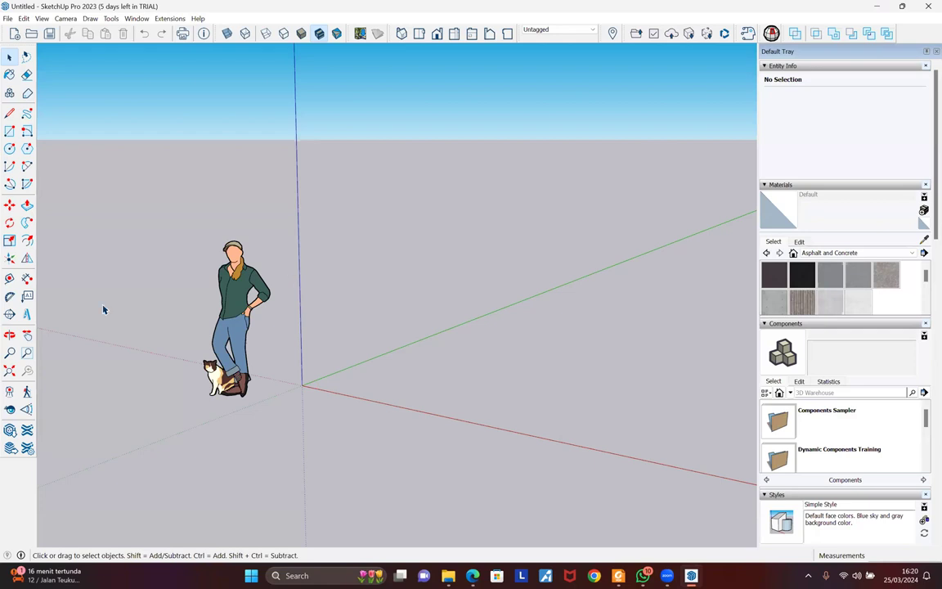
{"action": "scroll", "coordinate": [103, 309], "scroll_direction": "up", "scroll_amount": 2}
{"action": "scroll", "coordinate": [103, 309], "scroll_direction": "down", "scroll_amount": 1}
{"action": "scroll", "coordinate": [92, 501], "scroll_direction": "up", "scroll_amount": 1}
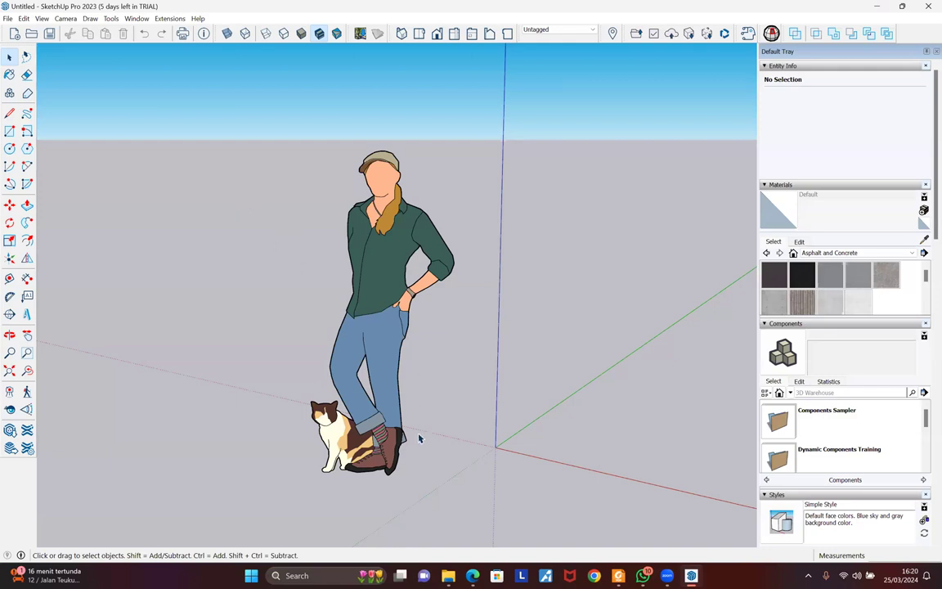
Switch to File Explorer and open the RevitImporter folder to look over the RVT sample projects and the Revit importer installer
{"action": "mouse_move", "coordinate": [448, 574]}
{"action": "left_click", "coordinate": [405, 528]}
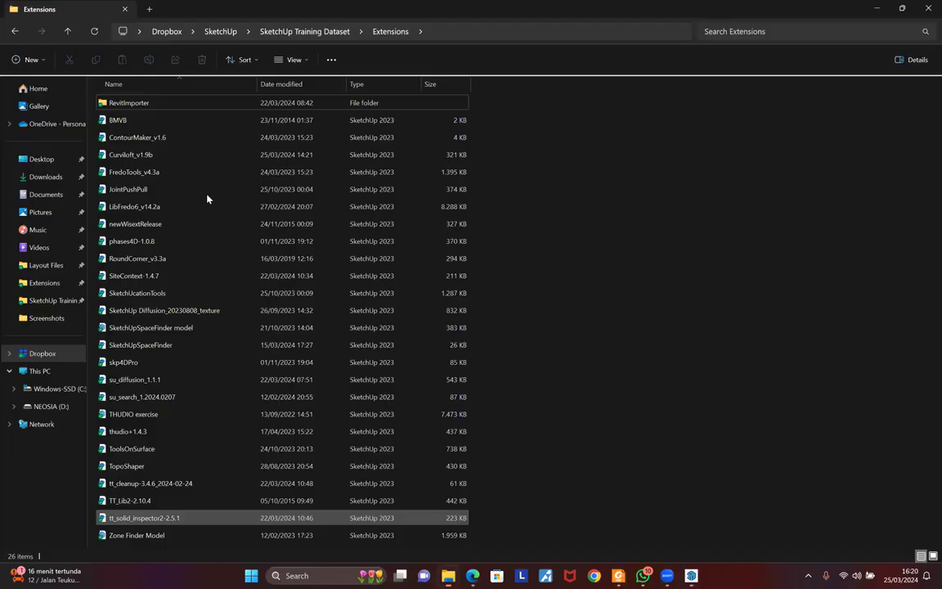
{"action": "double_click", "coordinate": [172, 108]}
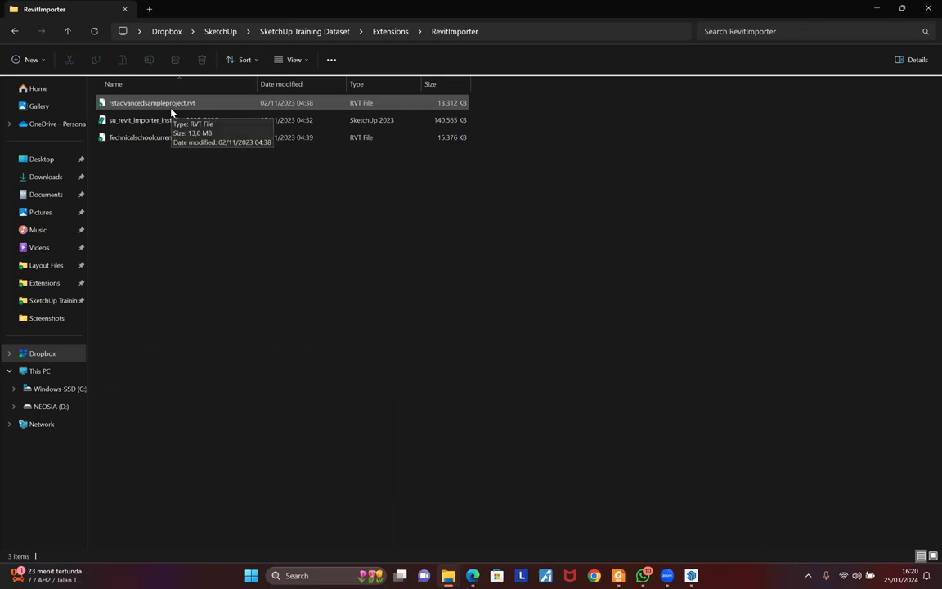
{"action": "left_click", "coordinate": [183, 103]}
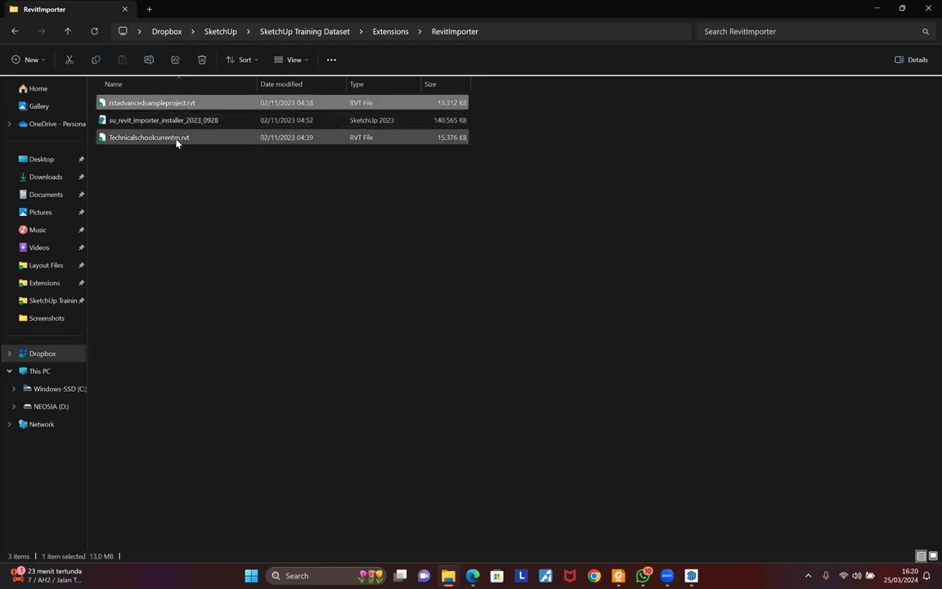
{"action": "left_click", "coordinate": [185, 137]}
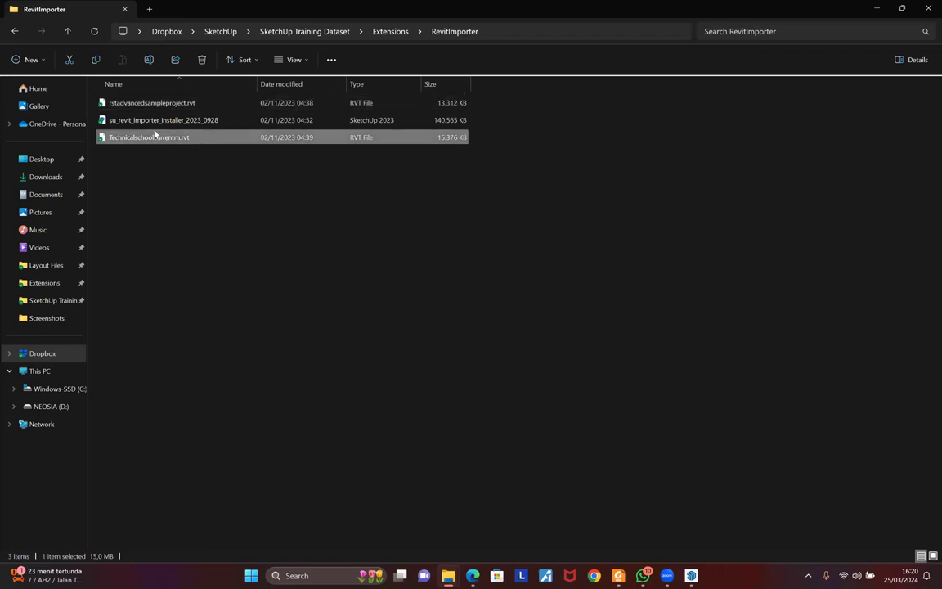
{"action": "left_click", "coordinate": [176, 121]}
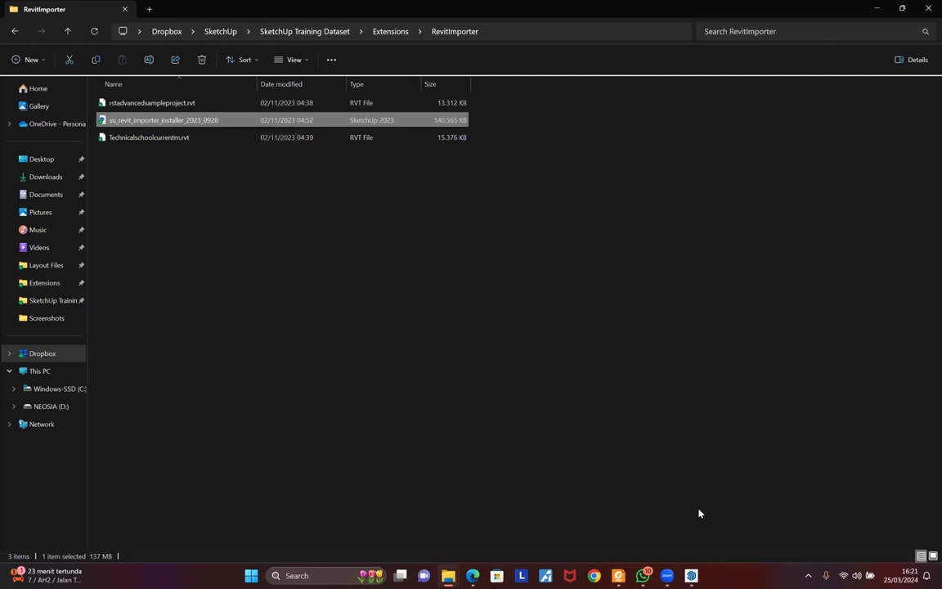
Switch back to SketchUp and import rstadvancedsampleproject.rvt from the RevitImporter folder inside Extensions, closing the import results
{"action": "left_click", "coordinate": [692, 575]}
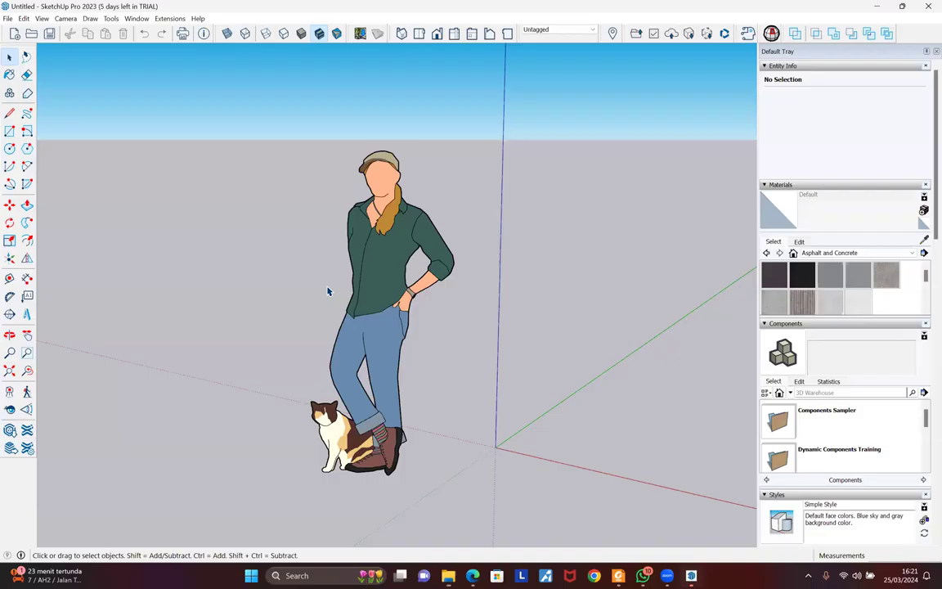
{"action": "scroll", "coordinate": [416, 272], "scroll_direction": "down", "scroll_amount": 5}
{"action": "scroll", "coordinate": [418, 262], "scroll_direction": "down", "scroll_amount": 4}
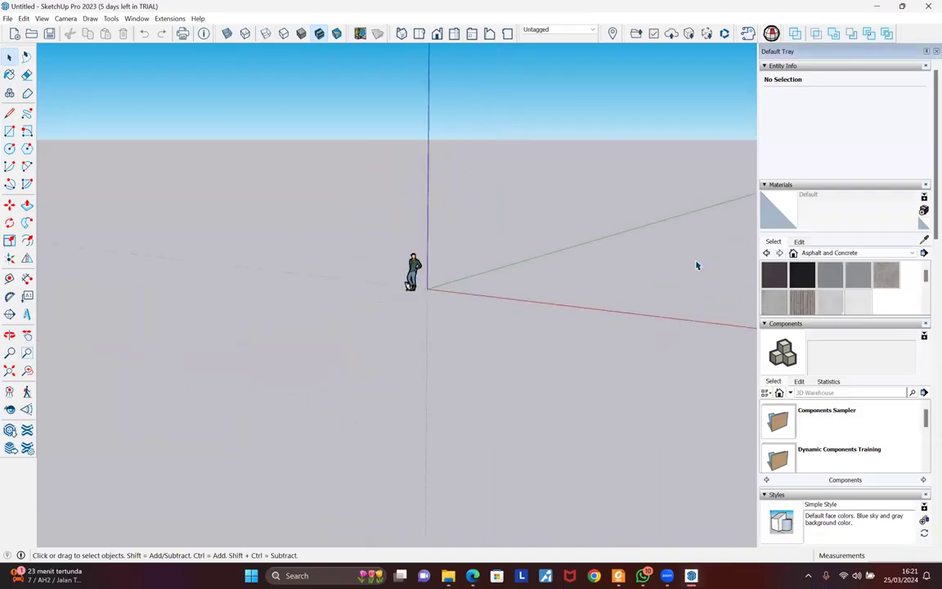
{"action": "scroll", "coordinate": [719, 261], "scroll_direction": "up", "scroll_amount": 2}
{"action": "left_click", "coordinate": [7, 18]}
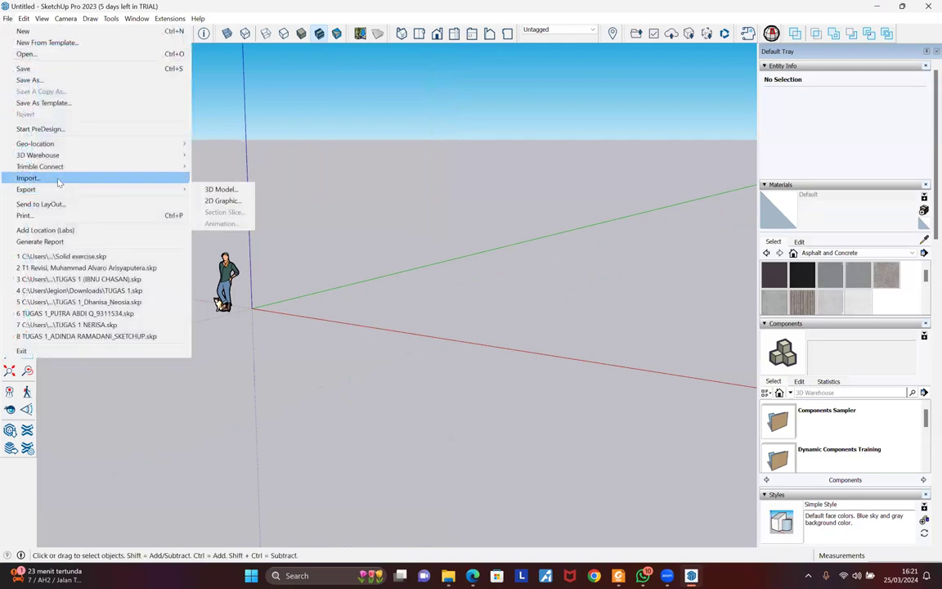
{"action": "left_click", "coordinate": [28, 178]}
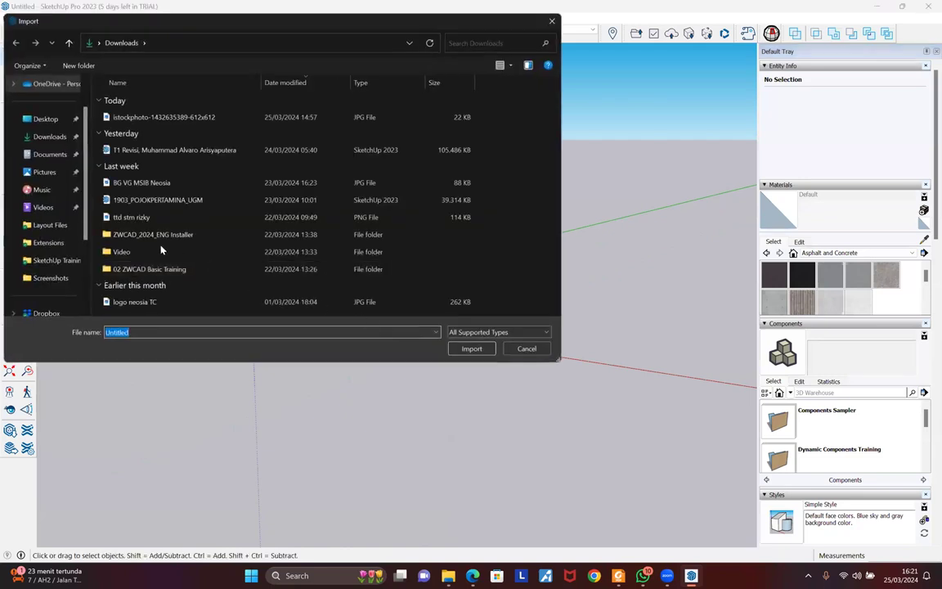
{"action": "left_click", "coordinate": [59, 260]}
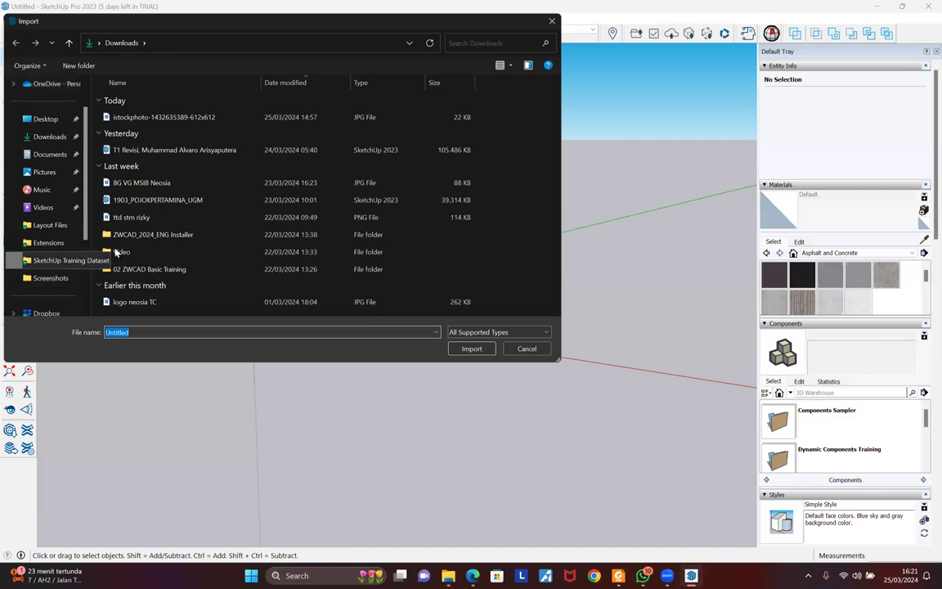
{"action": "left_click", "coordinate": [48, 242]}
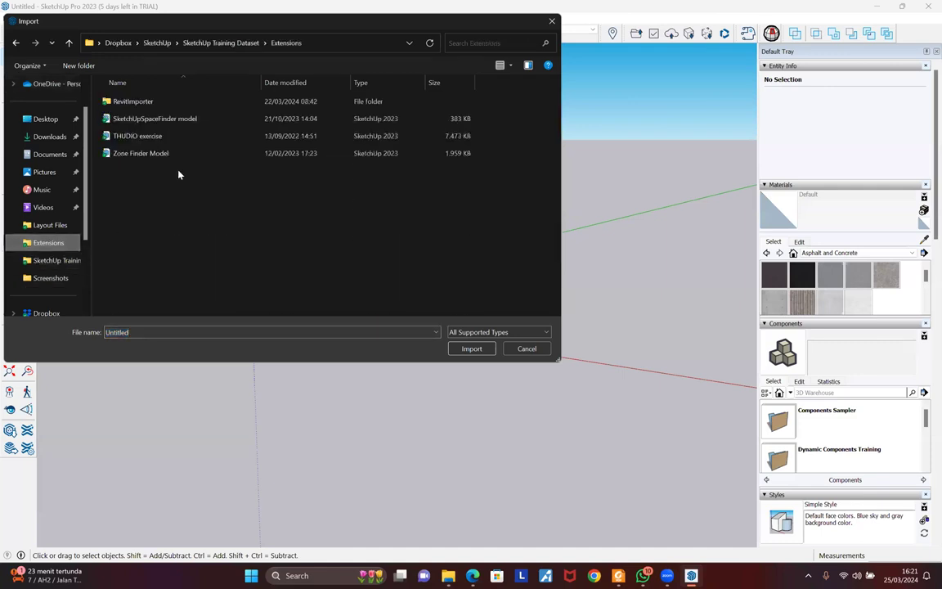
{"action": "double_click", "coordinate": [164, 103]}
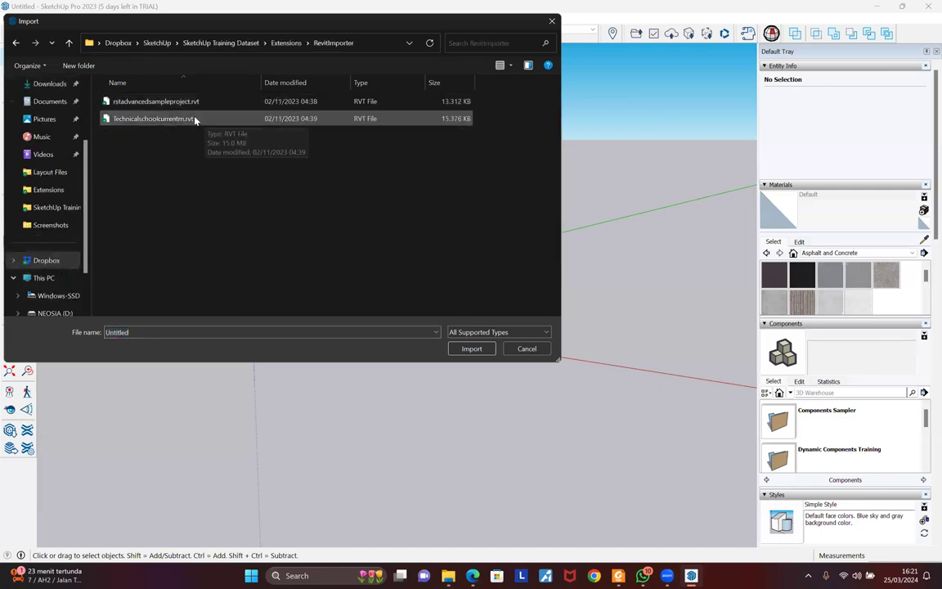
{"action": "left_click", "coordinate": [172, 101]}
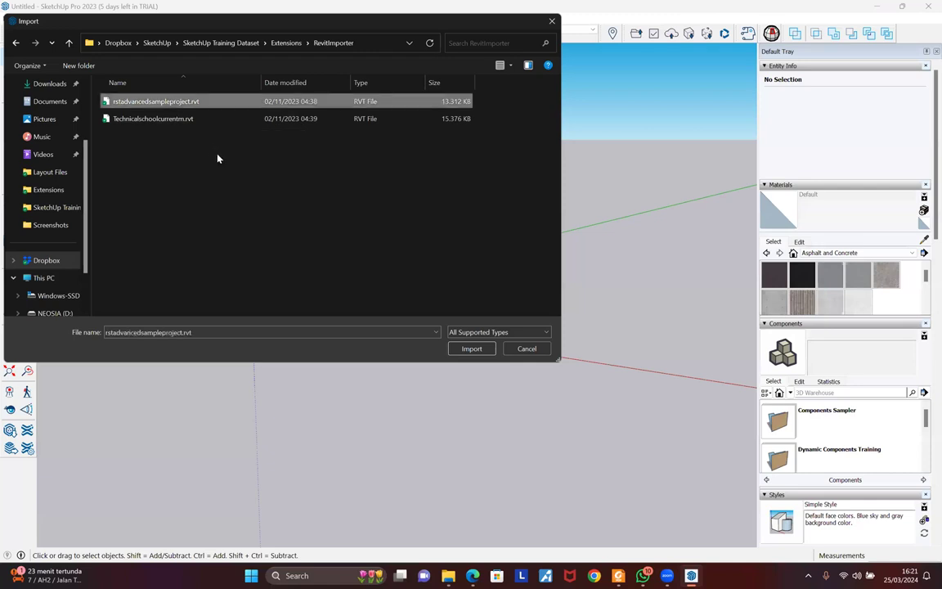
{"action": "left_click", "coordinate": [474, 348]}
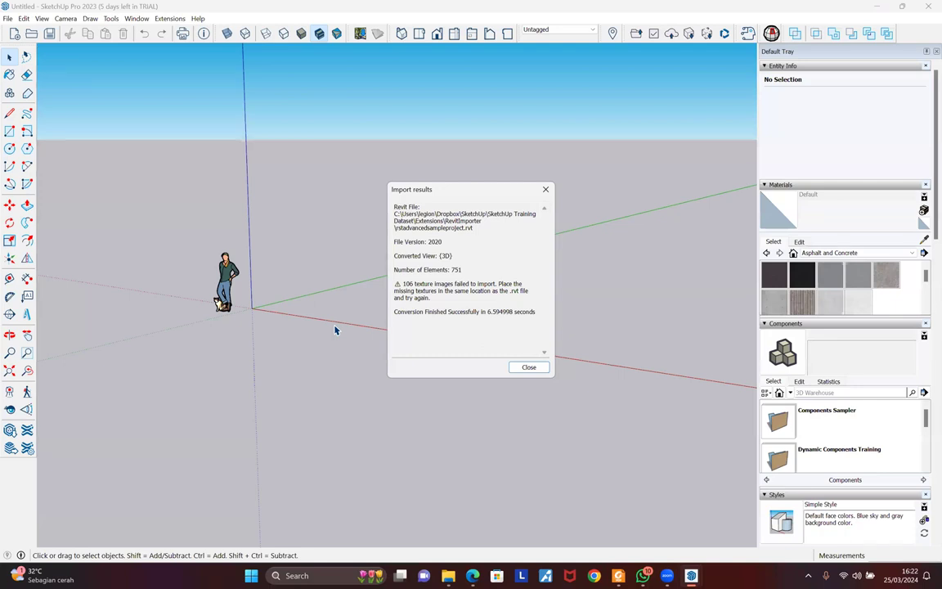
{"action": "left_click", "coordinate": [529, 367]}
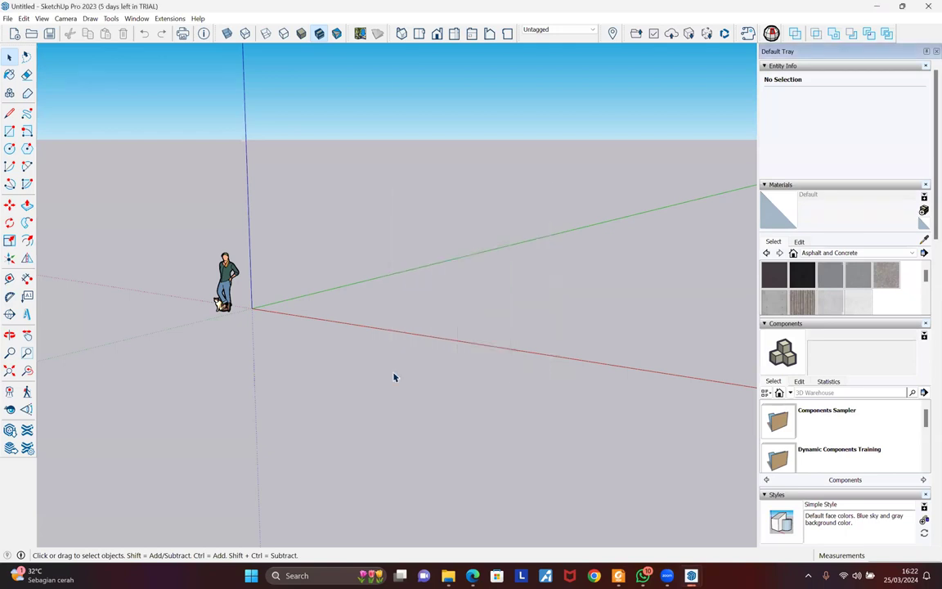
Examine the imported building from several sides and select it to check that it is a single component
{"action": "scroll", "coordinate": [420, 336], "scroll_direction": "down", "scroll_amount": 5}
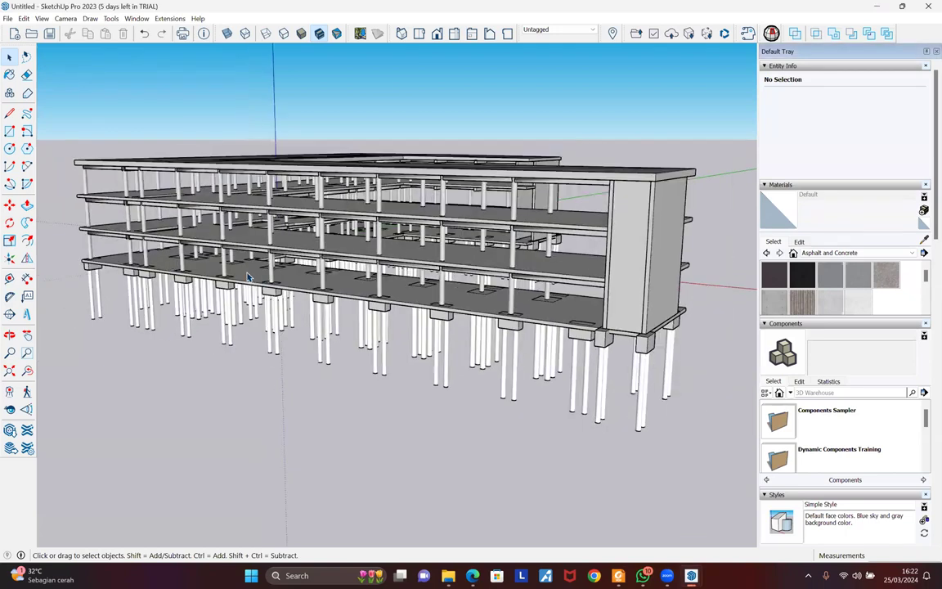
{"action": "middle_click_drag", "start_coordinate": [524, 309], "coordinate": [451, 364]}
{"action": "scroll", "coordinate": [453, 362], "scroll_direction": "up", "scroll_amount": 8}
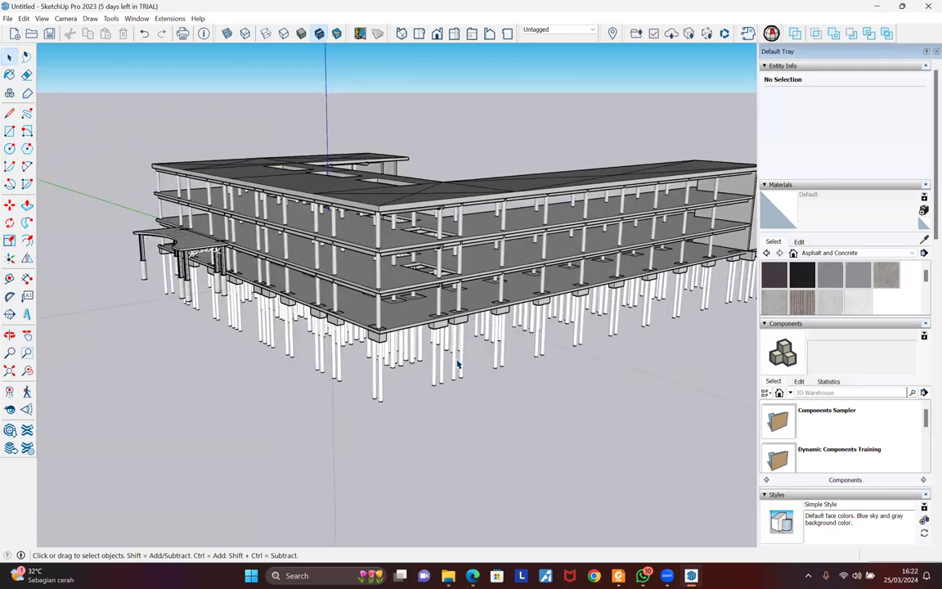
{"action": "left_click", "coordinate": [475, 300]}
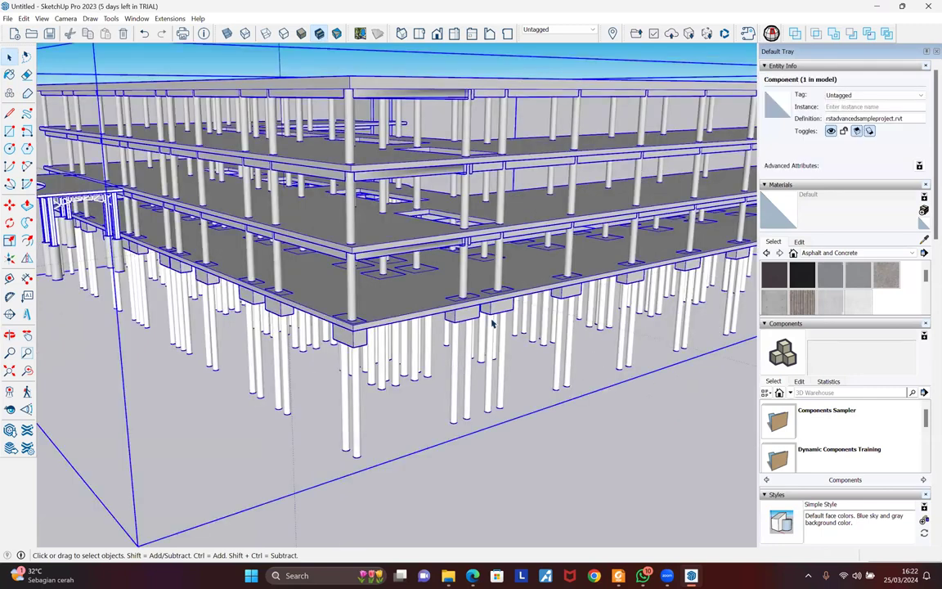
{"action": "scroll", "coordinate": [596, 326], "scroll_direction": "down", "scroll_amount": 6}
{"action": "middle_click_drag", "start_coordinate": [602, 303], "coordinate": [326, 313]}
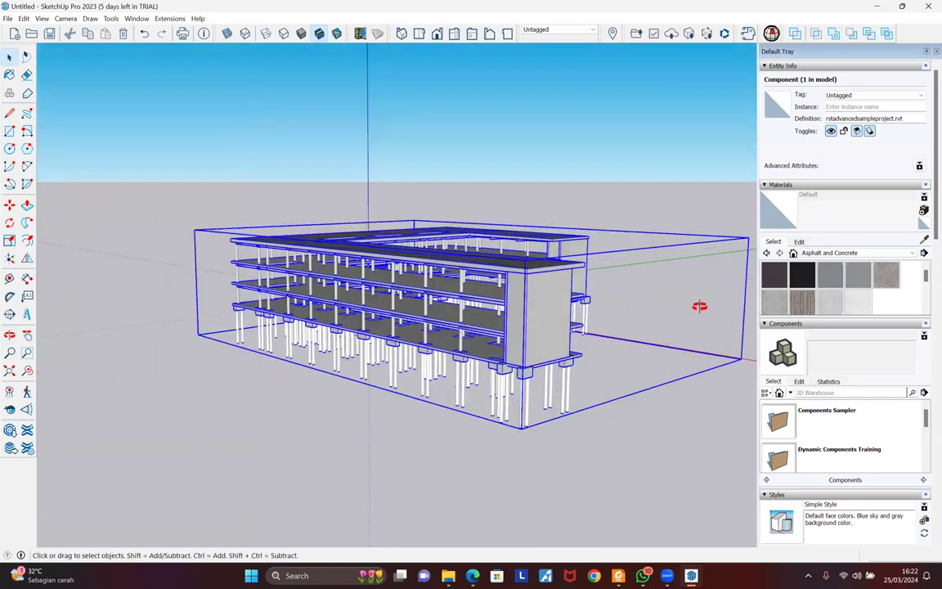
{"action": "scroll", "coordinate": [542, 238], "scroll_direction": "up", "scroll_amount": 5}
{"action": "middle_click_drag", "start_coordinate": [353, 247], "coordinate": [246, 336]}
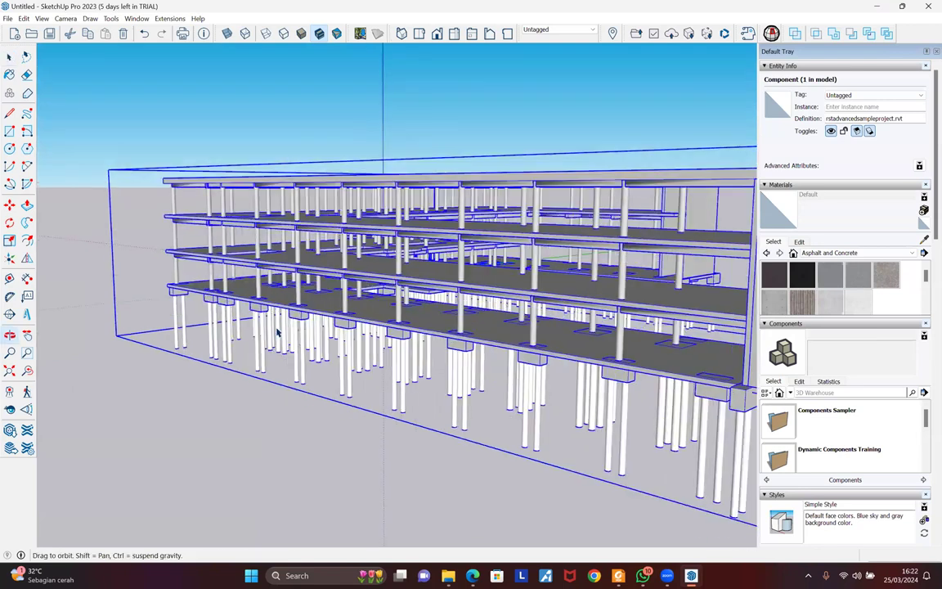
{"action": "middle_click_drag", "start_coordinate": [309, 320], "coordinate": [785, 229]}
{"action": "scroll", "coordinate": [299, 313], "scroll_direction": "down", "scroll_amount": 3}
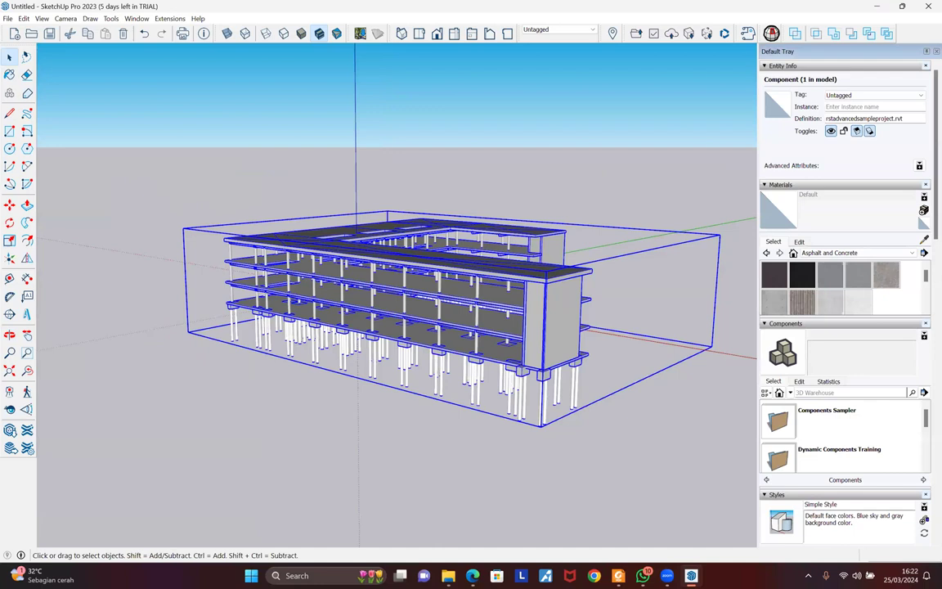
Toggle the Structural Framing, Structural Foundations and Structural Columns tags off and on to check which building parts each controls
{"action": "scroll", "coordinate": [926, 285], "scroll_direction": "down", "scroll_amount": 5}
{"action": "scroll", "coordinate": [926, 285], "scroll_direction": "up", "scroll_amount": 5}
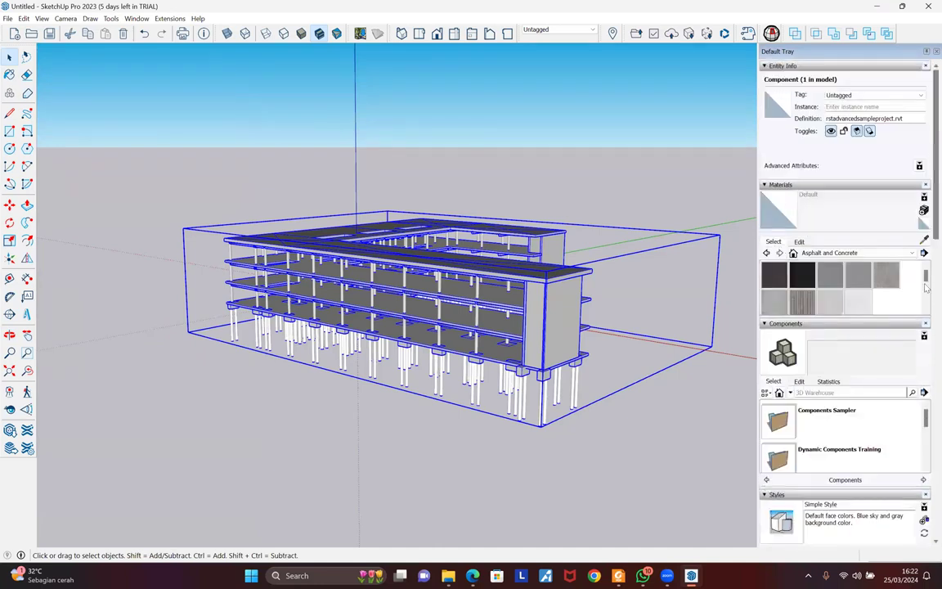
{"action": "scroll", "coordinate": [926, 284], "scroll_direction": "down", "scroll_amount": 10}
{"action": "scroll", "coordinate": [926, 285], "scroll_direction": "down", "scroll_amount": 1}
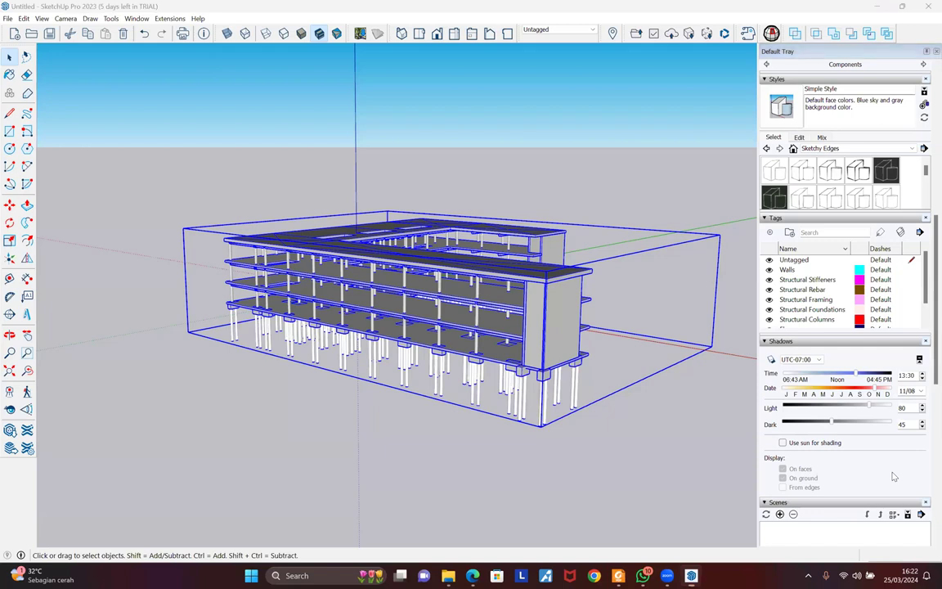
{"action": "scroll", "coordinate": [831, 258], "scroll_direction": "down", "scroll_amount": 5}
{"action": "scroll", "coordinate": [832, 258], "scroll_direction": "up", "scroll_amount": 5}
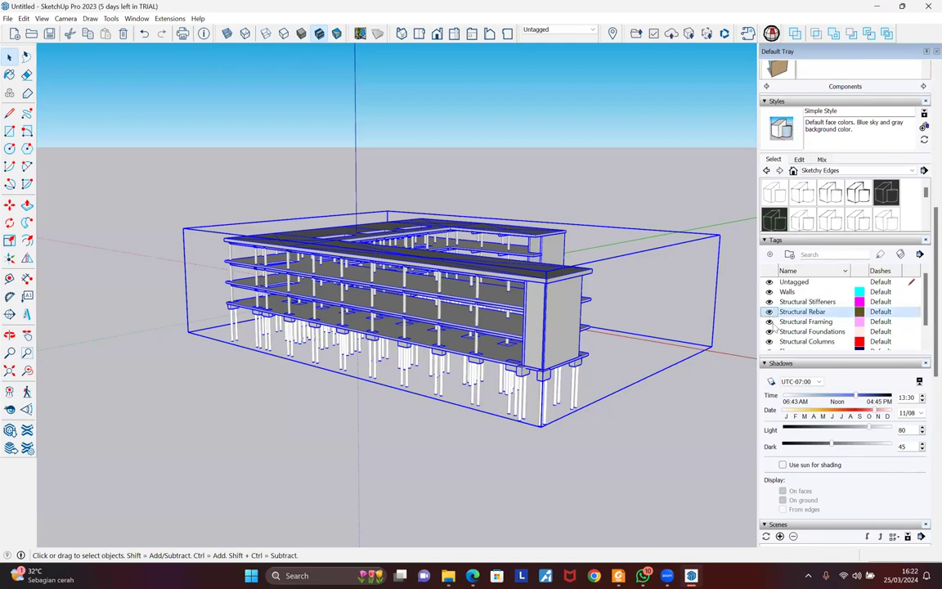
{"action": "left_click", "coordinate": [768, 322]}
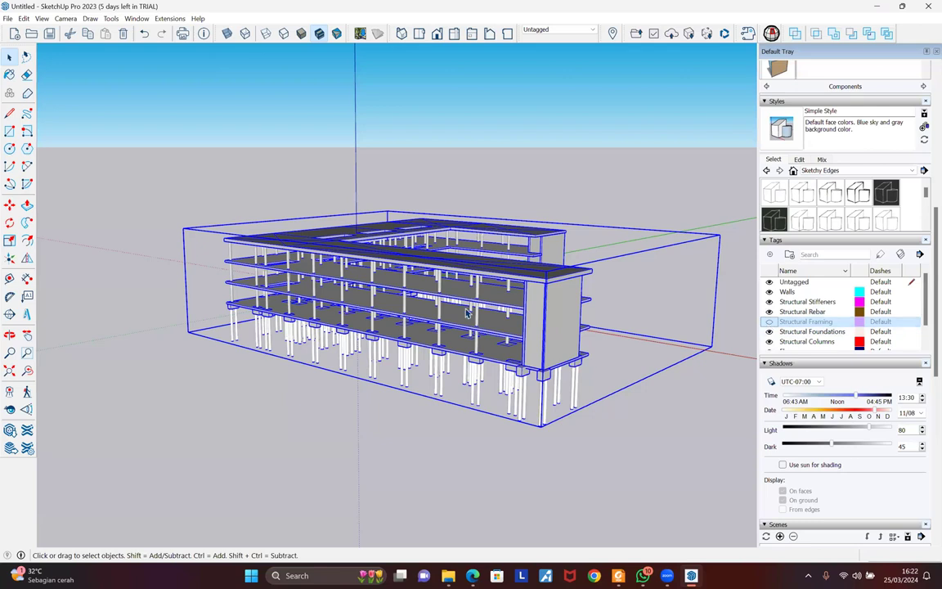
{"action": "key", "text": "shift+z"}
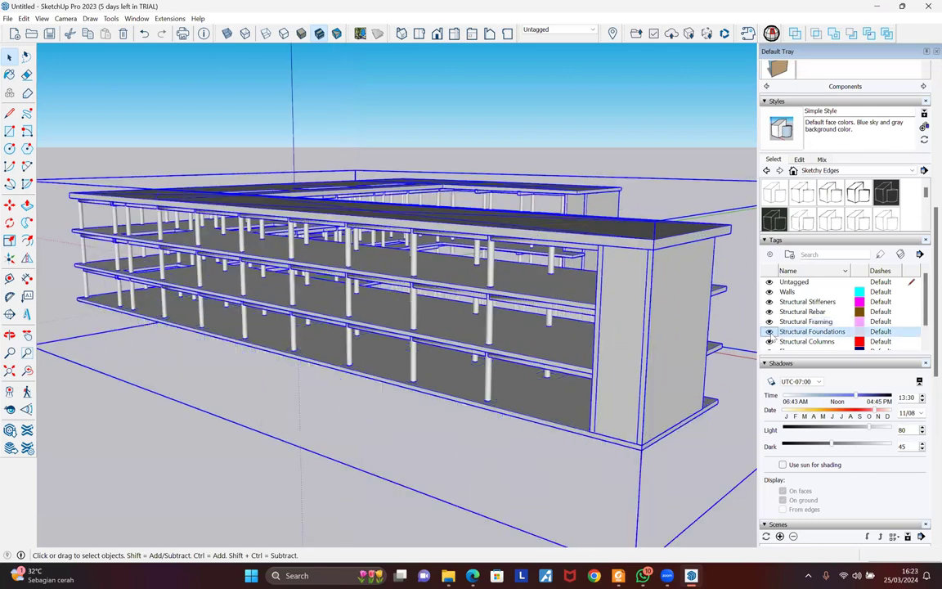
{"action": "left_click", "coordinate": [769, 341]}
{"action": "left_click", "coordinate": [769, 341]}
Toggle the visibility of the Floors and Walls tags off and on to check which building parts they contain
{"action": "scroll", "coordinate": [770, 341], "scroll_direction": "down", "scroll_amount": 1}
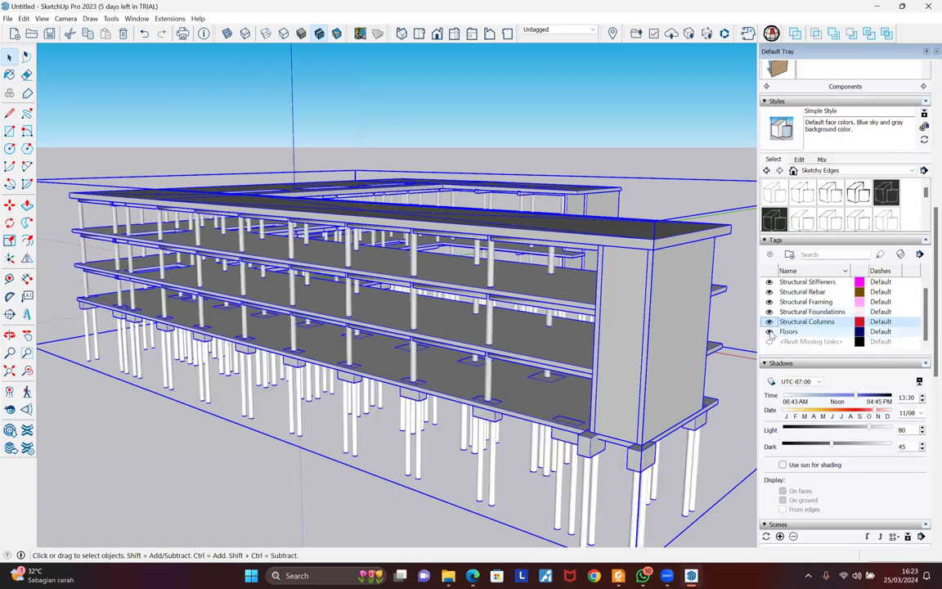
{"action": "left_click", "coordinate": [769, 334]}
{"action": "left_click", "coordinate": [770, 335]}
{"action": "scroll", "coordinate": [770, 327], "scroll_direction": "up", "scroll_amount": 1}
{"action": "left_click", "coordinate": [769, 314]}
{"action": "left_click", "coordinate": [770, 313]}
{"action": "scroll", "coordinate": [395, 248], "scroll_direction": "down", "scroll_amount": 1}
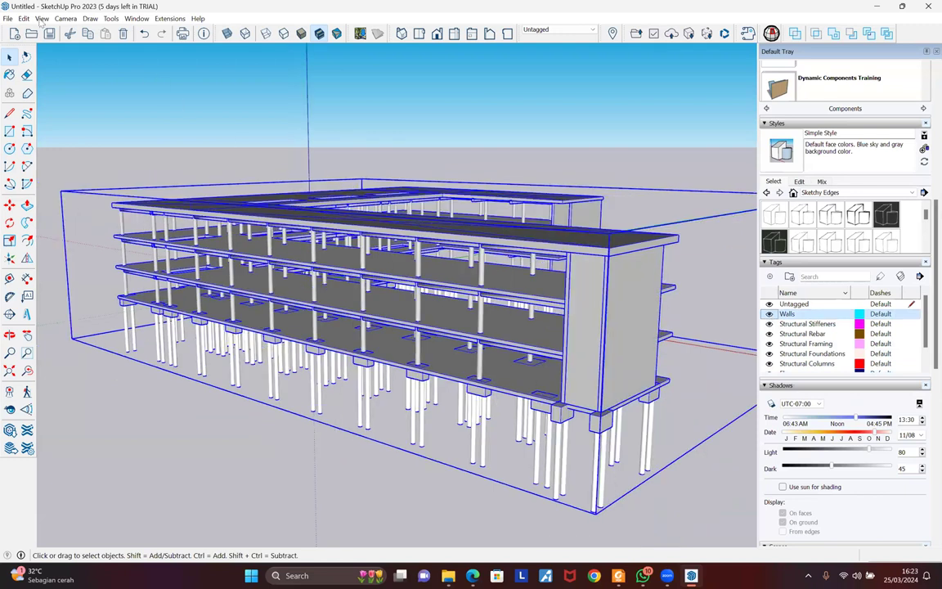
Turn on the display of section planes in the imported model and deselect the building
{"action": "scroll", "coordinate": [74, 143], "scroll_direction": "down", "scroll_amount": 1}
{"action": "left_click", "coordinate": [41, 18]}
{"action": "left_click", "coordinate": [82, 79]}
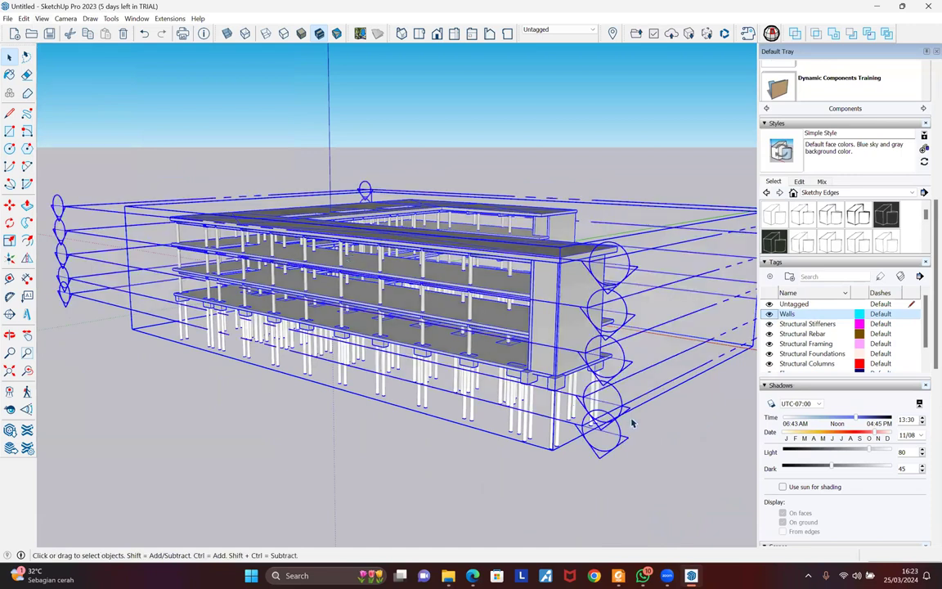
{"action": "scroll", "coordinate": [572, 331], "scroll_direction": "down", "scroll_amount": 1}
{"action": "scroll", "coordinate": [508, 295], "scroll_direction": "down", "scroll_amount": 1}
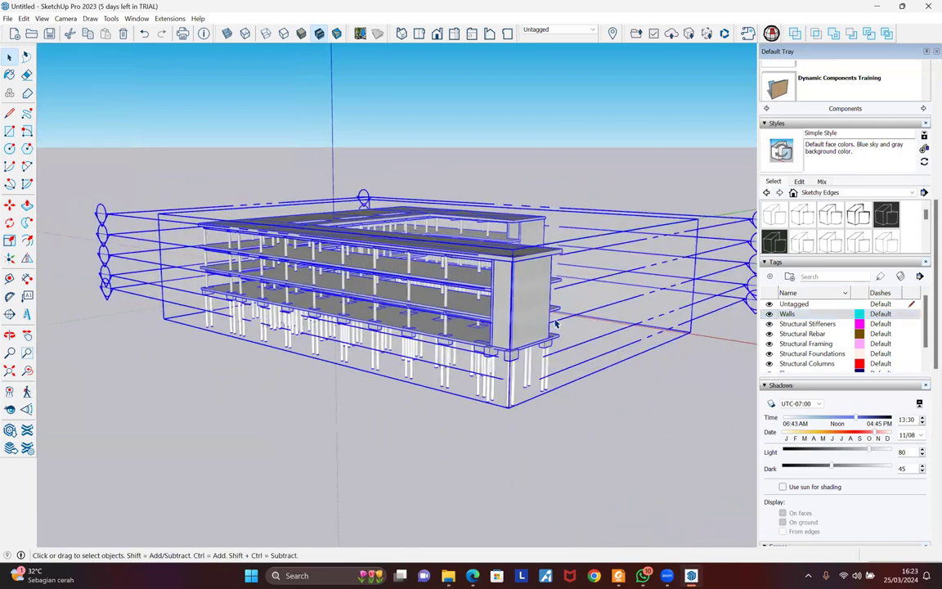
{"action": "left_click", "coordinate": [555, 324]}
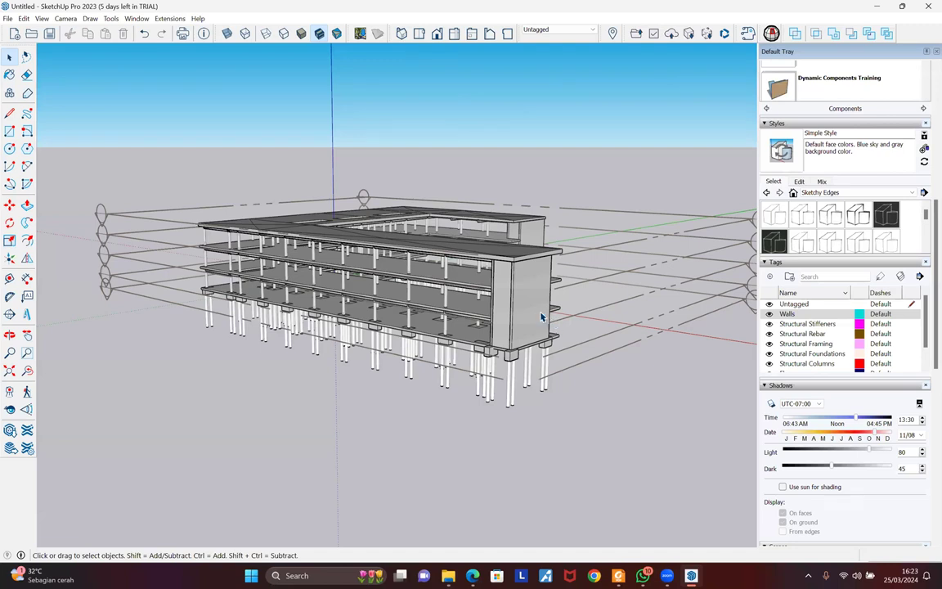
Examine the level planes around the building from below and from its end walls
{"action": "mouse_move", "coordinate": [449, 214]}
{"action": "middle_mouse_down"}
{"action": "mouse_move", "coordinate": [450, 202]}
{"action": "mouse_move", "coordinate": [497, 244]}
{"action": "mouse_move", "coordinate": [527, 255]}
{"action": "mouse_move", "coordinate": [519, 189]}
{"action": "mouse_move", "coordinate": [603, 261]}
{"action": "middle_mouse_up"}
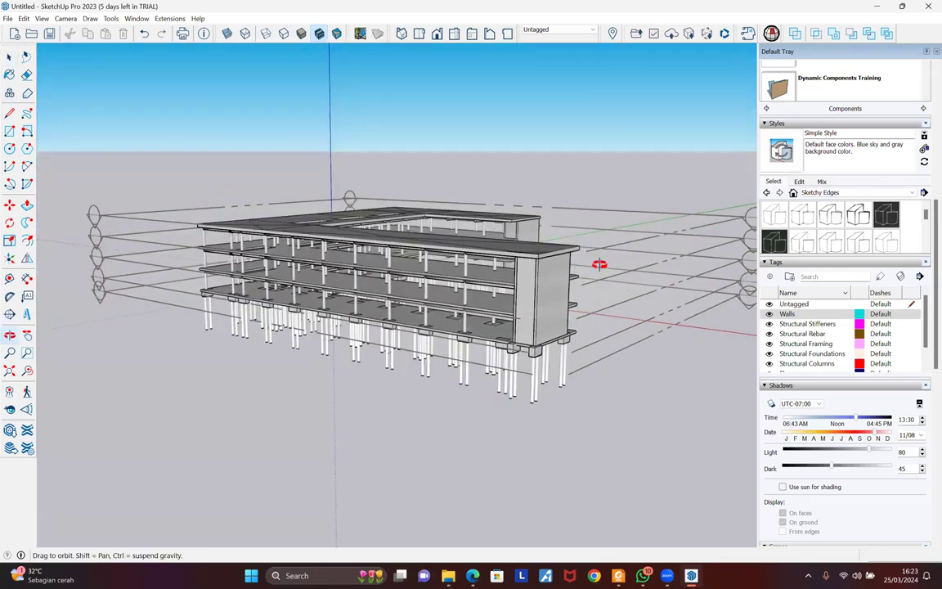
{"action": "middle_click_drag", "start_coordinate": [532, 286], "coordinate": [210, 319]}
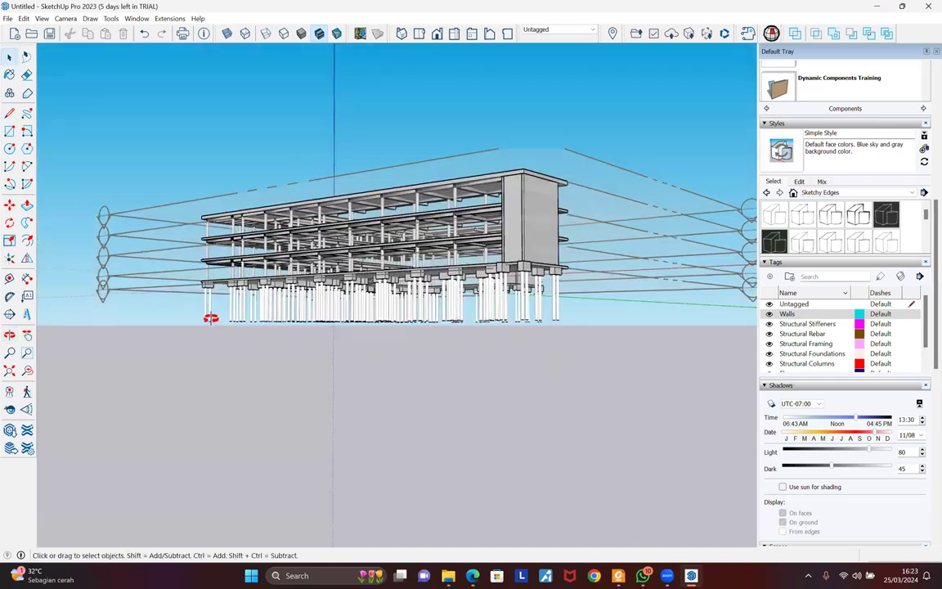
{"action": "middle_click_drag", "start_coordinate": [375, 354], "coordinate": [926, 216]}
{"action": "left_click_drag", "start_coordinate": [735, 278], "coordinate": [609, 276]}
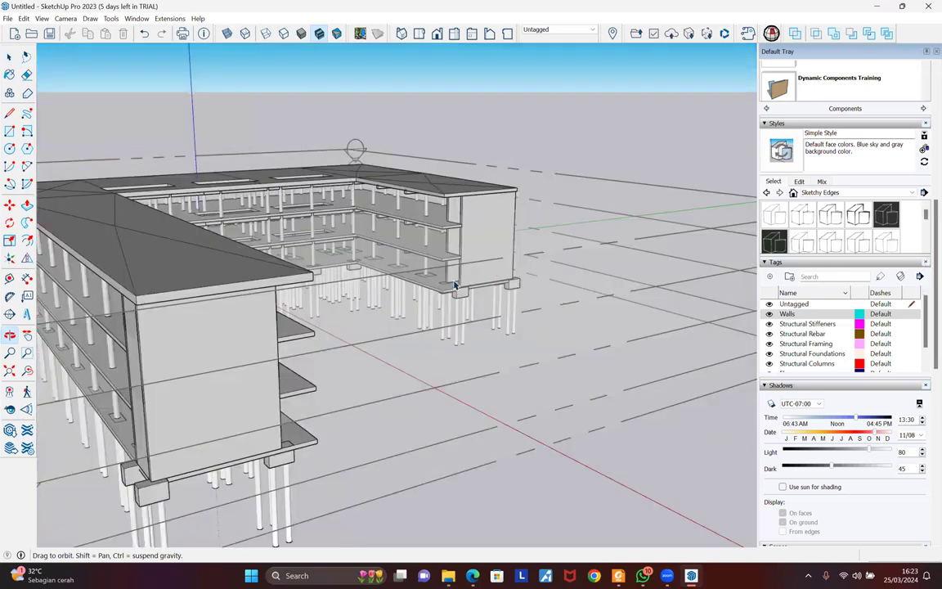
Open the building component, activate the lowest level's section cut and align the view to it
{"action": "left_click_drag", "start_coordinate": [455, 283], "coordinate": [648, 262]}
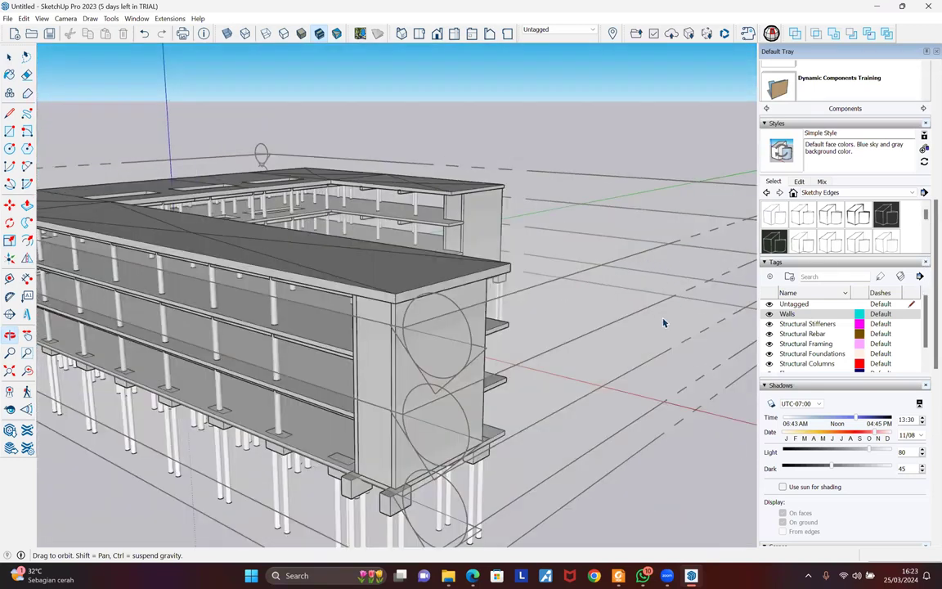
{"action": "key", "text": "space"}
{"action": "key", "text": "shift+z"}
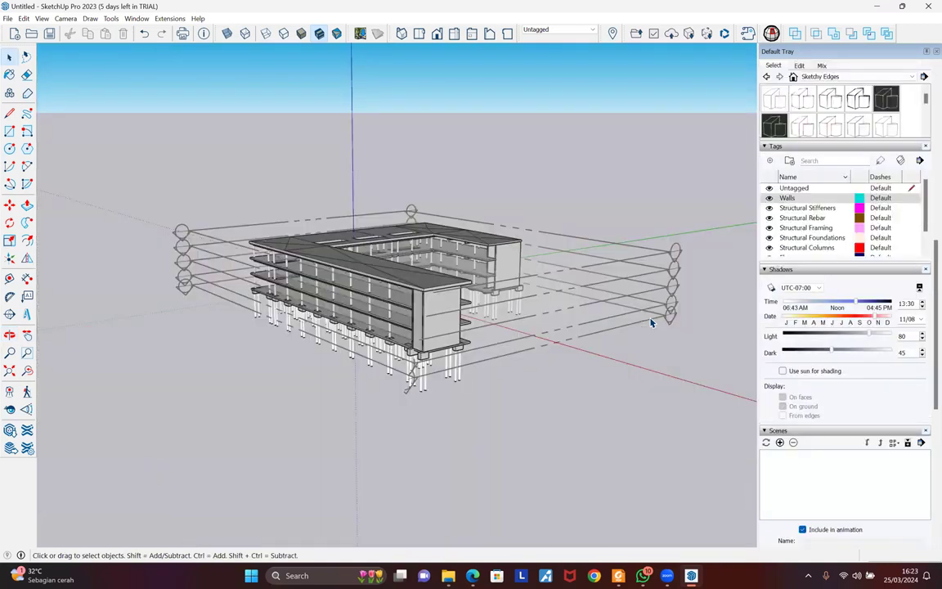
{"action": "left_click", "coordinate": [652, 323]}
{"action": "double_click", "coordinate": [652, 323]}
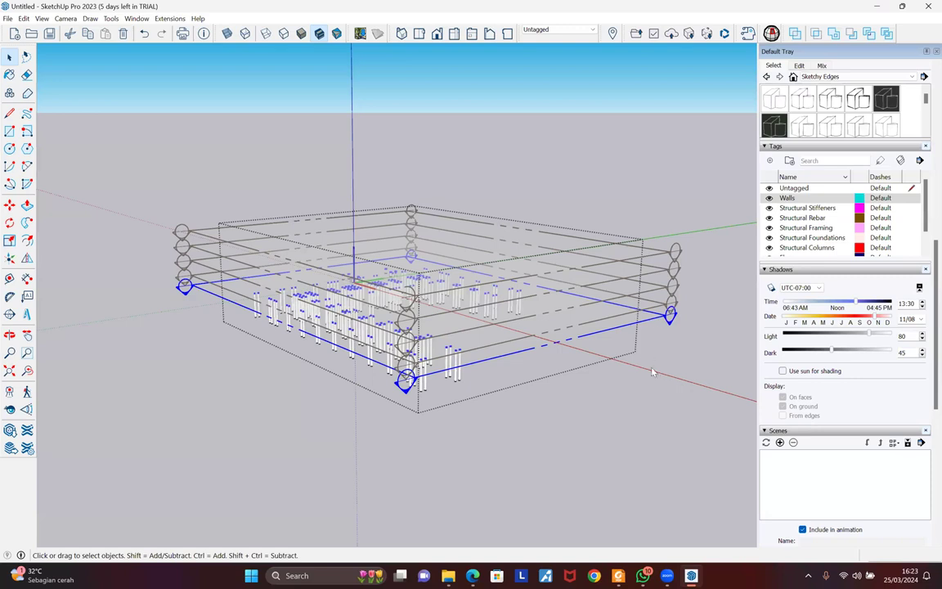
{"action": "right_click", "coordinate": [652, 321]}
{"action": "left_click", "coordinate": [690, 402]}
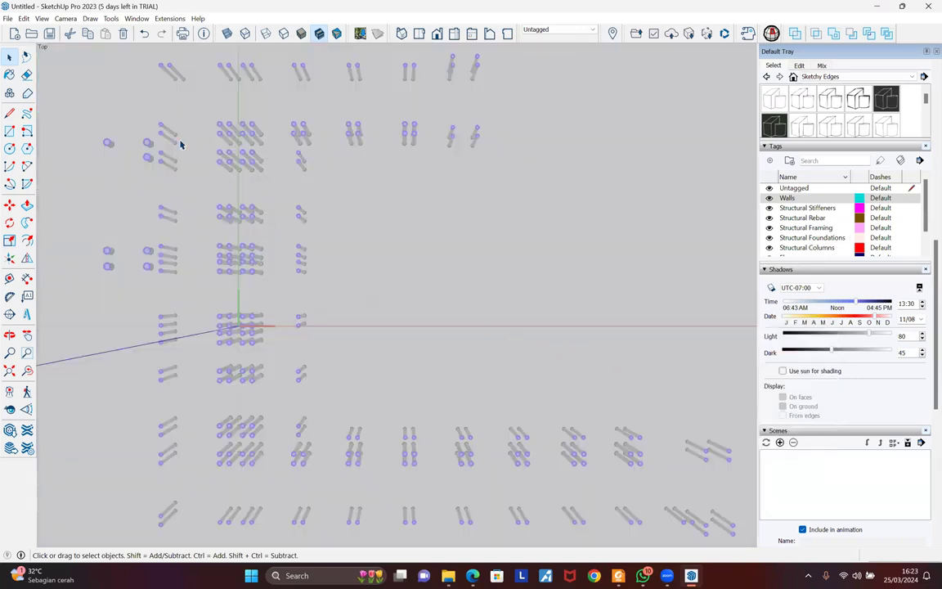
Switch the camera to parallel projection and hide the section planes
{"action": "left_click", "coordinate": [63, 18]}
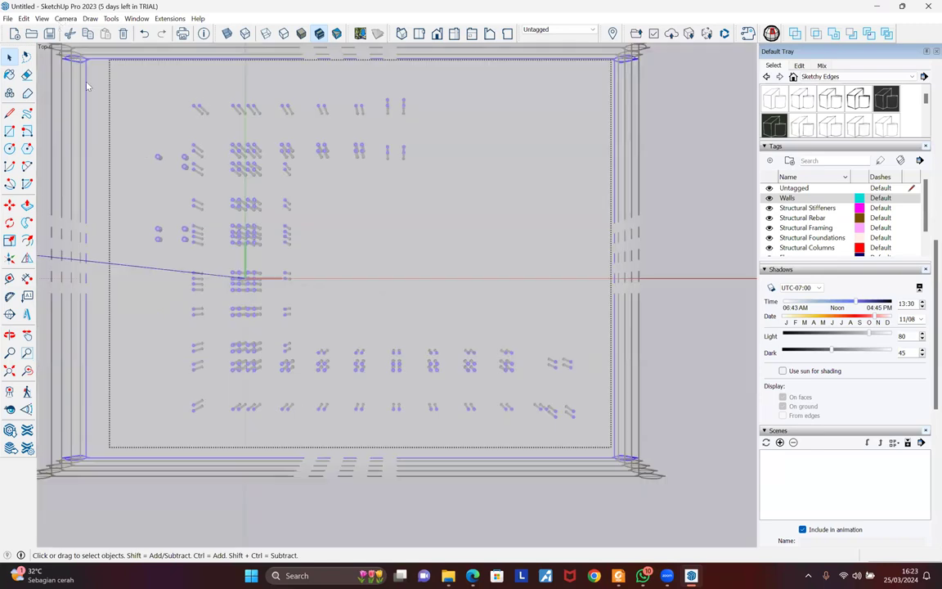
{"action": "left_click", "coordinate": [72, 31]}
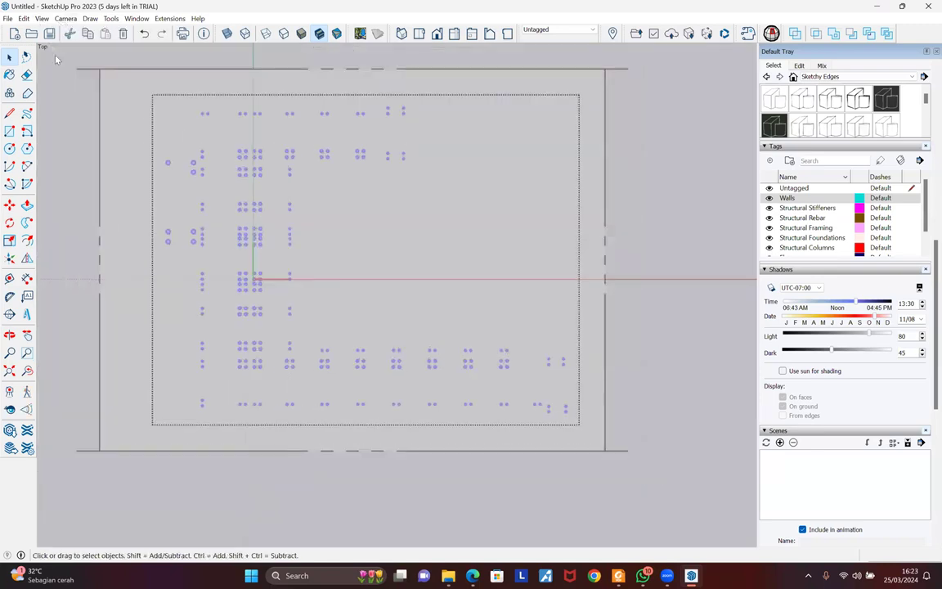
{"action": "left_click", "coordinate": [42, 18]}
{"action": "left_click", "coordinate": [252, 243]}
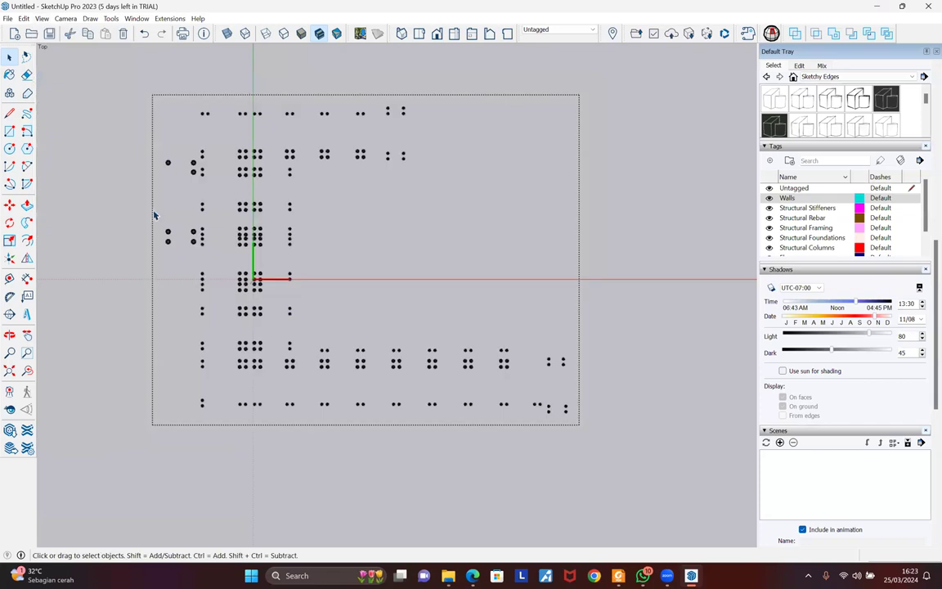
Leave the component and save the top view of the piles as the first scene
{"action": "scroll", "coordinate": [156, 214], "scroll_direction": "up", "scroll_amount": 3}
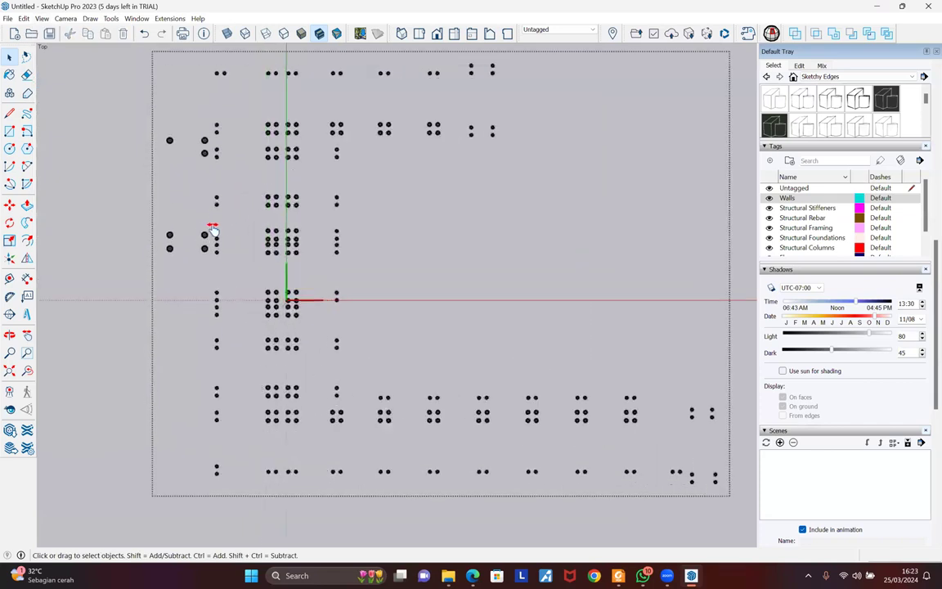
{"action": "middle_click_drag", "start_coordinate": [104, 107], "coordinate": [72, 142], "text": "shift"}
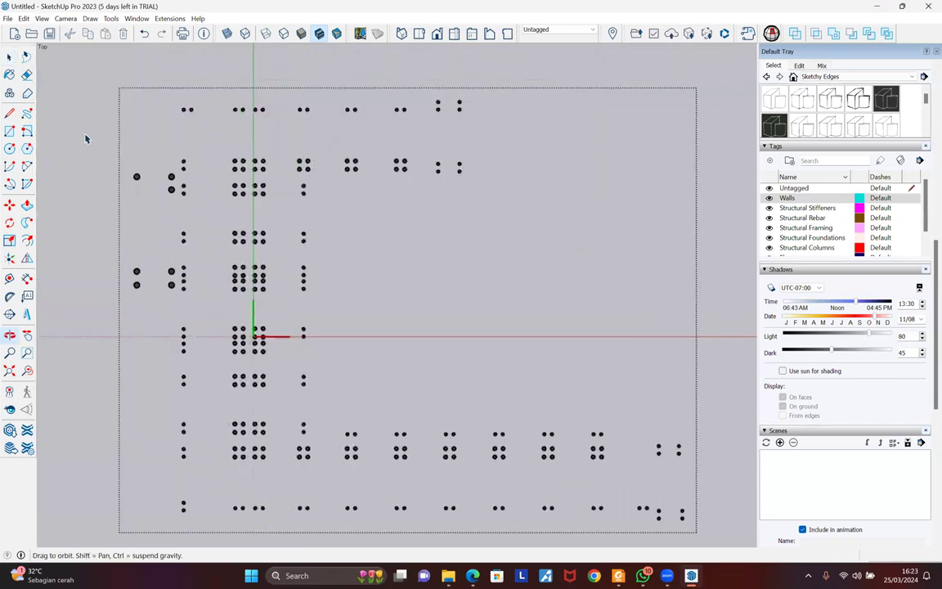
{"action": "key", "text": "space"}
{"action": "left_click", "coordinate": [653, 236]}
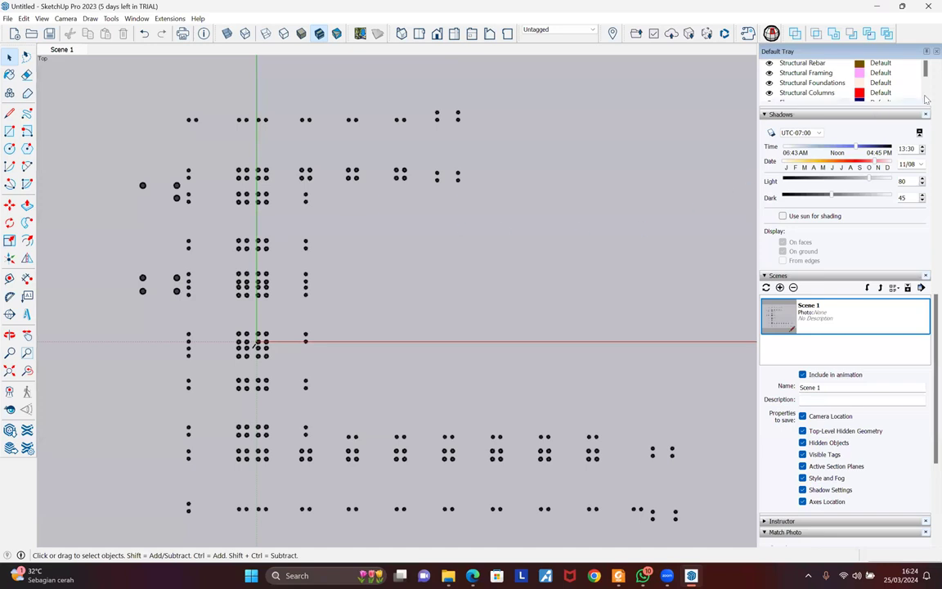
Reopen the building component in an oblique view and display its section planes again
{"action": "middle_click_drag", "start_coordinate": [559, 285], "coordinate": [344, 98]}
{"action": "middle_click_drag", "start_coordinate": [214, 164], "coordinate": [257, 188]}
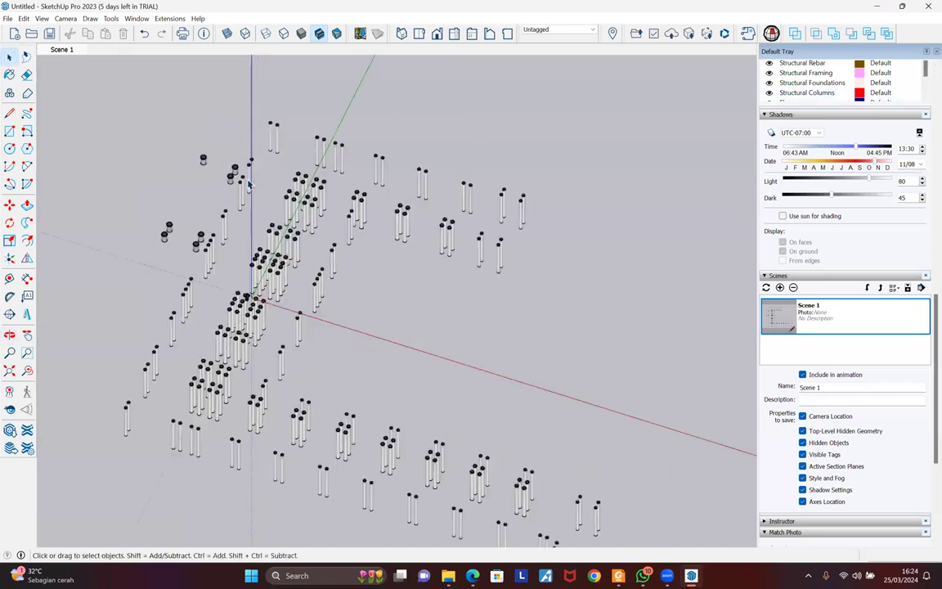
{"action": "key", "text": "ctrl+a"}
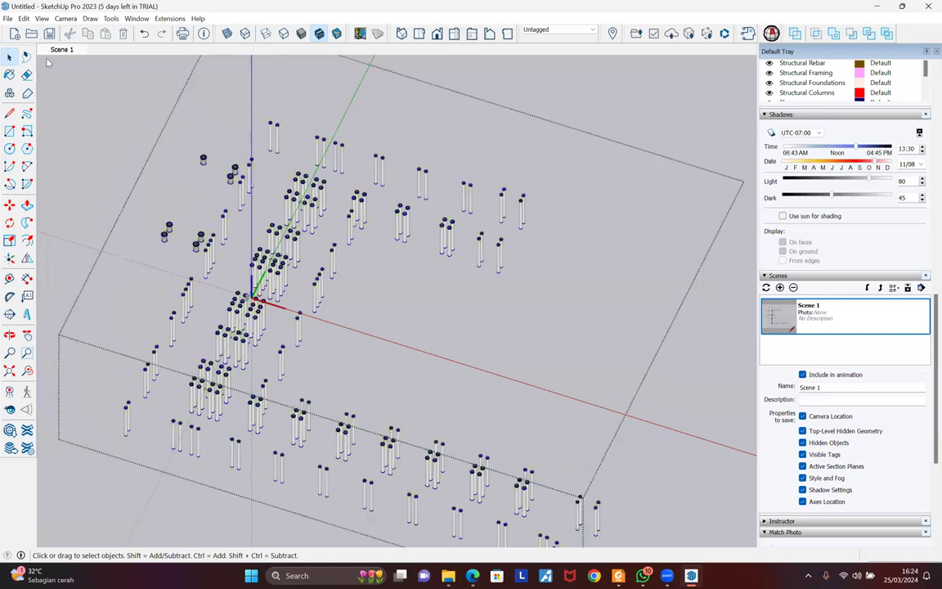
{"action": "left_click", "coordinate": [41, 18]}
{"action": "left_click", "coordinate": [55, 72]}
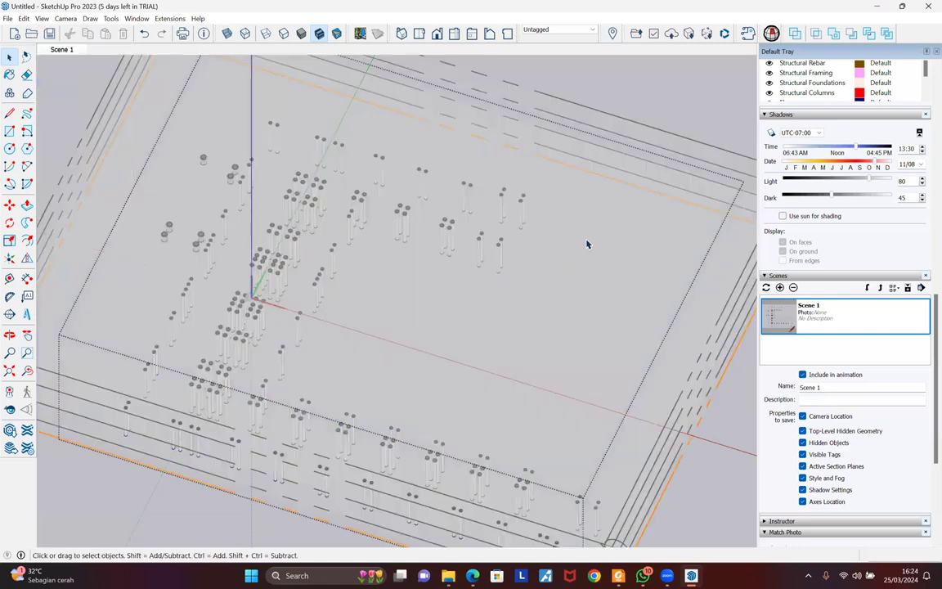
Deactivate the lowest level's section cut and activate the cut of the next level up
{"action": "scroll", "coordinate": [561, 229], "scroll_direction": "down", "scroll_amount": 3}
{"action": "scroll", "coordinate": [572, 233], "scroll_direction": "up", "scroll_amount": 5}
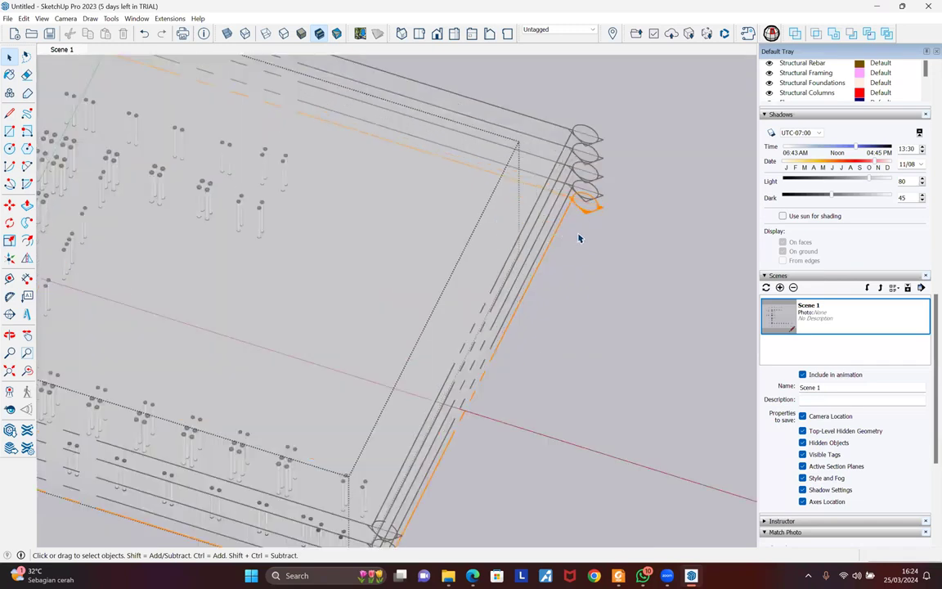
{"action": "scroll", "coordinate": [548, 222], "scroll_direction": "up", "scroll_amount": 3}
{"action": "middle_click_drag", "start_coordinate": [517, 114], "coordinate": [521, 264]}
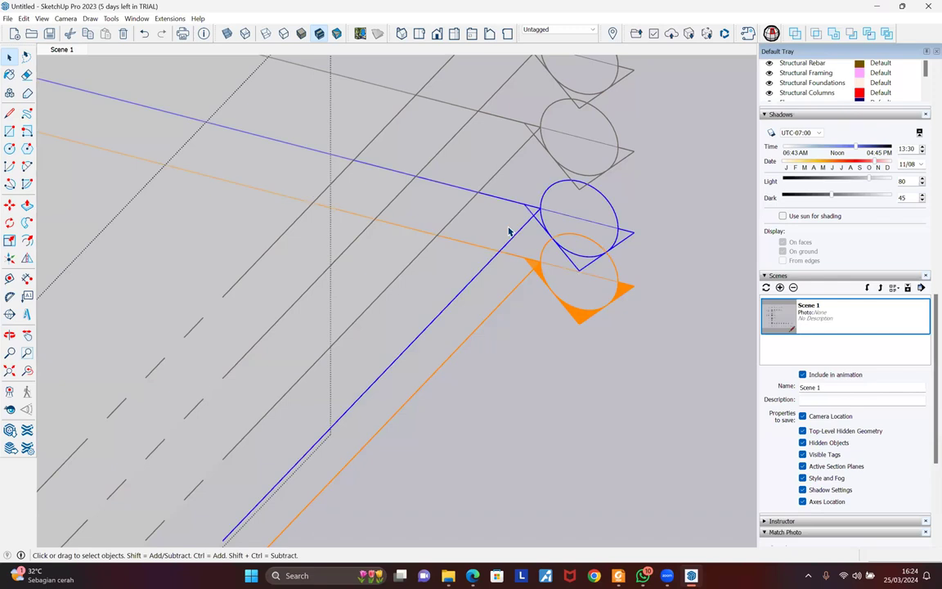
{"action": "scroll", "coordinate": [507, 231], "scroll_direction": "down", "scroll_amount": 4}
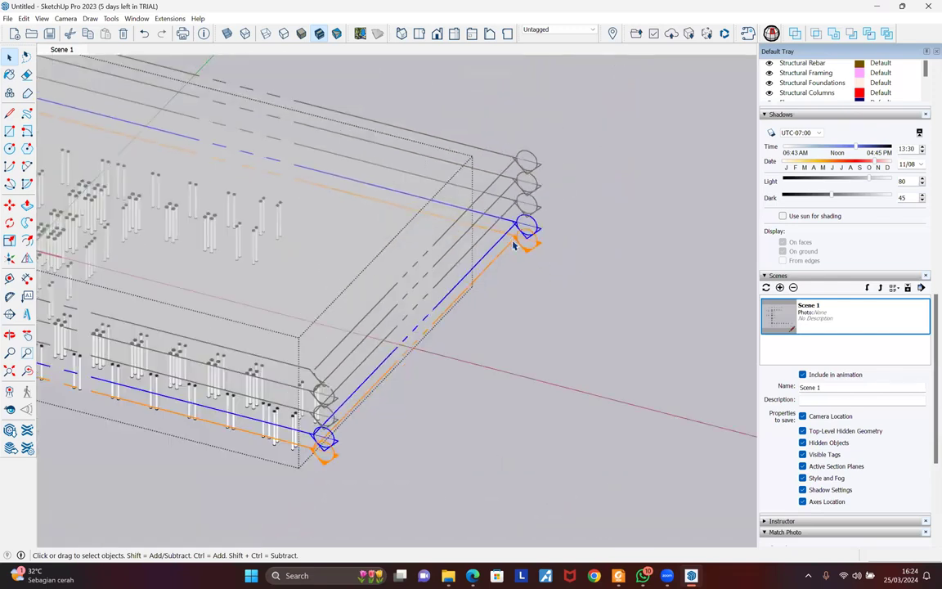
{"action": "left_click", "coordinate": [514, 244]}
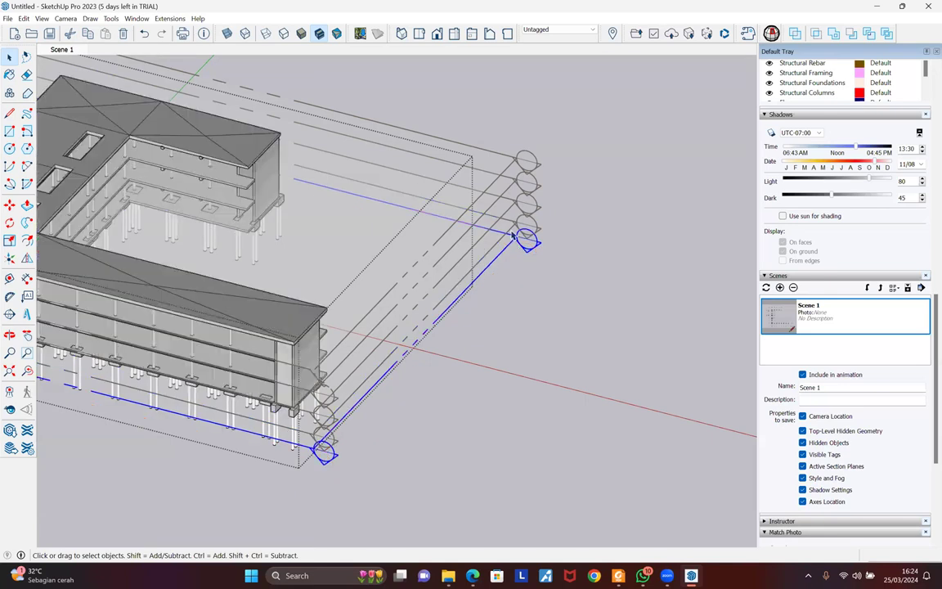
{"action": "left_click", "coordinate": [513, 233]}
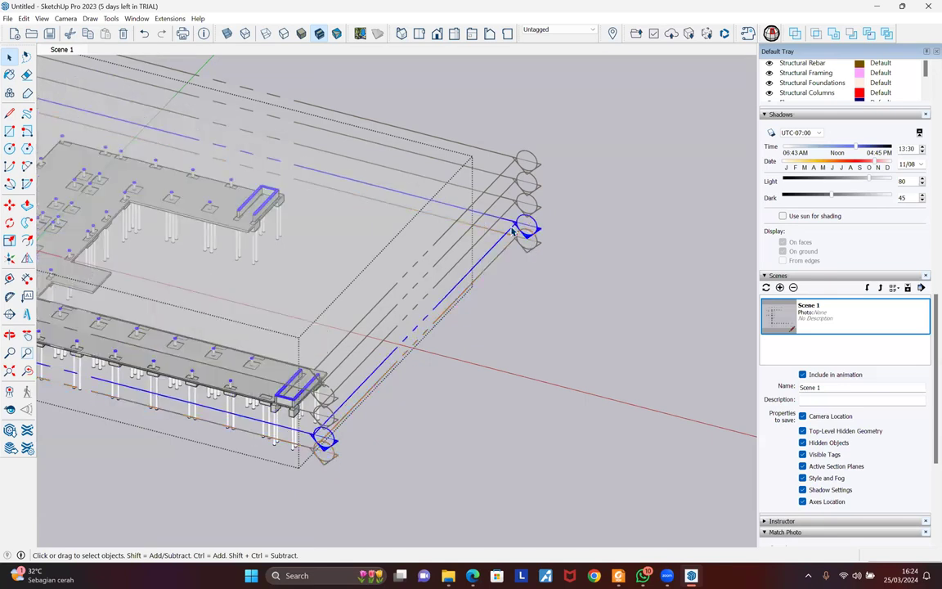
Align the view to the newly activated section plane and hide the section planes
{"action": "right_click", "coordinate": [512, 231]}
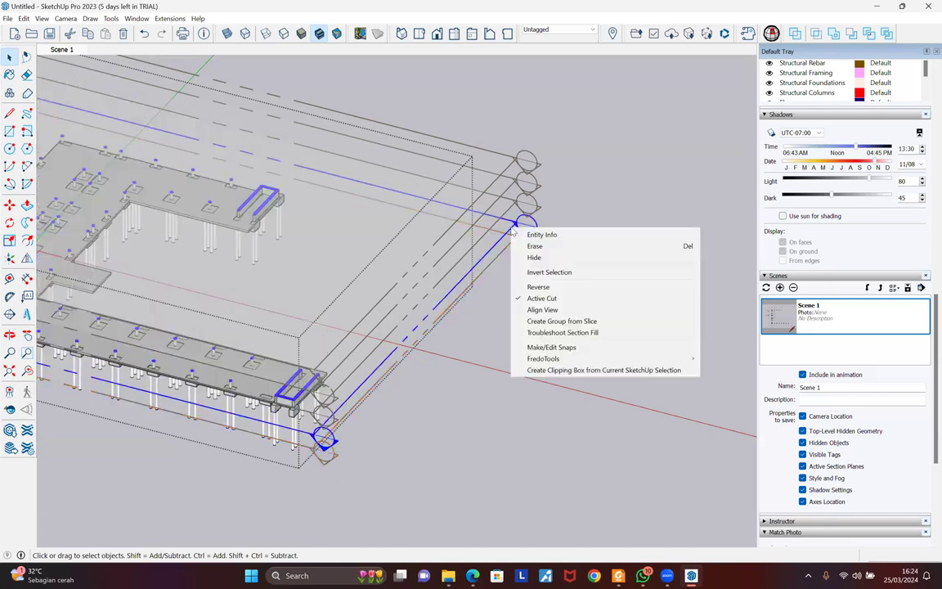
{"action": "left_click", "coordinate": [556, 310]}
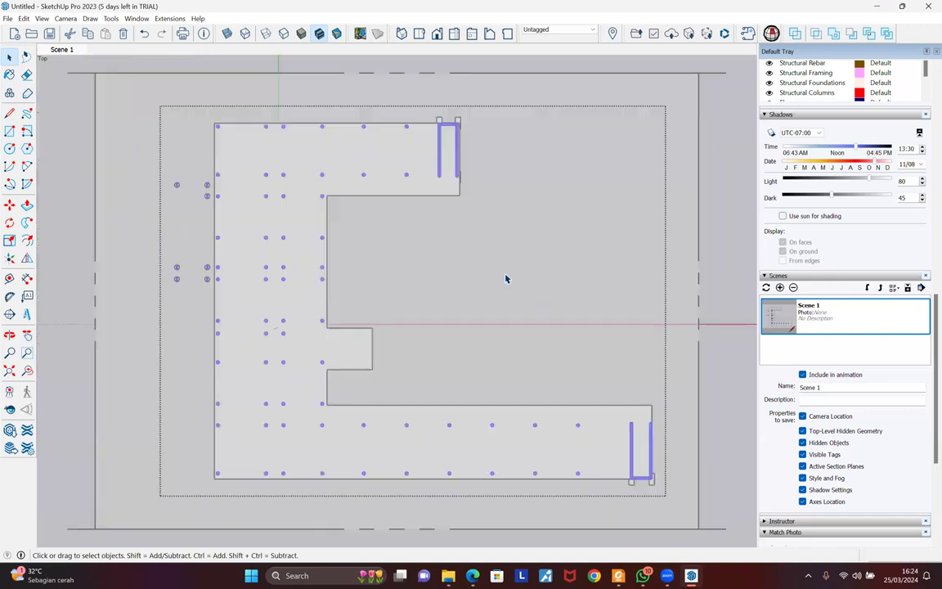
{"action": "key", "text": "shift+s"}
{"action": "type", "text": "s"}
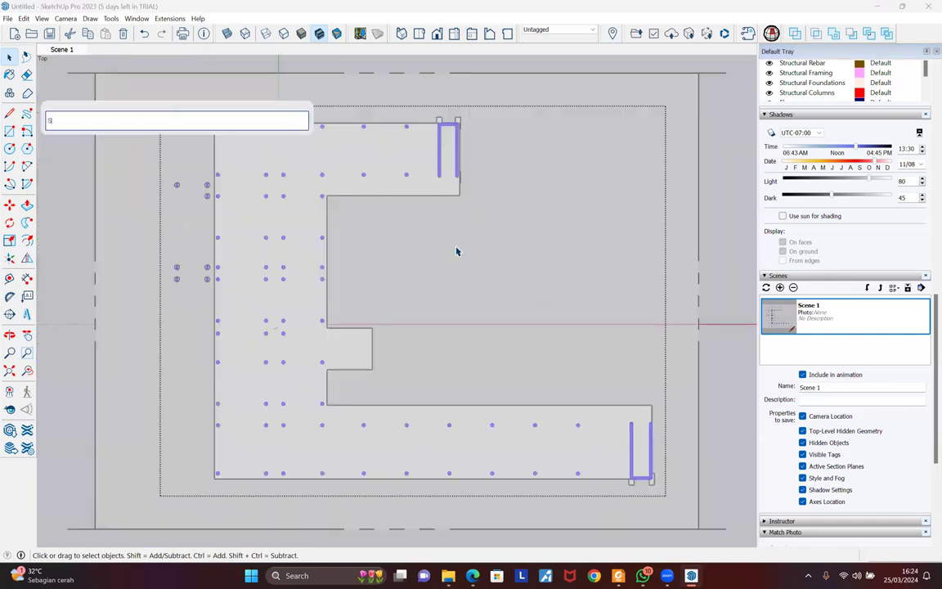
{"action": "key", "text": "Return"}
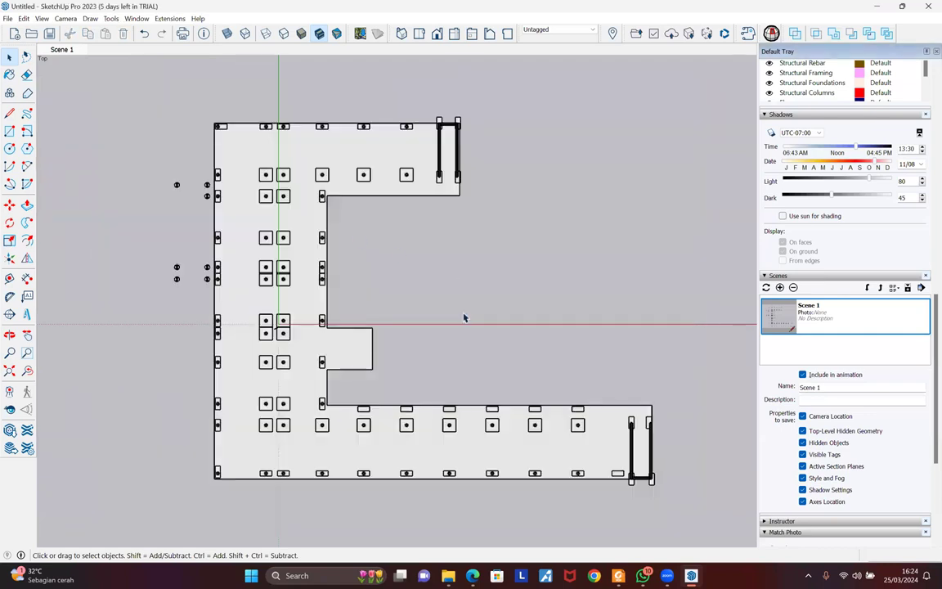
Inspect the cut floor slab obliquely, restore its top view and save it as a second scene
{"action": "scroll", "coordinate": [463, 314], "scroll_direction": "up", "scroll_amount": 2}
{"action": "middle_click_drag", "start_coordinate": [464, 312], "coordinate": [439, 304], "text": "shift"}
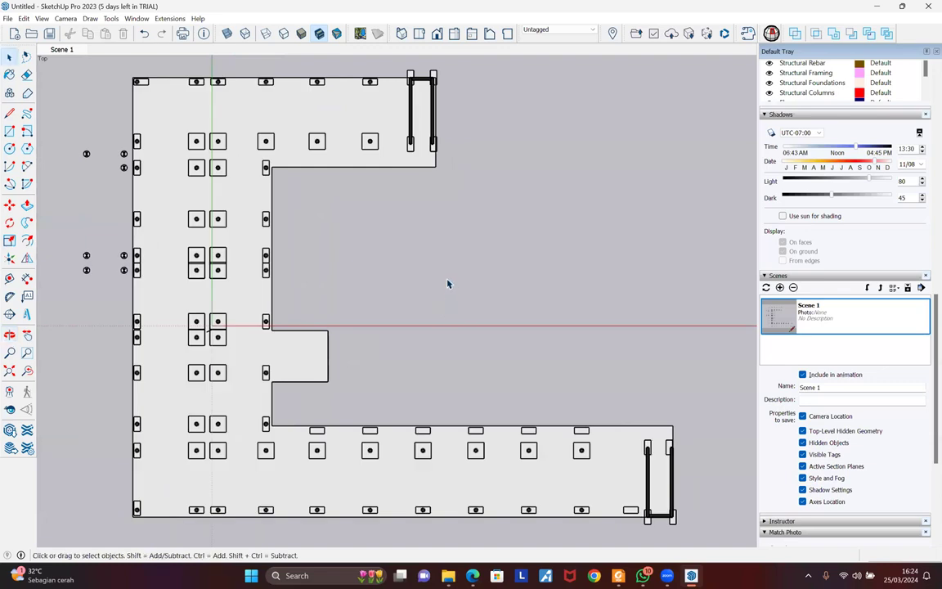
{"action": "middle_click_drag", "start_coordinate": [527, 349], "coordinate": [368, 216]}
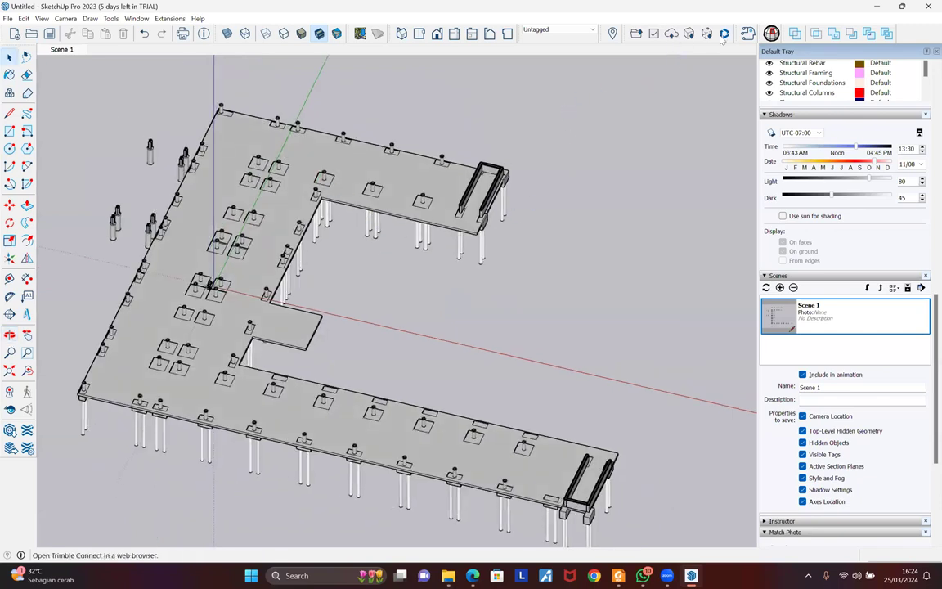
{"action": "left_click", "coordinate": [380, 33]}
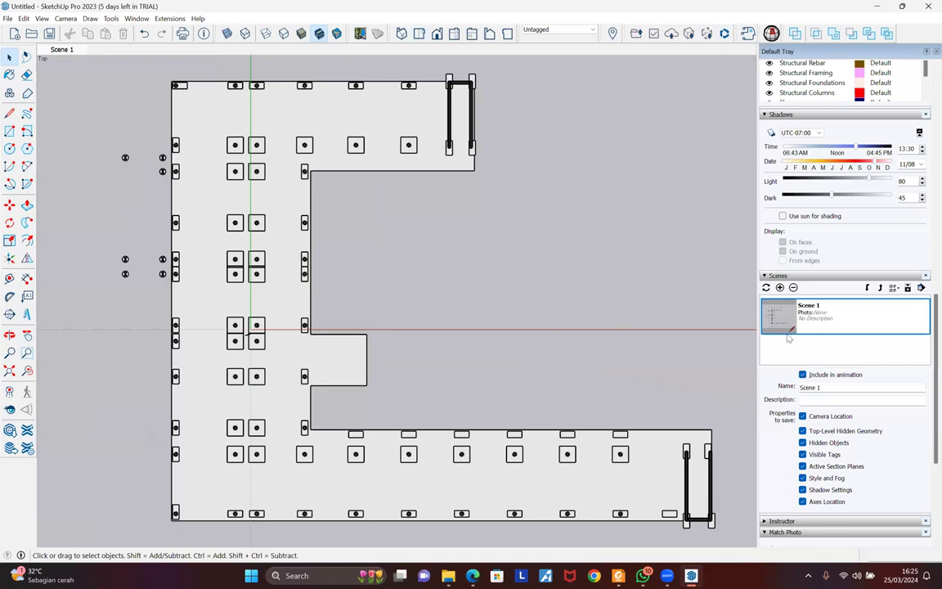
{"action": "left_click", "coordinate": [780, 288]}
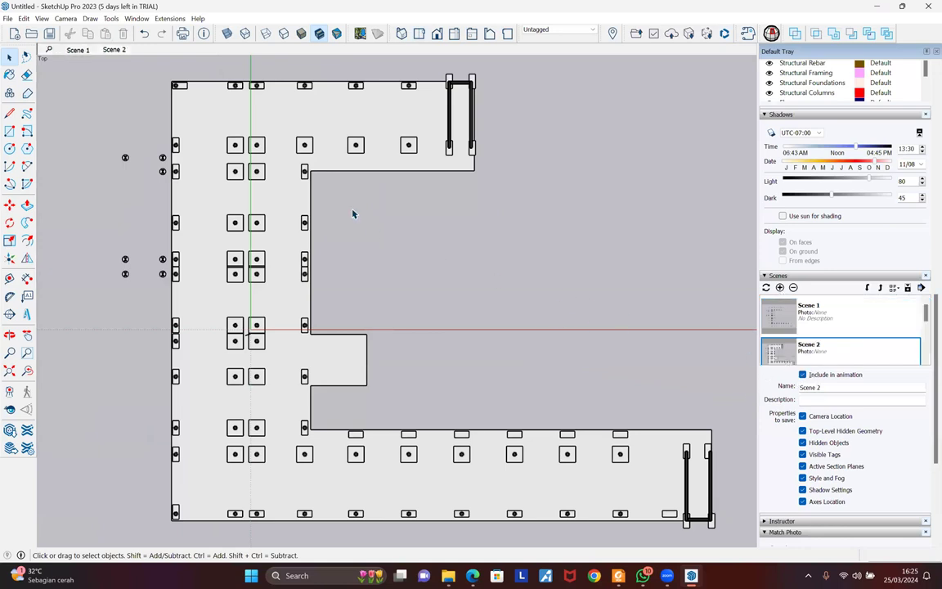
Switch between Scene 1 and Scene 2 to compare the saved section plans
{"action": "left_click", "coordinate": [77, 50]}
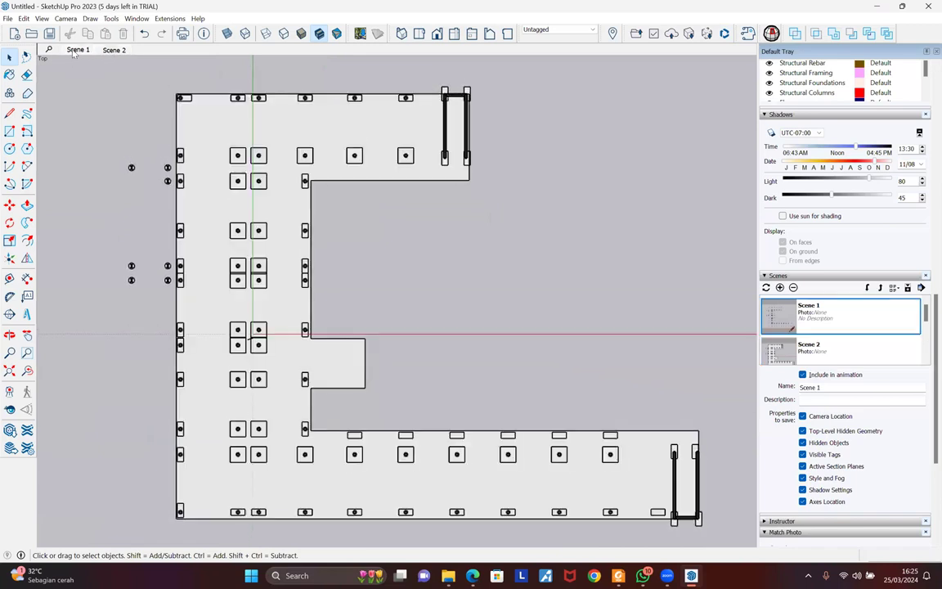
{"action": "left_click", "coordinate": [115, 50]}
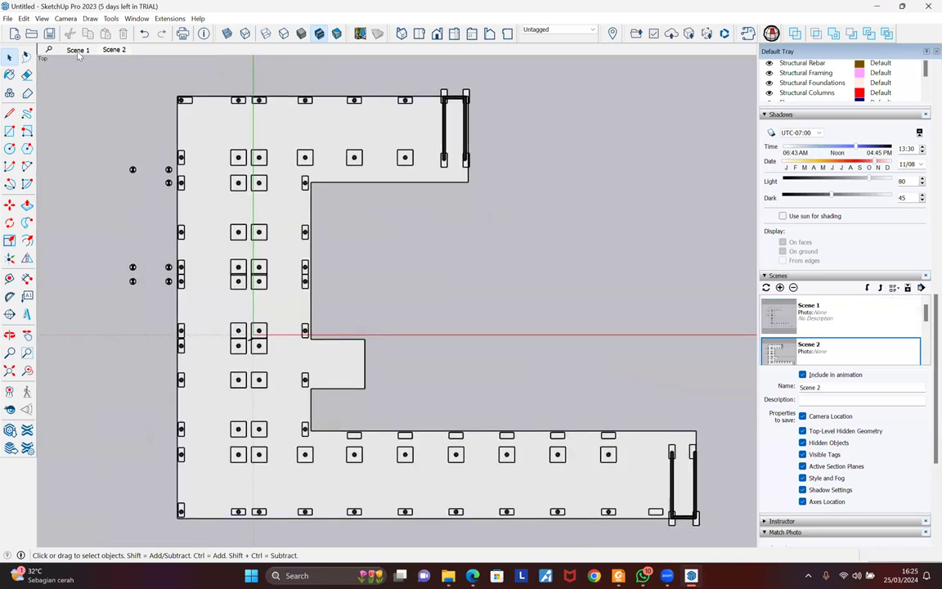
{"action": "left_click", "coordinate": [78, 50]}
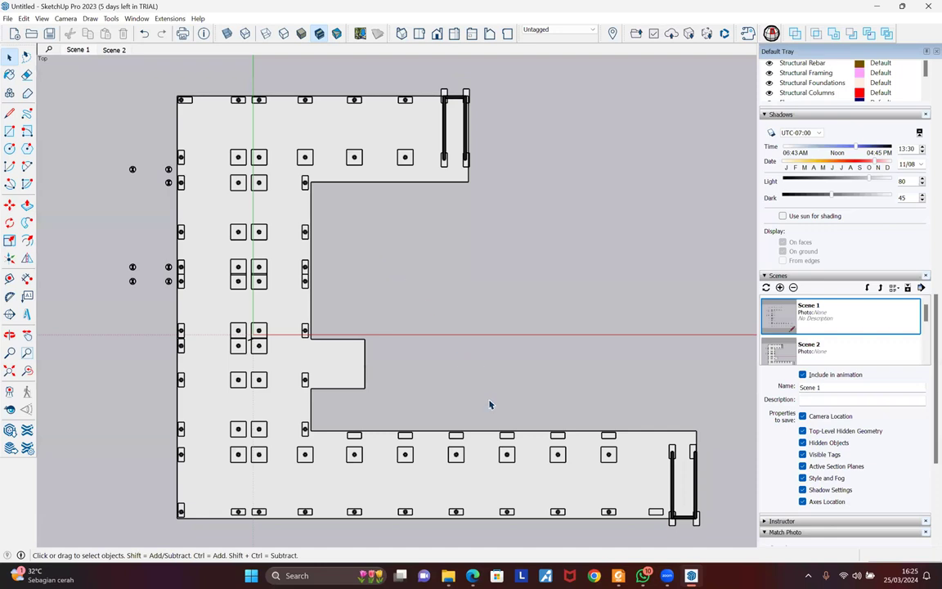
Display the section planes again and examine the levels around the piles from several sides
{"action": "middle_click_drag", "start_coordinate": [463, 276], "coordinate": [658, 244]}
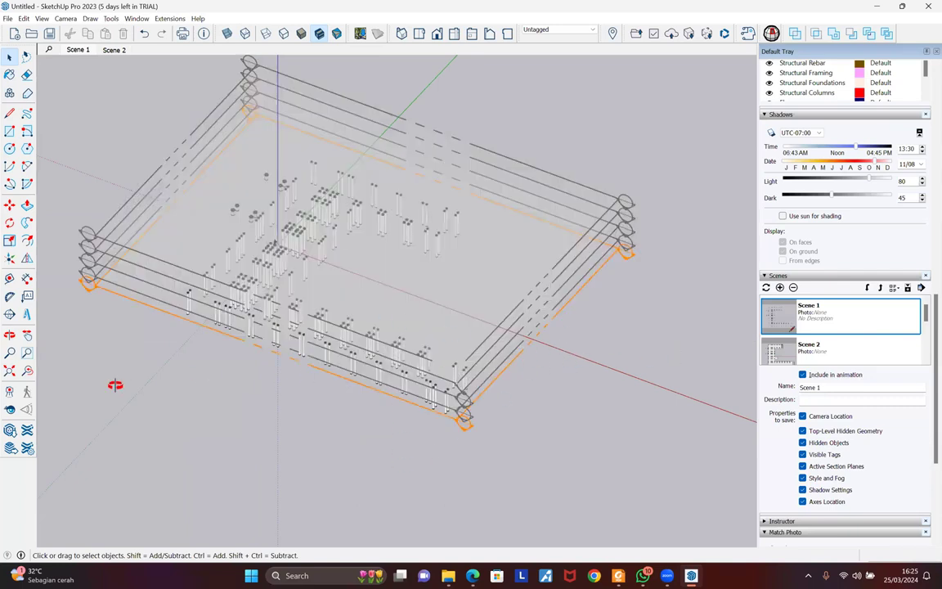
{"action": "scroll", "coordinate": [114, 385], "scroll_direction": "up", "scroll_amount": 5}
{"action": "middle_click_drag", "start_coordinate": [122, 351], "coordinate": [146, 324]}
{"action": "middle_click_drag", "start_coordinate": [358, 375], "coordinate": [926, 408]}
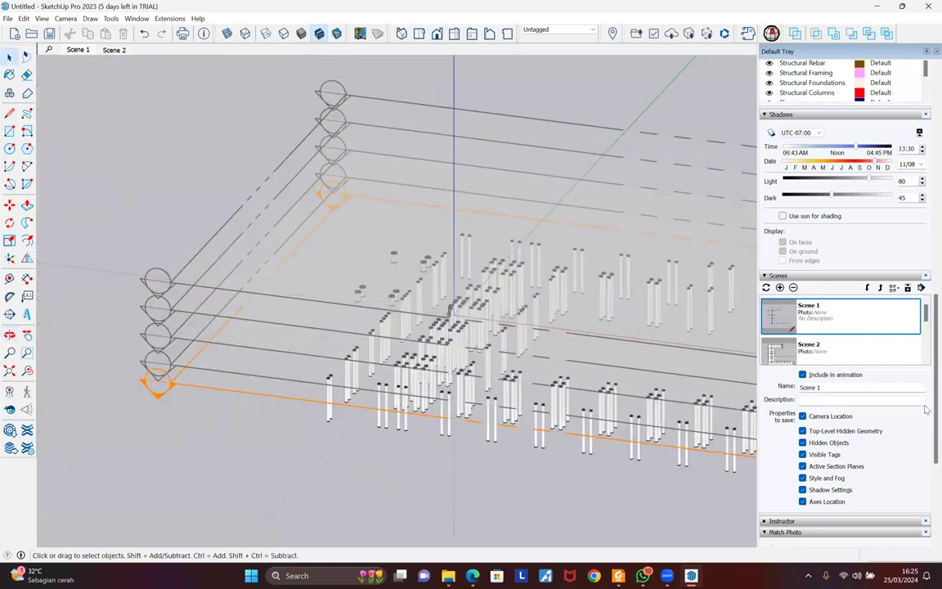
{"action": "middle_click_drag", "start_coordinate": [531, 100], "coordinate": [621, 115]}
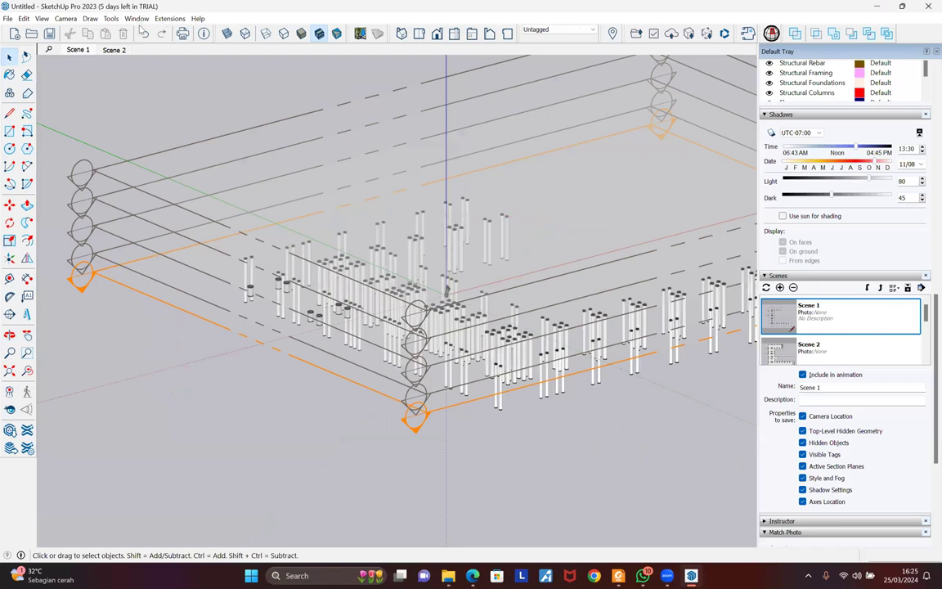
Expand the imported rstadvancedsampleproject.rvt component in the Outliner and locate its level section planes
{"action": "left_click", "coordinate": [169, 18]}
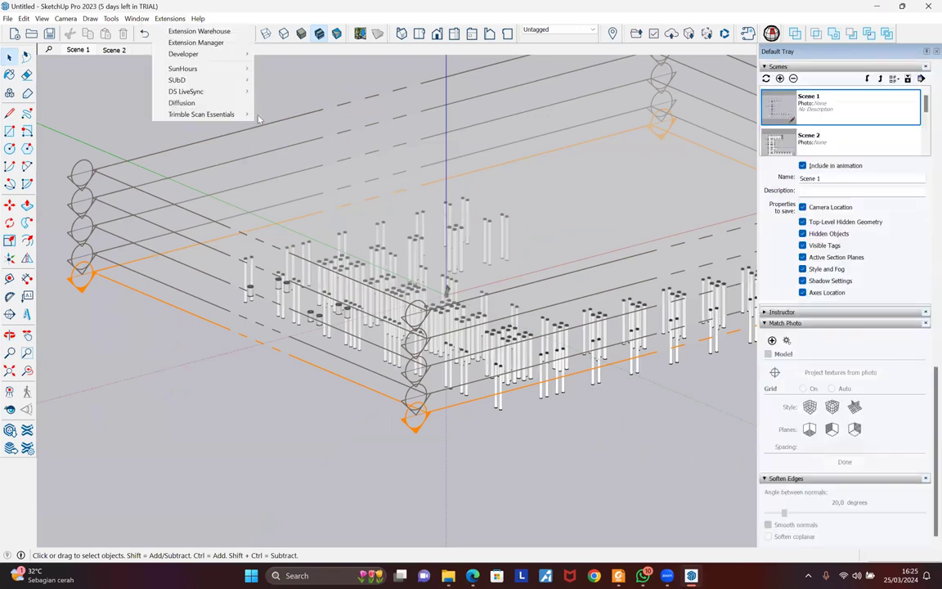
{"action": "left_click", "coordinate": [271, 208]}
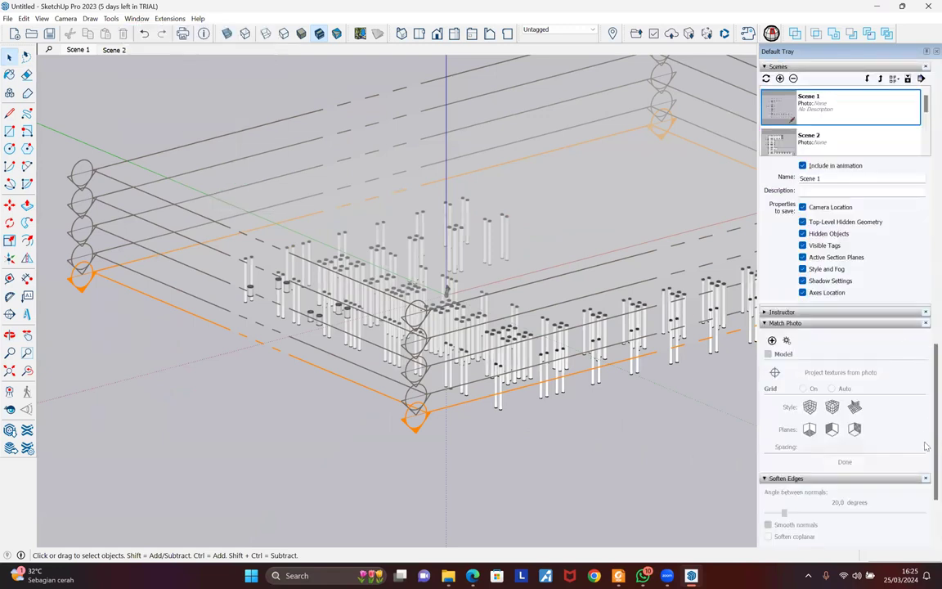
{"action": "scroll", "coordinate": [926, 446], "scroll_direction": "down", "scroll_amount": 3}
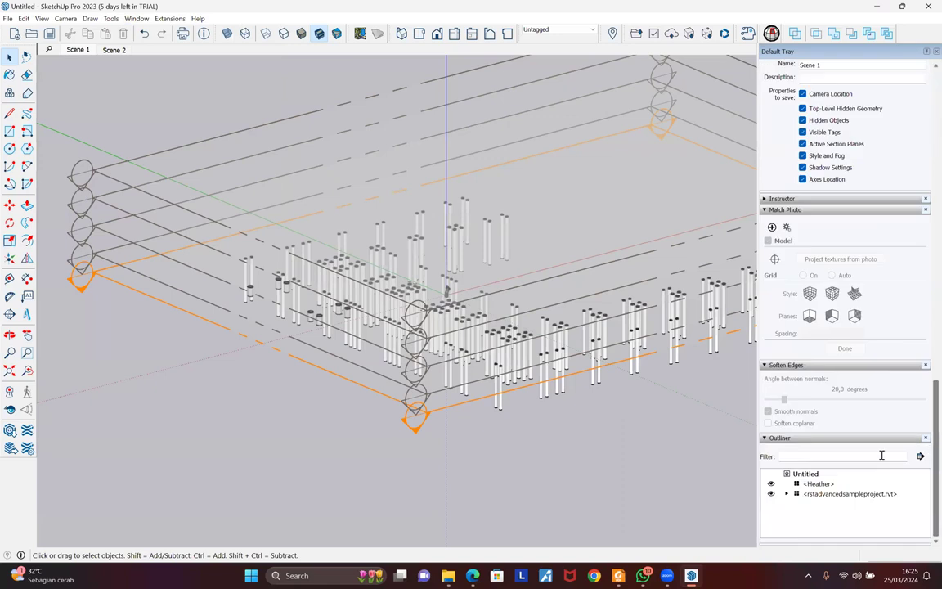
{"action": "left_click", "coordinate": [785, 494]}
{"action": "scroll", "coordinate": [926, 486], "scroll_direction": "down", "scroll_amount": 3}
{"action": "scroll", "coordinate": [926, 487], "scroll_direction": "down", "scroll_amount": 5}
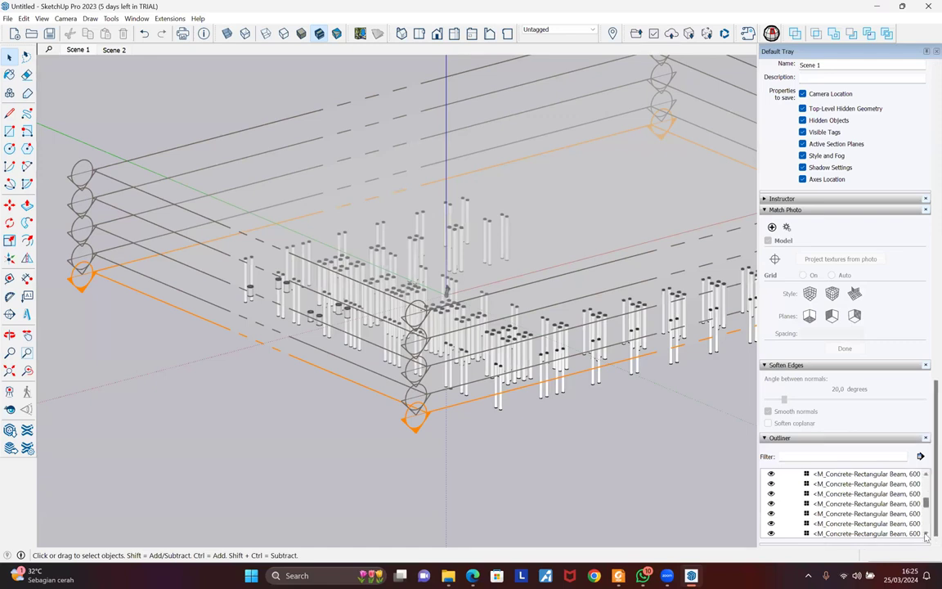
{"action": "scroll", "coordinate": [926, 535], "scroll_direction": "down", "scroll_amount": 10}
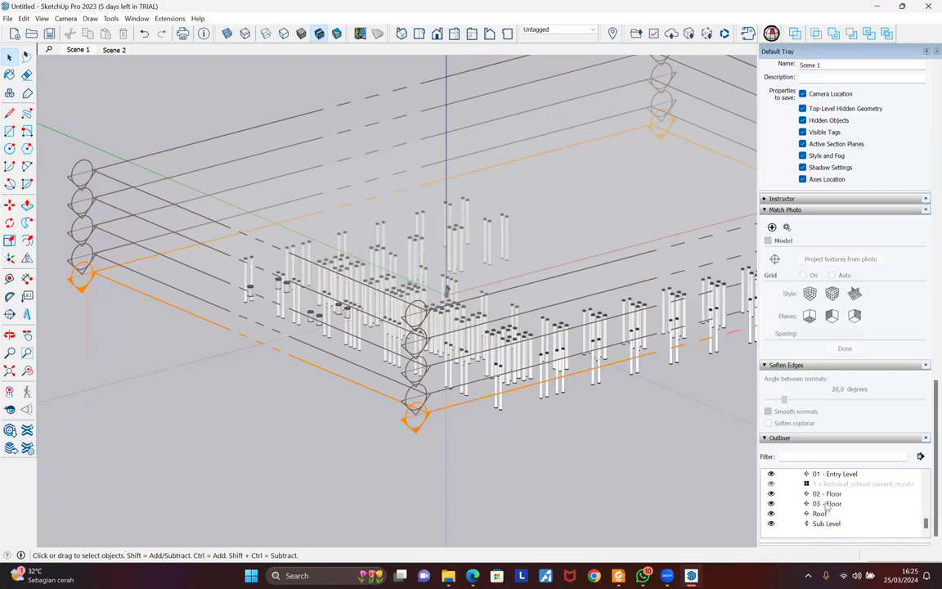
{"action": "scroll", "coordinate": [843, 486], "scroll_direction": "up", "scroll_amount": 1}
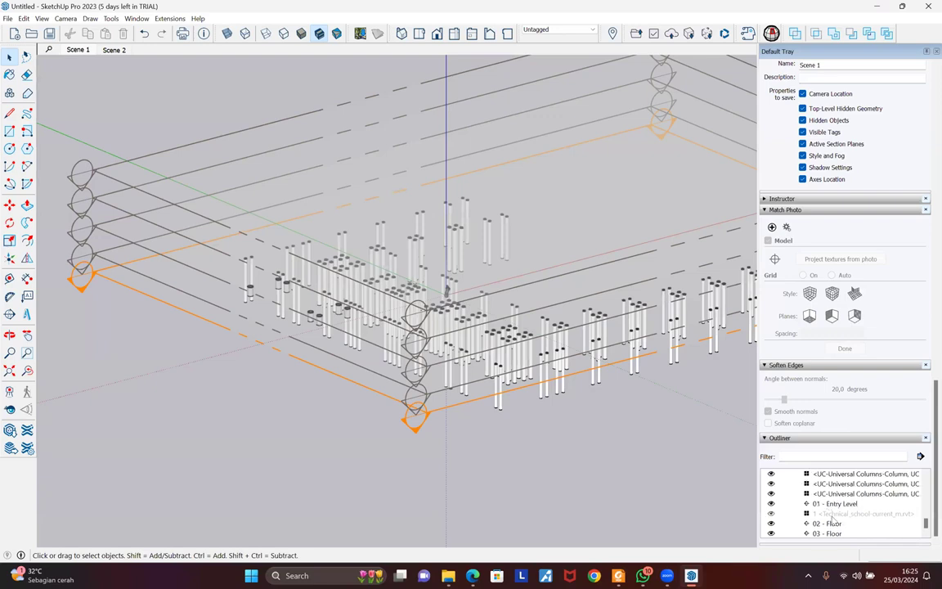
{"action": "scroll", "coordinate": [834, 500], "scroll_direction": "down", "scroll_amount": 1}
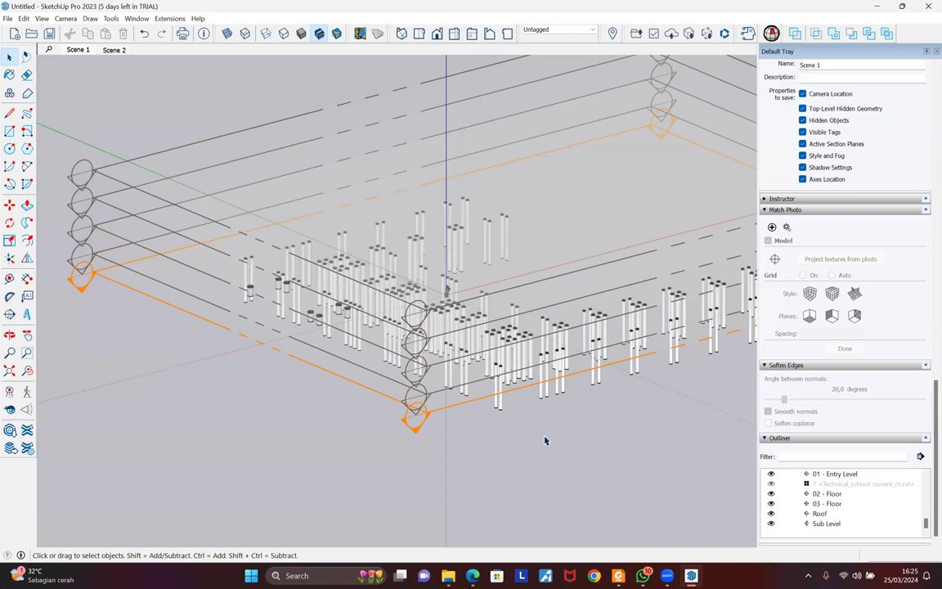
Return to Scene 1 and make the 01 - Entry Level section plane the active cut from the Outliner
{"action": "left_click", "coordinate": [77, 50]}
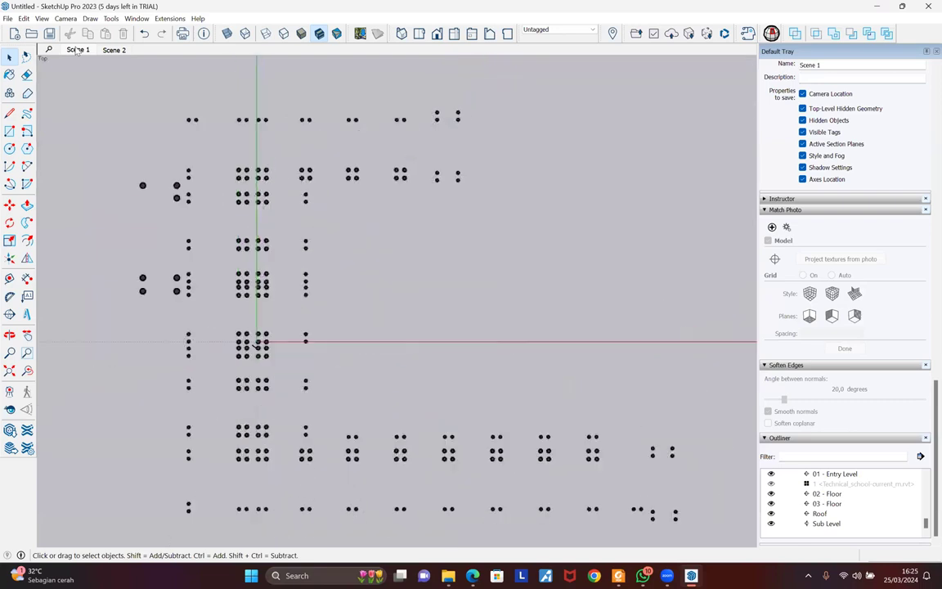
{"action": "scroll", "coordinate": [834, 497], "scroll_direction": "up", "scroll_amount": 1}
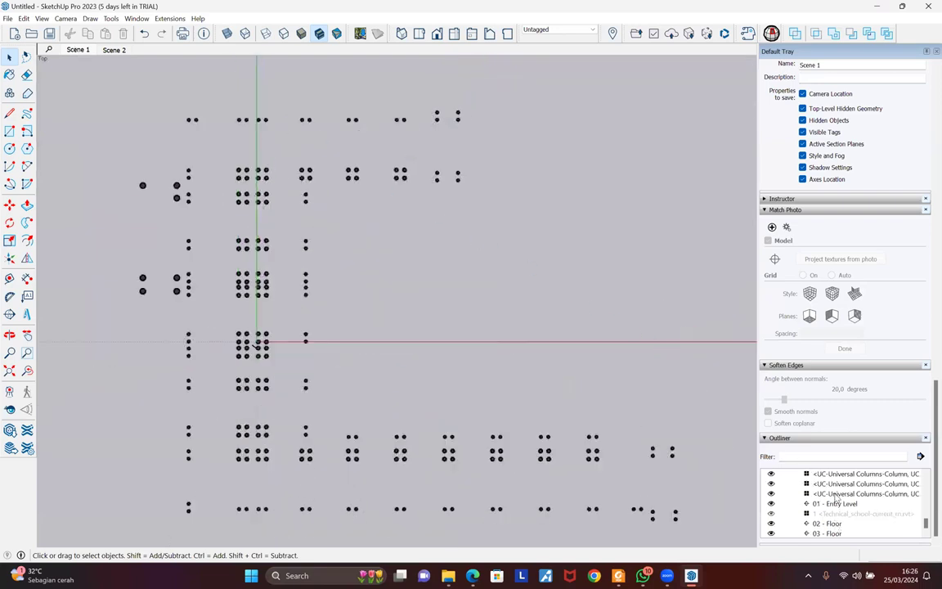
{"action": "scroll", "coordinate": [833, 495], "scroll_direction": "down", "scroll_amount": 1}
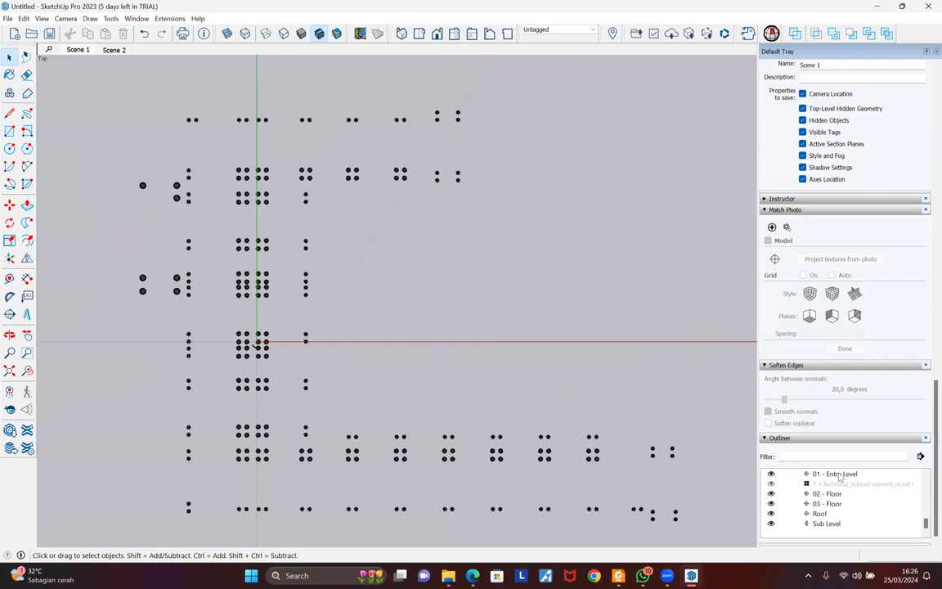
{"action": "left_click", "coordinate": [835, 475]}
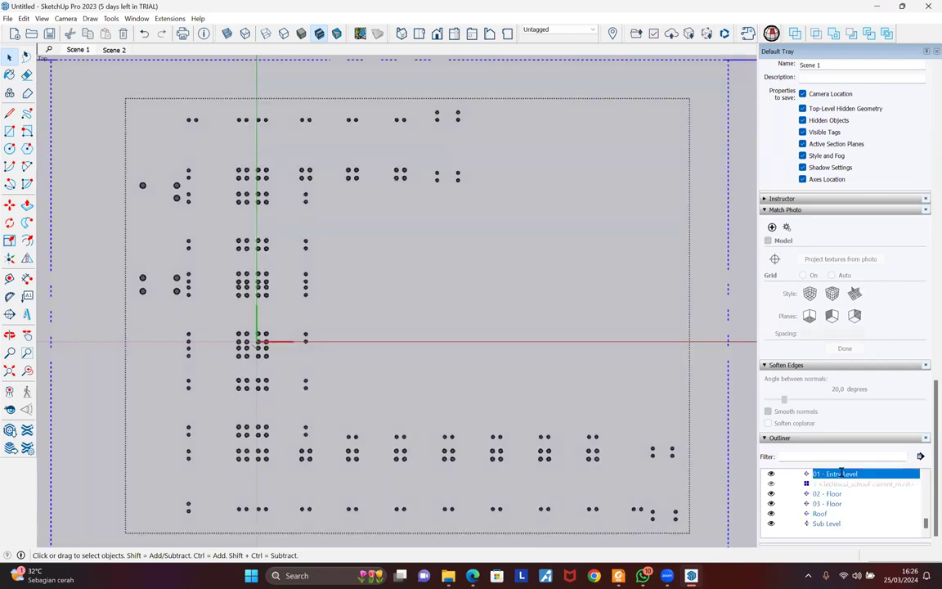
{"action": "left_click", "coordinate": [840, 474]}
{"action": "key", "text": "Return"}
{"action": "right_click", "coordinate": [807, 475]}
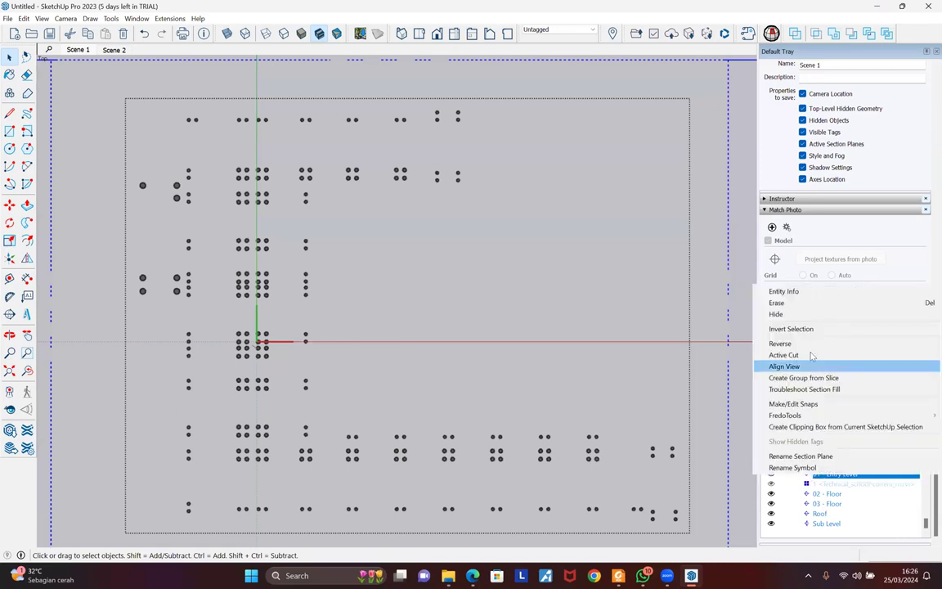
{"action": "left_click", "coordinate": [811, 356]}
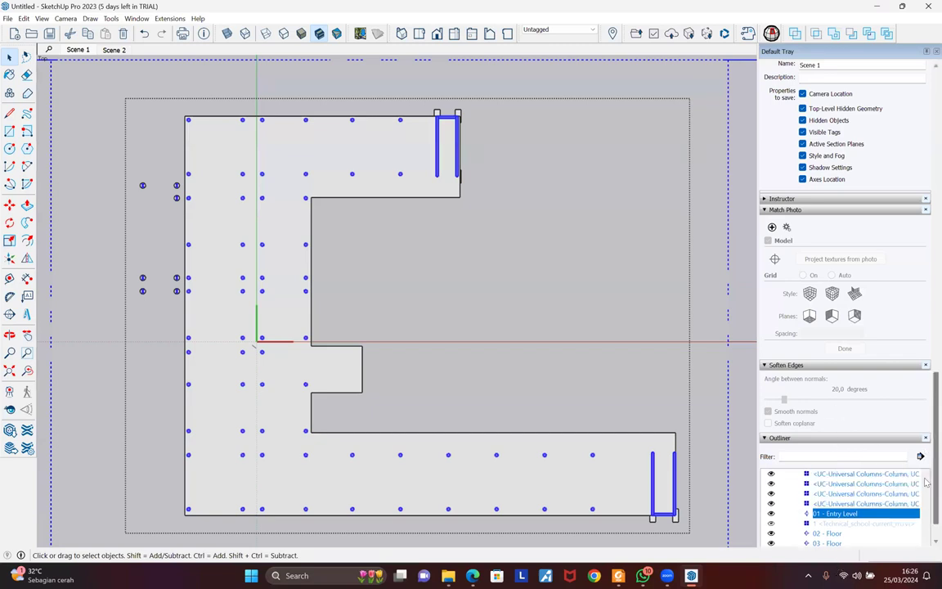
Enlarge the Outliner list to show more entries around the level section planes
{"action": "scroll", "coordinate": [841, 536], "scroll_direction": "down", "scroll_amount": 2}
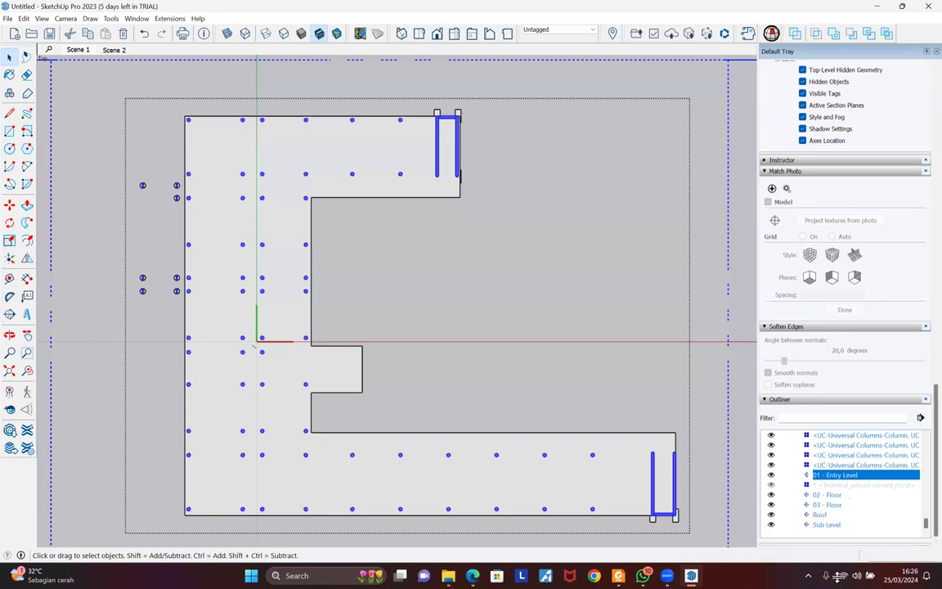
{"action": "left_click_drag", "start_coordinate": [838, 543], "coordinate": [838, 559]}
{"action": "scroll", "coordinate": [836, 534], "scroll_direction": "down", "scroll_amount": 1}
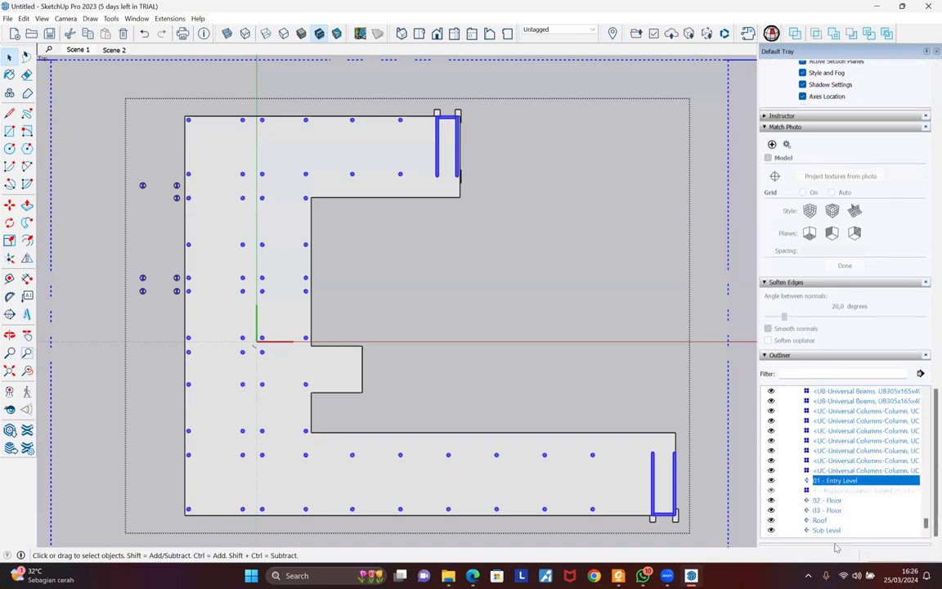
{"action": "scroll", "coordinate": [838, 528], "scroll_direction": "down", "scroll_amount": 1}
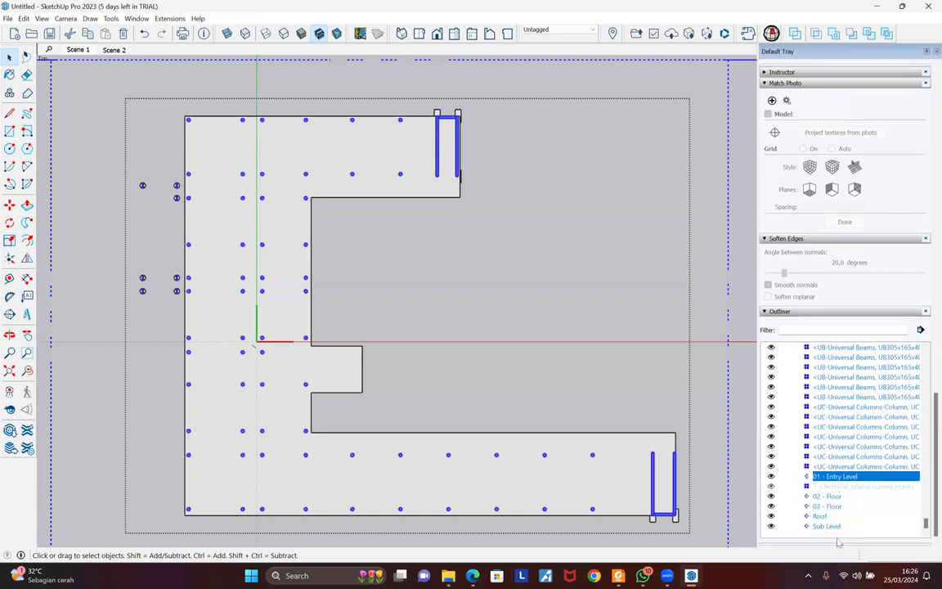
{"action": "scroll", "coordinate": [851, 484], "scroll_direction": "down", "scroll_amount": 1}
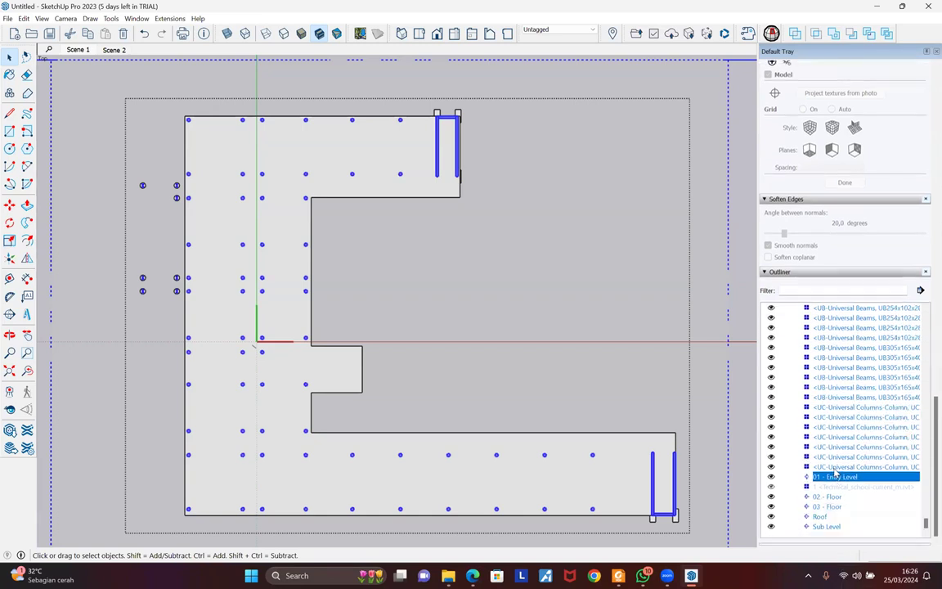
Browse the imported elements in the Outliner, filter them by "sec" and clear the filter again
{"action": "scroll", "coordinate": [815, 440], "scroll_direction": "up", "scroll_amount": 10}
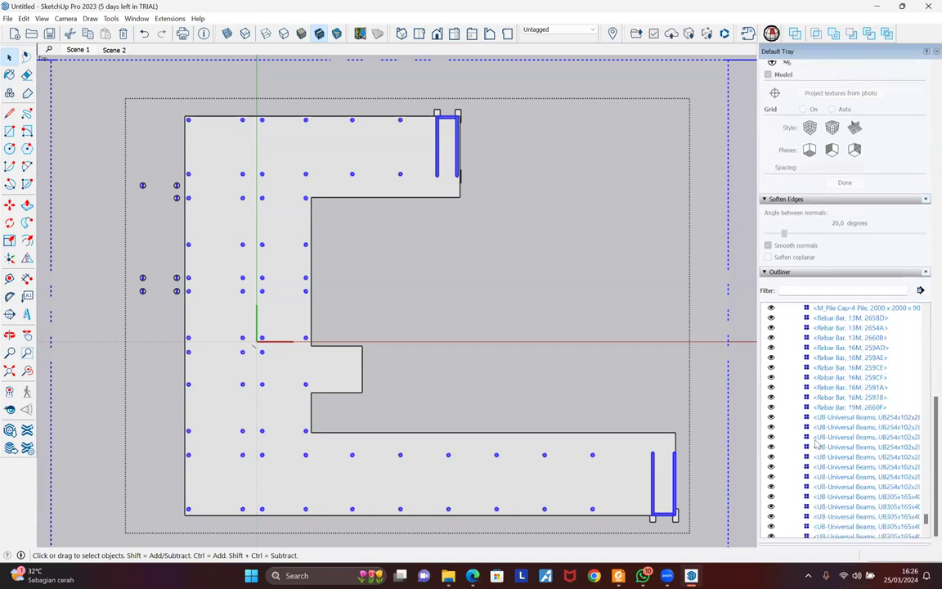
{"action": "left_click_drag", "start_coordinate": [925, 512], "coordinate": [925, 508]}
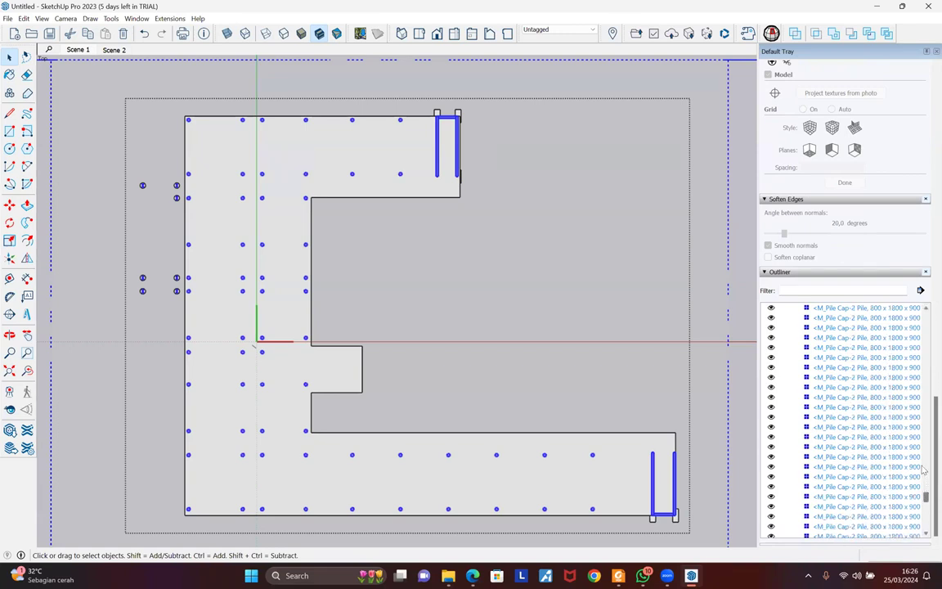
{"action": "scroll", "coordinate": [834, 477], "scroll_direction": "down", "scroll_amount": 10}
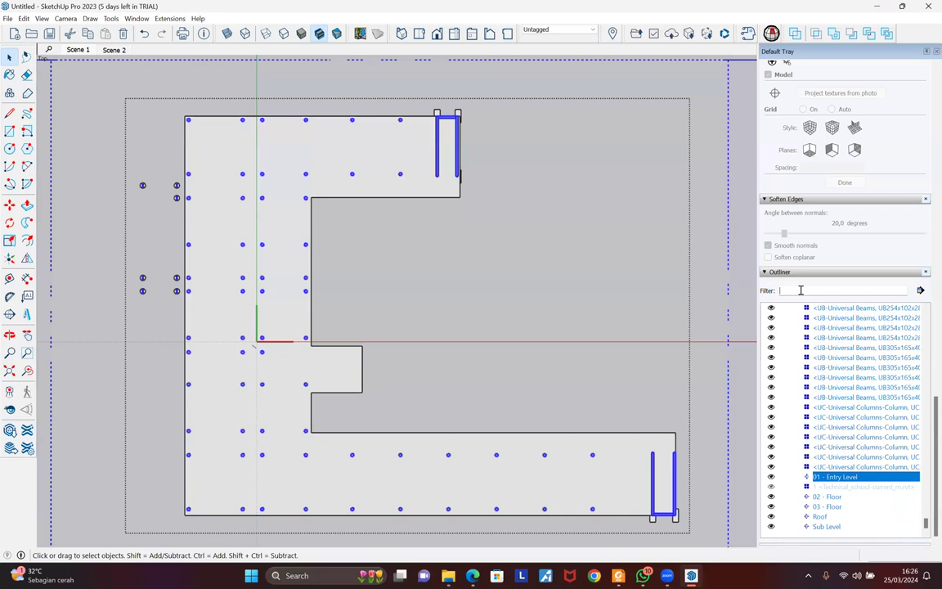
{"action": "type", "text": "ec"}
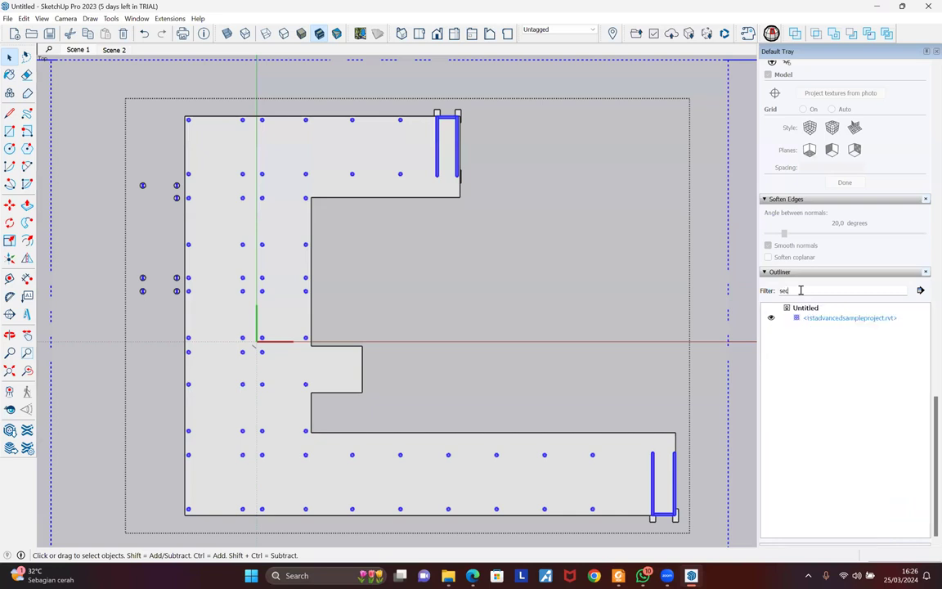
{"action": "key", "text": "BackSpace"}
{"action": "key", "text": "BackSpace"}
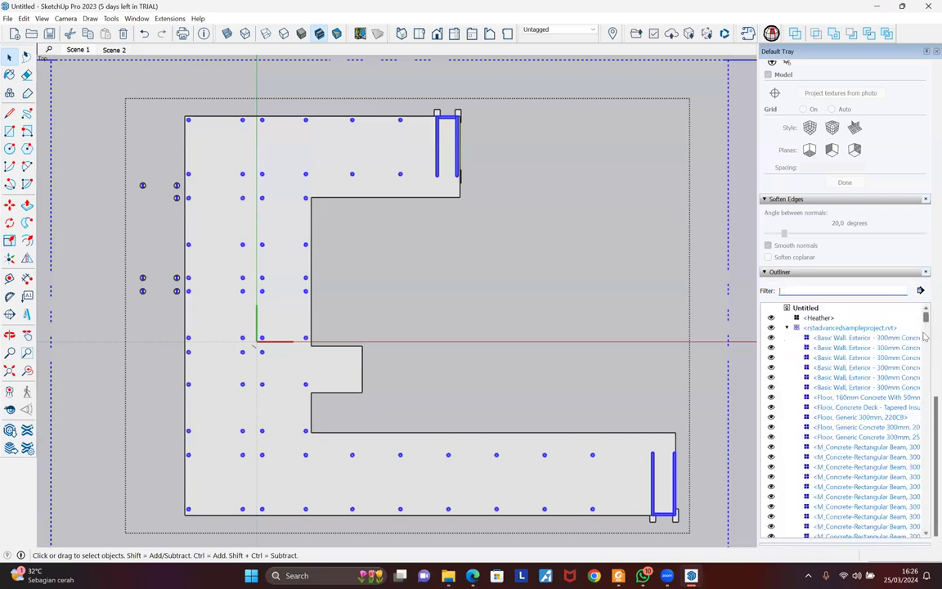
{"action": "scroll", "coordinate": [927, 489], "scroll_direction": "down", "scroll_amount": 3}
{"action": "scroll", "coordinate": [926, 489], "scroll_direction": "down", "scroll_amount": 10}
Cycle the active section cut from 01 - Entry Level through the upper floors and Roof to Sub Level to compare the plans
{"action": "left_click", "coordinate": [826, 477]}
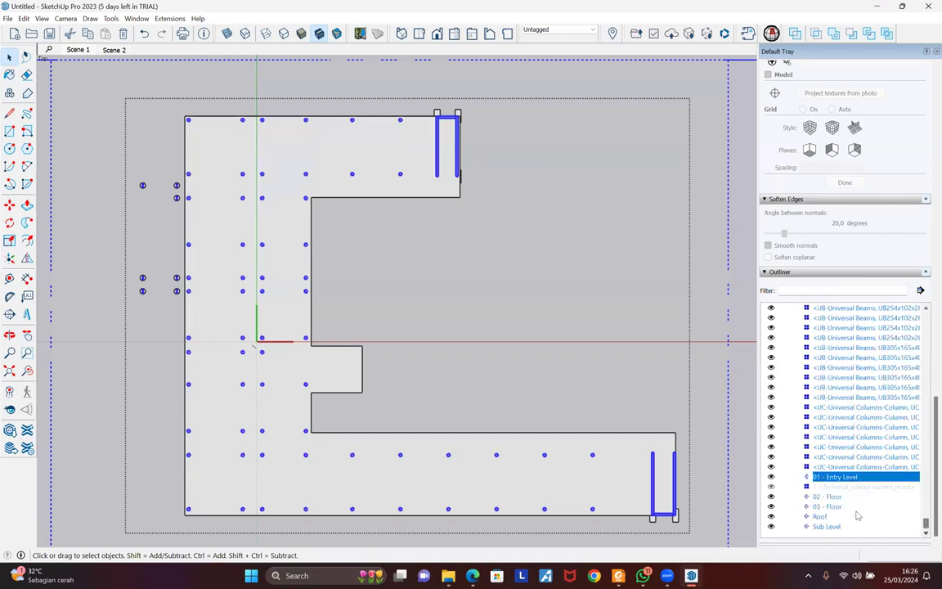
{"action": "double_click", "coordinate": [807, 479]}
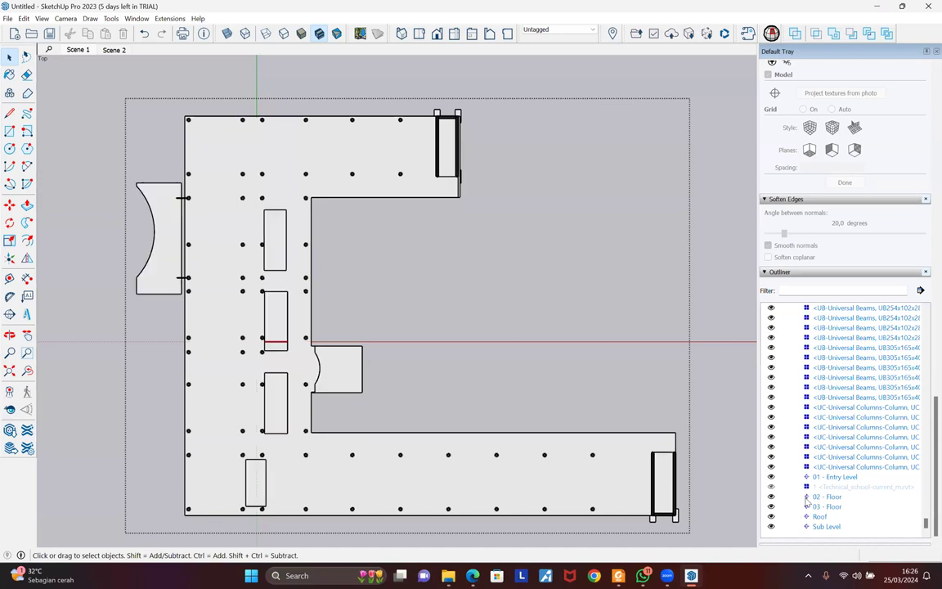
{"action": "double_click", "coordinate": [806, 508]}
{"action": "double_click", "coordinate": [806, 518]}
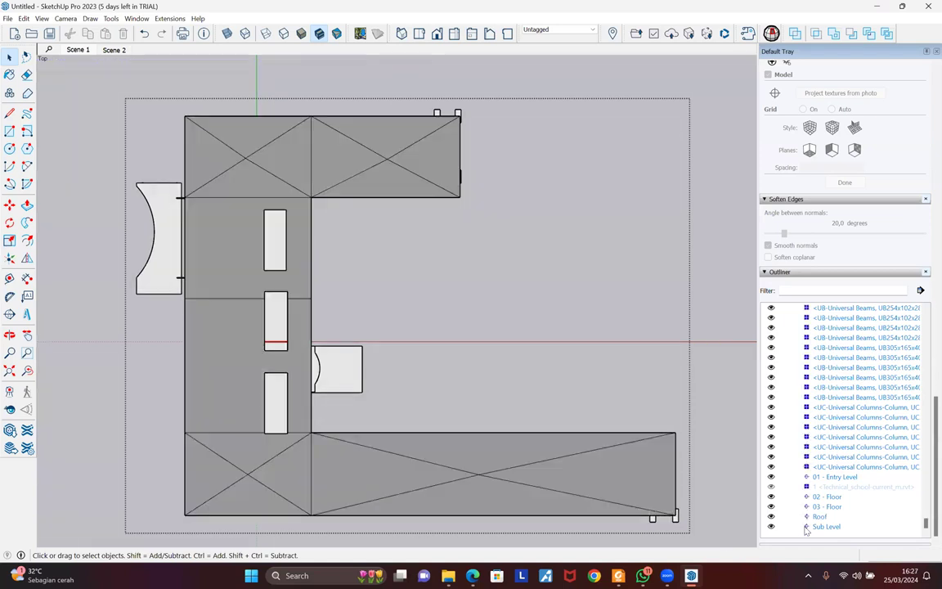
{"action": "double_click", "coordinate": [806, 527]}
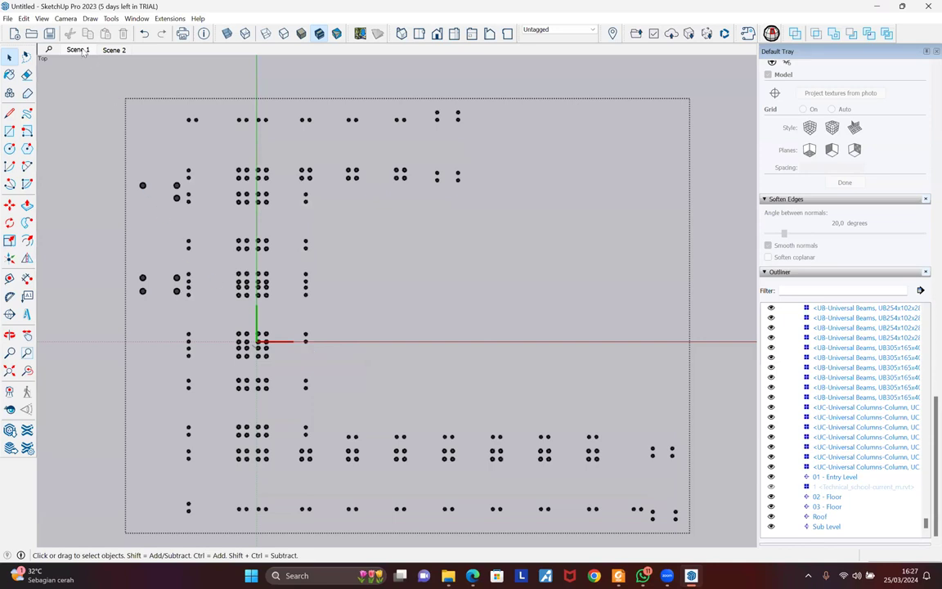
Leave the component and delete the saved Scene 2, keeping Scene 1
{"action": "left_click", "coordinate": [85, 126]}
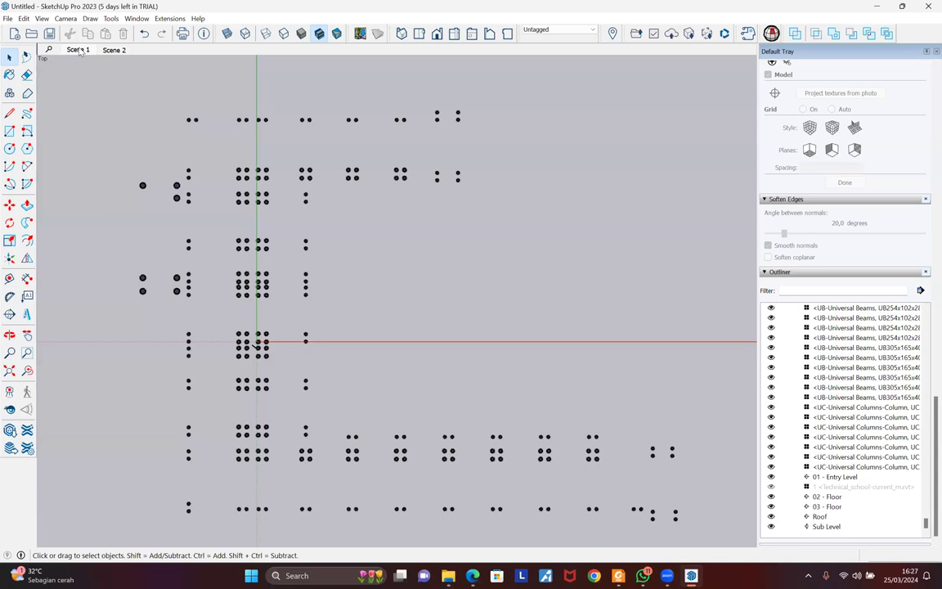
{"action": "right_click", "coordinate": [109, 48]}
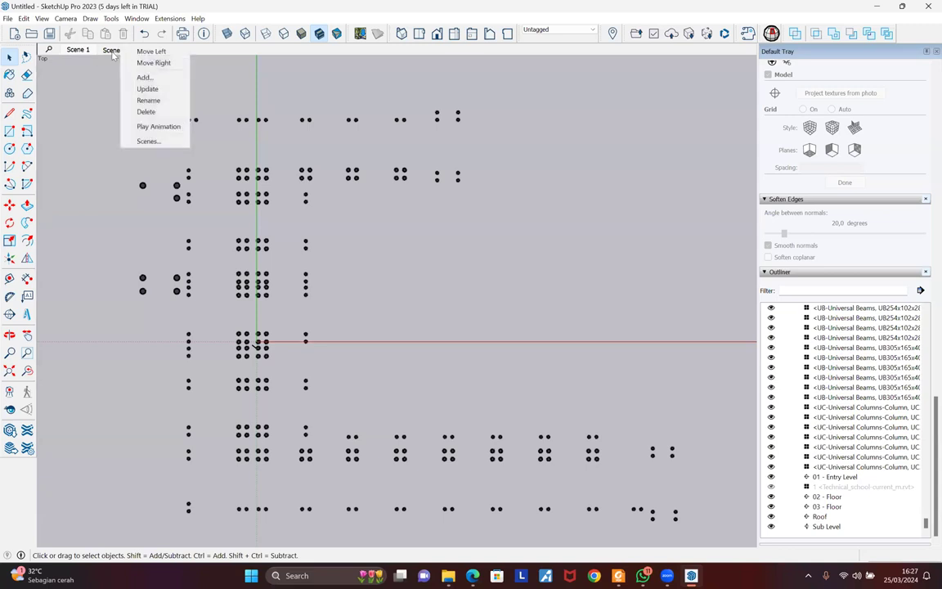
{"action": "right_click", "coordinate": [101, 49]}
{"action": "left_click", "coordinate": [135, 119]}
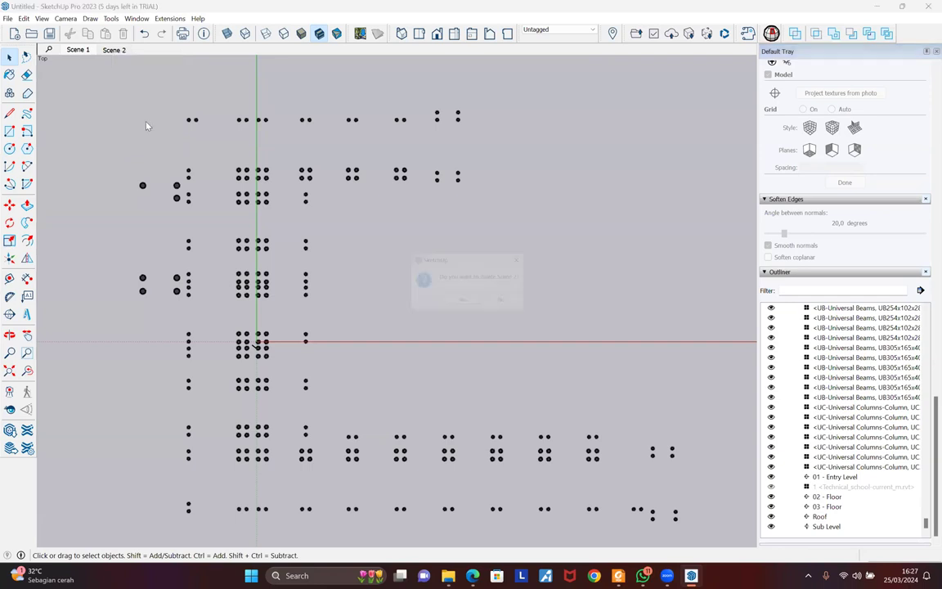
{"action": "left_click", "coordinate": [469, 303]}
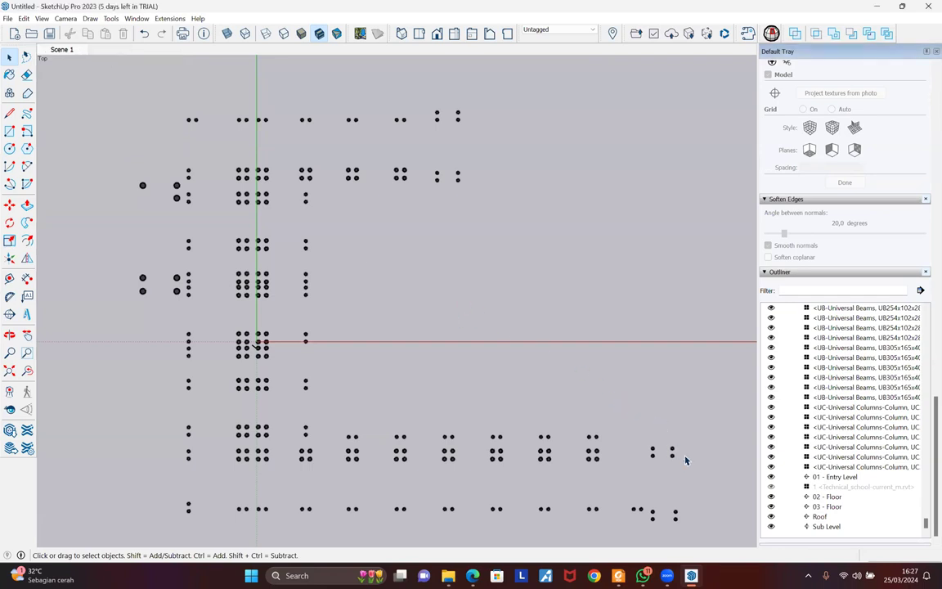
Activate the 01 - Entry Level section cut, leave the component and save the plan as a new scene after Scene 1
{"action": "left_click", "coordinate": [808, 477]}
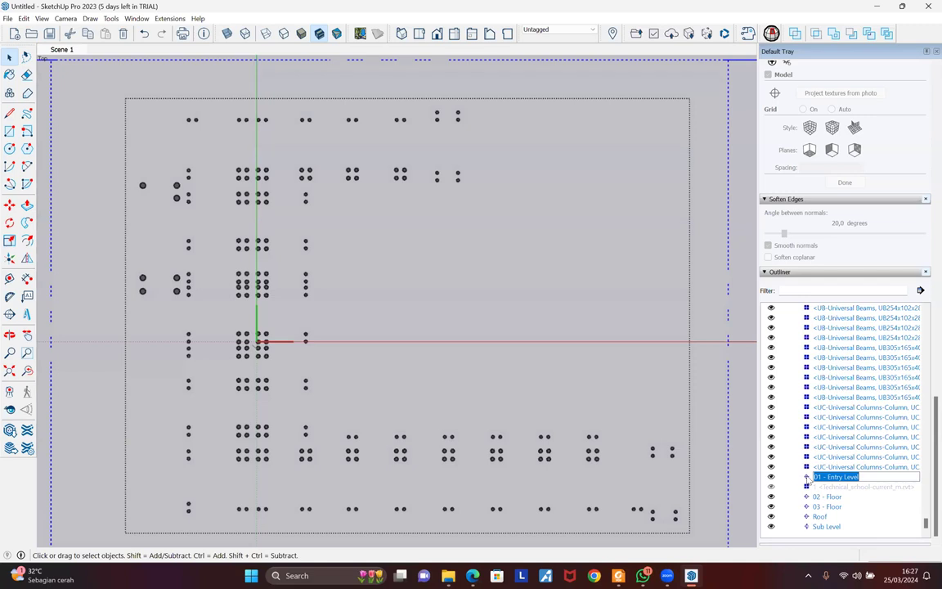
{"action": "left_click", "coordinate": [736, 430]}
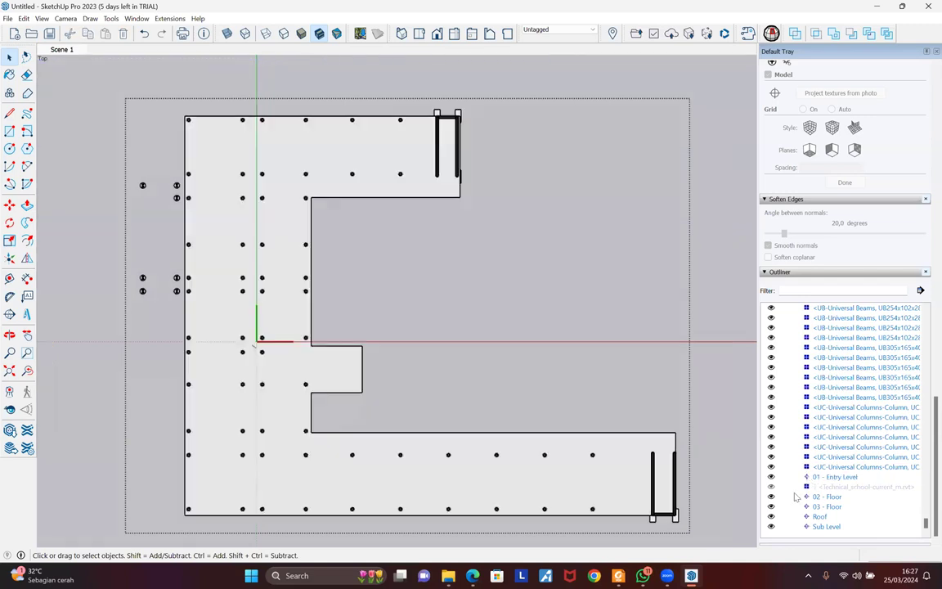
{"action": "left_click", "coordinate": [72, 187]}
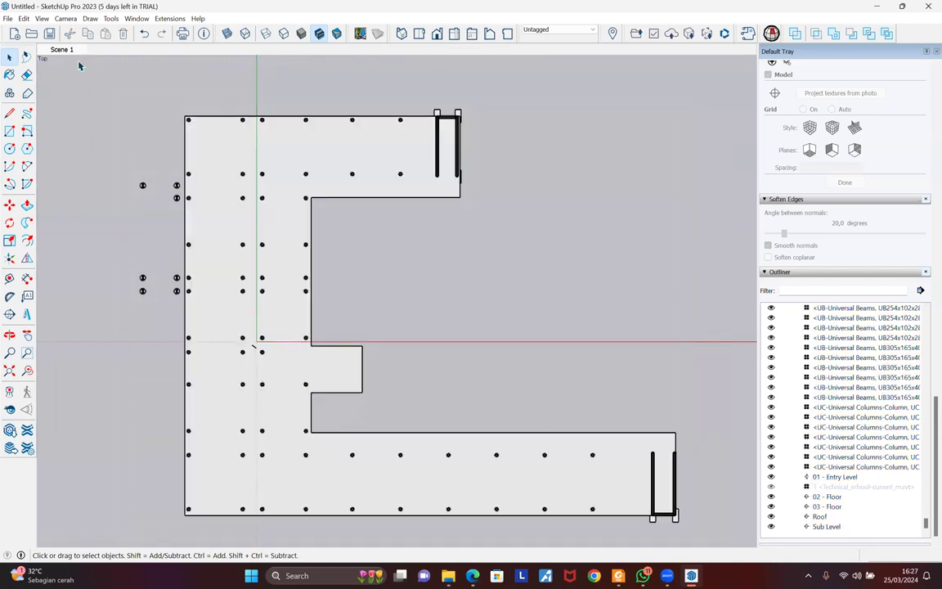
{"action": "right_click", "coordinate": [68, 52]}
{"action": "left_click", "coordinate": [89, 86]}
Activate the 02 - Floor section cut, leave the component and add the plan as another scene after Scene 2
{"action": "double_click", "coordinate": [809, 496]}
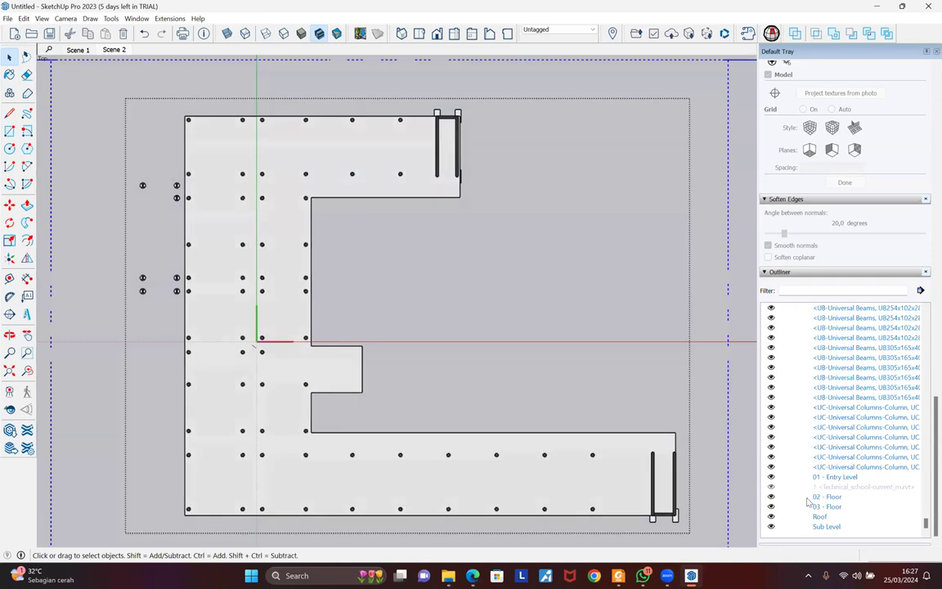
{"action": "left_click", "coordinate": [79, 49]}
{"action": "right_click", "coordinate": [115, 50]}
{"action": "left_click", "coordinate": [147, 81]}
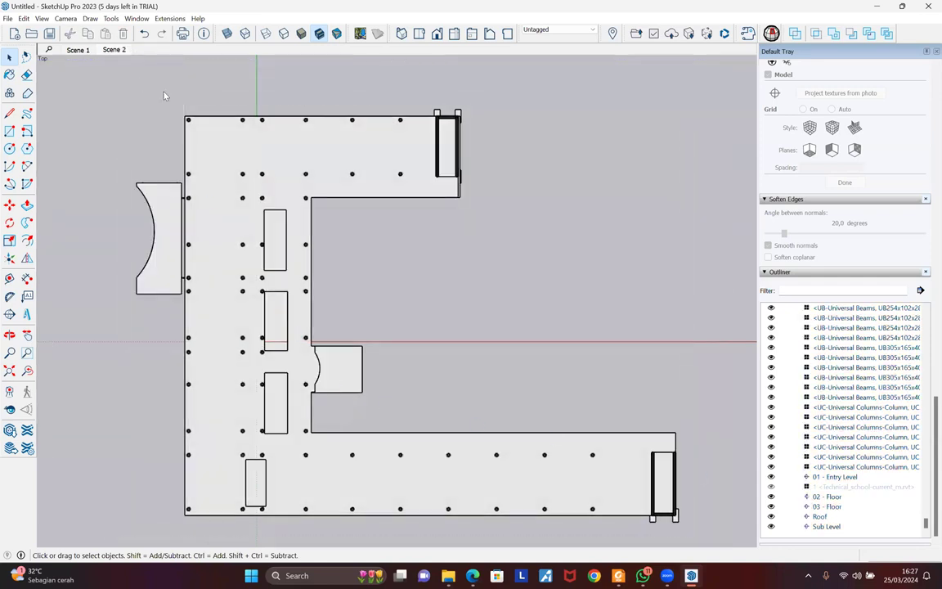
Activate the 03 - Floor section cut, leave the component and add the plan as a scene after Scene 3
{"action": "double_click", "coordinate": [808, 507]}
{"action": "left_click", "coordinate": [90, 132]}
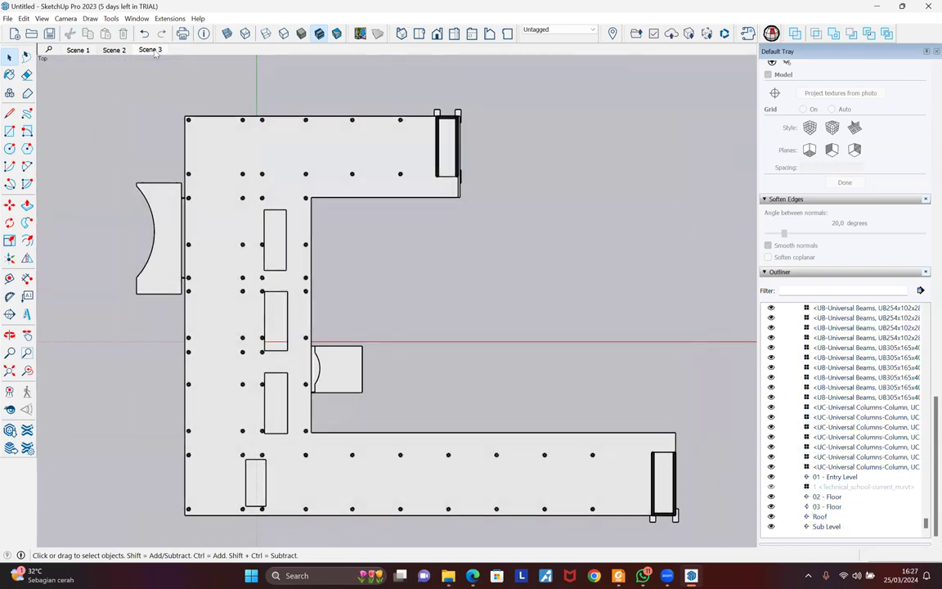
{"action": "right_click", "coordinate": [150, 50]}
{"action": "left_click", "coordinate": [163, 81]}
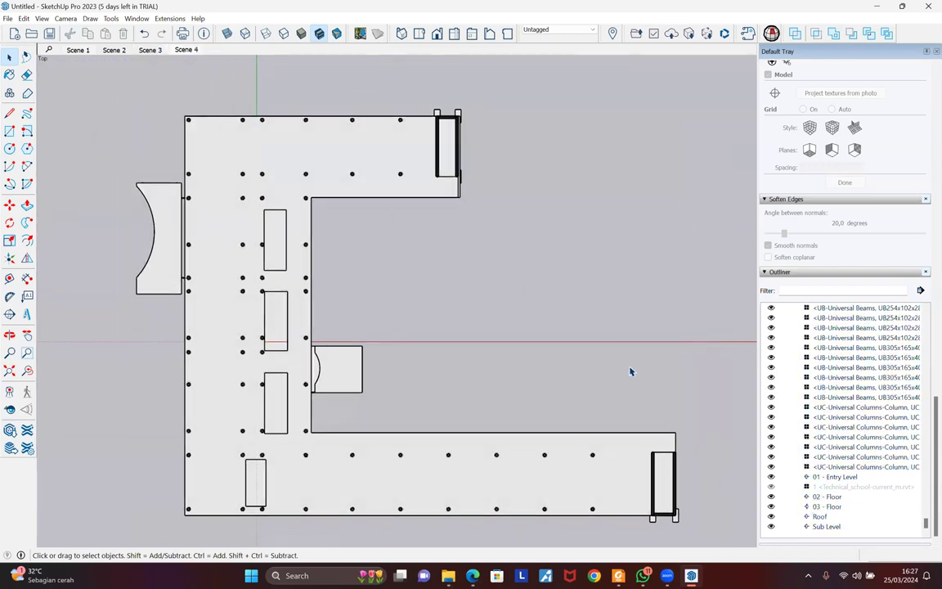
Activate the Roof section cut, leave the component and add the plan as a scene after Scene 4
{"action": "left_click", "coordinate": [807, 517]}
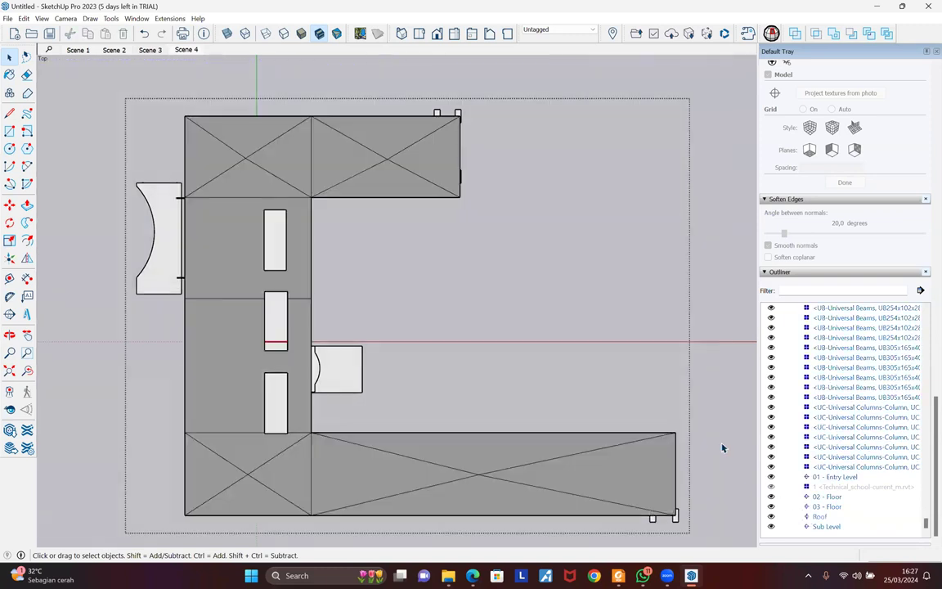
{"action": "right_click", "coordinate": [185, 49]}
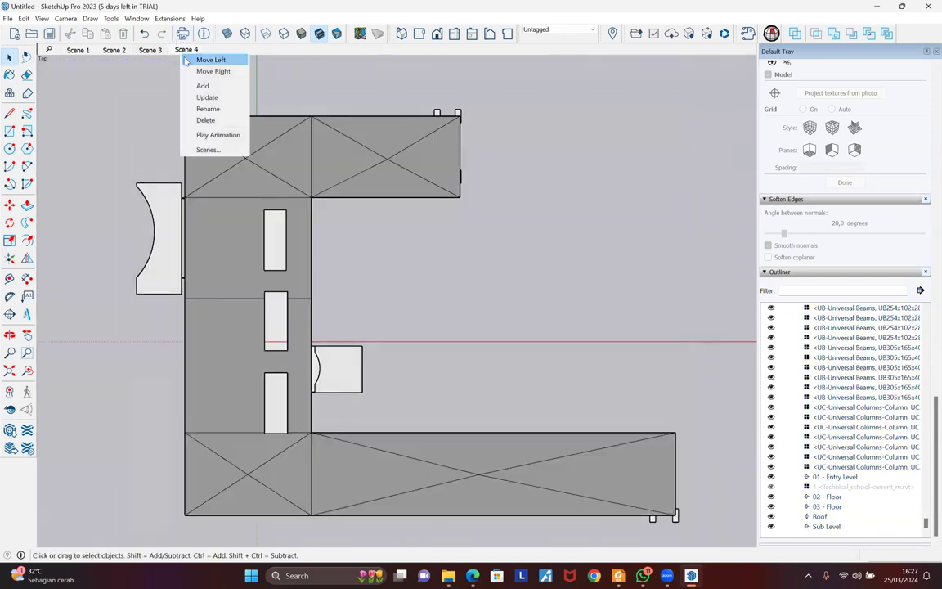
{"action": "left_click", "coordinate": [200, 84]}
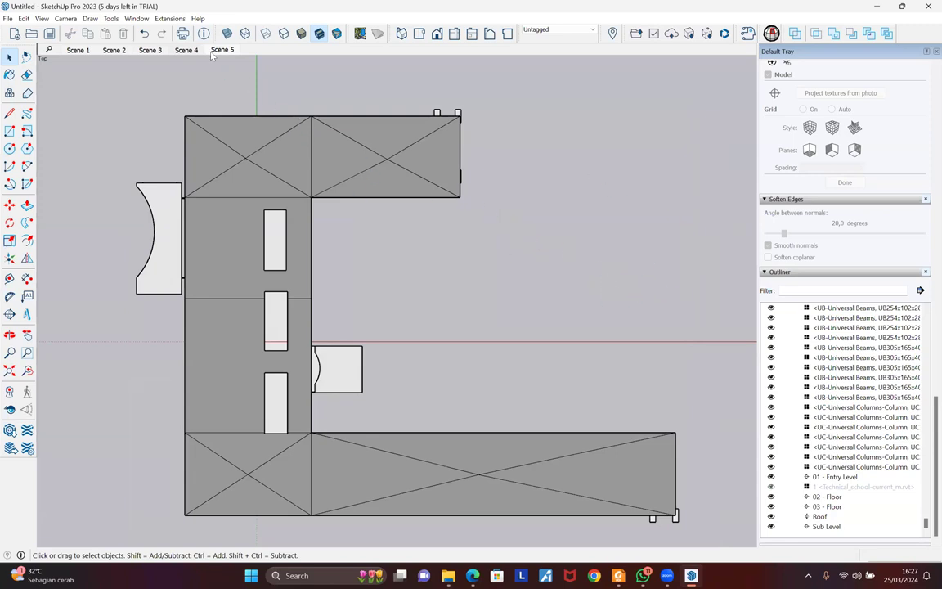
Rename Scene 1 as Sub Level
{"action": "left_click", "coordinate": [78, 52]}
{"action": "right_click", "coordinate": [78, 50]}
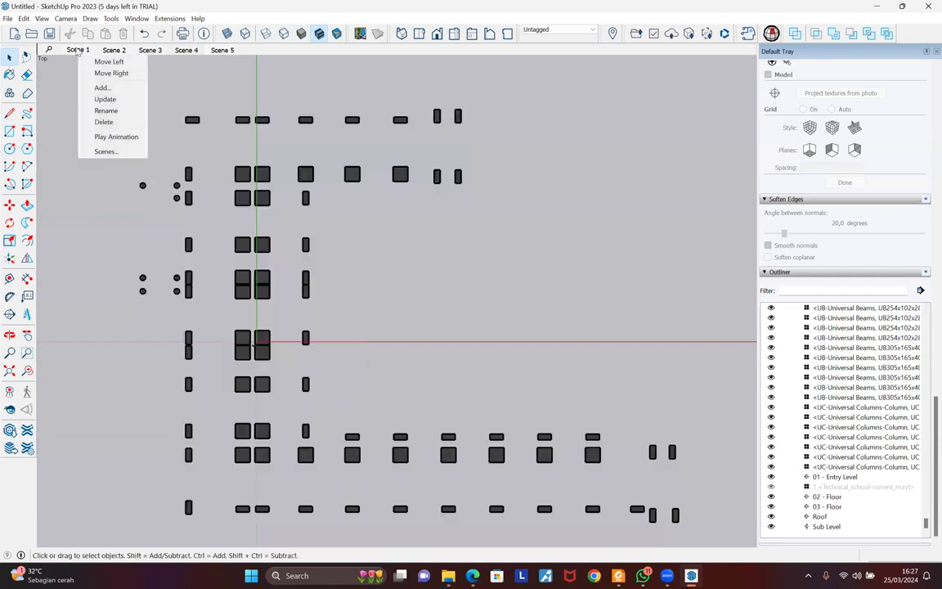
{"action": "left_click", "coordinate": [103, 105]}
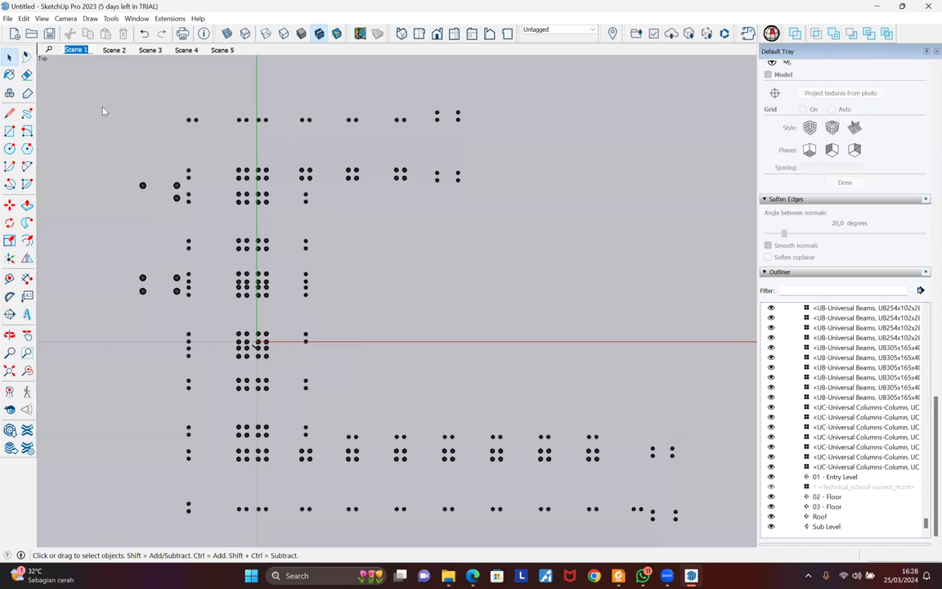
{"action": "type", "text": "Sub Level"}
{"action": "key", "text": "Return"}
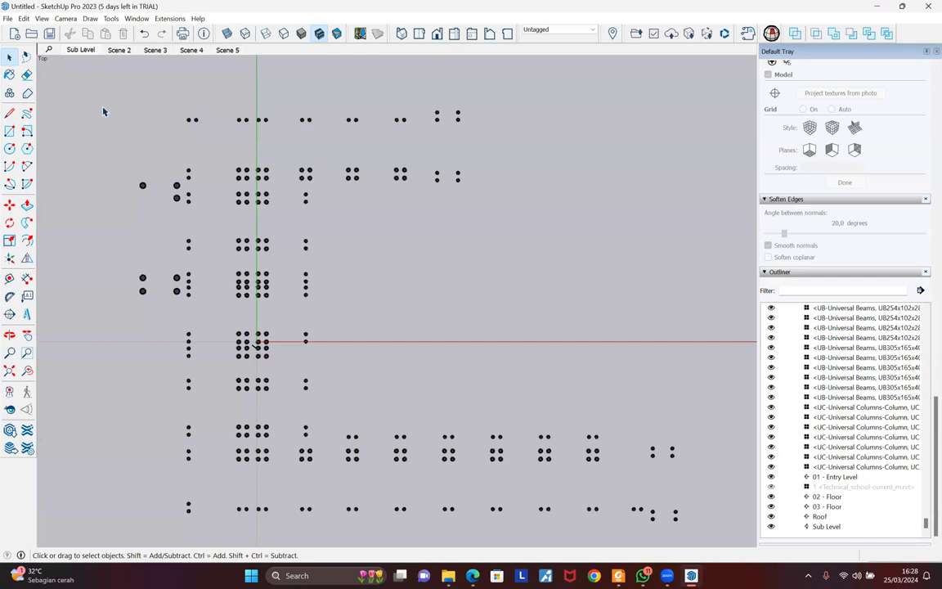
Rename Scene 2 as Floor 01
{"action": "right_click", "coordinate": [119, 51]}
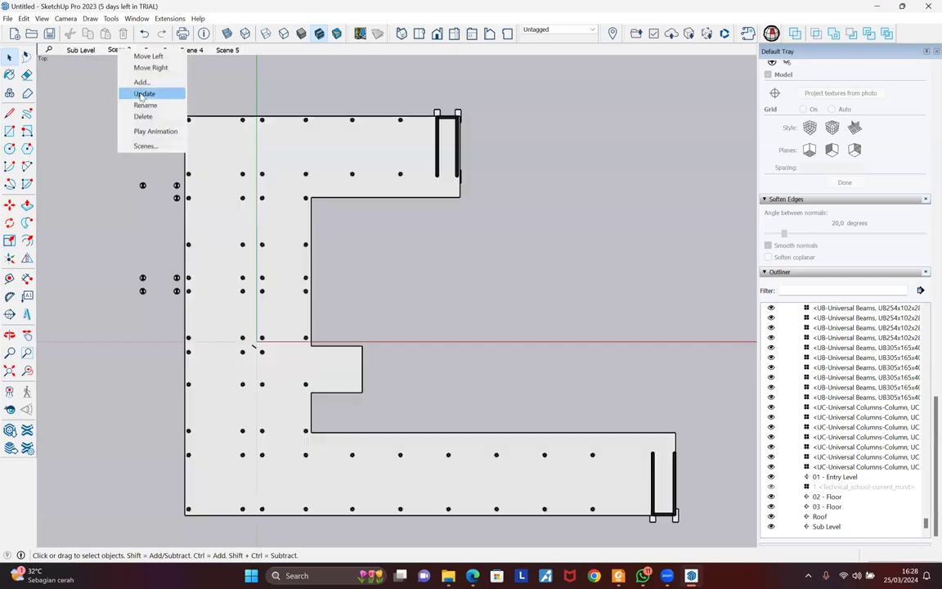
{"action": "left_click", "coordinate": [152, 103]}
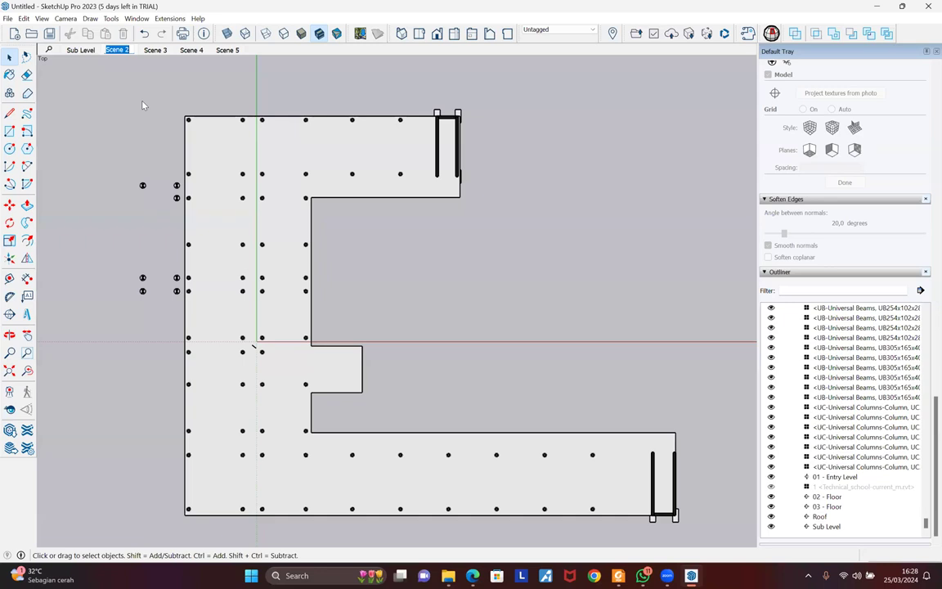
{"action": "type", "text": "Entry Level"}
{"action": "key", "text": "Escape"}
{"action": "type", "text": "Floor 01"}
{"action": "key", "text": "Return"}
Rename Scene 3 as Floor 02 and Scene 4 as Floor 03
{"action": "right_click", "coordinate": [154, 50]}
{"action": "left_click", "coordinate": [175, 106]}
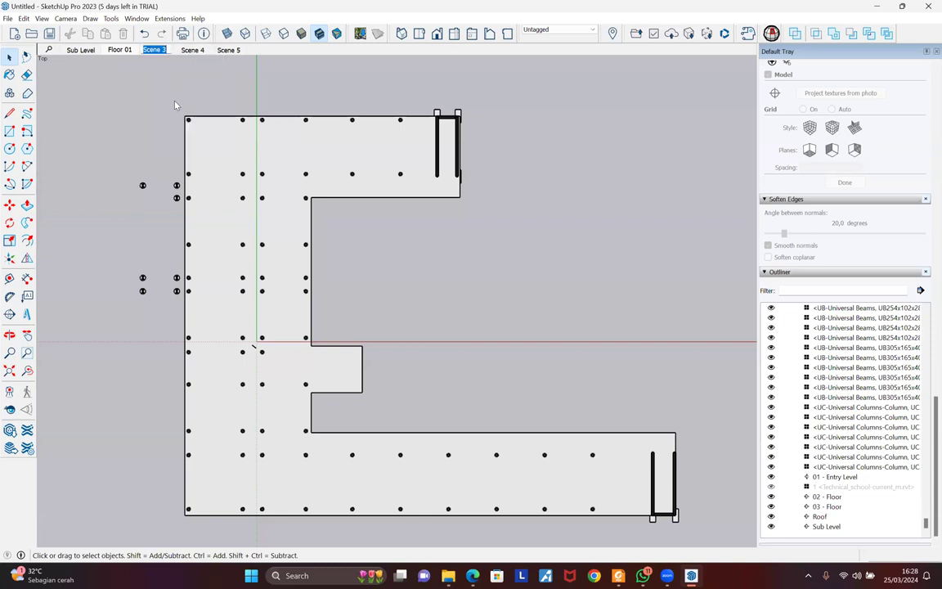
{"action": "type", "text": "Floor 02"}
{"action": "key", "text": "Return"}
{"action": "right_click", "coordinate": [196, 50]}
{"action": "left_click", "coordinate": [226, 107]}
{"action": "type", "text": "Floor 03"}
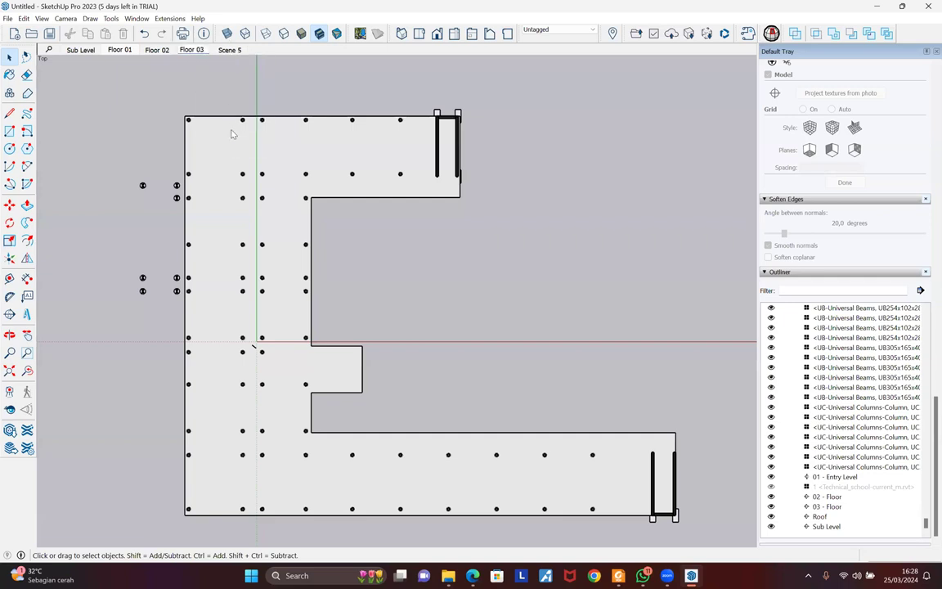
{"action": "key", "text": "Return"}
Rename Scene 5 as Roof
{"action": "right_click", "coordinate": [237, 59]}
{"action": "right_click", "coordinate": [227, 50]}
{"action": "left_click", "coordinate": [254, 109]}
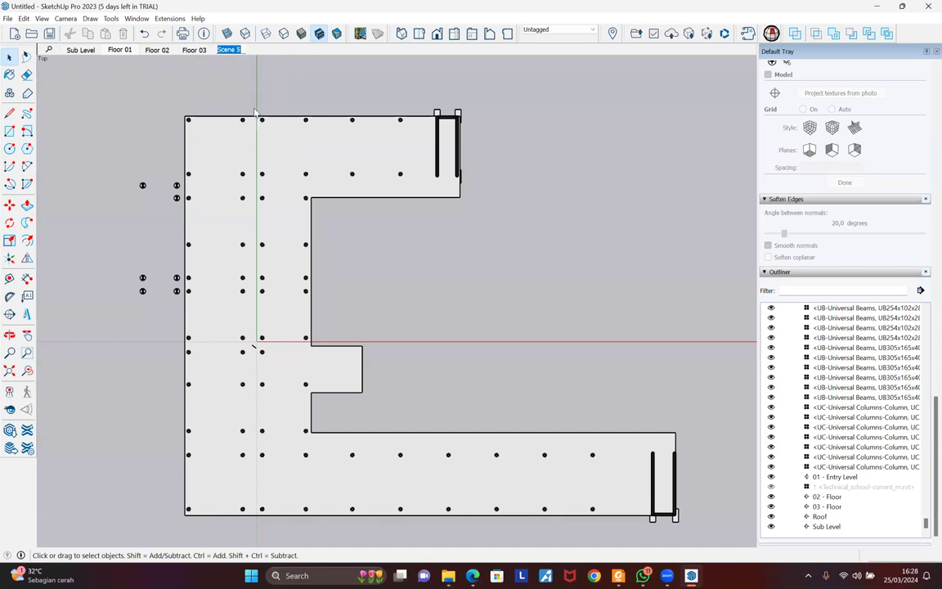
{"action": "type", "text": "Roof"}
{"action": "key", "text": "Return"}
Switch between the Floor 03, Roof, Floor 02, Floor 01 and Sub Level scenes to check their saved plans
{"action": "left_click", "coordinate": [168, 50]}
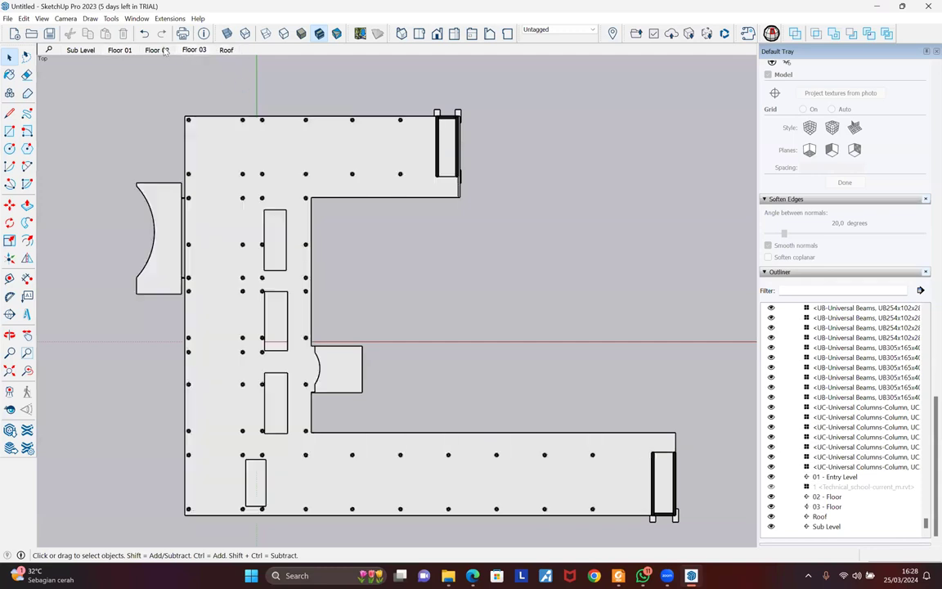
{"action": "left_click", "coordinate": [157, 51]}
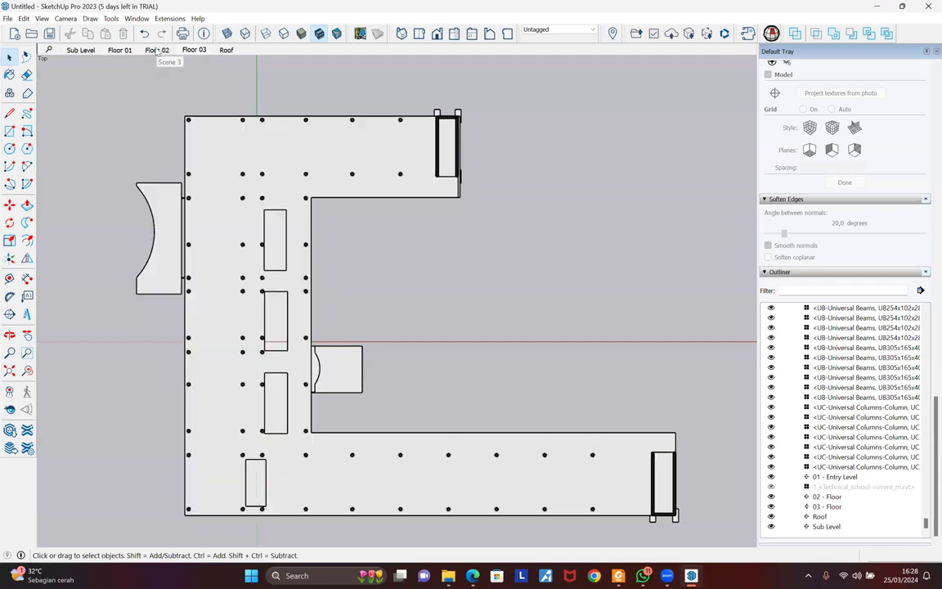
{"action": "left_click", "coordinate": [227, 49]}
{"action": "left_click", "coordinate": [157, 50]}
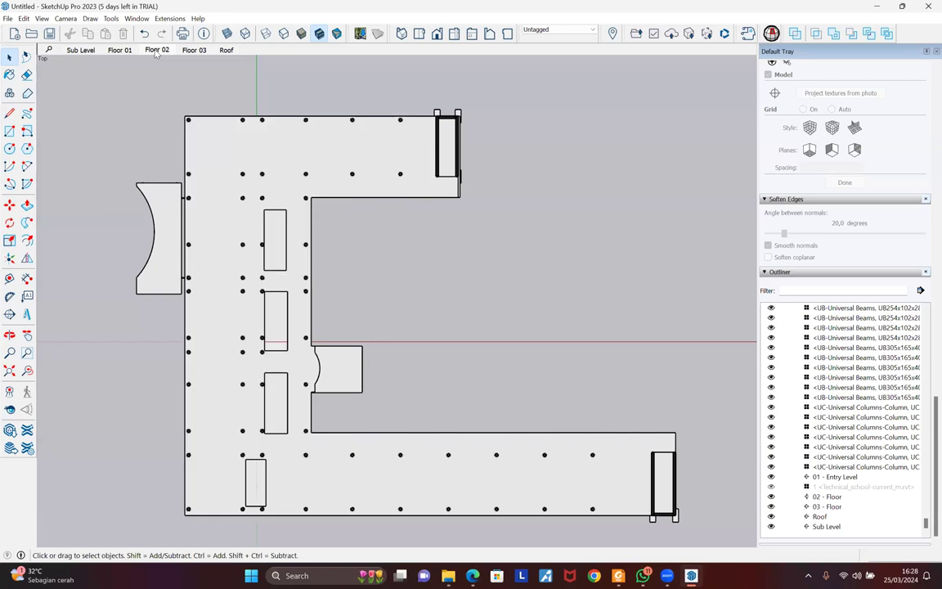
{"action": "left_click", "coordinate": [120, 50]}
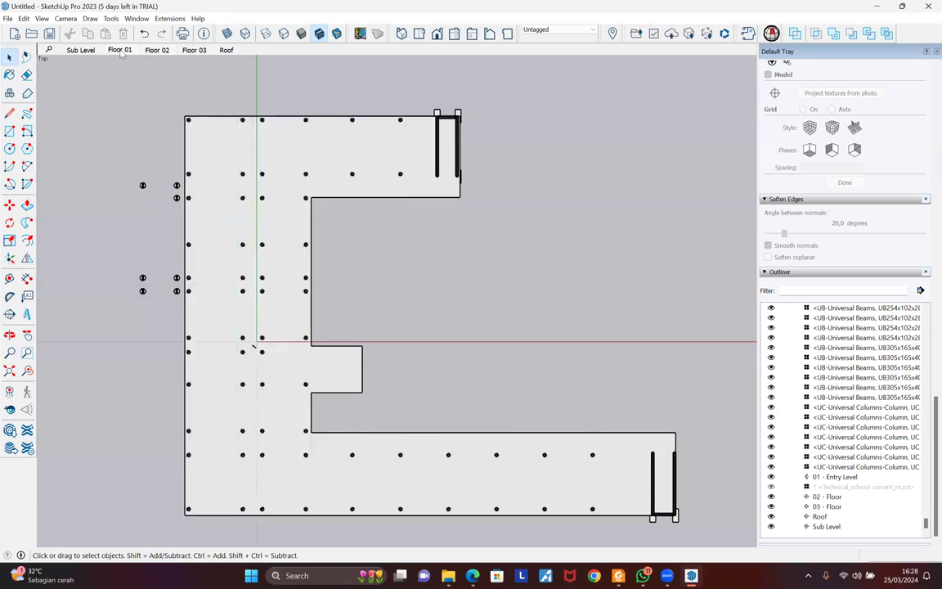
{"action": "left_click", "coordinate": [82, 50]}
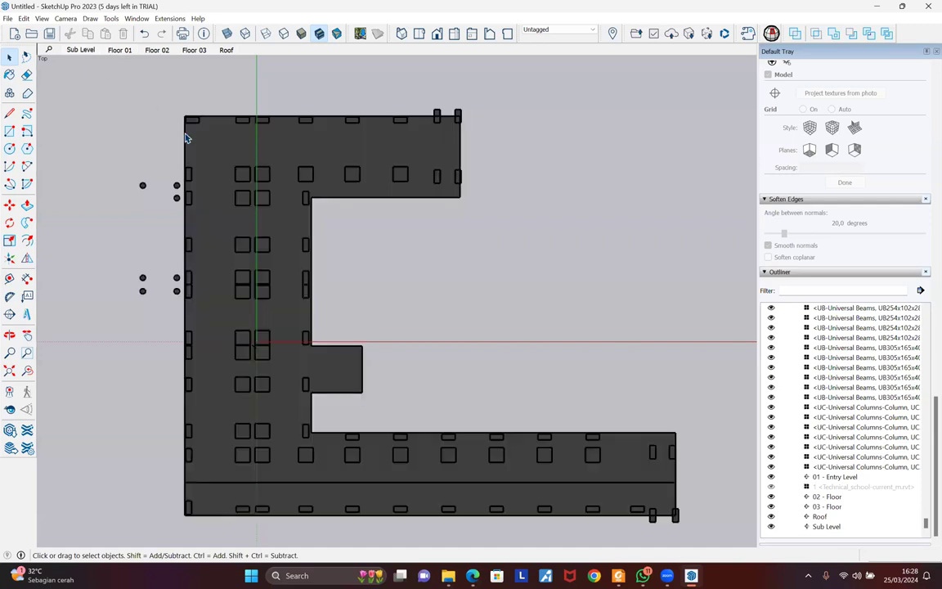
Inspect the cut model in 3D for each level scene from Sub Level up through Floor 03, ending on Roof
{"action": "middle_click_drag", "start_coordinate": [576, 499], "coordinate": [102, 57]}
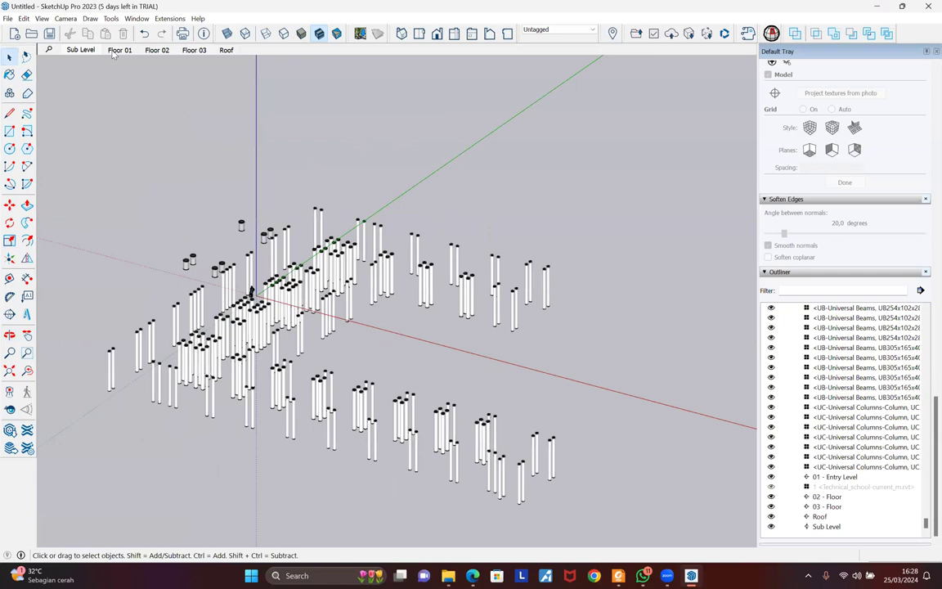
{"action": "left_click", "coordinate": [116, 52]}
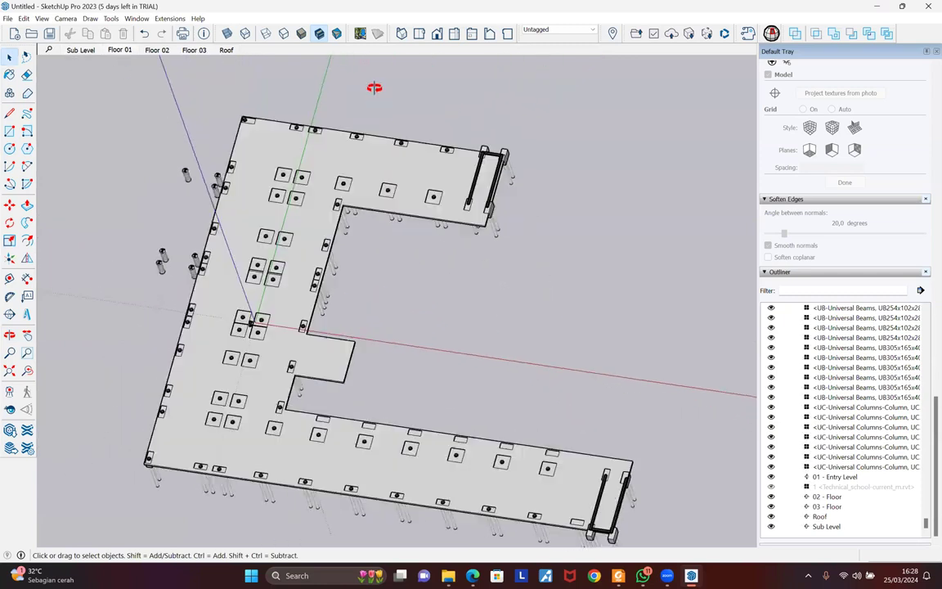
{"action": "middle_click_drag", "start_coordinate": [153, 92], "coordinate": [387, 246]}
{"action": "middle_click_drag", "start_coordinate": [555, 378], "coordinate": [357, 55]}
{"action": "left_click", "coordinate": [157, 50]}
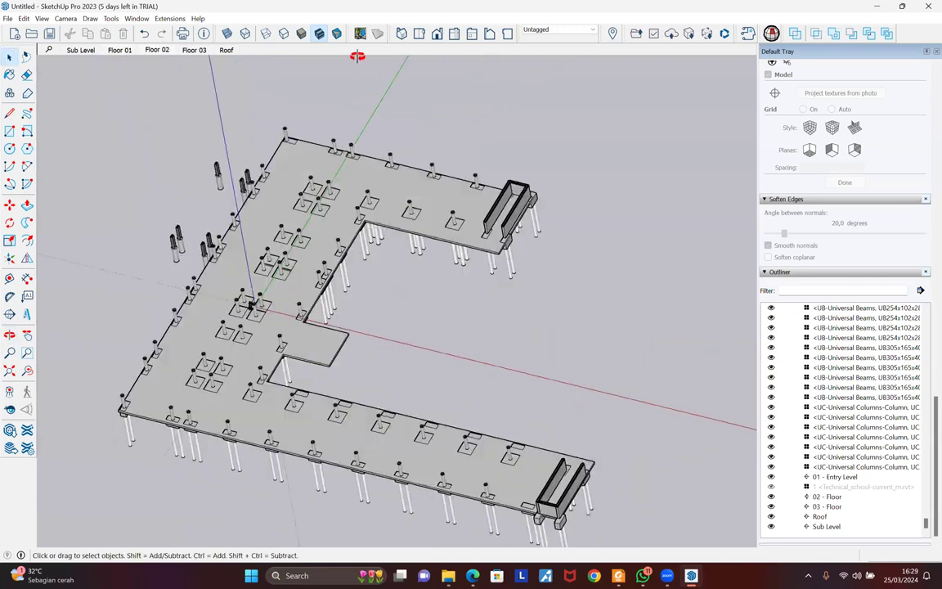
{"action": "left_click", "coordinate": [194, 50]}
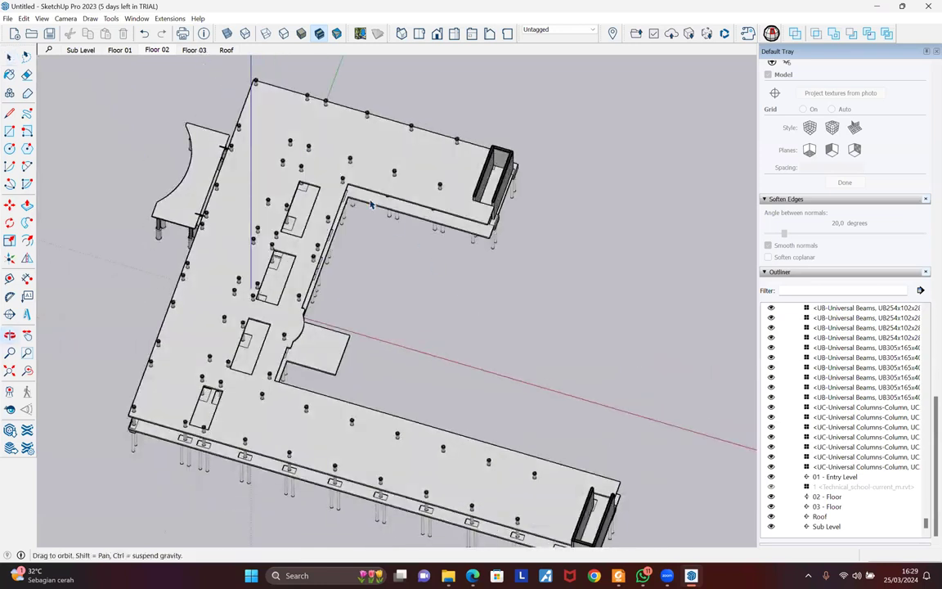
{"action": "middle_click_drag", "start_coordinate": [335, 184], "coordinate": [225, 51]}
{"action": "left_click", "coordinate": [226, 50]}
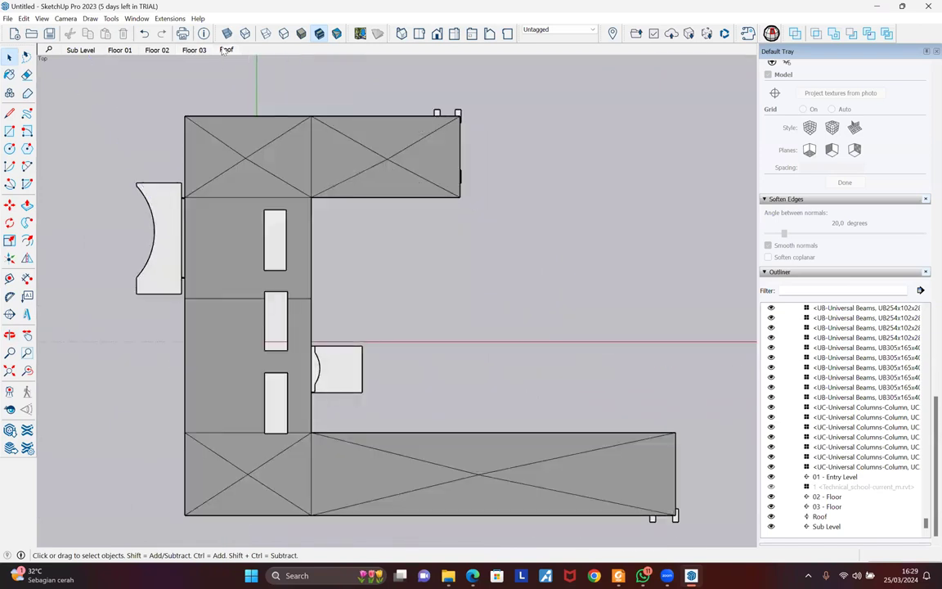
Review the Sub Level scene, and in the Floor 01 scene measure a cut column's height above the slab
{"action": "left_click", "coordinate": [81, 50]}
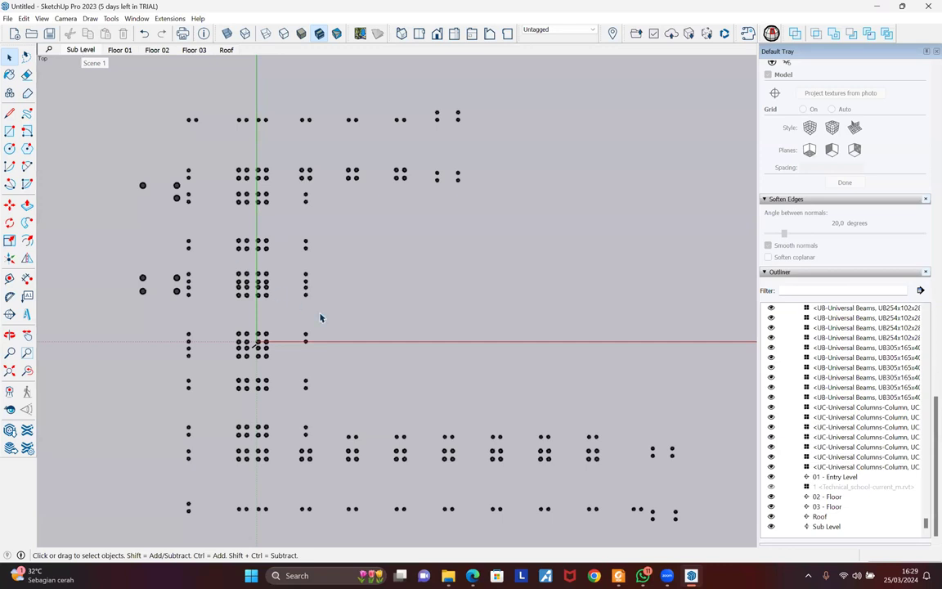
{"action": "middle_click_drag", "start_coordinate": [267, 145], "coordinate": [127, 56]}
{"action": "left_click", "coordinate": [123, 50]}
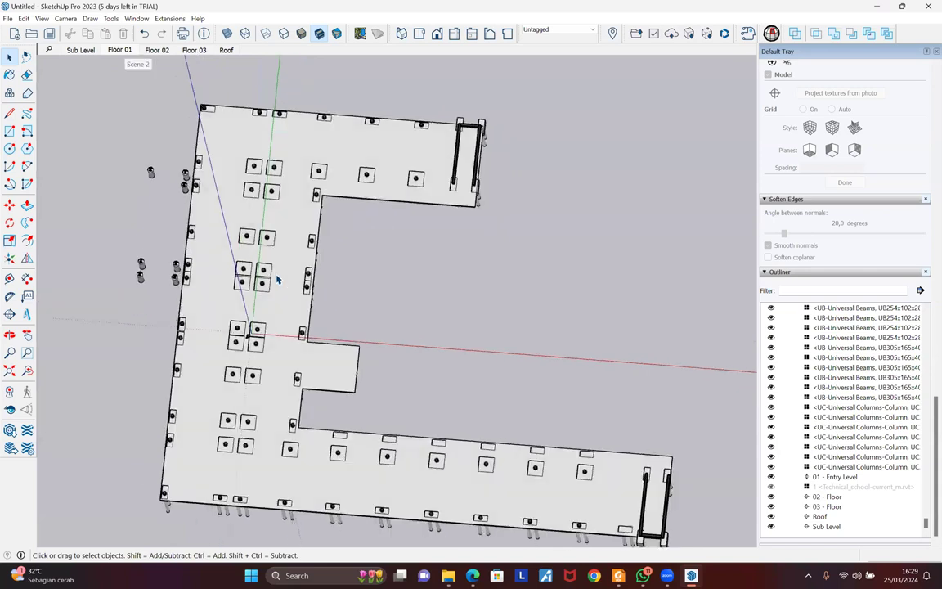
{"action": "middle_click_drag", "start_coordinate": [297, 315], "coordinate": [292, 343]}
{"action": "scroll", "coordinate": [292, 343], "scroll_direction": "up", "scroll_amount": 8}
{"action": "scroll", "coordinate": [292, 343], "scroll_direction": "up", "scroll_amount": 5}
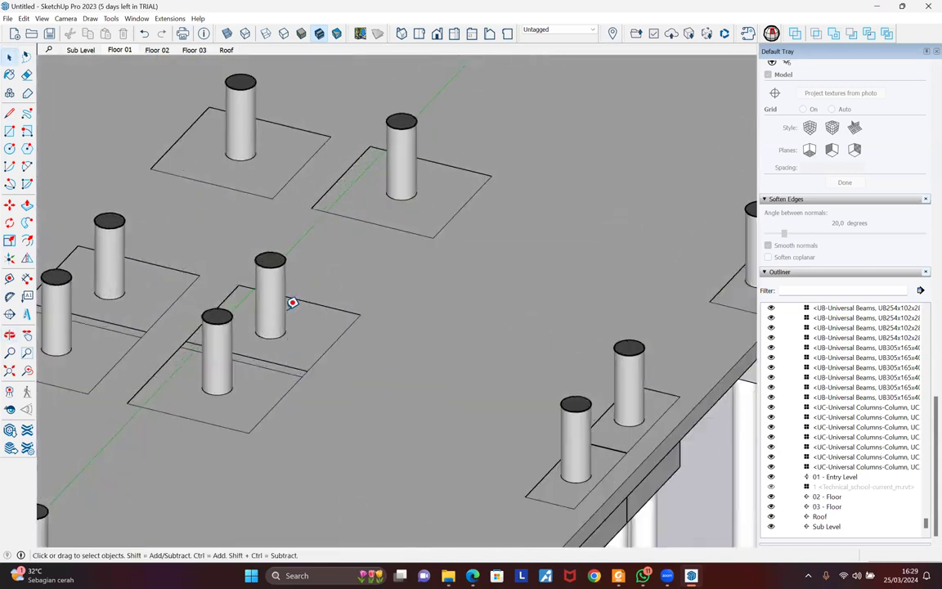
{"action": "key", "text": "t"}
{"action": "left_click", "coordinate": [285, 349]}
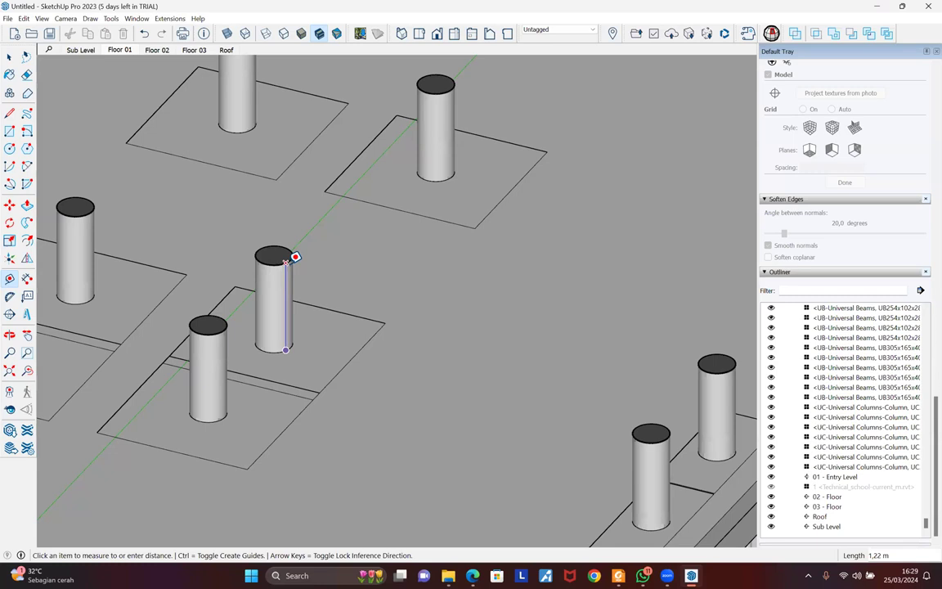
{"action": "key", "text": "space"}
Switch to the Floor 02 scene and measure the height of a cut column near the slab openings
{"action": "left_click", "coordinate": [154, 51]}
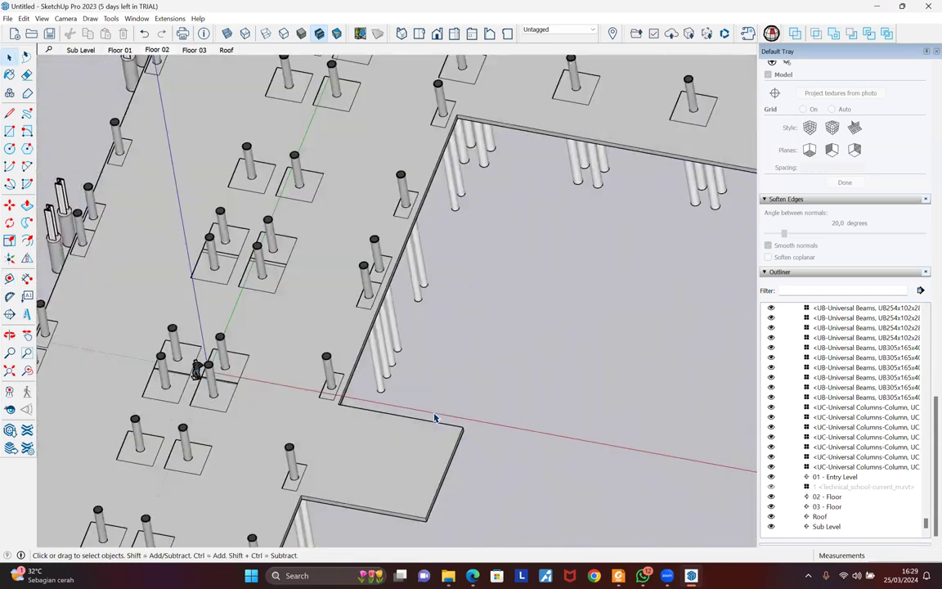
{"action": "middle_click_drag", "start_coordinate": [238, 148], "coordinate": [254, 161]}
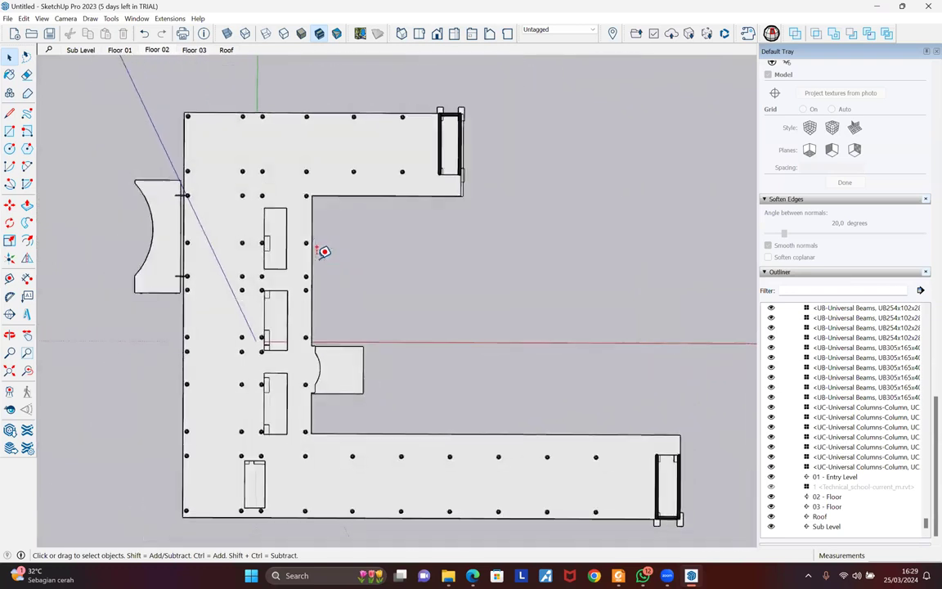
{"action": "middle_click_drag", "start_coordinate": [276, 102], "coordinate": [296, 182]}
{"action": "key", "text": "t"}
{"action": "scroll", "coordinate": [297, 244], "scroll_direction": "up", "scroll_amount": 10}
{"action": "scroll", "coordinate": [296, 183], "scroll_direction": "down", "scroll_amount": 5}
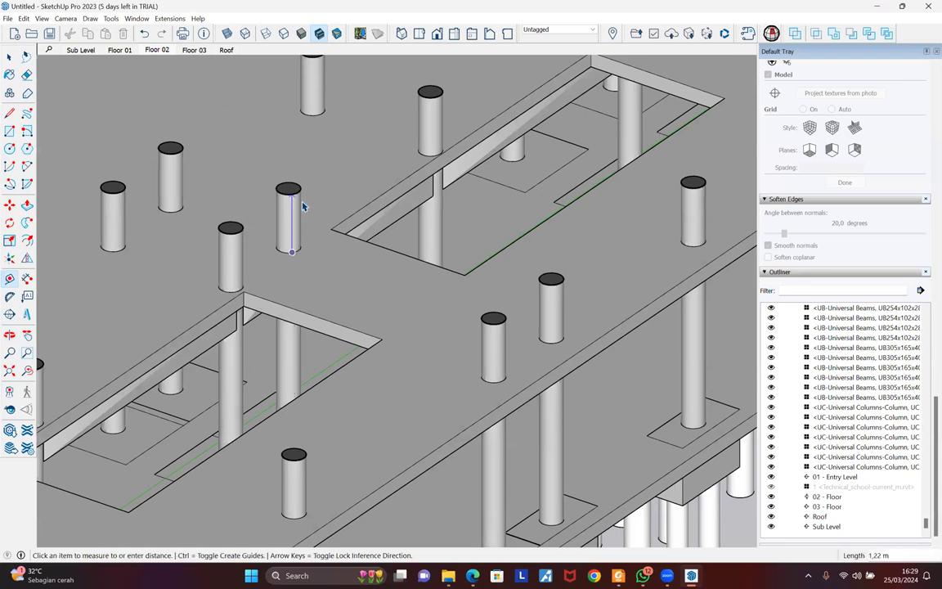
{"action": "key", "text": "space"}
Advance through the Floor 03 and Roof scenes and view the complete roofed building in 3D
{"action": "scroll", "coordinate": [304, 204], "scroll_direction": "down", "scroll_amount": 3}
{"action": "scroll", "coordinate": [302, 206], "scroll_direction": "down", "scroll_amount": 2}
{"action": "key", "text": "Page_Down"}
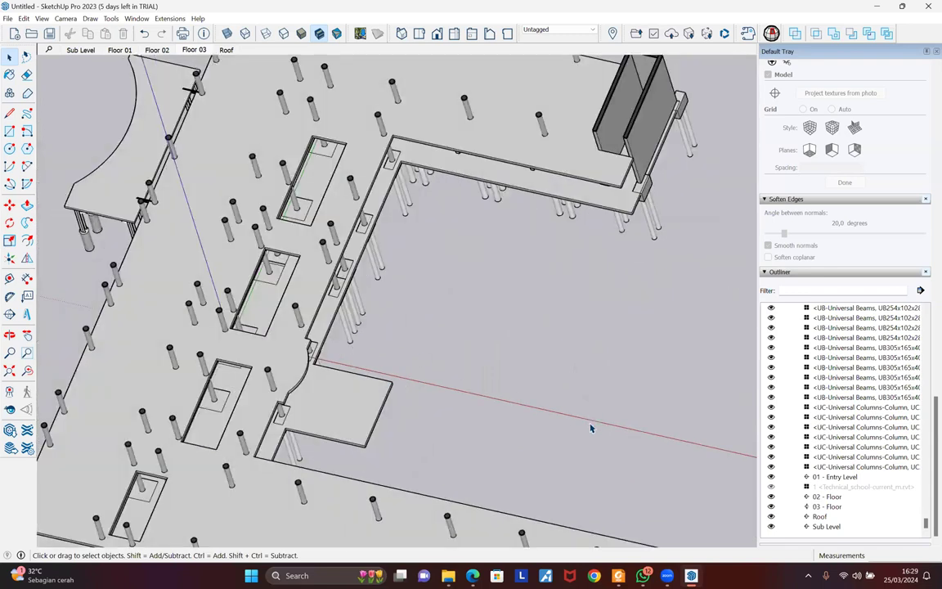
{"action": "key", "text": "Page_Down"}
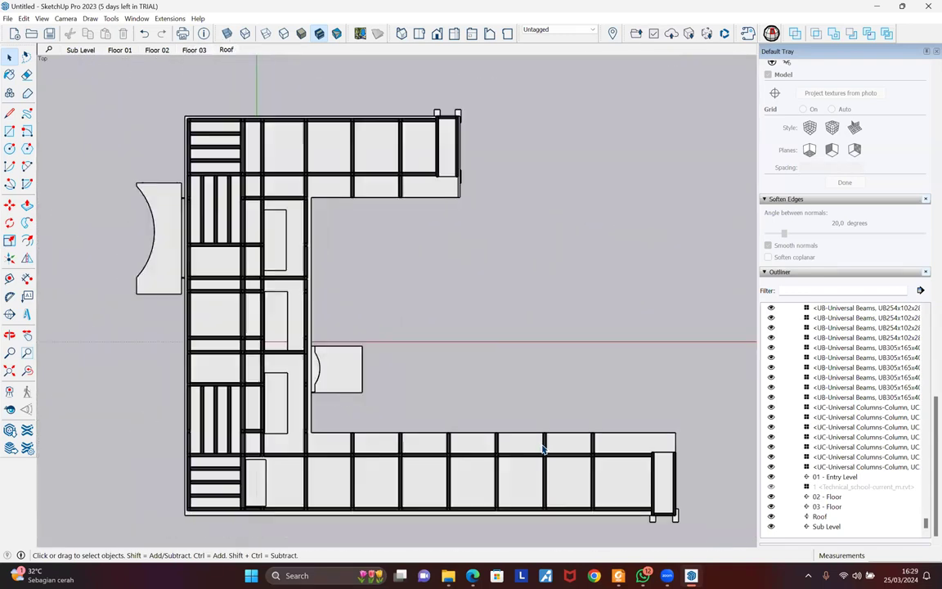
{"action": "middle_click_drag", "start_coordinate": [466, 267], "coordinate": [441, 219]}
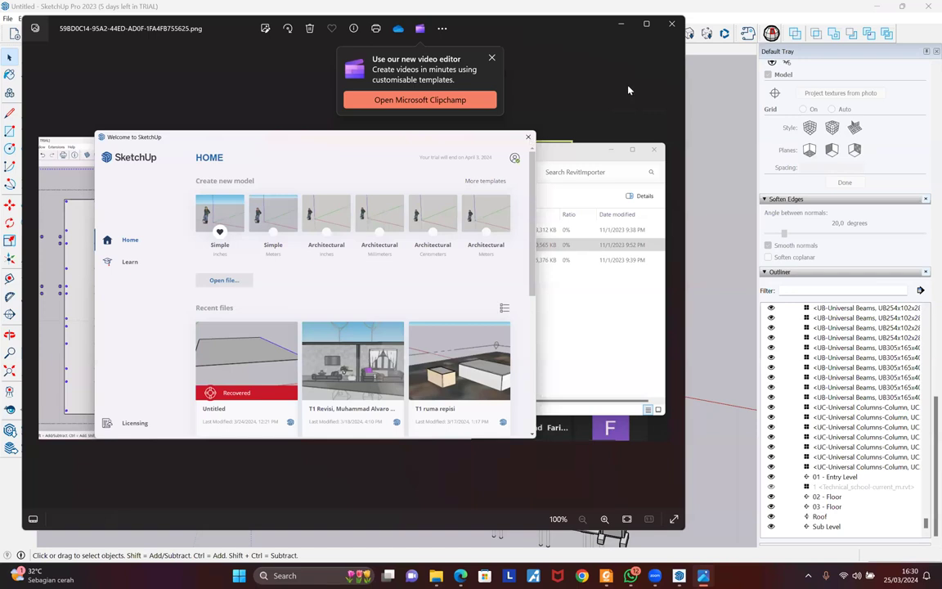
Close the screenshot image and review the installed extensions, including Revit Importer for SketchUp, in the Extension Manager
{"action": "left_click", "coordinate": [671, 24]}
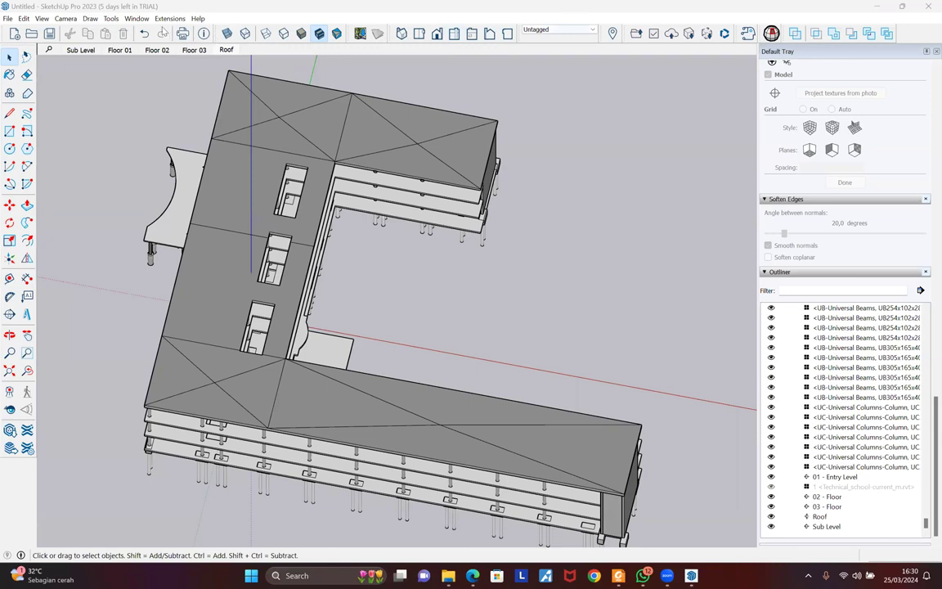
{"action": "left_click", "coordinate": [170, 18]}
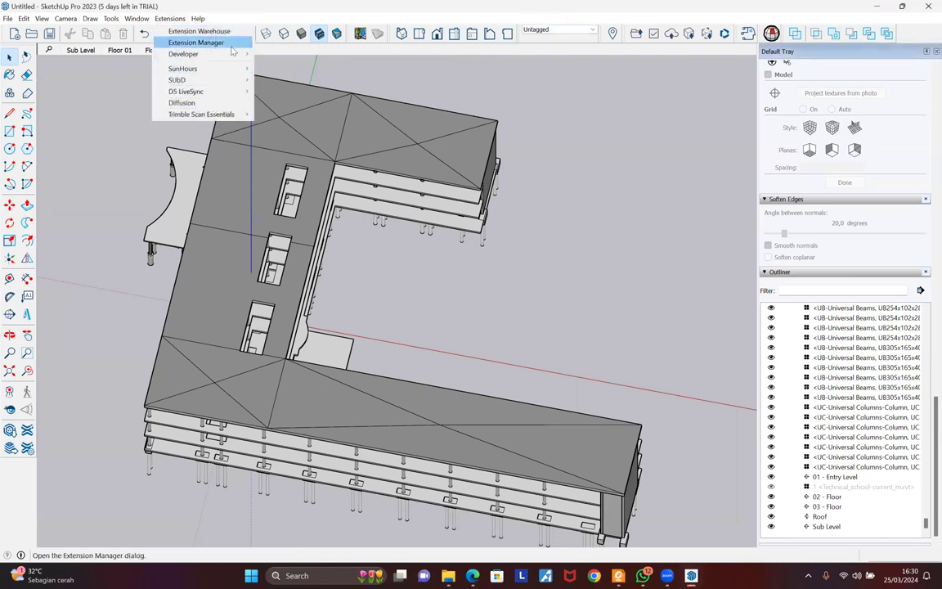
{"action": "left_click", "coordinate": [232, 45]}
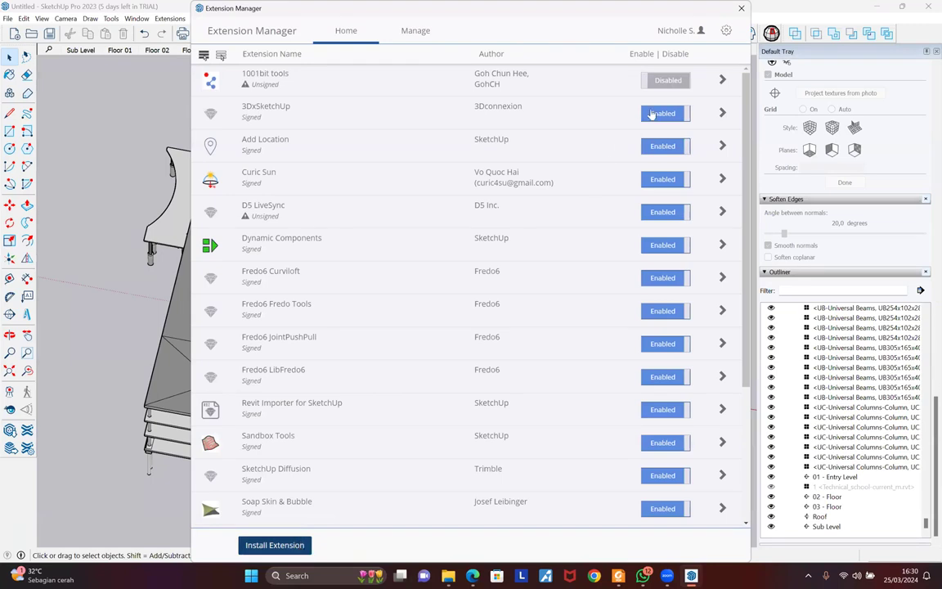
{"action": "left_click", "coordinate": [742, 10]}
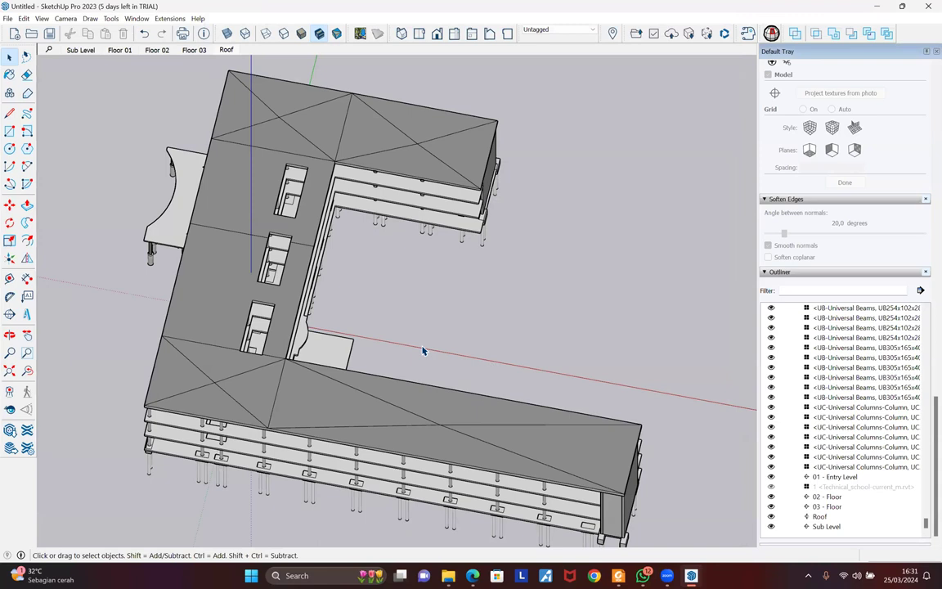
{"action": "middle_click_drag", "start_coordinate": [259, 257], "coordinate": [420, 236]}
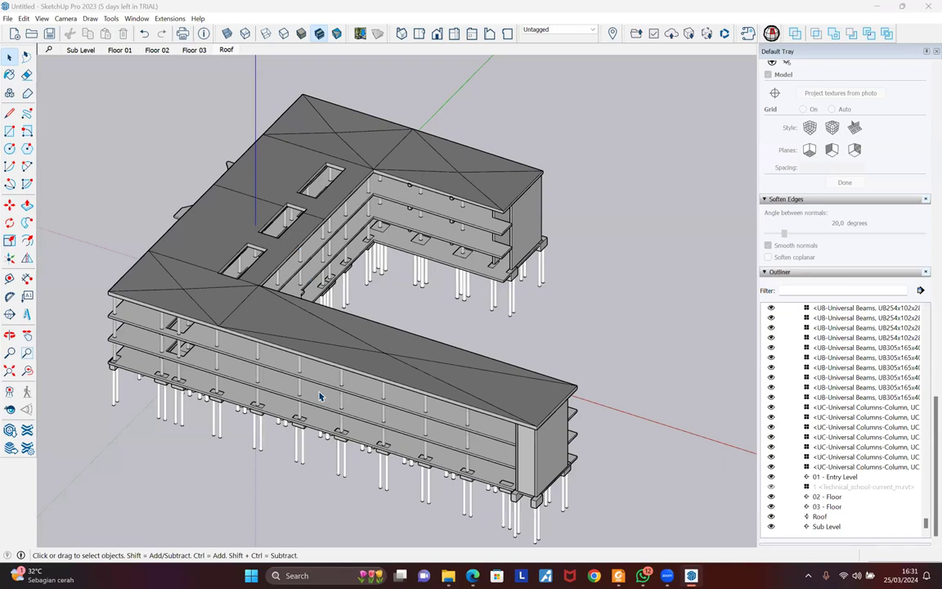
{"action": "scroll", "coordinate": [383, 384], "scroll_direction": "down", "scroll_amount": 1}
{"action": "scroll", "coordinate": [269, 397], "scroll_direction": "up", "scroll_amount": 1}
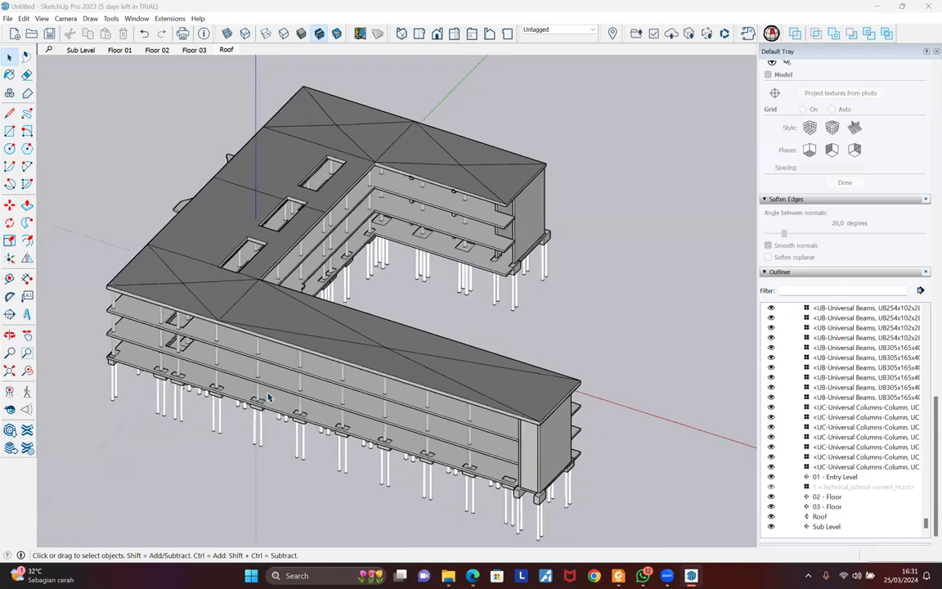
{"action": "middle_click_drag", "start_coordinate": [269, 398], "coordinate": [82, 111]}
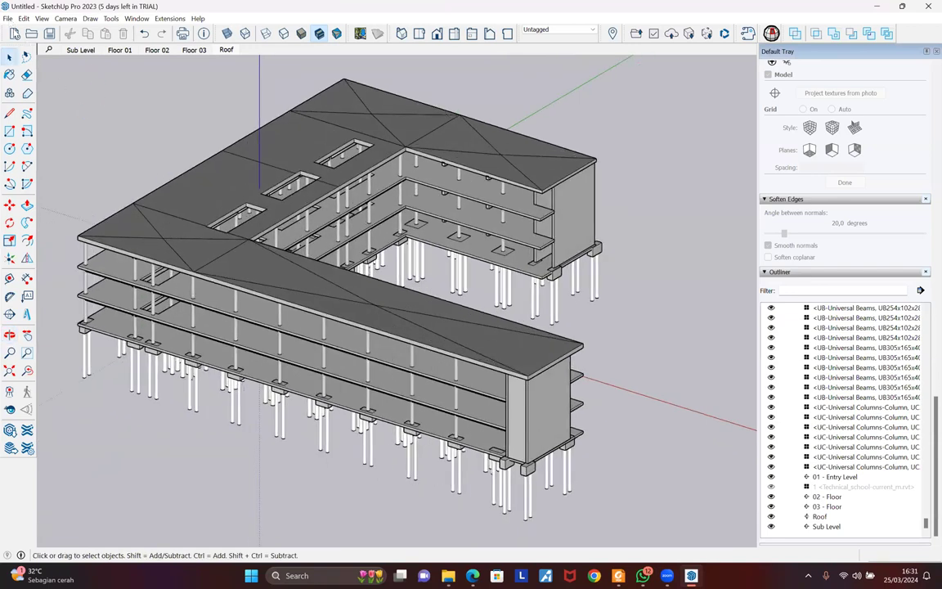
{"action": "scroll", "coordinate": [281, 331], "scroll_direction": "down", "scroll_amount": 3}
{"action": "left_click", "coordinate": [8, 19]}
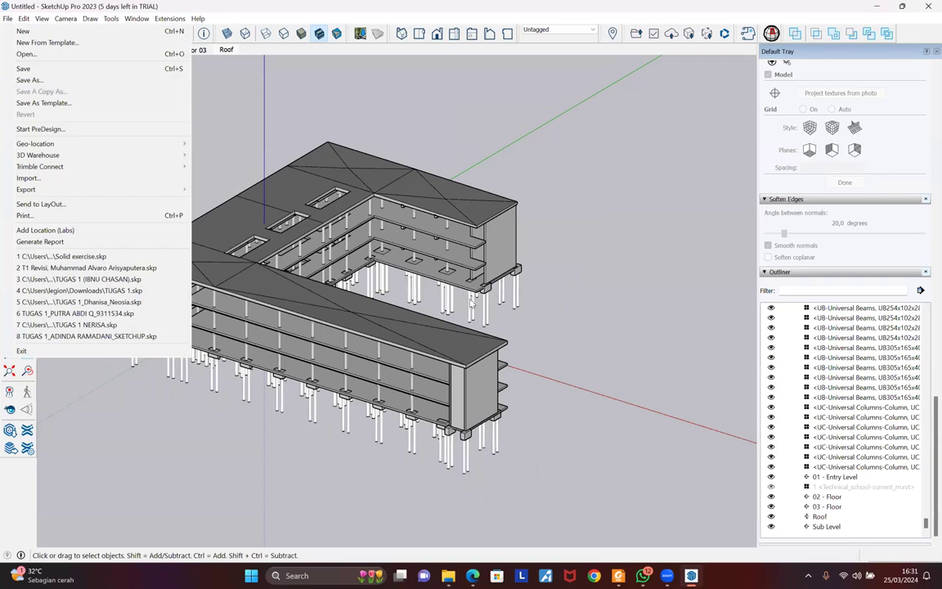
{"action": "left_click", "coordinate": [49, 31]}
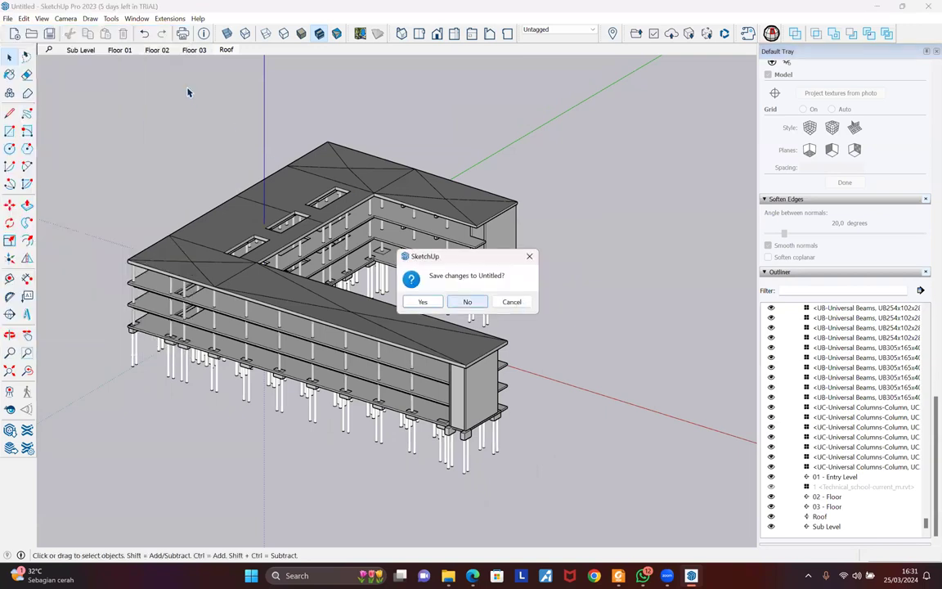
{"action": "key", "text": "Escape"}
{"action": "left_click", "coordinate": [136, 18]}
{"action": "mouse_move", "coordinate": [169, 18]}
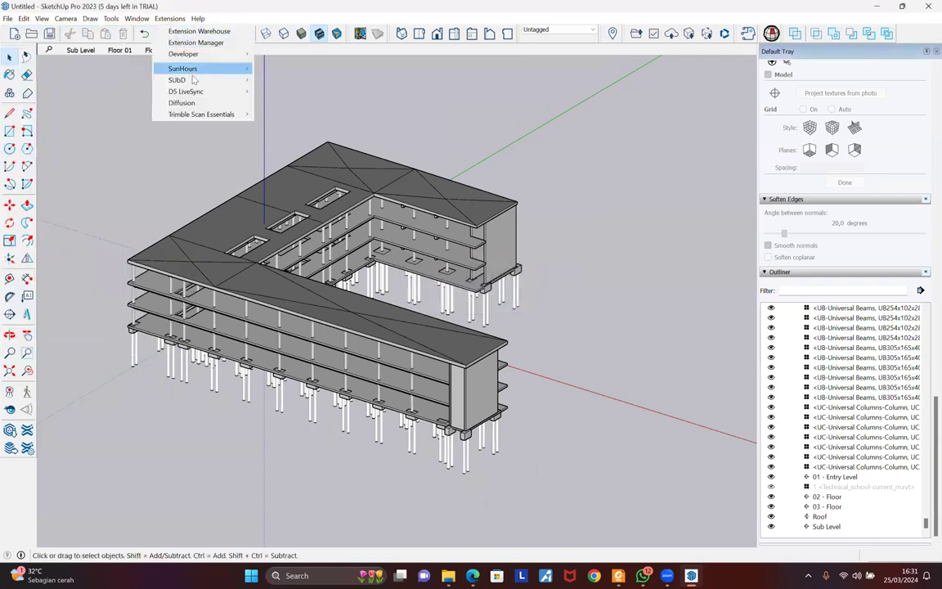
{"action": "mouse_move", "coordinate": [130, 18]}
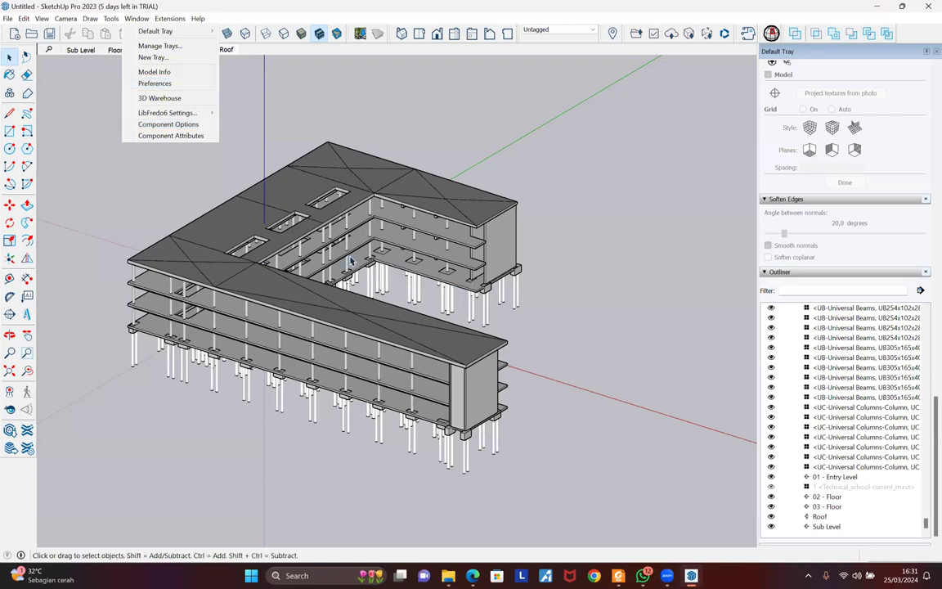
{"action": "key", "text": "Right"}
{"action": "left_click", "coordinate": [501, 261]}
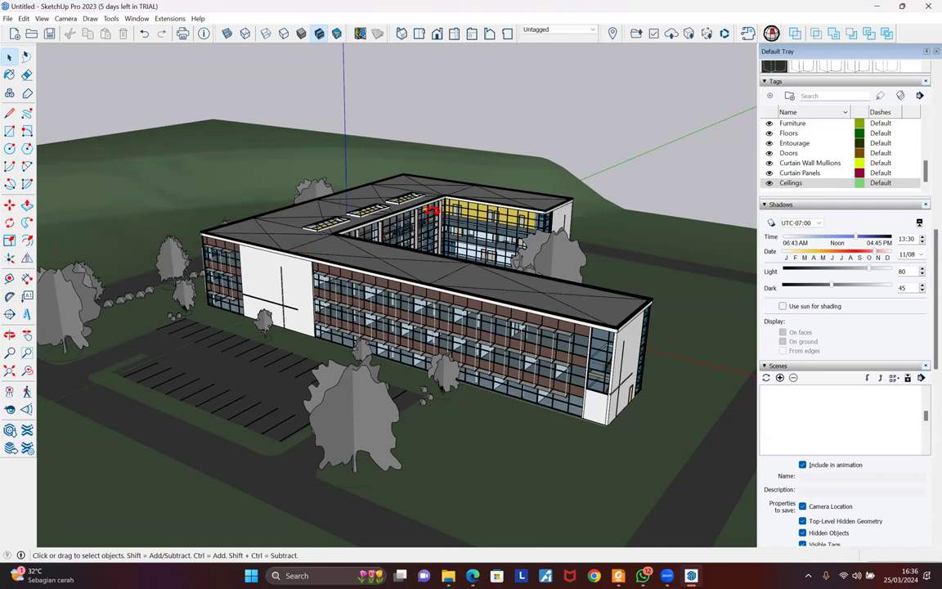
Select the imported Technicalschoolcurrentm.rvt component and expand it in the Outliner to list its nested components
{"action": "left_click", "coordinate": [431, 210]}
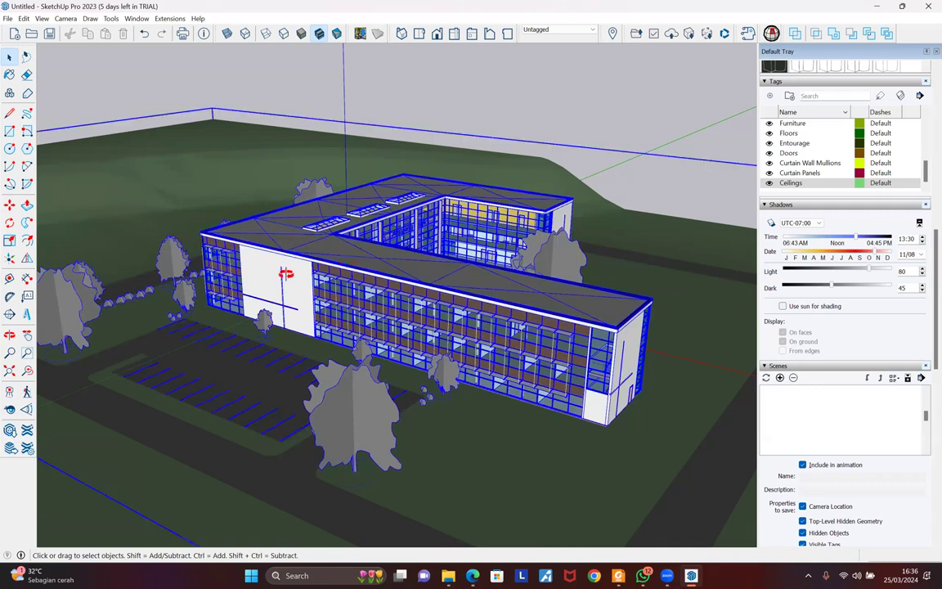
{"action": "scroll", "coordinate": [262, 271], "scroll_direction": "down", "scroll_amount": 5}
{"action": "middle_click_drag", "start_coordinate": [262, 270], "coordinate": [193, 243]}
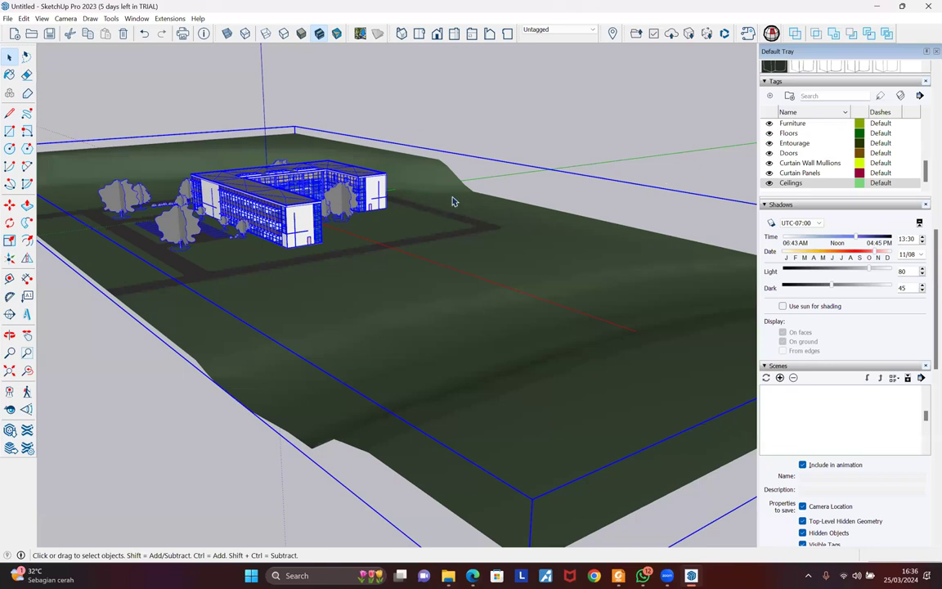
{"action": "scroll", "coordinate": [454, 201], "scroll_direction": "down", "scroll_amount": 3}
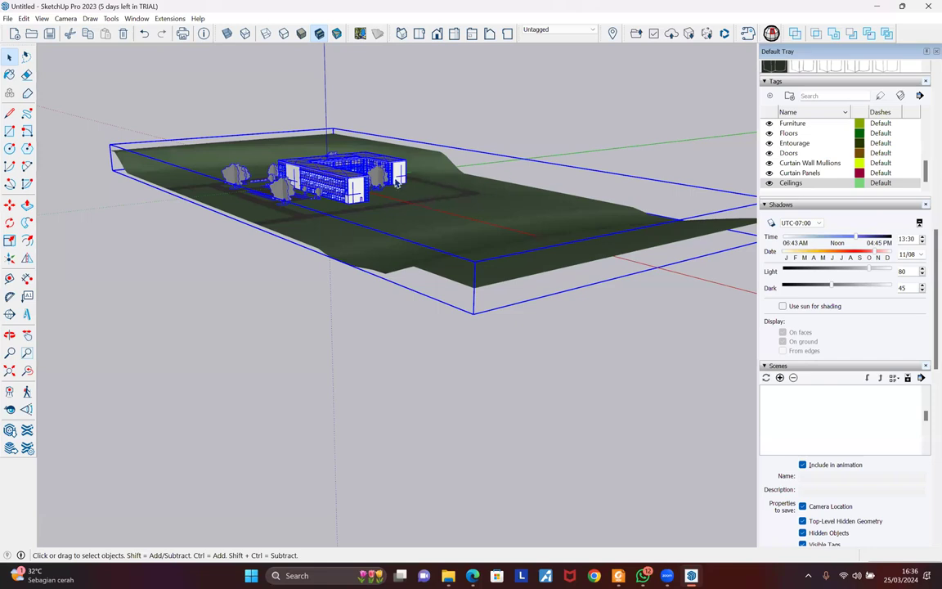
{"action": "scroll", "coordinate": [373, 136], "scroll_direction": "down", "scroll_amount": 2}
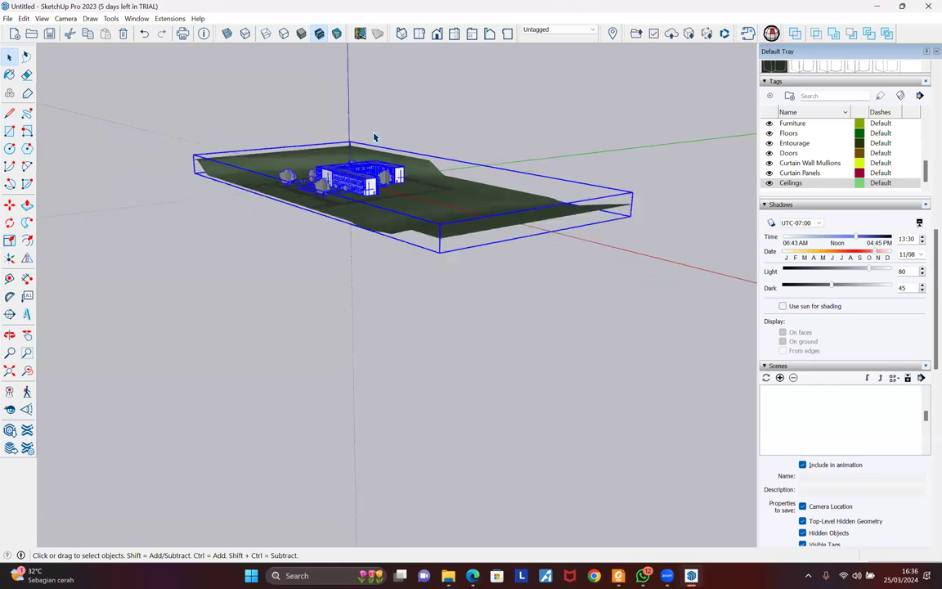
{"action": "scroll", "coordinate": [375, 139], "scroll_direction": "up", "scroll_amount": 1}
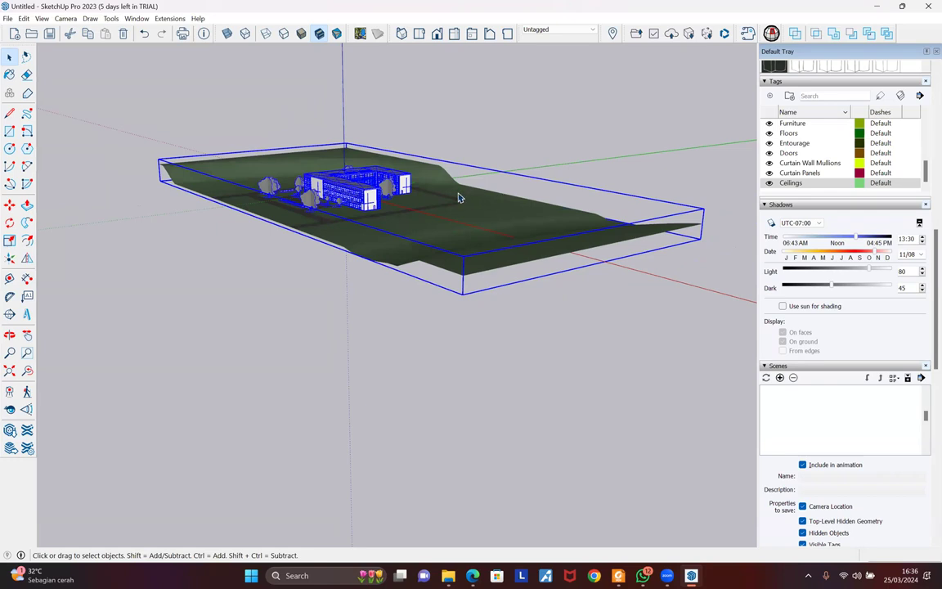
{"action": "scroll", "coordinate": [398, 187], "scroll_direction": "up", "scroll_amount": 2}
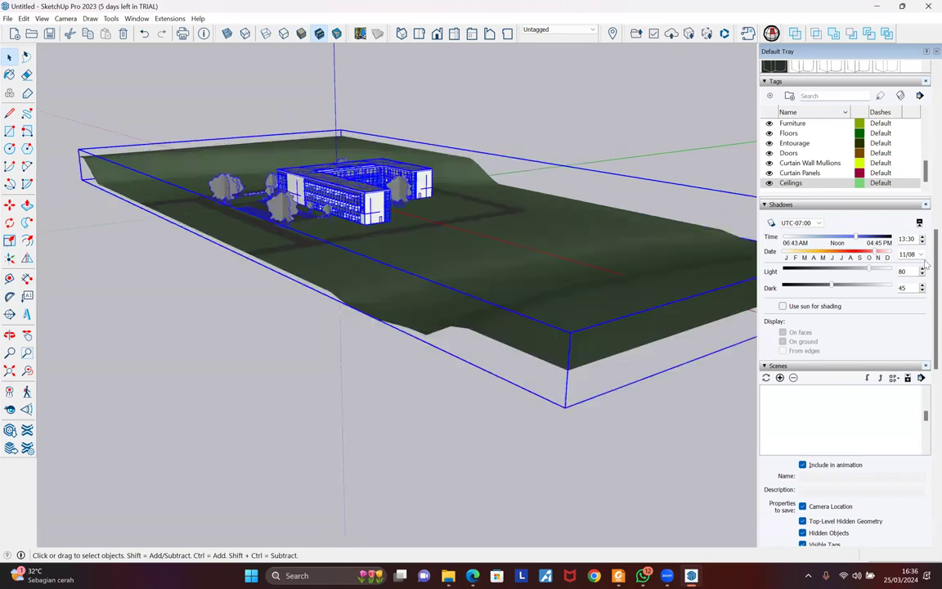
{"action": "scroll", "coordinate": [834, 372], "scroll_direction": "down", "scroll_amount": 5}
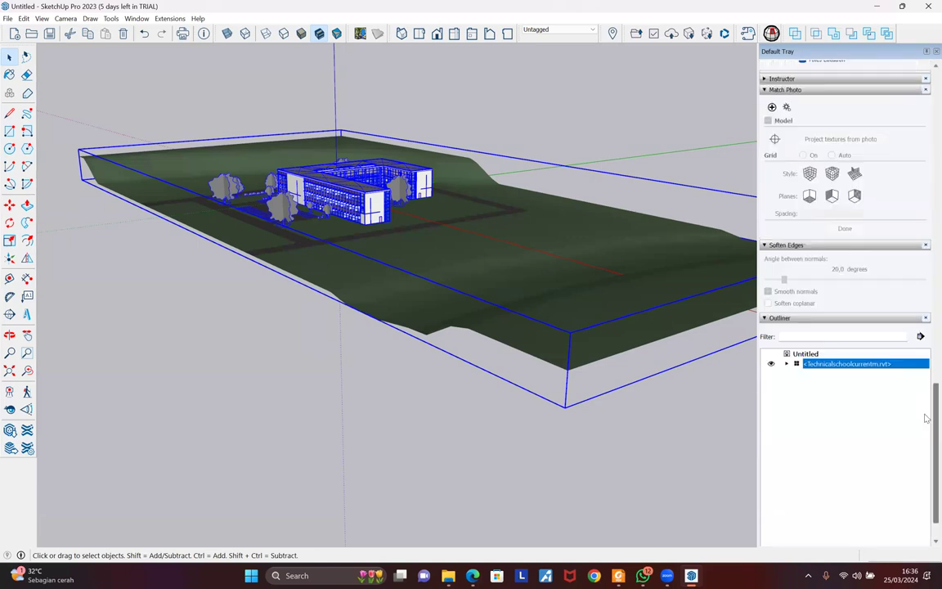
{"action": "left_click", "coordinate": [786, 363]}
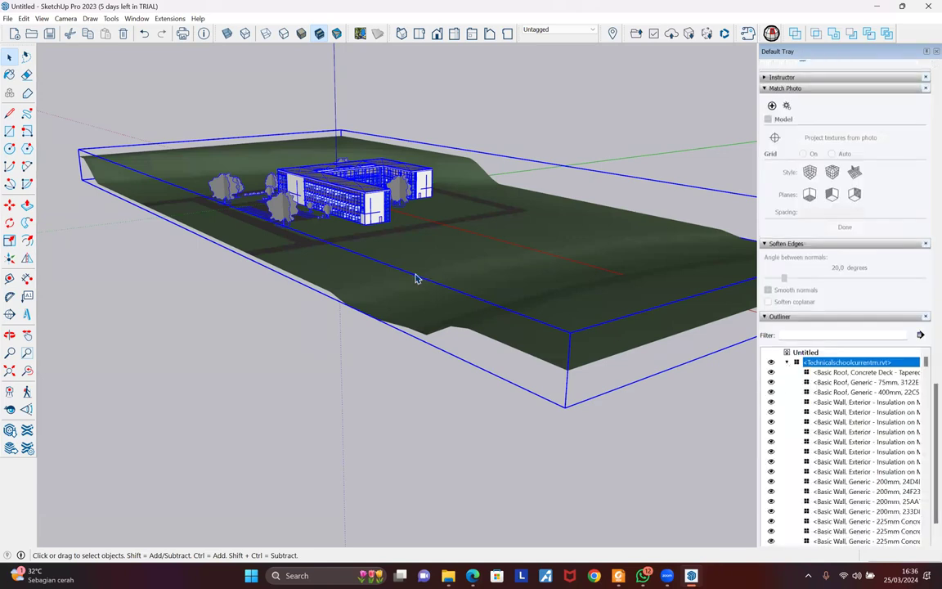
Explode the imported school component into its individual parts and clear the selection
{"action": "right_click", "coordinate": [349, 288]}
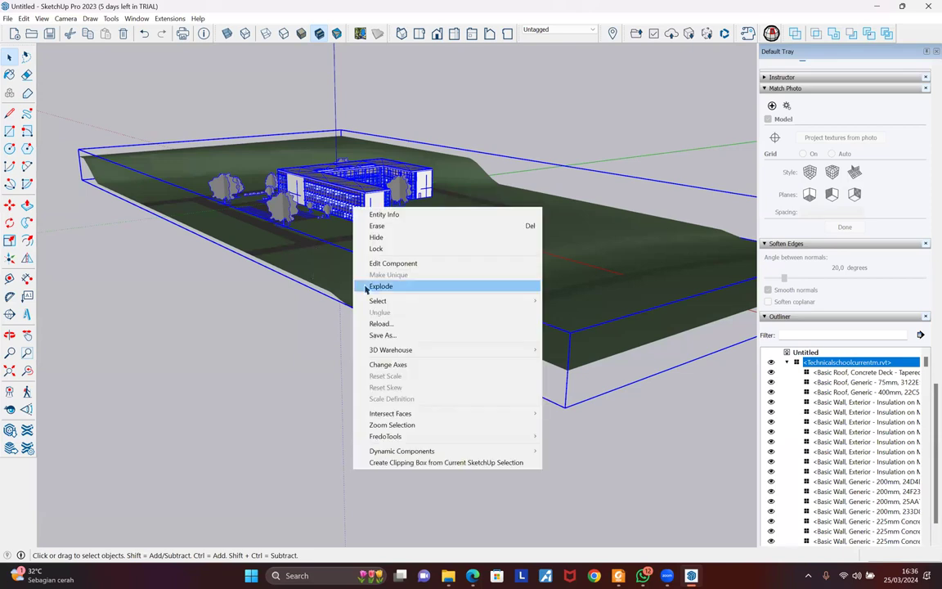
{"action": "left_click", "coordinate": [366, 288]}
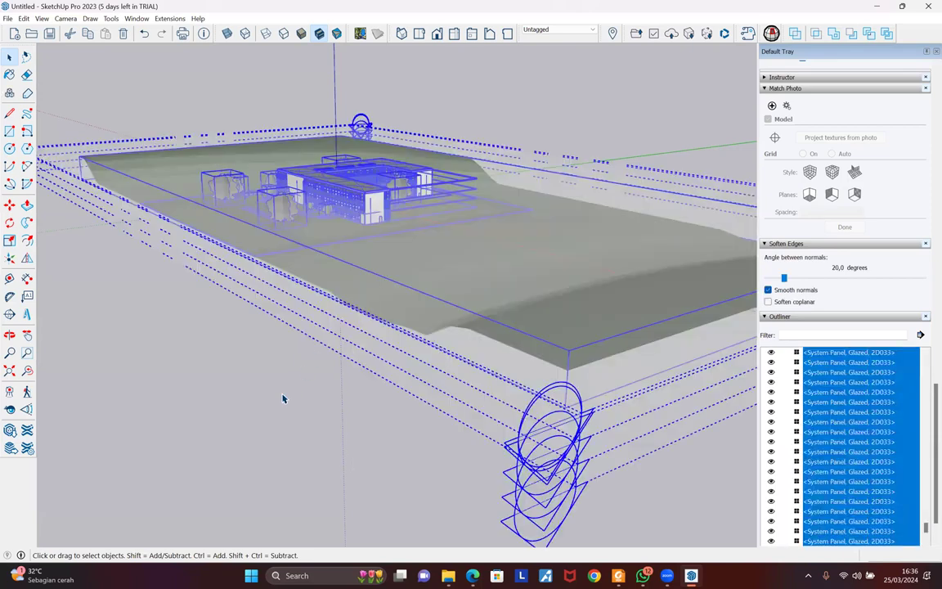
{"action": "left_click", "coordinate": [322, 422]}
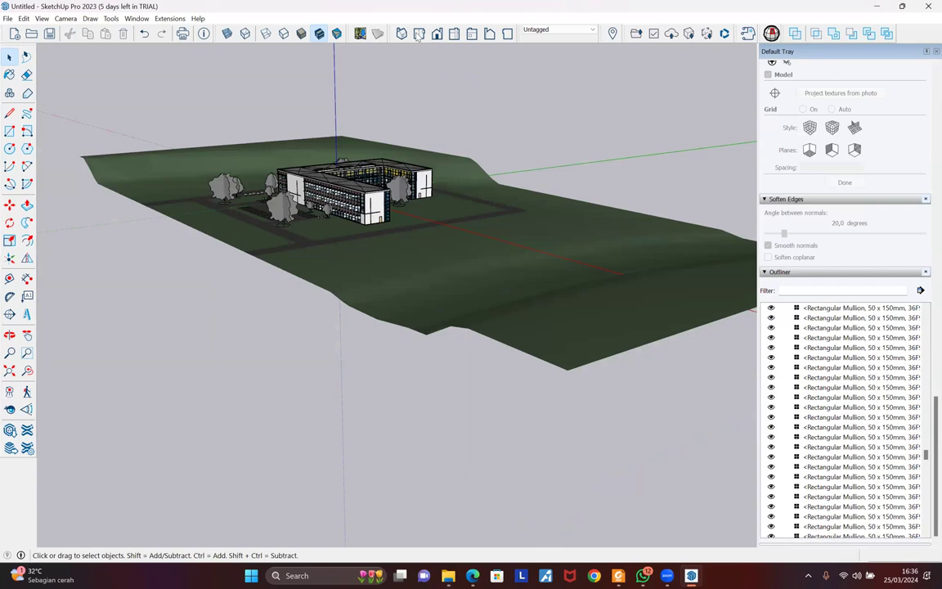
Pick the building's white end wall and its door one after the other to check them as individual components
{"action": "scroll", "coordinate": [331, 174], "scroll_direction": "up", "scroll_amount": 3}
{"action": "left_click", "coordinate": [378, 212]}
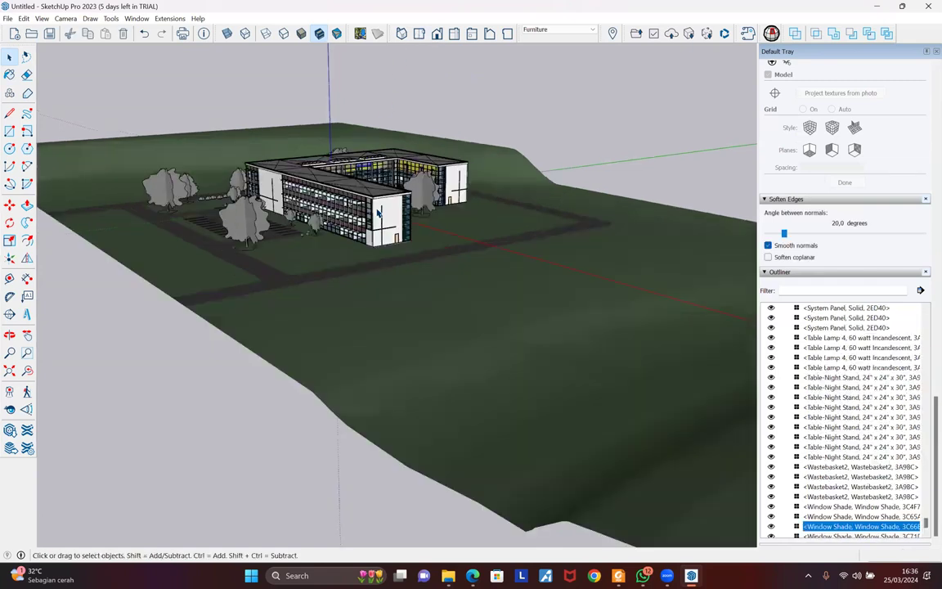
{"action": "left_click", "coordinate": [379, 214]}
{"action": "scroll", "coordinate": [379, 217], "scroll_direction": "up", "scroll_amount": 2}
{"action": "scroll", "coordinate": [376, 278], "scroll_direction": "up", "scroll_amount": 2}
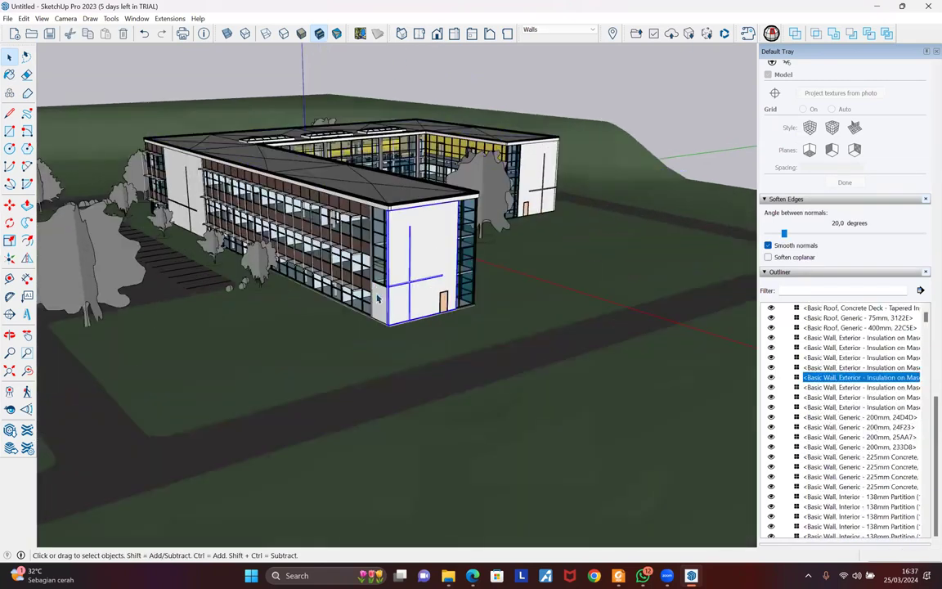
{"action": "left_click", "coordinate": [445, 305]}
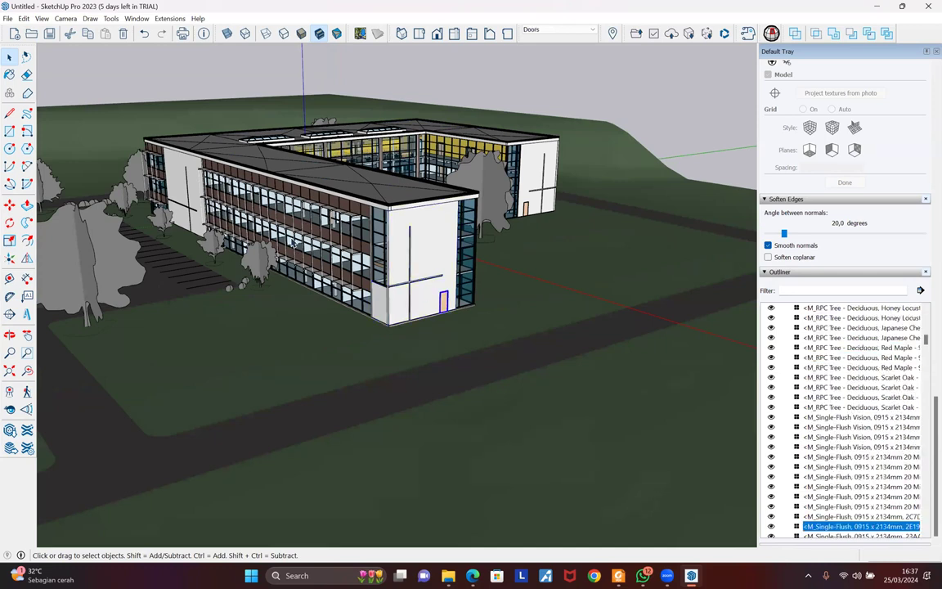
Pick a curtain wall mullion and a glazed panel on the long facade and check the panel's Entity Info
{"action": "scroll", "coordinate": [332, 190], "scroll_direction": "up", "scroll_amount": 3}
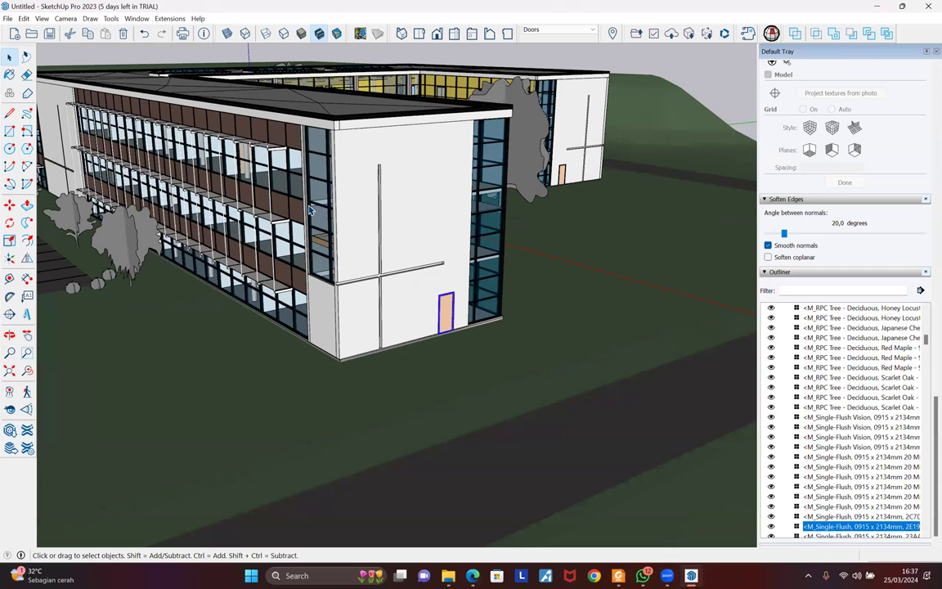
{"action": "scroll", "coordinate": [309, 211], "scroll_direction": "down", "scroll_amount": 2}
{"action": "left_click", "coordinate": [280, 188]}
{"action": "scroll", "coordinate": [360, 209], "scroll_direction": "up", "scroll_amount": 3}
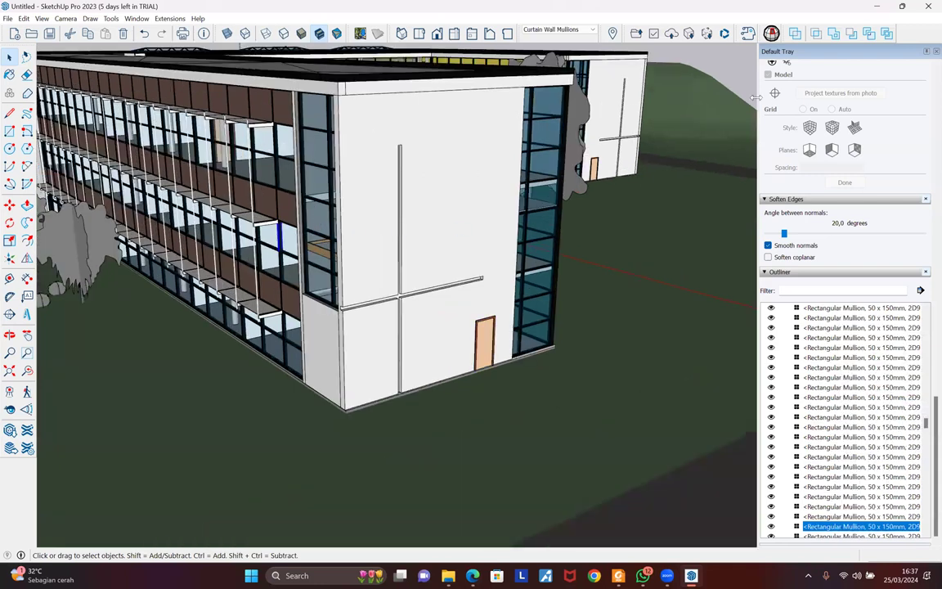
{"action": "scroll", "coordinate": [327, 196], "scroll_direction": "up", "scroll_amount": 2}
{"action": "right_click", "coordinate": [378, 206]}
{"action": "left_click", "coordinate": [260, 190]}
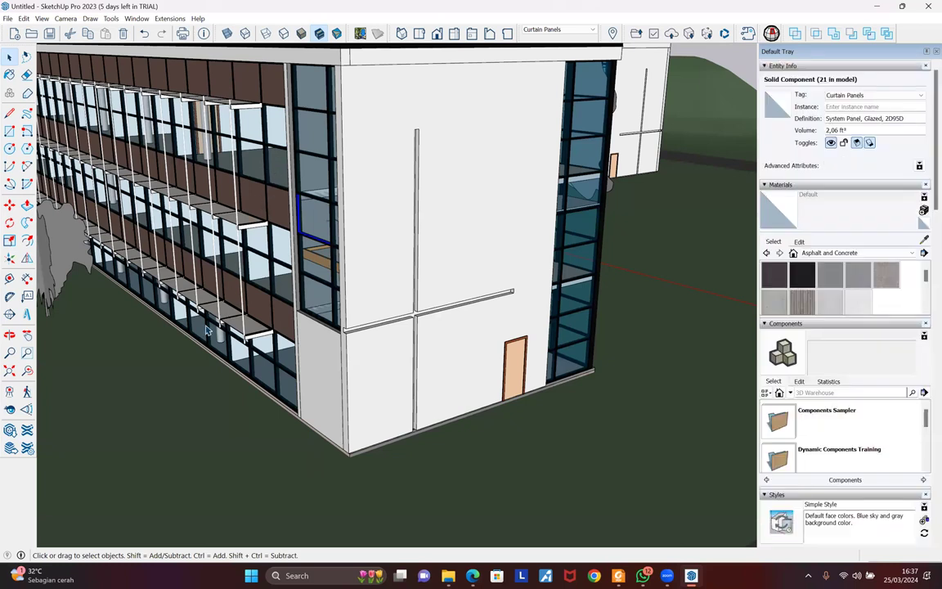
Check the Entity Info of the facade's metal sunscreen and of the curtain wall mullion beside it
{"action": "scroll", "coordinate": [207, 329], "scroll_direction": "up", "scroll_amount": 2}
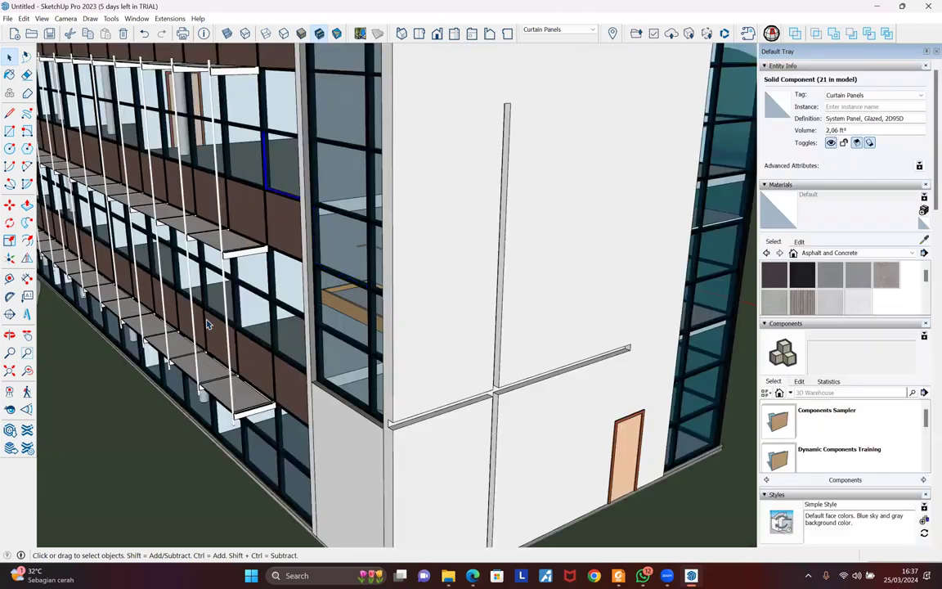
{"action": "scroll", "coordinate": [207, 325], "scroll_direction": "up", "scroll_amount": 3}
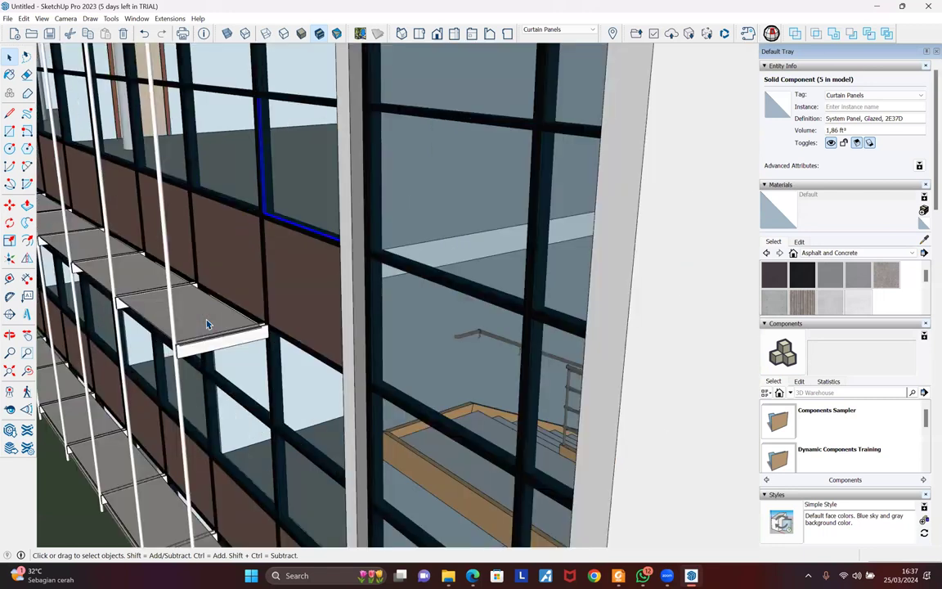
{"action": "left_click", "coordinate": [207, 324]}
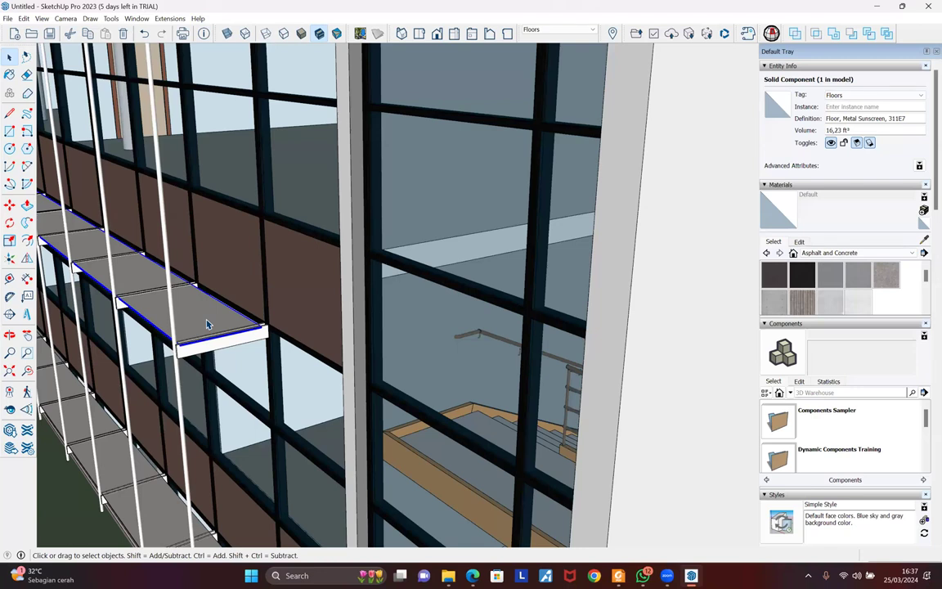
{"action": "left_click", "coordinate": [299, 349]}
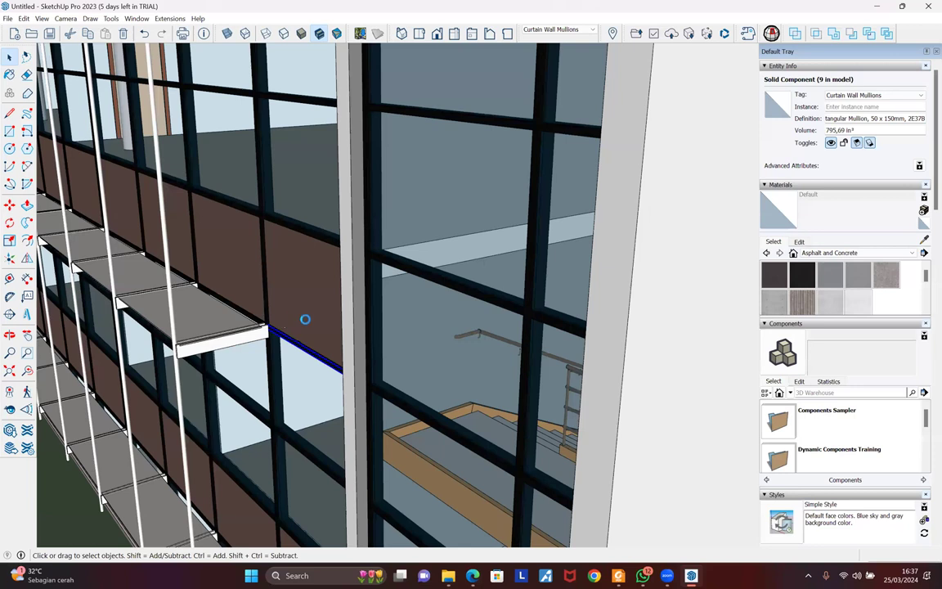
{"action": "middle_click_drag", "start_coordinate": [302, 332], "coordinate": [92, 369]}
{"action": "scroll", "coordinate": [88, 344], "scroll_direction": "down", "scroll_amount": 3}
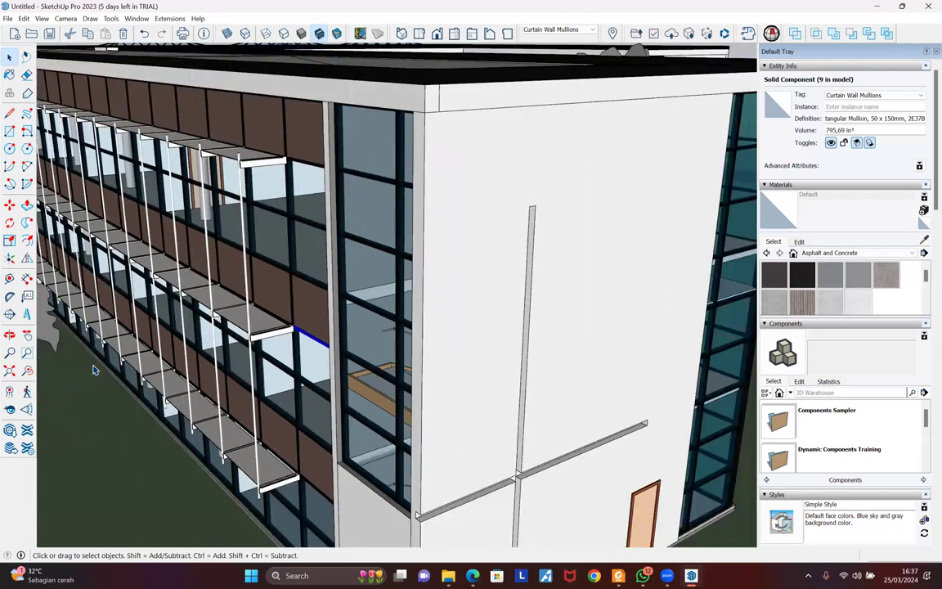
{"action": "scroll", "coordinate": [147, 339], "scroll_direction": "down", "scroll_amount": 2}
{"action": "scroll", "coordinate": [167, 335], "scroll_direction": "down", "scroll_amount": 2}
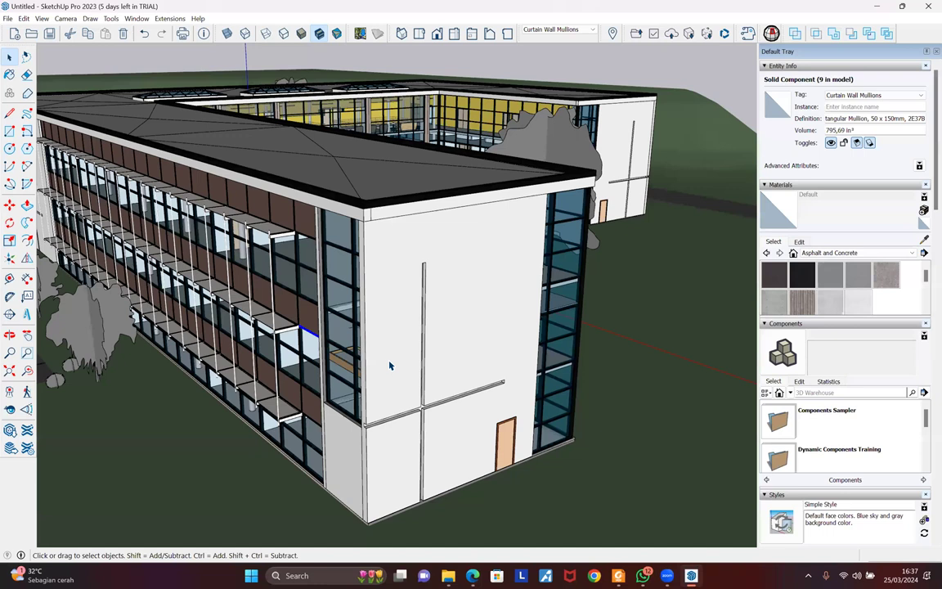
Check the Entity Info of the lower metal sunscreen, its shade support and the solid brown curtain panel beside it
{"action": "left_click", "coordinate": [390, 365]}
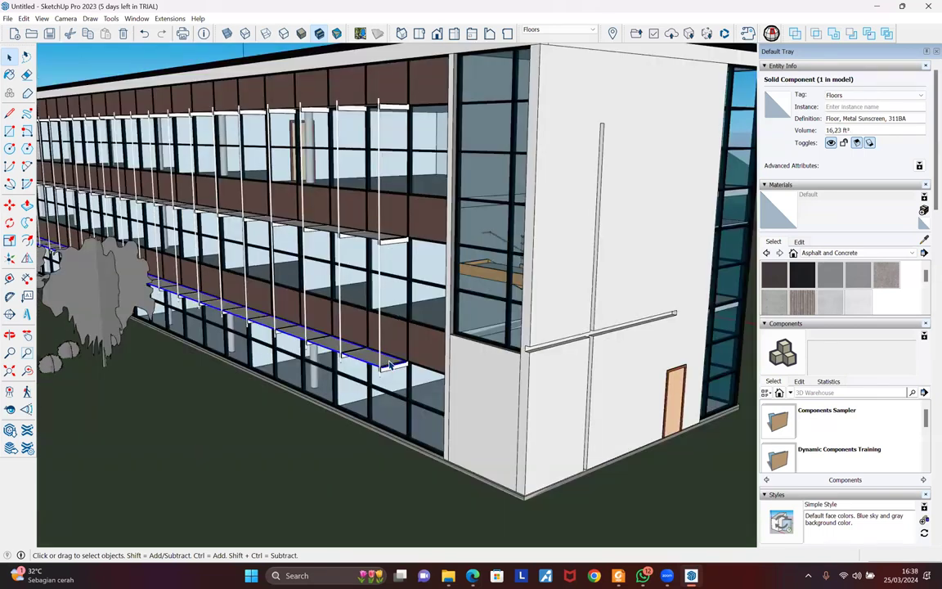
{"action": "scroll", "coordinate": [393, 368], "scroll_direction": "up", "scroll_amount": 3}
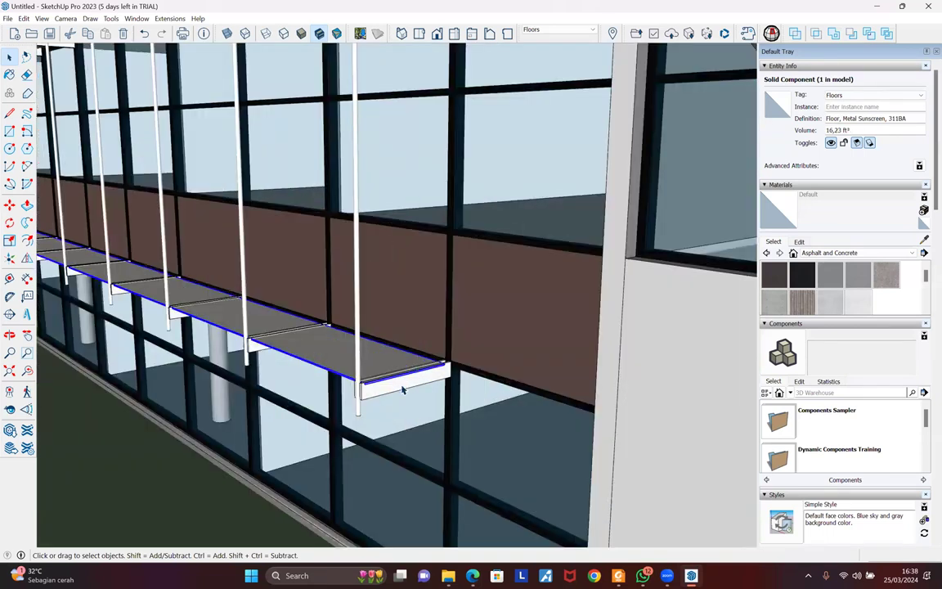
{"action": "left_click", "coordinate": [402, 390]}
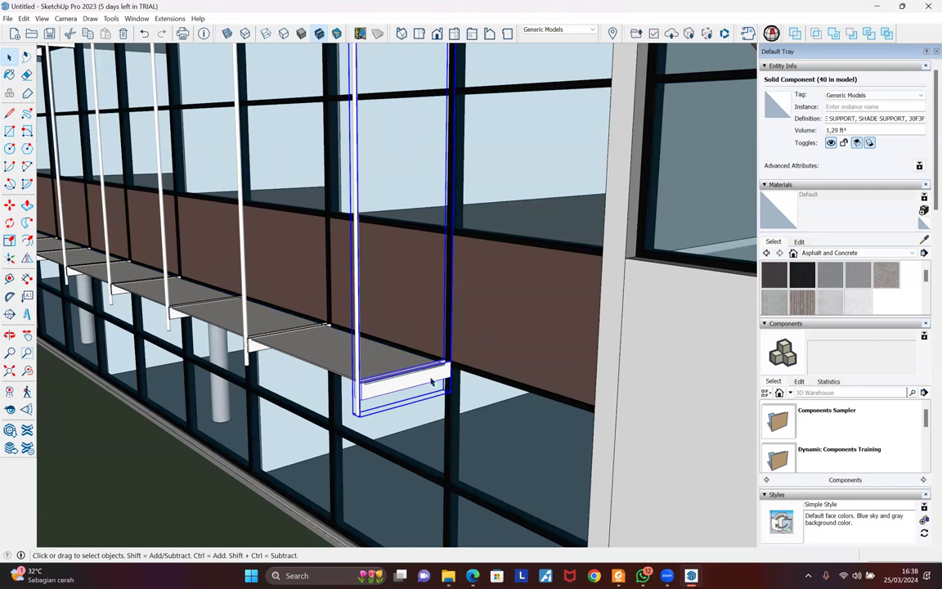
{"action": "left_click", "coordinate": [514, 347]}
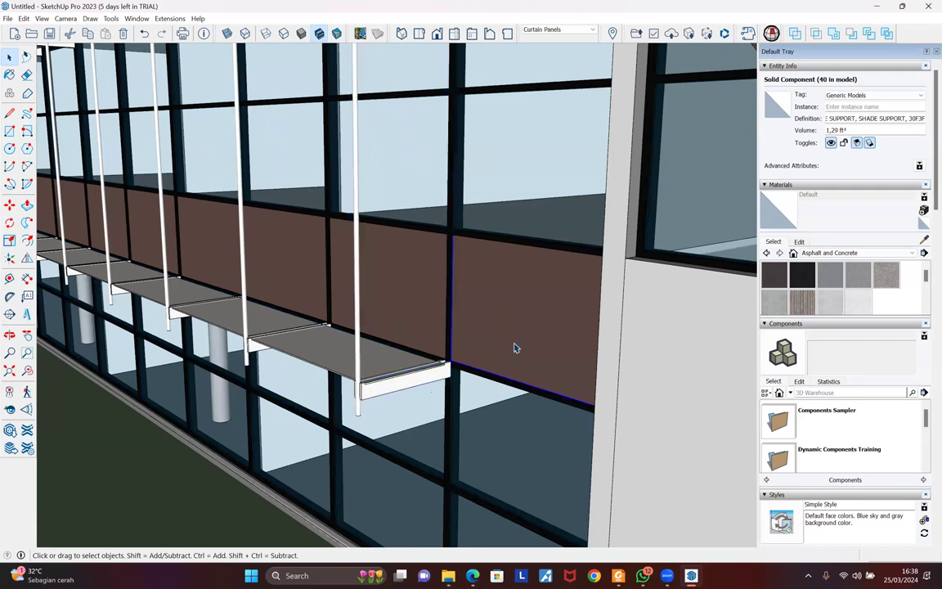
{"action": "scroll", "coordinate": [515, 347], "scroll_direction": "down", "scroll_amount": 5}
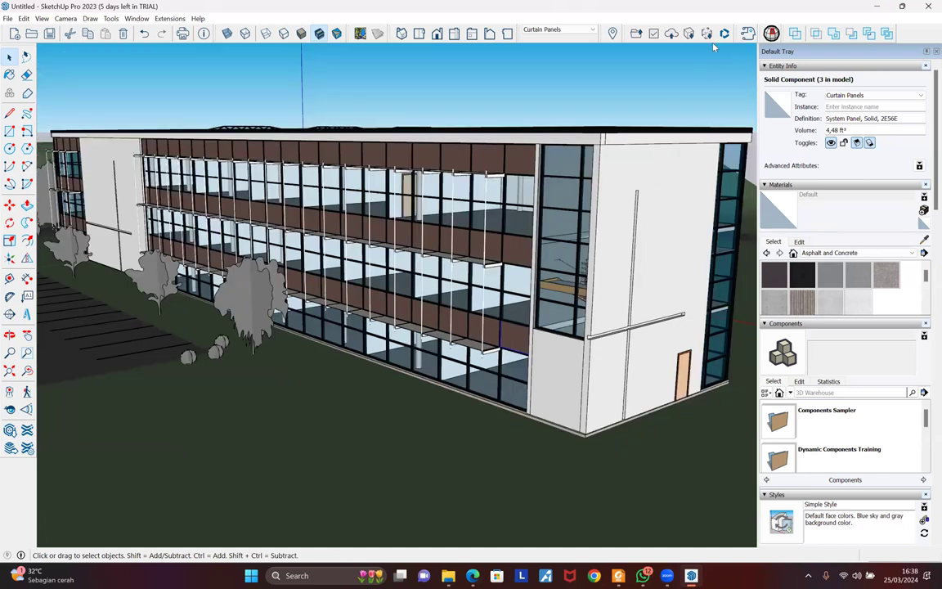
Switch to the top view and activate the 01 - Entry Level section plane listed in the Outliner
{"action": "left_click", "coordinate": [418, 34]}
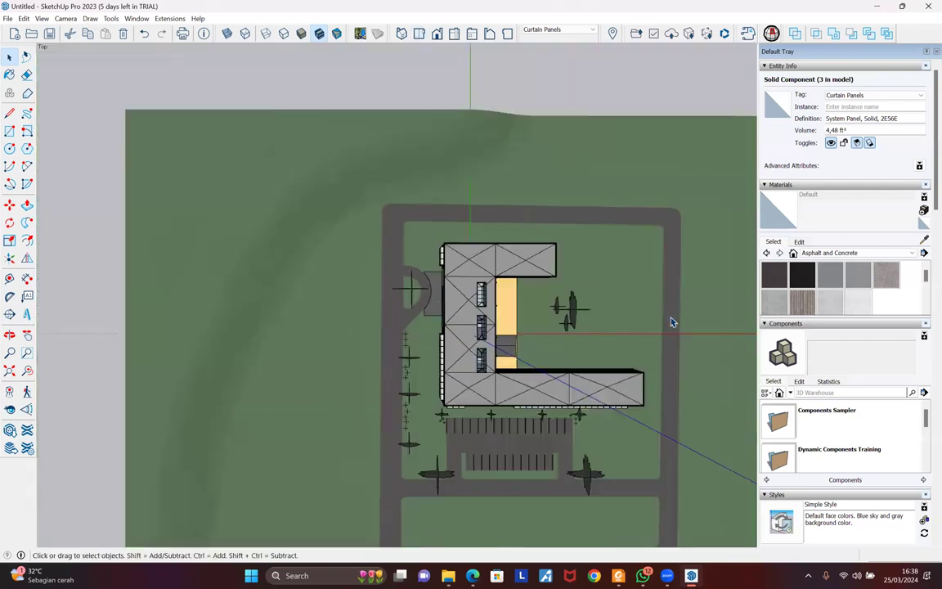
{"action": "scroll", "coordinate": [927, 243], "scroll_direction": "down", "scroll_amount": 2}
{"action": "scroll", "coordinate": [926, 243], "scroll_direction": "up", "scroll_amount": 2}
{"action": "scroll", "coordinate": [872, 361], "scroll_direction": "down", "scroll_amount": 10}
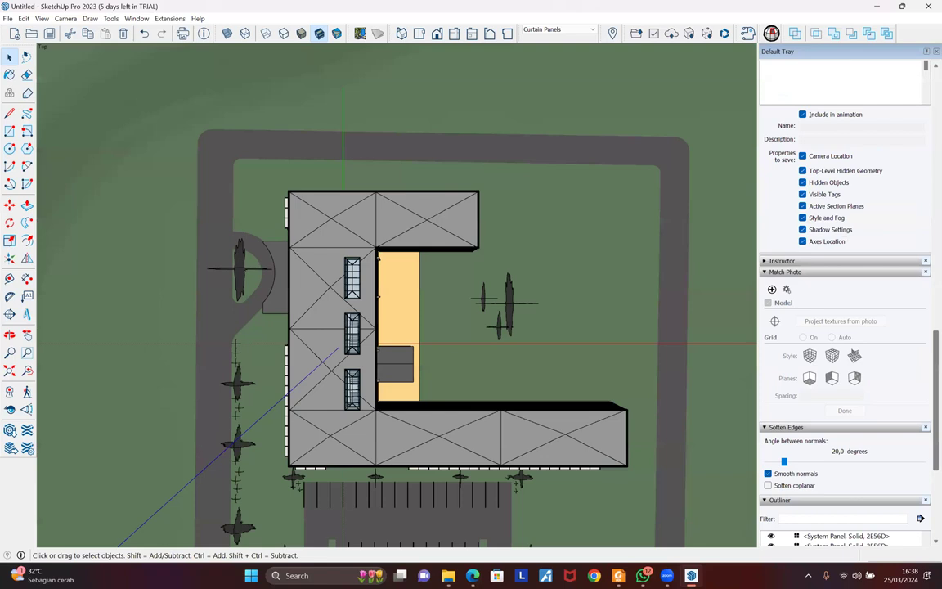
{"action": "scroll", "coordinate": [873, 361], "scroll_direction": "up", "scroll_amount": 10}
{"action": "scroll", "coordinate": [927, 363], "scroll_direction": "down", "scroll_amount": 10}
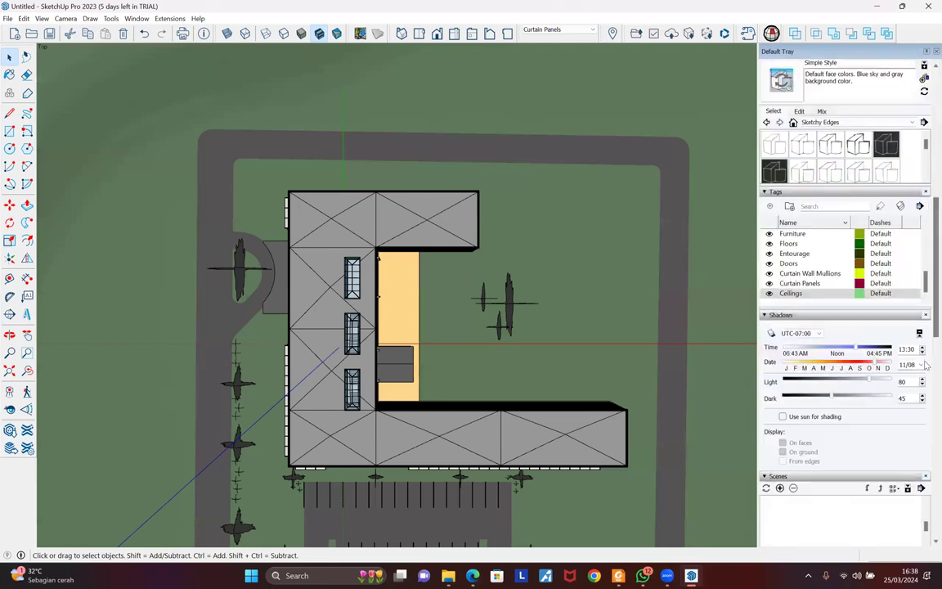
{"action": "scroll", "coordinate": [889, 421], "scroll_direction": "down", "scroll_amount": 10}
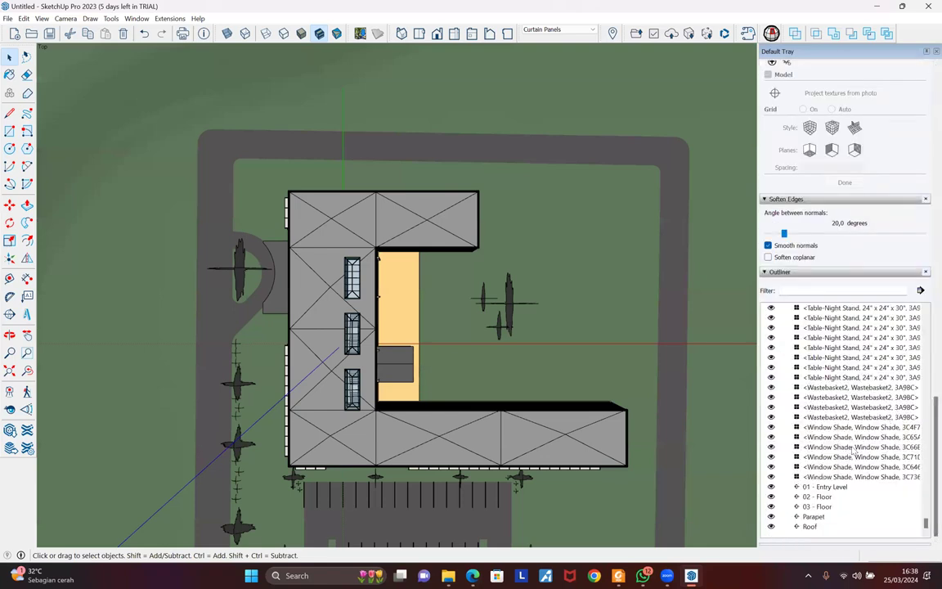
{"action": "left_click", "coordinate": [797, 490]}
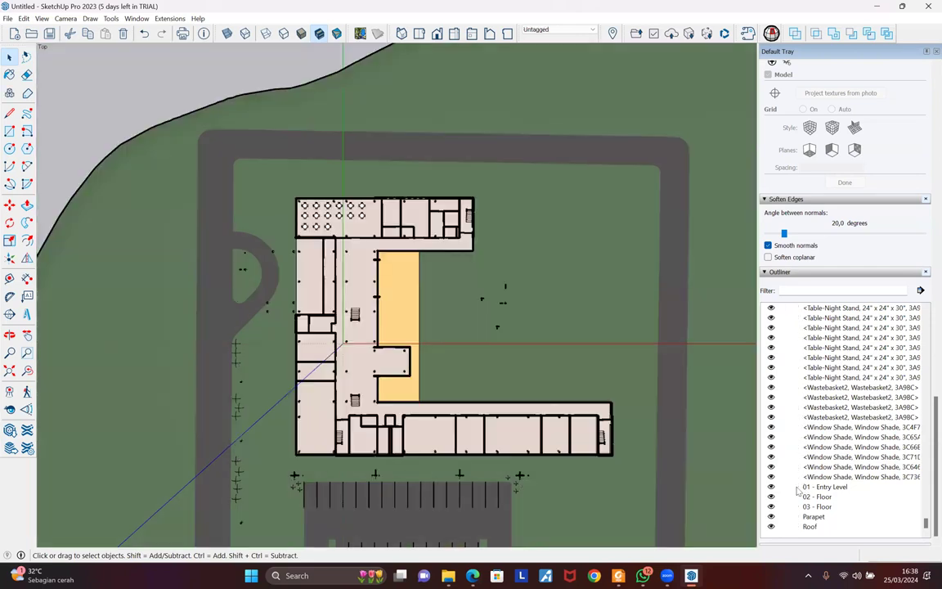
Change the camera from perspective to parallel projection so the section cut reads as a true floor plan
{"action": "scroll", "coordinate": [542, 499], "scroll_direction": "up", "scroll_amount": 2}
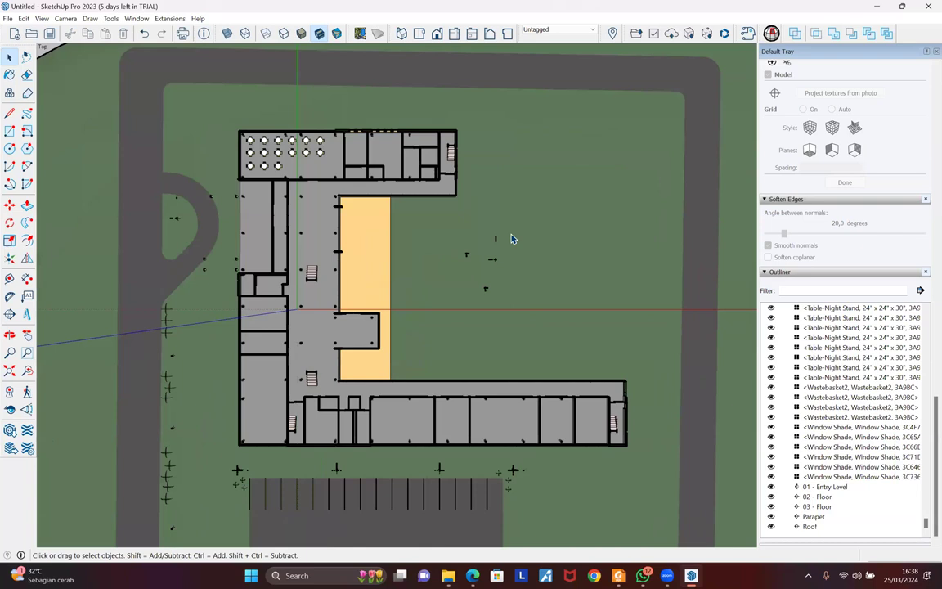
{"action": "scroll", "coordinate": [511, 239], "scroll_direction": "up", "scroll_amount": 1}
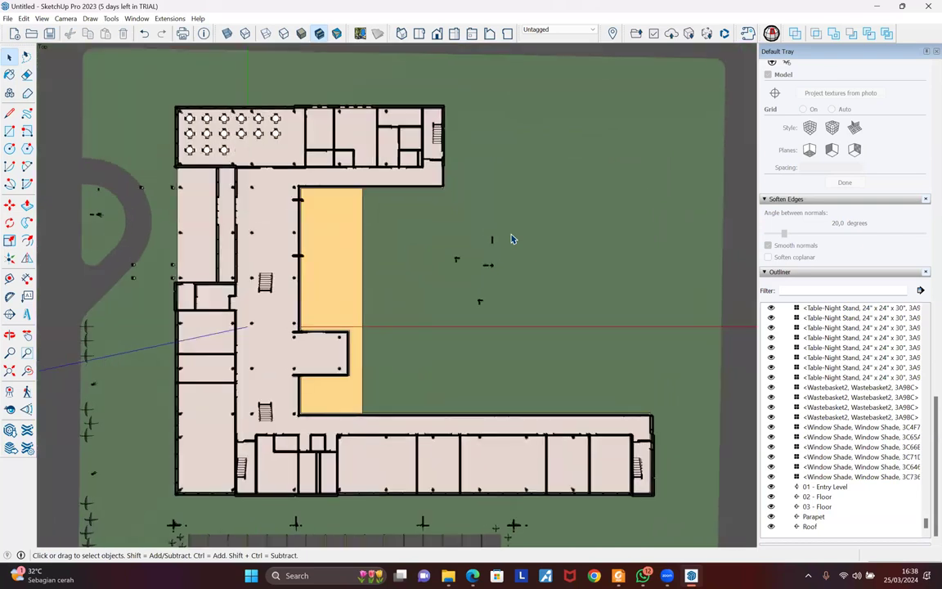
{"action": "left_click", "coordinate": [64, 19]}
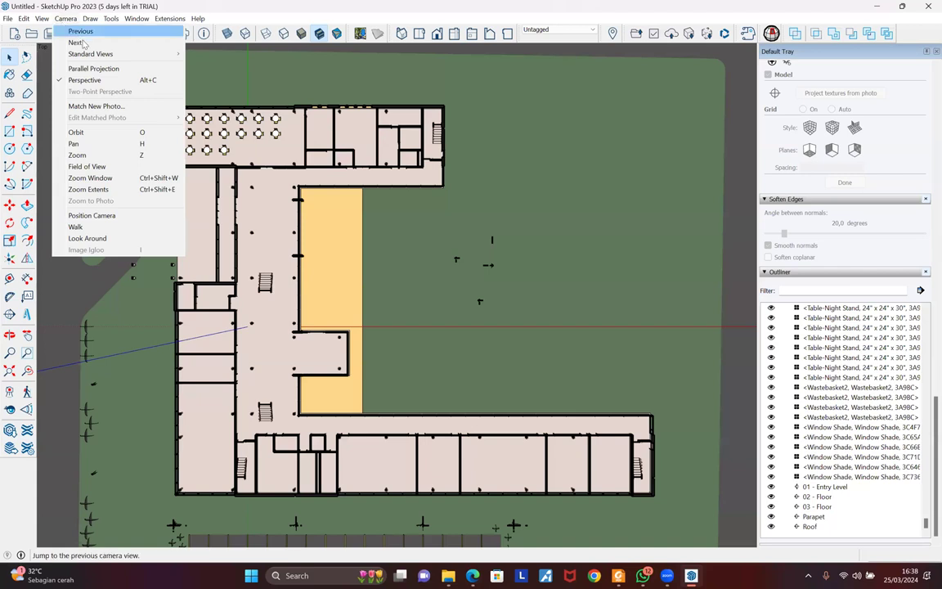
{"action": "left_click", "coordinate": [119, 81]}
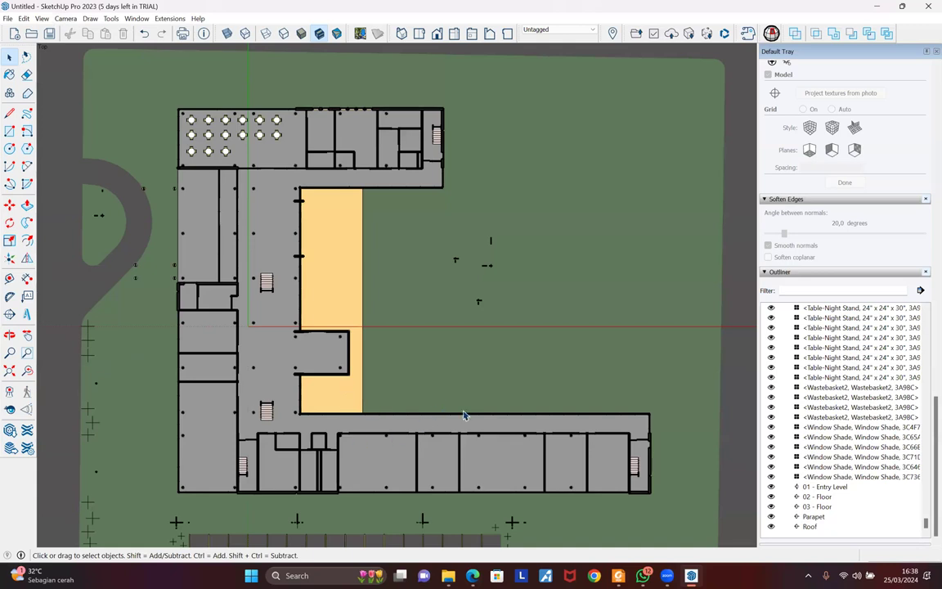
{"action": "scroll", "coordinate": [462, 416], "scroll_direction": "up", "scroll_amount": 1}
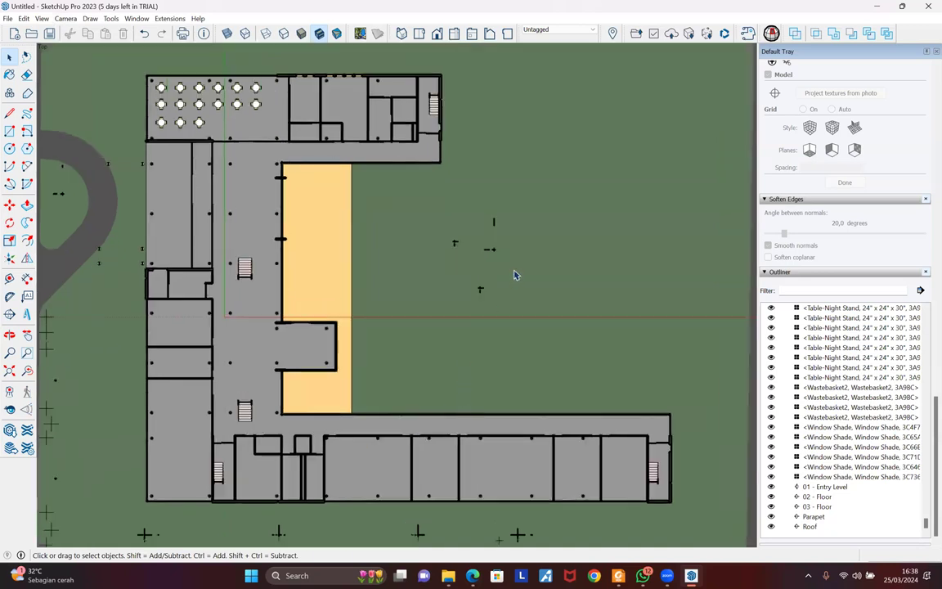
{"action": "scroll", "coordinate": [515, 276], "scroll_direction": "up", "scroll_amount": 1}
{"action": "scroll", "coordinate": [515, 274], "scroll_direction": "down", "scroll_amount": 1}
{"action": "scroll", "coordinate": [522, 258], "scroll_direction": "up", "scroll_amount": 1}
{"action": "scroll", "coordinate": [517, 241], "scroll_direction": "down", "scroll_amount": 1}
{"action": "scroll", "coordinate": [349, 243], "scroll_direction": "up", "scroll_amount": 1}
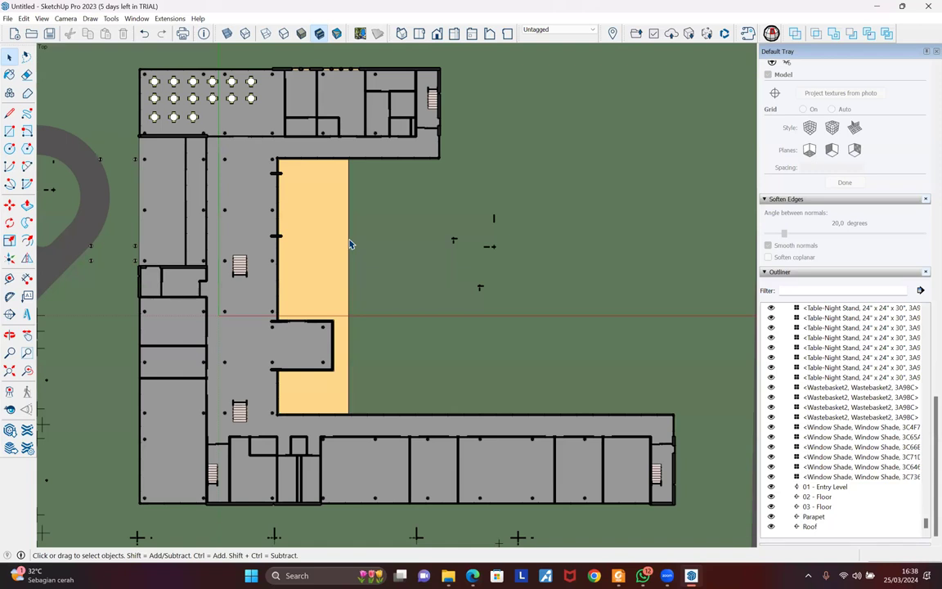
Activate the 02 - Floor, 03 - Floor and Roof section planes one after another, then return to the 03 - Floor cut
{"action": "double_click", "coordinate": [796, 498]}
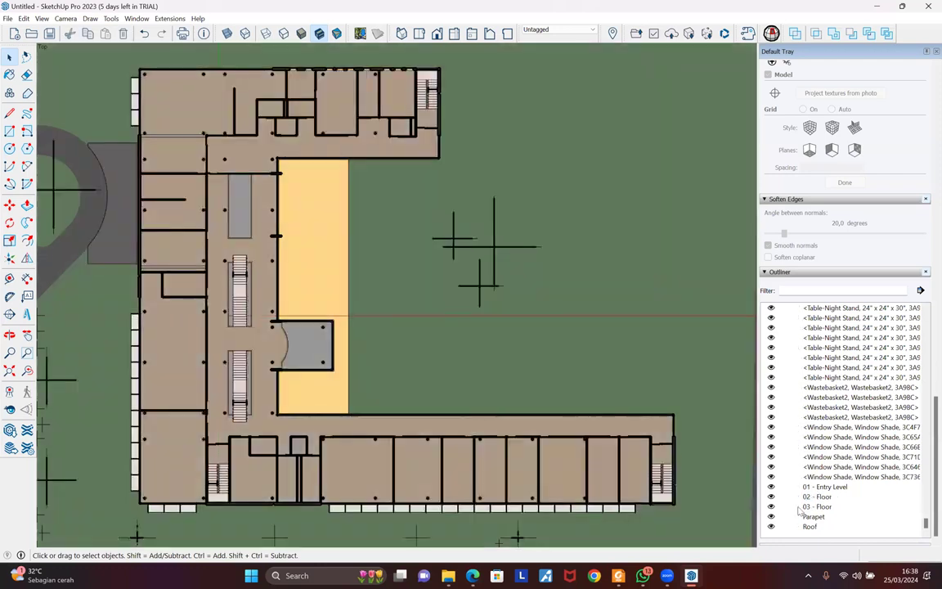
{"action": "double_click", "coordinate": [797, 507]}
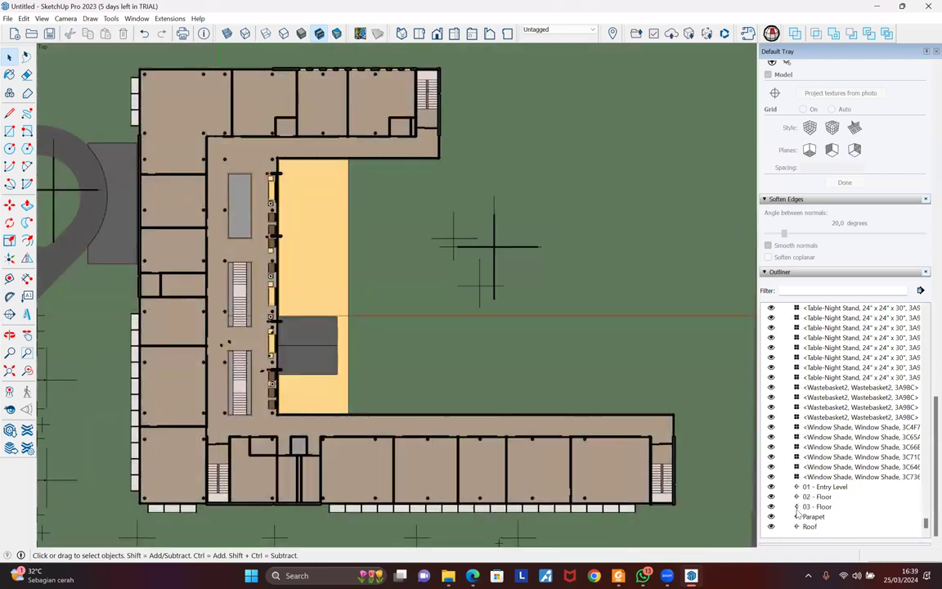
{"action": "double_click", "coordinate": [798, 527]}
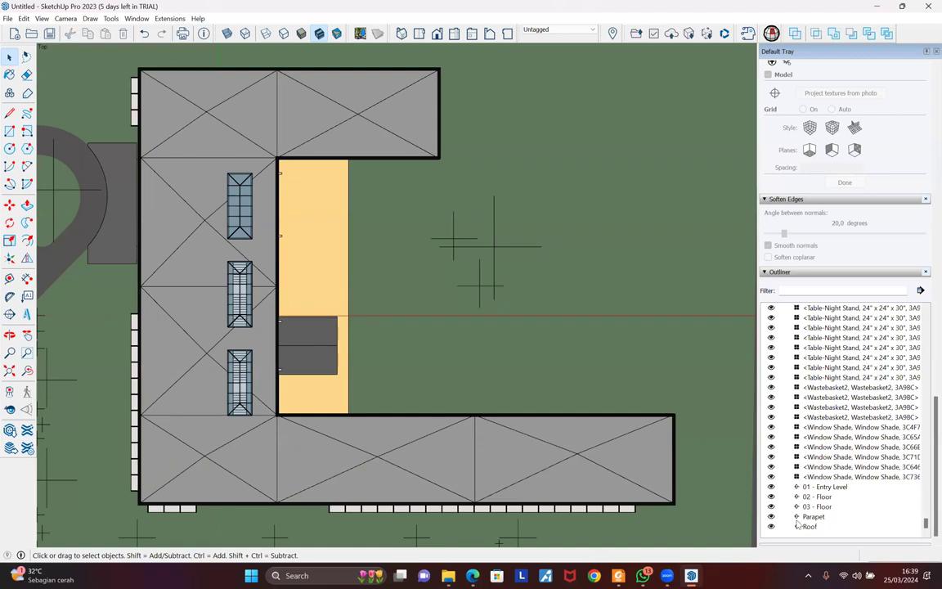
{"action": "double_click", "coordinate": [799, 508]}
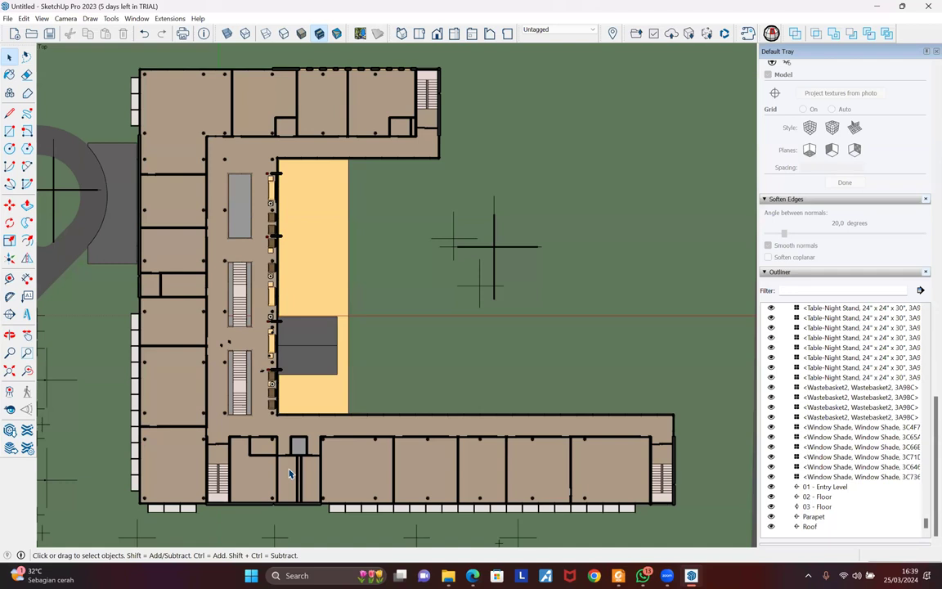
Try to measure the cut height of the white wall beside the narrow room's door in a tilted close-up view
{"action": "scroll", "coordinate": [291, 466], "scroll_direction": "up", "scroll_amount": 1}
{"action": "scroll", "coordinate": [299, 459], "scroll_direction": "up", "scroll_amount": 15}
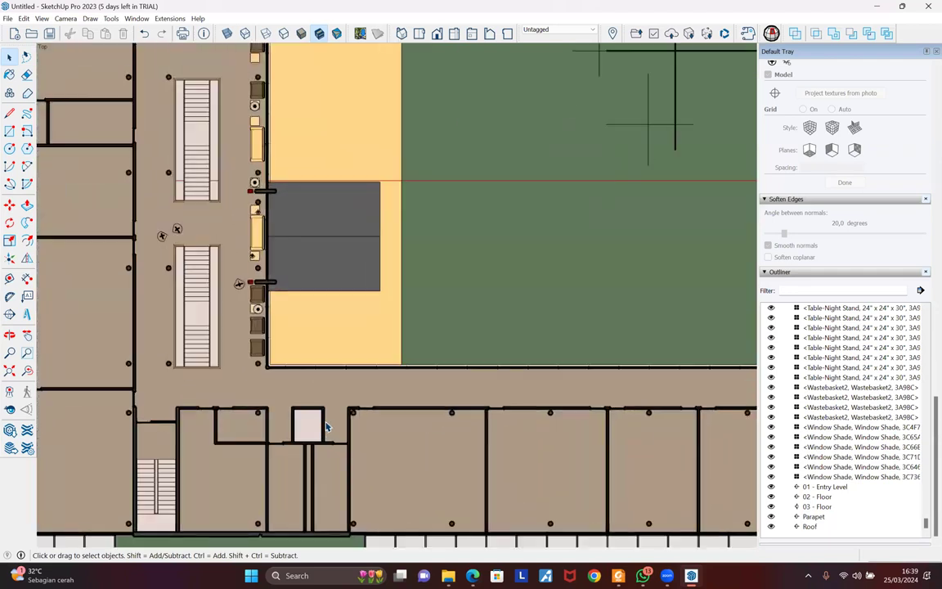
{"action": "middle_click_drag", "start_coordinate": [455, 432], "coordinate": [381, 162]}
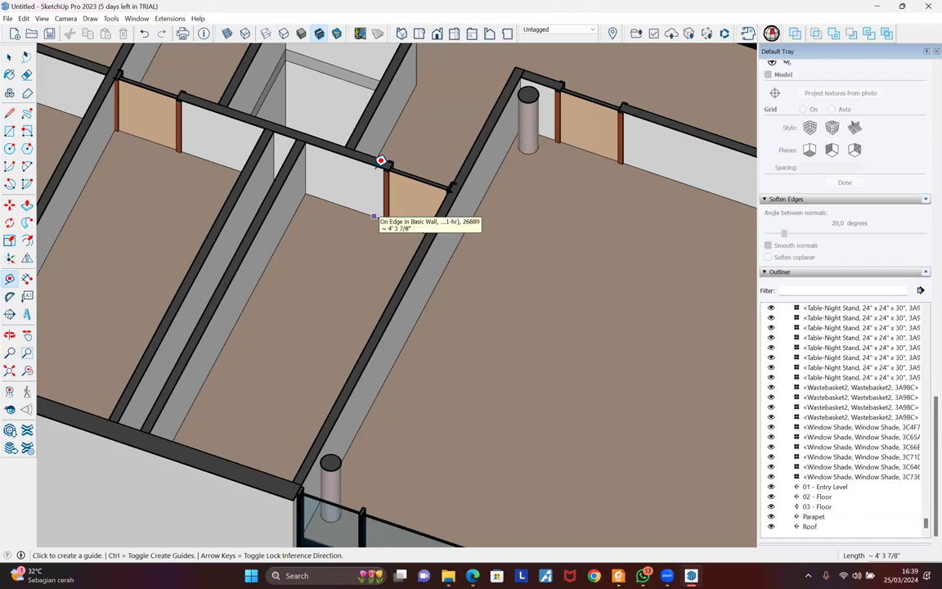
{"action": "key", "text": "space"}
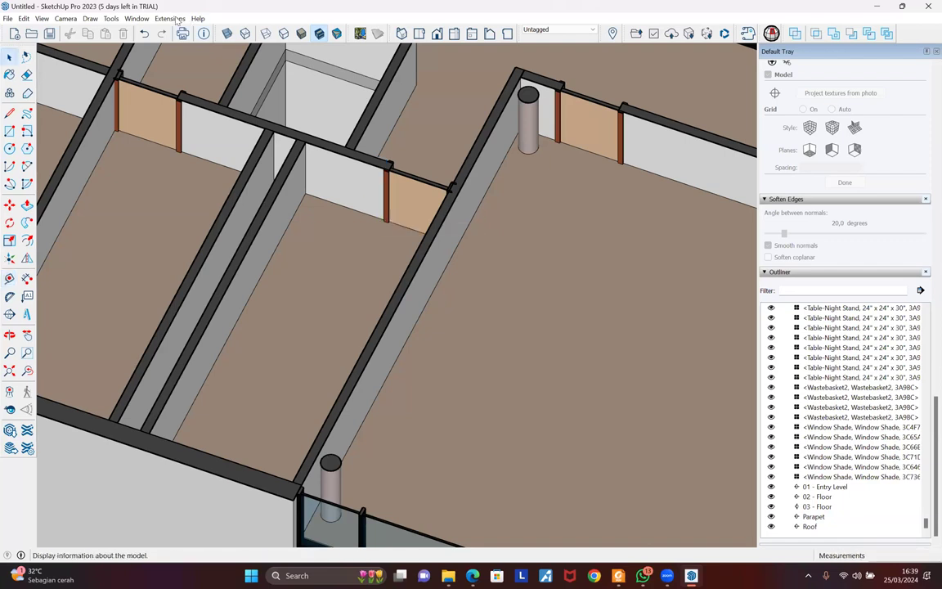
Set the model units to Decimal format, with length in centimeters, area in square centimeters and volume in cubic meters
{"action": "left_click", "coordinate": [179, 19]}
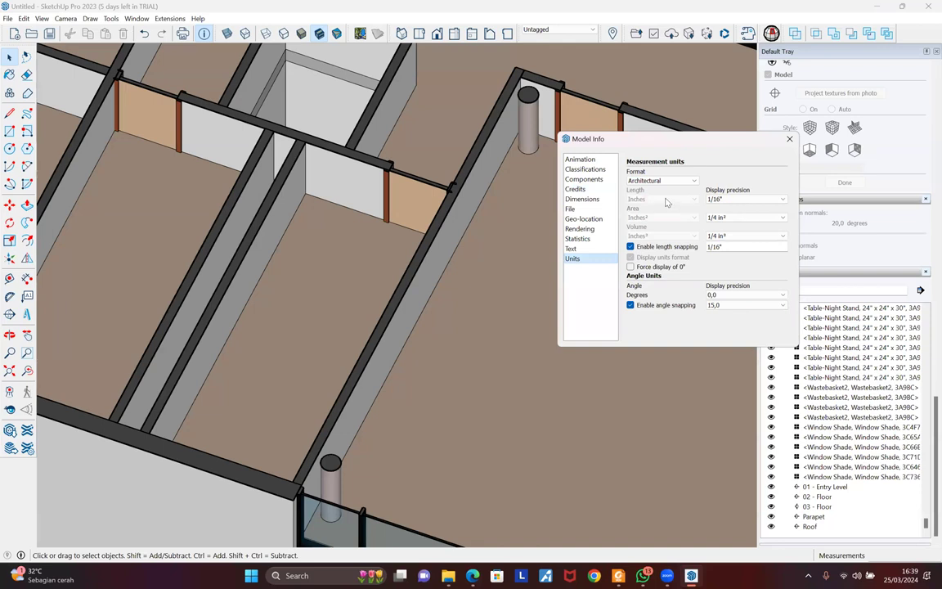
{"action": "left_click", "coordinate": [664, 196]}
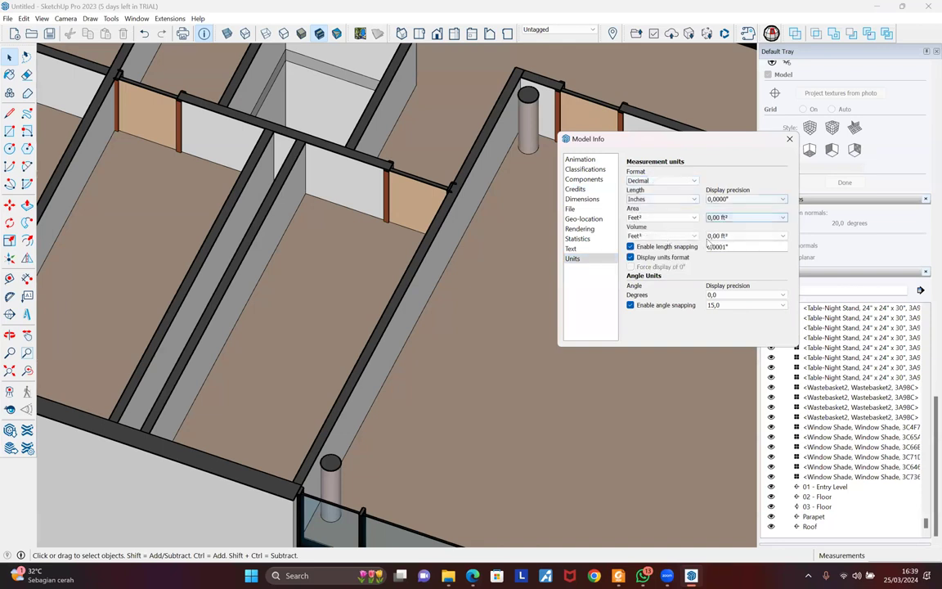
{"action": "left_click", "coordinate": [676, 200]}
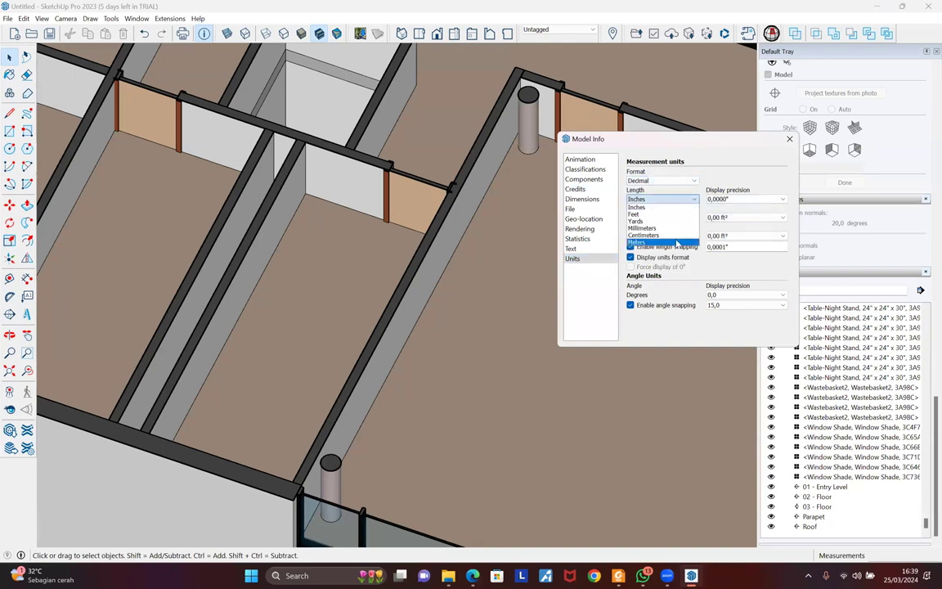
{"action": "left_click", "coordinate": [672, 235]}
{"action": "left_click", "coordinate": [671, 216]}
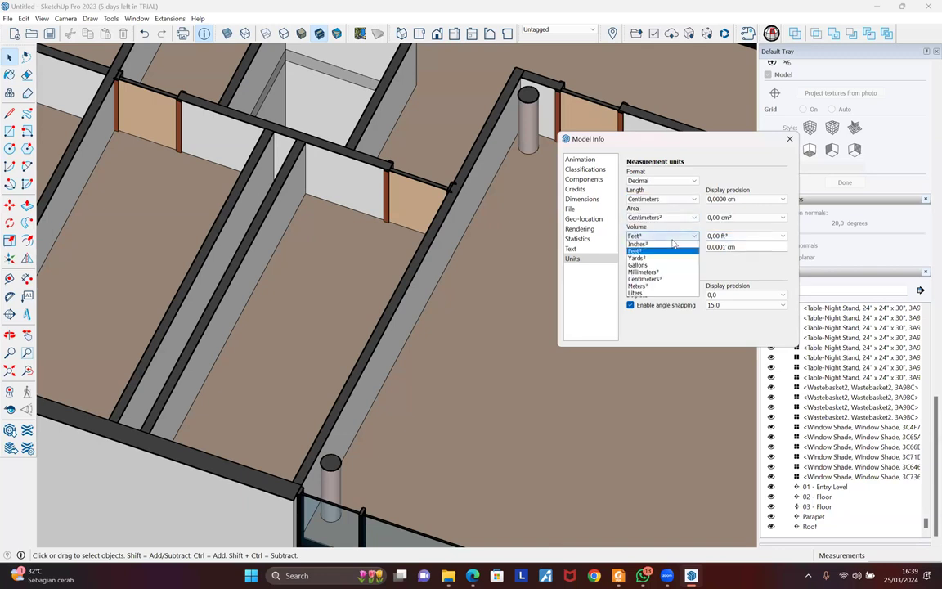
{"action": "left_click", "coordinate": [667, 254]}
{"action": "left_click", "coordinate": [670, 236]}
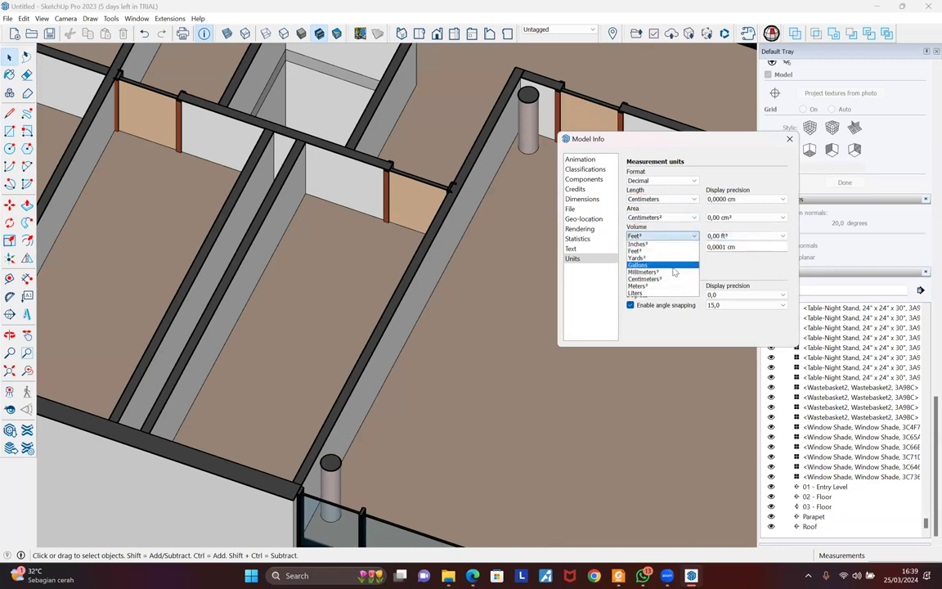
{"action": "left_click", "coordinate": [654, 286]}
Set the display precision to 0 cm for length and 0 cm² for area, and close Model Info
{"action": "left_click", "coordinate": [776, 199]}
{"action": "left_click", "coordinate": [736, 207]}
{"action": "left_click", "coordinate": [749, 218]}
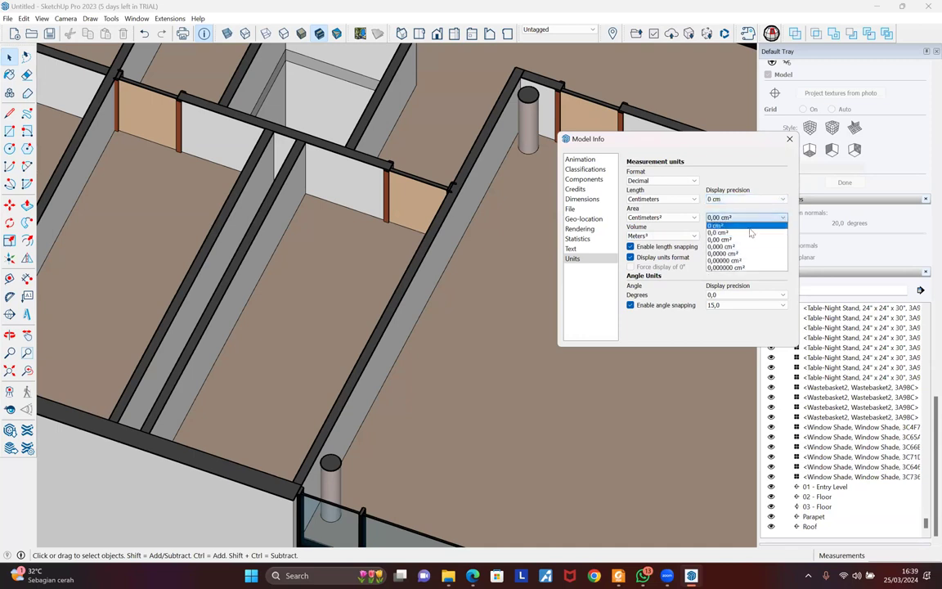
{"action": "left_click", "coordinate": [749, 225]}
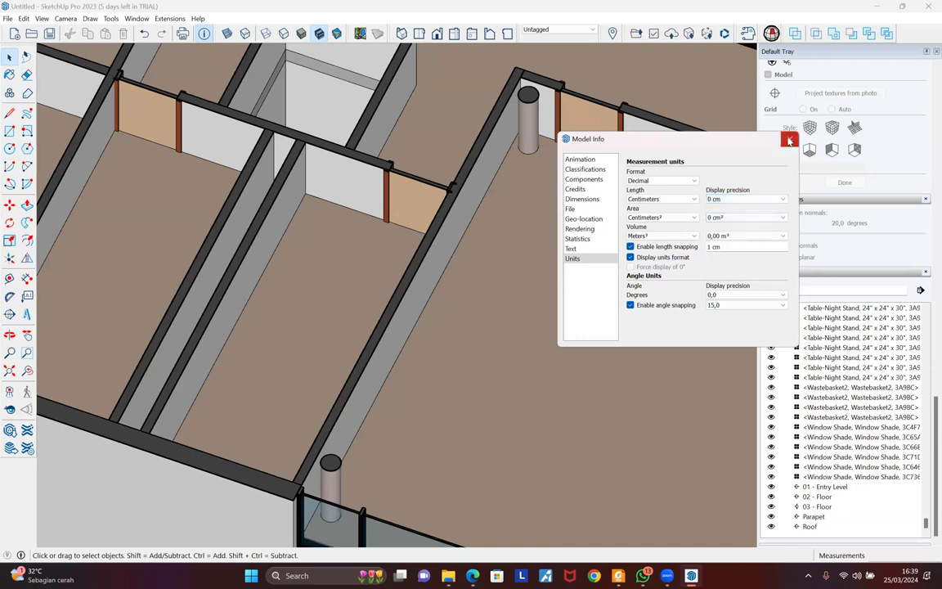
{"action": "left_click", "coordinate": [789, 138]}
Measure the height of the white wall beside the narrow room's door from the floor up to the section cut
{"action": "key", "text": "o"}
{"action": "left_click_drag", "start_coordinate": [433, 264], "coordinate": [334, 147]}
{"action": "key", "text": "space"}
{"action": "scroll", "coordinate": [353, 193], "scroll_direction": "up", "scroll_amount": 6}
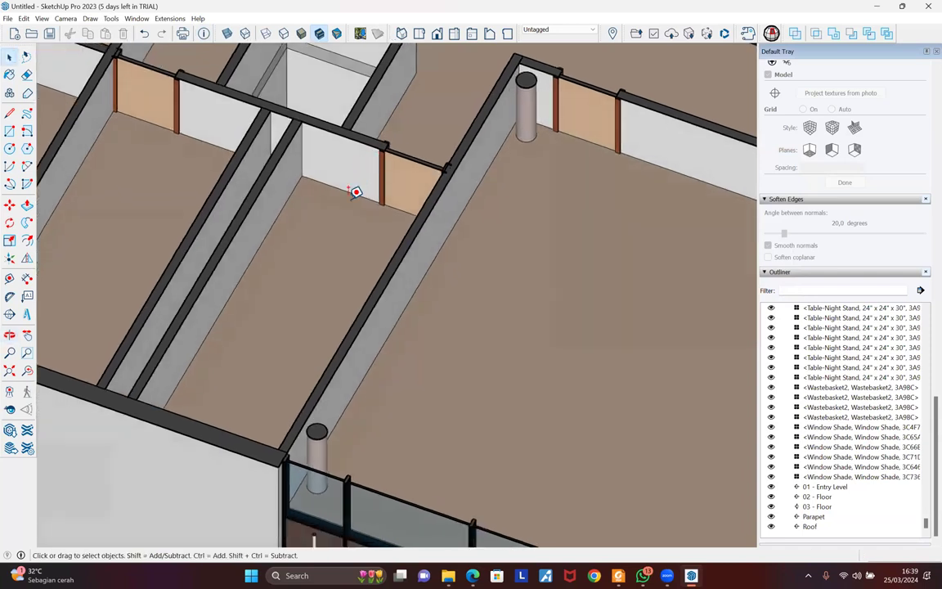
{"action": "key", "text": "t"}
{"action": "left_click", "coordinate": [349, 205]}
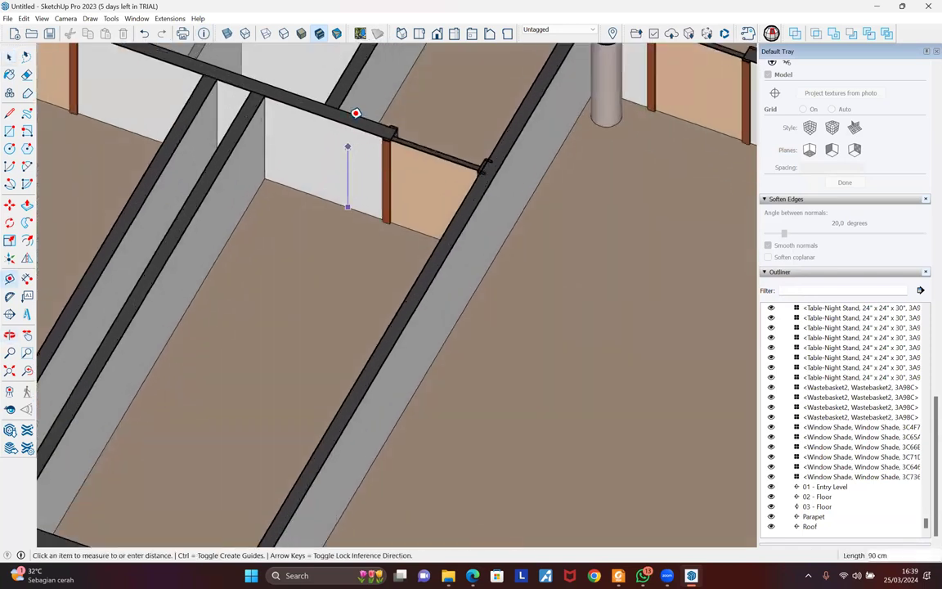
{"action": "key", "text": "space"}
{"action": "scroll", "coordinate": [403, 229], "scroll_direction": "down", "scroll_amount": 6}
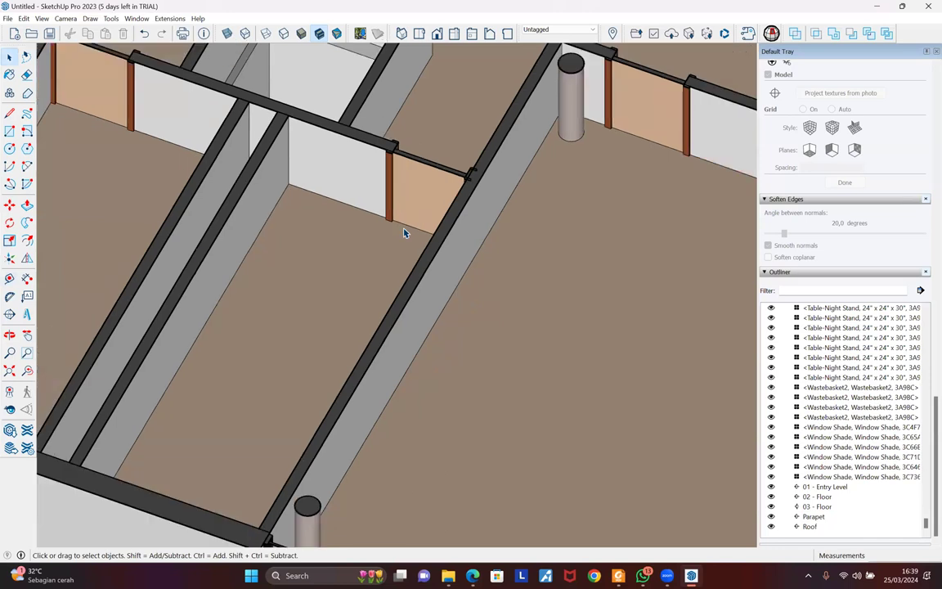
{"action": "scroll", "coordinate": [404, 226], "scroll_direction": "down", "scroll_amount": 2}
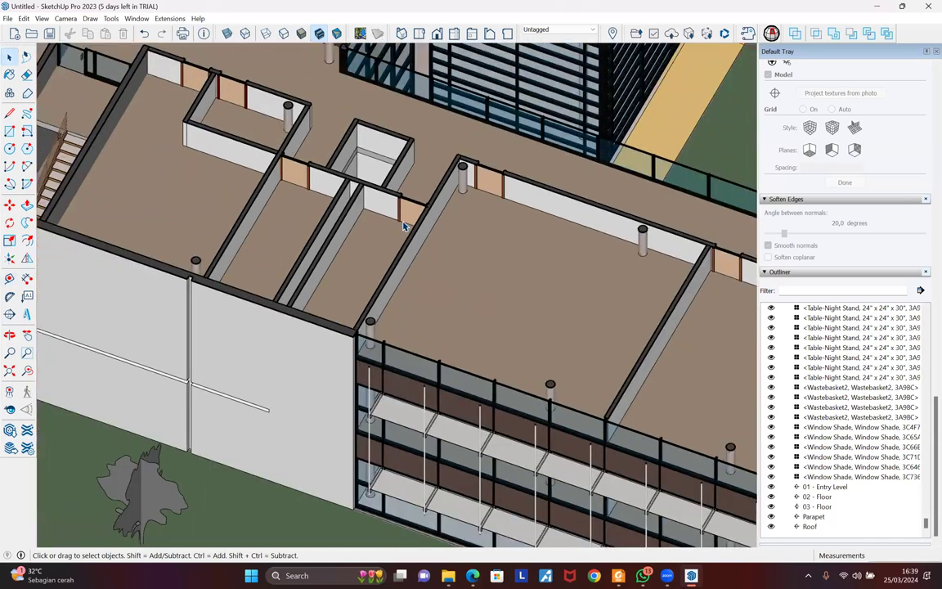
{"action": "scroll", "coordinate": [404, 226], "scroll_direction": "down", "scroll_amount": 5}
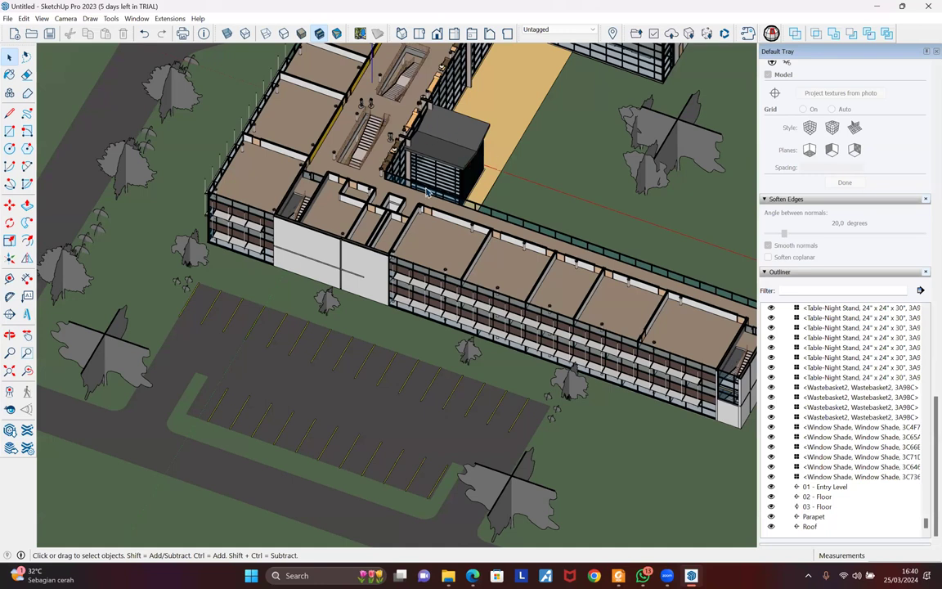
Sign out of the SketchUp account and close the program without saving the untitled building model
{"action": "mouse_move", "coordinate": [415, 221]}
{"action": "middle_mouse_down"}
{"action": "mouse_move", "coordinate": [330, 119]}
{"action": "mouse_move", "coordinate": [368, 129]}
{"action": "mouse_move", "coordinate": [332, 119]}
{"action": "middle_mouse_up"}
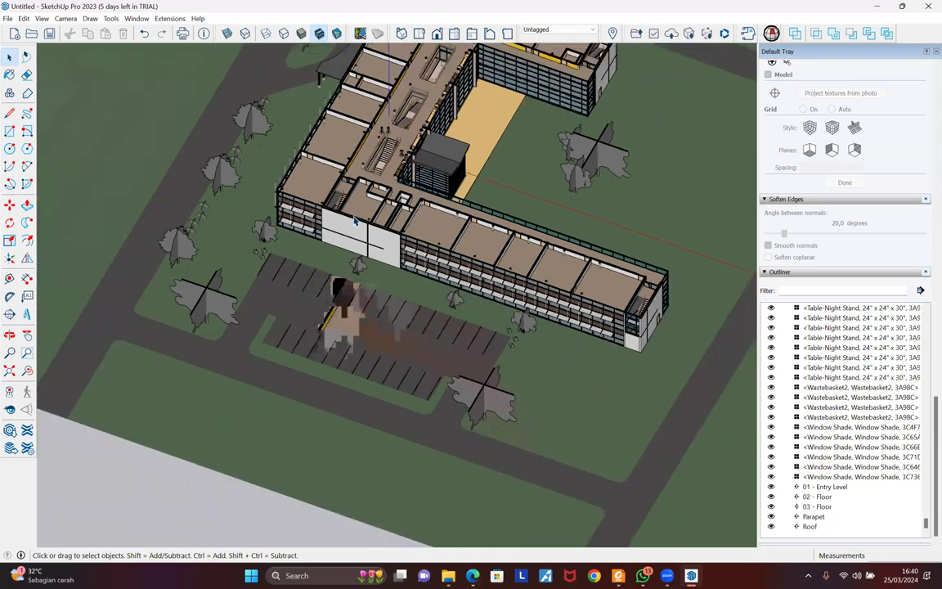
{"action": "scroll", "coordinate": [233, 50], "scroll_direction": "up", "scroll_amount": 3}
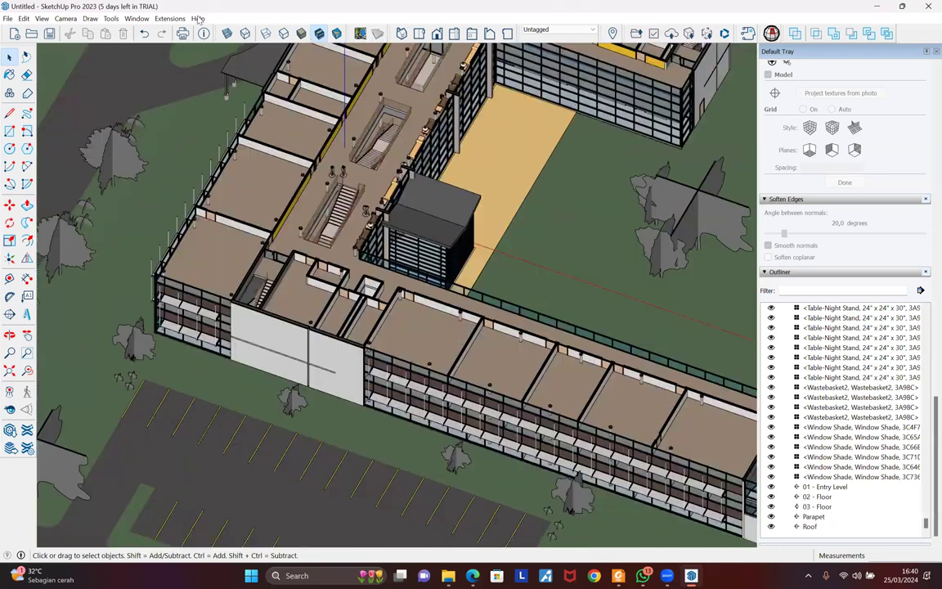
{"action": "mouse_move", "coordinate": [229, 129]}
{"action": "middle_mouse_down"}
{"action": "mouse_move", "coordinate": [253, 139]}
{"action": "mouse_move", "coordinate": [226, 121]}
{"action": "middle_mouse_up"}
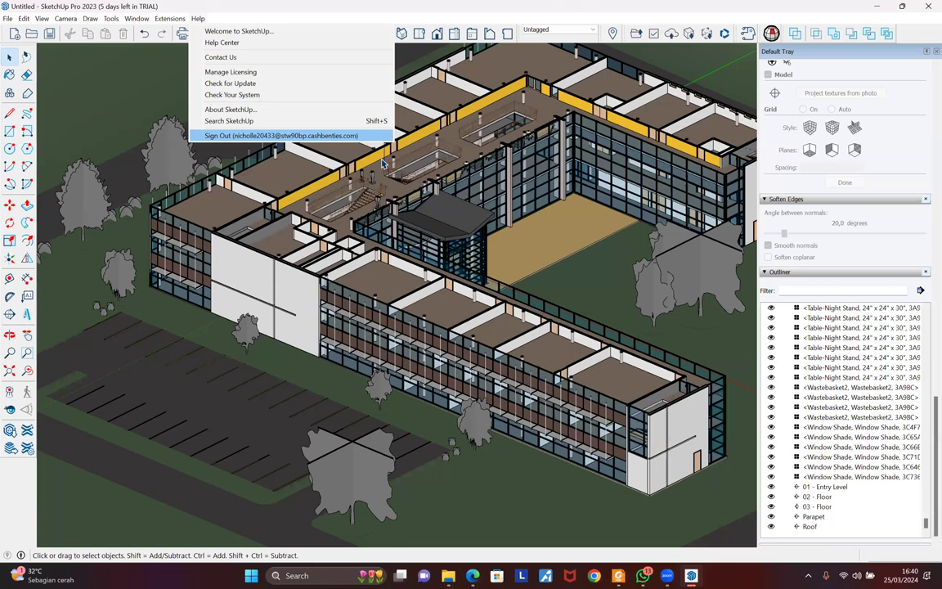
{"action": "left_click", "coordinate": [382, 163]}
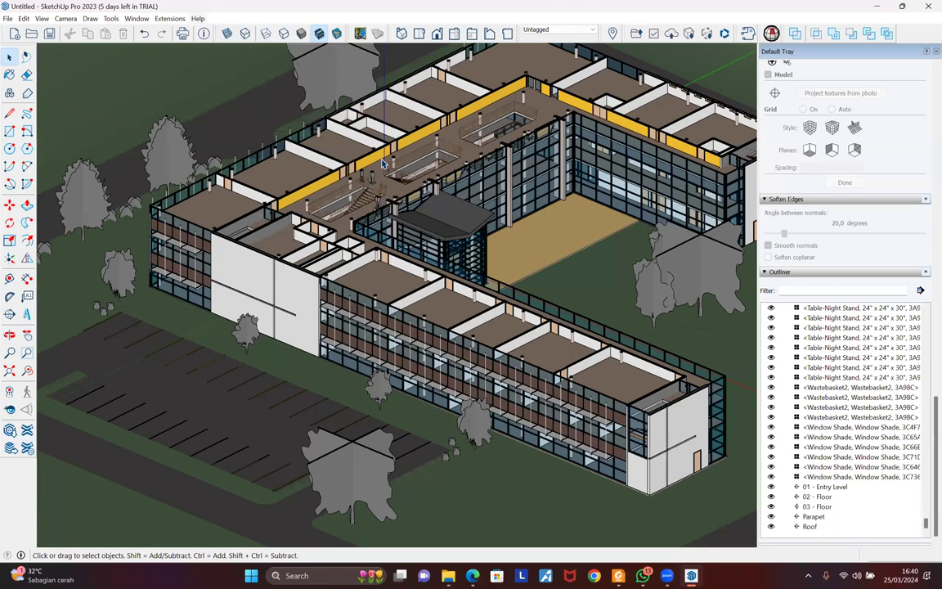
{"action": "scroll", "coordinate": [360, 163], "scroll_direction": "down", "scroll_amount": 2}
{"action": "scroll", "coordinate": [380, 169], "scroll_direction": "down", "scroll_amount": 3}
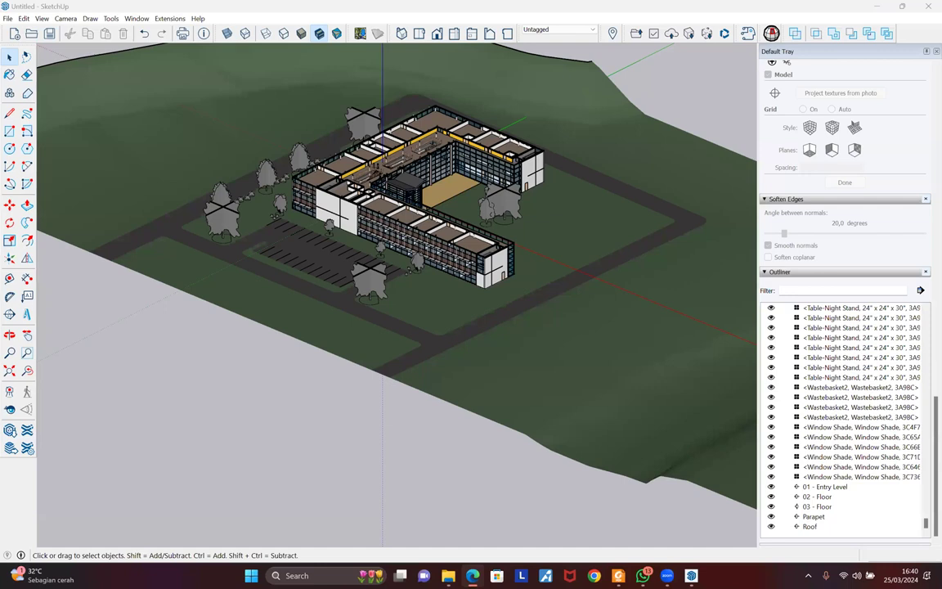
{"action": "left_click", "coordinate": [925, 6]}
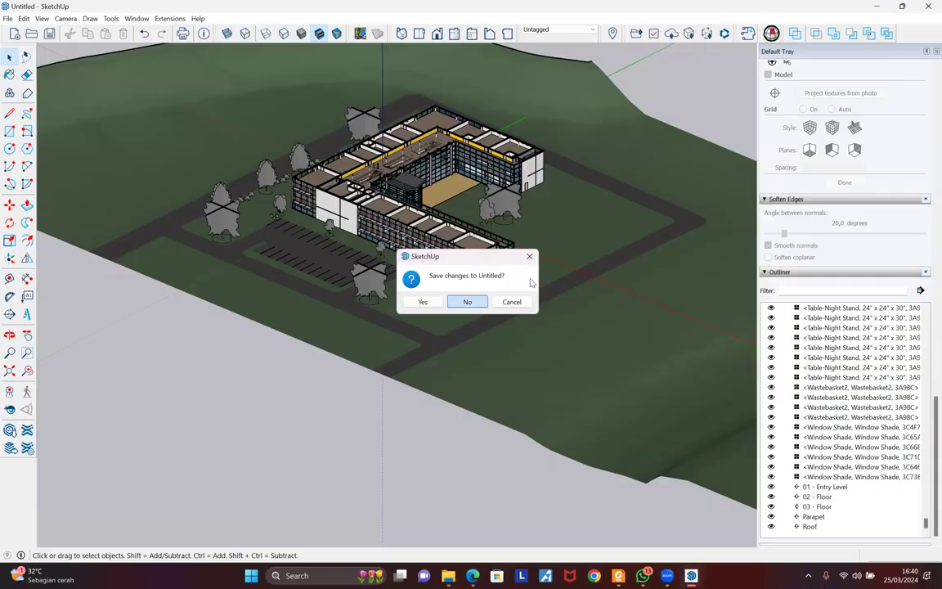
{"action": "left_click", "coordinate": [469, 302]}
Start SketchUp 2023 again and sign in to the account
{"action": "key", "text": "super"}
{"action": "type", "text": "sk"}
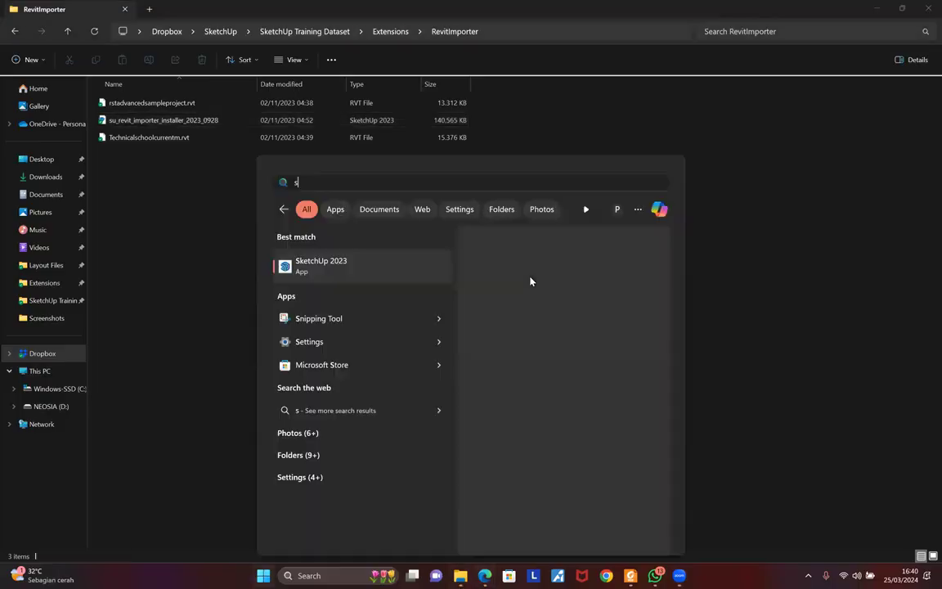
{"action": "type", "text": "et"}
{"action": "left_click", "coordinate": [321, 270]}
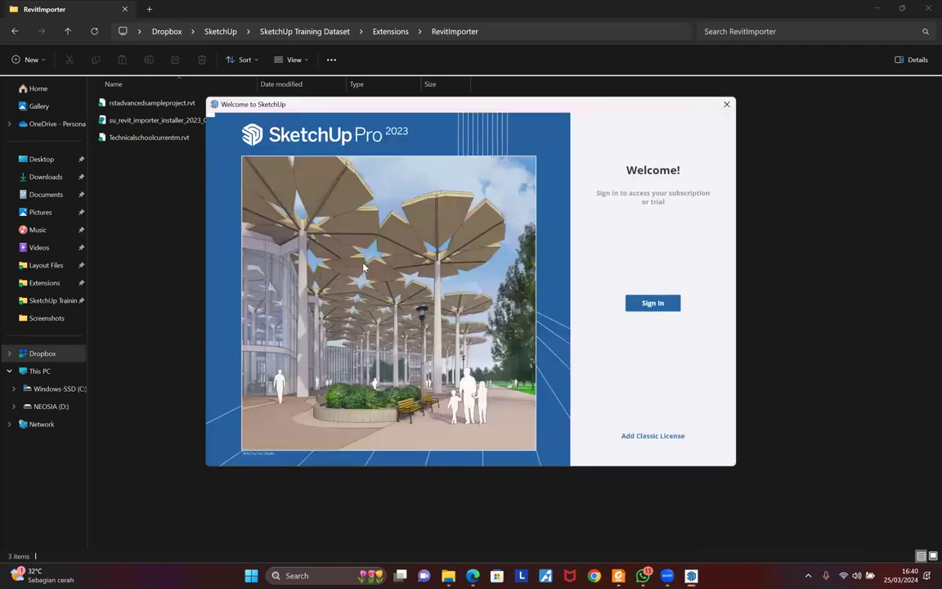
{"action": "left_click", "coordinate": [653, 303]}
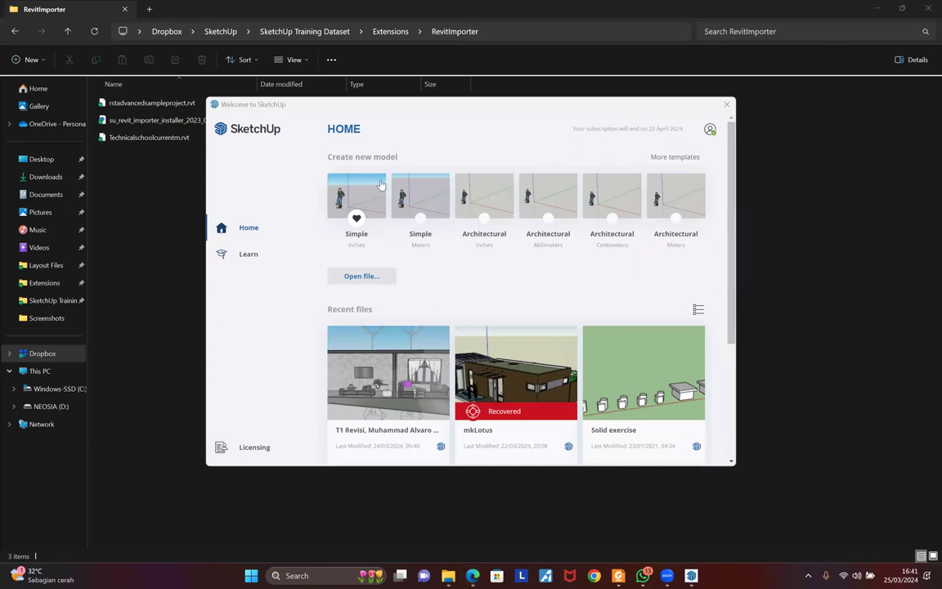
Create a new model from the Simple template in meters
{"action": "scroll", "coordinate": [454, 311], "scroll_direction": "down", "scroll_amount": 1}
{"action": "scroll", "coordinate": [466, 273], "scroll_direction": "up", "scroll_amount": 1}
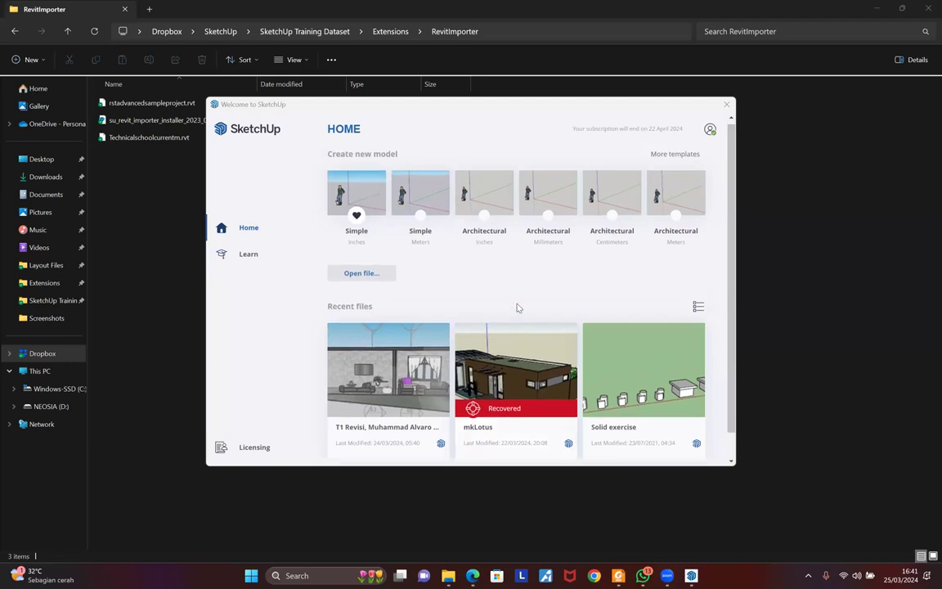
{"action": "left_click", "coordinate": [417, 200]}
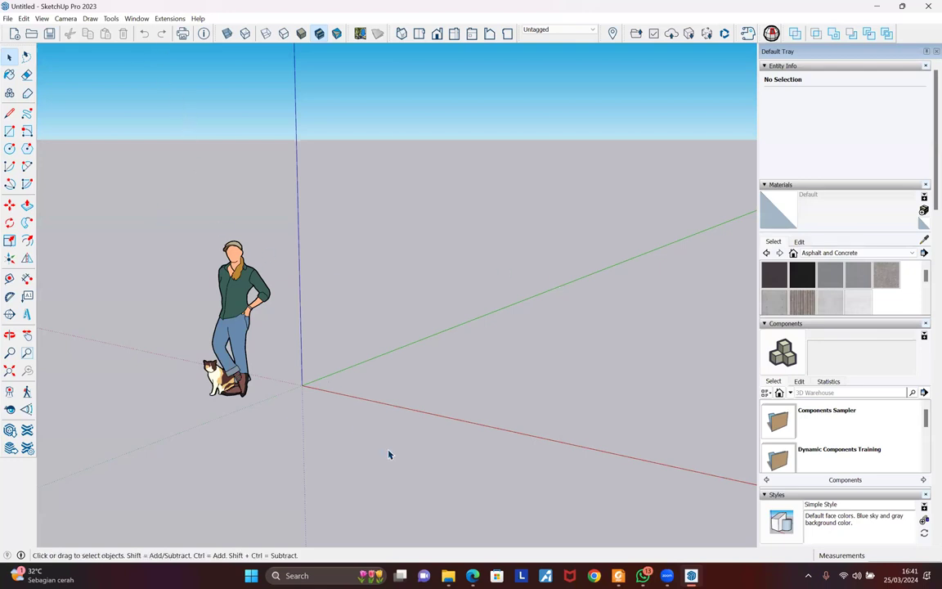
Switch to File Explorer and examine the extension installers in the Extension - Analysis folder, including the contents of the MBSDaylightForSketchupSetup archive
{"action": "mouse_move", "coordinate": [448, 576]}
{"action": "left_click", "coordinate": [412, 519]}
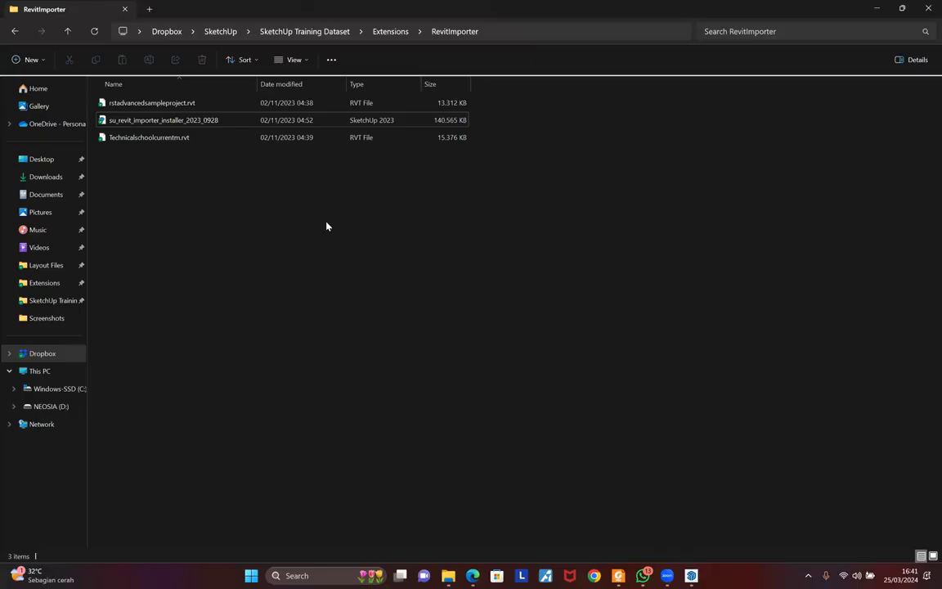
{"action": "left_click", "coordinate": [386, 31]}
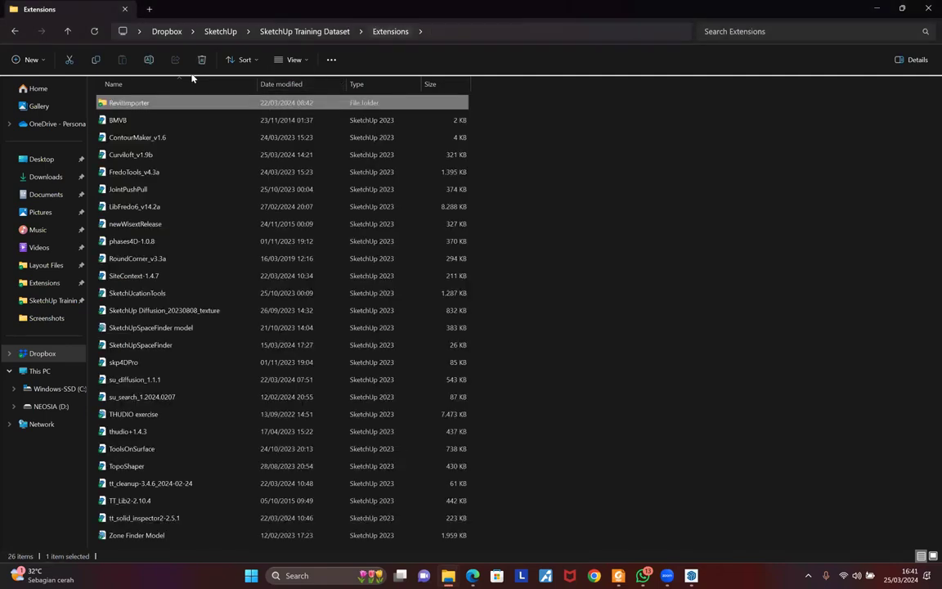
{"action": "left_click", "coordinate": [315, 33]}
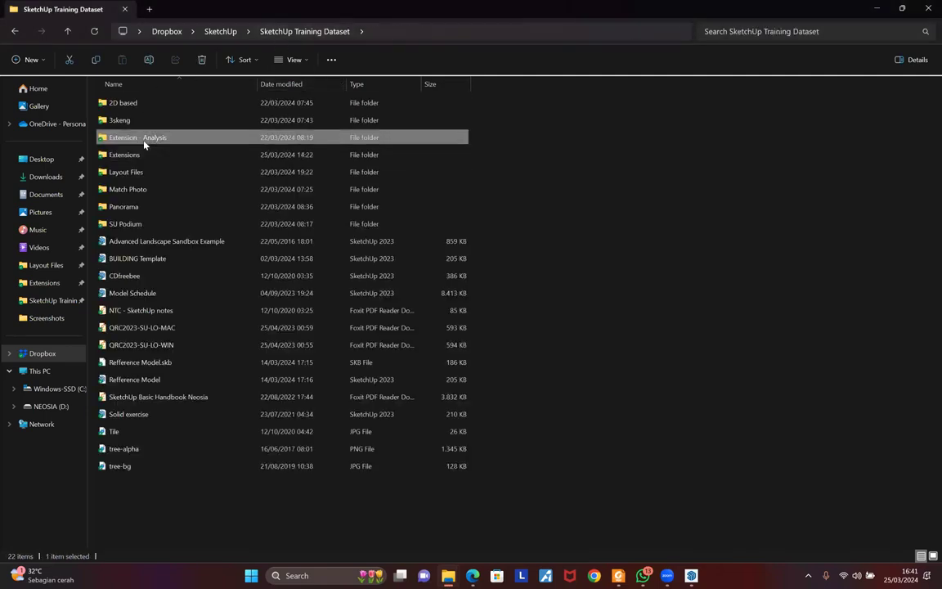
{"action": "double_click", "coordinate": [140, 137]}
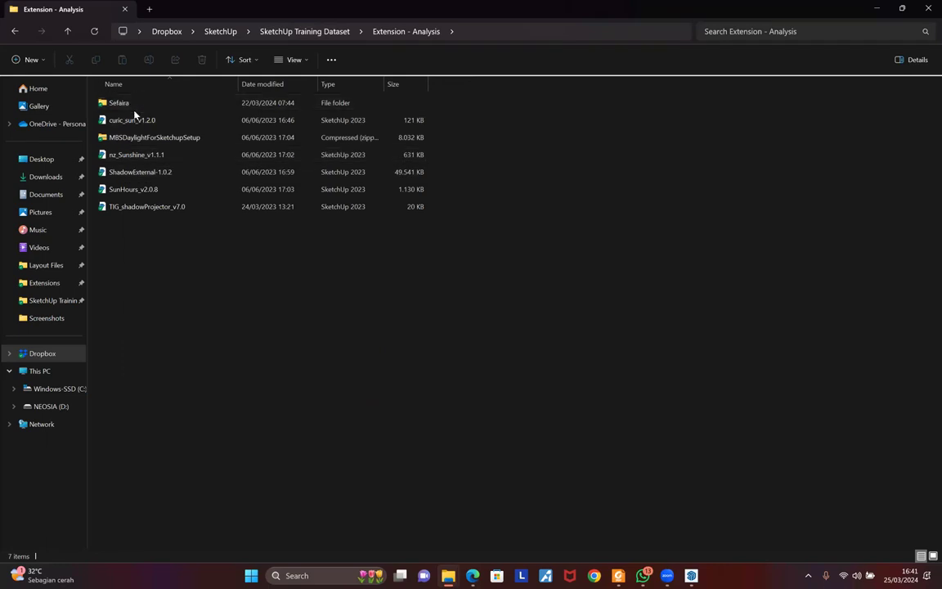
{"action": "double_click", "coordinate": [164, 138]}
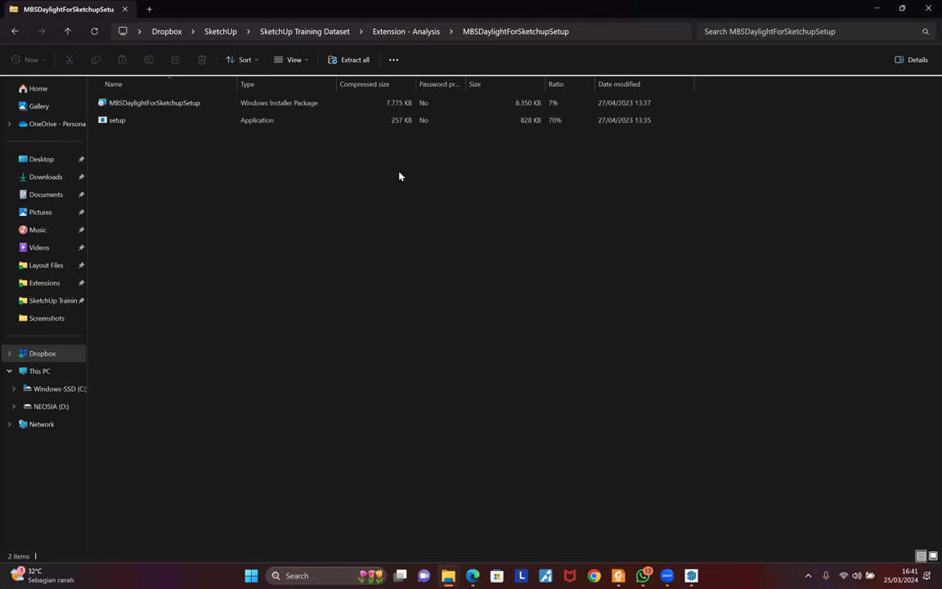
{"action": "left_click", "coordinate": [431, 38]}
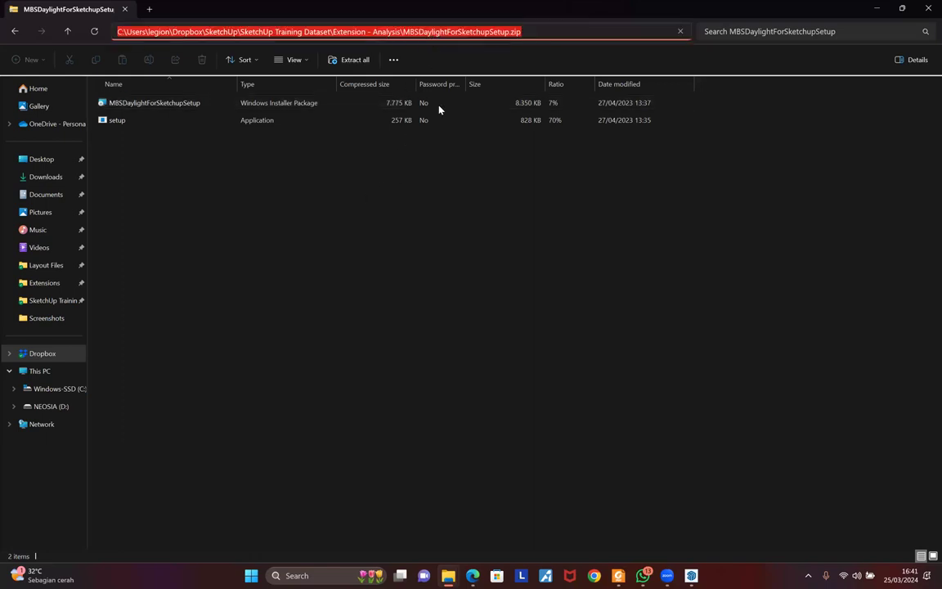
{"action": "key", "text": "Escape"}
{"action": "left_click", "coordinate": [412, 36]}
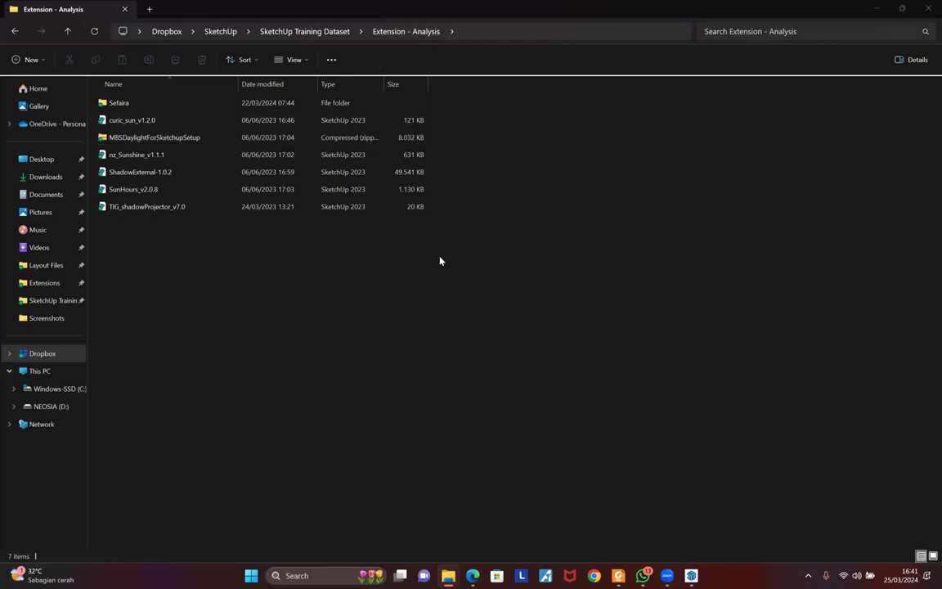
Switch back to SketchUp and install the Sefaira extension from the Sefaira folder inside Extension - Analysis using Extension Manager
{"action": "key", "text": "alt+Tab"}
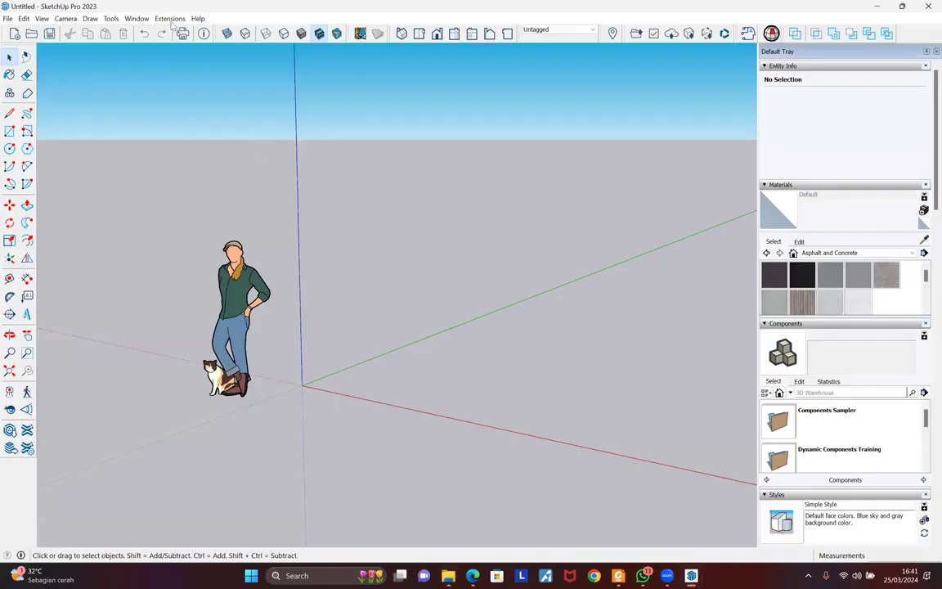
{"action": "left_click", "coordinate": [170, 18]}
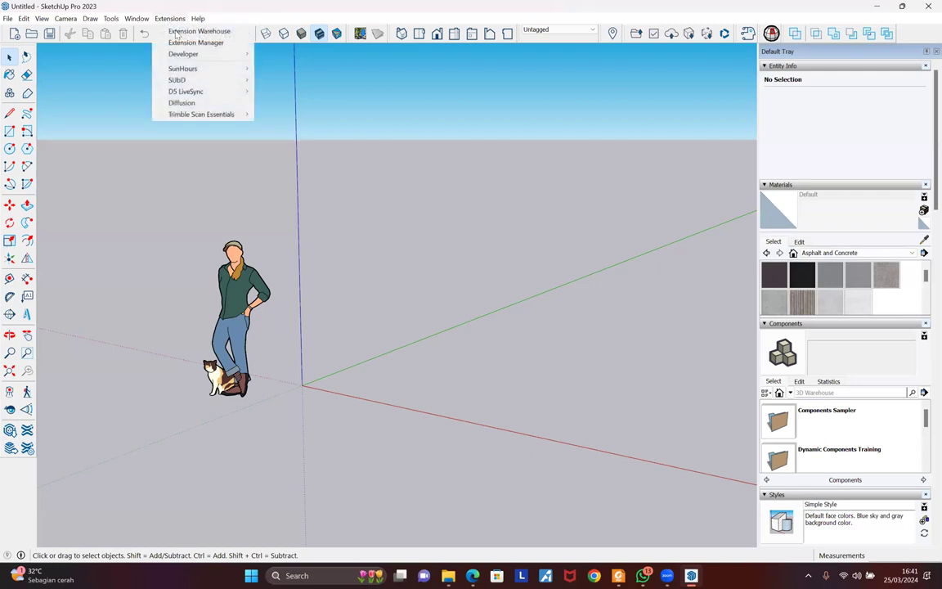
{"action": "left_click", "coordinate": [170, 43]}
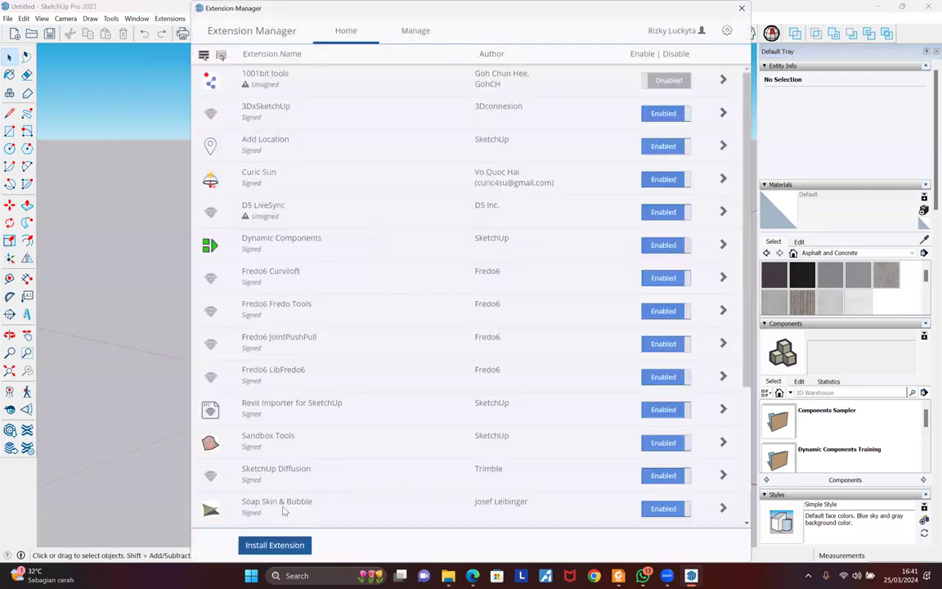
{"action": "scroll", "coordinate": [274, 427], "scroll_direction": "down", "scroll_amount": 3}
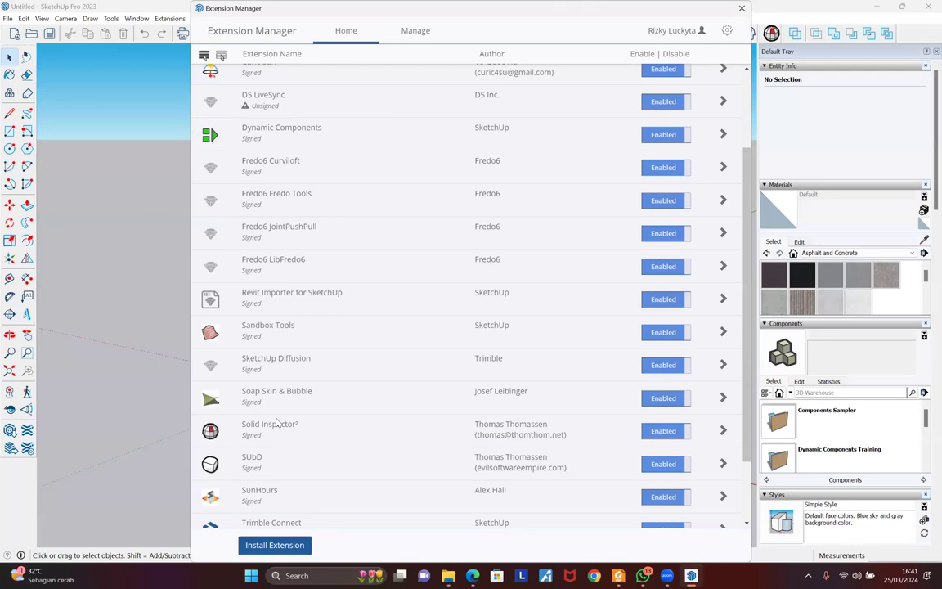
{"action": "left_click", "coordinate": [274, 545]}
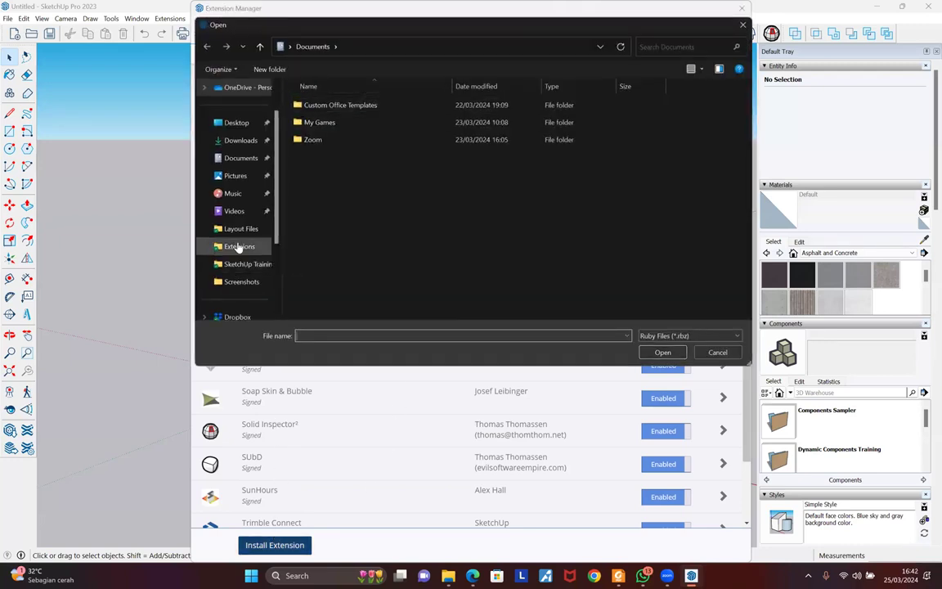
{"action": "left_click", "coordinate": [239, 246]}
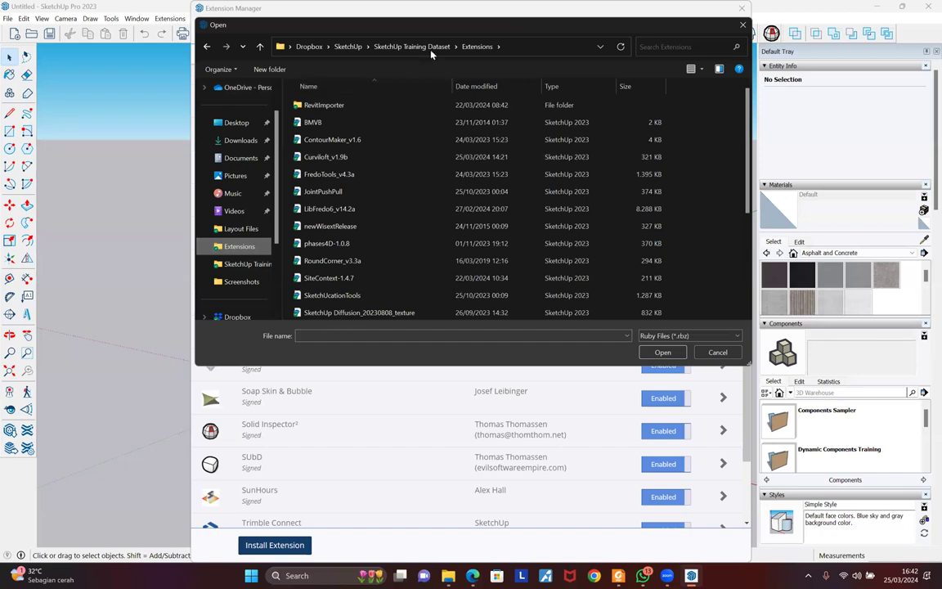
{"action": "left_click", "coordinate": [387, 46]}
{"action": "double_click", "coordinate": [322, 139]}
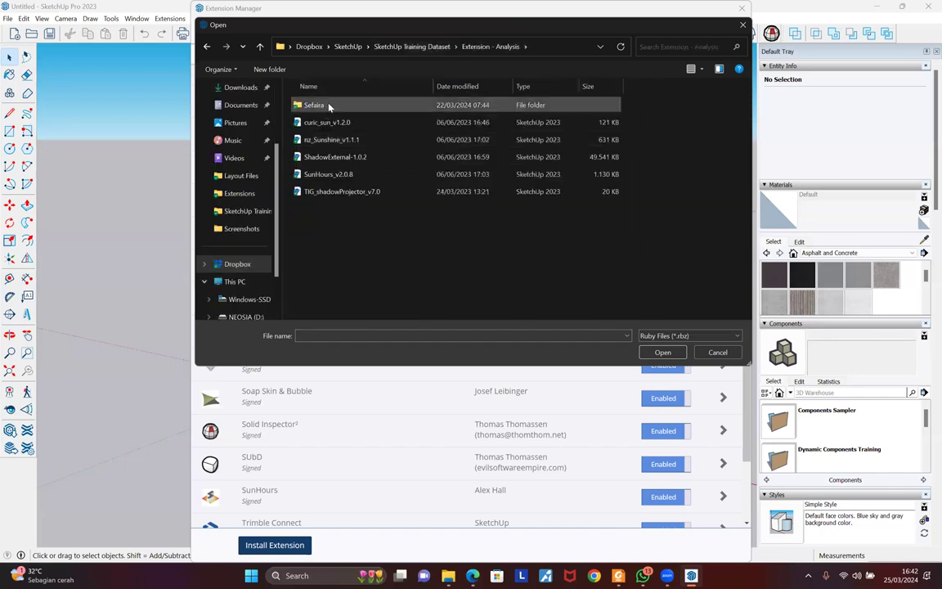
{"action": "double_click", "coordinate": [329, 106]}
{"action": "double_click", "coordinate": [329, 106]}
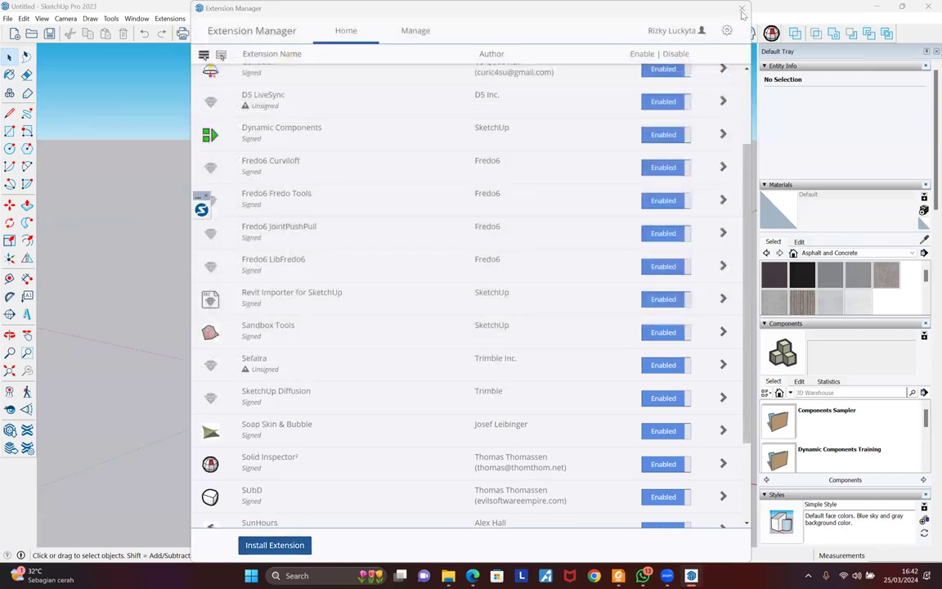
Open the Sefaira plugin window and shrink it to a narrow panel over the modeling area
{"action": "left_click", "coordinate": [202, 210]}
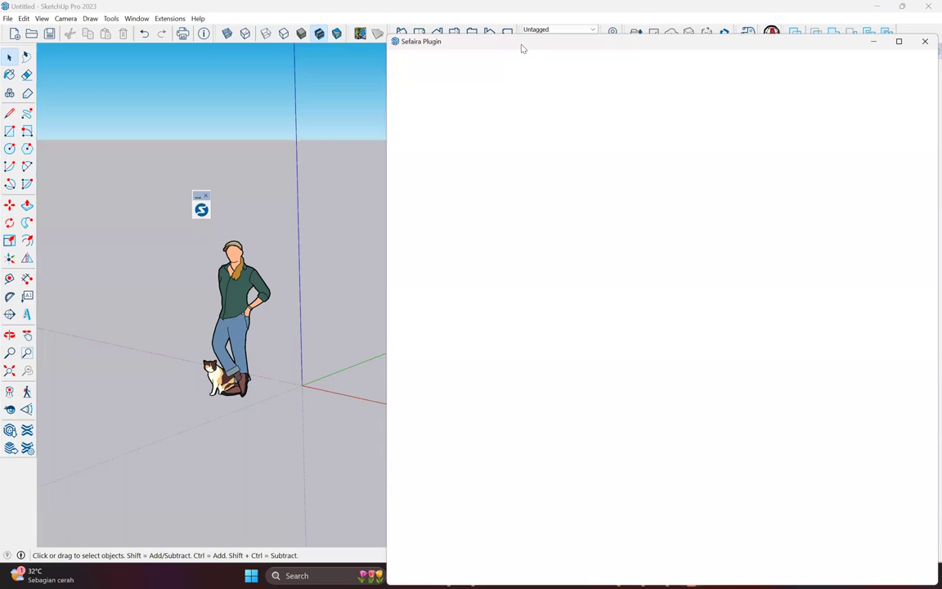
{"action": "left_click_drag", "start_coordinate": [521, 48], "coordinate": [468, 46]}
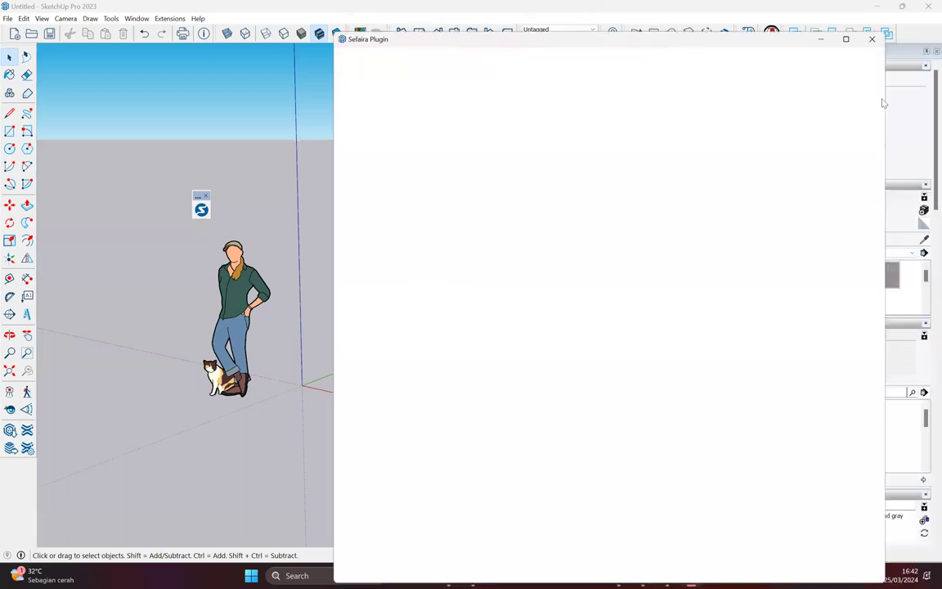
{"action": "left_click_drag", "start_coordinate": [883, 103], "coordinate": [530, 139]}
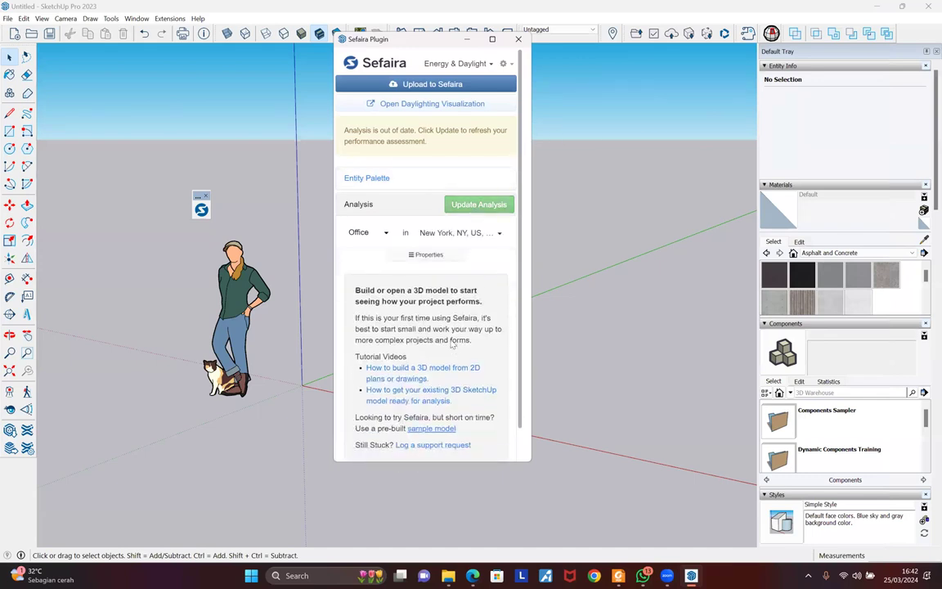
Look through the Sefaira plugin's getting-started notes and open the link to its pre-built sample model
{"action": "scroll", "coordinate": [442, 322], "scroll_direction": "down", "scroll_amount": 1}
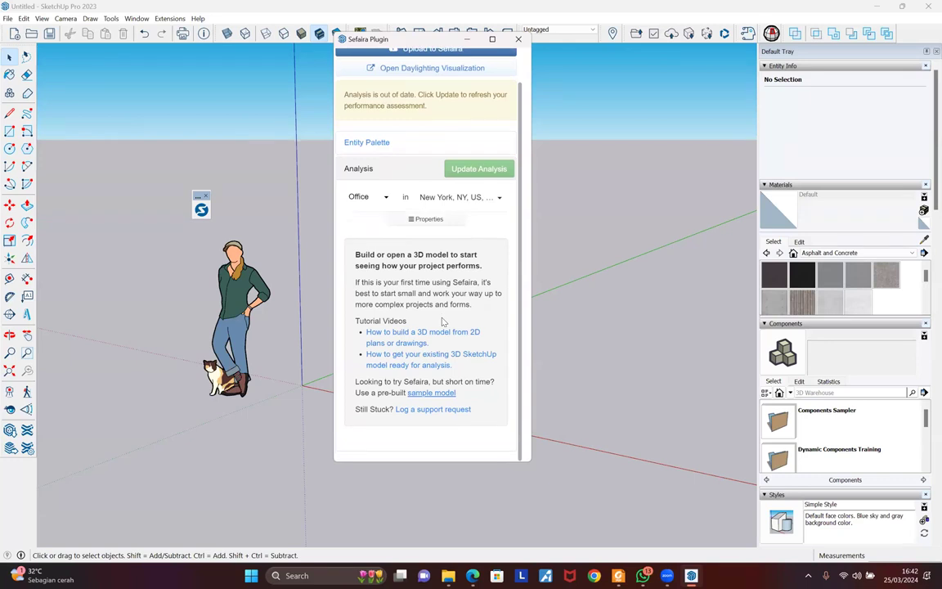
{"action": "scroll", "coordinate": [442, 322], "scroll_direction": "up", "scroll_amount": 1}
{"action": "scroll", "coordinate": [442, 322], "scroll_direction": "down", "scroll_amount": 1}
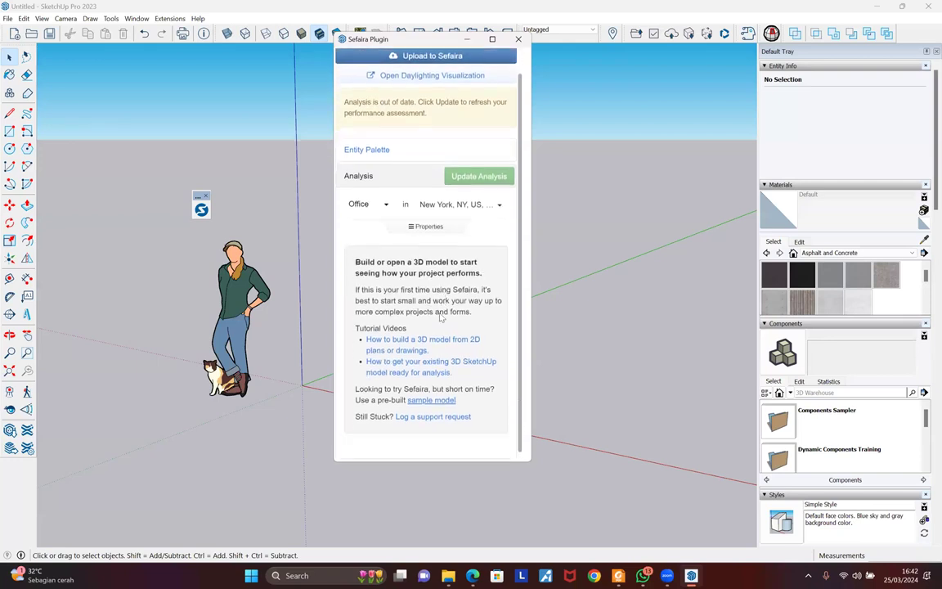
{"action": "left_click", "coordinate": [431, 393]}
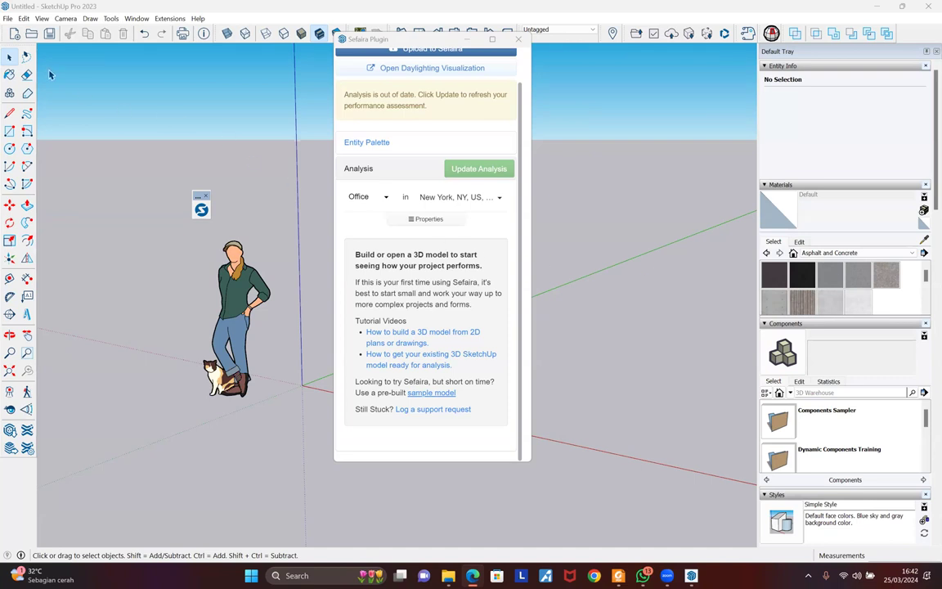
Open the Sefaira Sample SKP Model file from the Sefaira folder inside Extension - Analysis
{"action": "left_click", "coordinate": [31, 35]}
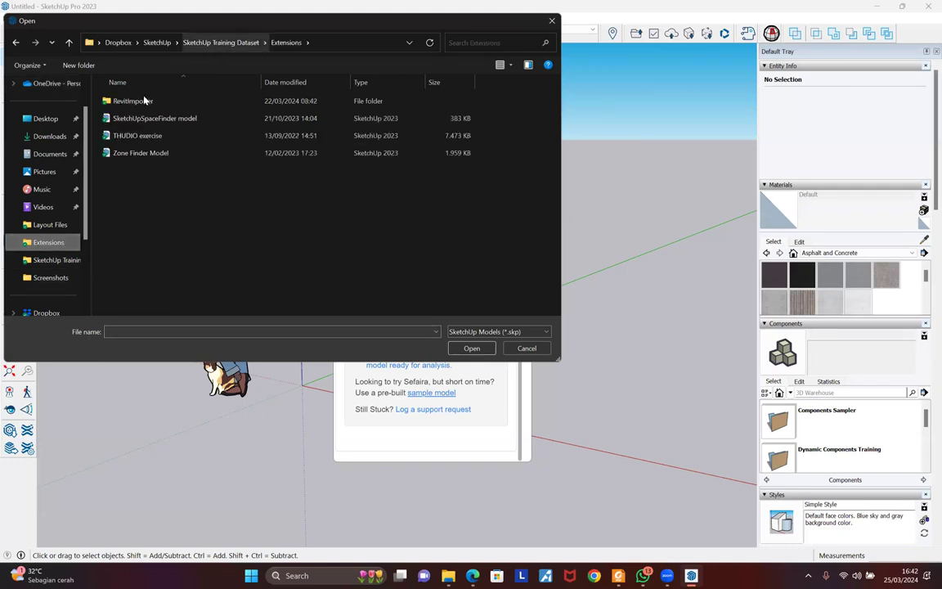
{"action": "key", "text": "alt+Up"}
{"action": "double_click", "coordinate": [130, 131]}
{"action": "double_click", "coordinate": [135, 102]}
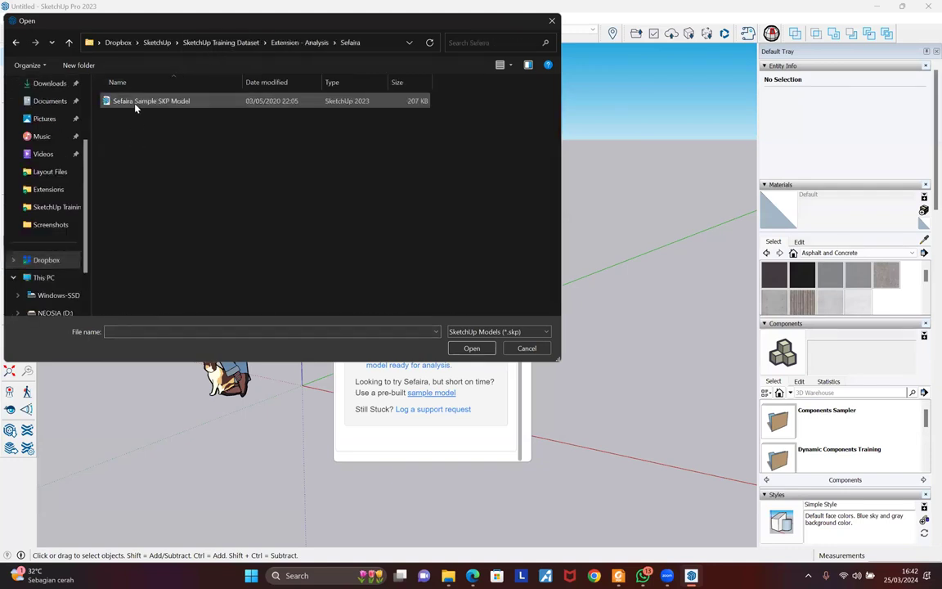
{"action": "double_click", "coordinate": [135, 103]}
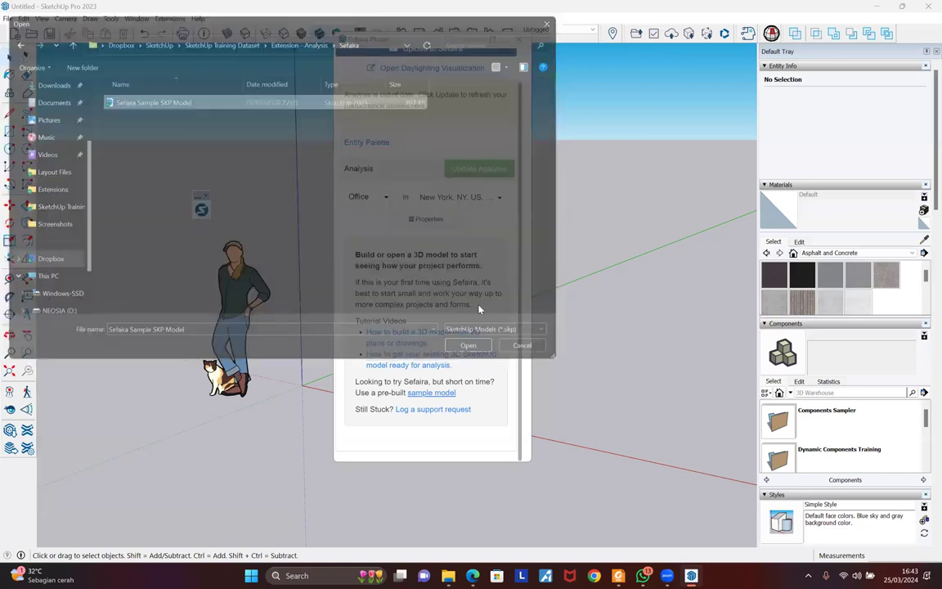
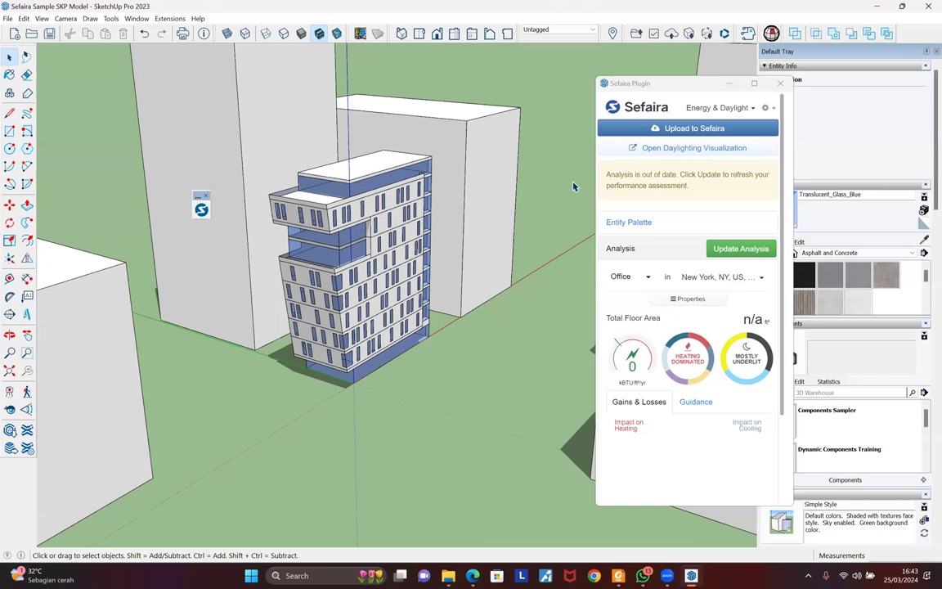
Examine the sample building's massing and façade among the surrounding context blocks, picking a lower-storey wall face to see how it is modelled
{"action": "mouse_move", "coordinate": [339, 203]}
{"action": "middle_mouse_down"}
{"action": "mouse_move", "coordinate": [393, 221]}
{"action": "mouse_move", "coordinate": [351, 205]}
{"action": "mouse_move", "coordinate": [345, 214]}
{"action": "middle_mouse_up"}
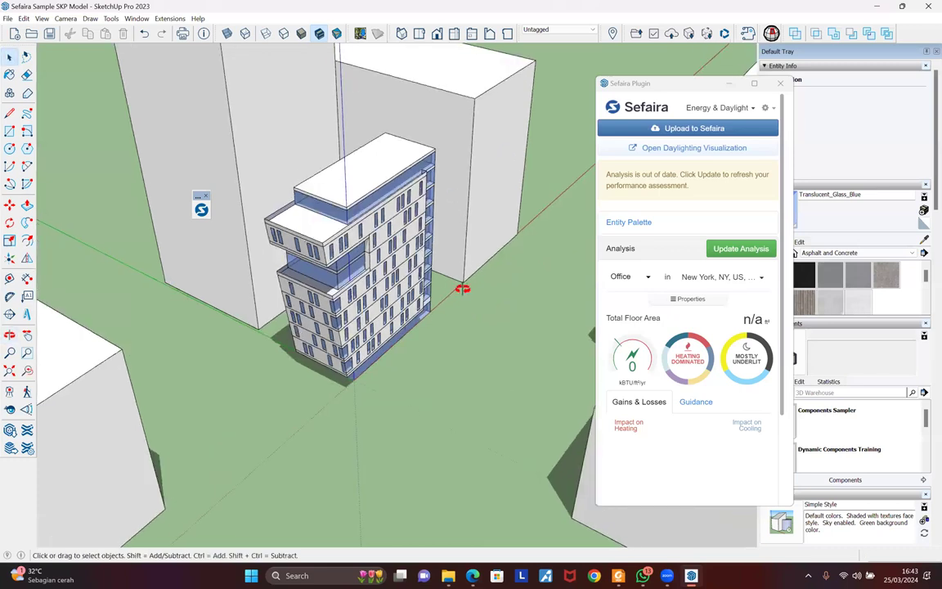
{"action": "scroll", "coordinate": [308, 280], "scroll_direction": "up", "scroll_amount": 3}
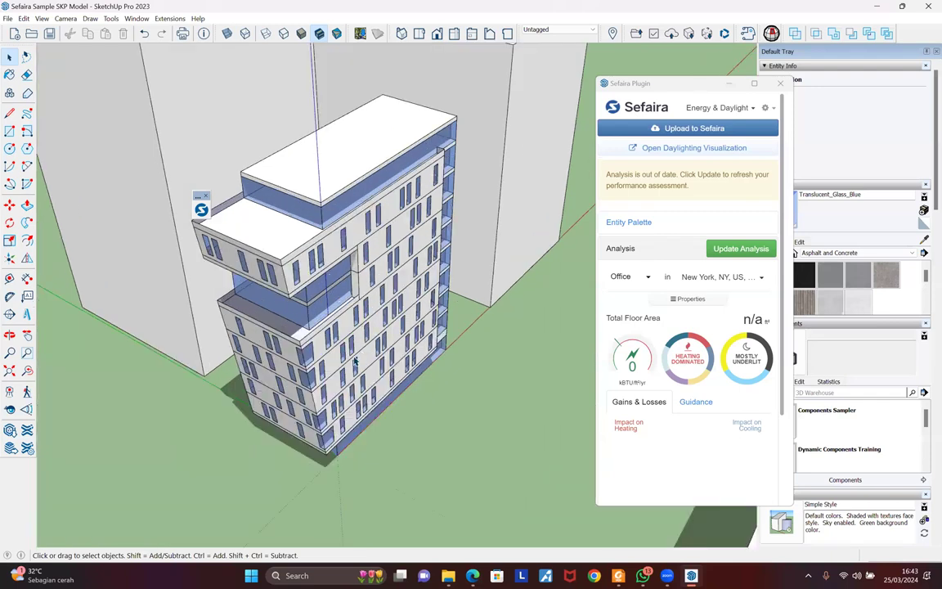
{"action": "middle_click_drag", "start_coordinate": [354, 358], "coordinate": [395, 306]}
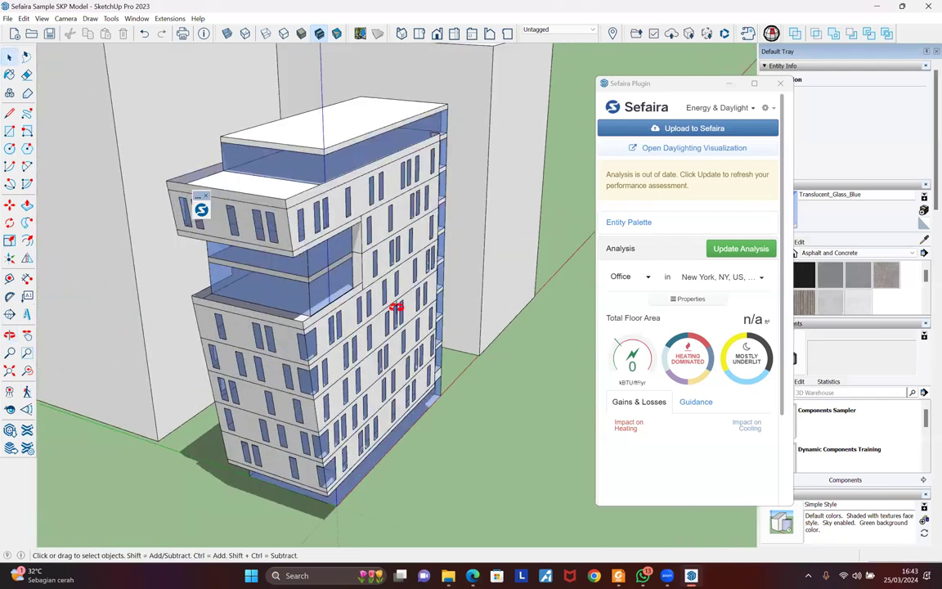
{"action": "scroll", "coordinate": [398, 274], "scroll_direction": "up", "scroll_amount": 3}
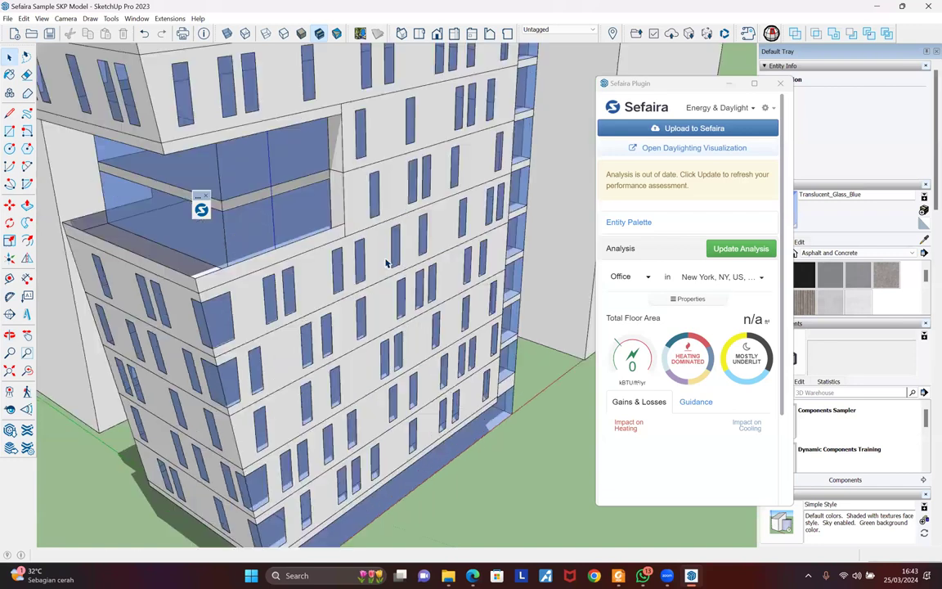
{"action": "scroll", "coordinate": [367, 310], "scroll_direction": "down", "scroll_amount": 3}
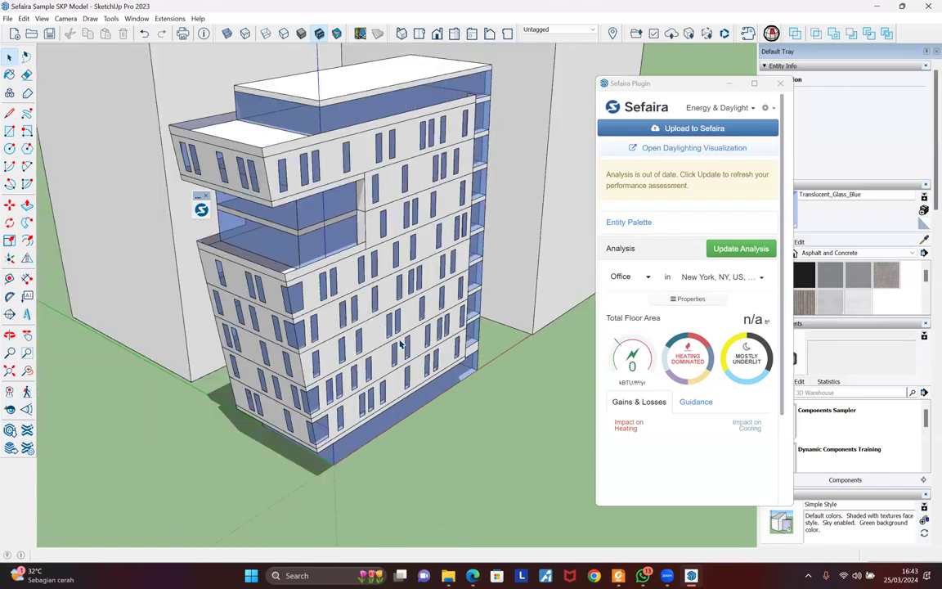
{"action": "left_click", "coordinate": [373, 304]}
{"action": "left_click", "coordinate": [420, 384]}
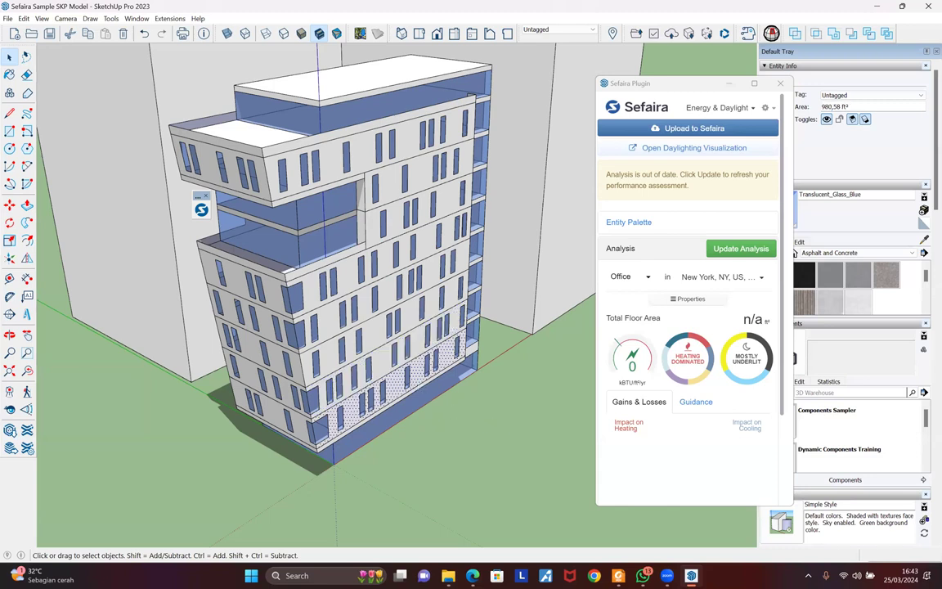
{"action": "left_click", "coordinate": [539, 408]}
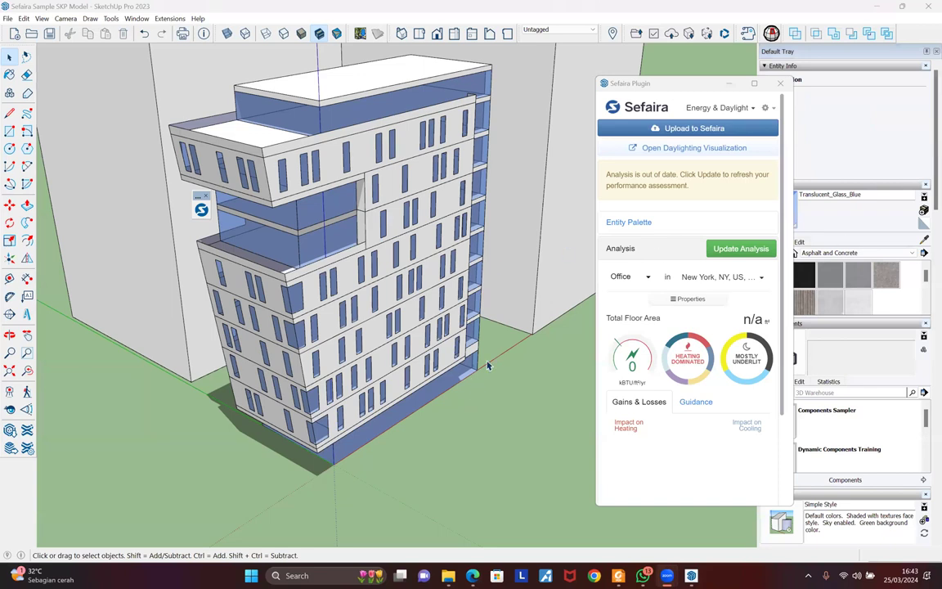
{"action": "scroll", "coordinate": [500, 342], "scroll_direction": "down", "scroll_amount": 5}
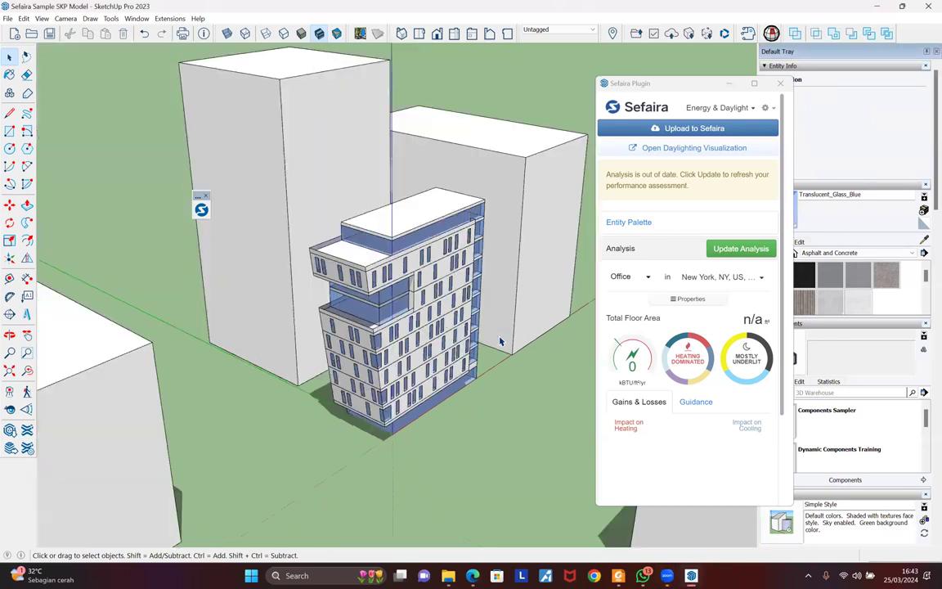
Move the Sefaira plugin window aside so that it no longer covers the modeling area
{"action": "left_click", "coordinate": [614, 79]}
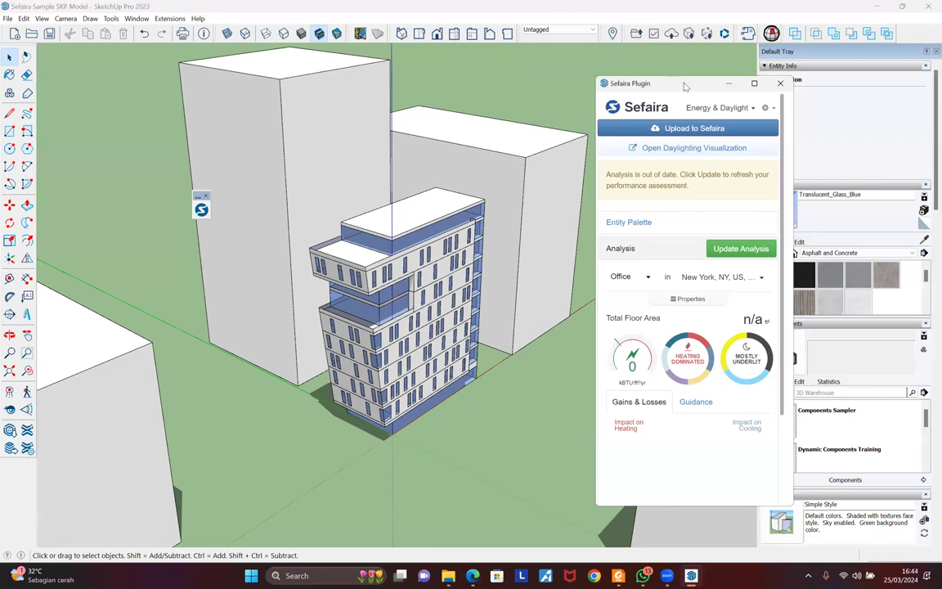
{"action": "left_click_drag", "start_coordinate": [660, 88], "coordinate": [772, 97]}
{"action": "left_click", "coordinate": [511, 387]}
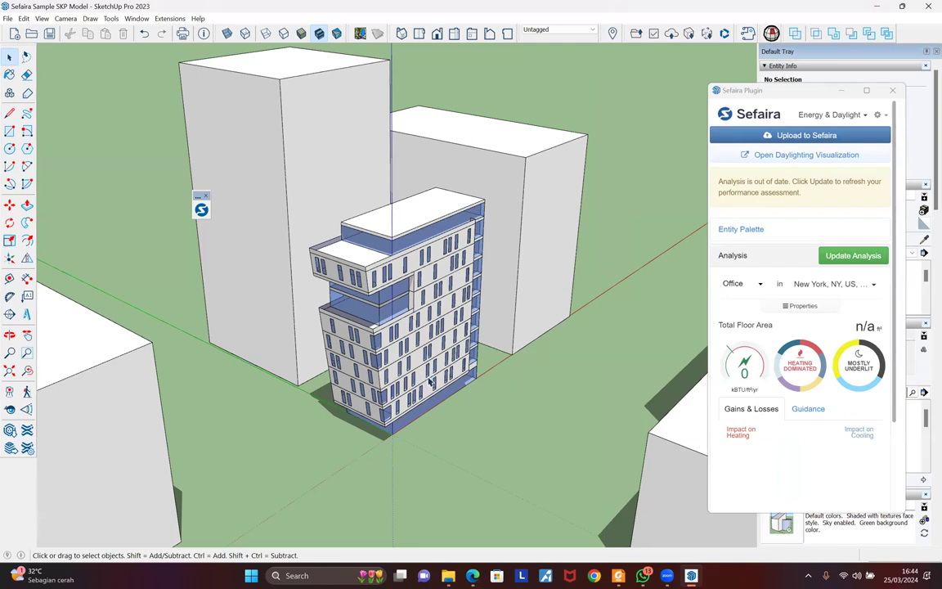
Select wall faces on different storeys of the long façade to check how each floor's surface is separated
{"action": "scroll", "coordinate": [416, 347], "scroll_direction": "up", "scroll_amount": 3}
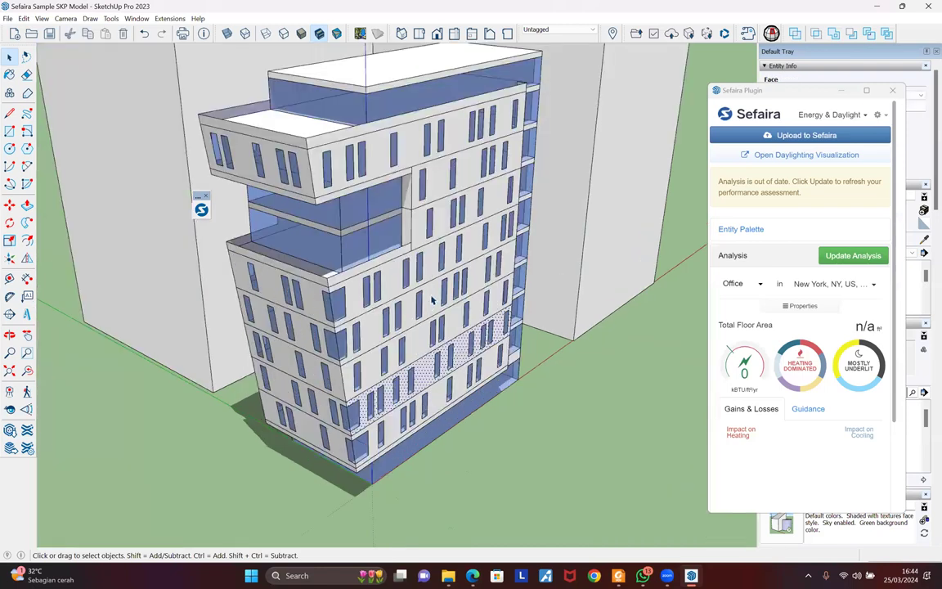
{"action": "left_click", "coordinate": [420, 304]}
{"action": "left_click", "coordinate": [445, 300]}
{"action": "left_click", "coordinate": [469, 334]}
{"action": "left_click", "coordinate": [516, 432]}
{"action": "left_click", "coordinate": [468, 250]}
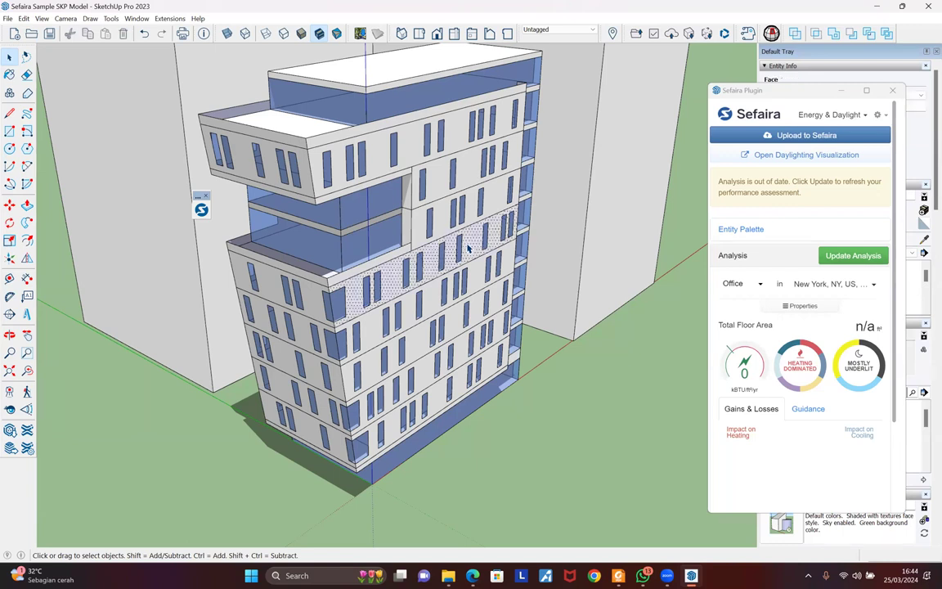
{"action": "left_click", "coordinate": [491, 200]}
Bring the Shadows and Scenes settings into view in the tray, keeping the plugin window clear of them
{"action": "left_click", "coordinate": [925, 65]}
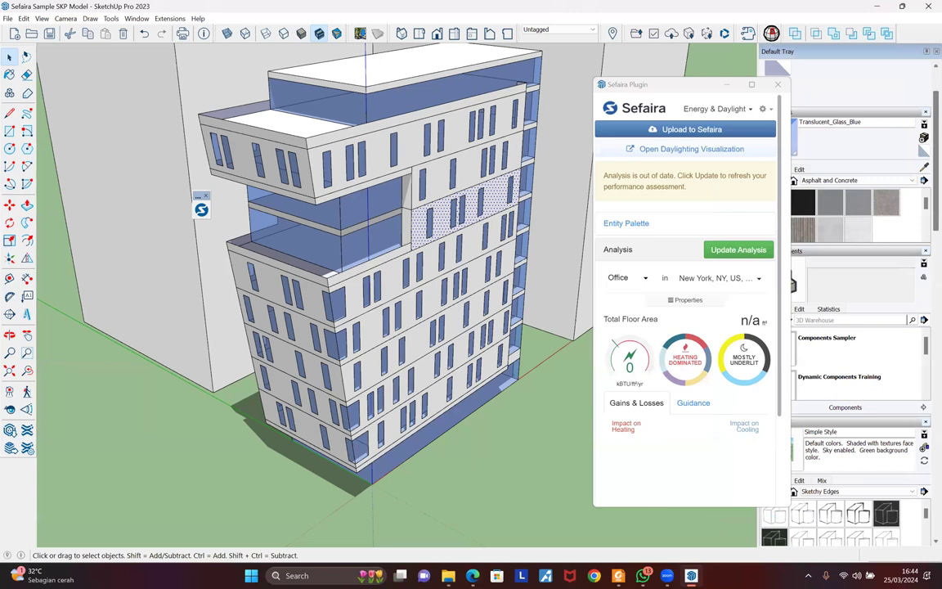
{"action": "scroll", "coordinate": [850, 245], "scroll_direction": "down", "scroll_amount": 5}
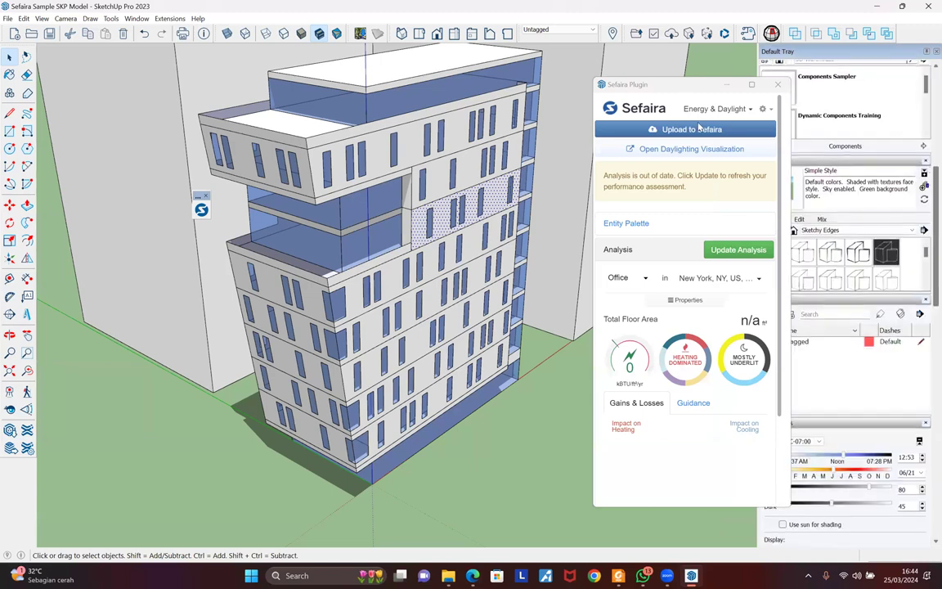
{"action": "scroll", "coordinate": [926, 368], "scroll_direction": "down", "scroll_amount": 5}
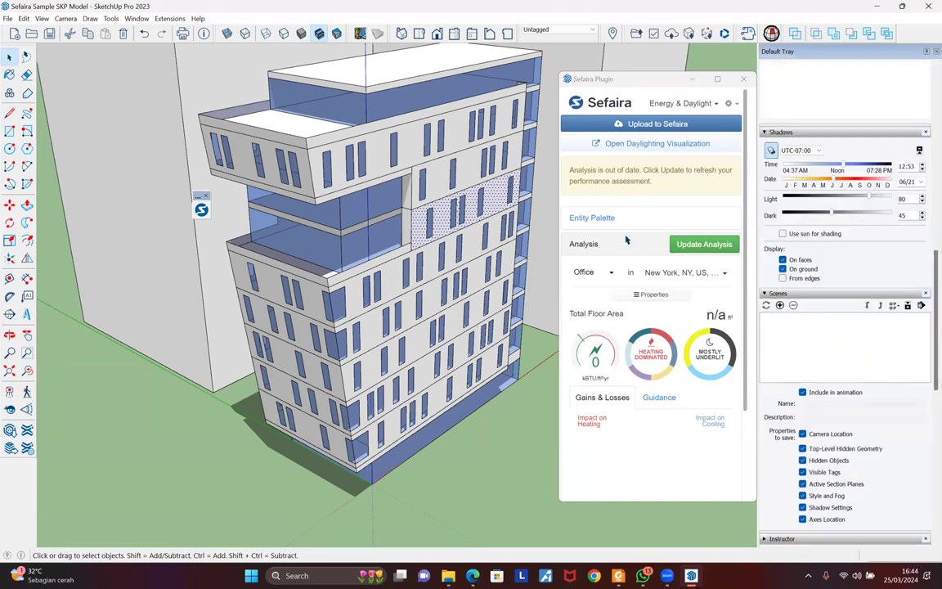
Inspect the building's windows and the lowest storey's wall face above the glazed ground-floor base
{"action": "scroll", "coordinate": [533, 312], "scroll_direction": "down", "scroll_amount": 3}
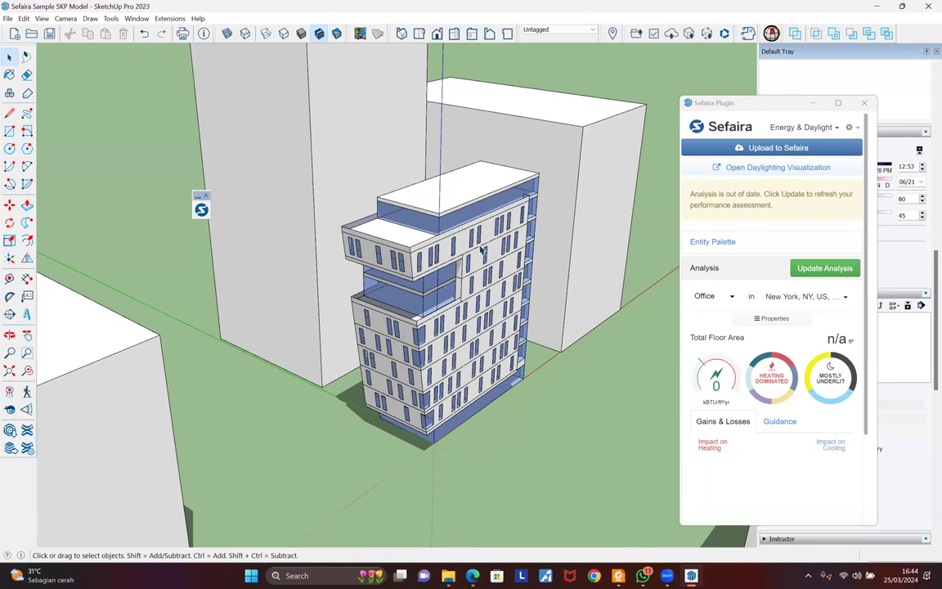
{"action": "scroll", "coordinate": [503, 229], "scroll_direction": "up", "scroll_amount": 3}
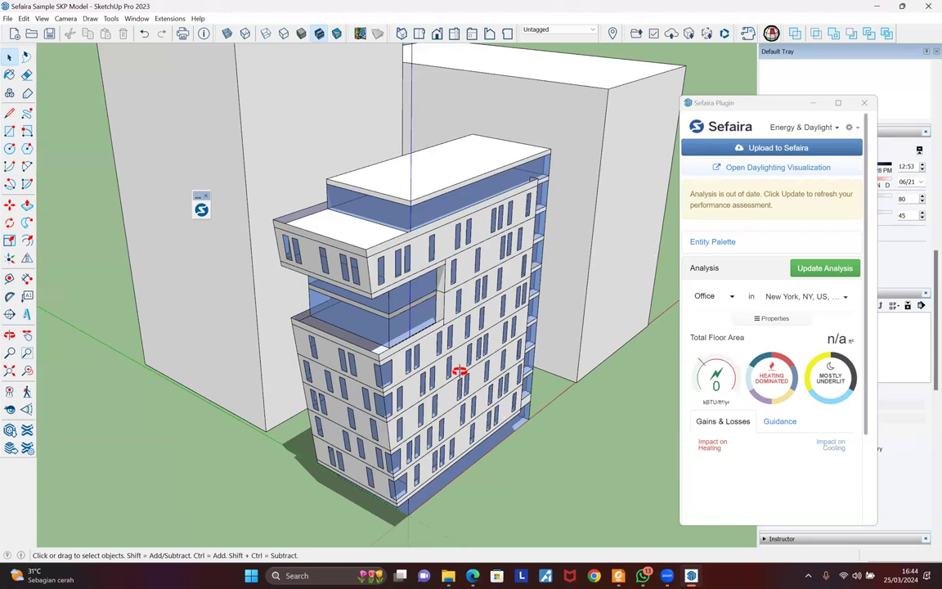
{"action": "middle_click_drag", "start_coordinate": [449, 478], "coordinate": [500, 470]}
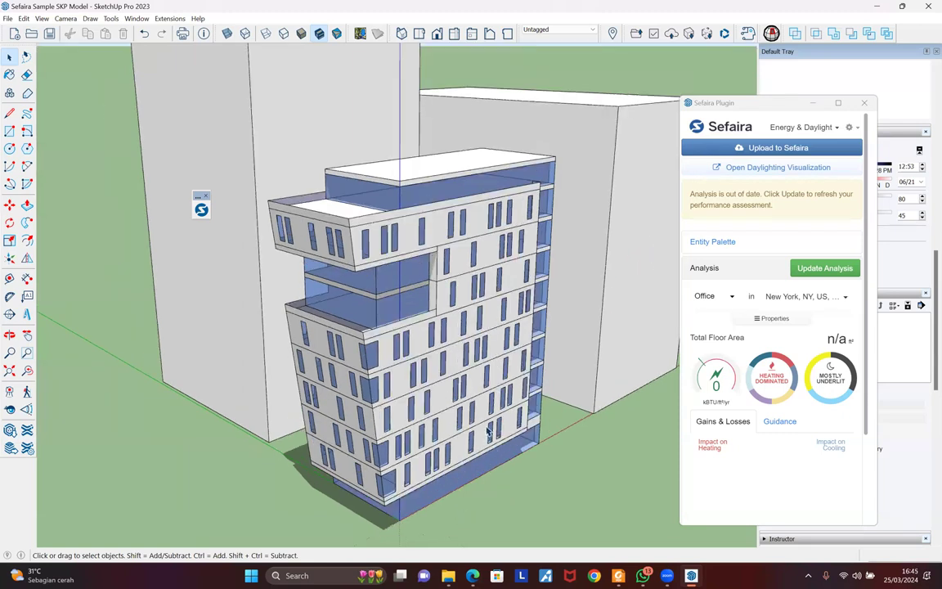
{"action": "scroll", "coordinate": [484, 416], "scroll_direction": "up", "scroll_amount": 5}
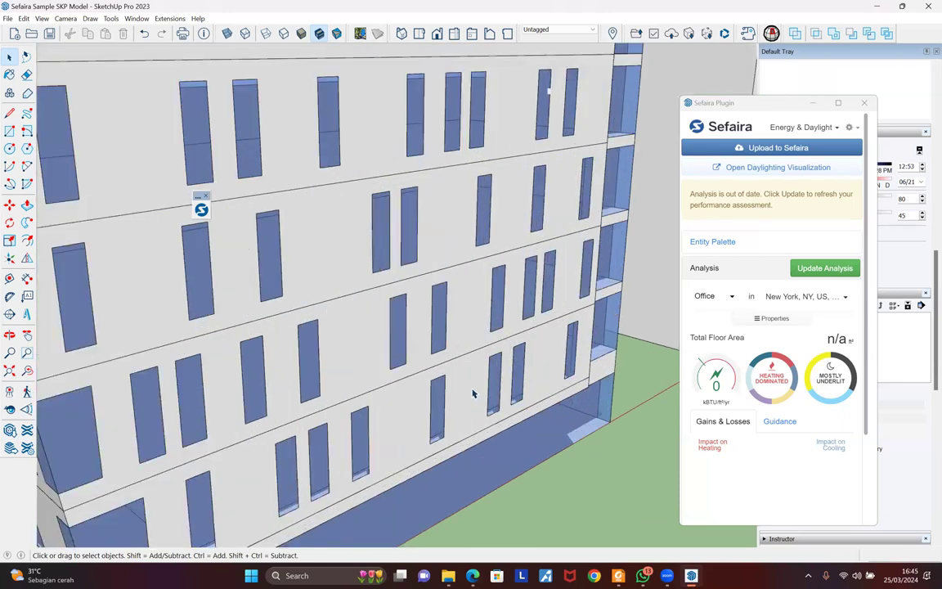
{"action": "scroll", "coordinate": [474, 409], "scroll_direction": "down", "scroll_amount": 5}
{"action": "left_click", "coordinate": [476, 431]}
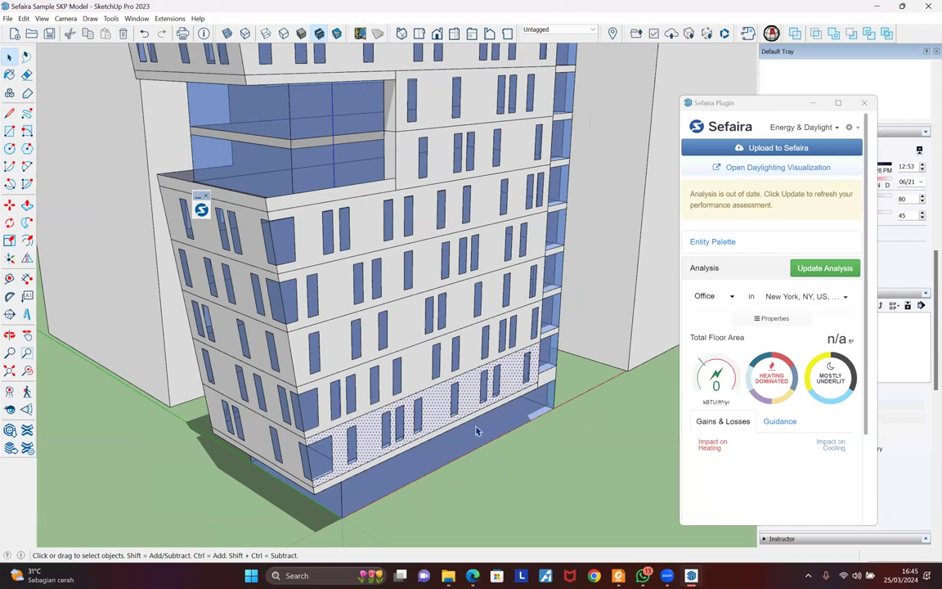
{"action": "left_click", "coordinate": [470, 415]}
{"action": "left_click", "coordinate": [399, 446]}
Place a section plane named Section 1 with symbol 1 parallel to the long façade and move it into the building
{"action": "middle_click_drag", "start_coordinate": [446, 418], "coordinate": [483, 348]}
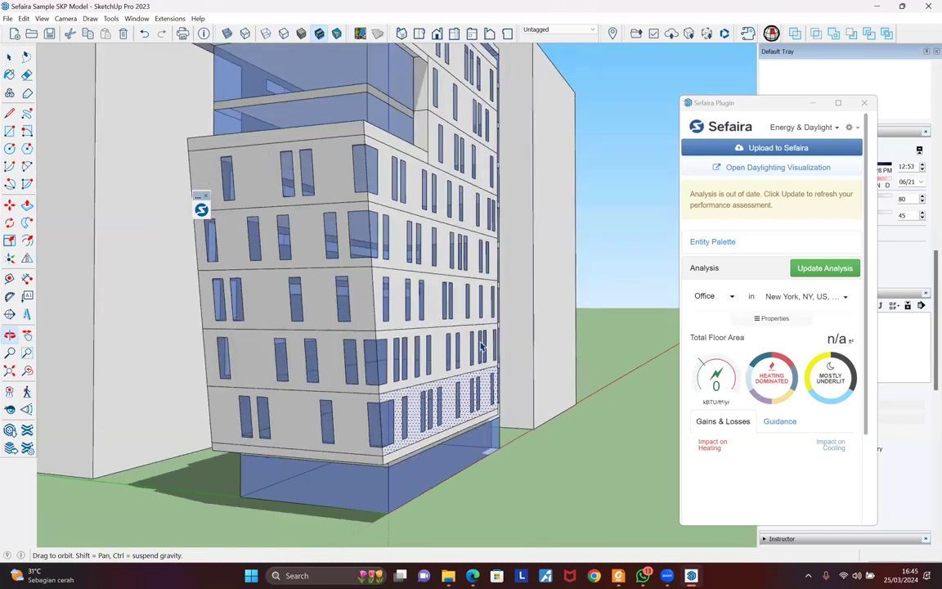
{"action": "middle_click_drag", "start_coordinate": [477, 80], "coordinate": [154, 353]}
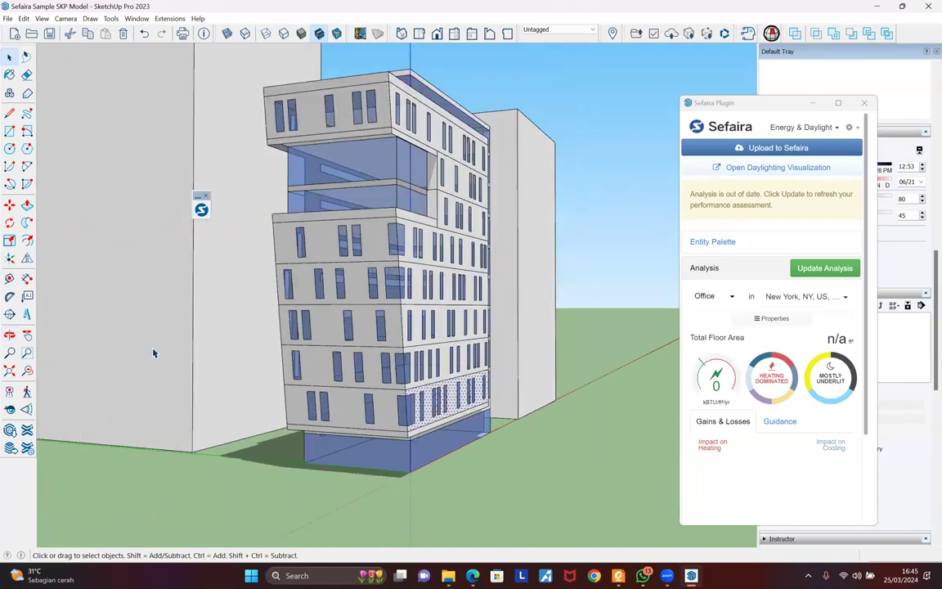
{"action": "key", "text": "ctrl+t"}
{"action": "left_click", "coordinate": [9, 314]}
{"action": "left_click", "coordinate": [585, 457]}
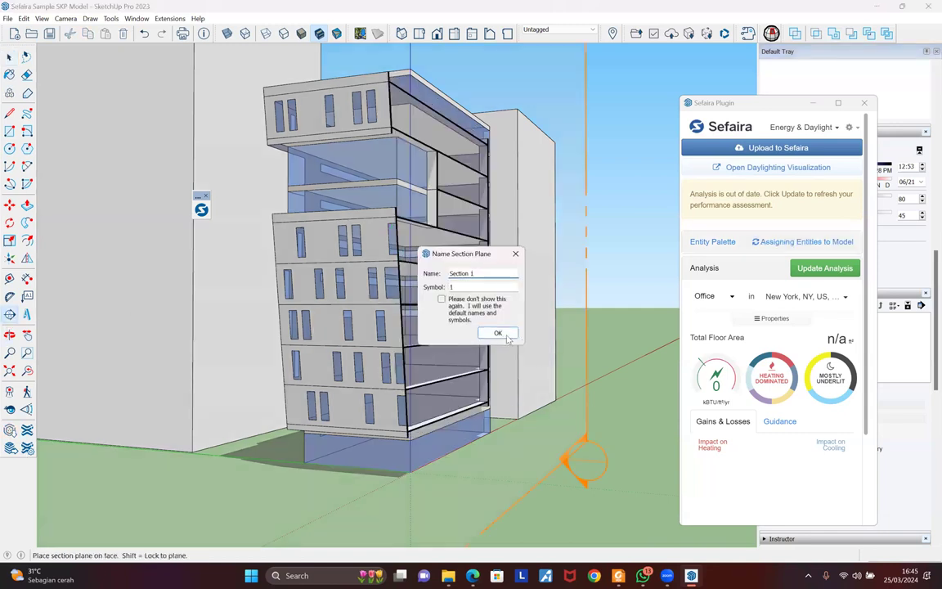
{"action": "key", "text": "Return"}
{"action": "key", "text": "m"}
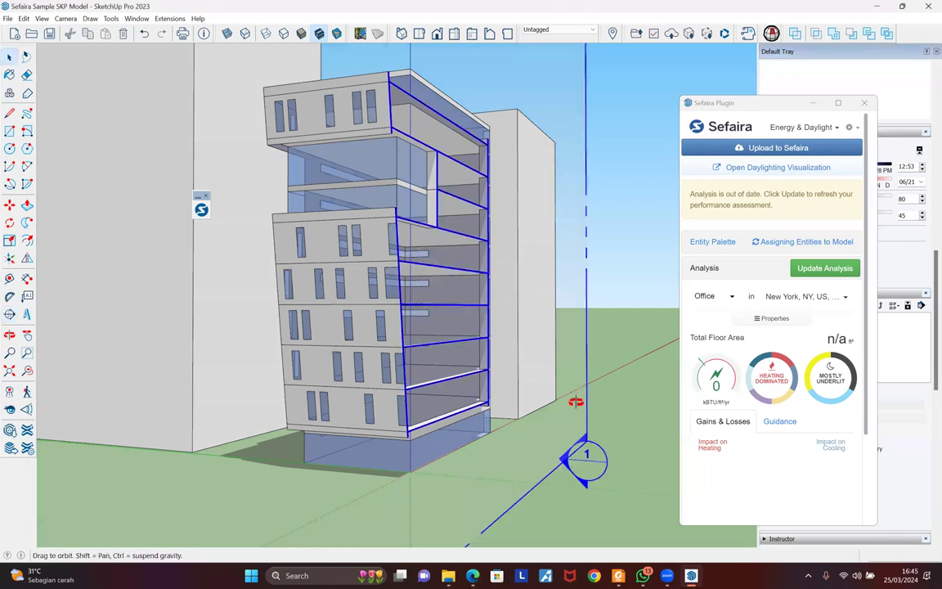
{"action": "left_click", "coordinate": [574, 395]}
{"action": "left_click", "coordinate": [351, 331]}
Look inside the sectioned building and check its floor slabs, interior walls and window faces by selecting individual surfaces
{"action": "scroll", "coordinate": [327, 367], "scroll_direction": "up", "scroll_amount": 5}
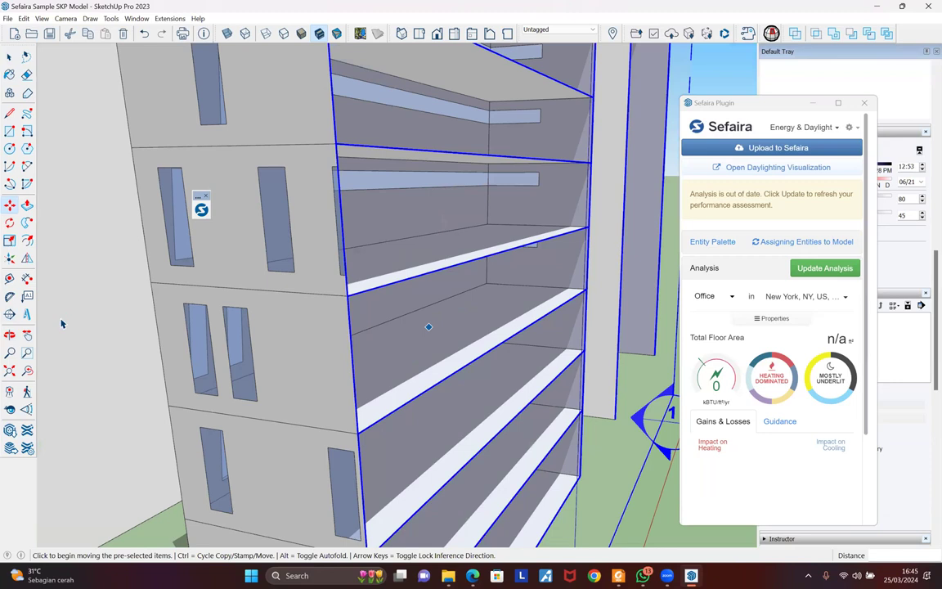
{"action": "key", "text": "space"}
{"action": "middle_click_drag", "start_coordinate": [166, 269], "coordinate": [544, 245]}
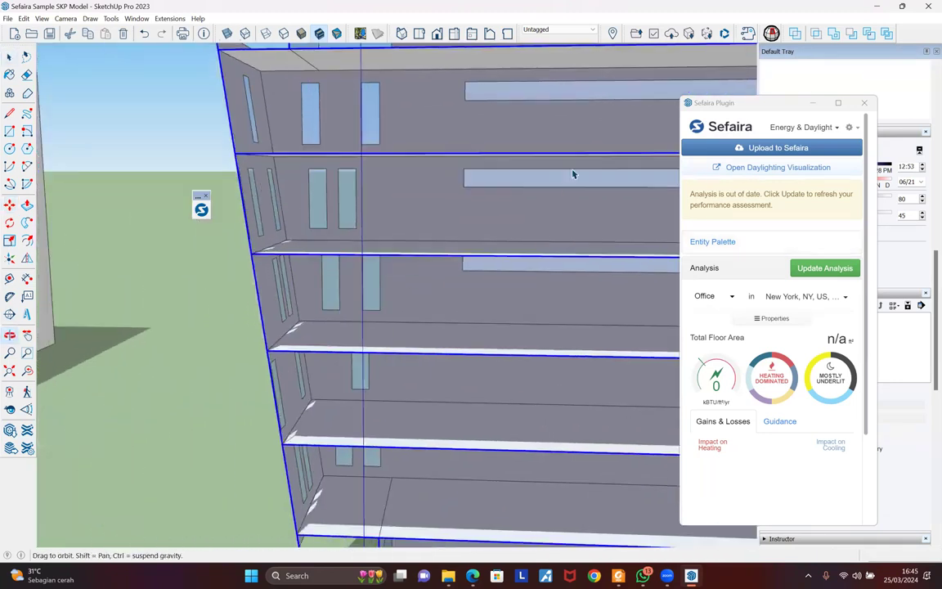
{"action": "scroll", "coordinate": [561, 164], "scroll_direction": "up", "scroll_amount": 3}
{"action": "middle_click_drag", "start_coordinate": [524, 164], "coordinate": [471, 239]}
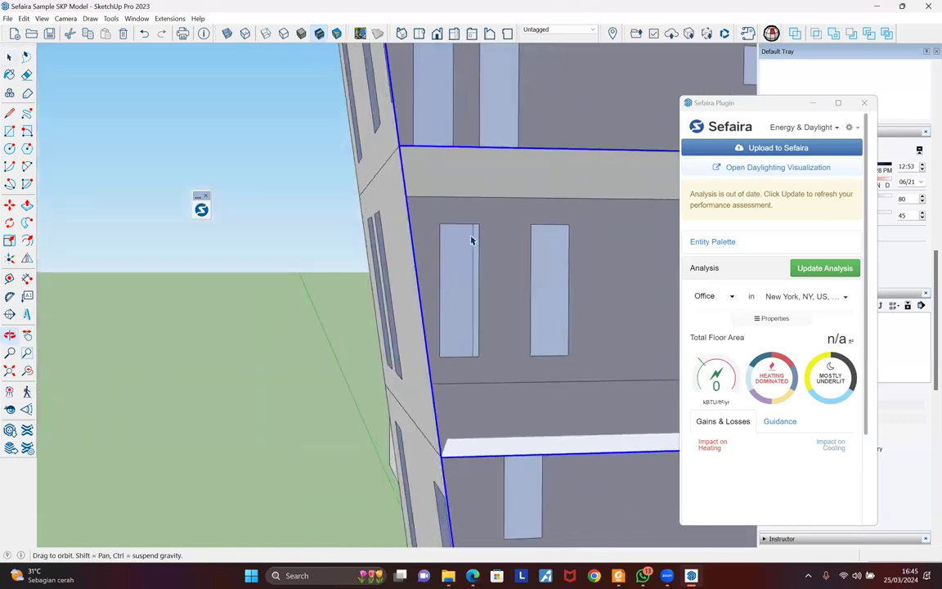
{"action": "scroll", "coordinate": [471, 240], "scroll_direction": "down", "scroll_amount": 2}
{"action": "middle_click_drag", "start_coordinate": [496, 404], "coordinate": [504, 174]}
{"action": "left_click", "coordinate": [540, 113]}
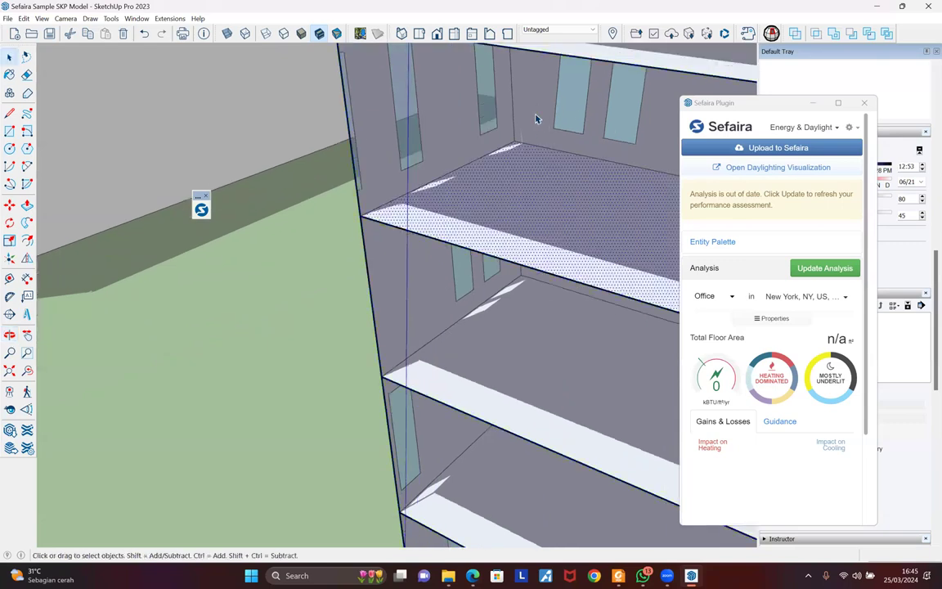
{"action": "left_click", "coordinate": [541, 133]}
{"action": "scroll", "coordinate": [572, 95], "scroll_direction": "down", "scroll_amount": 4}
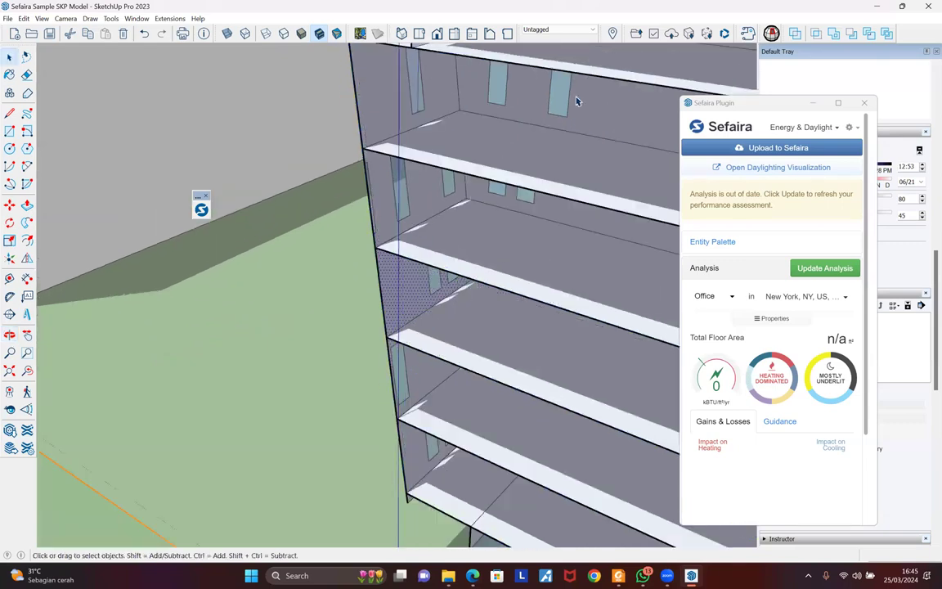
Examine the floors, slabs and windows exposed by the section cut, from the whole building to the selected upper floor slab
{"action": "scroll", "coordinate": [596, 151], "scroll_direction": "down", "scroll_amount": 3}
{"action": "scroll", "coordinate": [595, 151], "scroll_direction": "down", "scroll_amount": 1}
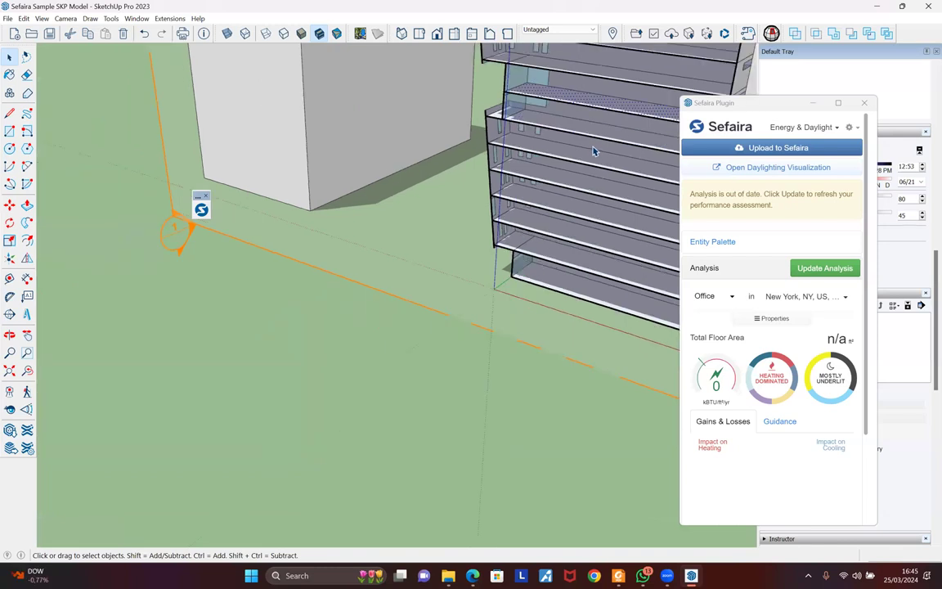
{"action": "middle_click_drag", "start_coordinate": [573, 151], "coordinate": [422, 178]}
{"action": "key", "text": "space"}
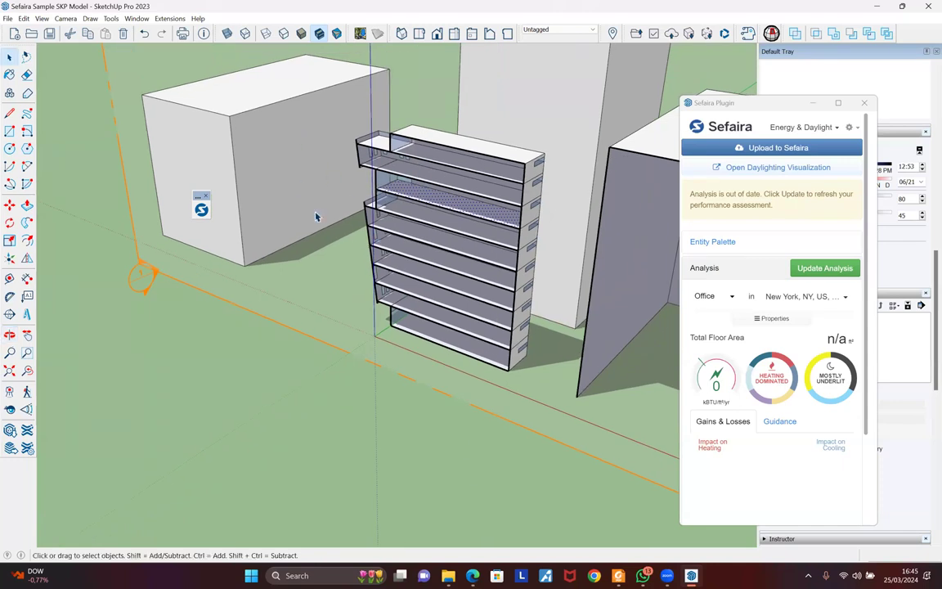
{"action": "scroll", "coordinate": [245, 200], "scroll_direction": "up", "scroll_amount": 2}
{"action": "scroll", "coordinate": [413, 213], "scroll_direction": "up", "scroll_amount": 6}
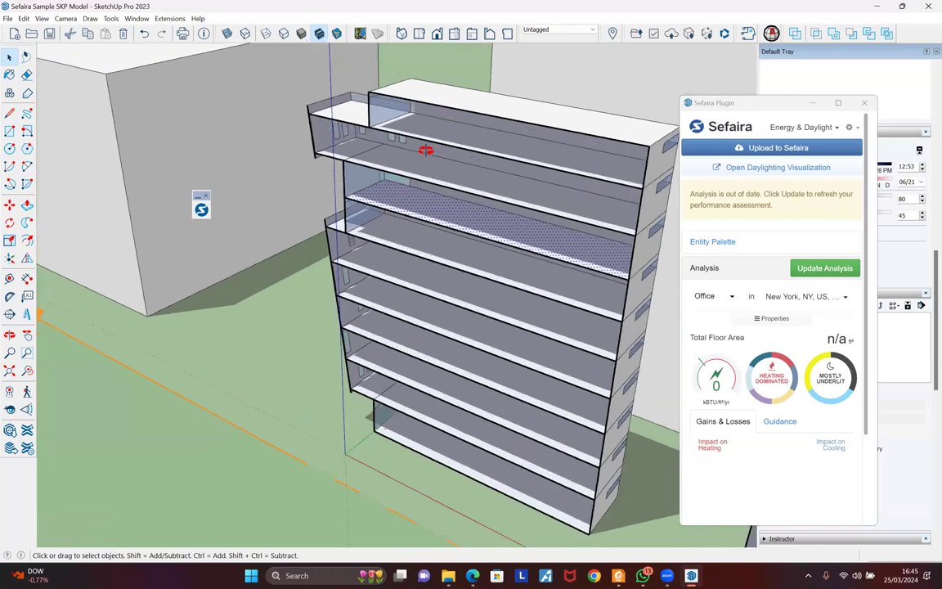
{"action": "scroll", "coordinate": [415, 223], "scroll_direction": "up", "scroll_amount": 2}
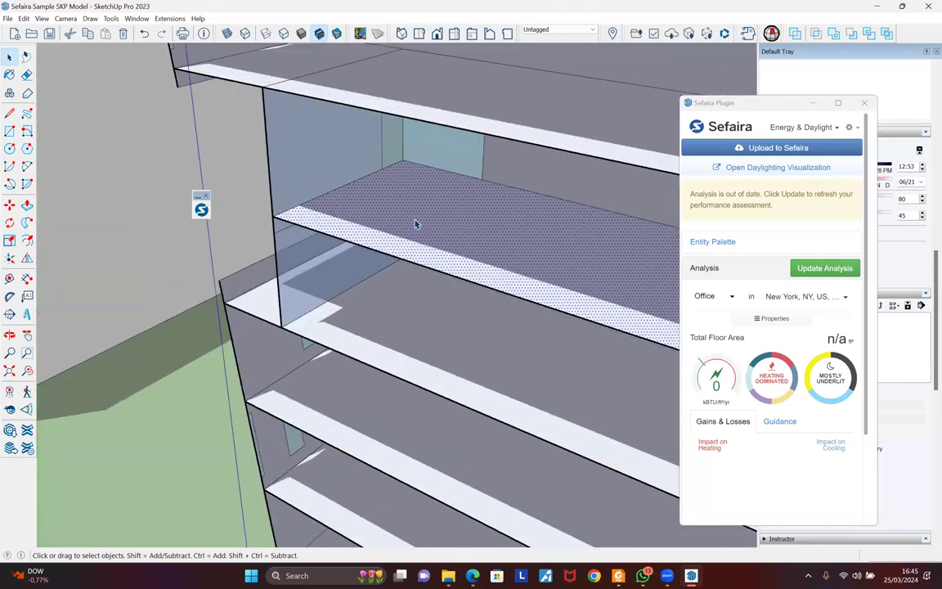
{"action": "scroll", "coordinate": [415, 224], "scroll_direction": "up", "scroll_amount": 5}
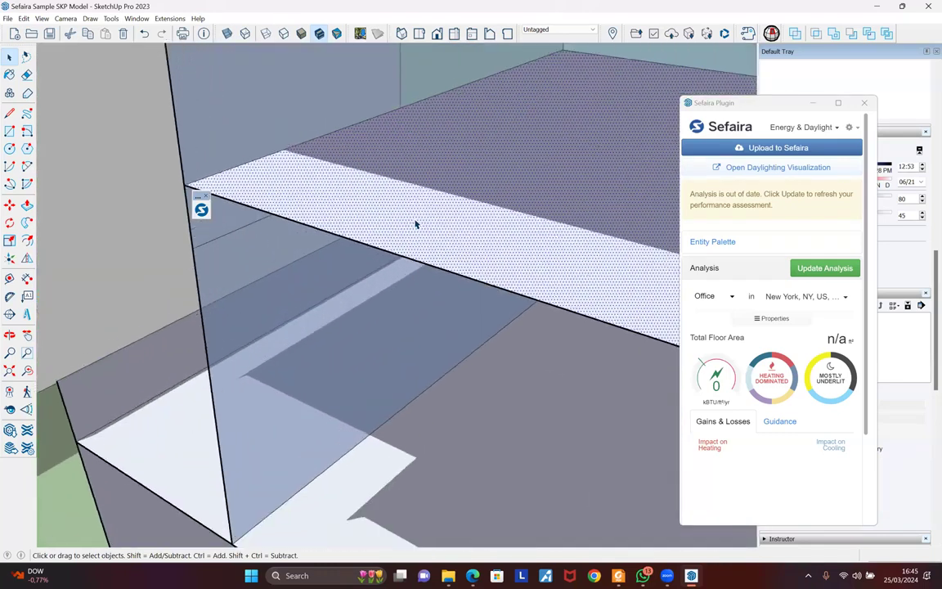
{"action": "scroll", "coordinate": [416, 224], "scroll_direction": "up", "scroll_amount": 3}
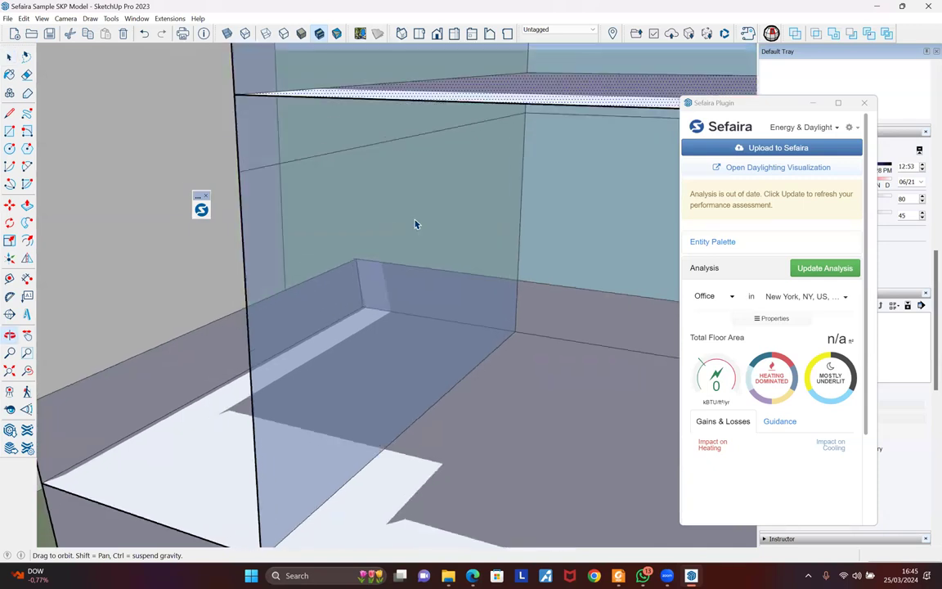
{"action": "scroll", "coordinate": [415, 224], "scroll_direction": "down", "scroll_amount": 6}
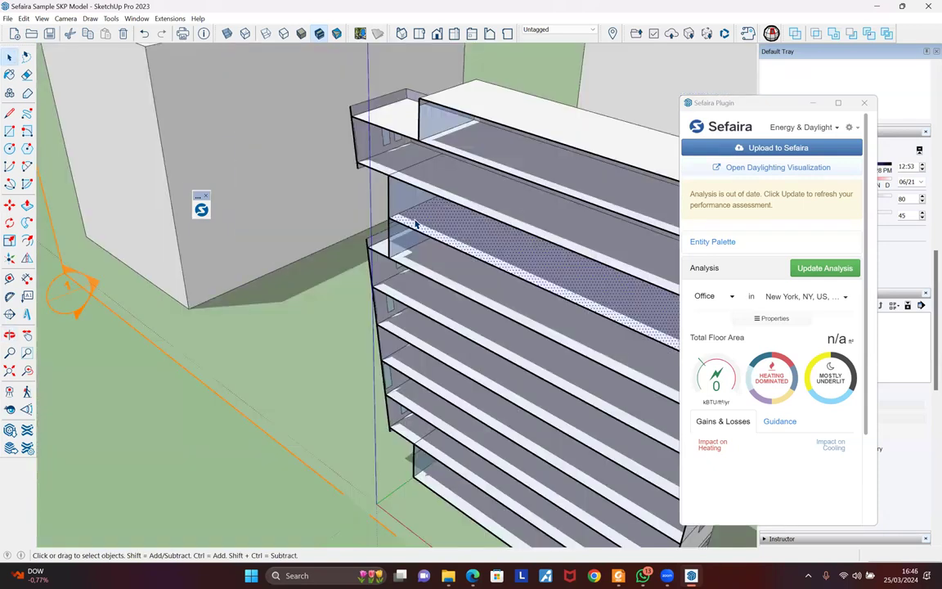
Delete the section plane that cuts through the multi-storey building
{"action": "left_click", "coordinate": [220, 399]}
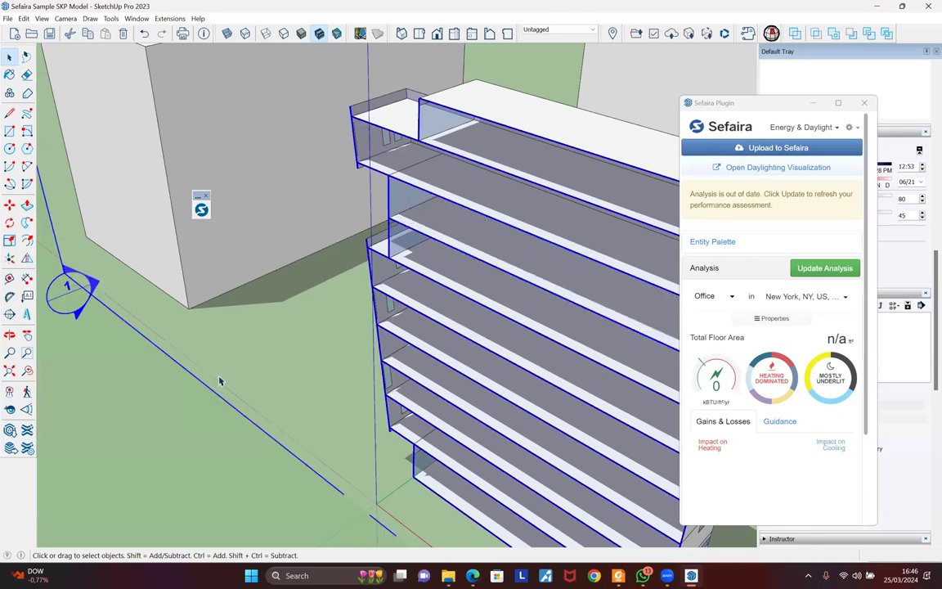
{"action": "key", "text": "Delete"}
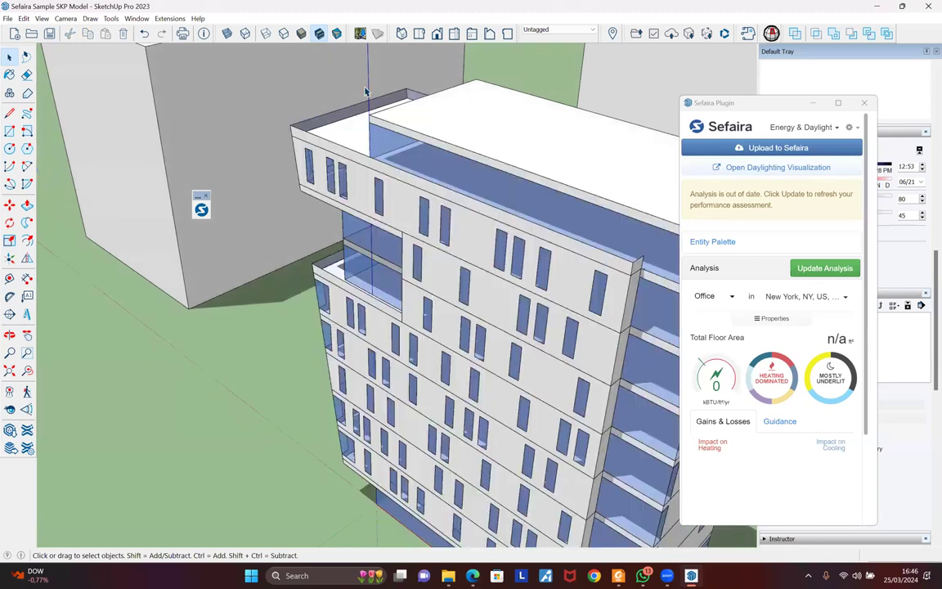
Display the whole model in the Monochrome face style to show the default front and back face colours
{"action": "scroll", "coordinate": [244, 73], "scroll_direction": "down", "scroll_amount": 3}
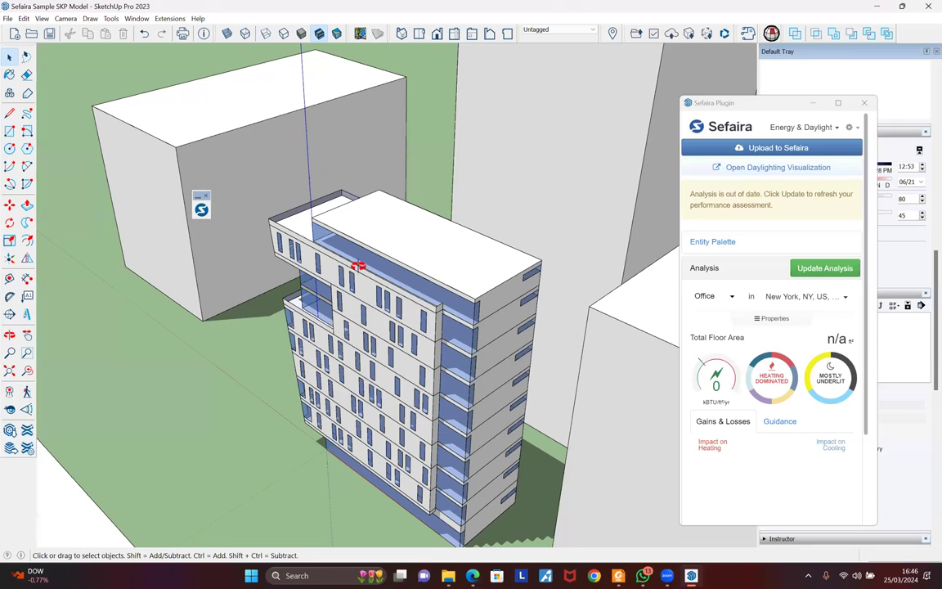
{"action": "middle_click_drag", "start_coordinate": [374, 255], "coordinate": [372, 185]}
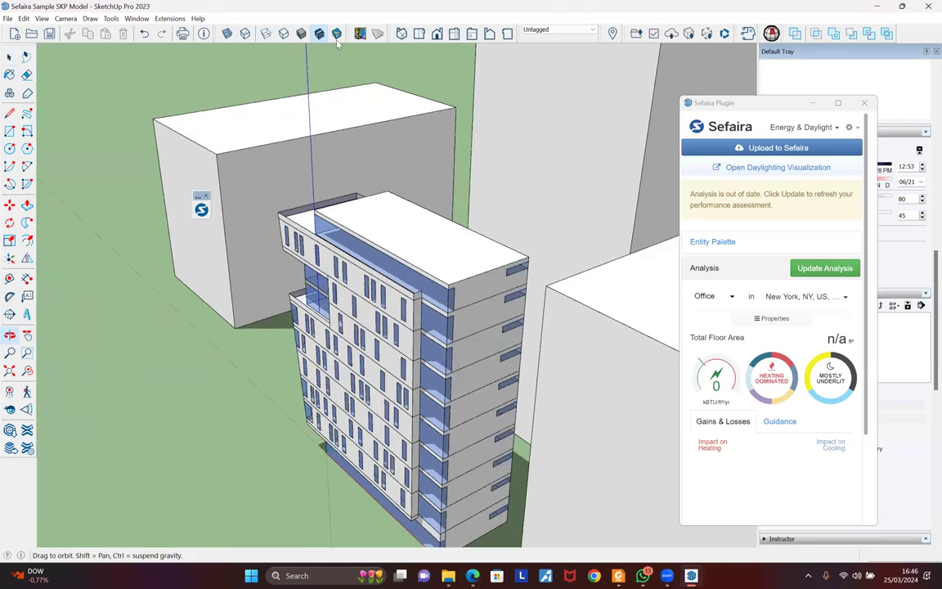
{"action": "middle_click_drag", "start_coordinate": [337, 45], "coordinate": [336, 40]}
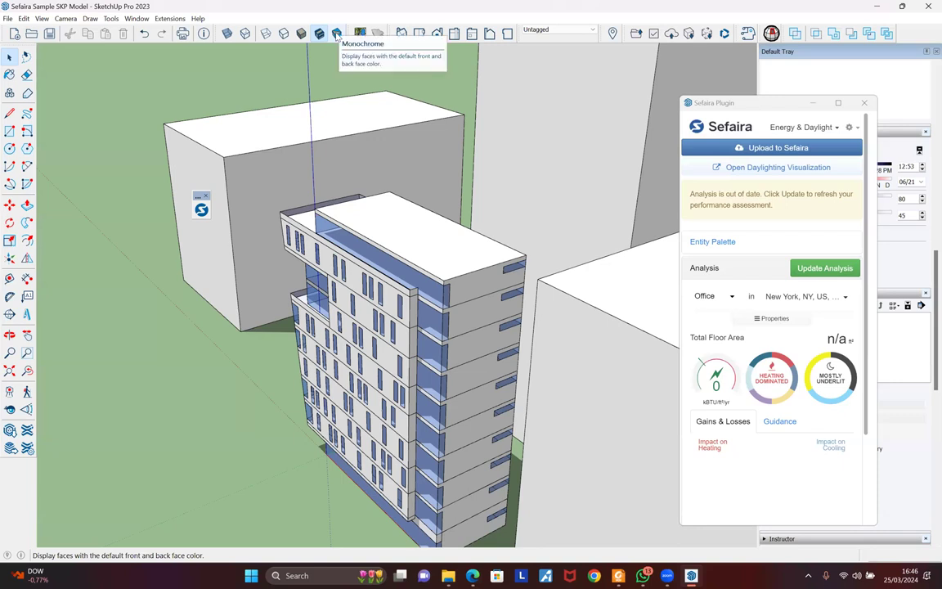
{"action": "left_click", "coordinate": [337, 33]}
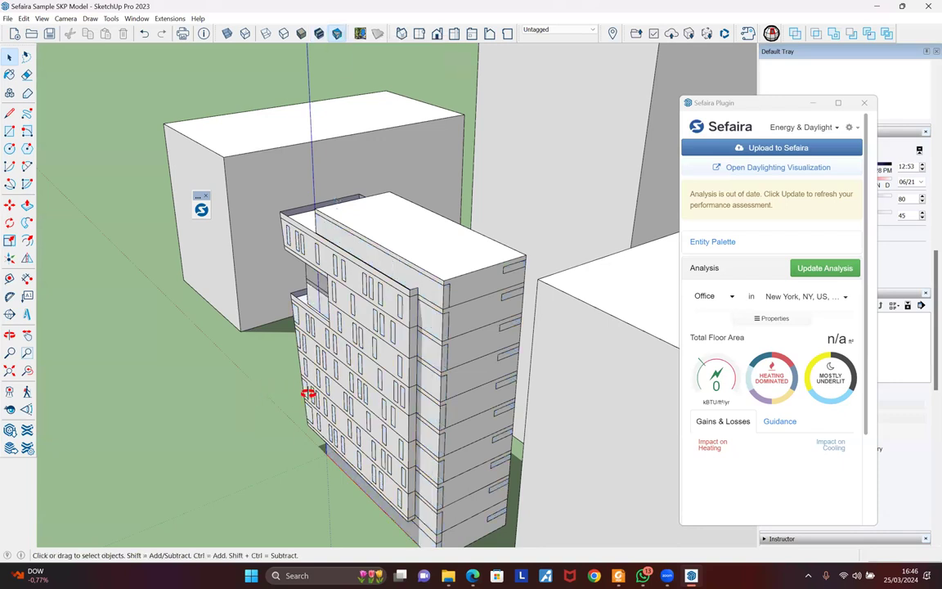
{"action": "middle_click_drag", "start_coordinate": [615, 395], "coordinate": [487, 405]}
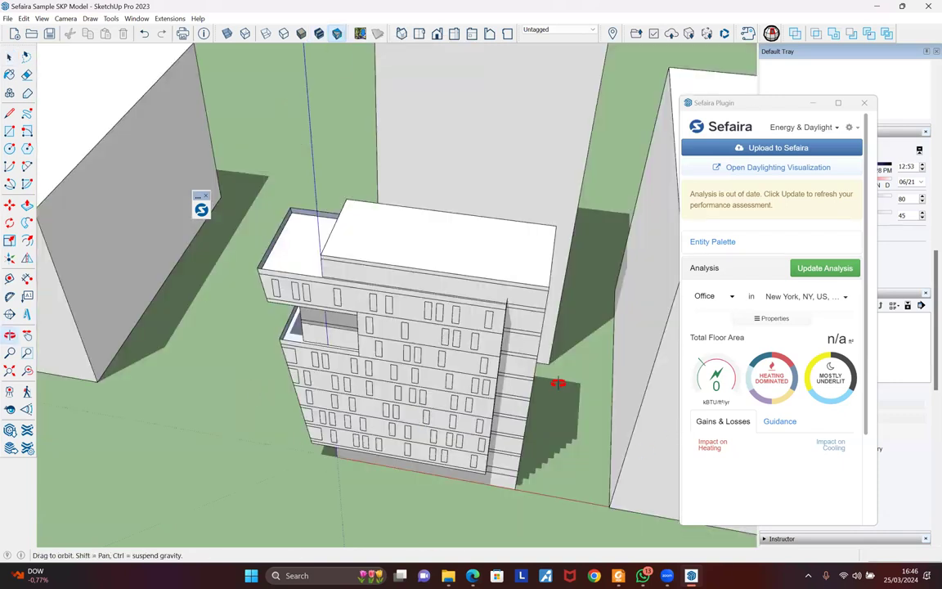
Draw a vertical rectangle standing on the ground in front of the building
{"action": "middle_click_drag", "start_coordinate": [502, 345], "coordinate": [477, 313]}
{"action": "middle_click_drag", "start_coordinate": [448, 278], "coordinate": [431, 436]}
{"action": "key", "text": "r"}
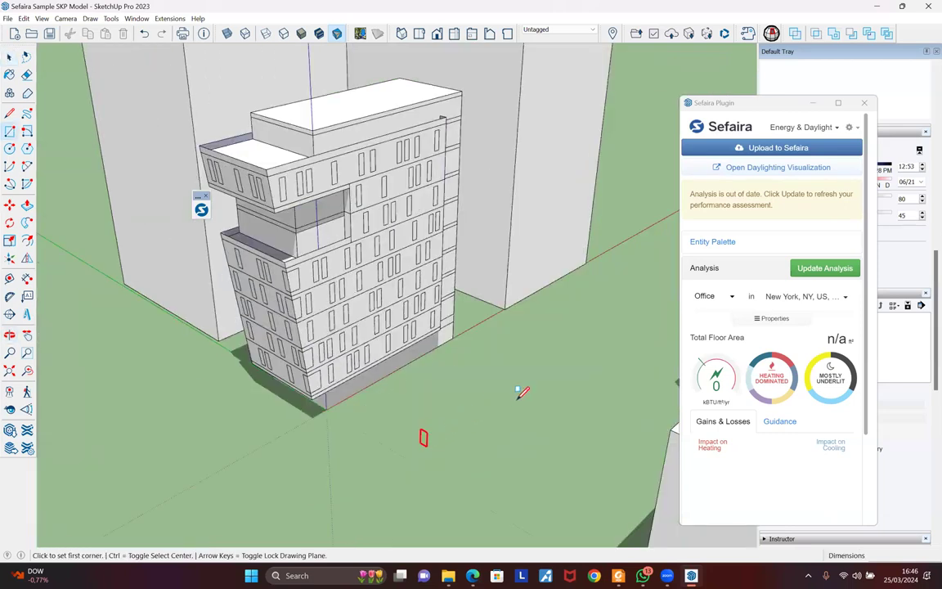
{"action": "left_click", "coordinate": [430, 435]}
{"action": "key", "text": "space"}
{"action": "scroll", "coordinate": [502, 376], "scroll_direction": "up", "scroll_amount": 2}
{"action": "middle_click_drag", "start_coordinate": [500, 378], "coordinate": [207, 504]}
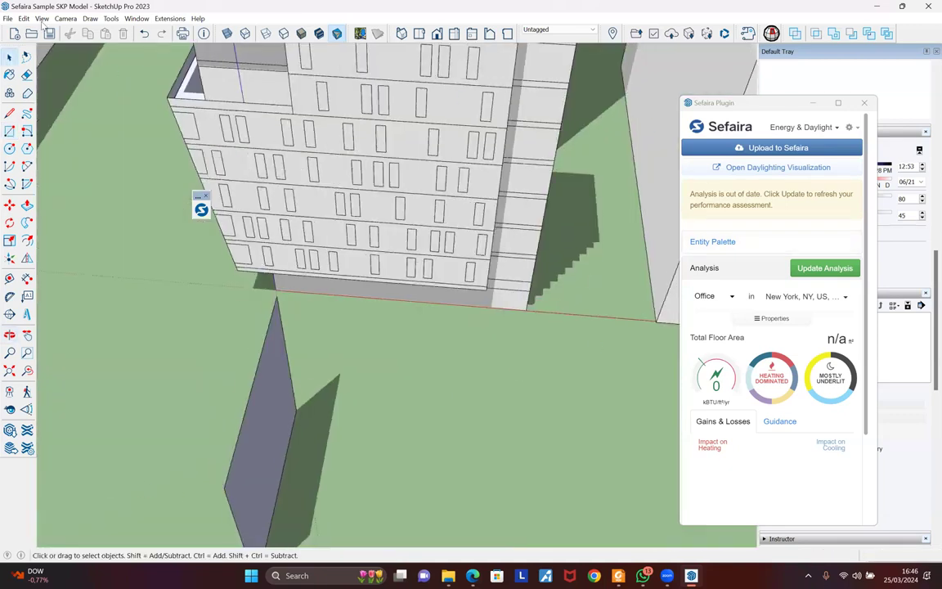
Examine the front and back sides of the vertical rectangle and delete it with its edges
{"action": "left_click", "coordinate": [42, 18]}
{"action": "middle_click_drag", "start_coordinate": [141, 363], "coordinate": [461, 306]}
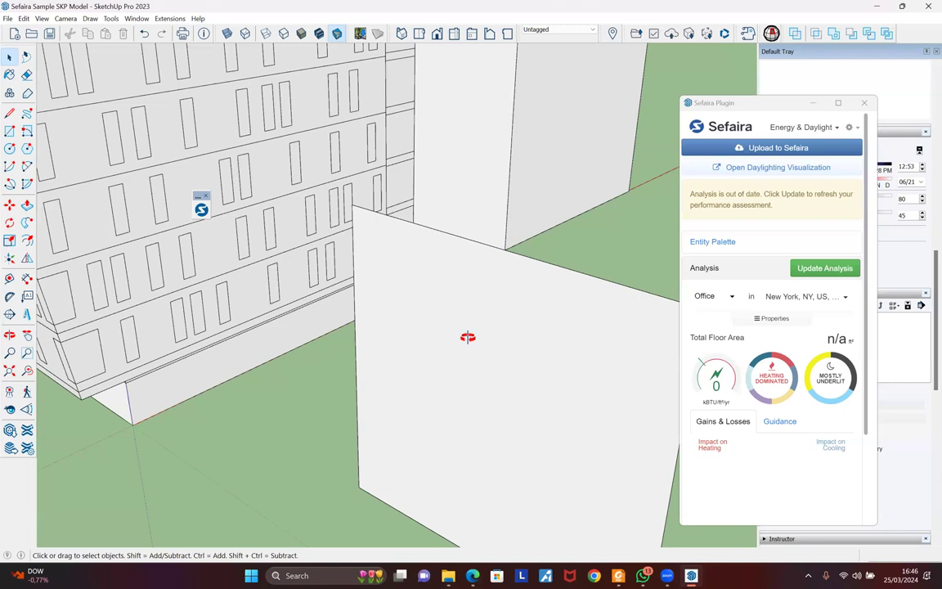
{"action": "scroll", "coordinate": [482, 340], "scroll_direction": "down", "scroll_amount": 3}
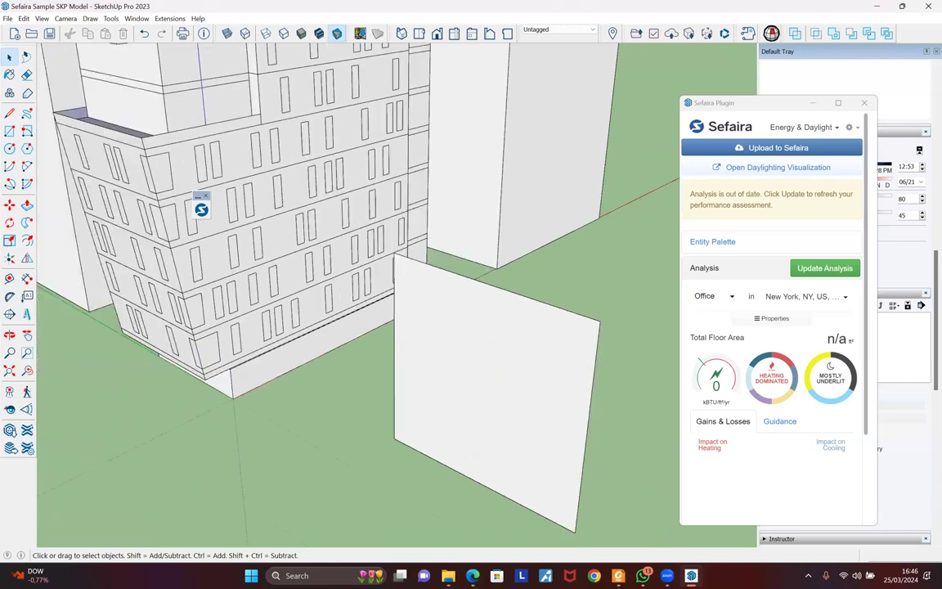
{"action": "mouse_move", "coordinate": [564, 327]}
{"action": "middle_mouse_down"}
{"action": "mouse_move", "coordinate": [300, 294]}
{"action": "mouse_move", "coordinate": [557, 309]}
{"action": "middle_mouse_up"}
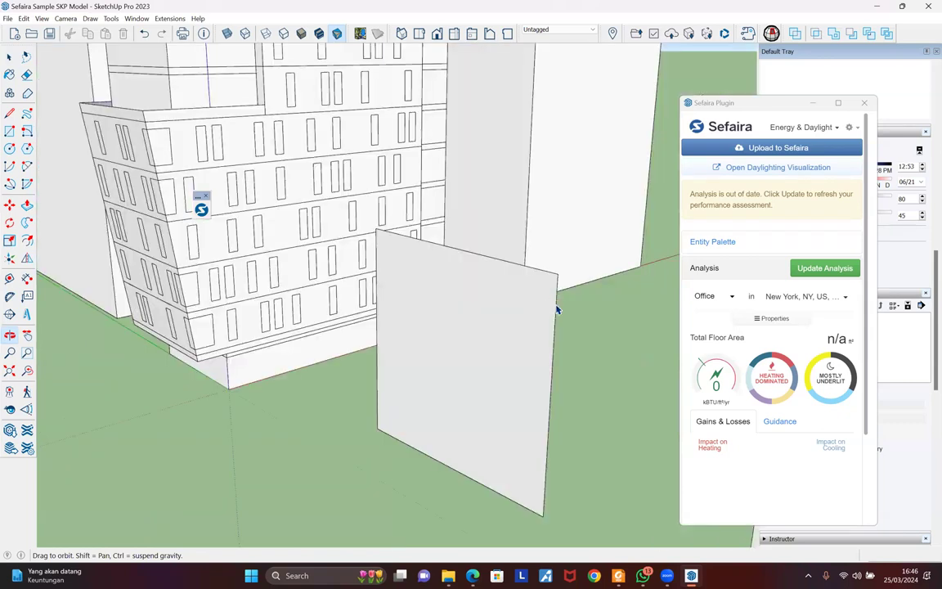
{"action": "scroll", "coordinate": [496, 297], "scroll_direction": "down", "scroll_amount": 4}
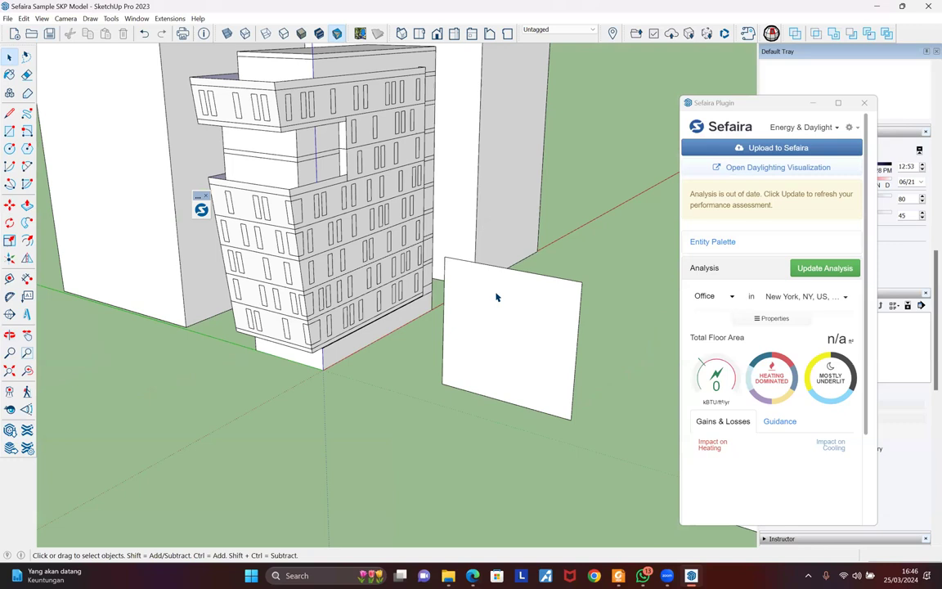
{"action": "left_click", "coordinate": [496, 298]}
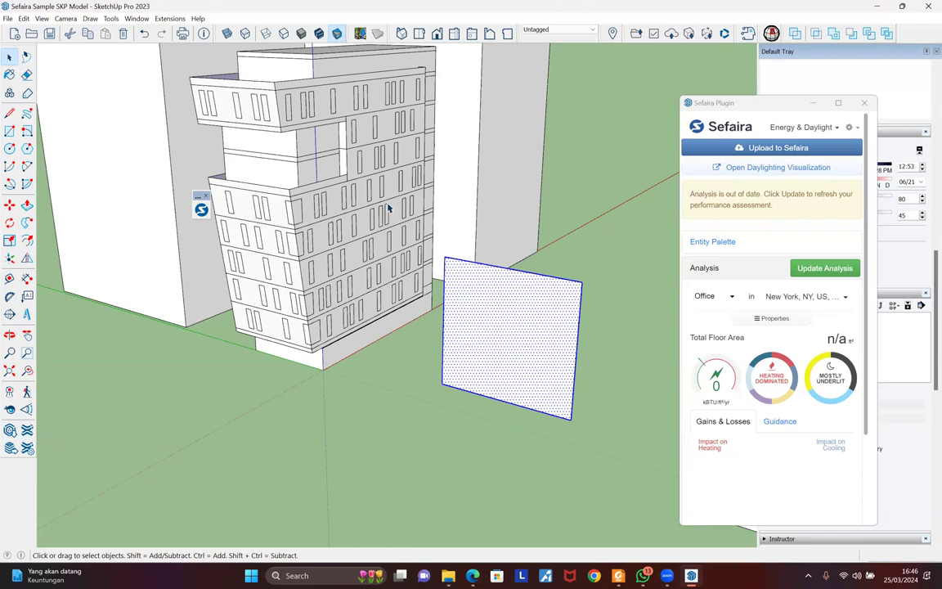
{"action": "key", "text": "Delete"}
Reverse the long facade wall face of the storey directly below the recessed terrace
{"action": "scroll", "coordinate": [357, 159], "scroll_direction": "up", "scroll_amount": 3}
{"action": "right_click", "coordinate": [393, 171]}
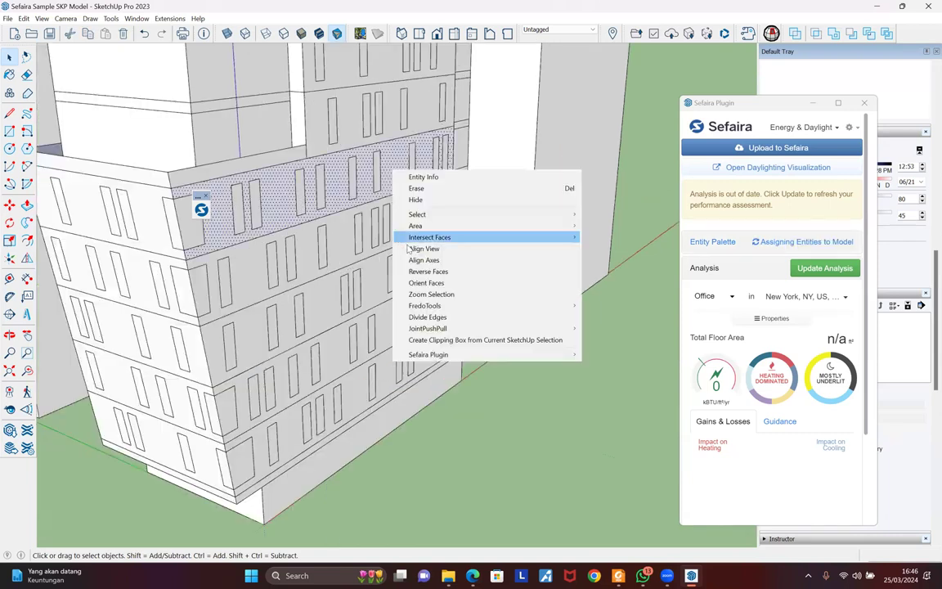
{"action": "left_click", "coordinate": [427, 270]}
{"action": "left_click", "coordinate": [515, 394]}
{"action": "middle_click_drag", "start_coordinate": [375, 287], "coordinate": [306, 210]}
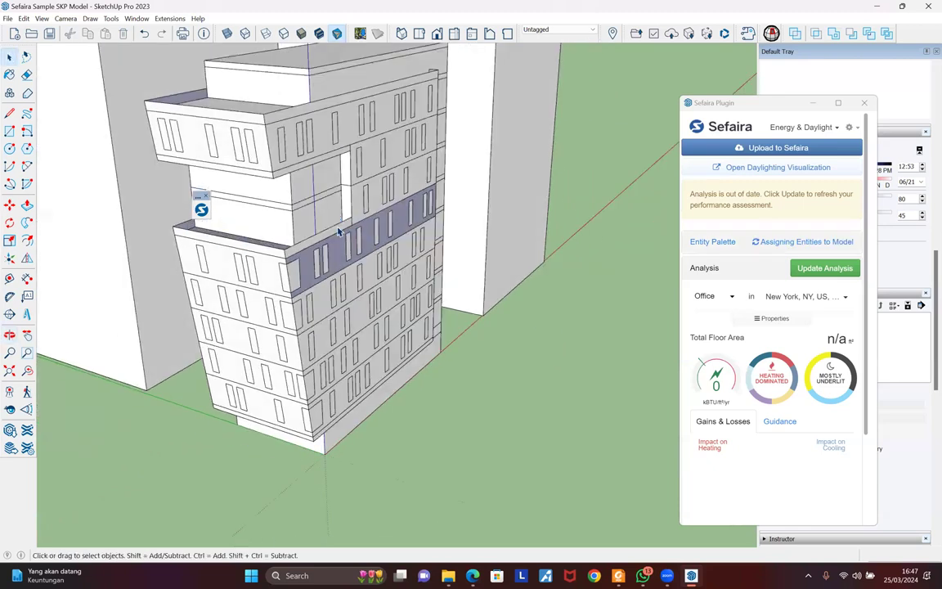
Reverse the same facade wall face again so its front side points outward
{"action": "scroll", "coordinate": [337, 272], "scroll_direction": "up", "scroll_amount": 3}
{"action": "right_click", "coordinate": [337, 271]}
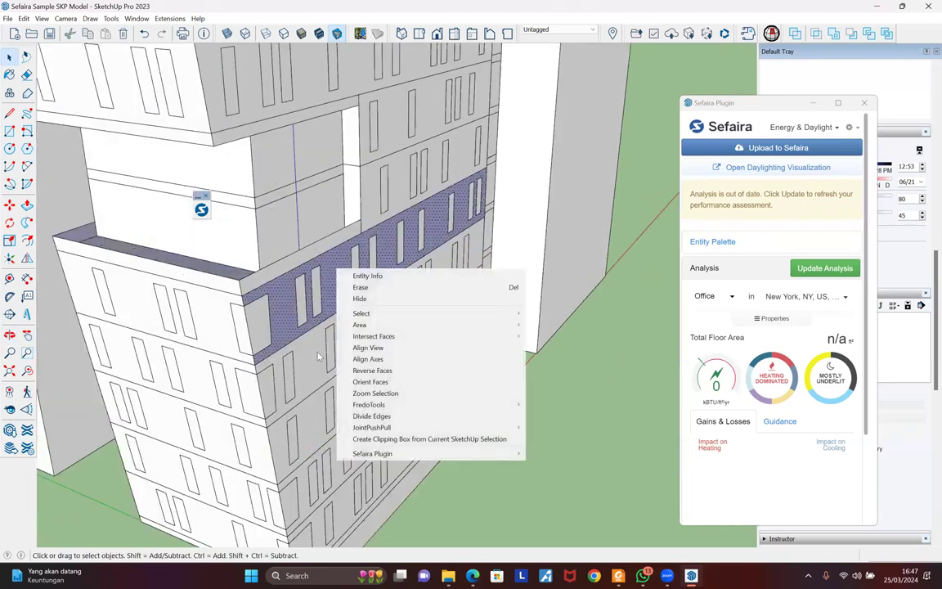
{"action": "left_click", "coordinate": [480, 381]}
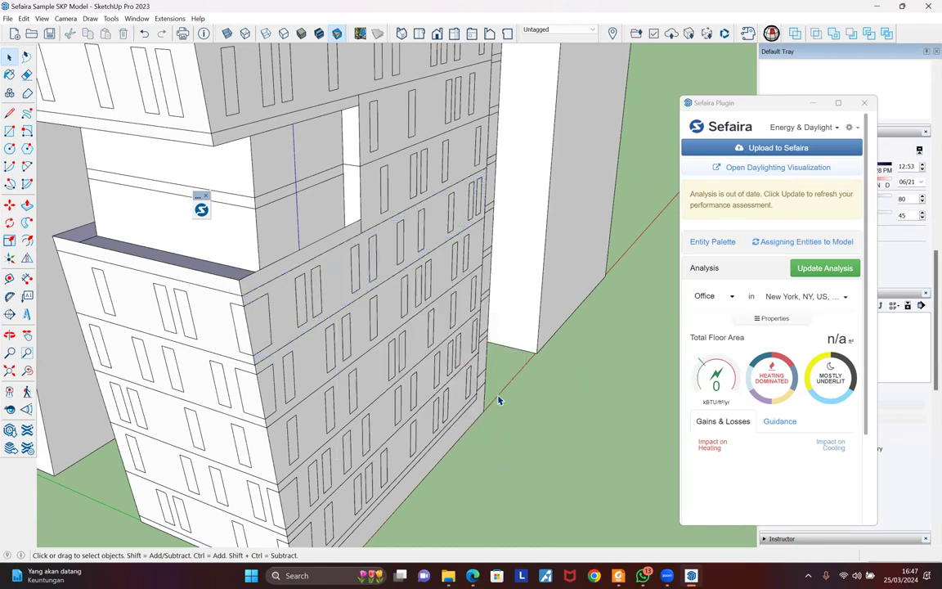
Switch the model's face style back to Shaded With Textures
{"action": "scroll", "coordinate": [494, 396], "scroll_direction": "down", "scroll_amount": 5}
{"action": "middle_click_drag", "start_coordinate": [413, 256], "coordinate": [338, 98]}
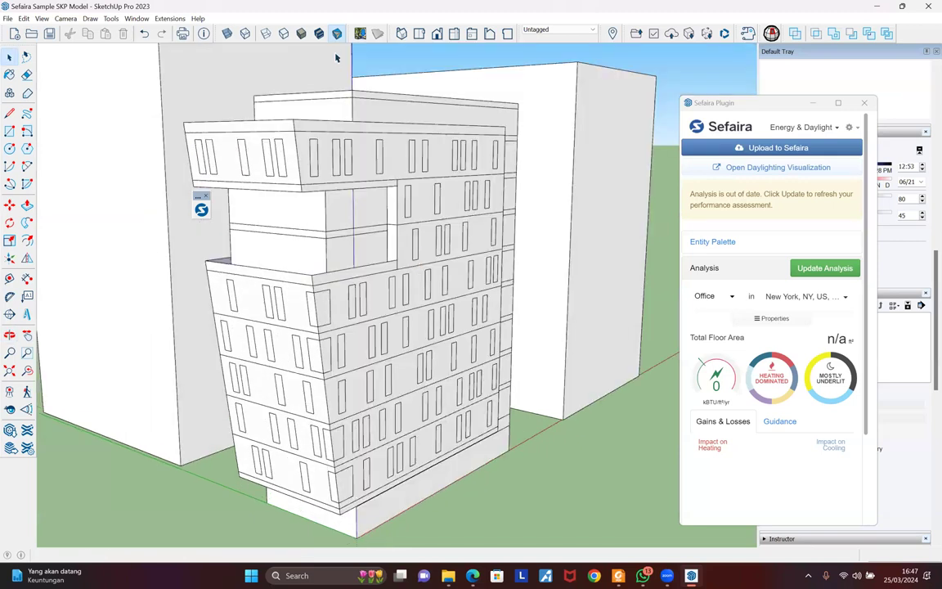
{"action": "left_click", "coordinate": [319, 34]}
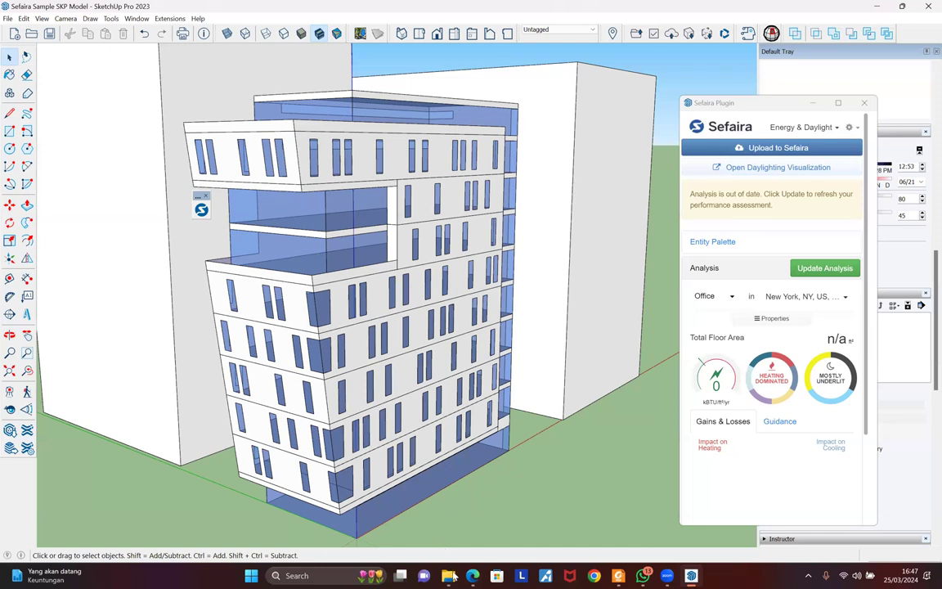
Switch to File Explorer, open the Casa LayOut model from the Layout Files folder of SketchUp Training Dataset, and dismiss the version notice
{"action": "mouse_move", "coordinate": [449, 576]}
{"action": "left_click", "coordinate": [380, 511]}
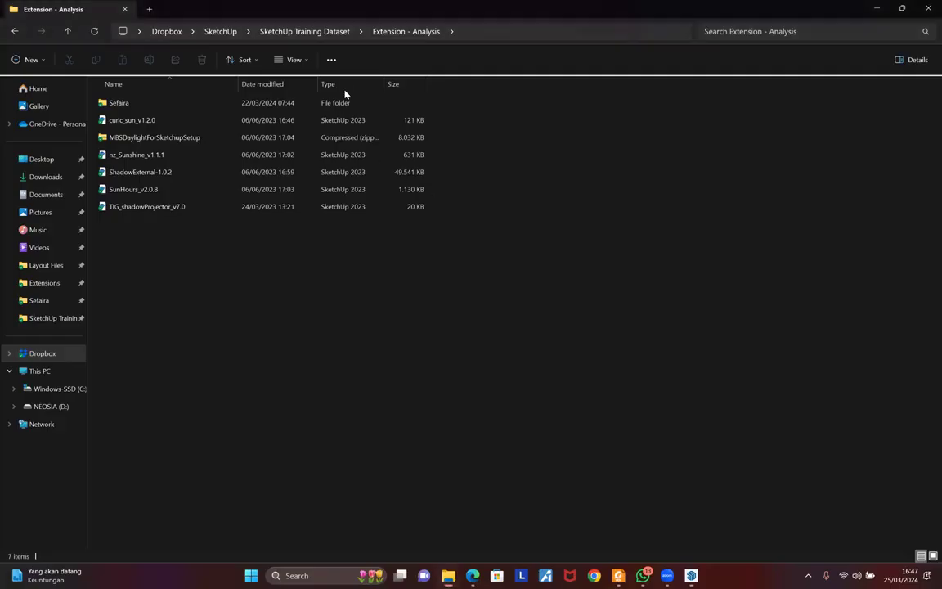
{"action": "left_click", "coordinate": [336, 36]}
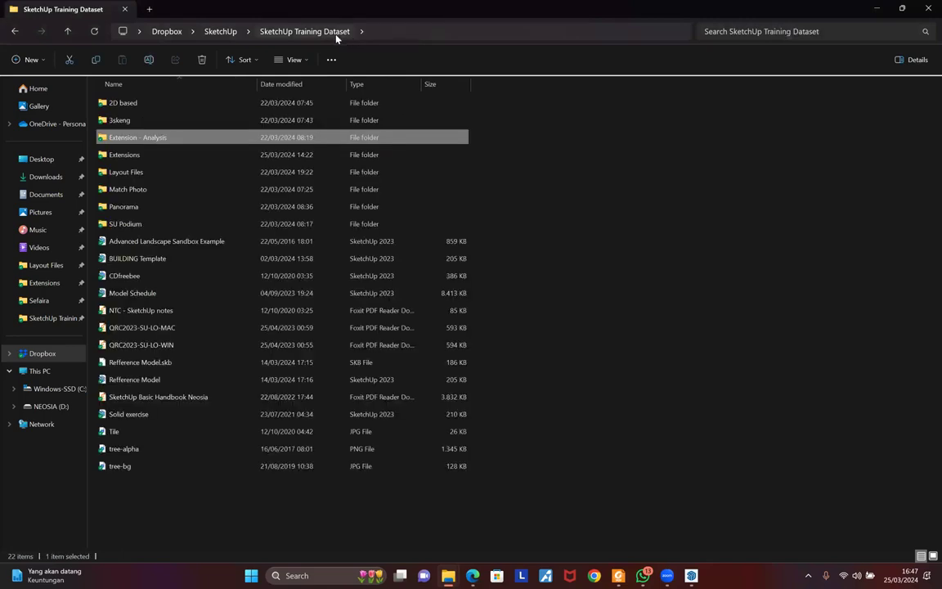
{"action": "double_click", "coordinate": [168, 169]}
{"action": "left_click", "coordinate": [137, 120]}
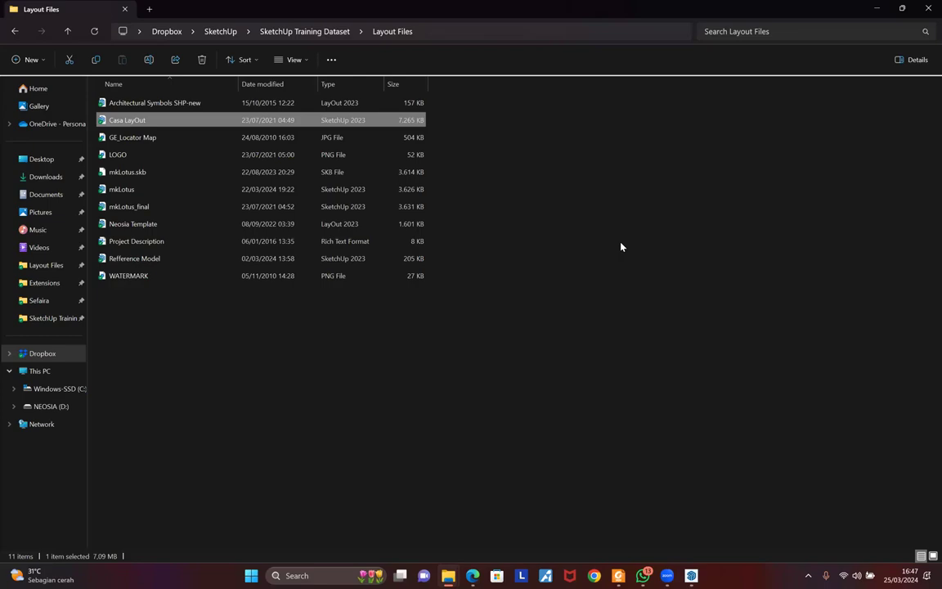
{"action": "key", "text": "Return"}
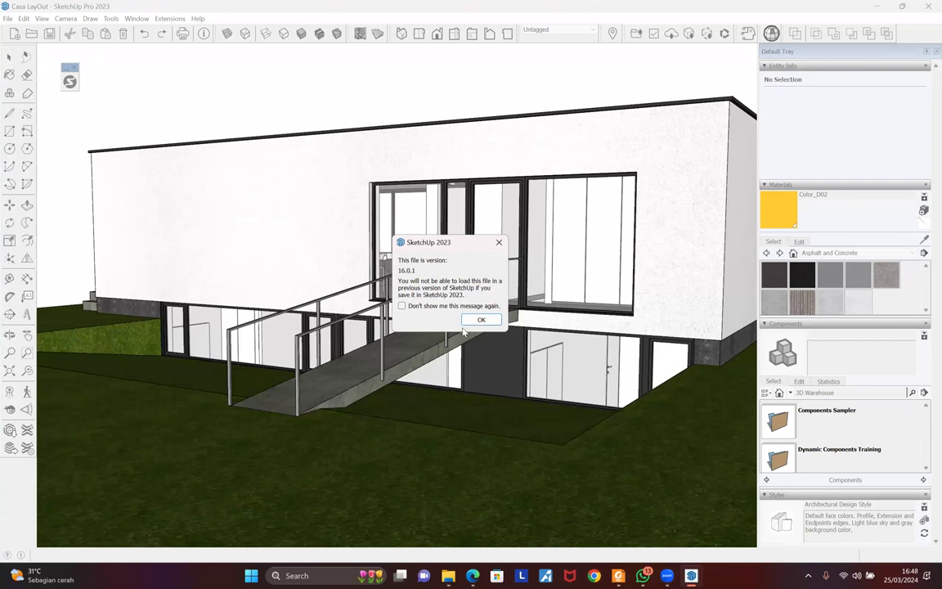
{"action": "key", "text": "Return"}
Examine the house from outside and select its window, exterior plasterwork and terrain groups in turn to inspect their tags
{"action": "mouse_move", "coordinate": [368, 311]}
{"action": "middle_mouse_down"}
{"action": "mouse_move", "coordinate": [428, 343]}
{"action": "mouse_move", "coordinate": [361, 378]}
{"action": "middle_mouse_up"}
{"action": "middle_click_drag", "start_coordinate": [490, 369], "coordinate": [394, 319]}
{"action": "key", "text": "space"}
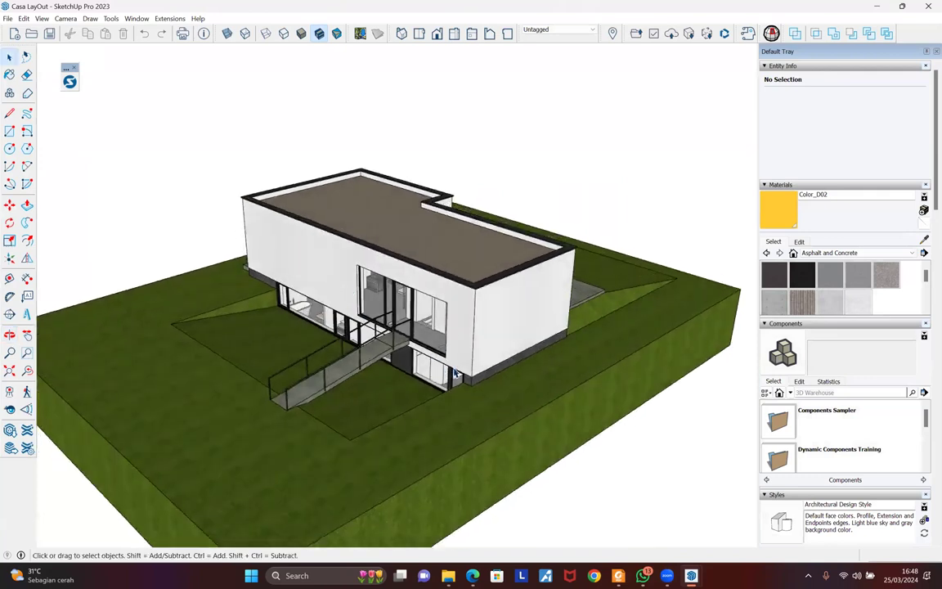
{"action": "left_click", "coordinate": [509, 372]}
{"action": "left_click", "coordinate": [483, 370]}
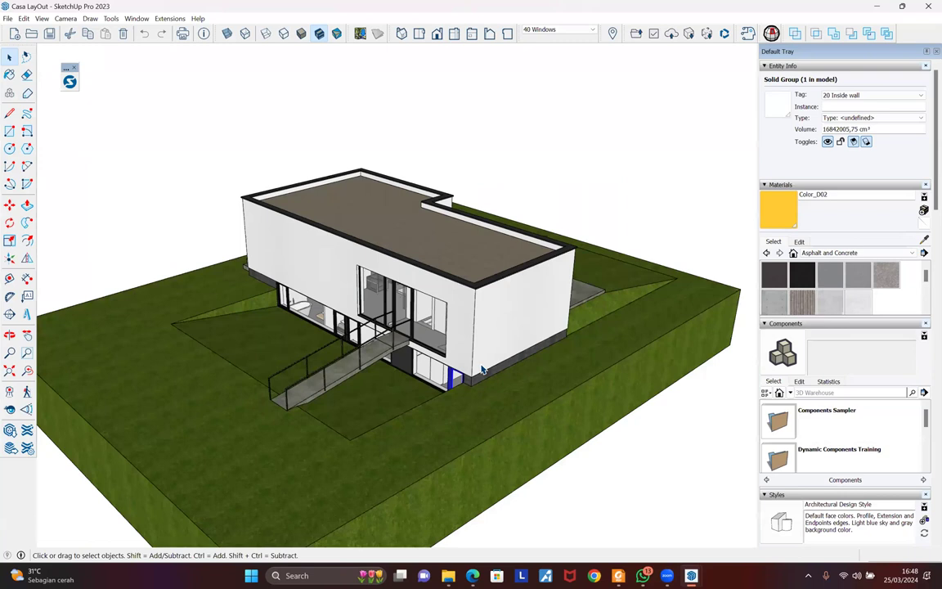
{"action": "left_click", "coordinate": [478, 360]}
{"action": "scroll", "coordinate": [498, 382], "scroll_direction": "up", "scroll_amount": 3}
{"action": "scroll", "coordinate": [501, 383], "scroll_direction": "down", "scroll_amount": 2}
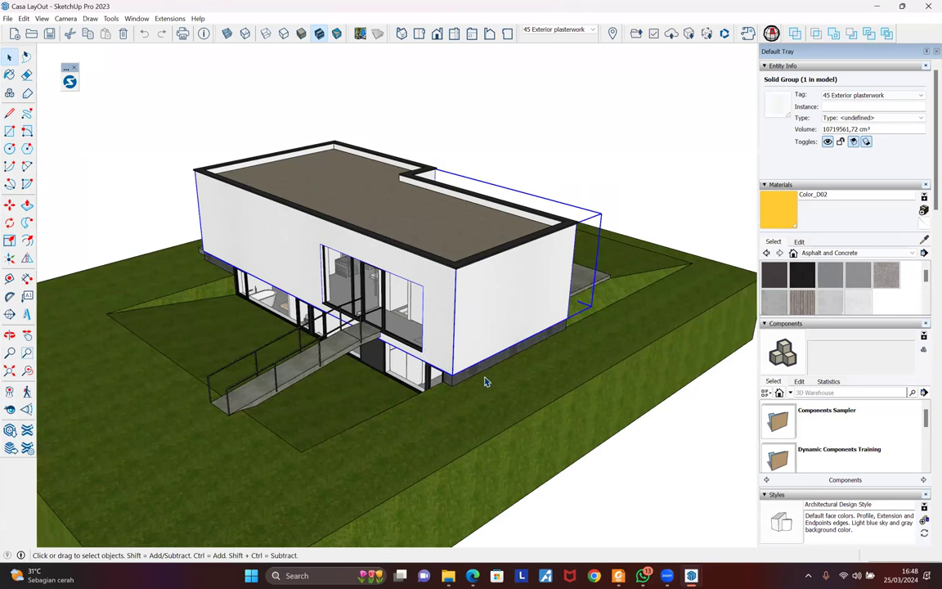
{"action": "scroll", "coordinate": [485, 381], "scroll_direction": "down", "scroll_amount": 3}
{"action": "left_click", "coordinate": [669, 299]}
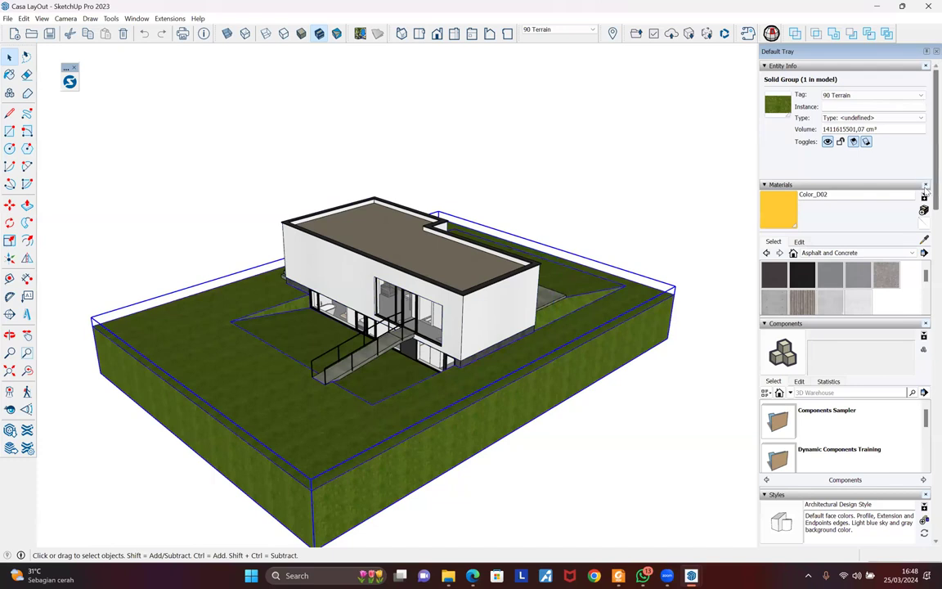
Hide the 90 Terrain tag so only the house remains in view
{"action": "scroll", "coordinate": [834, 221], "scroll_direction": "down", "scroll_amount": 8}
{"action": "left_click", "coordinate": [789, 224]}
{"action": "left_click", "coordinate": [769, 224]}
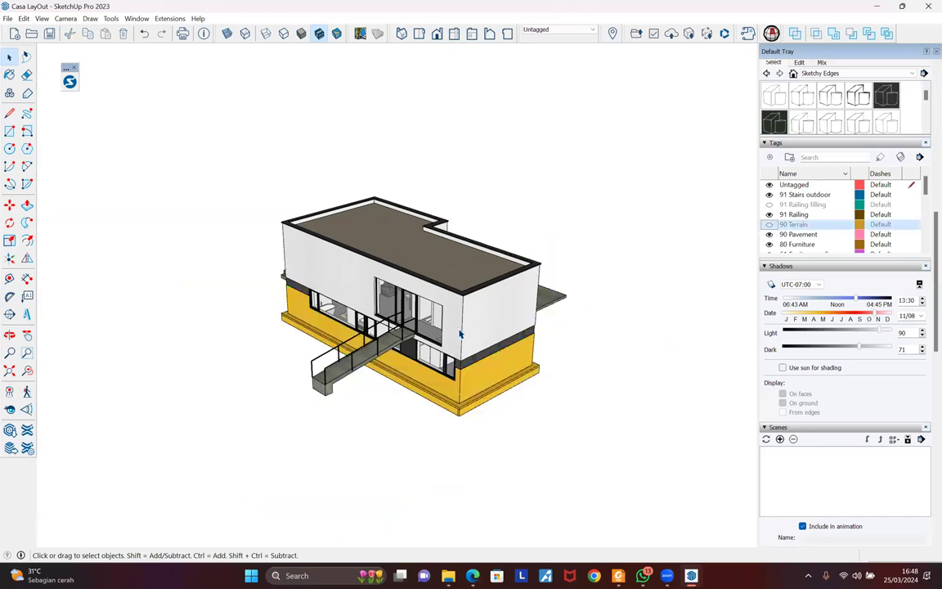
Combine all the visible house geometry into one group and lock that group
{"action": "left_click_drag", "start_coordinate": [224, 145], "coordinate": [663, 465]}
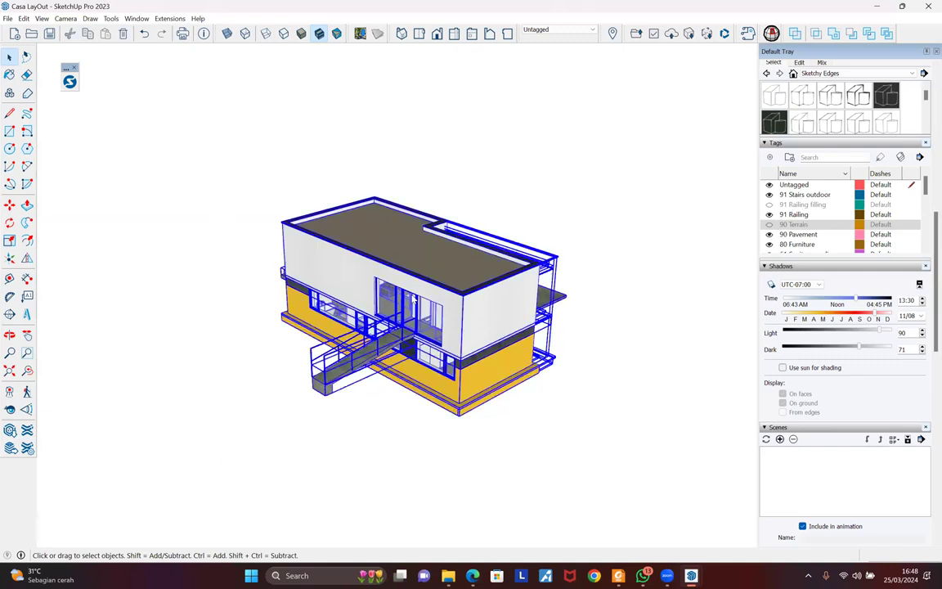
{"action": "right_click", "coordinate": [416, 351]}
{"action": "left_click", "coordinate": [504, 395]}
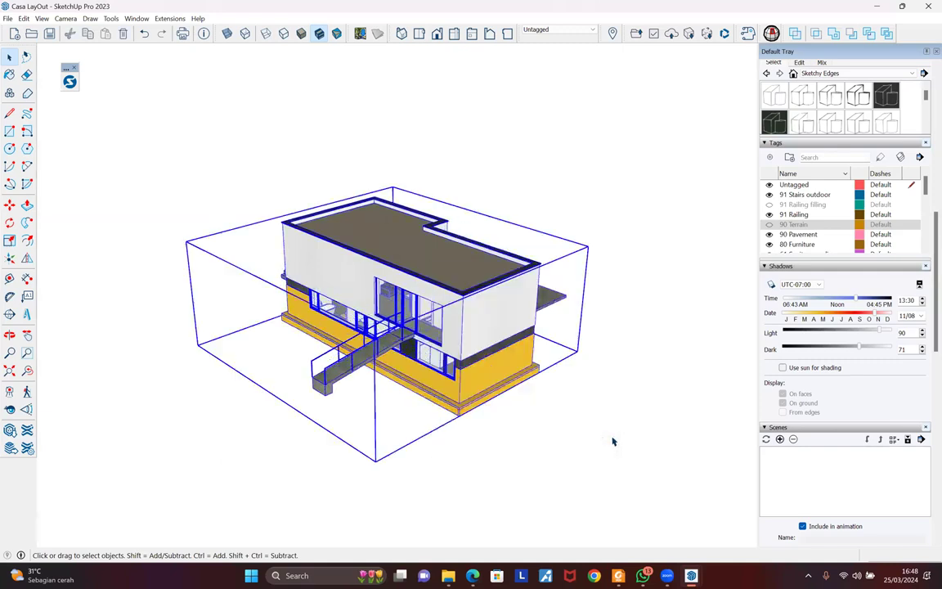
{"action": "left_click", "coordinate": [614, 434]}
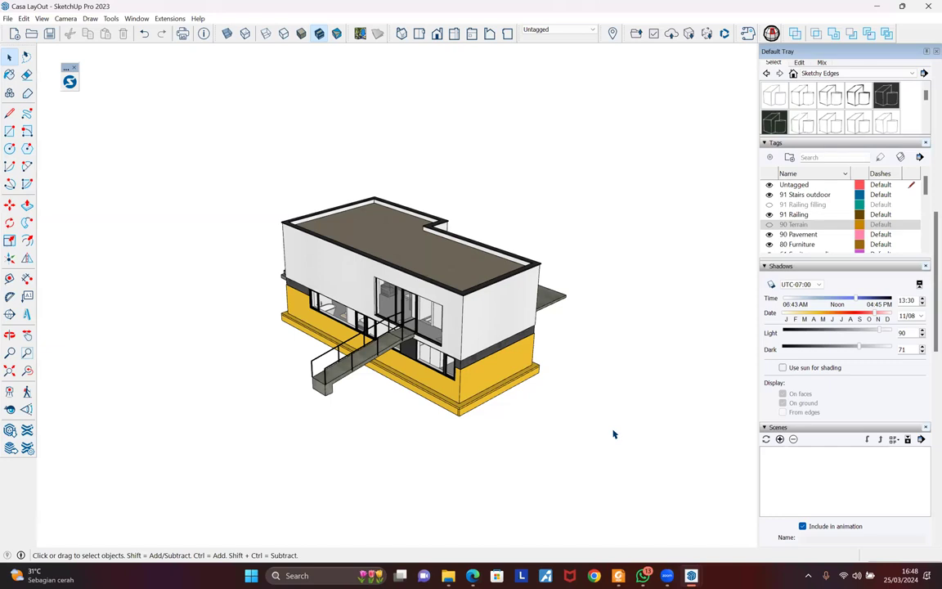
{"action": "right_click", "coordinate": [444, 280]}
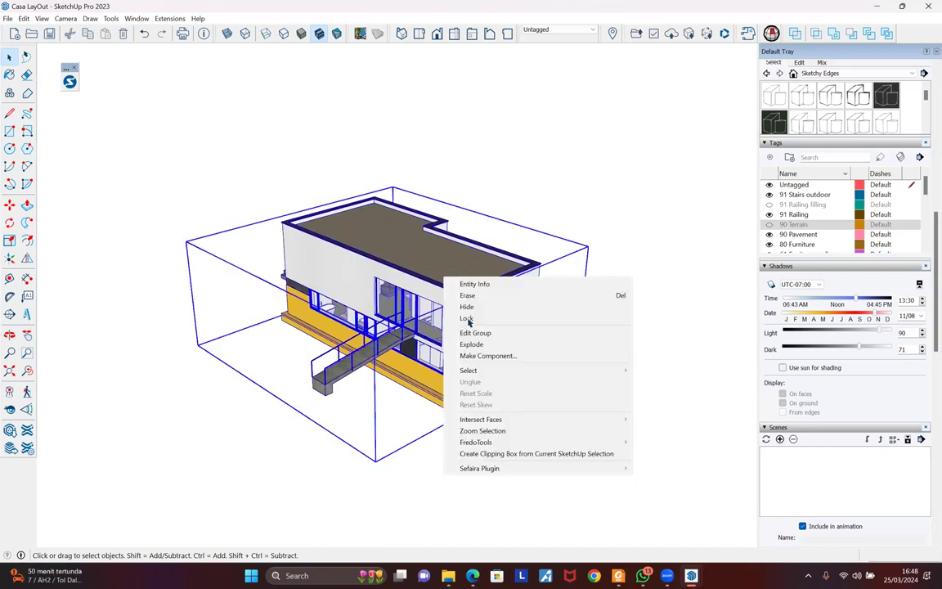
{"action": "left_click", "coordinate": [473, 318]}
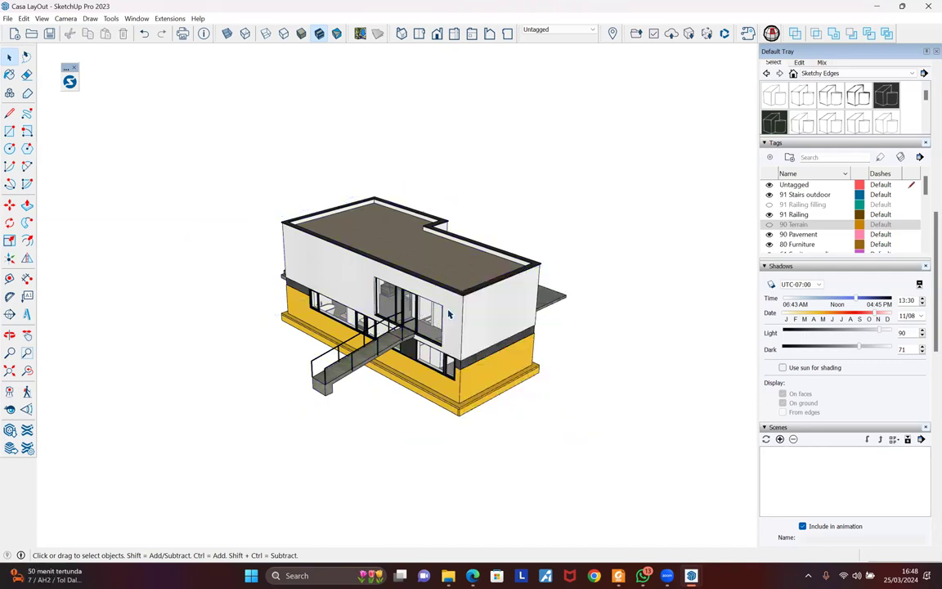
{"action": "left_click", "coordinate": [600, 420]}
Examine how the facade, floors and windows are modelled in the Sefaira Sample SKP Model, then return to the Casa LayOut model
{"action": "key", "text": "o"}
{"action": "left_click_drag", "start_coordinate": [439, 308], "coordinate": [490, 345]}
{"action": "key", "text": "space"}
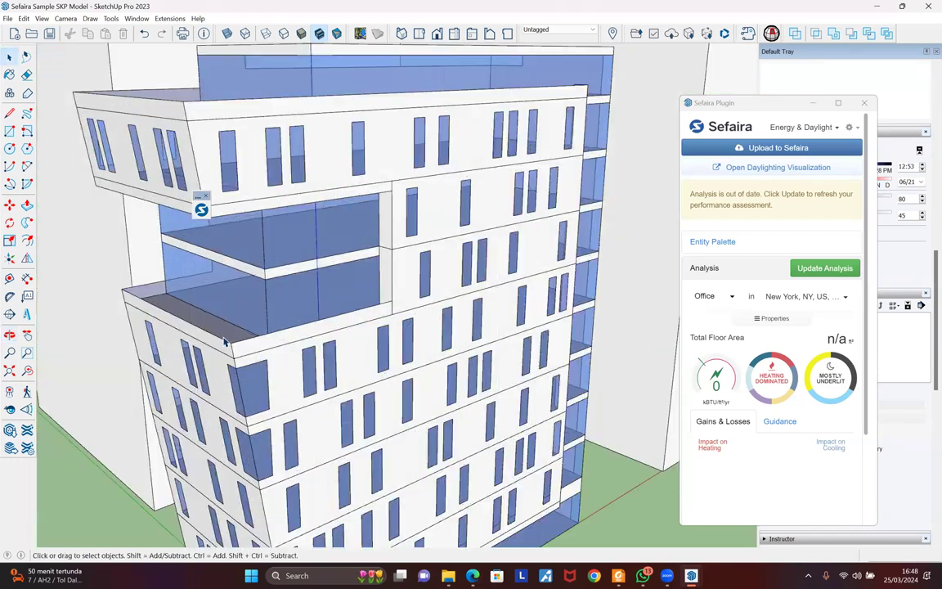
{"action": "key", "text": "o"}
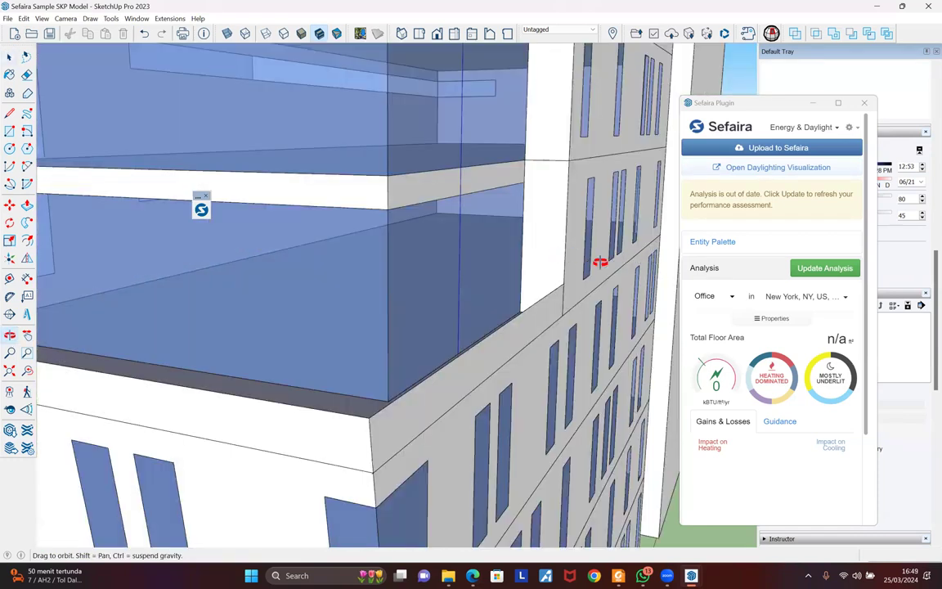
{"action": "left_click_drag", "start_coordinate": [599, 262], "coordinate": [444, 245]}
{"action": "left_click_drag", "start_coordinate": [370, 271], "coordinate": [221, 260]}
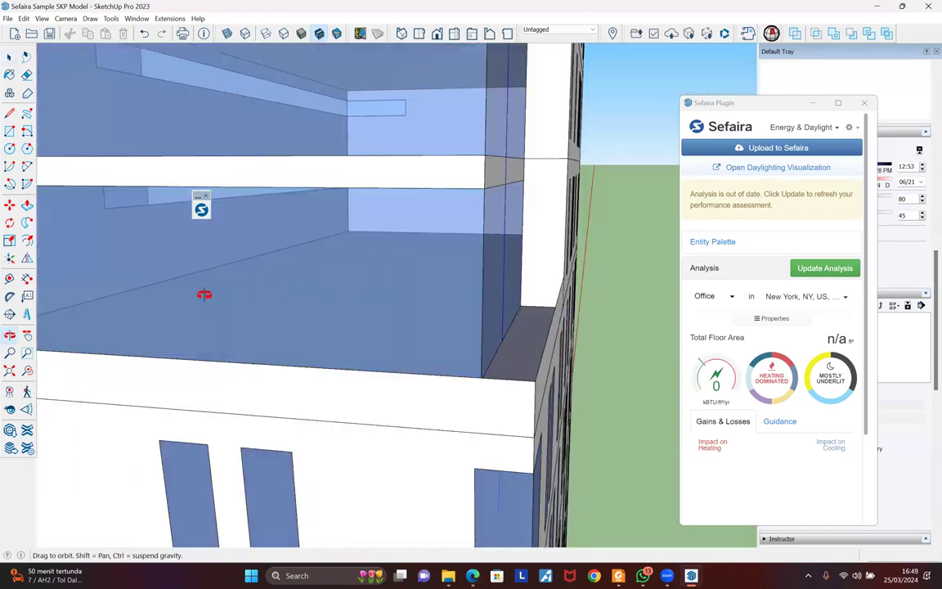
{"action": "left_click_drag", "start_coordinate": [587, 278], "coordinate": [305, 288]}
{"action": "key", "text": "space"}
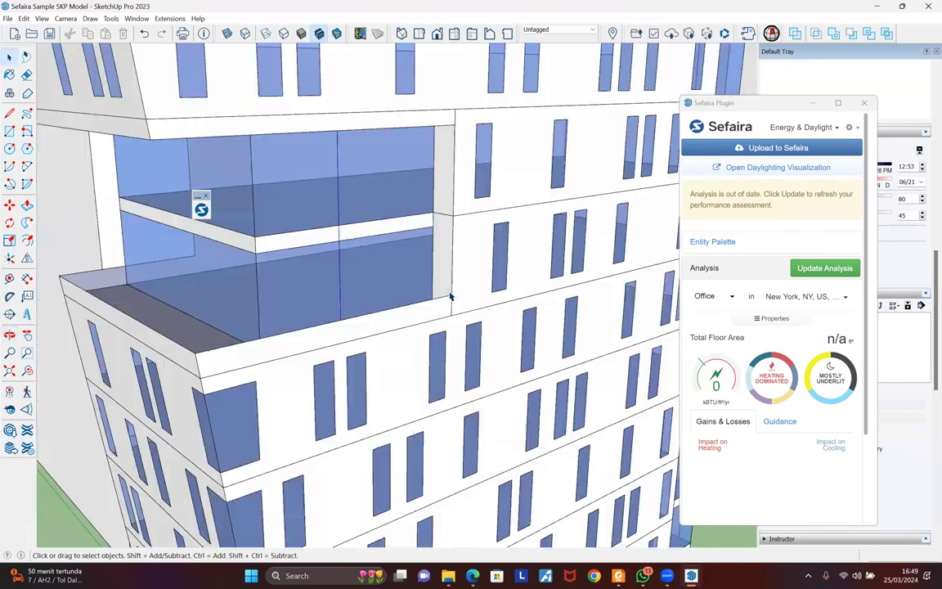
{"action": "middle_click_drag", "start_coordinate": [435, 380], "coordinate": [446, 253]}
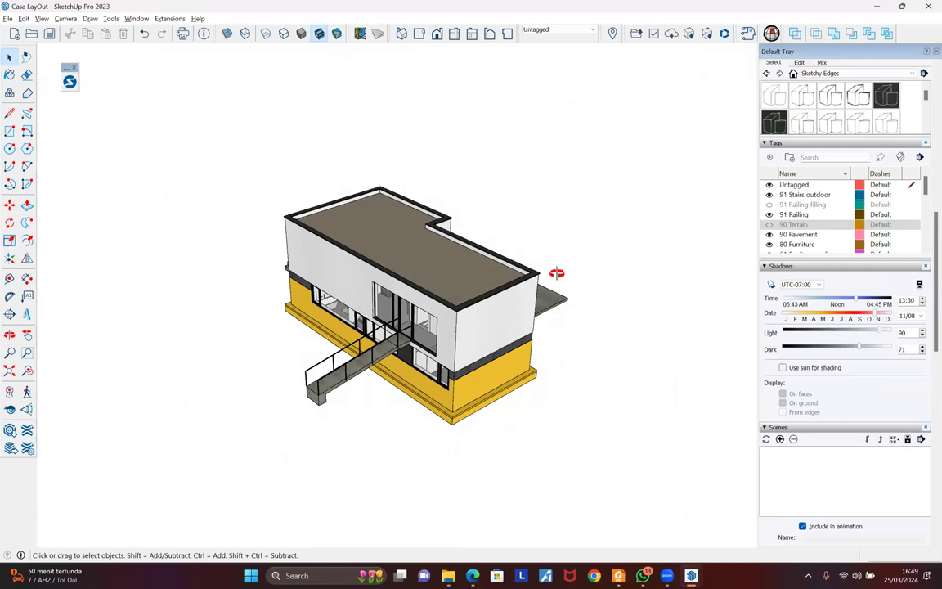
{"action": "middle_click_drag", "start_coordinate": [555, 273], "coordinate": [337, 279]}
{"action": "key", "text": "space"}
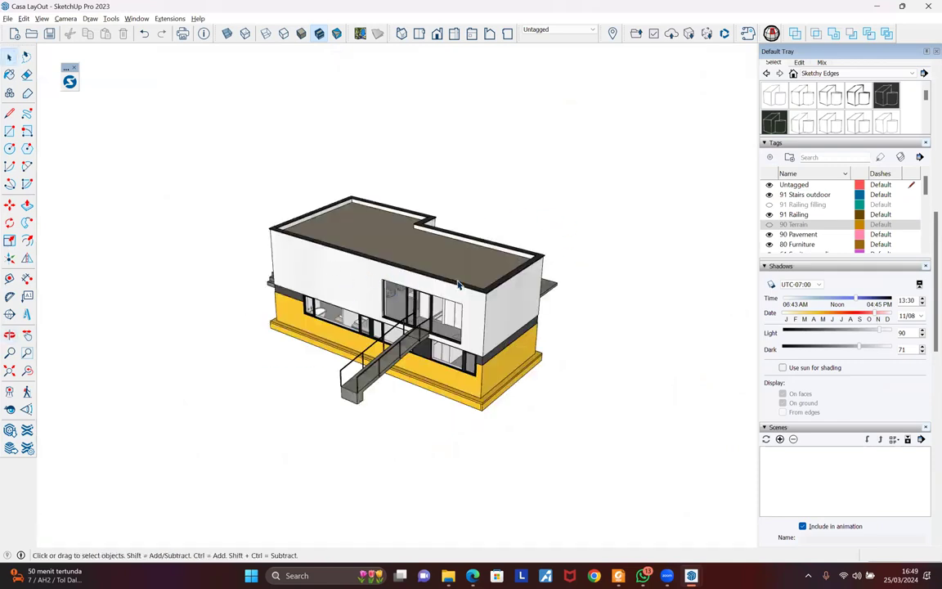
Draw a rectangular face on the end portion of the house's upper front facade, beside the large window
{"action": "key", "text": "r"}
{"action": "key", "text": "shift+z"}
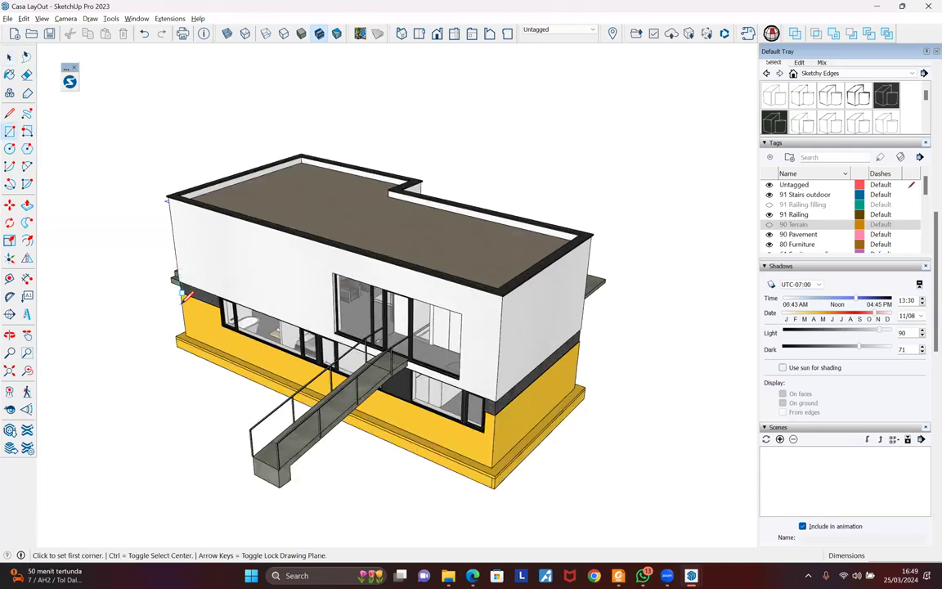
{"action": "left_click", "coordinate": [358, 263]}
{"action": "scroll", "coordinate": [358, 263], "scroll_direction": "up", "scroll_amount": 3}
{"action": "left_click", "coordinate": [174, 276]}
{"action": "key", "text": "space"}
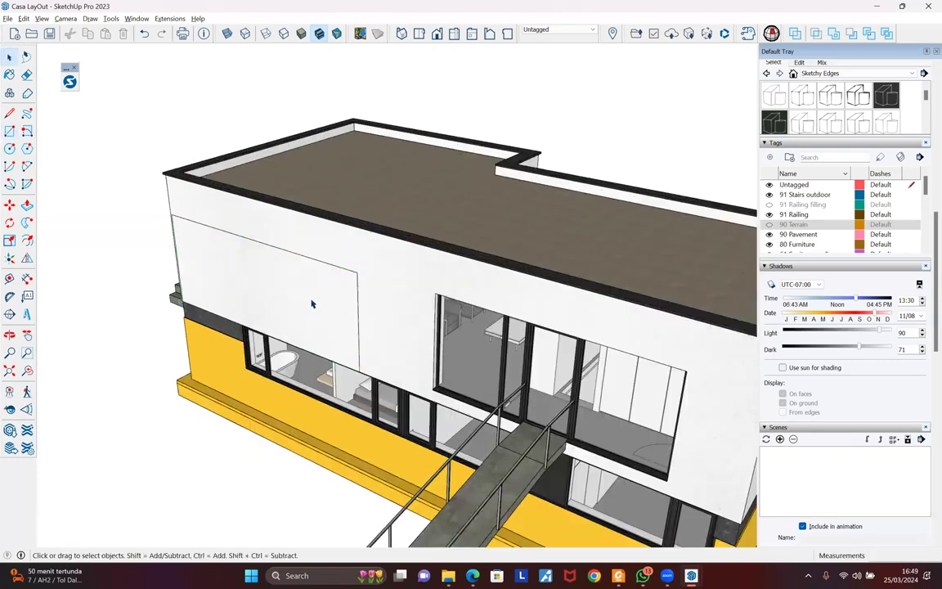
{"action": "key", "text": "ctrl+z"}
{"action": "key", "text": "r"}
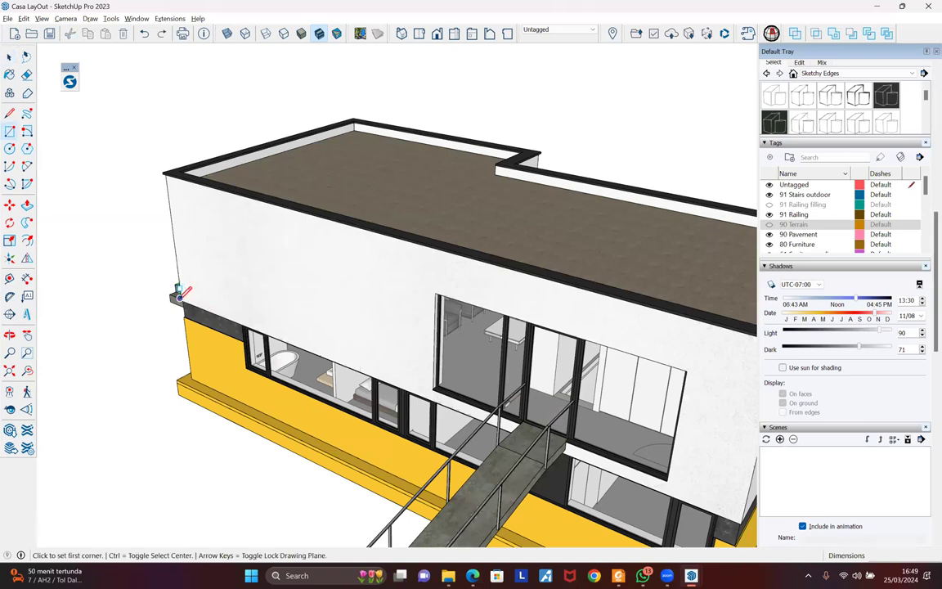
{"action": "key", "text": "ctrl+y"}
Scale the rectangle by about 2.37 along red and 1.24 along green to cover the upper front facade
{"action": "key", "text": "s"}
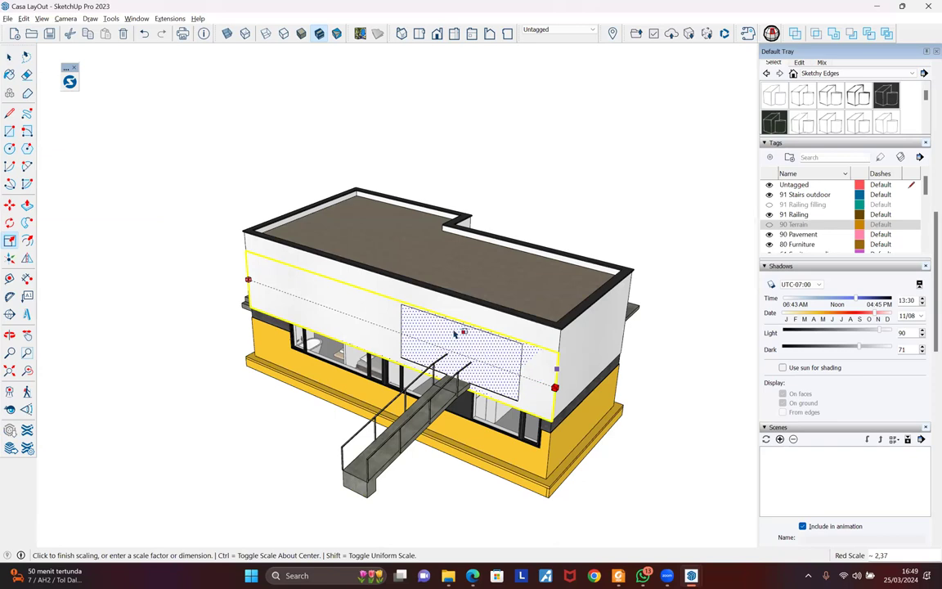
{"action": "left_click", "coordinate": [380, 296]}
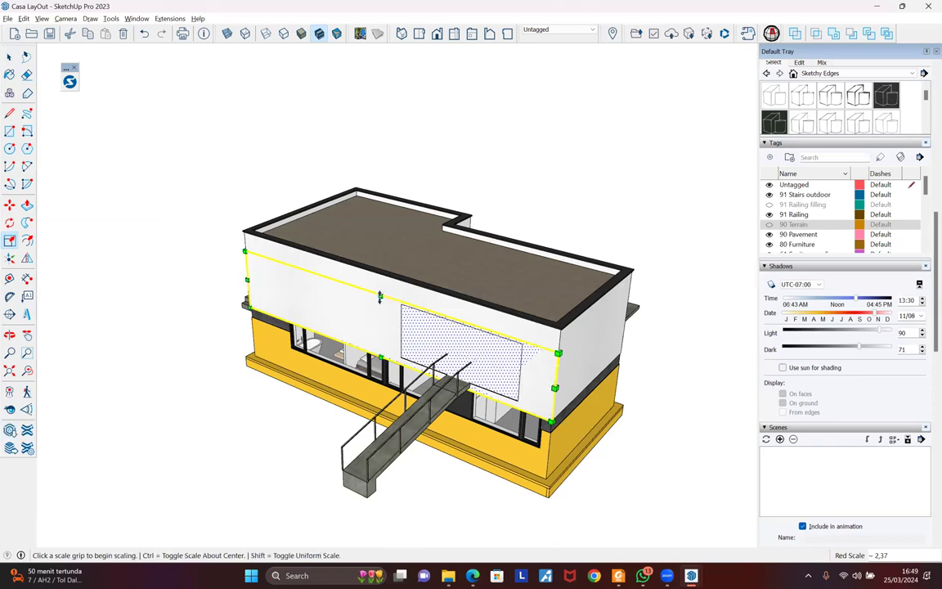
{"action": "left_click", "coordinate": [499, 270]}
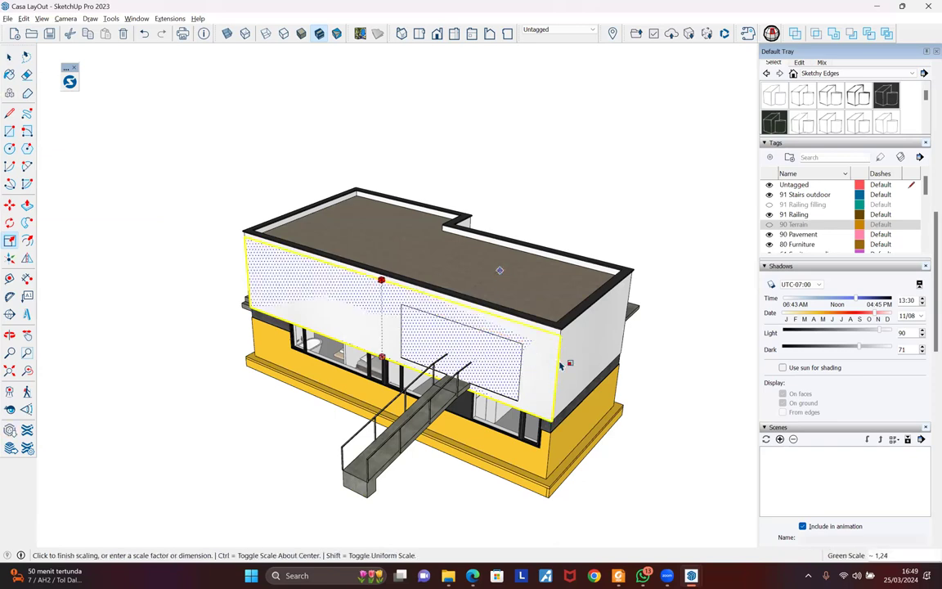
Push/Pull the facade-sized rectangle 600 cm into a simple box through the upper floor
{"action": "key", "text": "p"}
{"action": "middle_click_drag", "start_coordinate": [520, 384], "coordinate": [484, 389]}
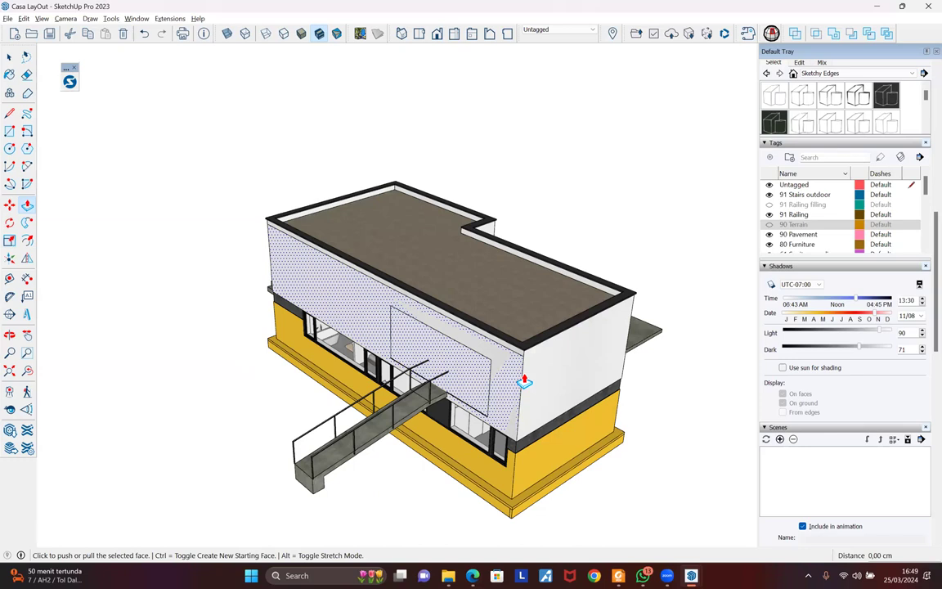
{"action": "left_click", "coordinate": [628, 335]}
{"action": "type", "text": "600"}
{"action": "key", "text": "Return"}
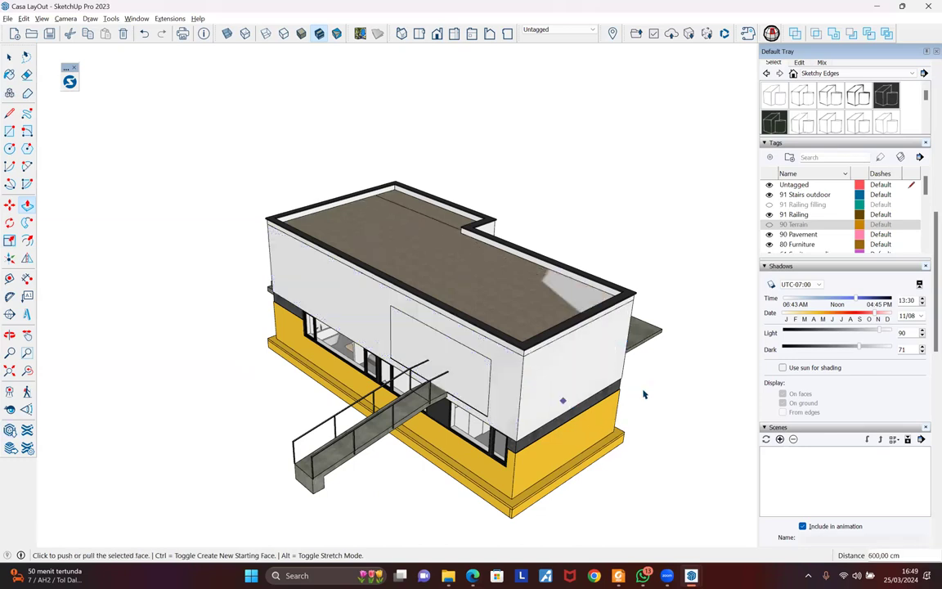
{"action": "key", "text": "space"}
{"action": "middle_click_drag", "start_coordinate": [562, 401], "coordinate": [644, 394]}
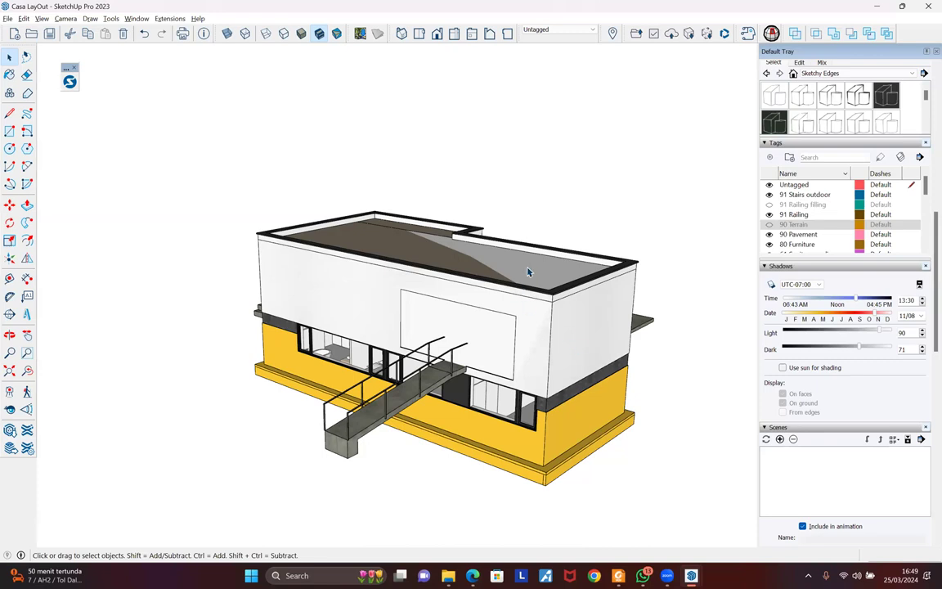
Select the locked house group at its roof edge and unlock it
{"action": "left_click", "coordinate": [577, 255]}
{"action": "left_click", "coordinate": [579, 260]}
{"action": "right_click", "coordinate": [583, 259]}
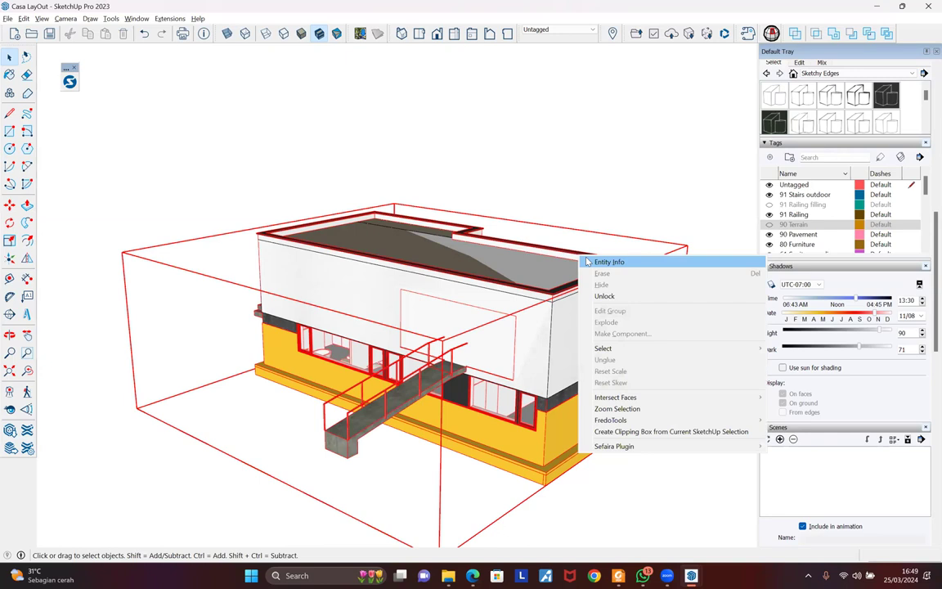
{"action": "left_click", "coordinate": [603, 296]}
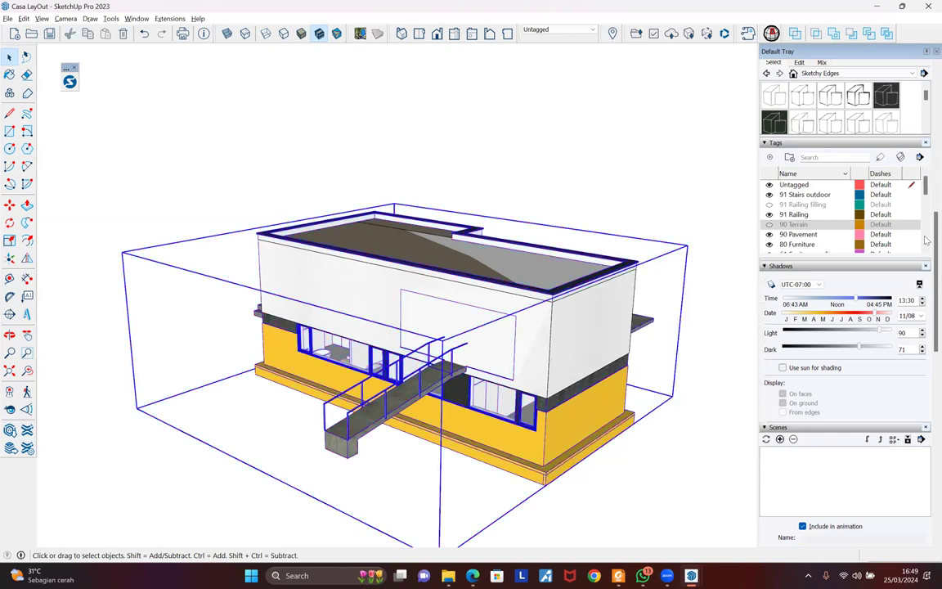
Create a new tag named MODEL
{"action": "scroll", "coordinate": [926, 239], "scroll_direction": "up", "scroll_amount": 5}
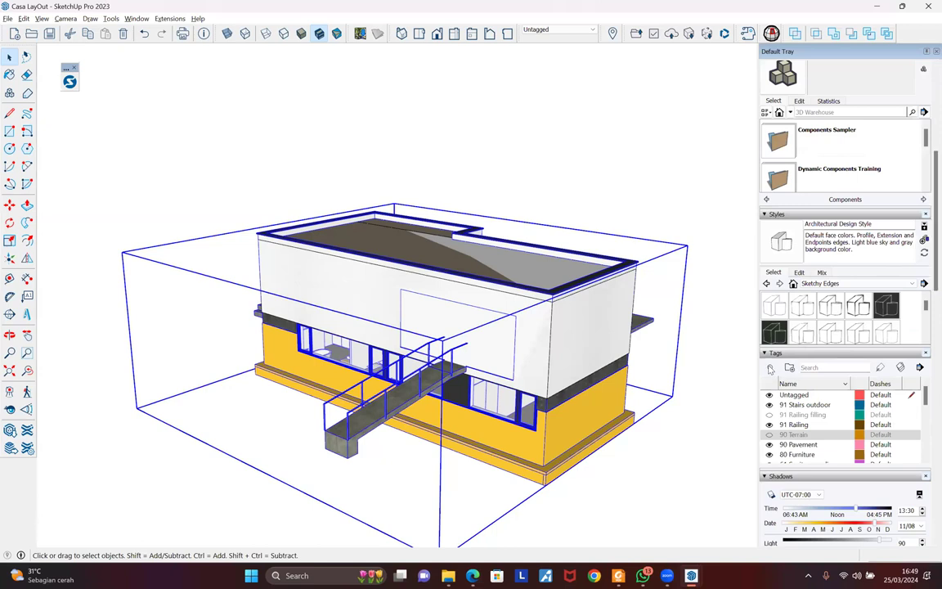
{"action": "left_click", "coordinate": [769, 368]}
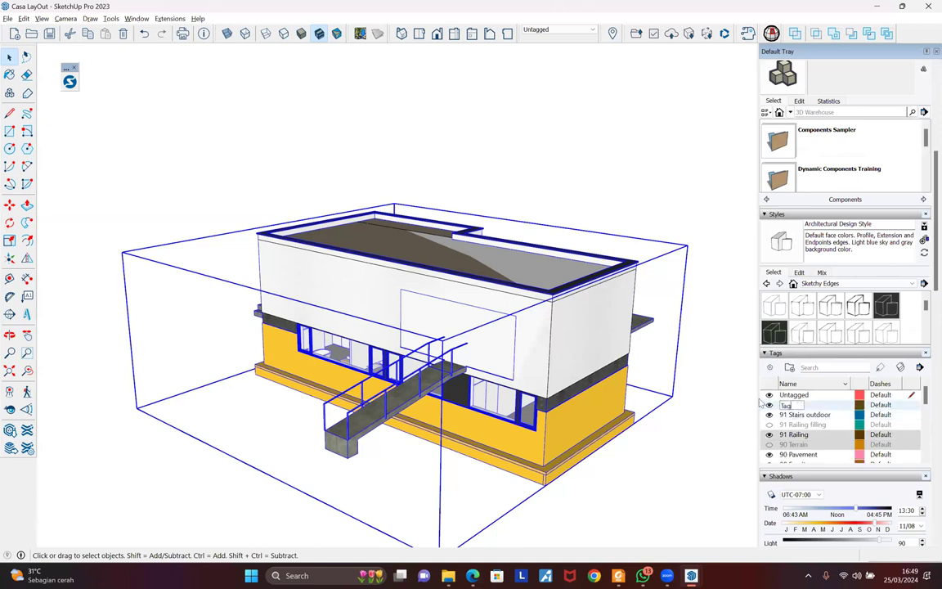
{"action": "type", "text": "MODEL"}
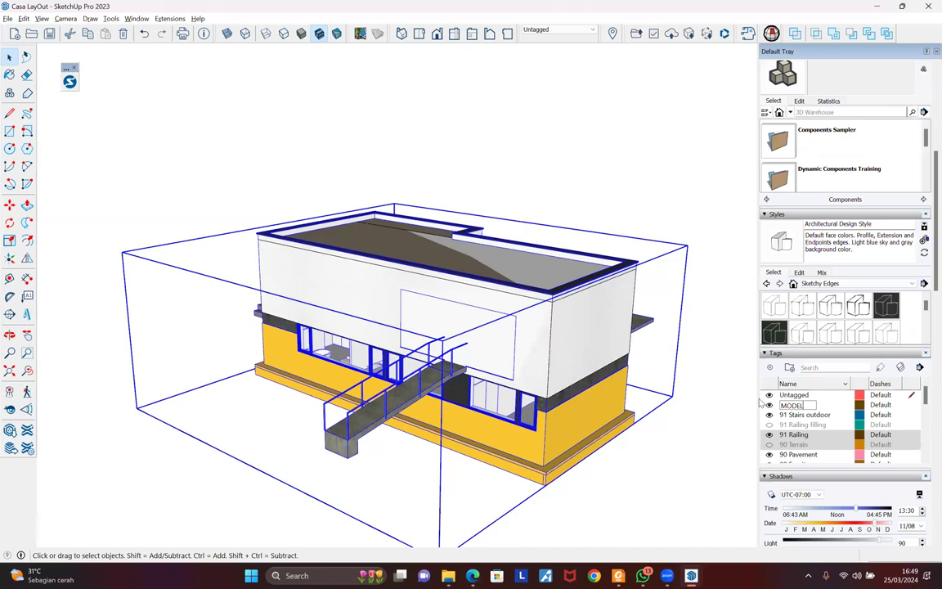
{"action": "key", "text": "Return"}
Assign the house group to the MODEL tag and check it by turning the tag's visibility off and on
{"action": "left_click", "coordinate": [535, 30]}
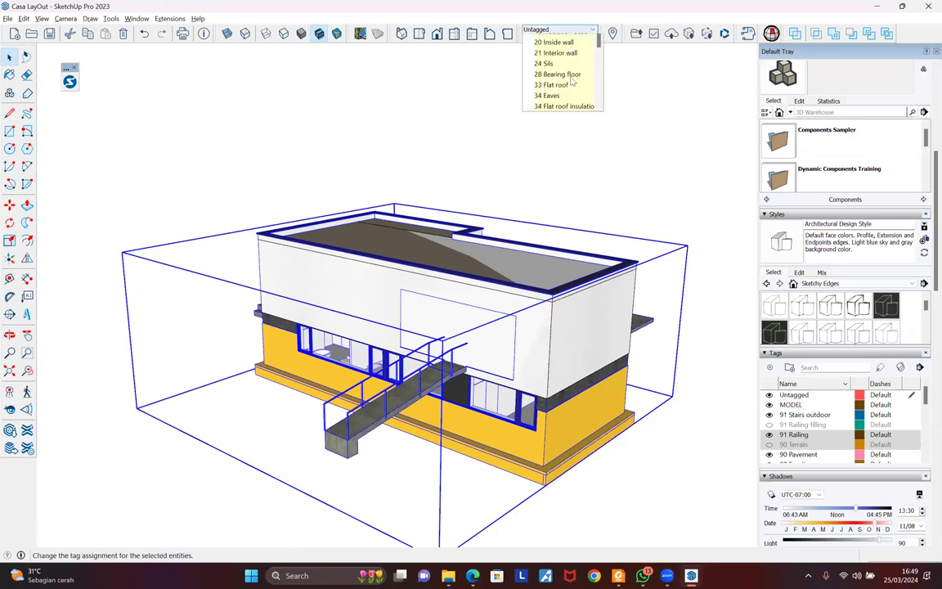
{"action": "scroll", "coordinate": [564, 98], "scroll_direction": "down", "scroll_amount": 5}
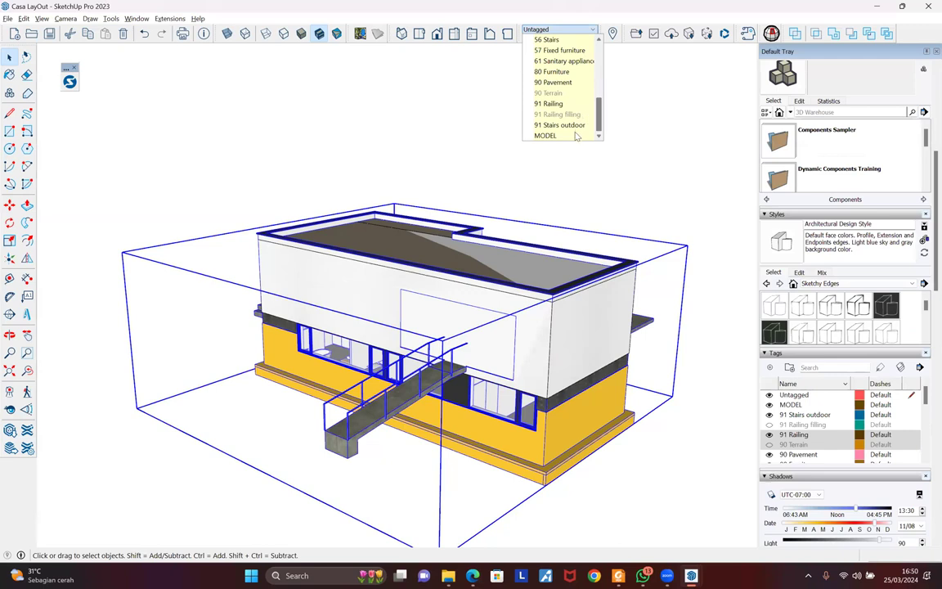
{"action": "left_click", "coordinate": [699, 343]}
{"action": "left_click", "coordinate": [769, 405]}
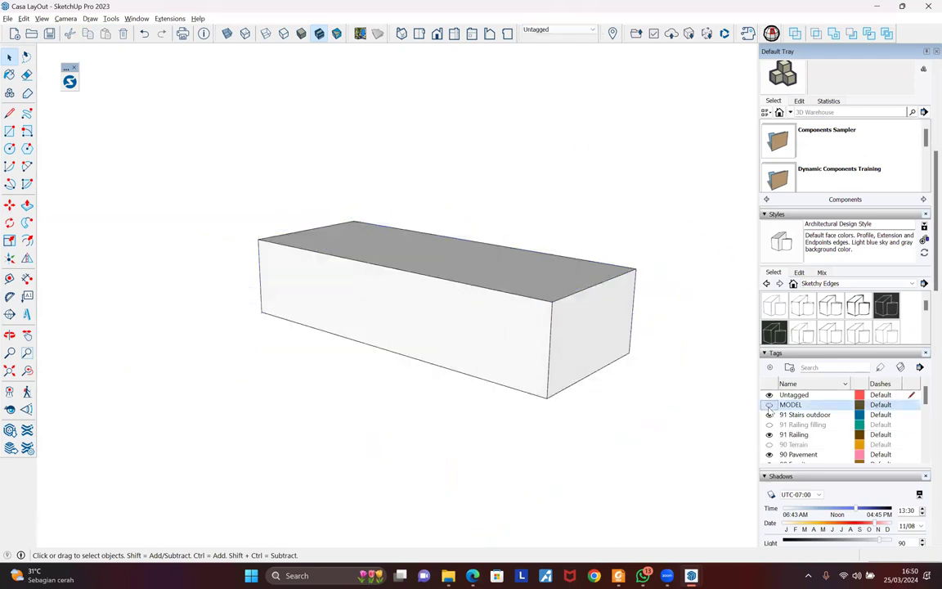
{"action": "left_click", "coordinate": [768, 404]}
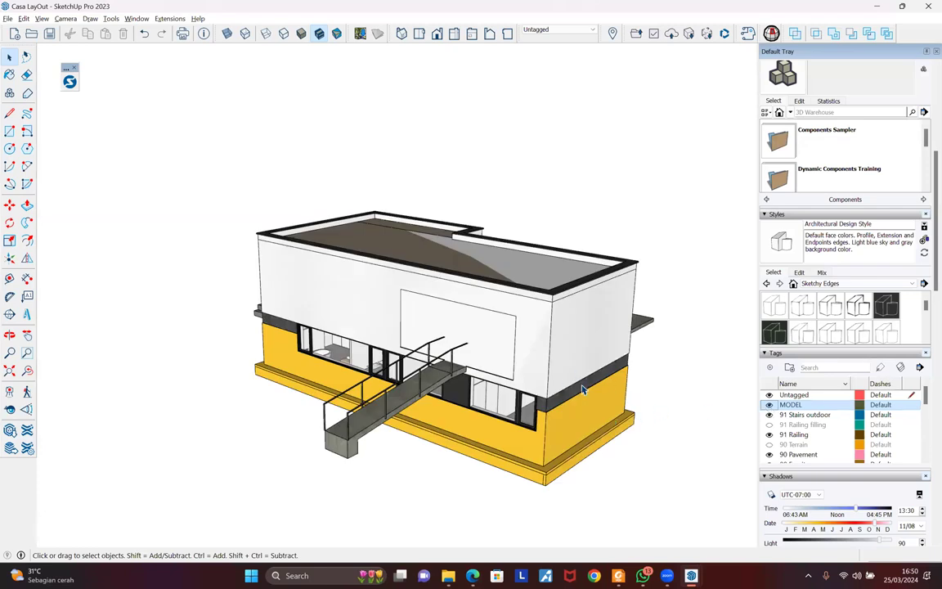
Add a scene of the house with the MODEL tag visible and name it MODEL ON
{"action": "scroll", "coordinate": [582, 390], "scroll_direction": "up", "scroll_amount": 2}
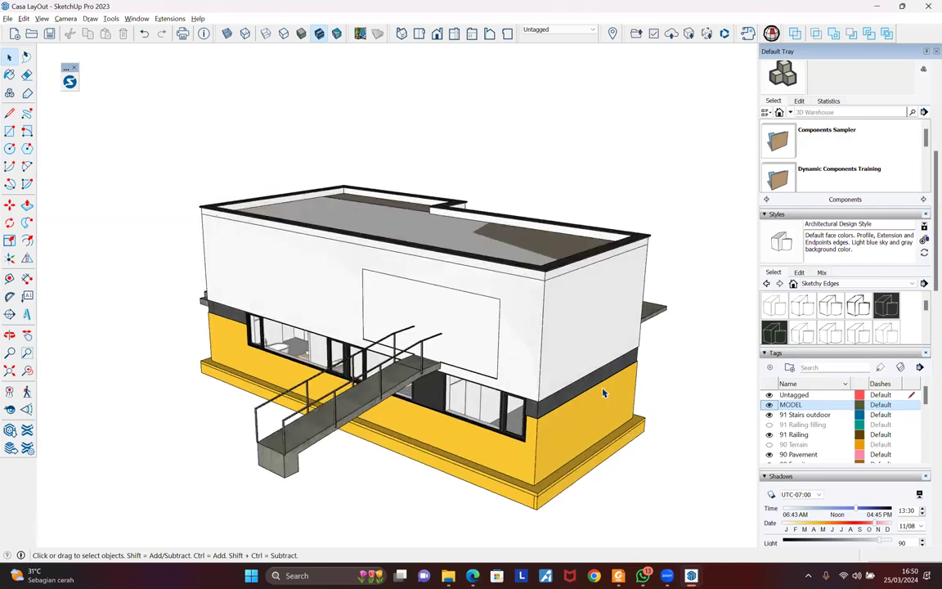
{"action": "scroll", "coordinate": [926, 360], "scroll_direction": "down", "scroll_amount": 5}
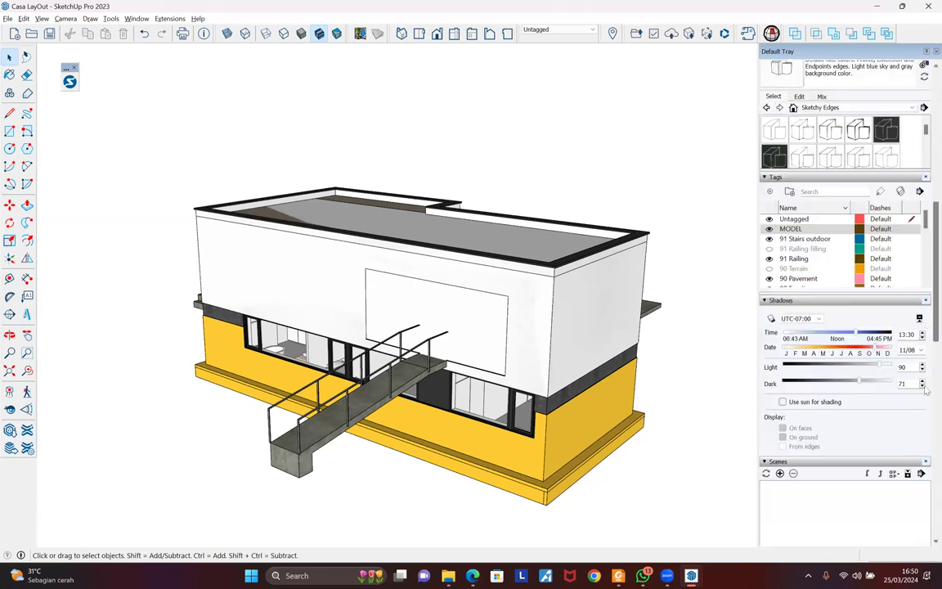
{"action": "left_click", "coordinate": [779, 269]}
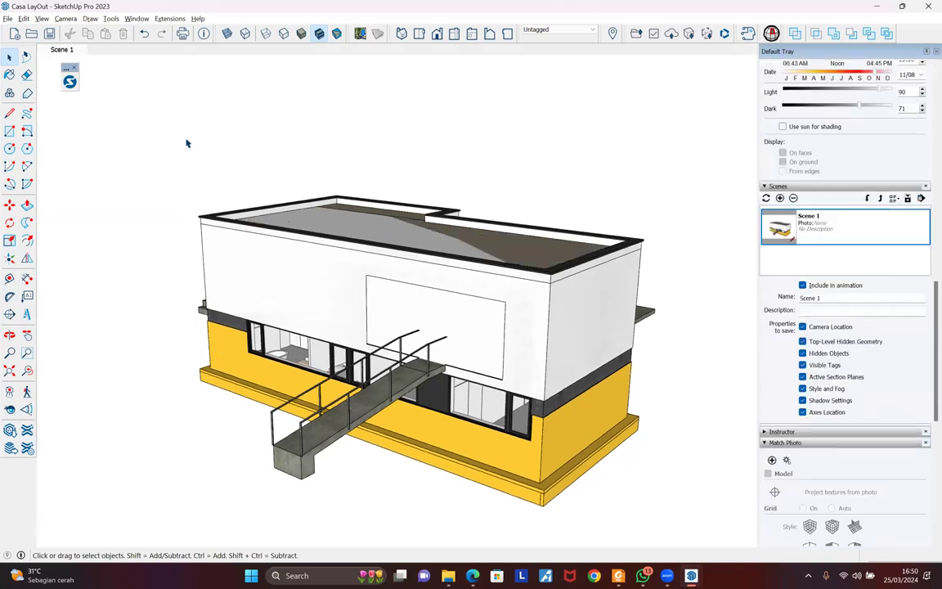
{"action": "left_click", "coordinate": [779, 299]}
{"action": "type", "text": "MODEL ON"}
{"action": "key", "text": "Return"}
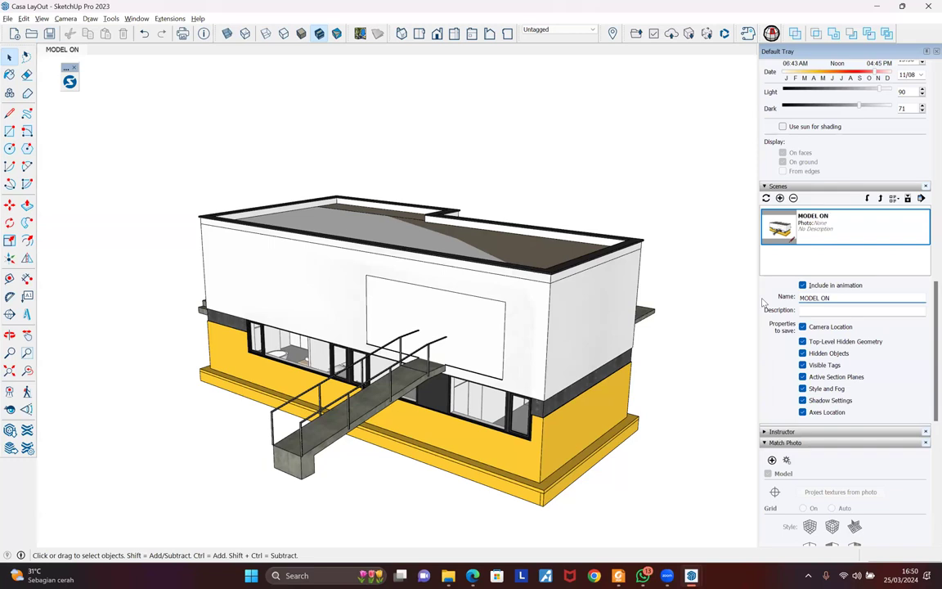
{"action": "scroll", "coordinate": [818, 204], "scroll_direction": "up", "scroll_amount": 5}
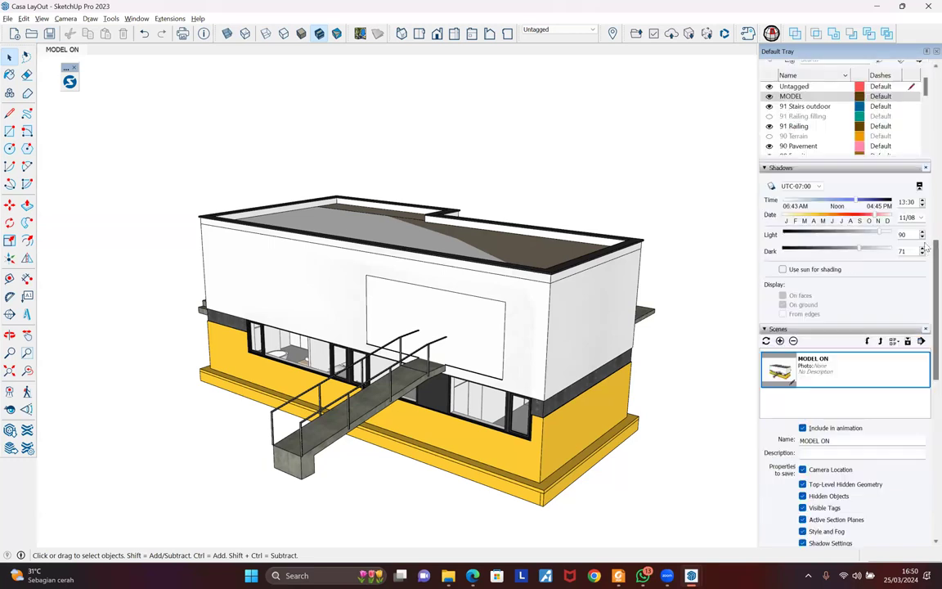
Hide the MODEL tag and add a scene of the simplified mass named MODEL OFF
{"action": "left_click", "coordinate": [769, 168]}
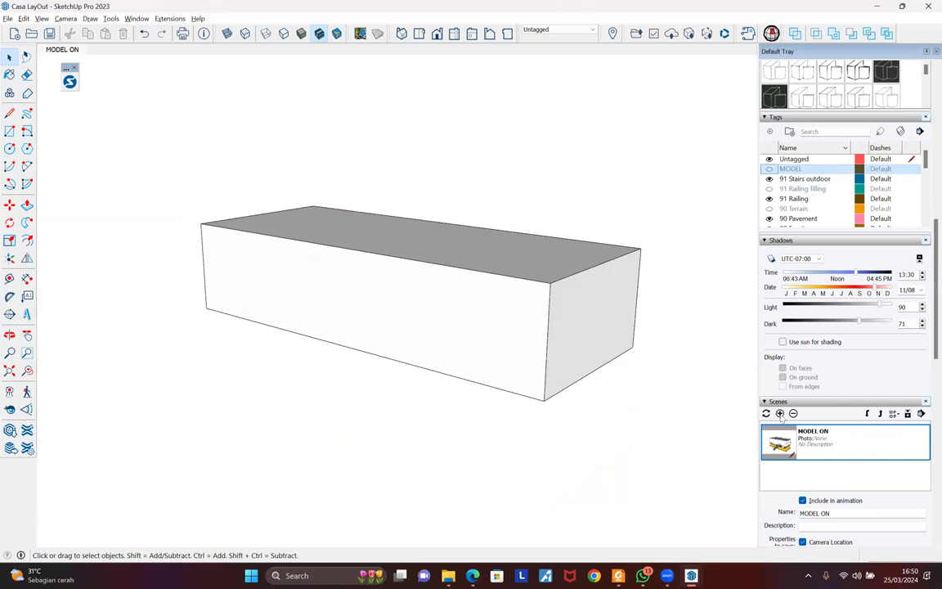
{"action": "left_click", "coordinate": [780, 414]}
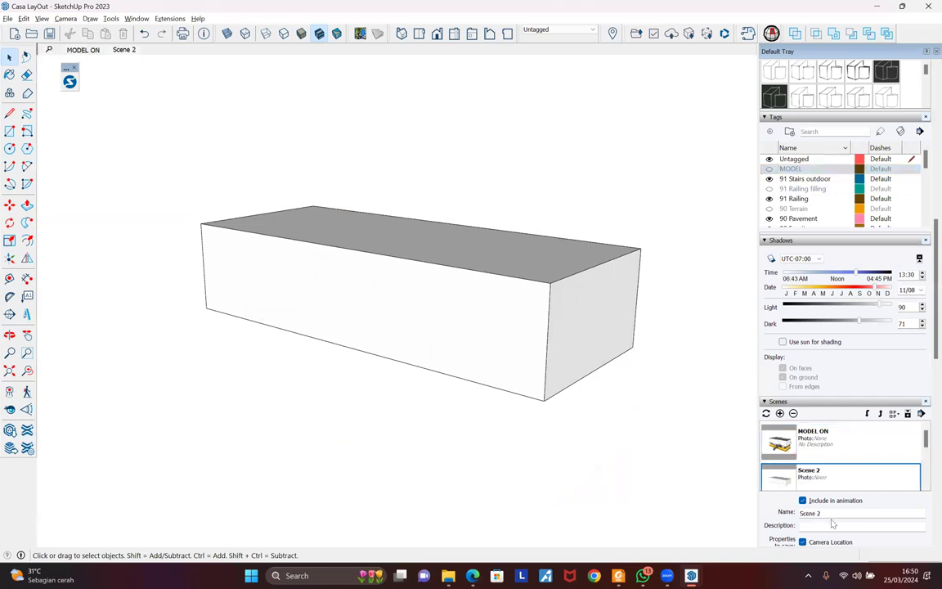
{"action": "type", "text": "MODEL OFF"}
{"action": "key", "text": "Return"}
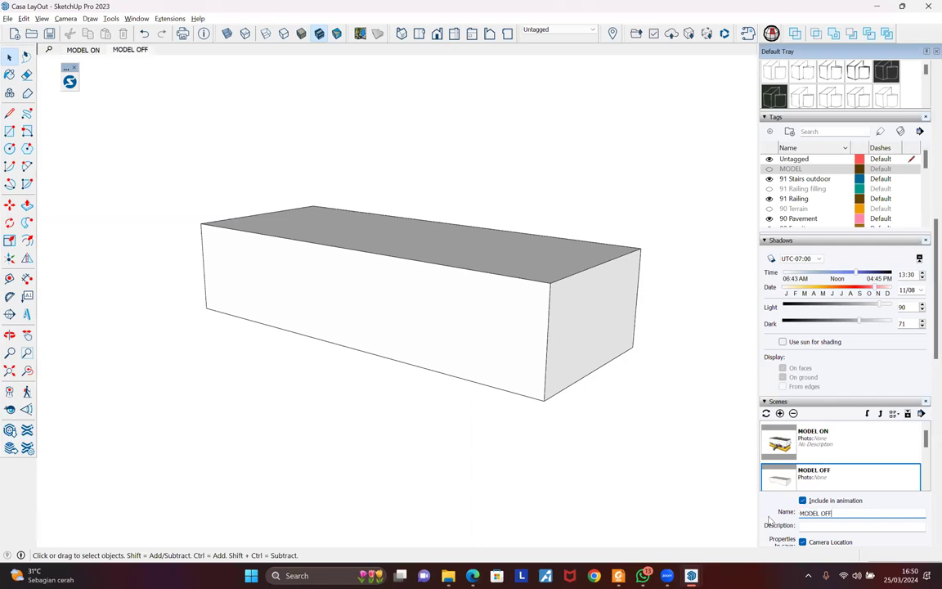
Switch between the MODEL ON and MODEL OFF scenes and orbit around the mass to check how the scenes behave
{"action": "left_click", "coordinate": [83, 49]}
{"action": "left_click", "coordinate": [130, 49]}
{"action": "scroll", "coordinate": [373, 243], "scroll_direction": "down", "scroll_amount": 2}
{"action": "scroll", "coordinate": [374, 243], "scroll_direction": "down", "scroll_amount": 1}
{"action": "middle_click_drag", "start_coordinate": [295, 305], "coordinate": [395, 183]}
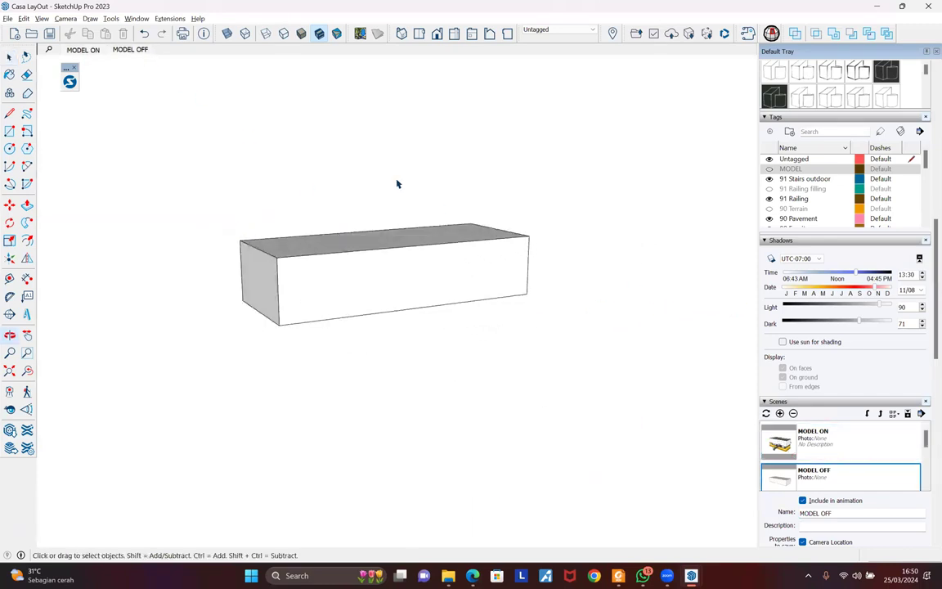
{"action": "middle_click_drag", "start_coordinate": [315, 270], "coordinate": [149, 85]}
{"action": "left_click", "coordinate": [92, 50]}
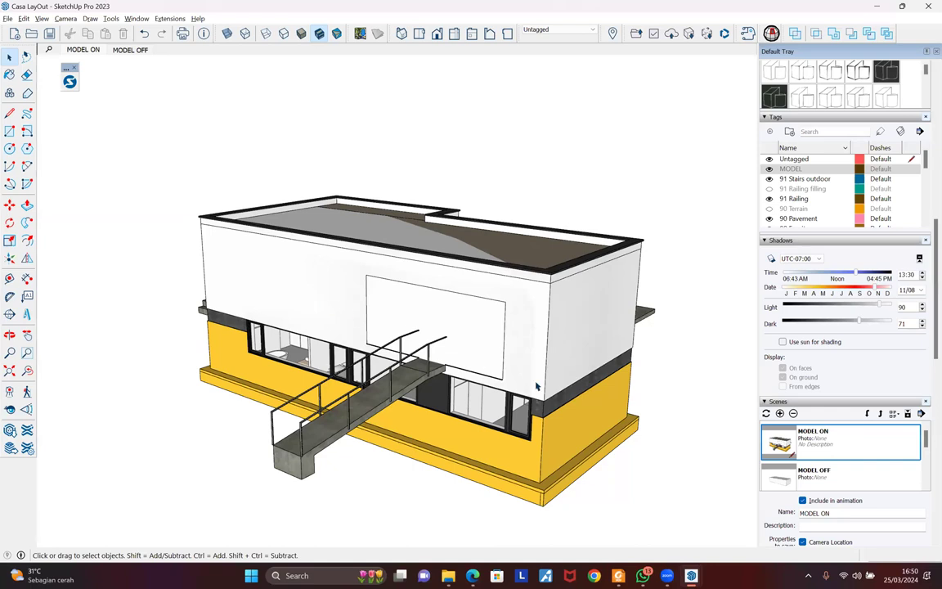
Exclude the camera location from the saved properties of both scenes and test switching between them from another viewpoint
{"action": "scroll", "coordinate": [926, 321], "scroll_direction": "down", "scroll_amount": 5}
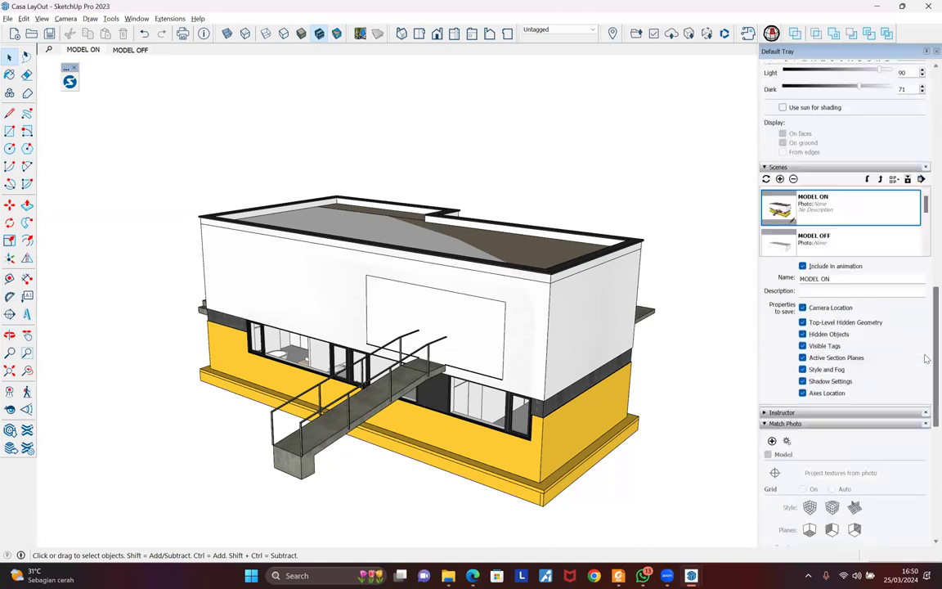
{"action": "left_click", "coordinate": [803, 297]}
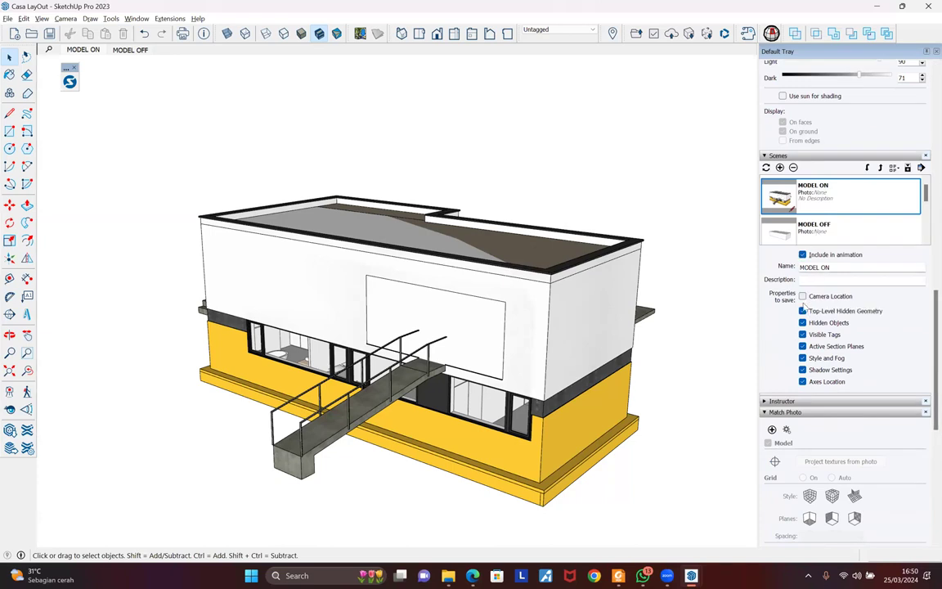
{"action": "key", "text": "Page_Down"}
{"action": "middle_click_drag", "start_coordinate": [421, 315], "coordinate": [103, 58]}
{"action": "left_click", "coordinate": [131, 51]}
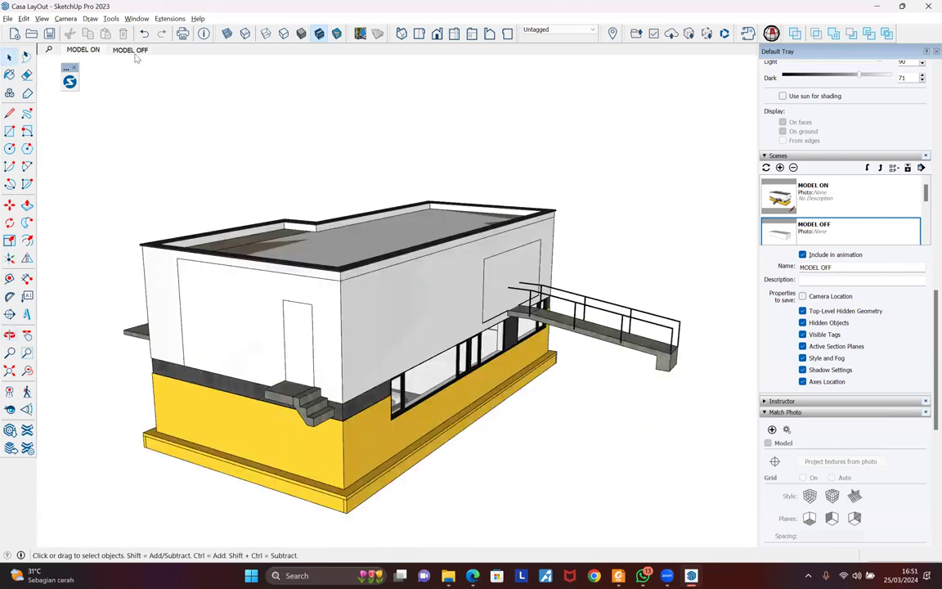
{"action": "left_click", "coordinate": [88, 50]}
{"action": "middle_click_drag", "start_coordinate": [477, 321], "coordinate": [581, 174]}
Select the house group and lock it
{"action": "key", "text": "space"}
{"action": "left_click", "coordinate": [571, 279]}
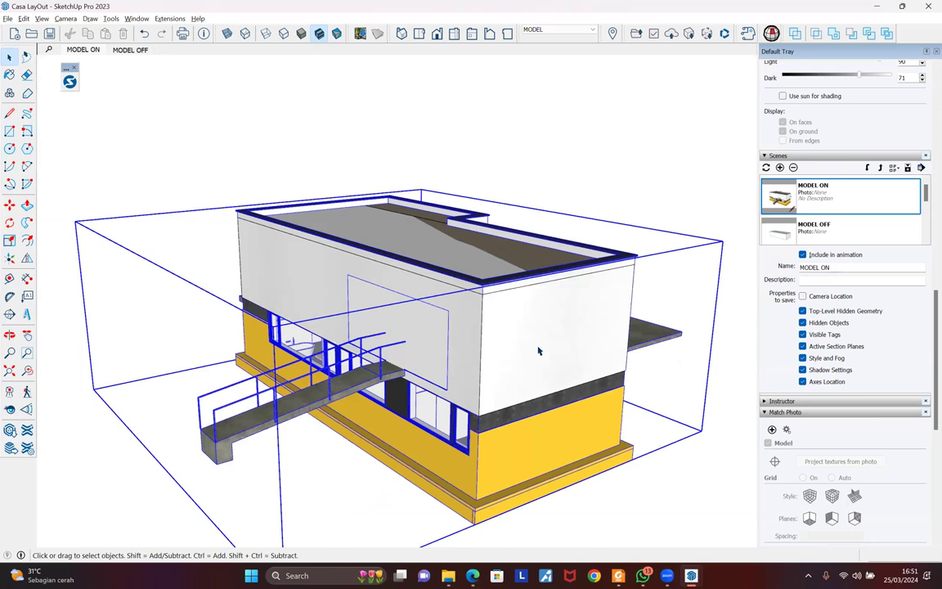
{"action": "right_click", "coordinate": [521, 221]}
{"action": "left_click", "coordinate": [548, 261]}
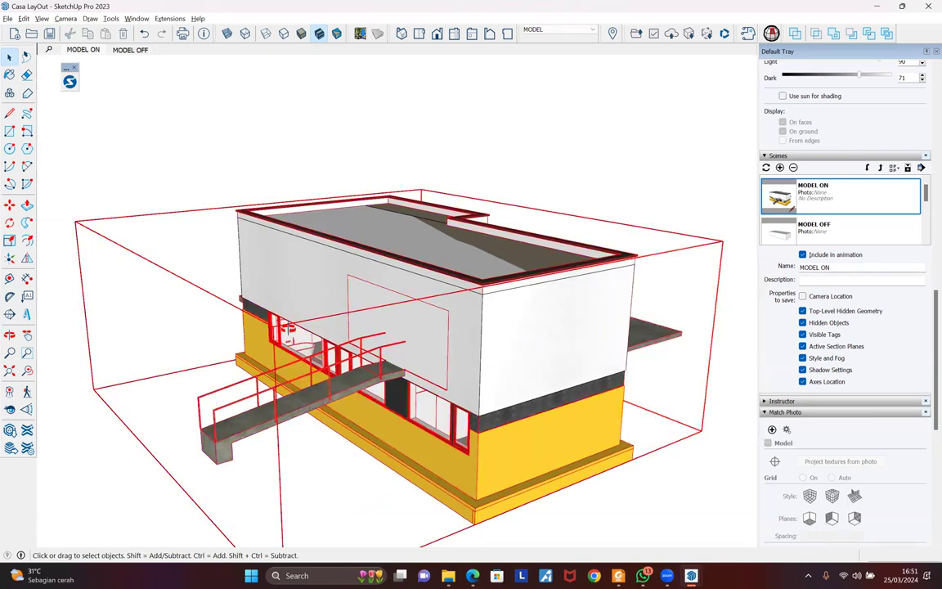
{"action": "left_click", "coordinate": [186, 311]}
Try to draw a vertical line on the terrace-side wall of the mass at the house's recessed corner
{"action": "middle_click_drag", "start_coordinate": [471, 309], "coordinate": [512, 237]}
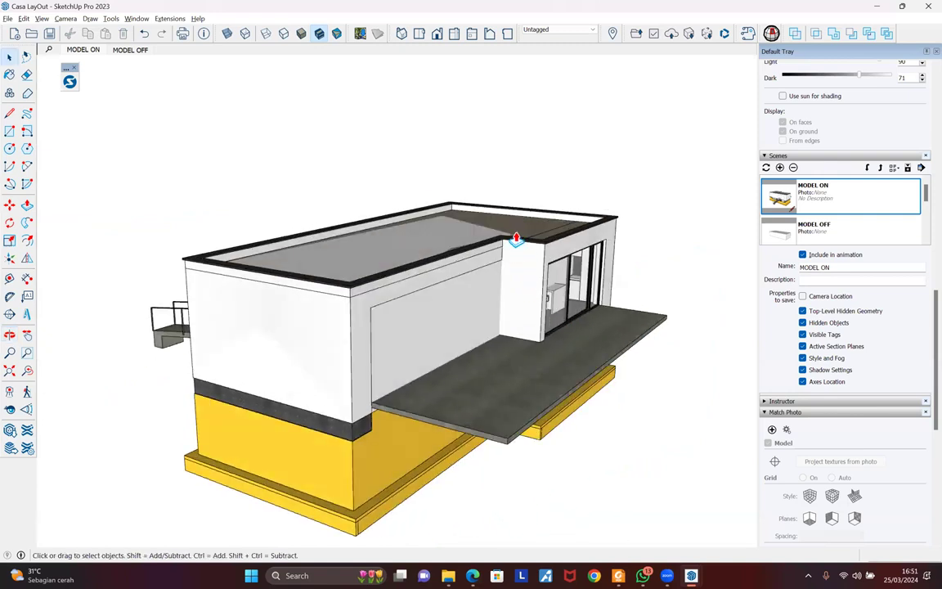
{"action": "key", "text": "p"}
{"action": "scroll", "coordinate": [533, 327], "scroll_direction": "up", "scroll_amount": 5}
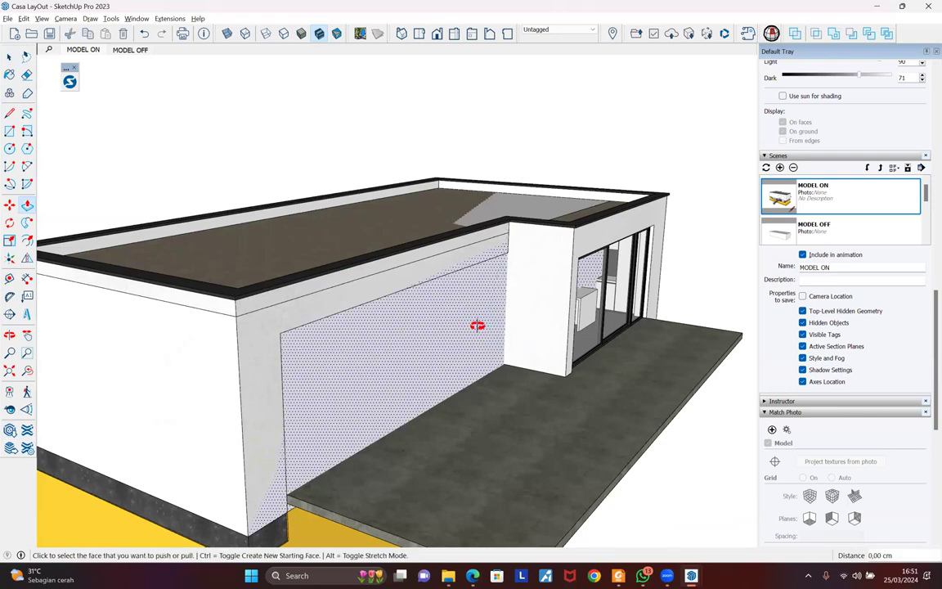
{"action": "middle_click_drag", "start_coordinate": [359, 343], "coordinate": [436, 343]}
{"action": "scroll", "coordinate": [425, 311], "scroll_direction": "up", "scroll_amount": 8}
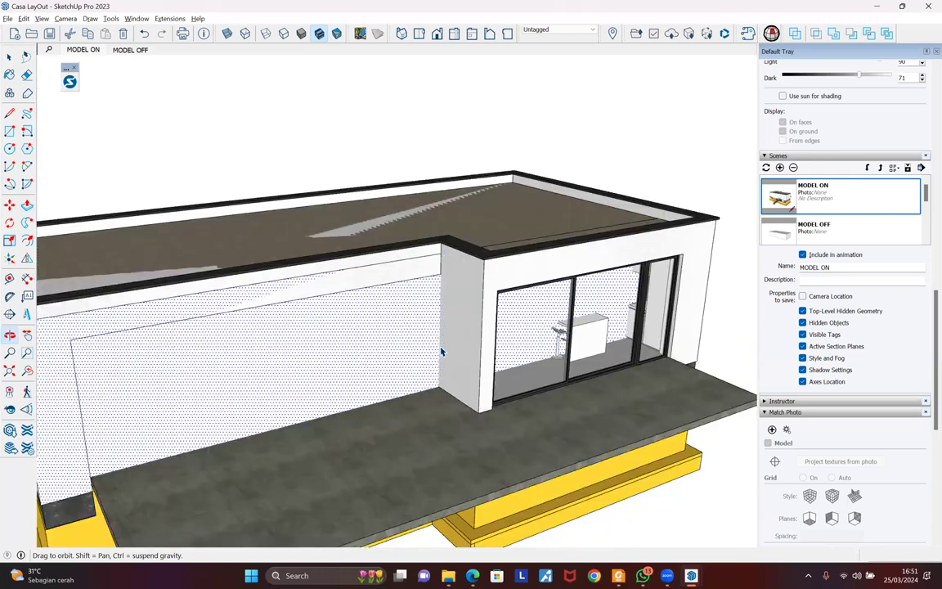
{"action": "key", "text": "l"}
{"action": "left_click", "coordinate": [436, 258]}
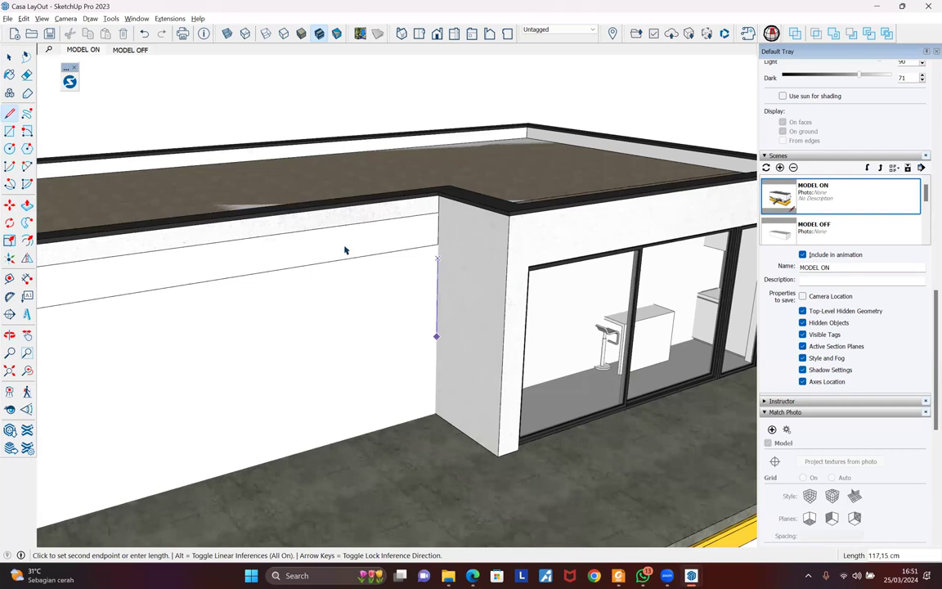
{"action": "scroll", "coordinate": [426, 278], "scroll_direction": "down", "scroll_amount": 5}
{"action": "key", "text": "space"}
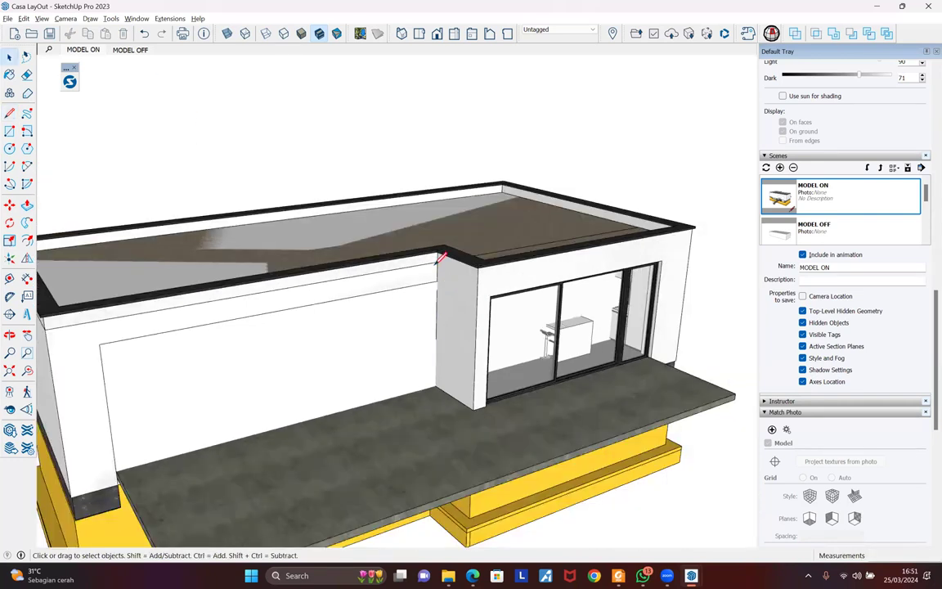
In the MODEL OFF scene, split the mass's terrace-side wall with a full-height vertical line, about 335 cm long, at the recessed corner
{"action": "key", "text": "Page_Down"}
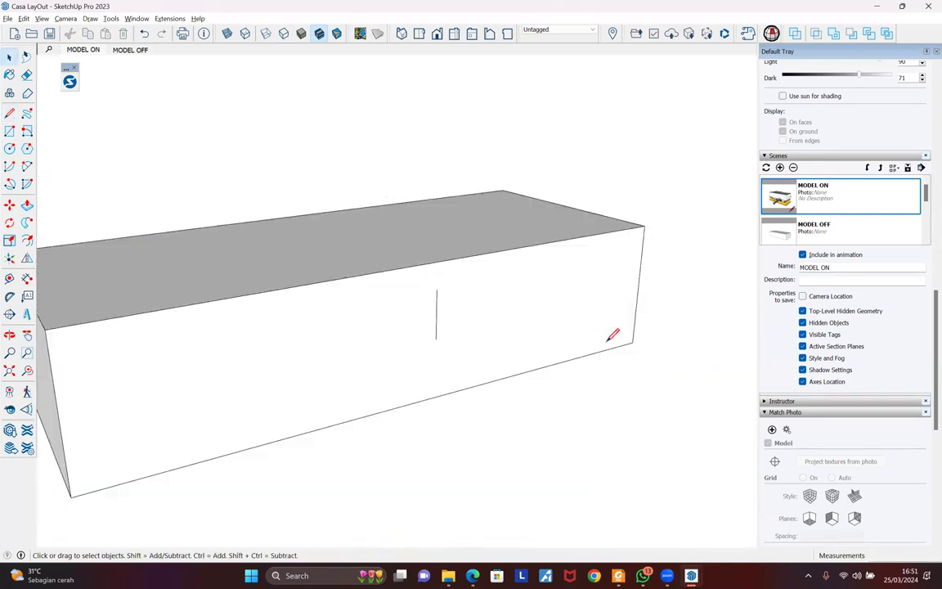
{"action": "key", "text": "l"}
{"action": "left_click", "coordinate": [436, 262]}
{"action": "left_click", "coordinate": [434, 397]}
Push/Pull the shorter part of the split terrace-side wall outward by 150 cm, comparing it with the MODEL ON scene
{"action": "key", "text": "p"}
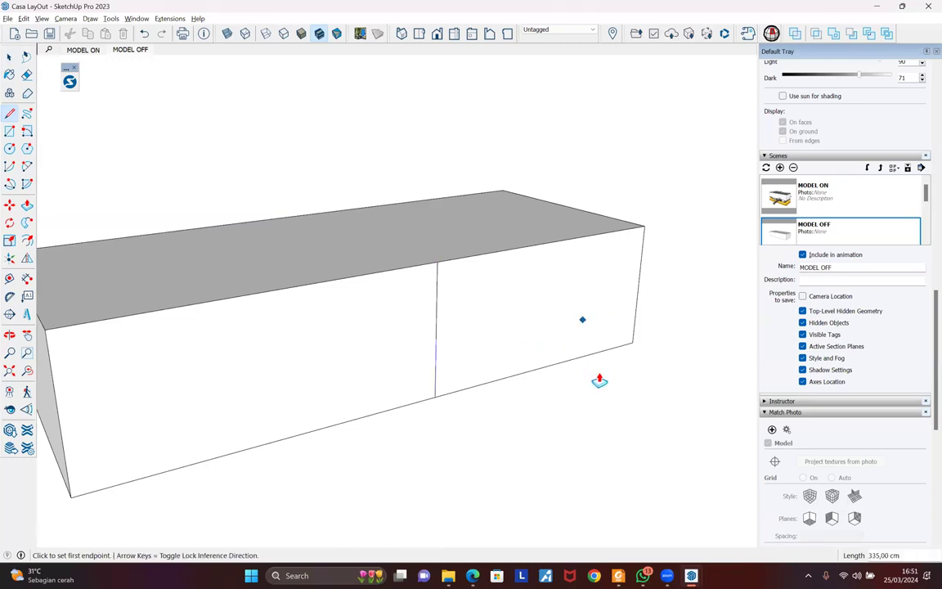
{"action": "left_click", "coordinate": [588, 372]}
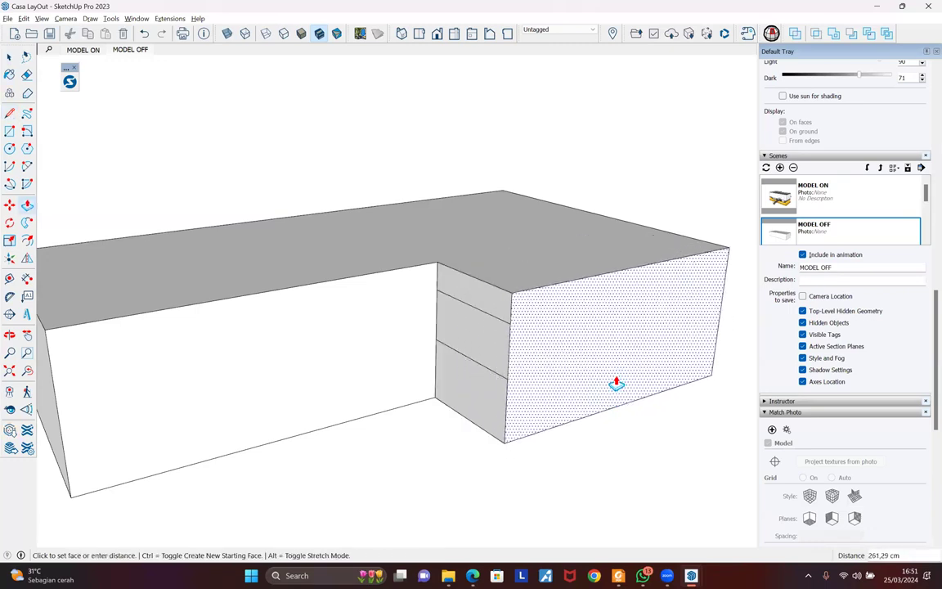
{"action": "left_click", "coordinate": [85, 50]}
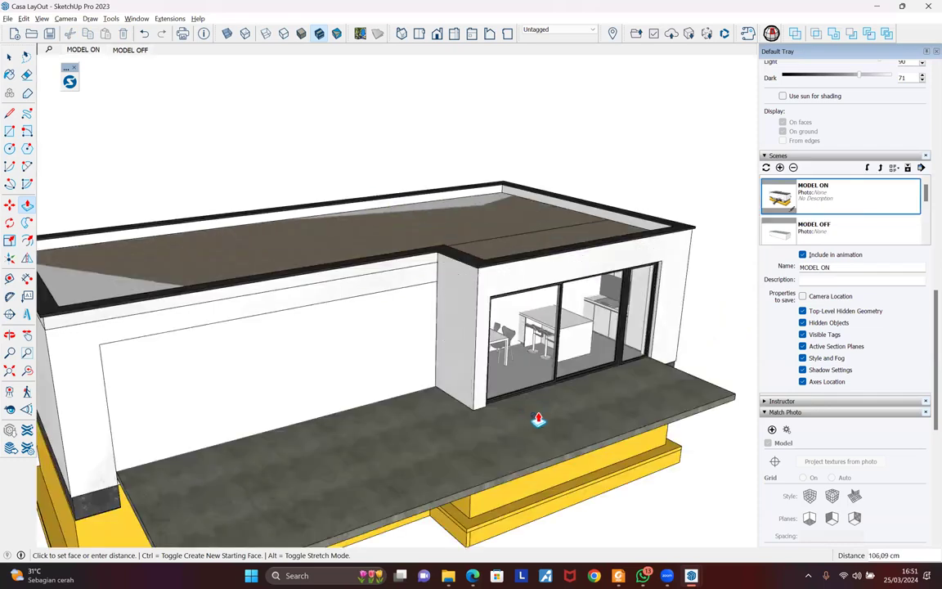
{"action": "type", "text": "150"}
{"action": "key", "text": "Return"}
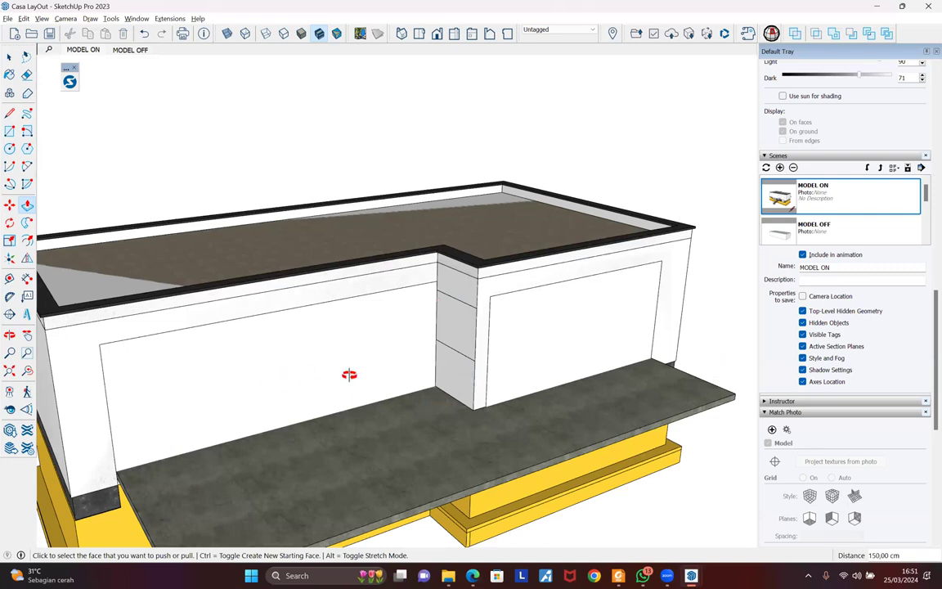
Erase the leftover edges crossing the side face of the projecting volume in the MODEL OFF scene
{"action": "key", "text": "Page_Down"}
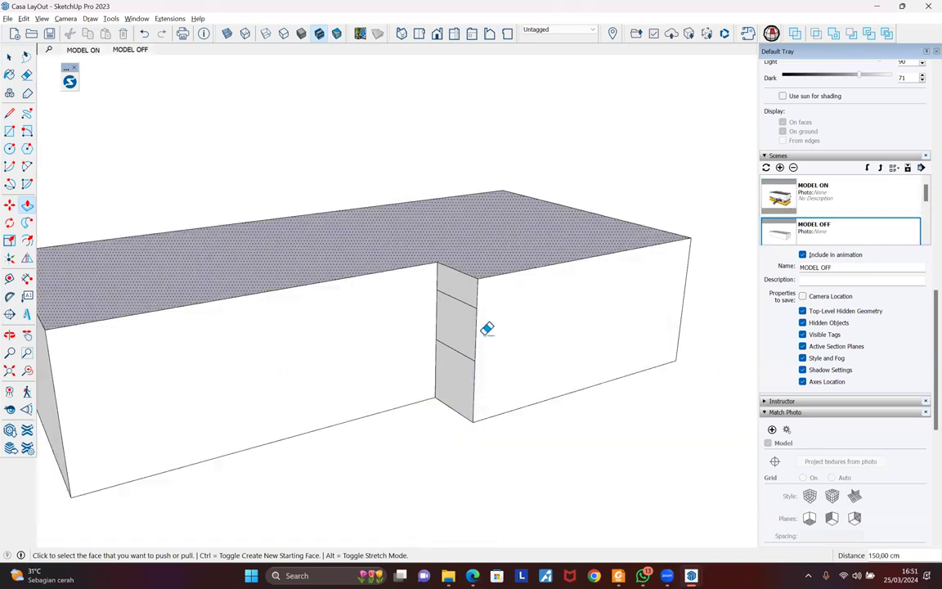
{"action": "key", "text": "e"}
{"action": "mouse_move", "coordinate": [86, 52]}
{"action": "middle_mouse_down"}
{"action": "mouse_move", "coordinate": [274, 317]}
{"action": "mouse_move", "coordinate": [312, 326]}
{"action": "middle_mouse_up"}
Trace the large window on the ramp-side wall with a rectangle and select its face in the MODEL OFF scene
{"action": "key", "text": "Page_Up"}
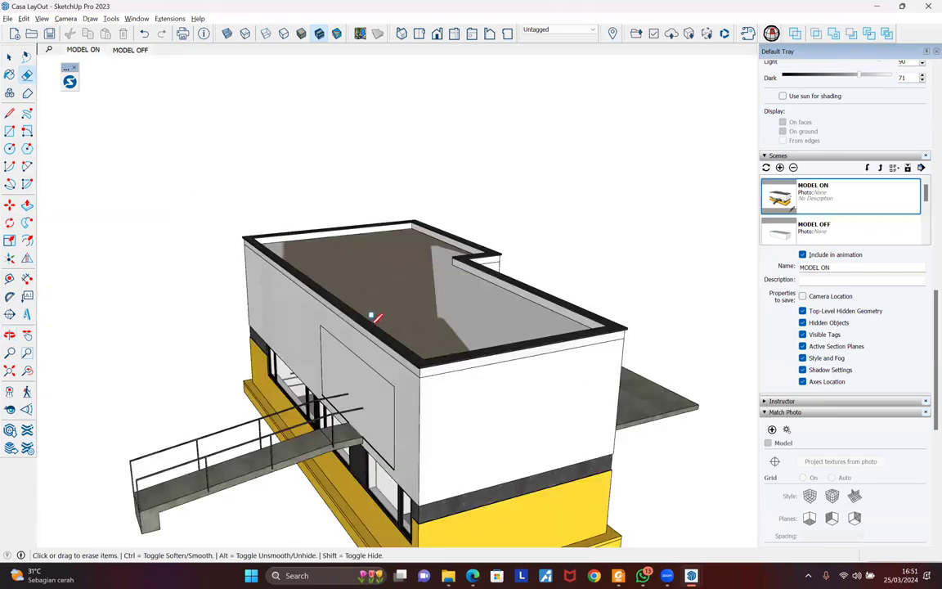
{"action": "mouse_move", "coordinate": [368, 315]}
{"action": "middle_mouse_down"}
{"action": "mouse_move", "coordinate": [374, 320]}
{"action": "mouse_move", "coordinate": [358, 289]}
{"action": "mouse_move", "coordinate": [360, 302]}
{"action": "middle_mouse_up"}
{"action": "key", "text": "r"}
{"action": "scroll", "coordinate": [377, 344], "scroll_direction": "up", "scroll_amount": 3}
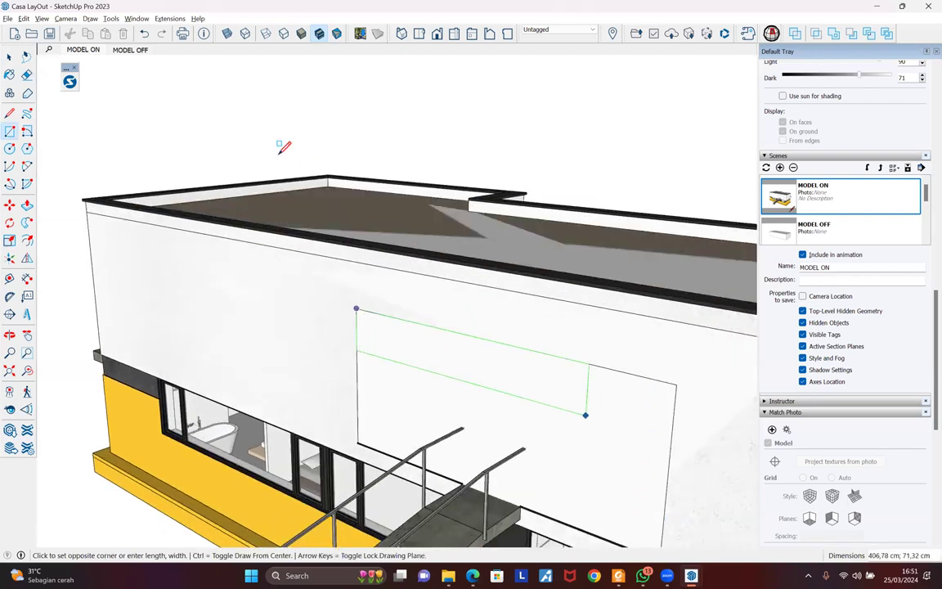
{"action": "scroll", "coordinate": [236, 190], "scroll_direction": "down", "scroll_amount": 2}
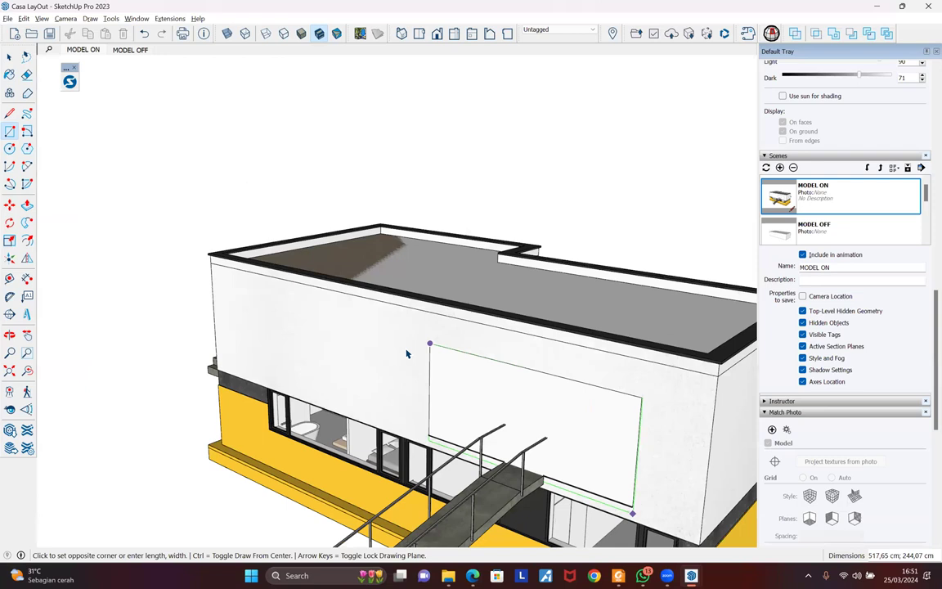
{"action": "key", "text": "space"}
{"action": "left_click", "coordinate": [520, 419]}
{"action": "left_click", "coordinate": [520, 400]}
{"action": "left_click", "coordinate": [518, 394]}
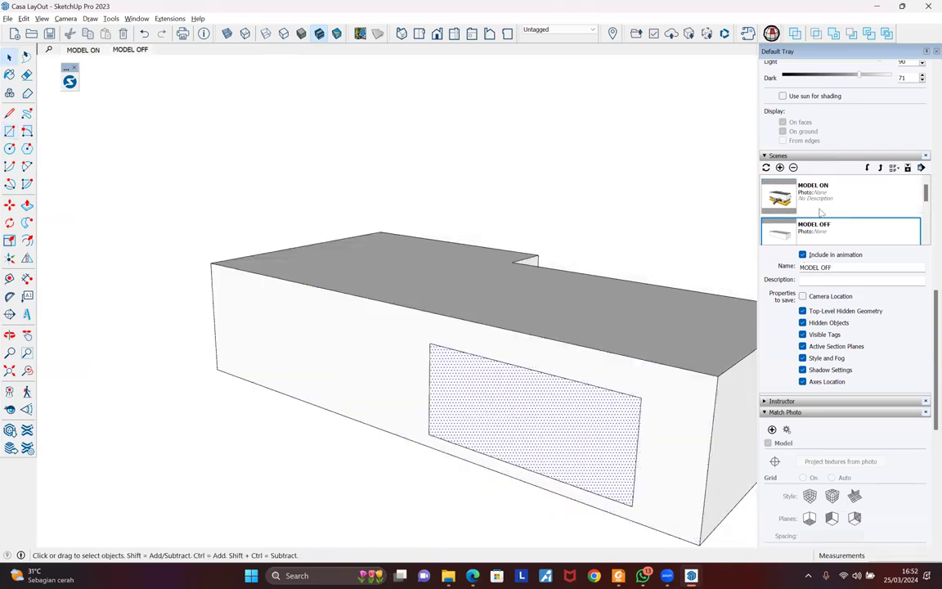
Paint the window rectangle with Translucent Glass Blue from the Glass and Mirrors materials
{"action": "key", "text": "b"}
{"action": "left_click", "coordinate": [829, 152]}
{"action": "scroll", "coordinate": [833, 192], "scroll_direction": "down", "scroll_amount": 3}
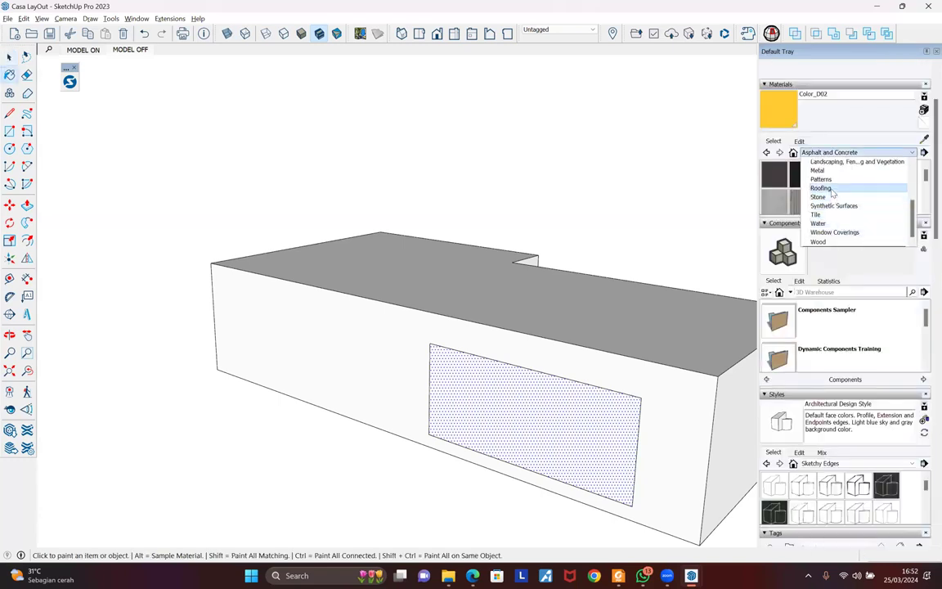
{"action": "scroll", "coordinate": [832, 209], "scroll_direction": "up", "scroll_amount": 2}
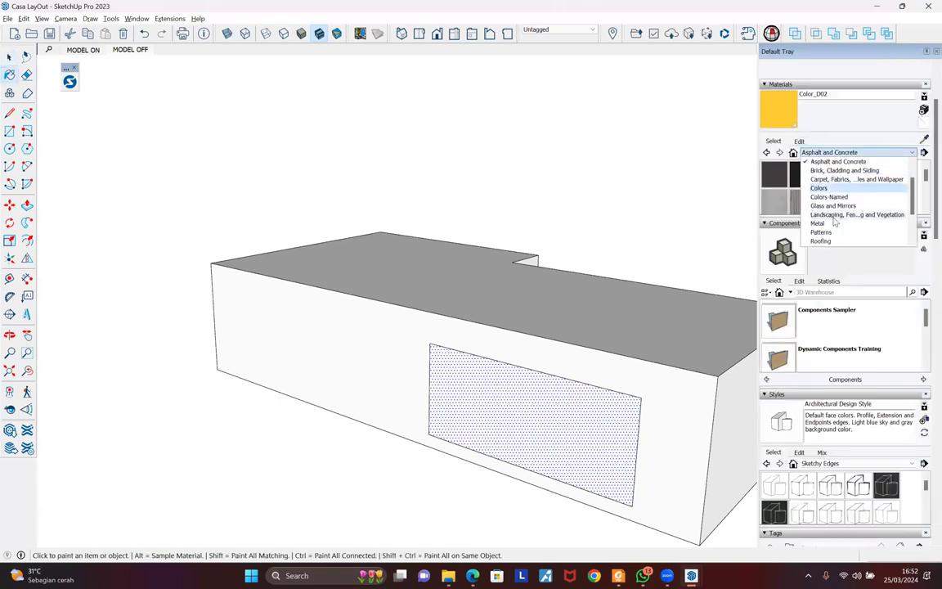
{"action": "left_click", "coordinate": [833, 205]}
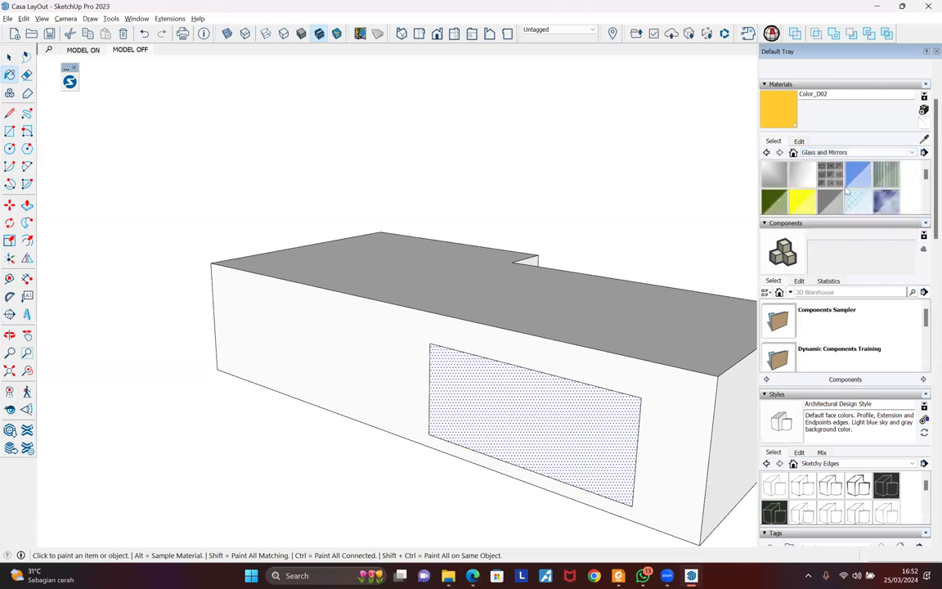
{"action": "left_click", "coordinate": [858, 174]}
{"action": "left_click", "coordinate": [520, 371]}
Delete the window rectangle from the mass's ramp-side wall
{"action": "mouse_move", "coordinate": [544, 202]}
{"action": "middle_mouse_down"}
{"action": "mouse_move", "coordinate": [542, 237]}
{"action": "mouse_move", "coordinate": [586, 283]}
{"action": "mouse_move", "coordinate": [416, 345]}
{"action": "mouse_move", "coordinate": [222, 288]}
{"action": "mouse_move", "coordinate": [445, 286]}
{"action": "mouse_move", "coordinate": [608, 269]}
{"action": "mouse_move", "coordinate": [542, 159]}
{"action": "mouse_move", "coordinate": [537, 212]}
{"action": "mouse_move", "coordinate": [596, 291]}
{"action": "mouse_move", "coordinate": [518, 420]}
{"action": "mouse_move", "coordinate": [156, 149]}
{"action": "mouse_move", "coordinate": [92, 49]}
{"action": "middle_mouse_up"}
{"action": "key", "text": "space"}
{"action": "key", "text": "Delete"}
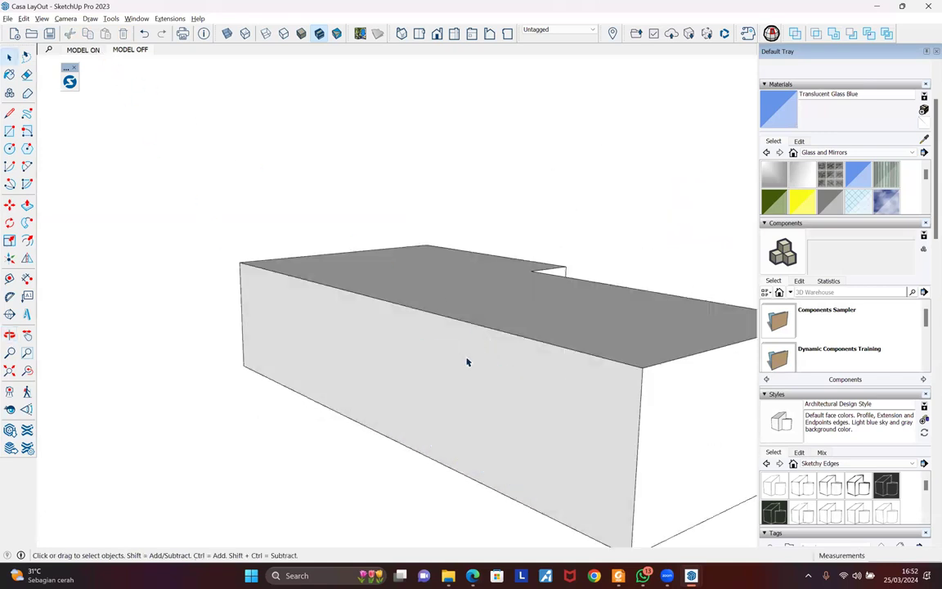
Draw a new freehand window rectangle on the mass's ramp-side wall in the MODEL OFF scene
{"action": "key", "text": "Page_Up"}
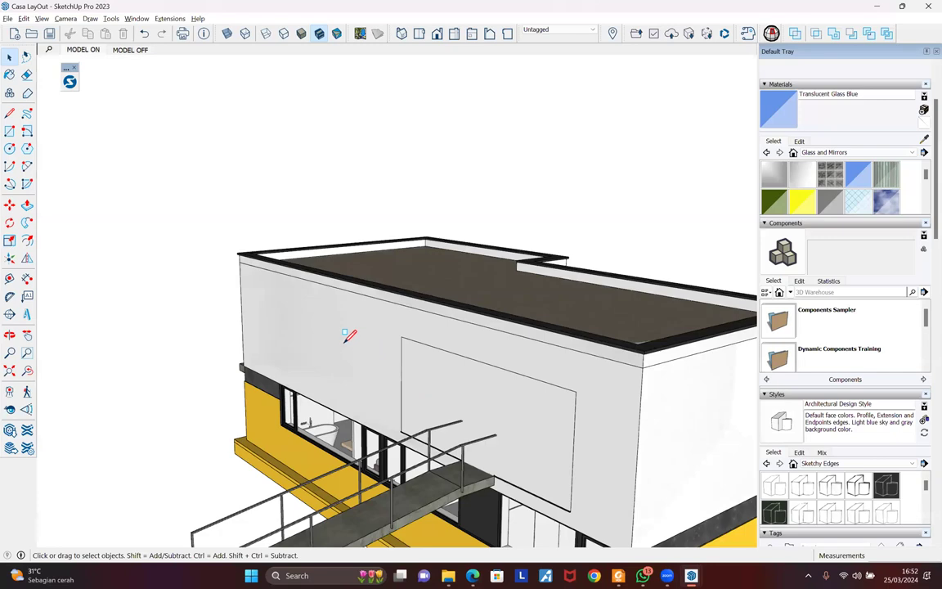
{"action": "mouse_move", "coordinate": [368, 325]}
{"action": "middle_mouse_down"}
{"action": "mouse_move", "coordinate": [375, 312]}
{"action": "mouse_move", "coordinate": [370, 358]}
{"action": "mouse_move", "coordinate": [305, 150]}
{"action": "middle_mouse_up"}
{"action": "key", "text": "r"}
{"action": "key", "text": "space"}
{"action": "left_click", "coordinate": [383, 279]}
{"action": "middle_click_drag", "start_coordinate": [383, 278], "coordinate": [496, 411]}
{"action": "key", "text": "r"}
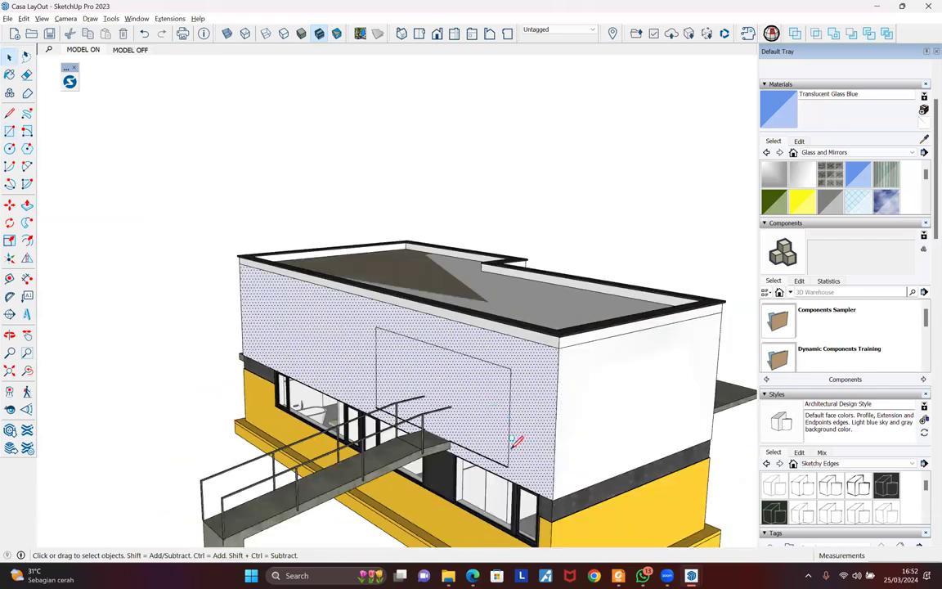
{"action": "key", "text": "Page_Down"}
{"action": "key", "text": "r"}
{"action": "left_click", "coordinate": [401, 335]}
{"action": "left_click", "coordinate": [510, 448]}
Paint the new window rectangle with Translucent Glass Blue
{"action": "key", "text": "b"}
{"action": "left_click", "coordinate": [458, 384]}
{"action": "mouse_move", "coordinate": [498, 418]}
{"action": "middle_mouse_down"}
{"action": "mouse_move", "coordinate": [505, 408]}
{"action": "mouse_move", "coordinate": [481, 406]}
{"action": "mouse_move", "coordinate": [503, 409]}
{"action": "middle_mouse_up"}
{"action": "middle_click_drag", "start_coordinate": [484, 373], "coordinate": [496, 395]}
{"action": "middle_click_drag", "start_coordinate": [447, 368], "coordinate": [486, 422]}
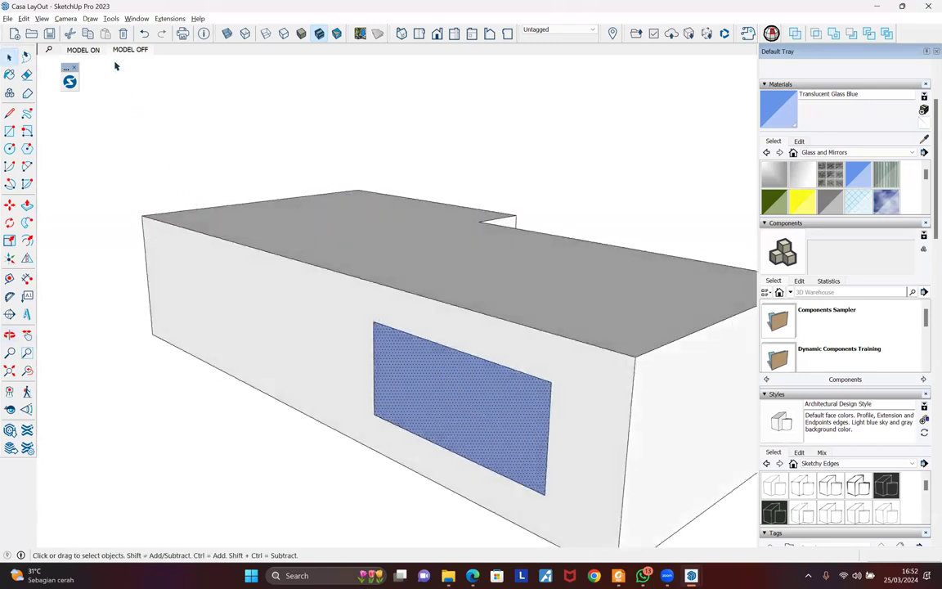
Scale the glass face on the ramp-side wall horizontally and vertically to fit the house's window opening in the MODEL ON scene
{"action": "left_click", "coordinate": [9, 240]}
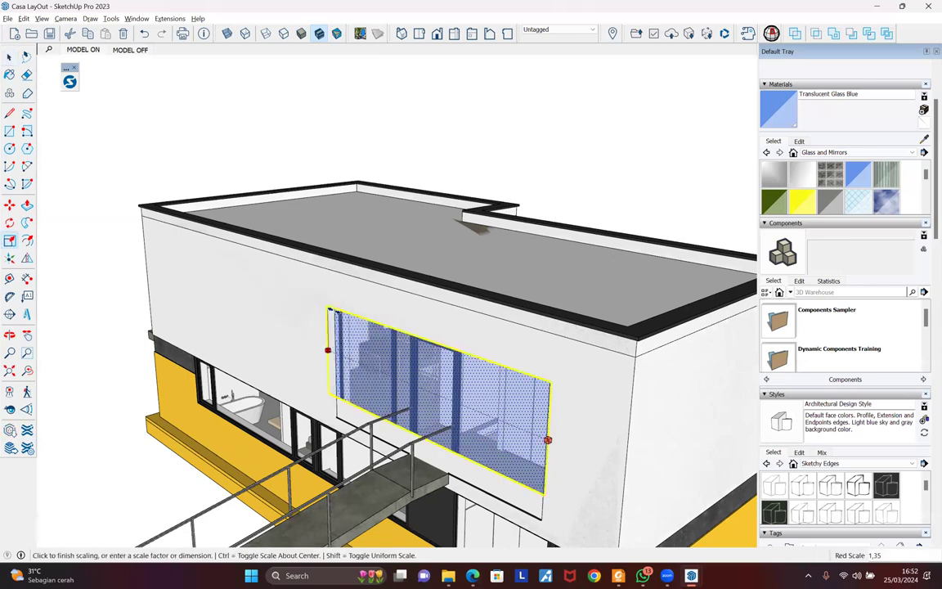
{"action": "left_click", "coordinate": [333, 315]}
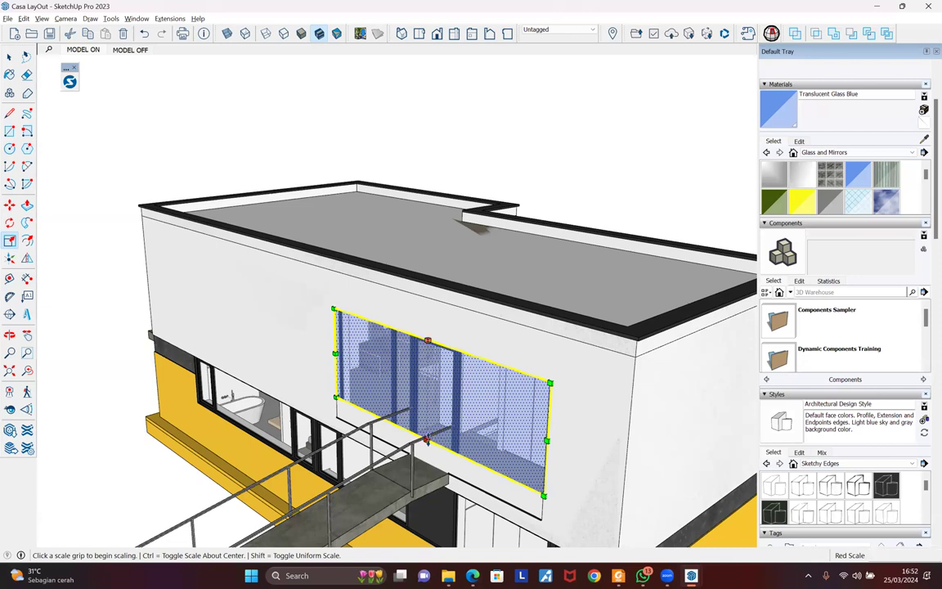
{"action": "left_click", "coordinate": [427, 442]}
{"action": "scroll", "coordinate": [554, 464], "scroll_direction": "up", "scroll_amount": 1}
{"action": "scroll", "coordinate": [554, 465], "scroll_direction": "up", "scroll_amount": 1}
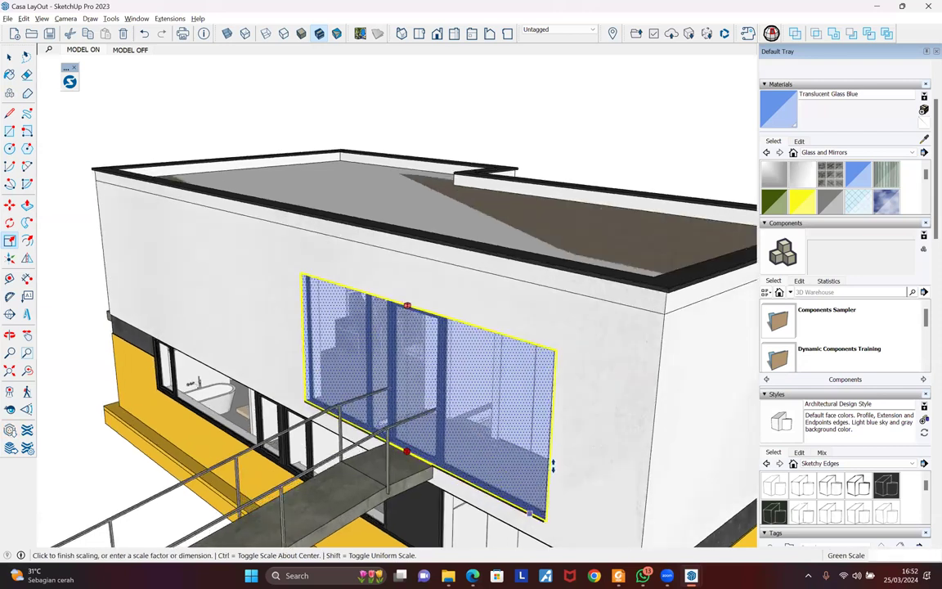
{"action": "scroll", "coordinate": [600, 411], "scroll_direction": "up", "scroll_amount": 2}
{"action": "scroll", "coordinate": [580, 457], "scroll_direction": "down", "scroll_amount": 1}
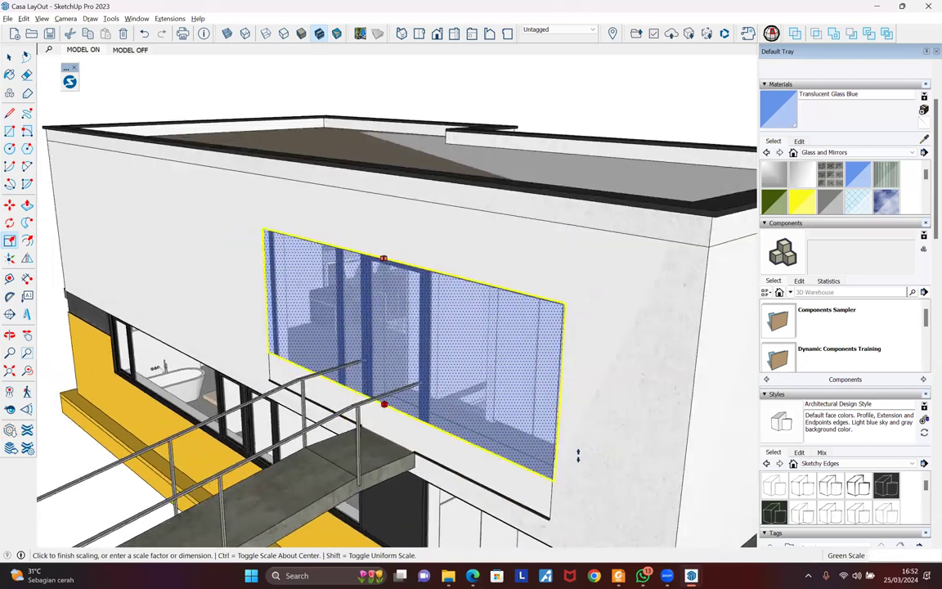
{"action": "scroll", "coordinate": [577, 456], "scroll_direction": "down", "scroll_amount": 1}
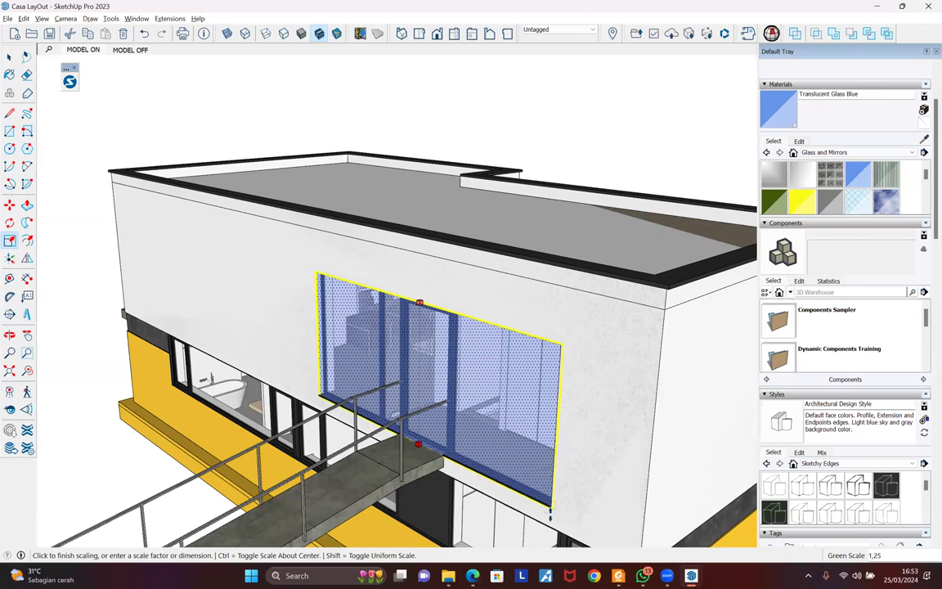
{"action": "scroll", "coordinate": [550, 508], "scroll_direction": "up", "scroll_amount": 2}
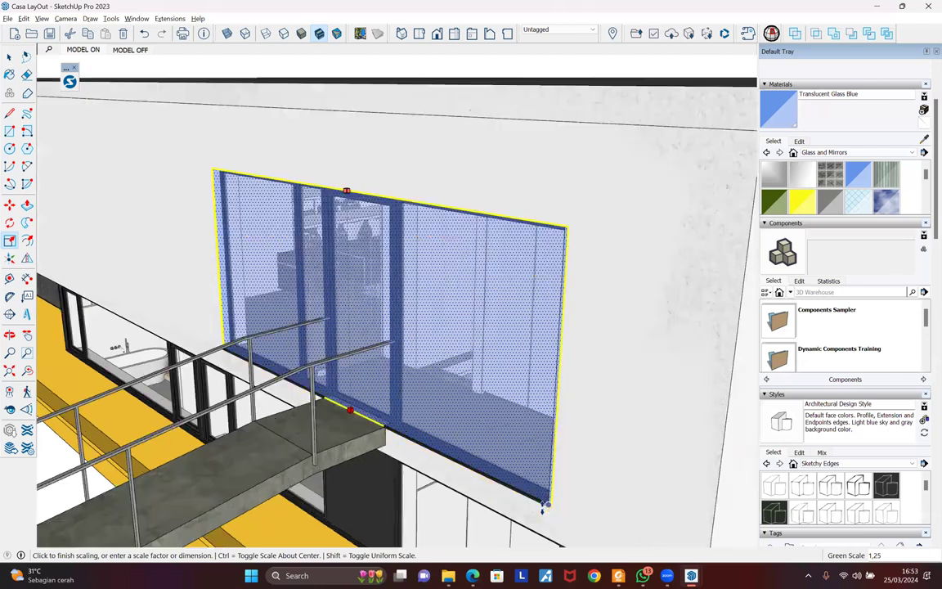
{"action": "left_click", "coordinate": [553, 369]}
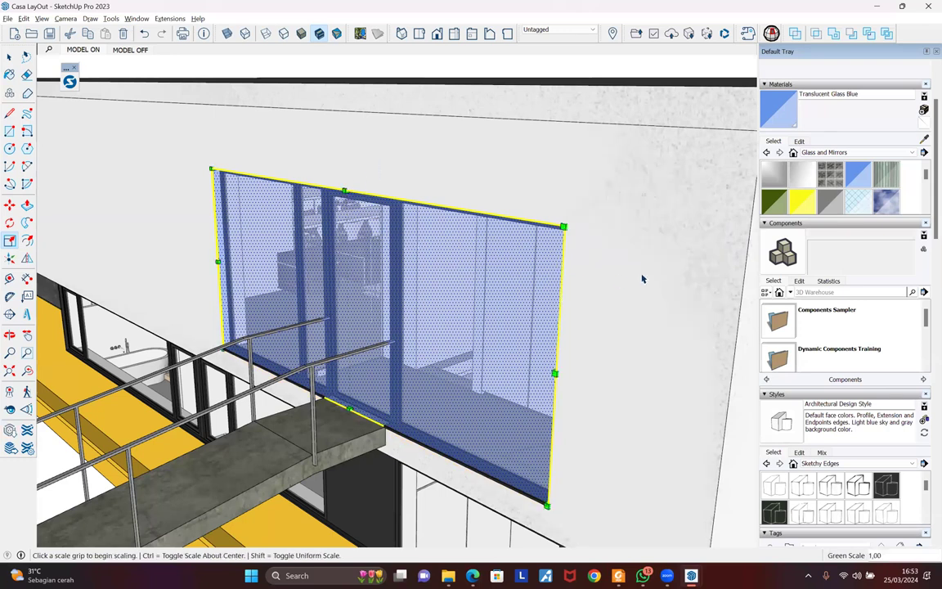
Draw a freehand window rectangle on the mass's recessed terrace-side wall in the MODEL OFF scene
{"action": "scroll", "coordinate": [353, 269], "scroll_direction": "down", "scroll_amount": 5}
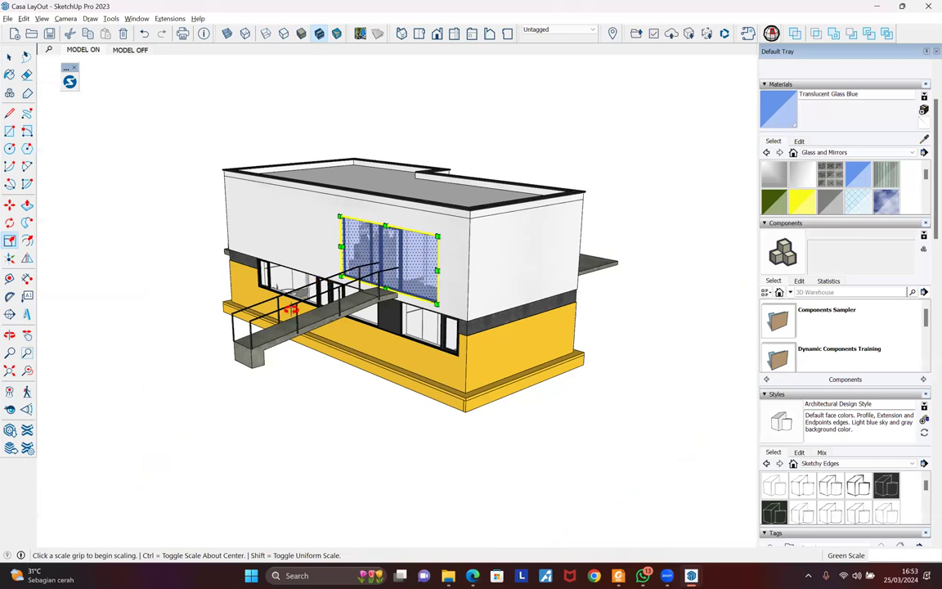
{"action": "middle_click_drag", "start_coordinate": [238, 442], "coordinate": [583, 299]}
{"action": "scroll", "coordinate": [494, 276], "scroll_direction": "up", "scroll_amount": 5}
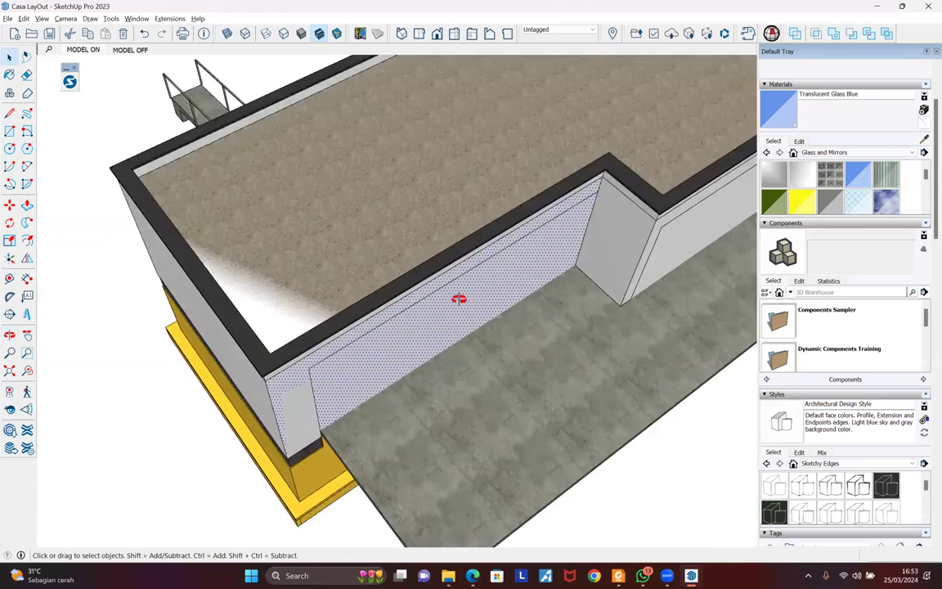
{"action": "scroll", "coordinate": [162, 309], "scroll_direction": "up", "scroll_amount": 2}
{"action": "scroll", "coordinate": [82, 321], "scroll_direction": "up", "scroll_amount": 2}
{"action": "middle_click_drag", "start_coordinate": [107, 354], "coordinate": [143, 55]}
{"action": "middle_click_drag", "start_coordinate": [276, 185], "coordinate": [280, 238]}
{"action": "key", "text": "r"}
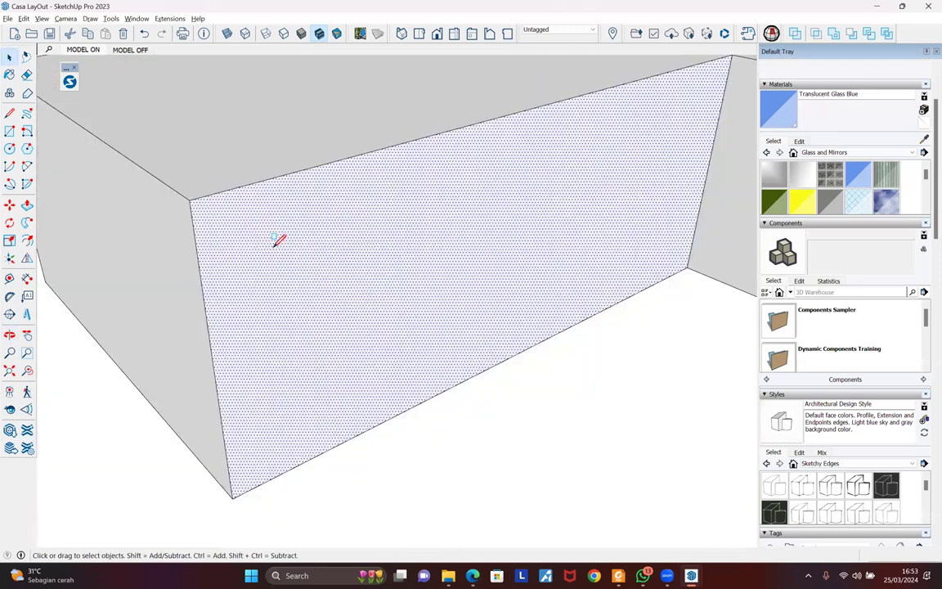
{"action": "left_click", "coordinate": [547, 282]}
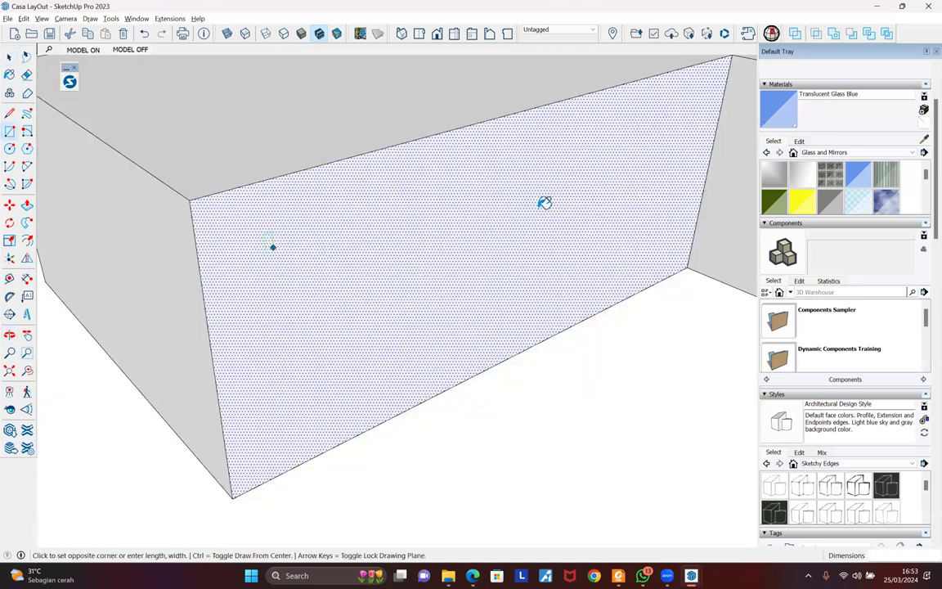
{"action": "left_click", "coordinate": [523, 292]}
Paint the rectangle on the recessed terrace-side wall with Translucent Glass Blue
{"action": "key", "text": "b"}
{"action": "left_click", "coordinate": [438, 286]}
{"action": "key", "text": "space"}
{"action": "middle_click_drag", "start_coordinate": [448, 199], "coordinate": [455, 256]}
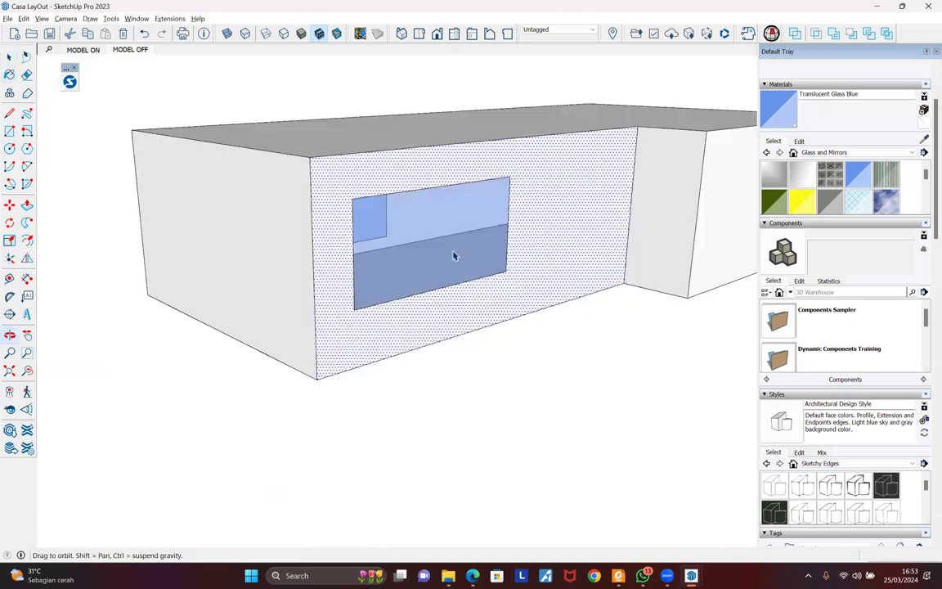
Scale the recessed wall's glass face in the MODEL ON scene to span the full width of the house's sliding window
{"action": "left_click", "coordinate": [454, 256]}
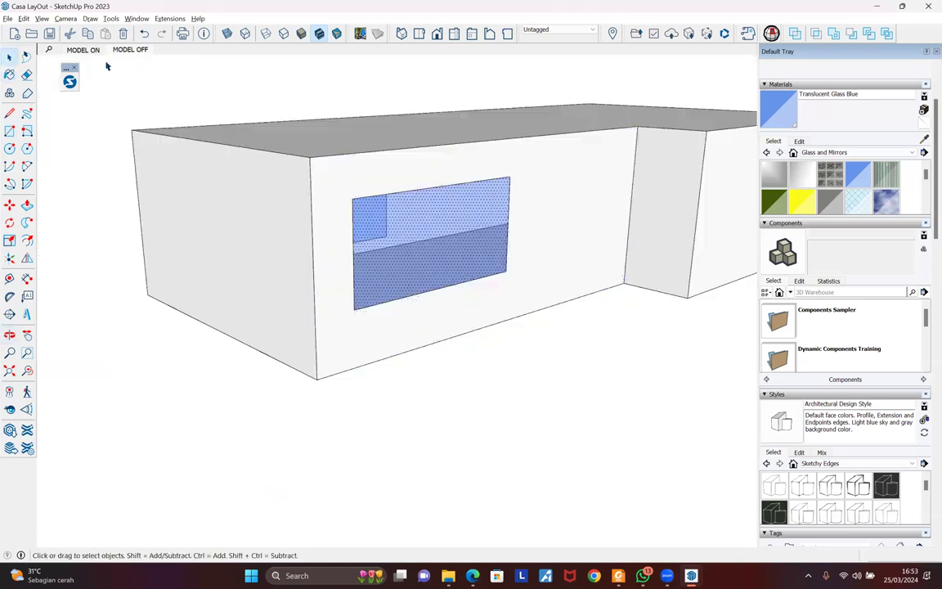
{"action": "key", "text": "Page_Up"}
{"action": "key", "text": "s"}
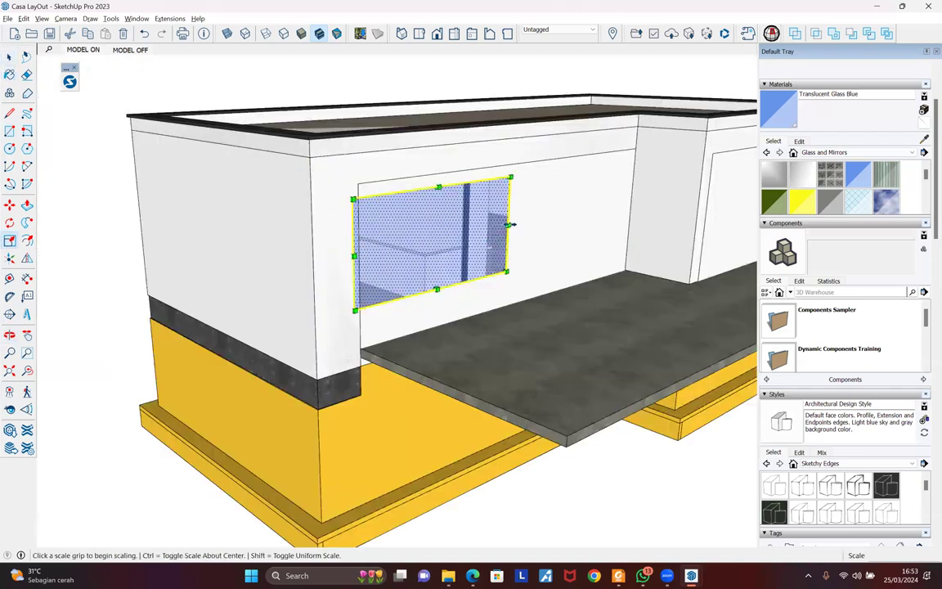
{"action": "left_click", "coordinate": [507, 224]}
{"action": "left_click", "coordinate": [633, 151]}
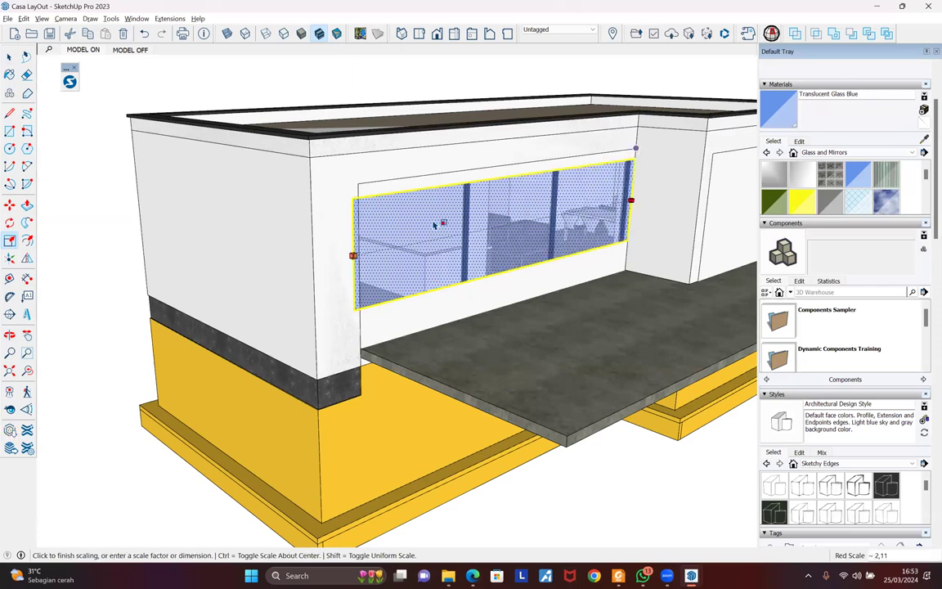
{"action": "left_click", "coordinate": [356, 255]}
{"action": "left_click", "coordinate": [360, 255]}
Scale the recessed wall's glass face vertically from the top of the window opening down to the terrace floor
{"action": "left_click", "coordinate": [517, 166]}
{"action": "left_click", "coordinate": [521, 160]}
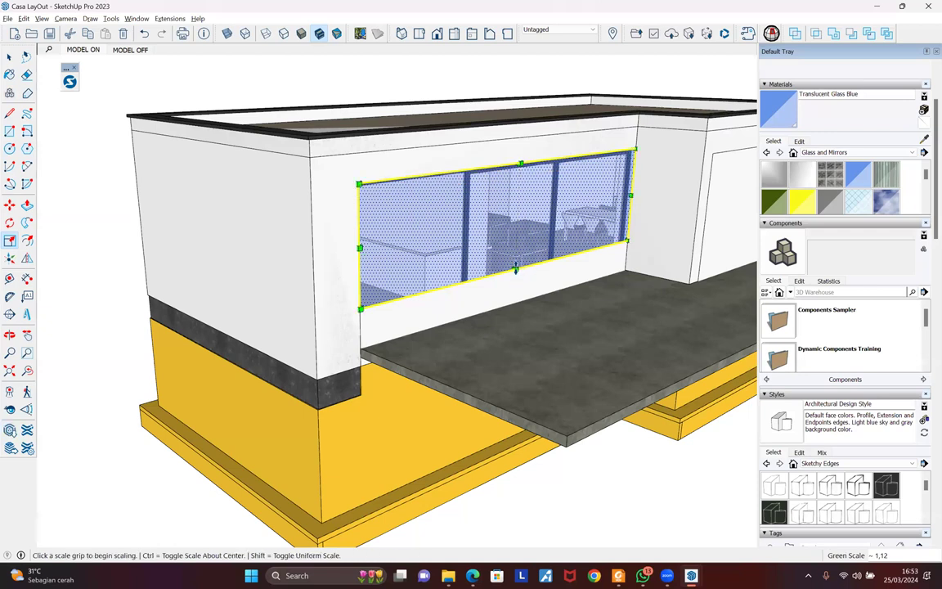
{"action": "left_click", "coordinate": [515, 269]}
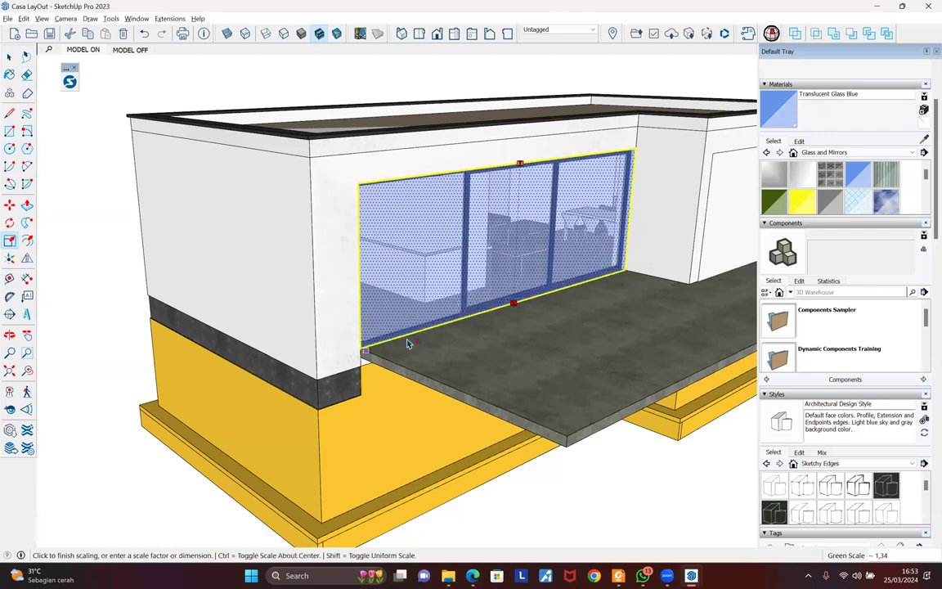
{"action": "left_click", "coordinate": [432, 259]}
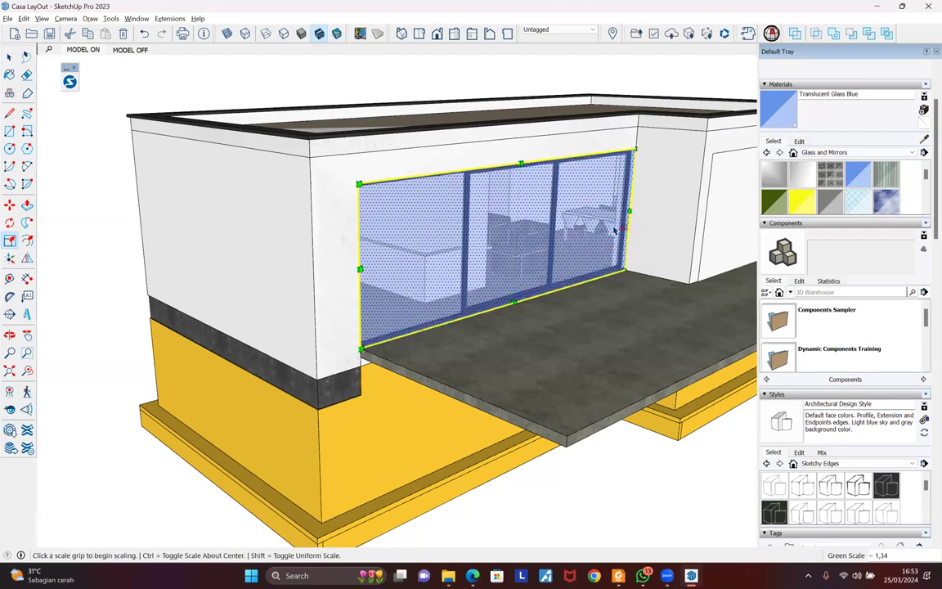
Draw a window rectangle about 211 by 176 cm on the mass's projecting terrace-side wall in the MODEL OFF scene
{"action": "scroll", "coordinate": [615, 232], "scroll_direction": "down", "scroll_amount": 4}
{"action": "middle_click_drag", "start_coordinate": [237, 94], "coordinate": [225, 88]}
{"action": "left_click", "coordinate": [141, 51]}
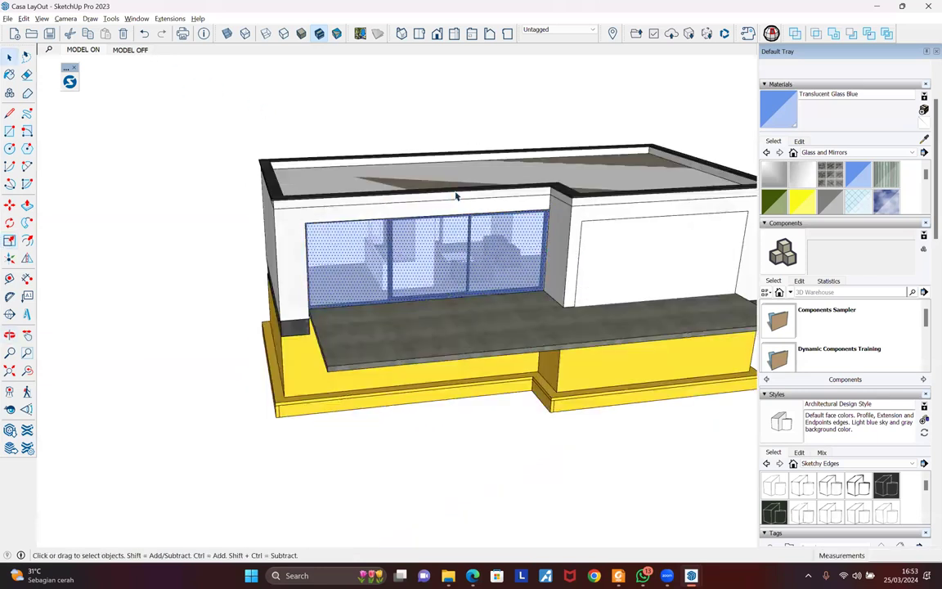
{"action": "key", "text": "r"}
{"action": "key", "text": "Page_Down"}
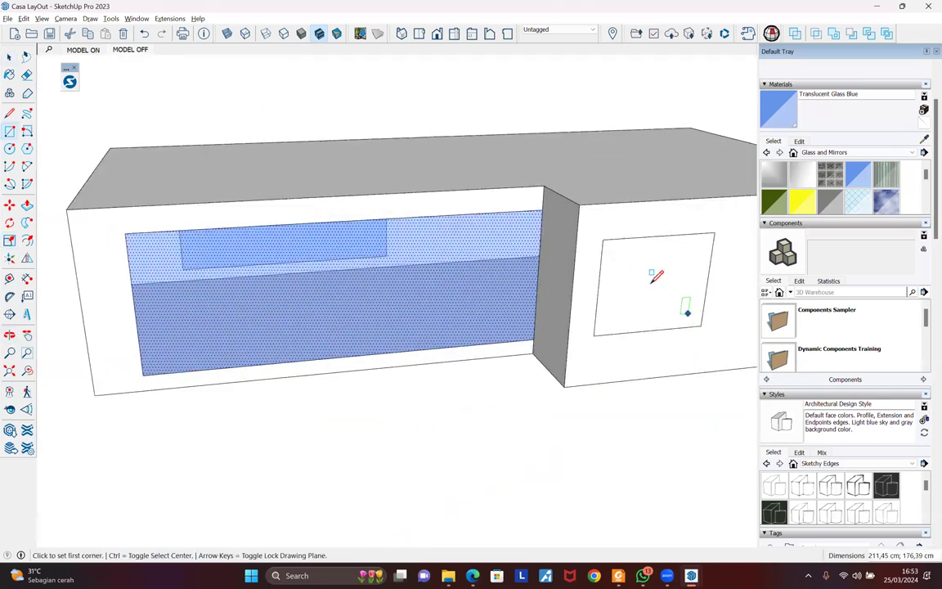
Paint the rectangle on the projecting terrace-side wall with Translucent Glass Blue
{"action": "key", "text": "b"}
{"action": "left_click", "coordinate": [675, 270]}
{"action": "middle_click_drag", "start_coordinate": [490, 268], "coordinate": [484, 267]}
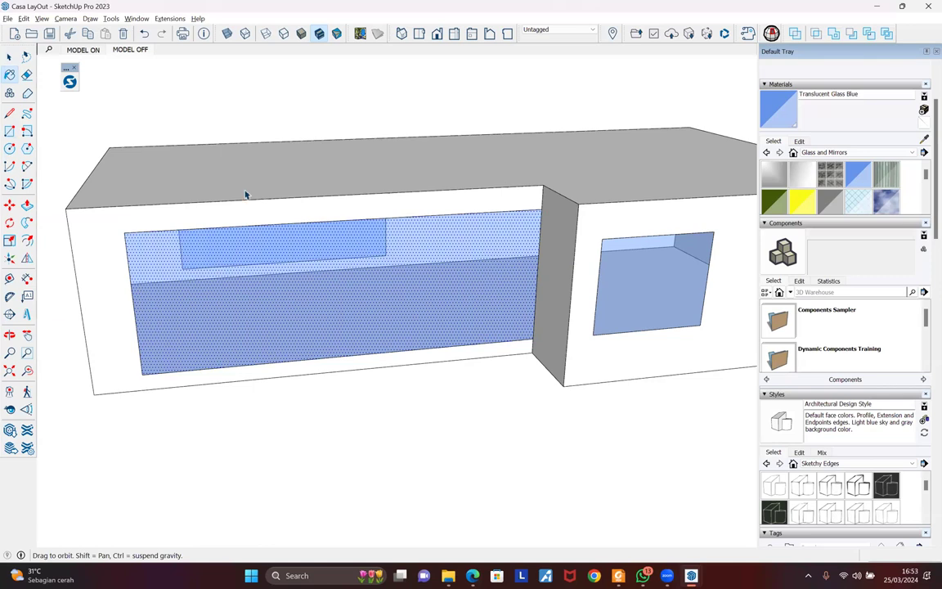
Scale the projecting wall's glass face in the MODEL ON scene to the full width and height of the house's window opening
{"action": "left_click", "coordinate": [82, 50]}
{"action": "key", "text": "space"}
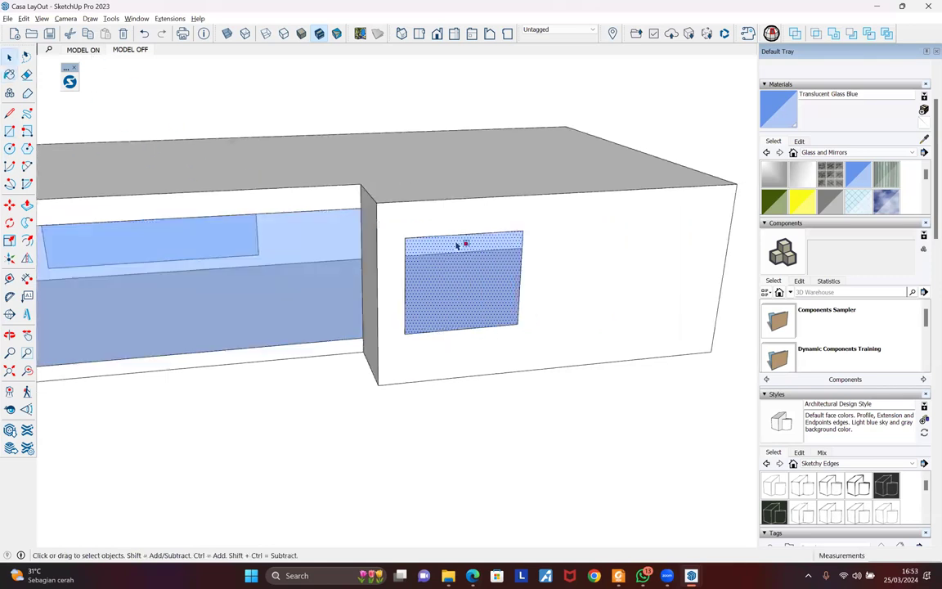
{"action": "key", "text": "s"}
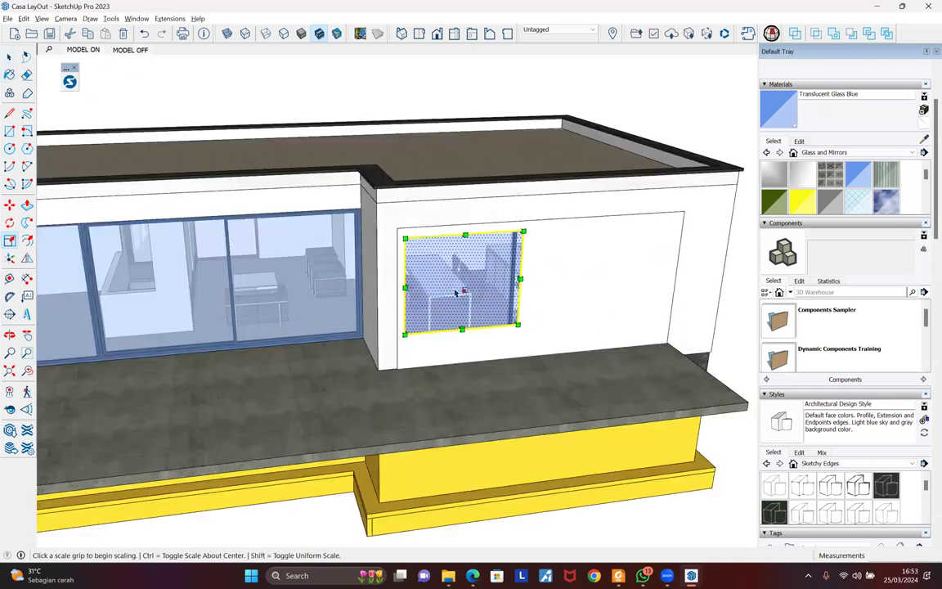
{"action": "left_click", "coordinate": [403, 286]}
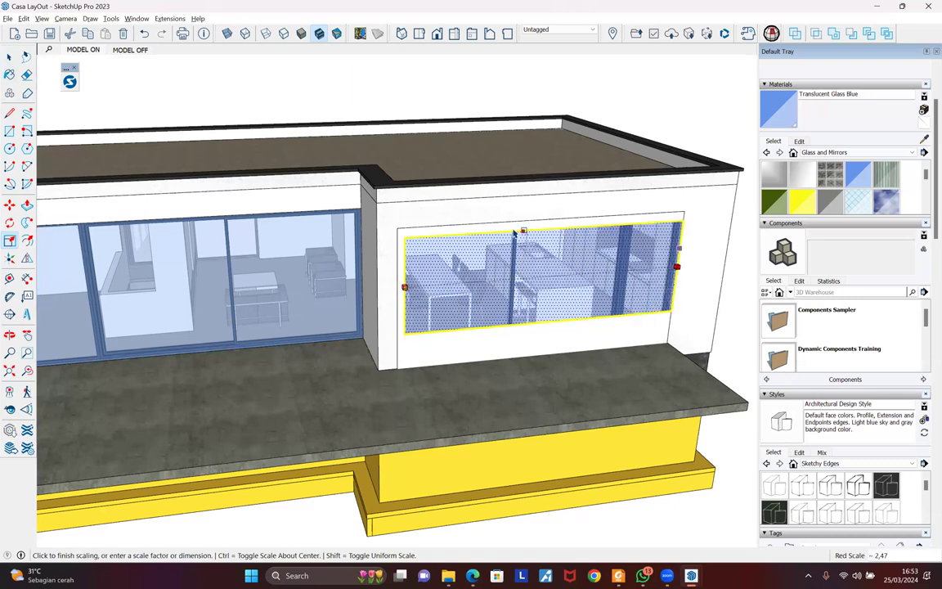
{"action": "left_click", "coordinate": [536, 331]}
{"action": "left_click", "coordinate": [547, 230]}
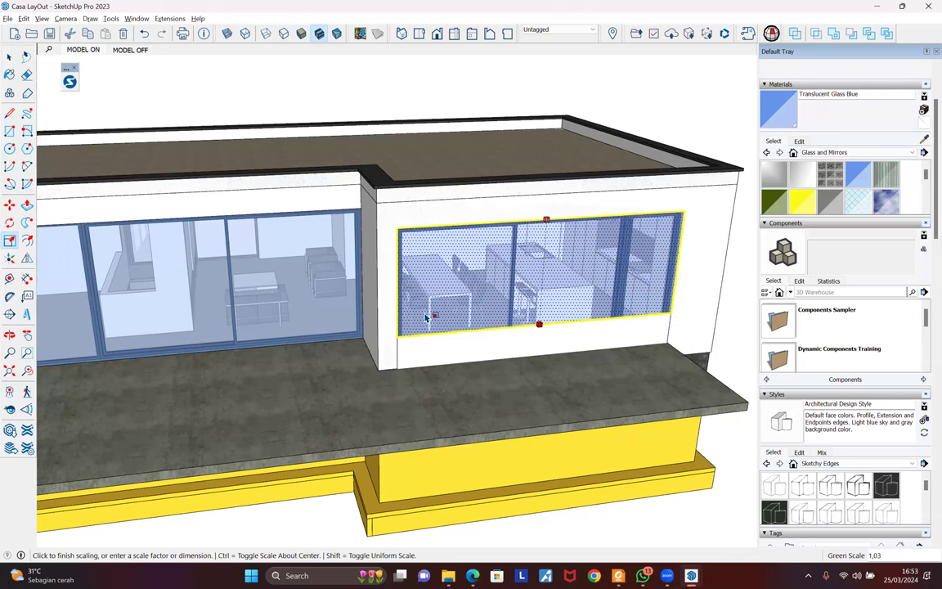
{"action": "key", "text": "ctrl"}
{"action": "left_click", "coordinate": [433, 364]}
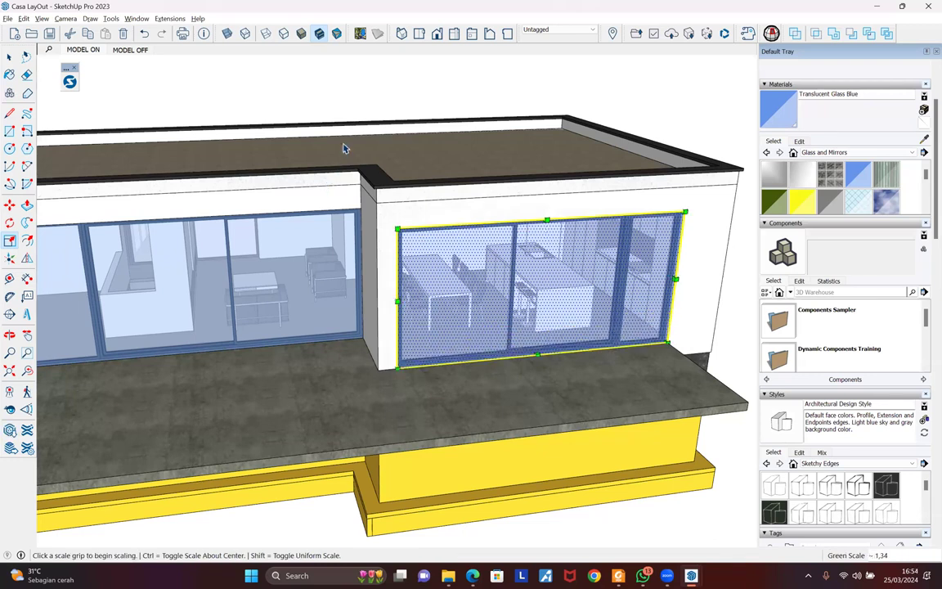
{"action": "key", "text": "space"}
Inspect the glazed openings from all sides, comparing the simplified mass in MODEL OFF with the detailed house in MODEL ON
{"action": "scroll", "coordinate": [343, 148], "scroll_direction": "down", "scroll_amount": 4}
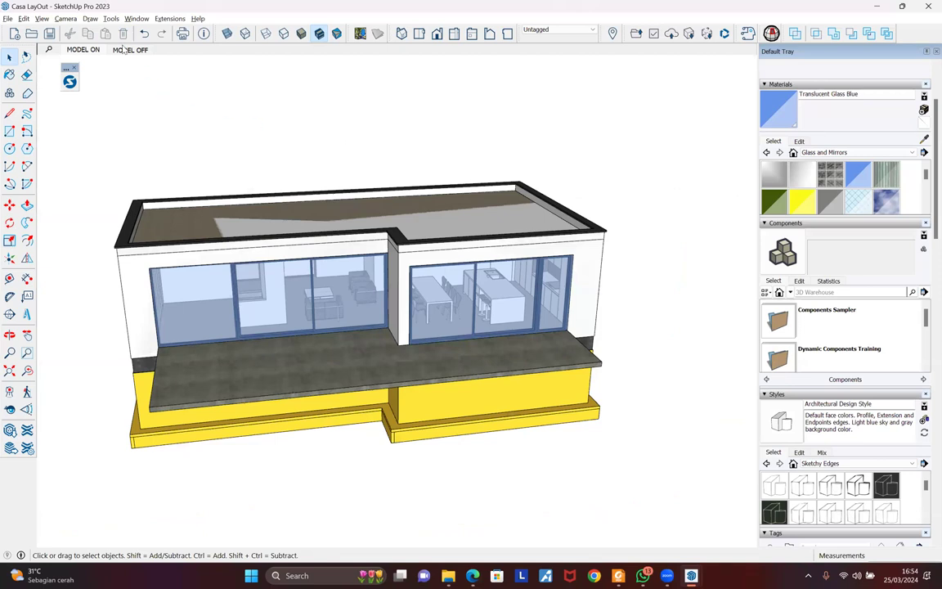
{"action": "middle_click_drag", "start_coordinate": [192, 257], "coordinate": [96, 56]}
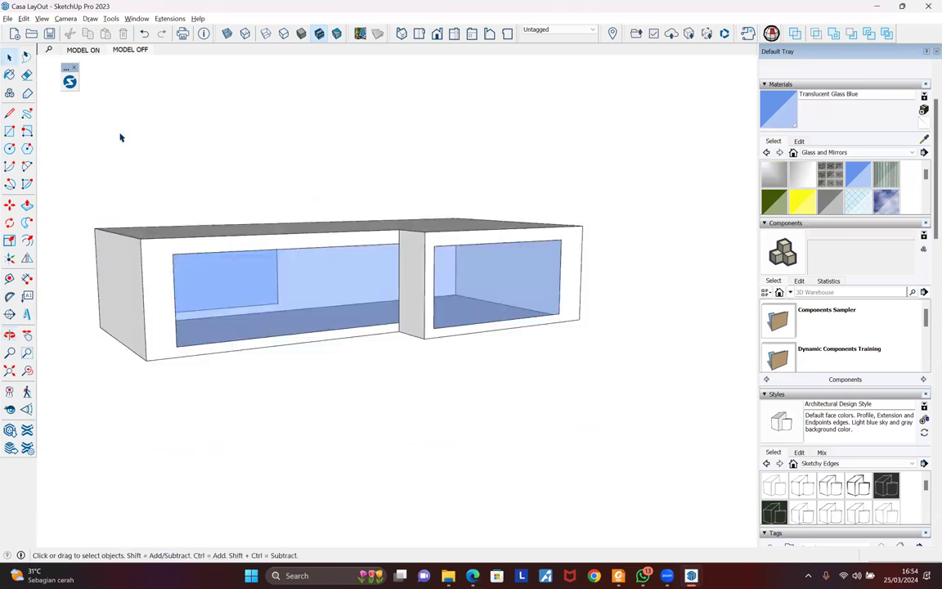
{"action": "middle_click_drag", "start_coordinate": [123, 277], "coordinate": [313, 326]}
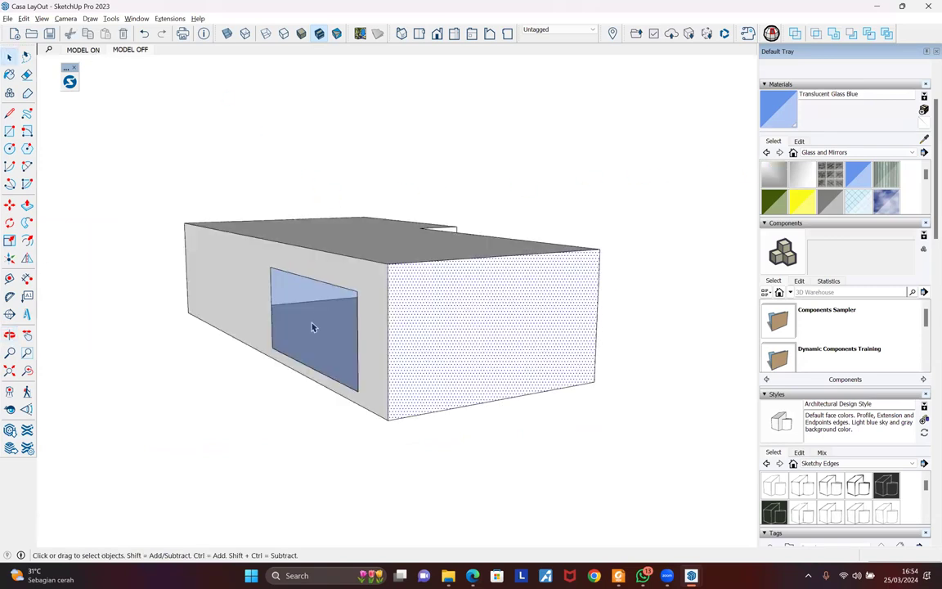
{"action": "left_click", "coordinate": [319, 241]}
{"action": "left_click", "coordinate": [466, 401]}
{"action": "left_click", "coordinate": [119, 63]}
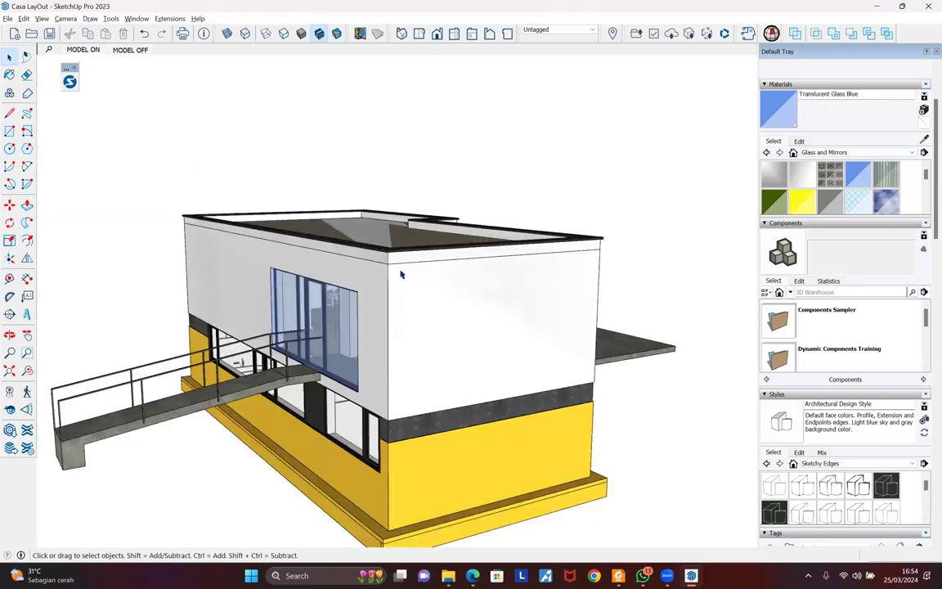
{"action": "key", "text": "o"}
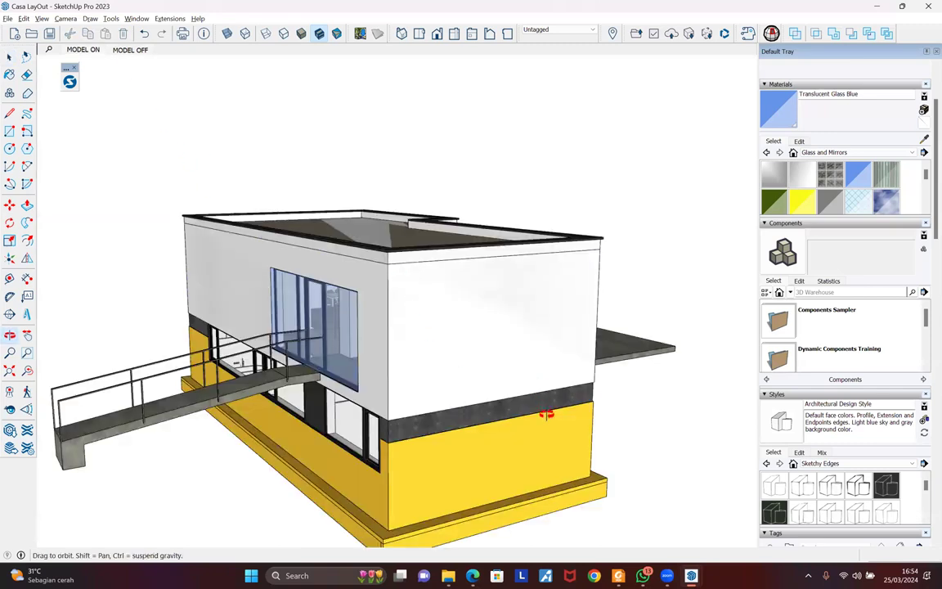
{"action": "left_click_drag", "start_coordinate": [211, 372], "coordinate": [360, 316]}
{"action": "key", "text": "space"}
{"action": "middle_click_drag", "start_coordinate": [473, 318], "coordinate": [376, 364]}
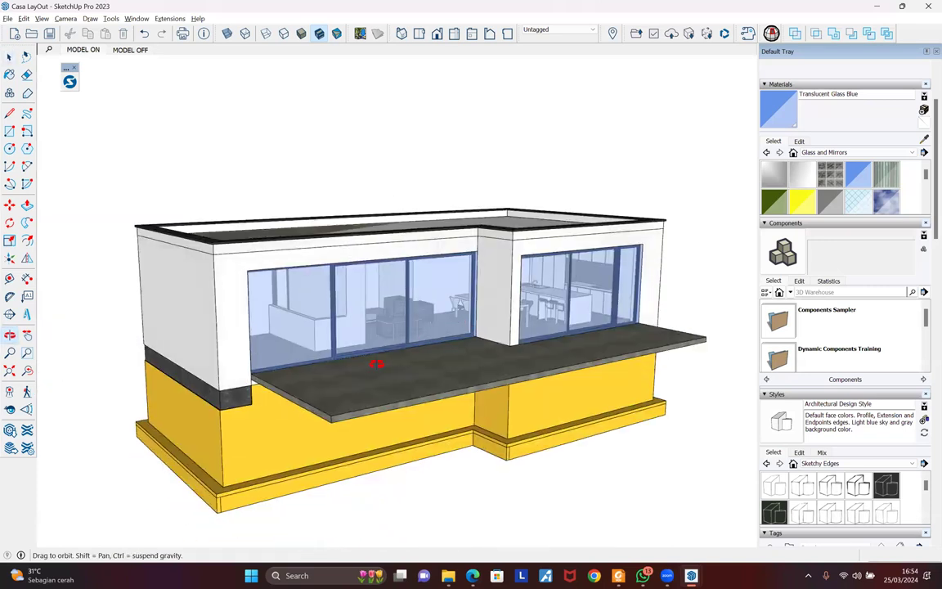
{"action": "middle_click_drag", "start_coordinate": [317, 399], "coordinate": [623, 299]}
{"action": "middle_click_drag", "start_coordinate": [668, 331], "coordinate": [389, 485]}
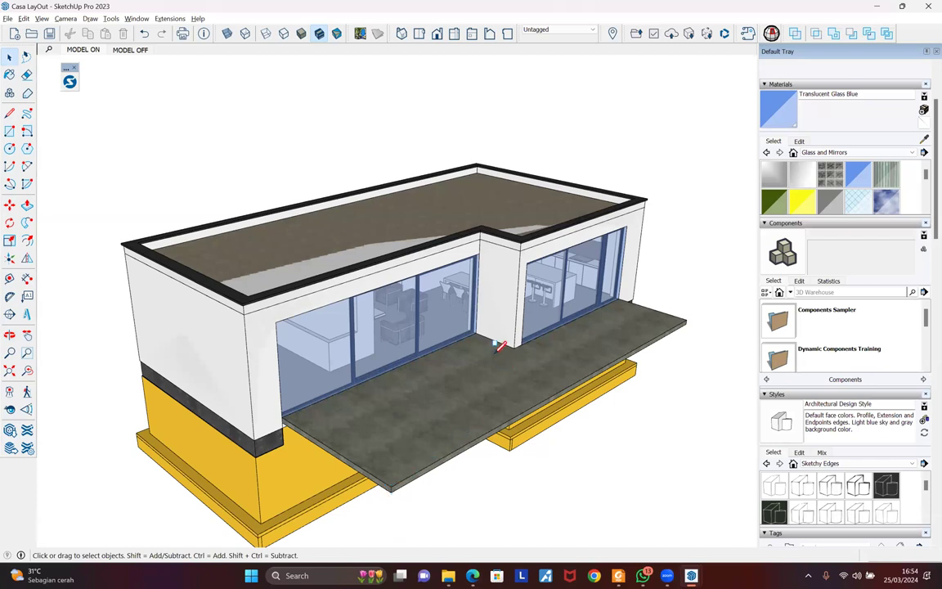
Draw a rectangle about 566 by 216 cm on the terrace slab, starting from its outer front corner
{"action": "key", "text": "l"}
{"action": "scroll", "coordinate": [481, 335], "scroll_direction": "up", "scroll_amount": 3}
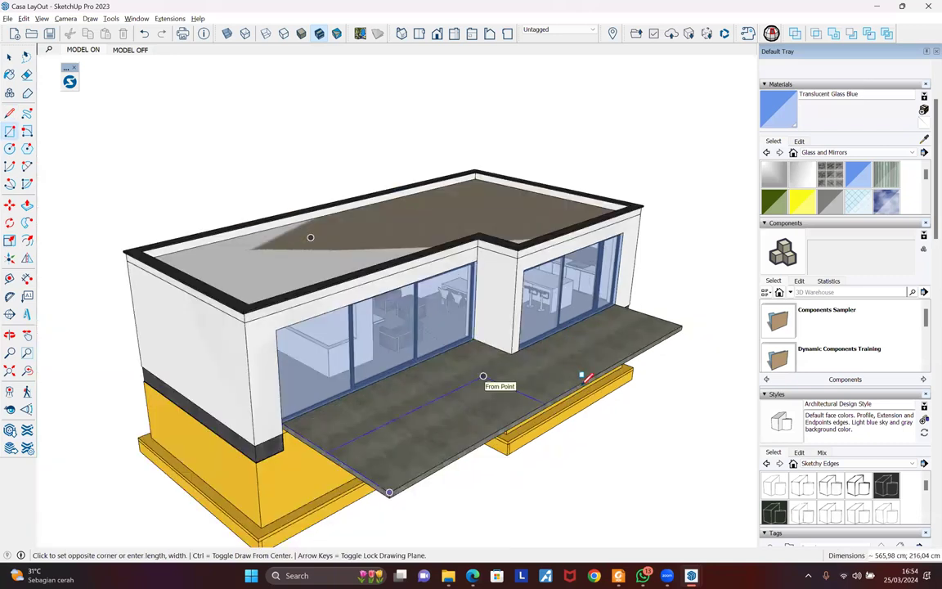
{"action": "left_click", "coordinate": [582, 377]}
{"action": "key", "text": "space"}
Complete the rectangle on the terrace slab and scale it along the slab's full length to the far outer corner
{"action": "left_click", "coordinate": [508, 412]}
{"action": "key", "text": "s"}
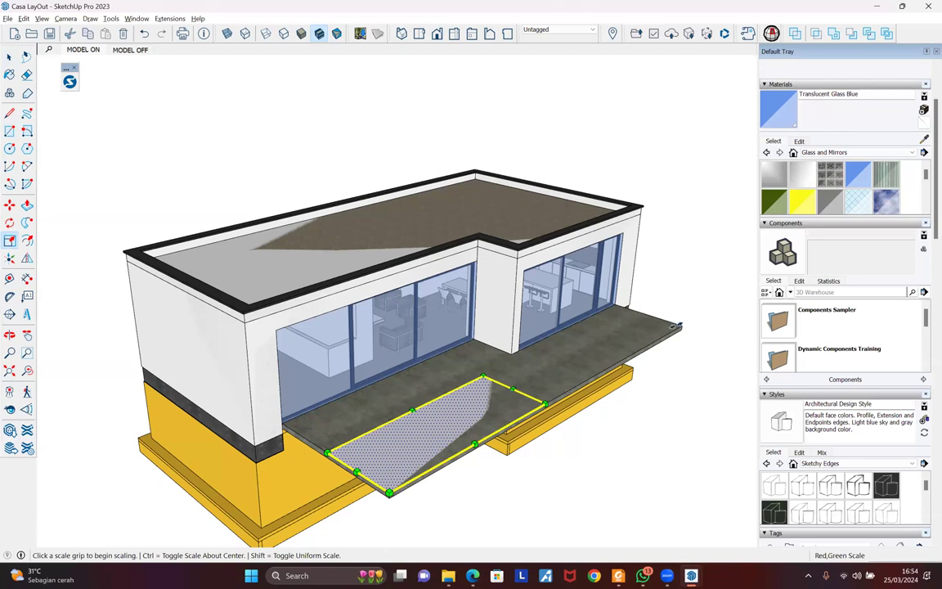
{"action": "left_click", "coordinate": [679, 330]}
{"action": "key", "text": "space"}
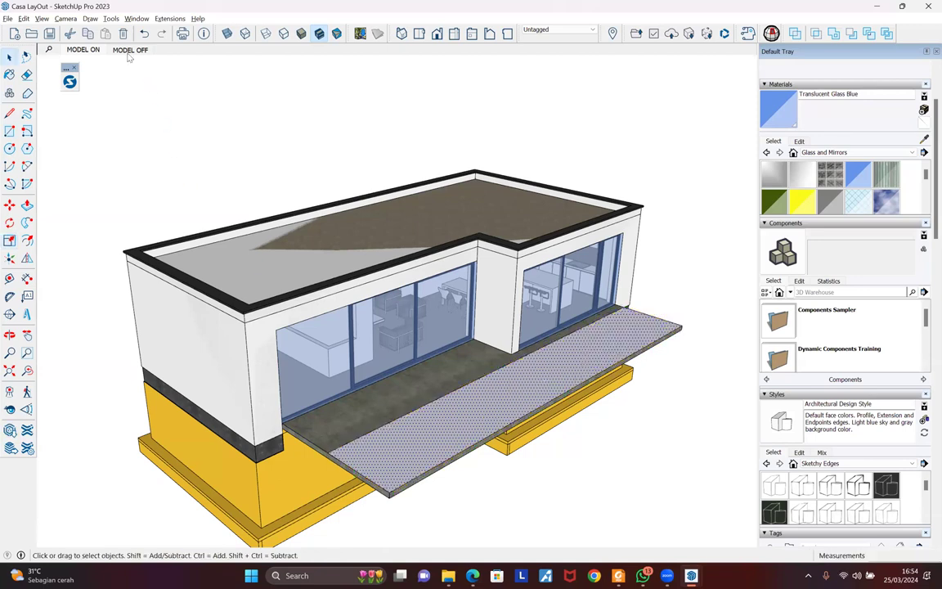
Compare the terrace surface with the mass and the detailed house by switching between the MODEL OFF and MODEL ON scenes
{"action": "middle_click_drag", "start_coordinate": [378, 245], "coordinate": [507, 292]}
{"action": "middle_click_drag", "start_coordinate": [475, 393], "coordinate": [278, 254]}
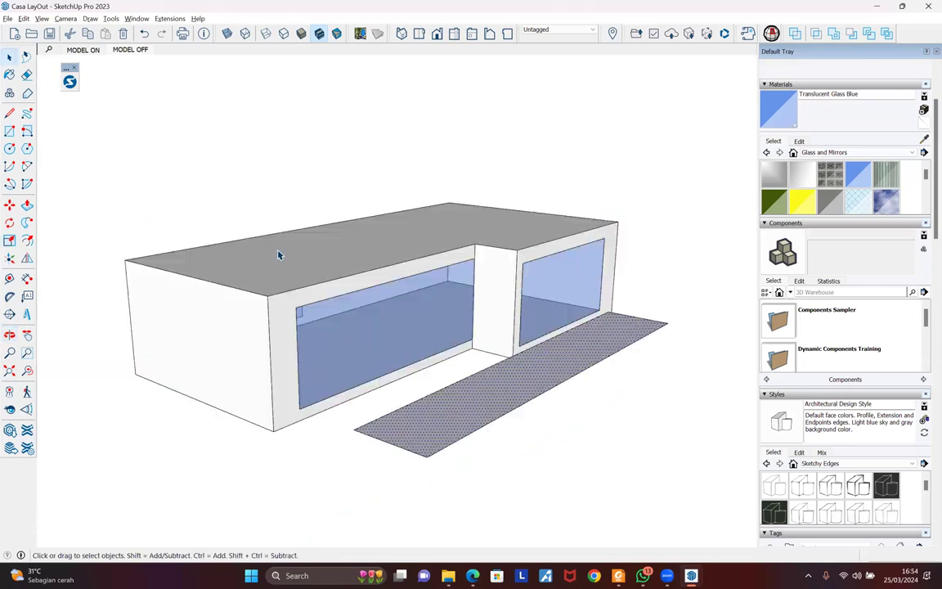
{"action": "left_click", "coordinate": [95, 51]}
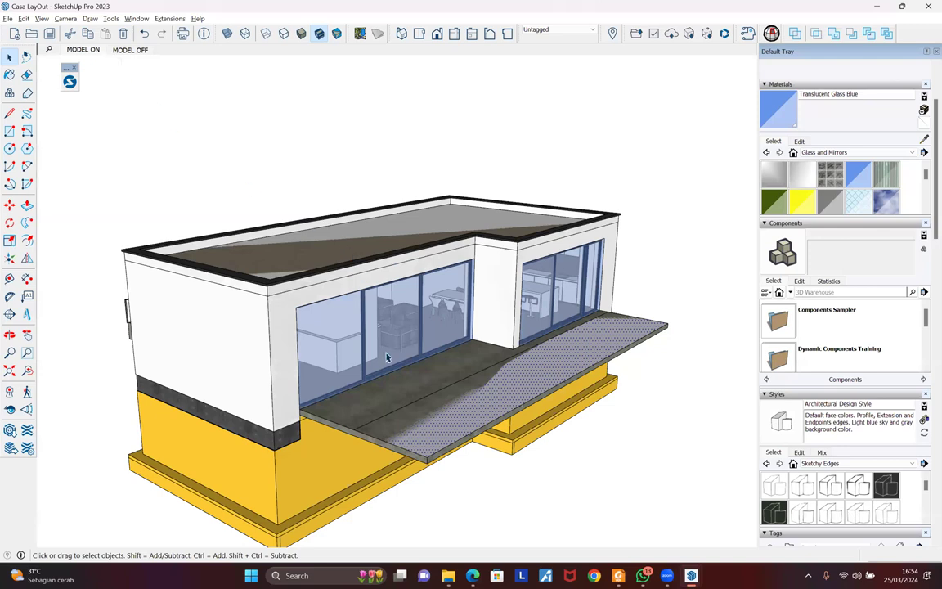
{"action": "scroll", "coordinate": [580, 348], "scroll_direction": "up", "scroll_amount": 5}
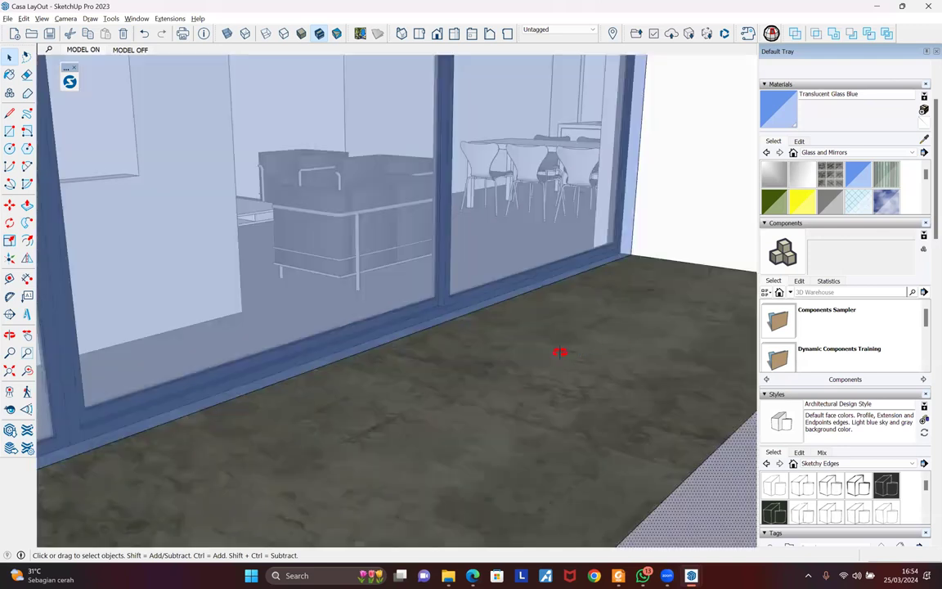
{"action": "middle_click_drag", "start_coordinate": [474, 377], "coordinate": [341, 366]}
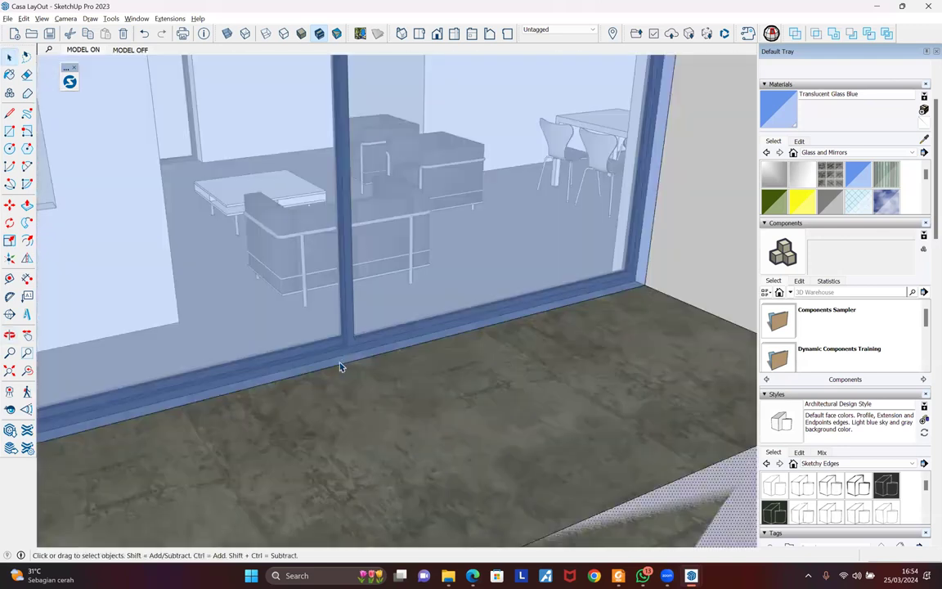
{"action": "left_click", "coordinate": [130, 50]}
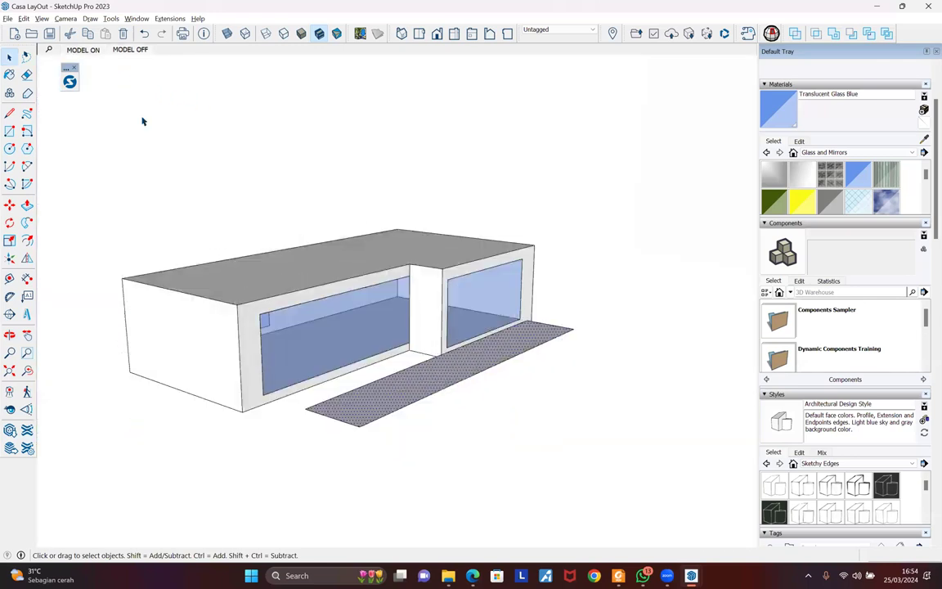
{"action": "middle_click_drag", "start_coordinate": [362, 287], "coordinate": [402, 211]}
{"action": "left_click", "coordinate": [438, 382]}
{"action": "key", "text": "p"}
{"action": "left_click", "coordinate": [446, 376]}
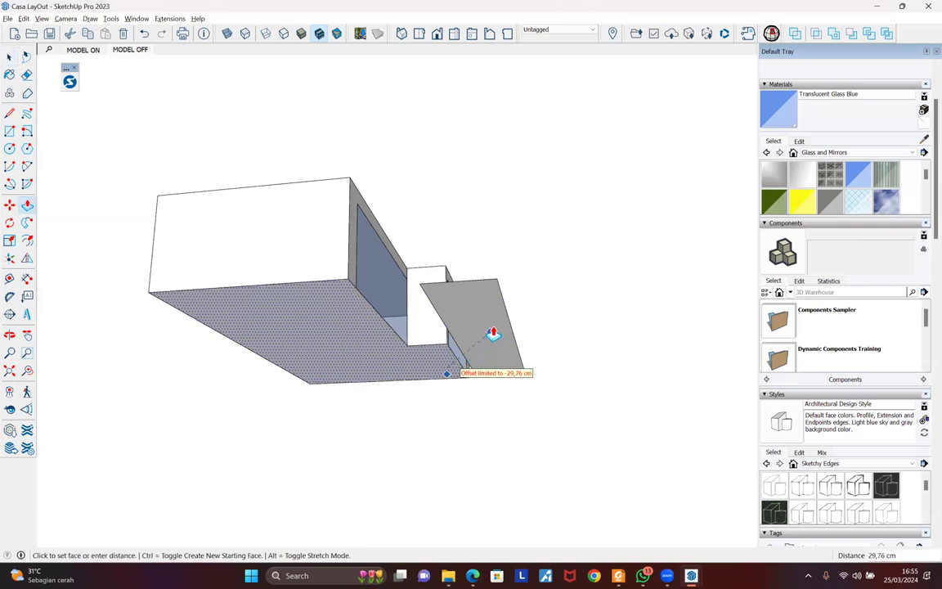
{"action": "key", "text": "Escape"}
Try to connect the terrace strip's inner corner to the lower corner of the recessed glass face with a line
{"action": "middle_click_drag", "start_coordinate": [431, 361], "coordinate": [456, 455]}
{"action": "middle_click_drag", "start_coordinate": [386, 439], "coordinate": [430, 357]}
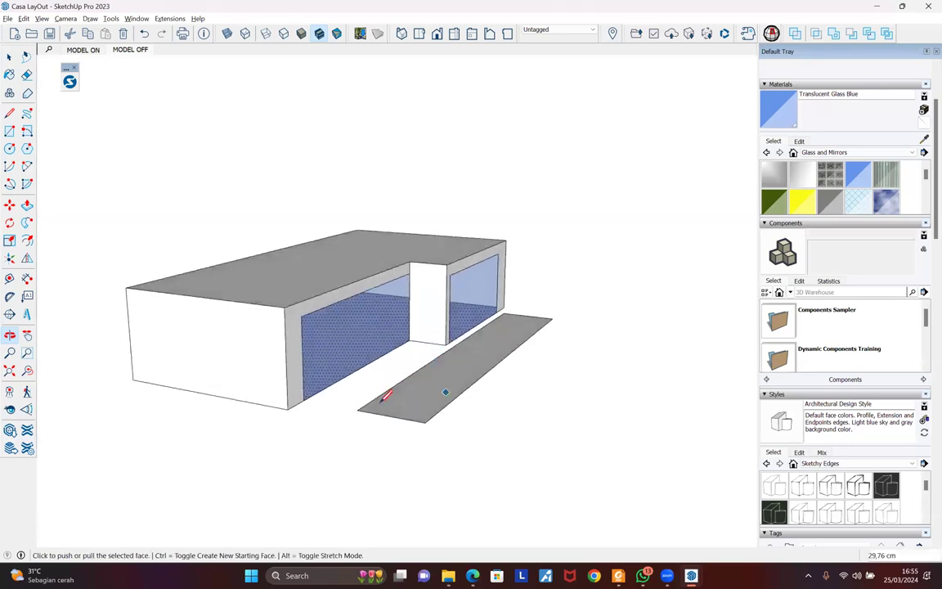
{"action": "scroll", "coordinate": [384, 396], "scroll_direction": "down", "scroll_amount": 1}
{"action": "key", "text": "l"}
{"action": "left_click", "coordinate": [276, 394]}
{"action": "middle_click_drag", "start_coordinate": [253, 360], "coordinate": [265, 375]}
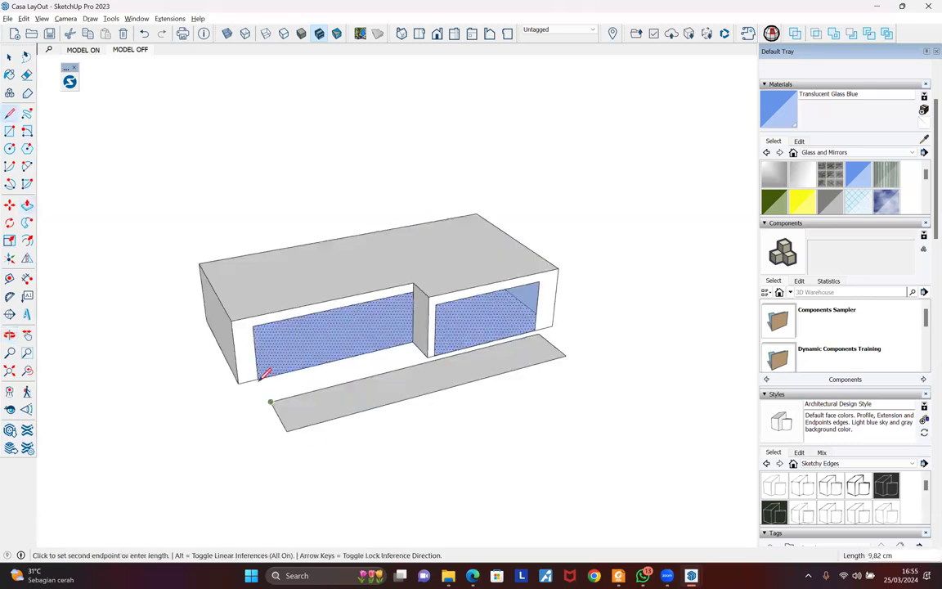
{"action": "left_click", "coordinate": [539, 337]}
{"action": "scroll", "coordinate": [532, 329], "scroll_direction": "up", "scroll_amount": 2}
{"action": "scroll", "coordinate": [536, 324], "scroll_direction": "up", "scroll_amount": 1}
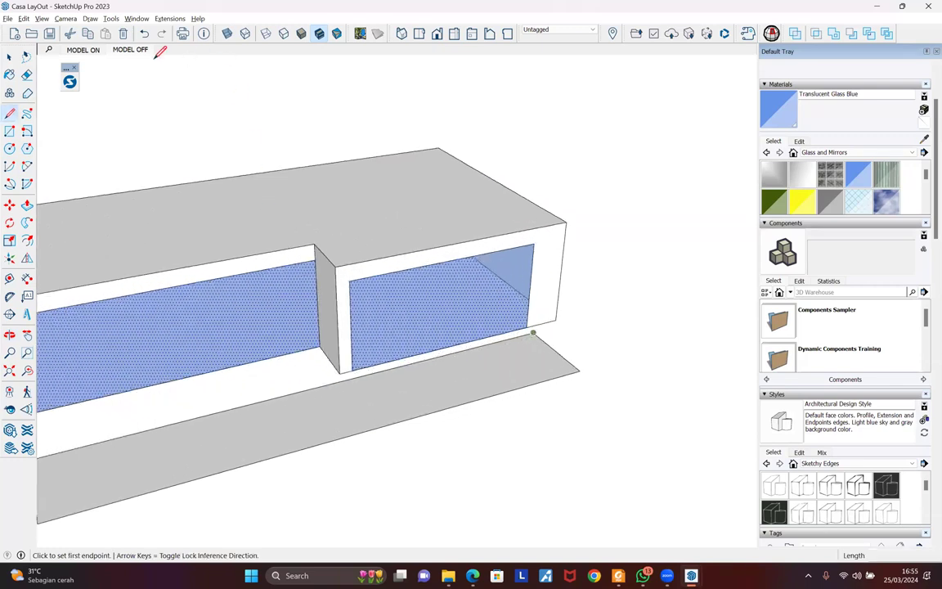
Try to draw a 570 cm line along the projecting wall's base, from its glass face's lower corner to the recess corner
{"action": "left_click", "coordinate": [85, 50]}
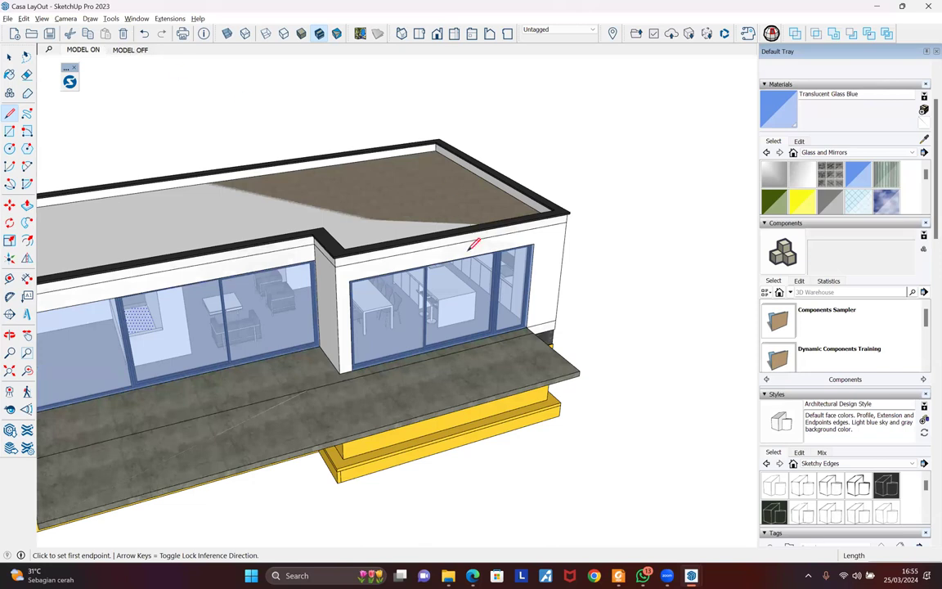
{"action": "left_click", "coordinate": [528, 327]}
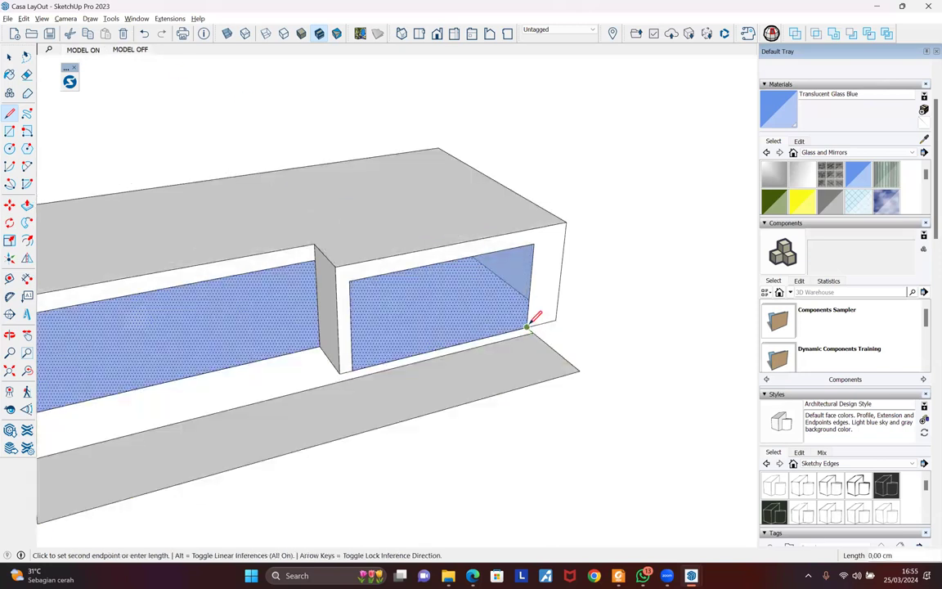
{"action": "scroll", "coordinate": [536, 318], "scroll_direction": "down", "scroll_amount": 2}
{"action": "left_click", "coordinate": [404, 357]}
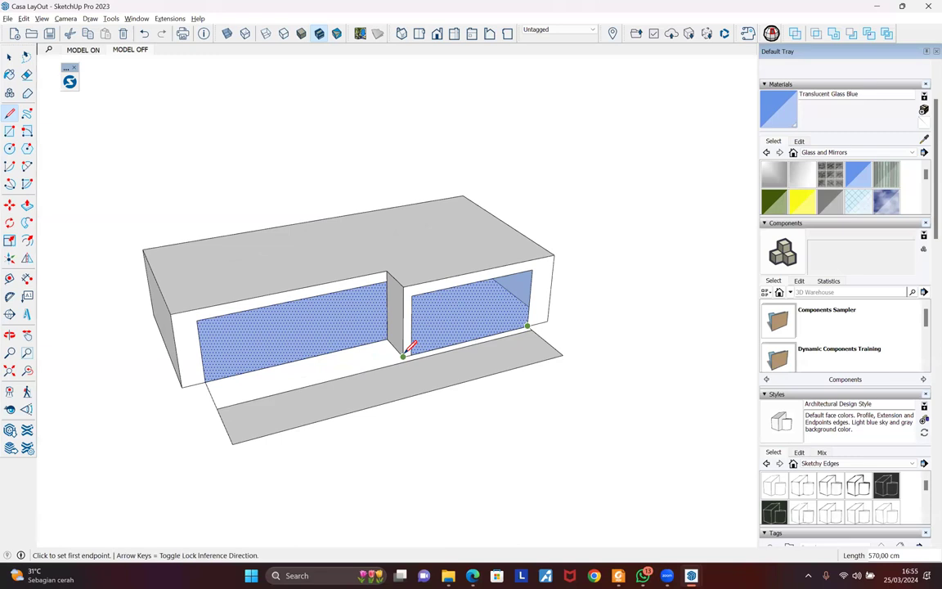
{"action": "middle_click_drag", "start_coordinate": [468, 349], "coordinate": [462, 317]}
{"action": "scroll", "coordinate": [478, 313], "scroll_direction": "up", "scroll_amount": 3}
{"action": "left_click", "coordinate": [489, 286]}
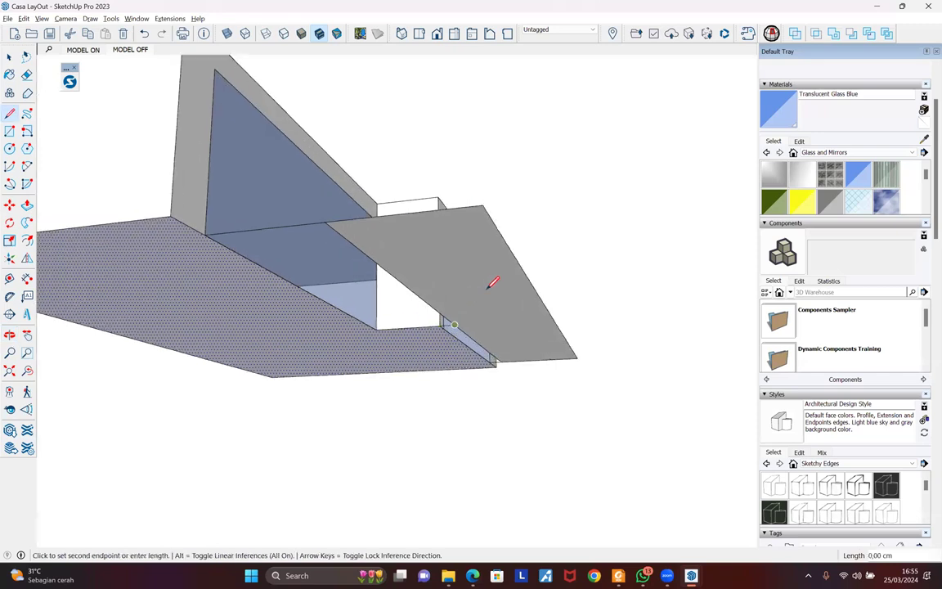
{"action": "scroll", "coordinate": [493, 282], "scroll_direction": "down", "scroll_amount": 2}
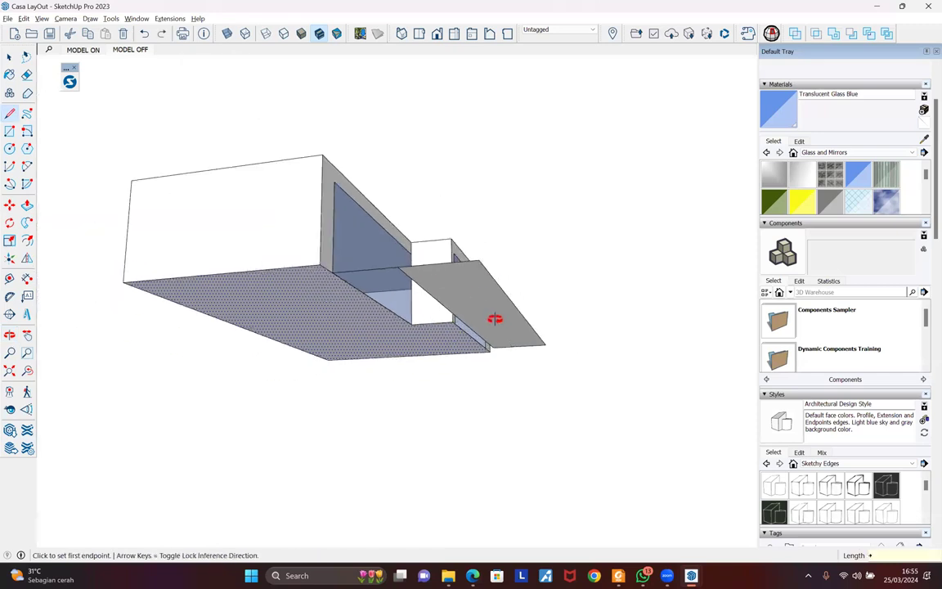
{"action": "middle_click_drag", "start_coordinate": [509, 382], "coordinate": [498, 340]}
Move the terrace surface vertically to align it with the bottom corner of the simplified mass
{"action": "key", "text": "space"}
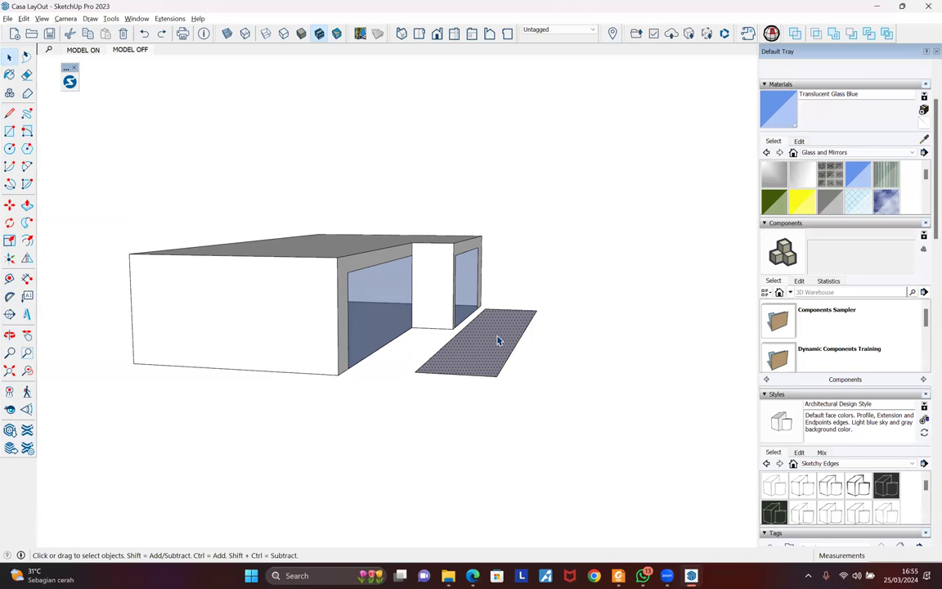
{"action": "key", "text": "m"}
{"action": "left_click", "coordinate": [499, 331]}
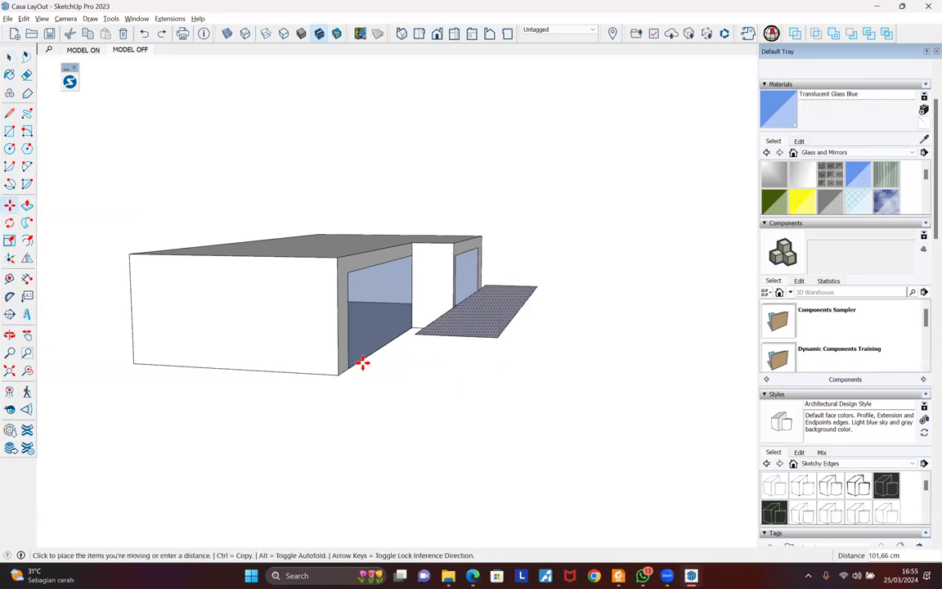
{"action": "left_click", "coordinate": [338, 376]}
Fill the gap between the terrace strip and the mass with rectangles along the recessed glass wall and the projecting wall
{"action": "scroll", "coordinate": [409, 368], "scroll_direction": "up", "scroll_amount": 3}
{"action": "key", "text": "l"}
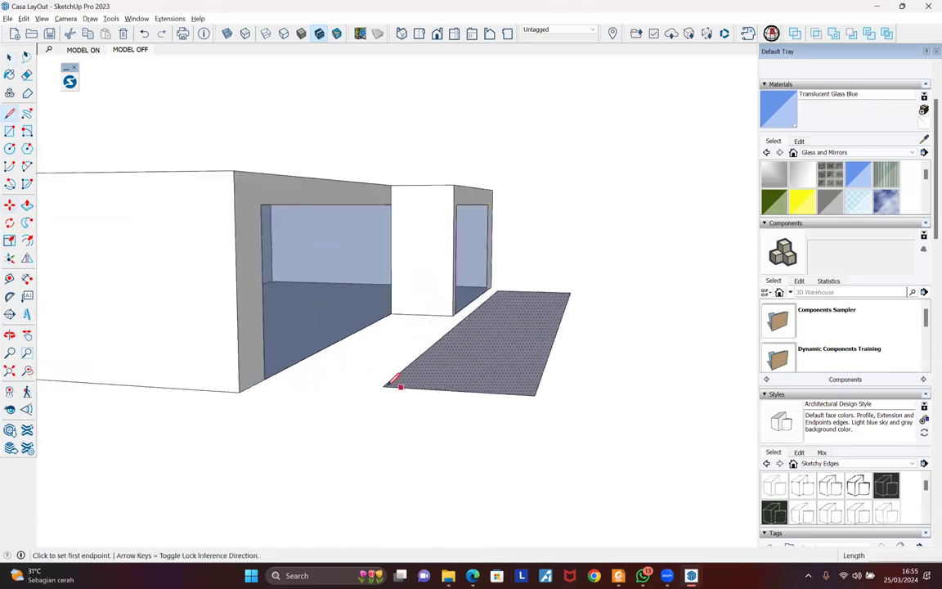
{"action": "middle_click_drag", "start_coordinate": [391, 380], "coordinate": [400, 342]}
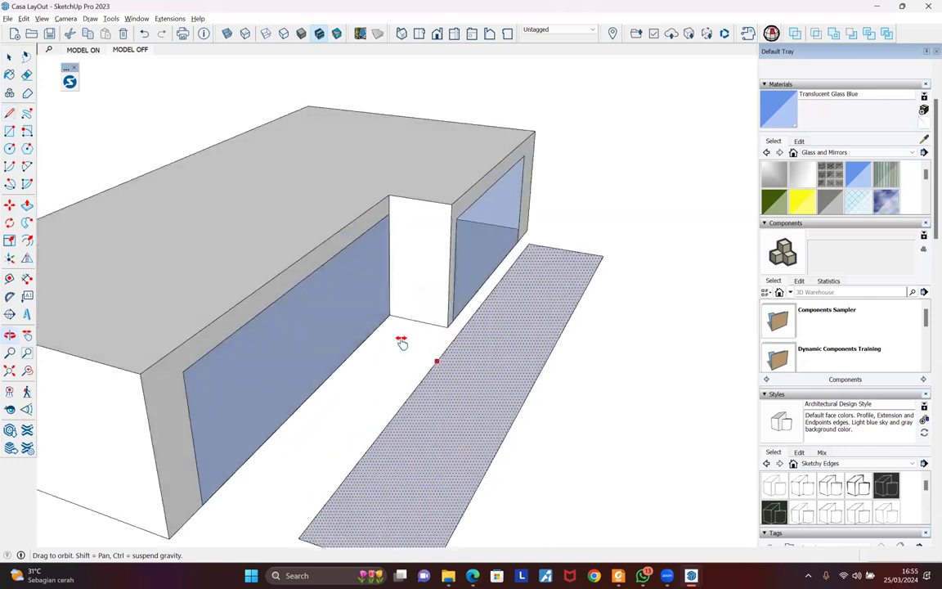
{"action": "key", "text": "r"}
{"action": "middle_click_drag", "start_coordinate": [341, 427], "coordinate": [428, 221]}
{"action": "left_click", "coordinate": [335, 427]}
{"action": "left_click", "coordinate": [424, 230]}
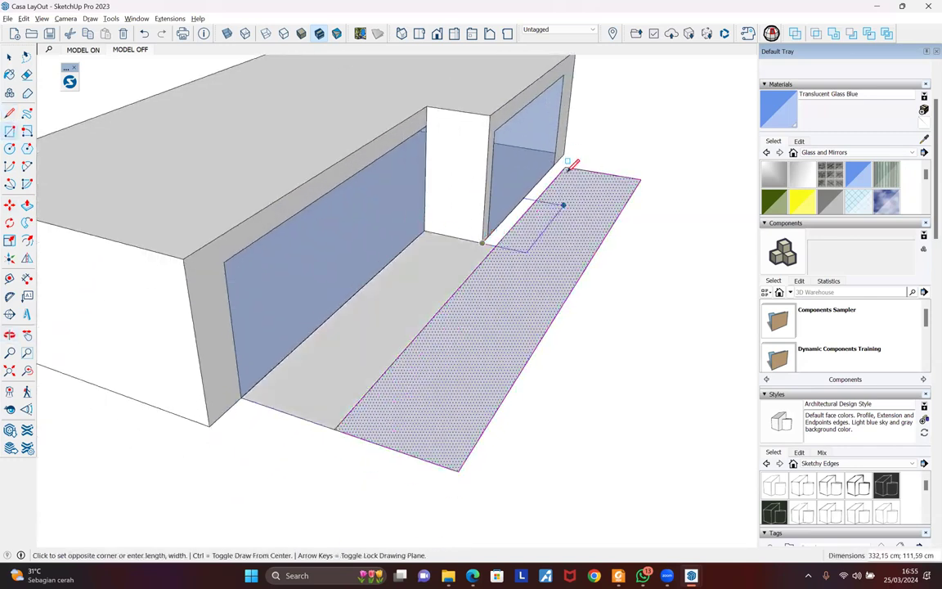
{"action": "key", "text": "space"}
Group the simplified upper mass with its terrace surface in the MODEL OFF scene
{"action": "scroll", "coordinate": [466, 307], "scroll_direction": "down", "scroll_amount": 4}
{"action": "middle_click_drag", "start_coordinate": [378, 374], "coordinate": [299, 213]}
{"action": "left_click", "coordinate": [85, 50]}
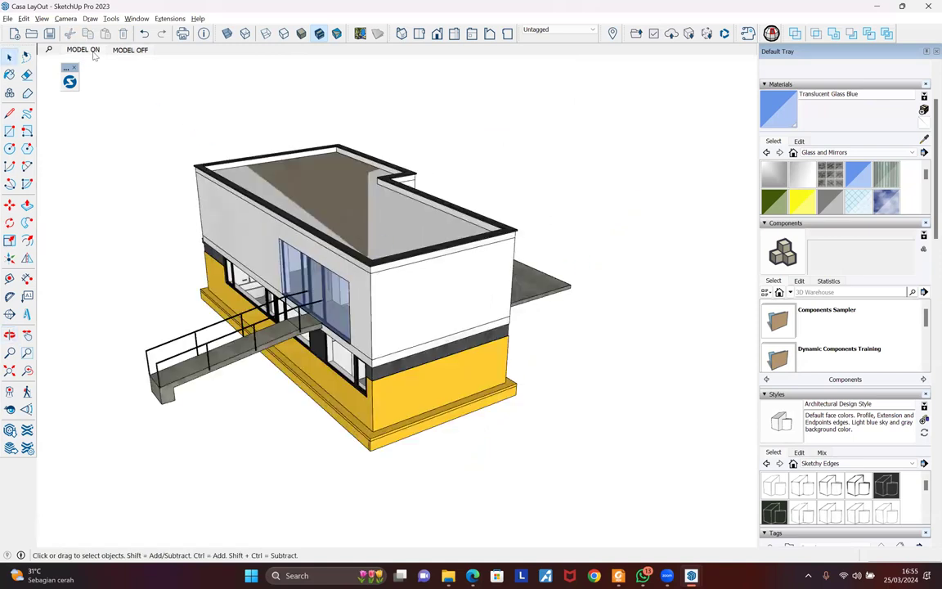
{"action": "left_click", "coordinate": [131, 54]}
{"action": "middle_click_drag", "start_coordinate": [352, 184], "coordinate": [179, 159]}
{"action": "left_click_drag", "start_coordinate": [485, 301], "coordinate": [690, 350]}
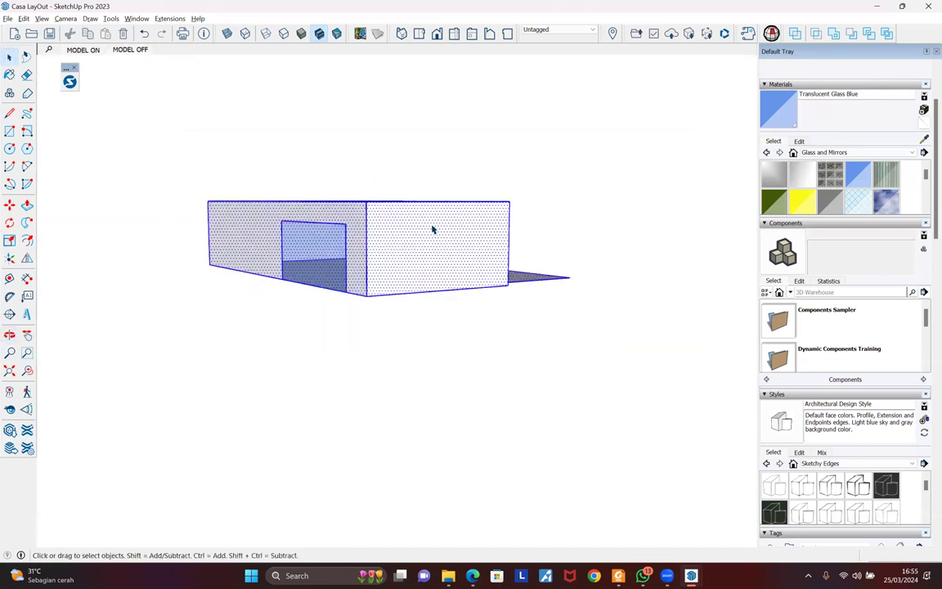
{"action": "right_click", "coordinate": [433, 229]}
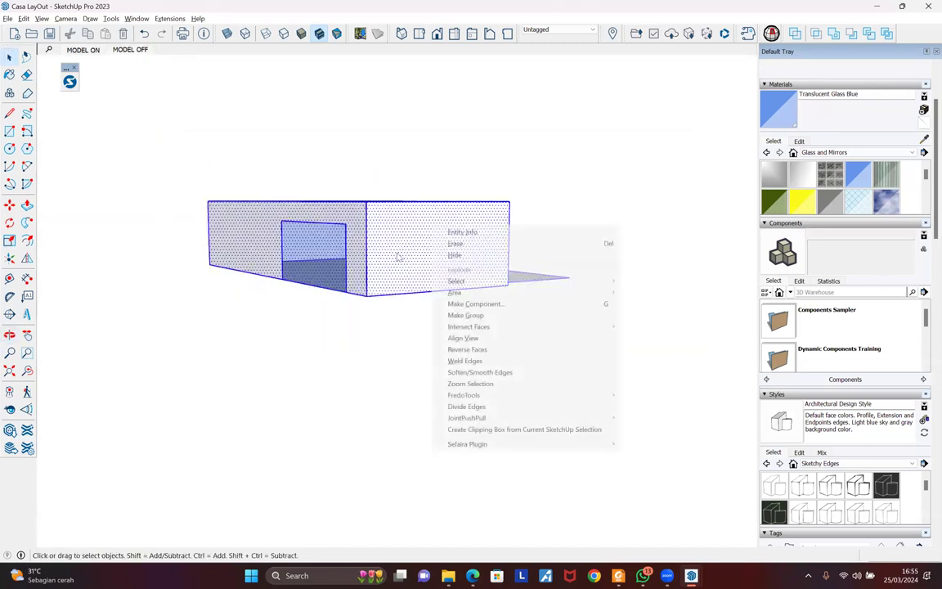
{"action": "left_click", "coordinate": [464, 316]}
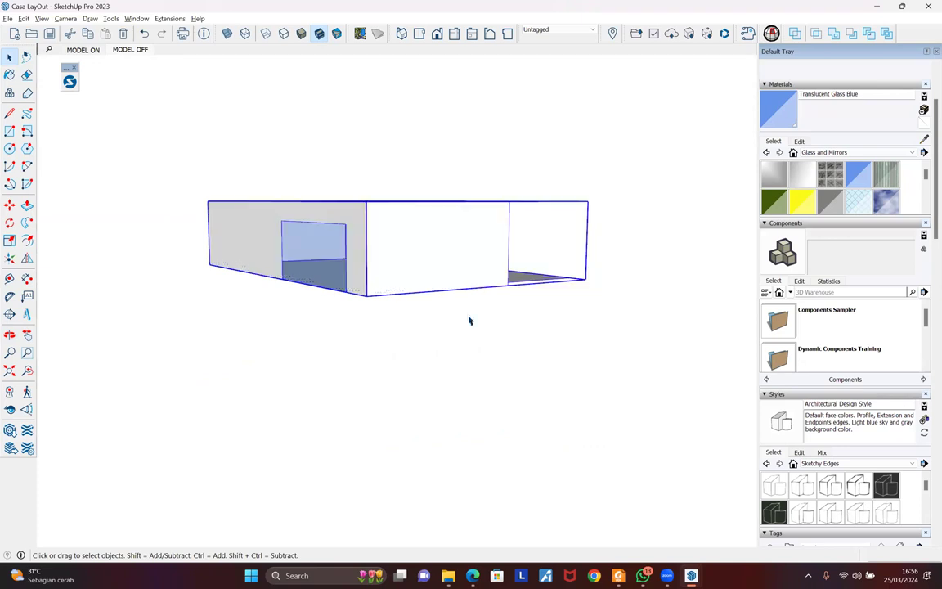
Draw a 1490 by 280 cm rectangle over the lower storey's long wall on the ramp side in the MODEL ON scene
{"action": "middle_click_drag", "start_coordinate": [409, 236], "coordinate": [425, 205]}
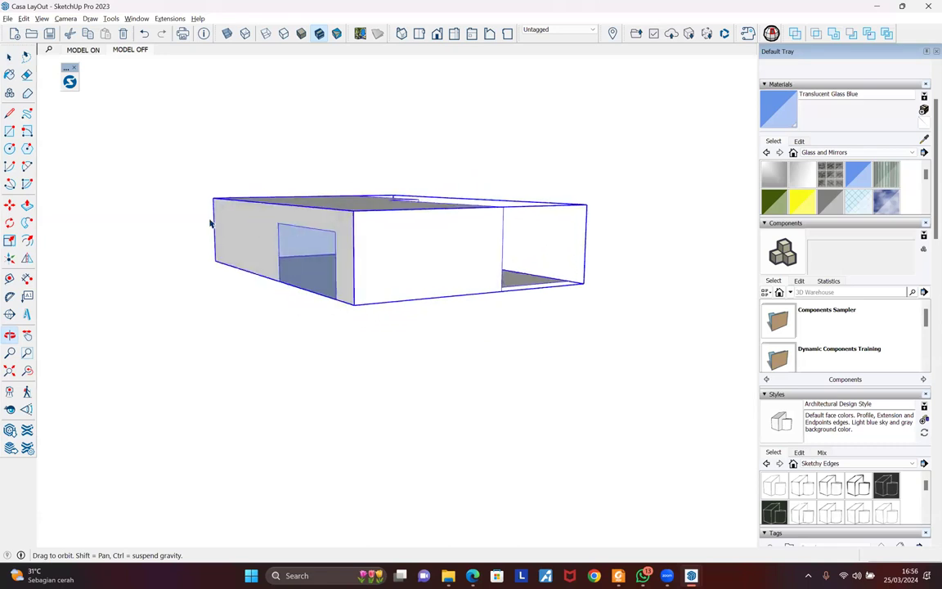
{"action": "left_click", "coordinate": [83, 50]}
{"action": "mouse_move", "coordinate": [382, 343]}
{"action": "middle_mouse_down"}
{"action": "mouse_move", "coordinate": [409, 216]}
{"action": "mouse_move", "coordinate": [361, 267]}
{"action": "mouse_move", "coordinate": [425, 202]}
{"action": "mouse_move", "coordinate": [423, 210]}
{"action": "mouse_move", "coordinate": [197, 222]}
{"action": "mouse_move", "coordinate": [390, 257]}
{"action": "mouse_move", "coordinate": [270, 231]}
{"action": "mouse_move", "coordinate": [276, 225]}
{"action": "mouse_move", "coordinate": [237, 207]}
{"action": "mouse_move", "coordinate": [209, 243]}
{"action": "mouse_move", "coordinate": [519, 231]}
{"action": "mouse_move", "coordinate": [622, 246]}
{"action": "mouse_move", "coordinate": [654, 276]}
{"action": "mouse_move", "coordinate": [654, 284]}
{"action": "mouse_move", "coordinate": [553, 269]}
{"action": "mouse_move", "coordinate": [489, 288]}
{"action": "mouse_move", "coordinate": [475, 420]}
{"action": "mouse_move", "coordinate": [254, 330]}
{"action": "mouse_move", "coordinate": [467, 412]}
{"action": "mouse_move", "coordinate": [437, 394]}
{"action": "middle_mouse_up"}
{"action": "key", "text": "r"}
{"action": "left_click", "coordinate": [251, 343]}
{"action": "mouse_move", "coordinate": [558, 351]}
{"action": "middle_mouse_down"}
{"action": "mouse_move", "coordinate": [335, 322]}
{"action": "mouse_move", "coordinate": [446, 384]}
{"action": "mouse_move", "coordinate": [455, 411]}
{"action": "mouse_move", "coordinate": [499, 461]}
{"action": "mouse_move", "coordinate": [551, 439]}
{"action": "middle_mouse_up"}
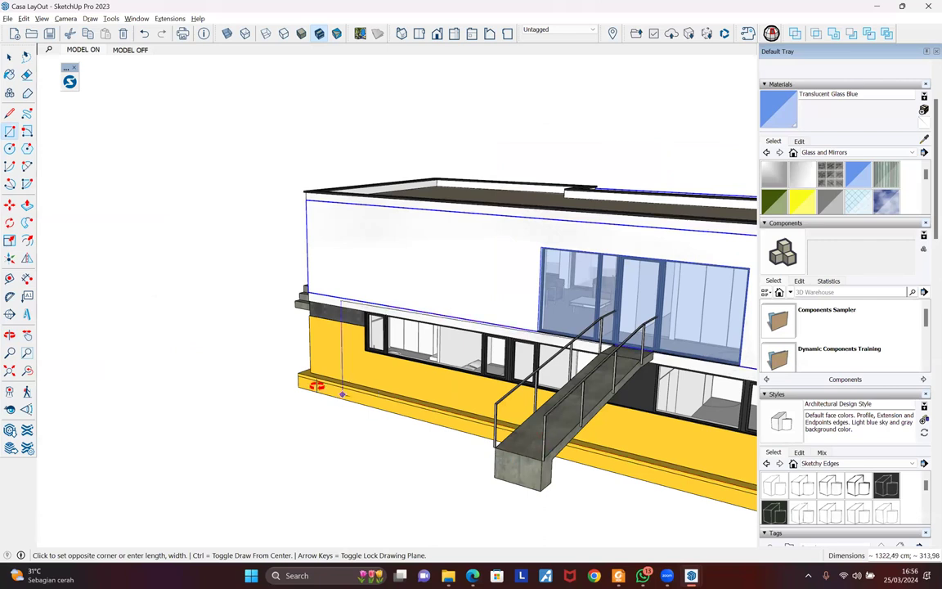
{"action": "middle_click_drag", "start_coordinate": [326, 384], "coordinate": [517, 410]}
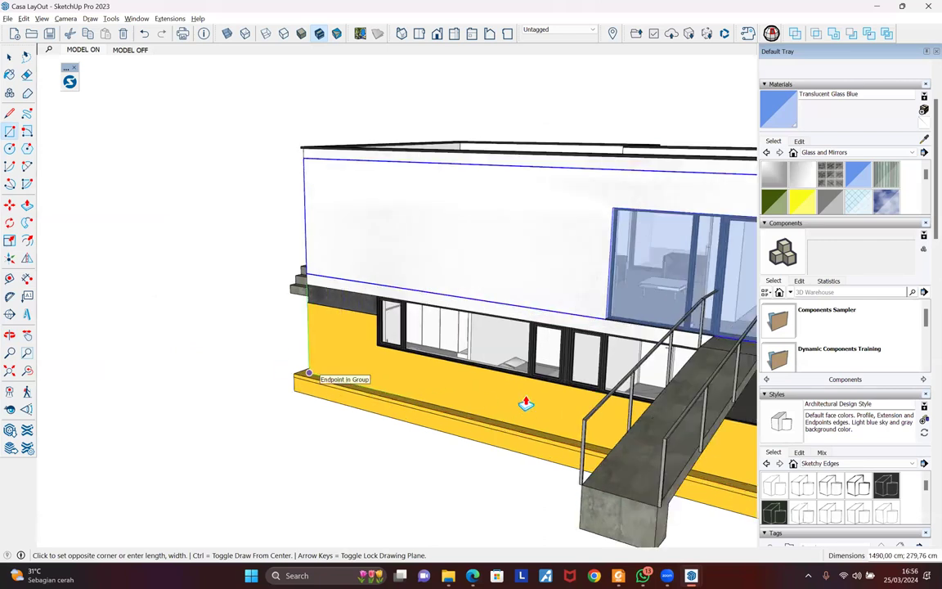
Extrude the lower storey's rectangle 600 cm through the house toward the terrace side
{"action": "key", "text": "p"}
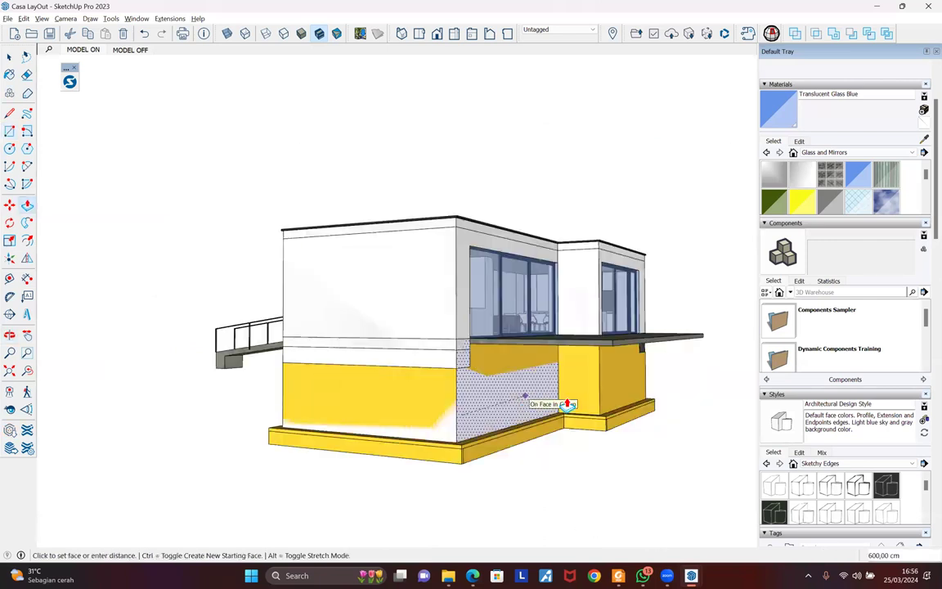
{"action": "key", "text": "Escape"}
{"action": "middle_click_drag", "start_coordinate": [677, 395], "coordinate": [435, 406]}
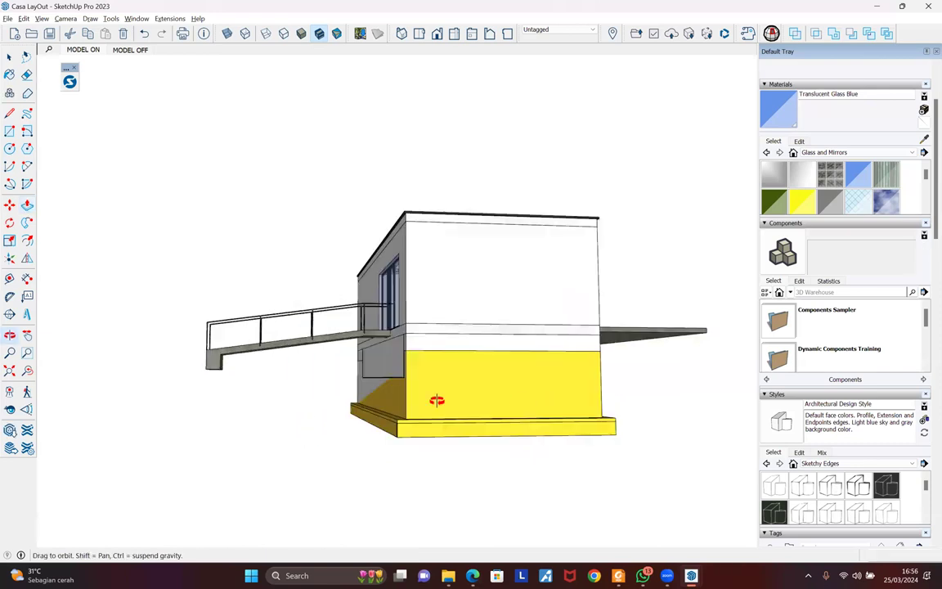
{"action": "middle_click_drag", "start_coordinate": [557, 401], "coordinate": [556, 378]}
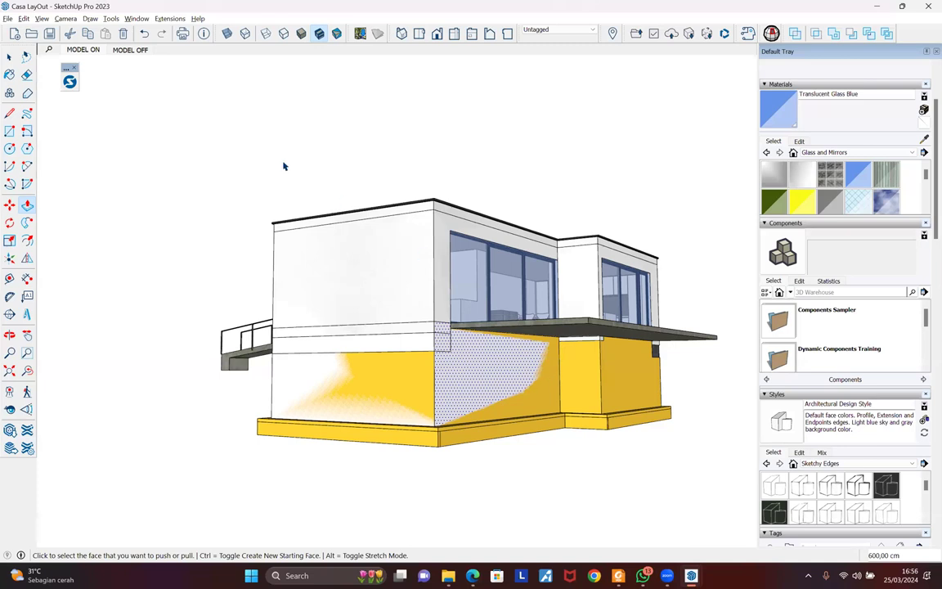
{"action": "key", "text": "space"}
Draw a vertical line splitting the lower mass's terrace-side wall below the upper storey's recess corner in the MODEL OFF scene
{"action": "left_click", "coordinate": [130, 49]}
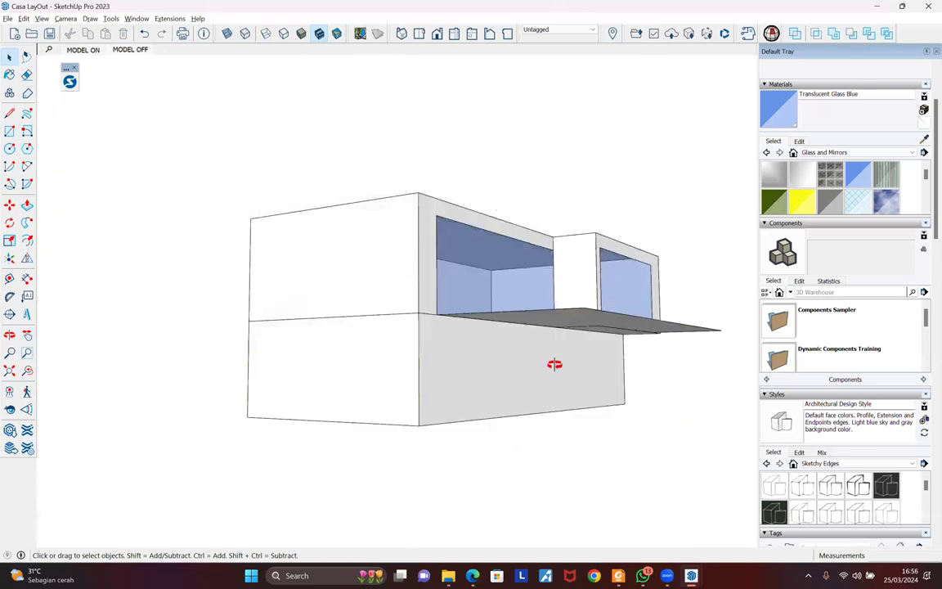
{"action": "scroll", "coordinate": [562, 318], "scroll_direction": "up", "scroll_amount": 3}
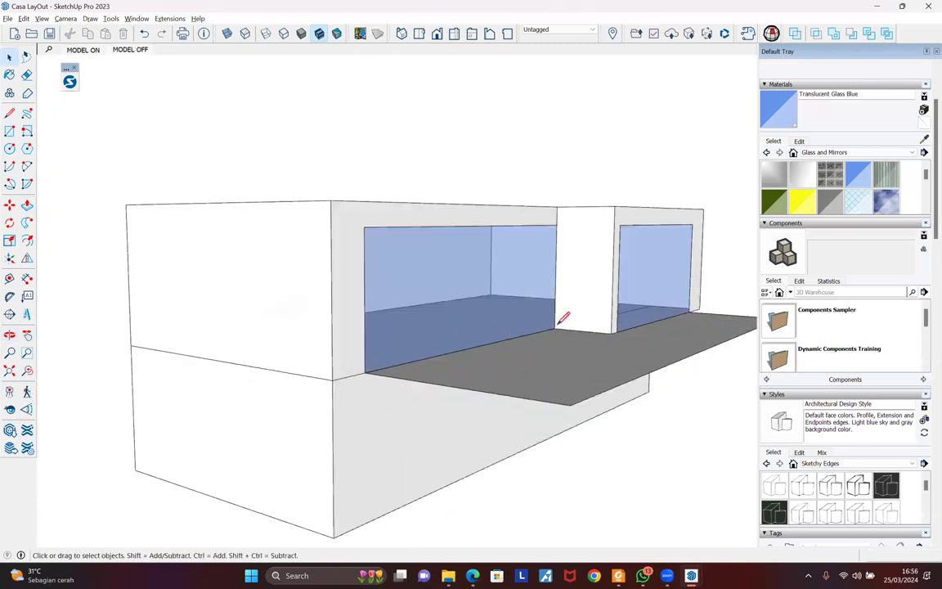
{"action": "scroll", "coordinate": [556, 325], "scroll_direction": "up", "scroll_amount": 1}
{"action": "key", "text": "l"}
{"action": "left_click", "coordinate": [559, 439]}
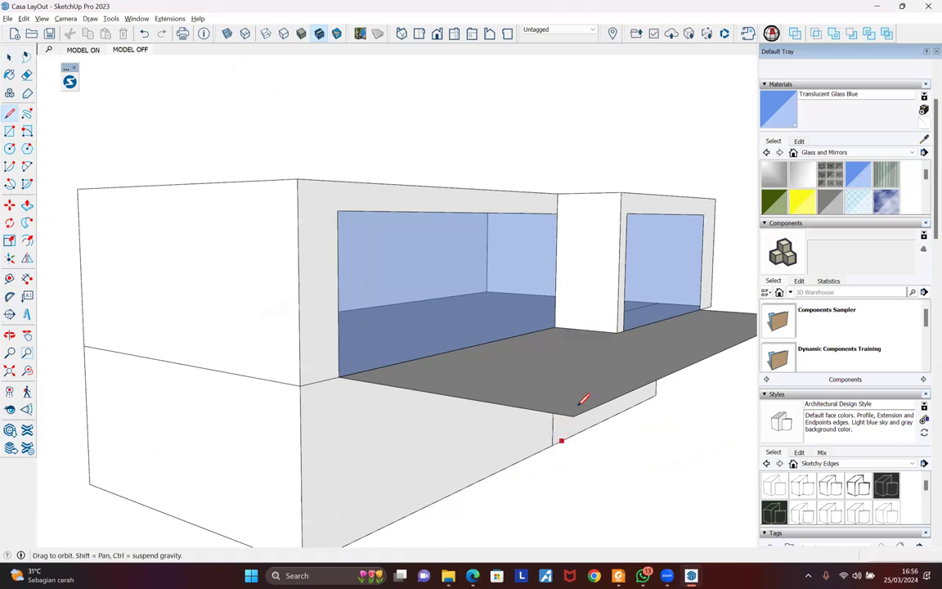
{"action": "left_click", "coordinate": [582, 395]}
Extrude the split-off wall section beneath the projecting upper wall outward by 150 cm
{"action": "key", "text": "p"}
{"action": "left_click", "coordinate": [595, 395]}
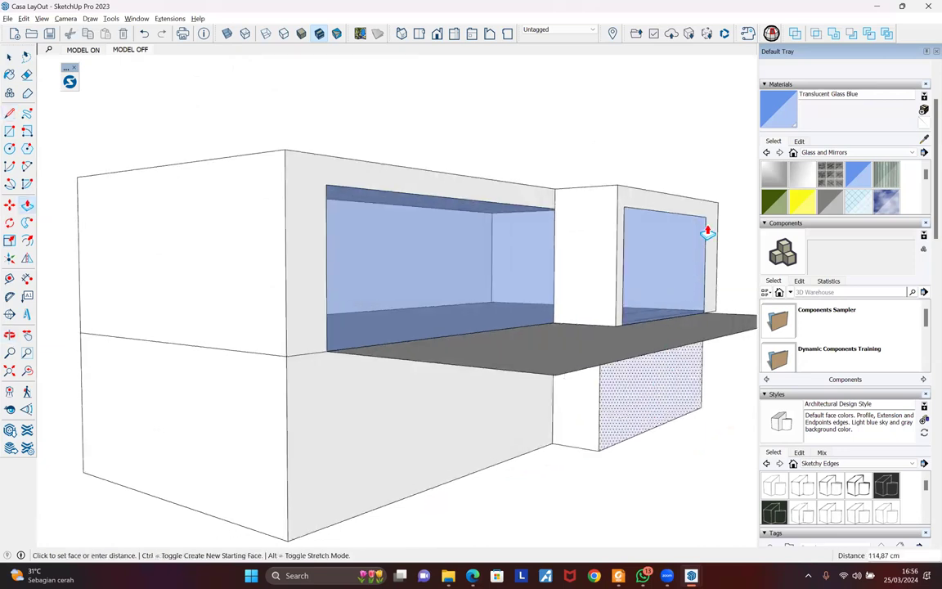
{"action": "type", "text": "150"}
{"action": "key", "text": "Return"}
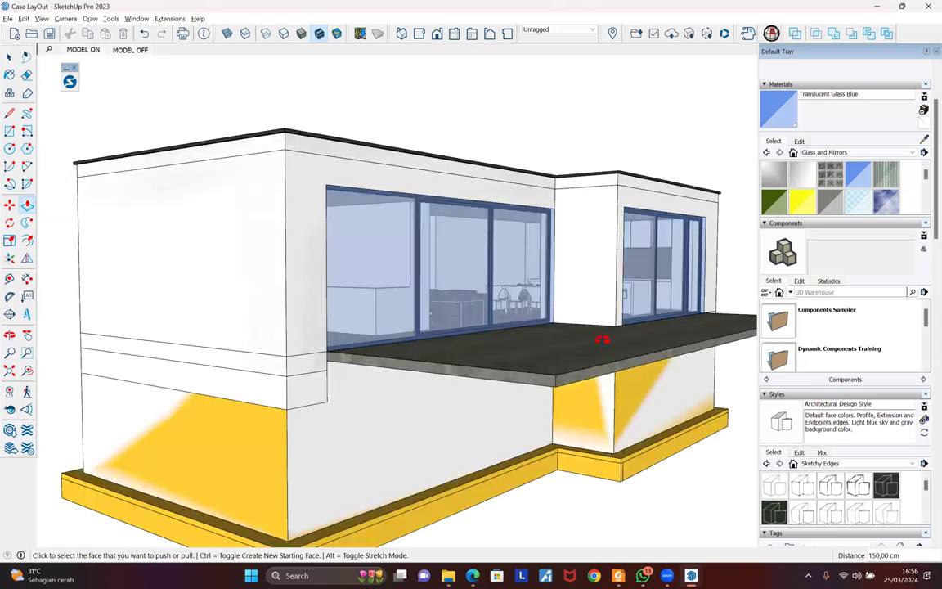
Draw a window rectangle on the lower mass's ramp-side wall and paint it Translucent Glass Blue in the MODEL OFF scene
{"action": "scroll", "coordinate": [564, 360], "scroll_direction": "down", "scroll_amount": 3}
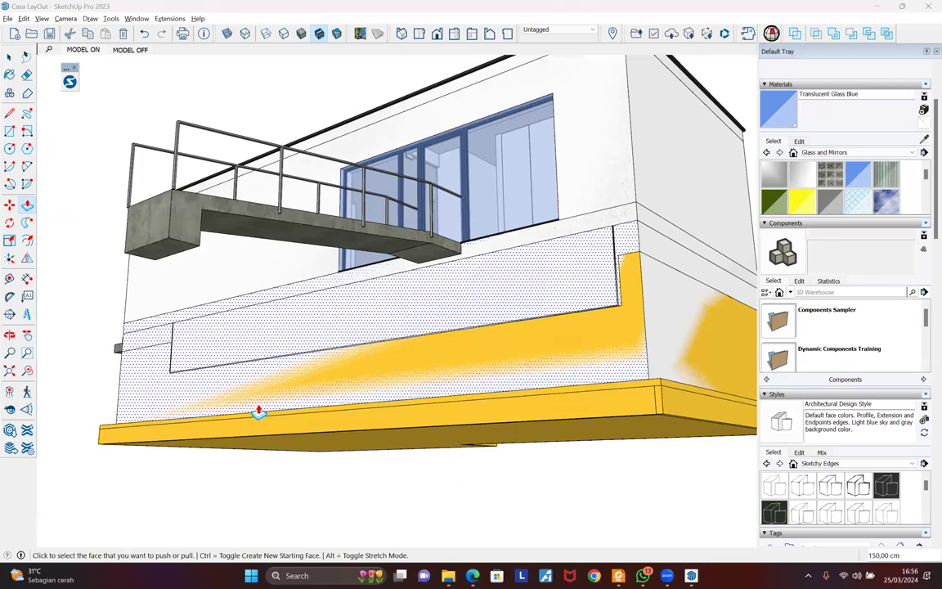
{"action": "scroll", "coordinate": [258, 413], "scroll_direction": "down", "scroll_amount": 5}
{"action": "middle_click_drag", "start_coordinate": [236, 409], "coordinate": [213, 370]}
{"action": "scroll", "coordinate": [188, 378], "scroll_direction": "up", "scroll_amount": 3}
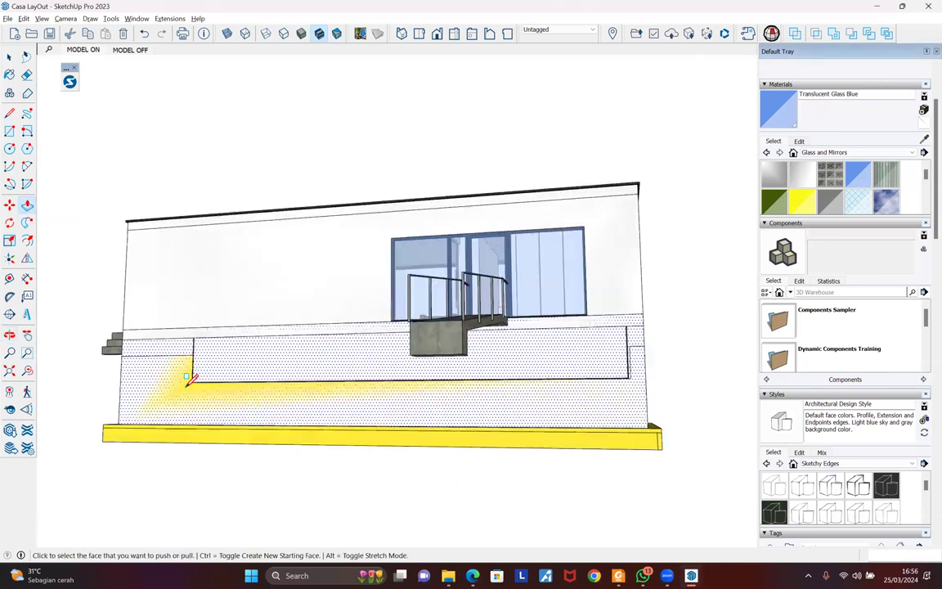
{"action": "scroll", "coordinate": [188, 378], "scroll_direction": "up", "scroll_amount": 2}
{"action": "key", "text": "r"}
{"action": "left_click", "coordinate": [132, 51]}
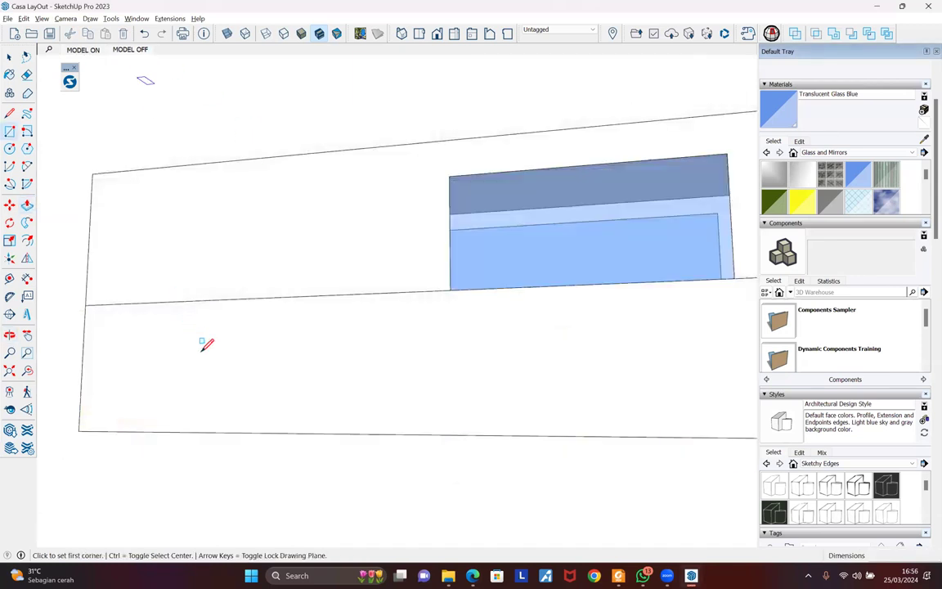
{"action": "left_click", "coordinate": [476, 353]}
{"action": "key", "text": "b"}
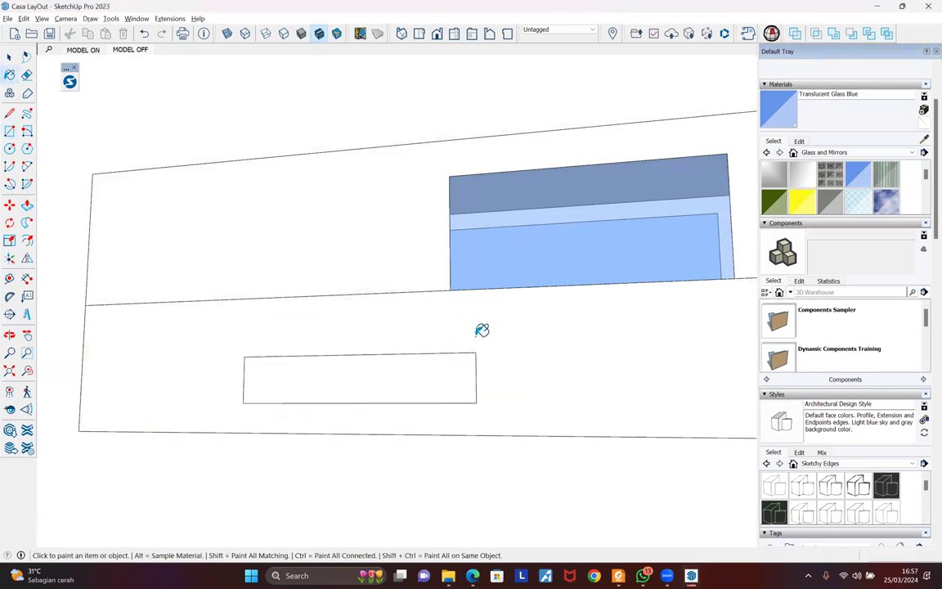
{"action": "key", "text": "space"}
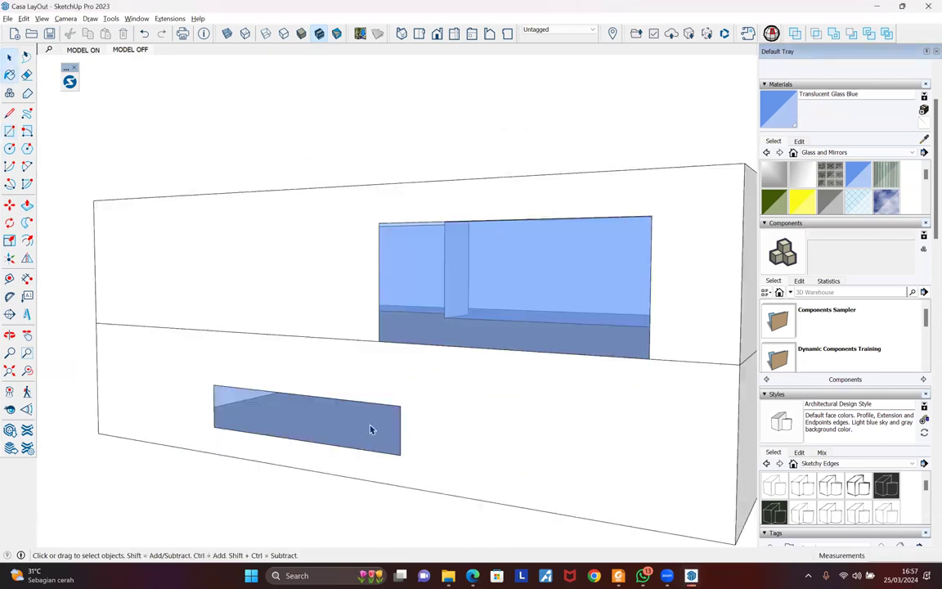
Scale the new glass pane horizontally to both ends of the detailed house's lower ribbon window in the MODEL ON scene
{"action": "left_click", "coordinate": [370, 429]}
{"action": "key", "text": "s"}
{"action": "left_click", "coordinate": [214, 407]}
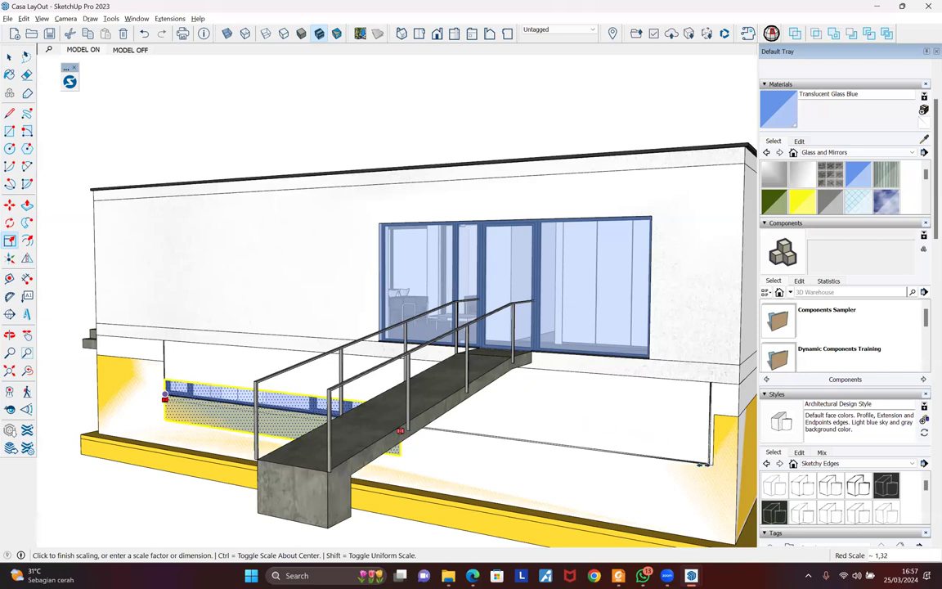
{"action": "left_click", "coordinate": [713, 466]}
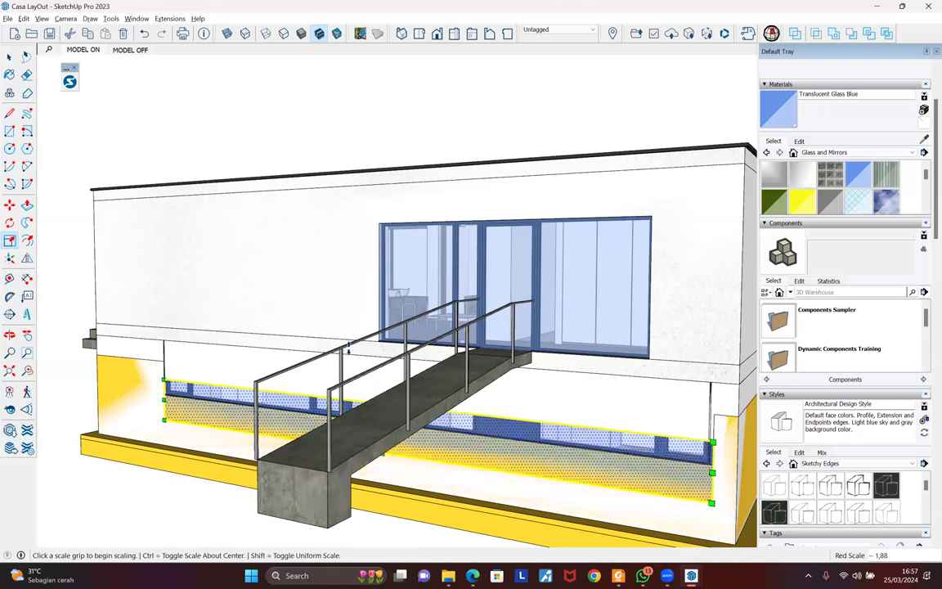
Scale the glass pane vertically to match the top and bottom edges of the lower ribbon window
{"action": "left_click", "coordinate": [382, 405]}
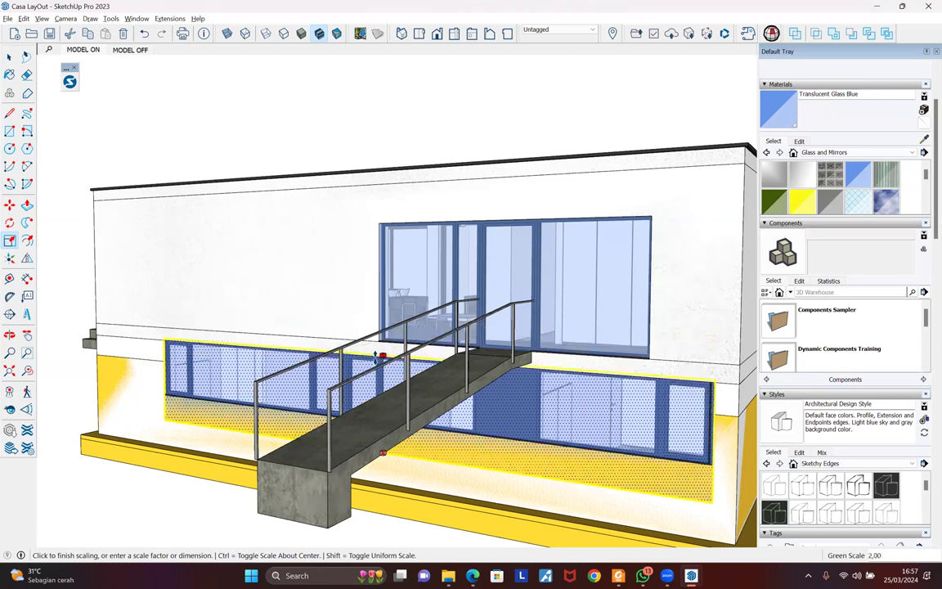
{"action": "middle_click_drag", "start_coordinate": [458, 371], "coordinate": [452, 330]}
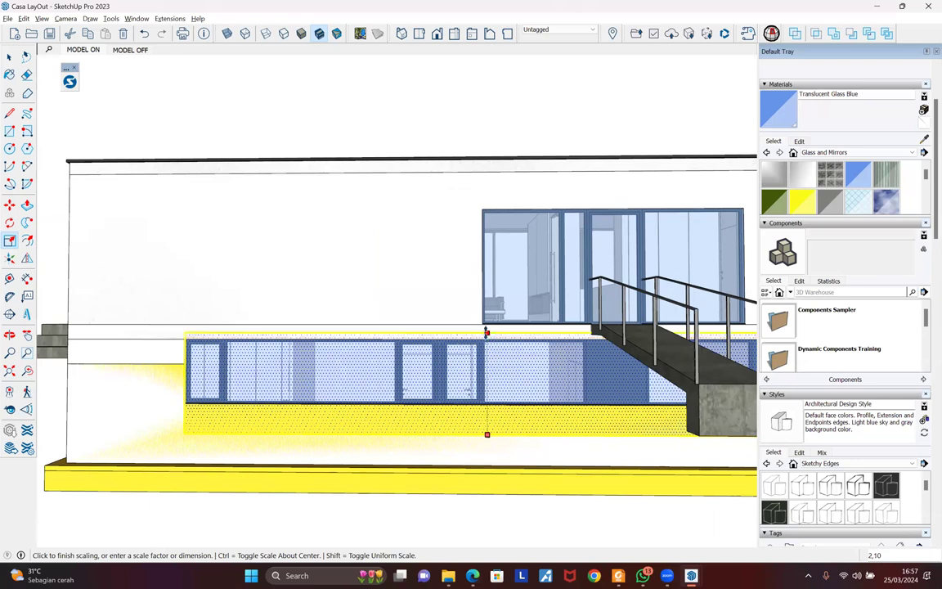
{"action": "scroll", "coordinate": [487, 337], "scroll_direction": "up", "scroll_amount": 2}
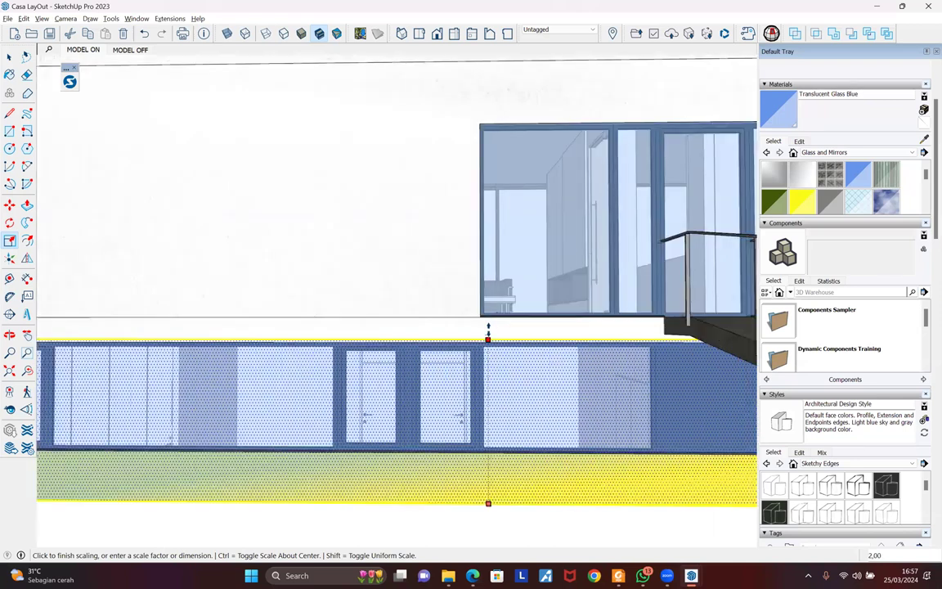
{"action": "scroll", "coordinate": [412, 347], "scroll_direction": "up", "scroll_amount": 2}
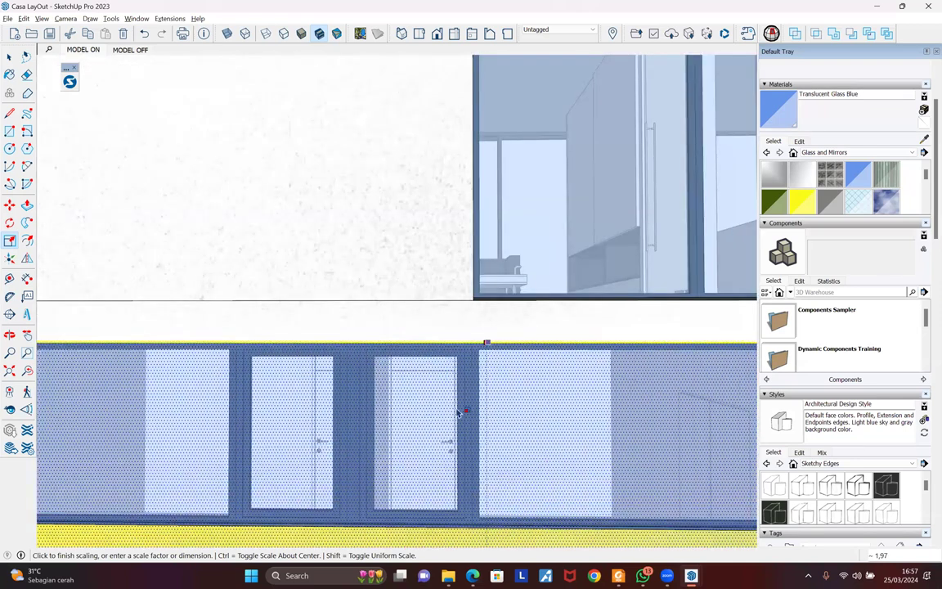
{"action": "key", "text": "Escape"}
{"action": "scroll", "coordinate": [432, 424], "scroll_direction": "down", "scroll_amount": 5}
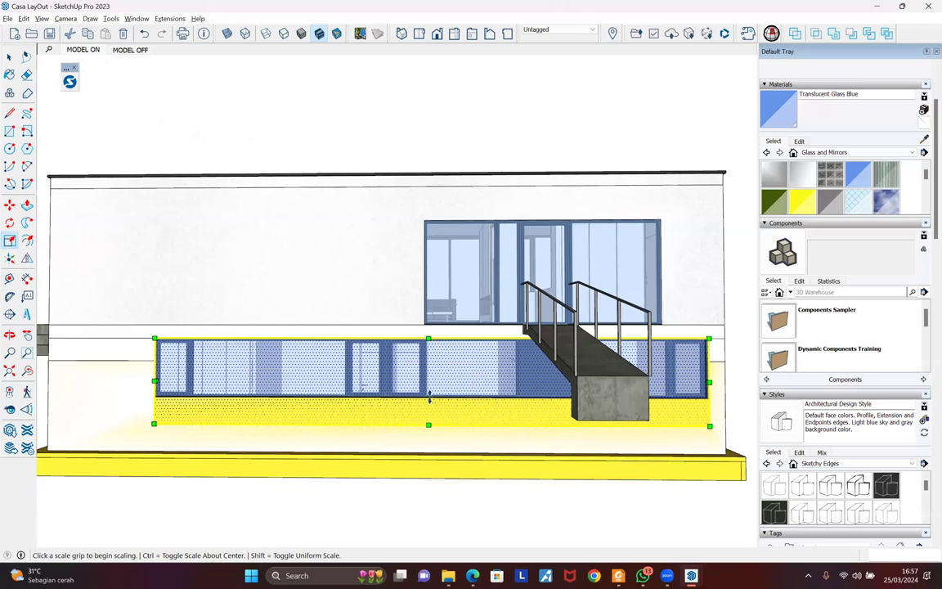
{"action": "left_click", "coordinate": [429, 397]}
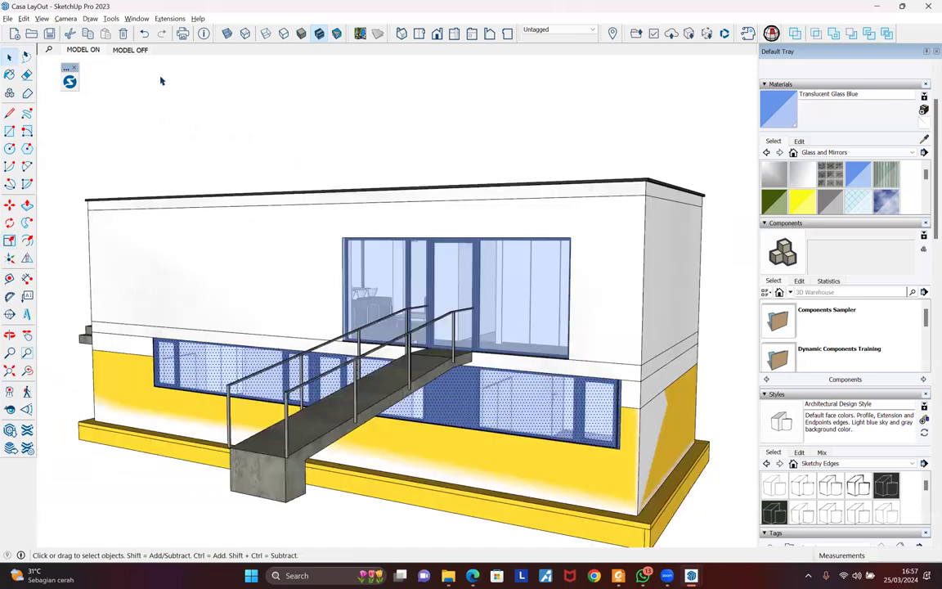
Explode the group of the upper mass and its terrace surface in the MODEL OFF scene
{"action": "left_click", "coordinate": [121, 48]}
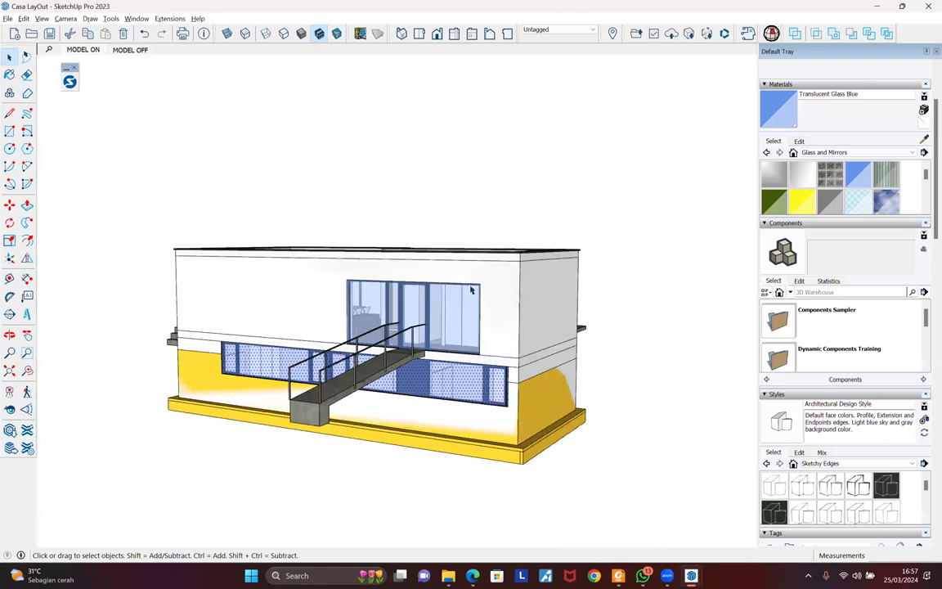
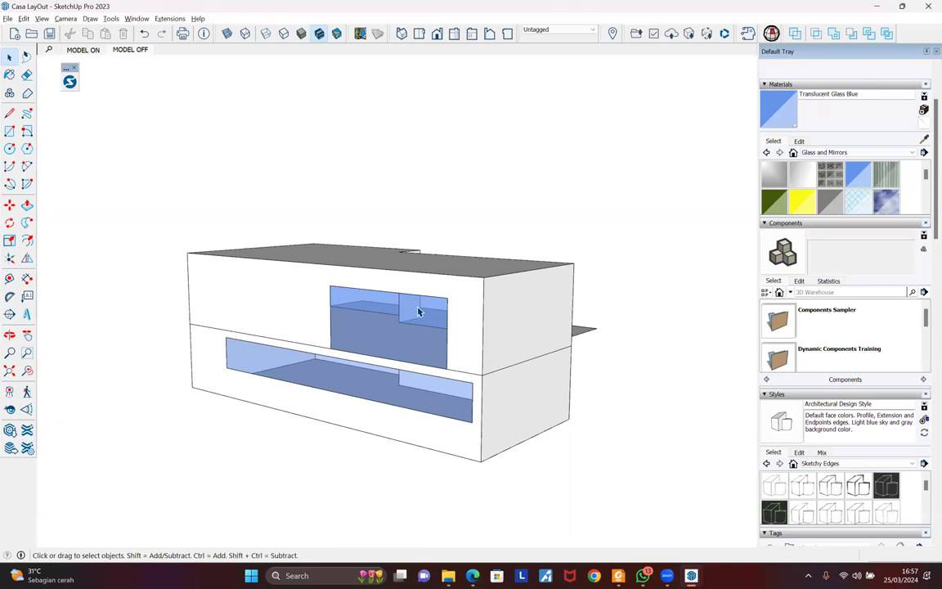
{"action": "key", "text": "o"}
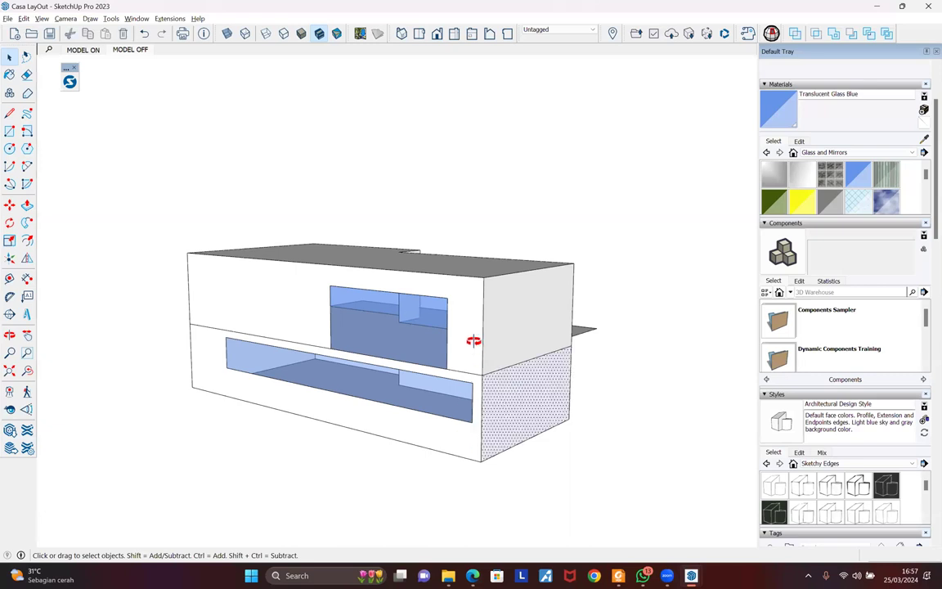
{"action": "left_click_drag", "start_coordinate": [498, 310], "coordinate": [450, 387]}
{"action": "key", "text": "space"}
{"action": "middle_click_drag", "start_coordinate": [245, 308], "coordinate": [257, 366]}
{"action": "left_click", "coordinate": [241, 314]}
{"action": "right_click", "coordinate": [283, 301]}
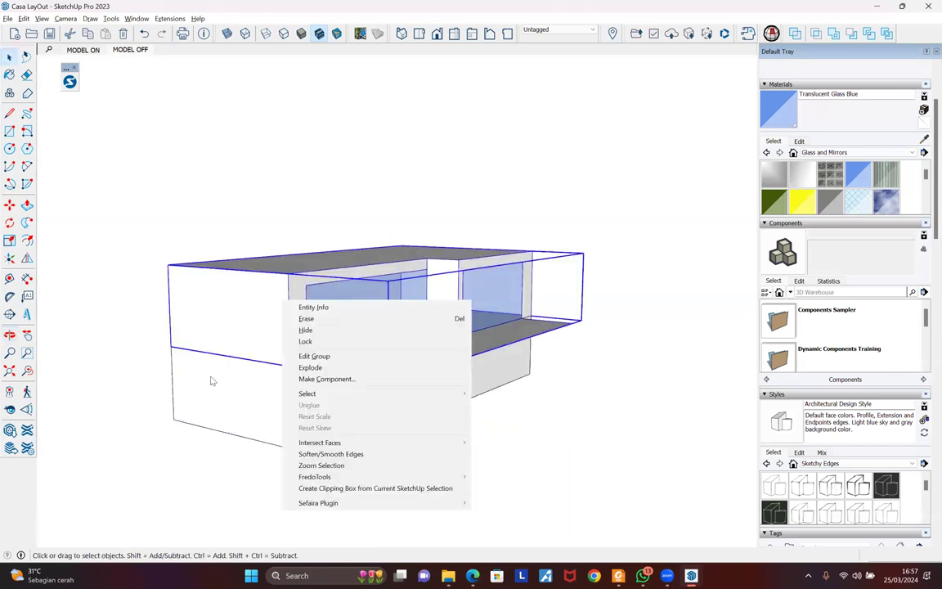
{"action": "left_click", "coordinate": [462, 367]}
Place a vertical section plane on the ramp-side wall of the simplified masses, keeping the default name
{"action": "middle_click_drag", "start_coordinate": [318, 392], "coordinate": [667, 391]}
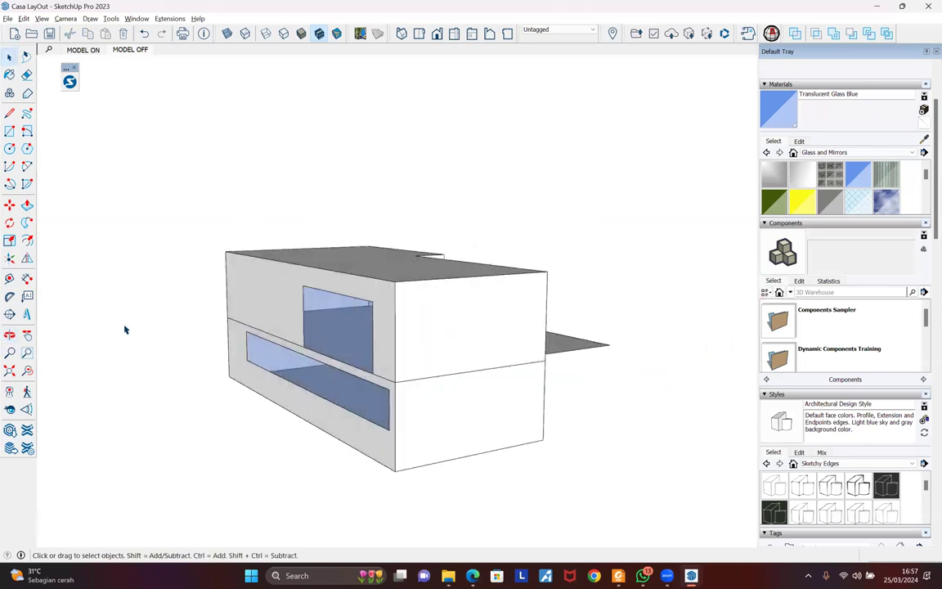
{"action": "left_click", "coordinate": [10, 314]}
{"action": "left_click", "coordinate": [294, 307]}
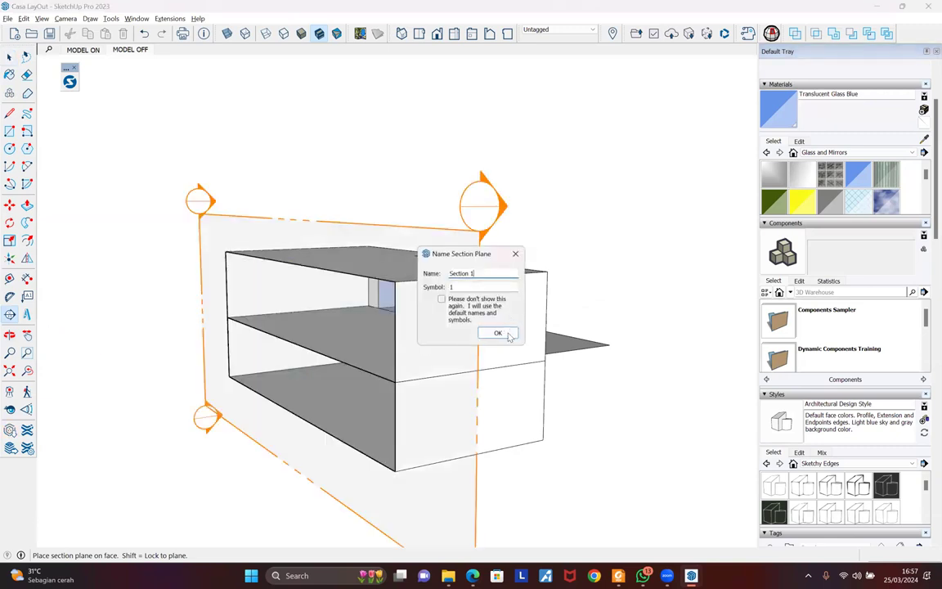
{"action": "left_click", "coordinate": [500, 334]}
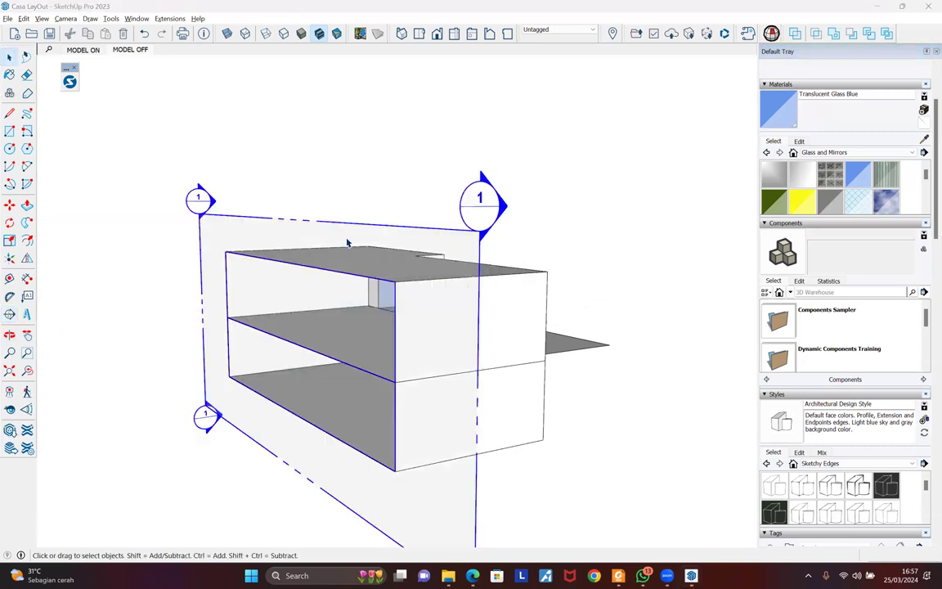
Move the section plane into the simplified masses, examine the interior faces and floors of both storeys, and remove the section
{"action": "middle_click_drag", "start_coordinate": [397, 239], "coordinate": [406, 232]}
{"action": "key", "text": "m"}
{"action": "left_click", "coordinate": [437, 220]}
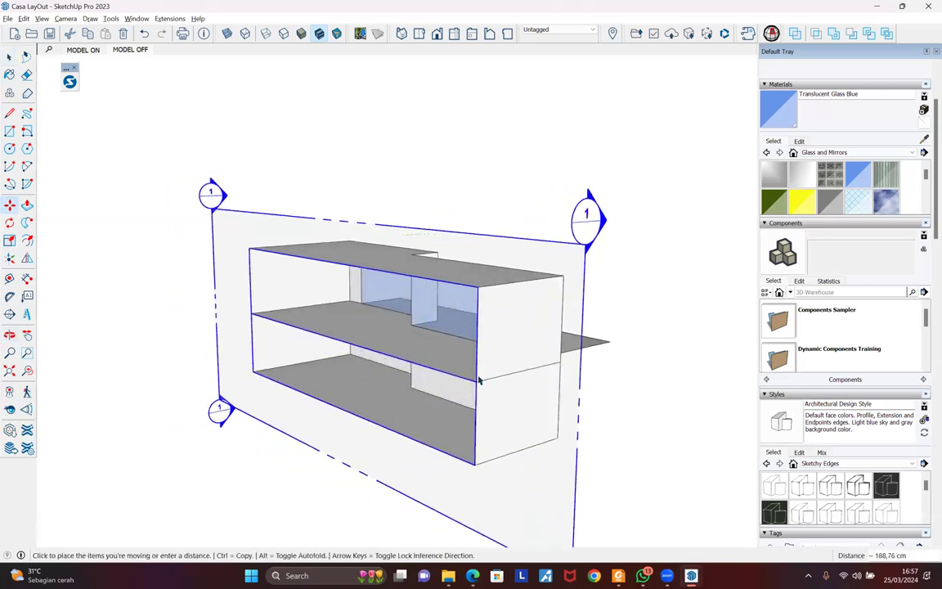
{"action": "left_click", "coordinate": [485, 353]}
{"action": "key", "text": "space"}
{"action": "scroll", "coordinate": [482, 378], "scroll_direction": "up", "scroll_amount": 4}
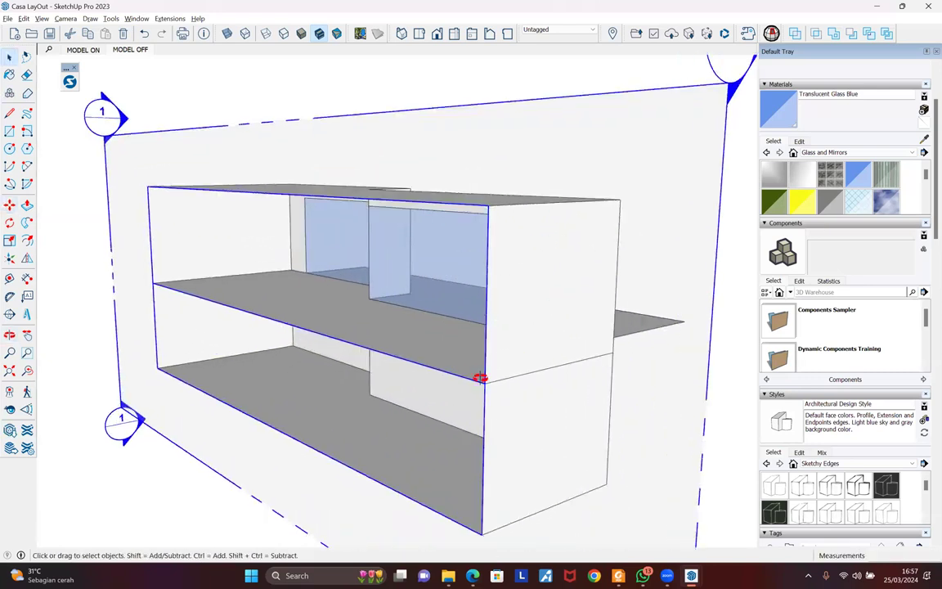
{"action": "scroll", "coordinate": [457, 341], "scroll_direction": "up", "scroll_amount": 3}
{"action": "middle_click_drag", "start_coordinate": [455, 337], "coordinate": [479, 318]}
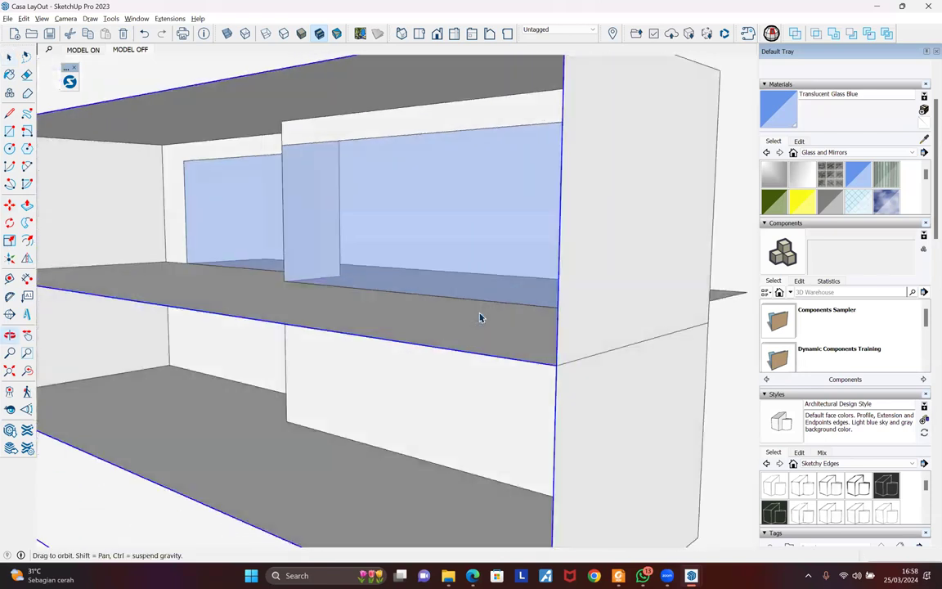
{"action": "scroll", "coordinate": [480, 319], "scroll_direction": "down", "scroll_amount": 10}
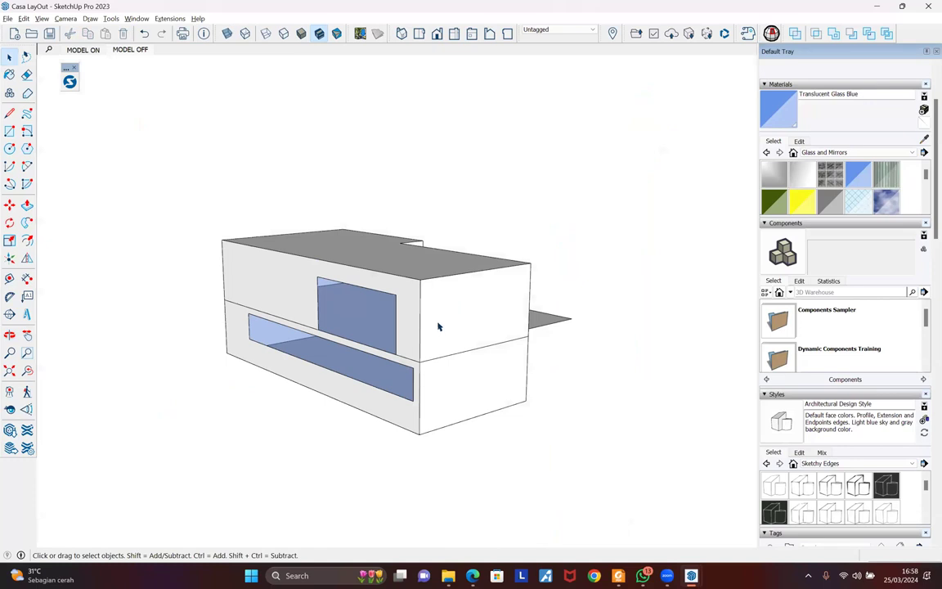
Place a horizontal section plane on the detailed house's roof in the MODEL ON scene, keeping the default name
{"action": "left_click", "coordinate": [94, 49]}
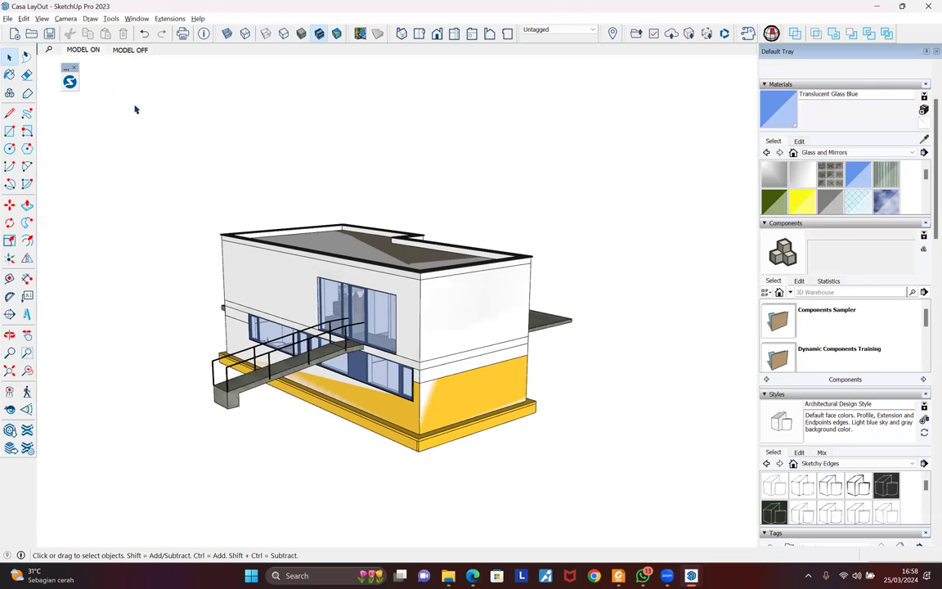
{"action": "left_click", "coordinate": [10, 314]}
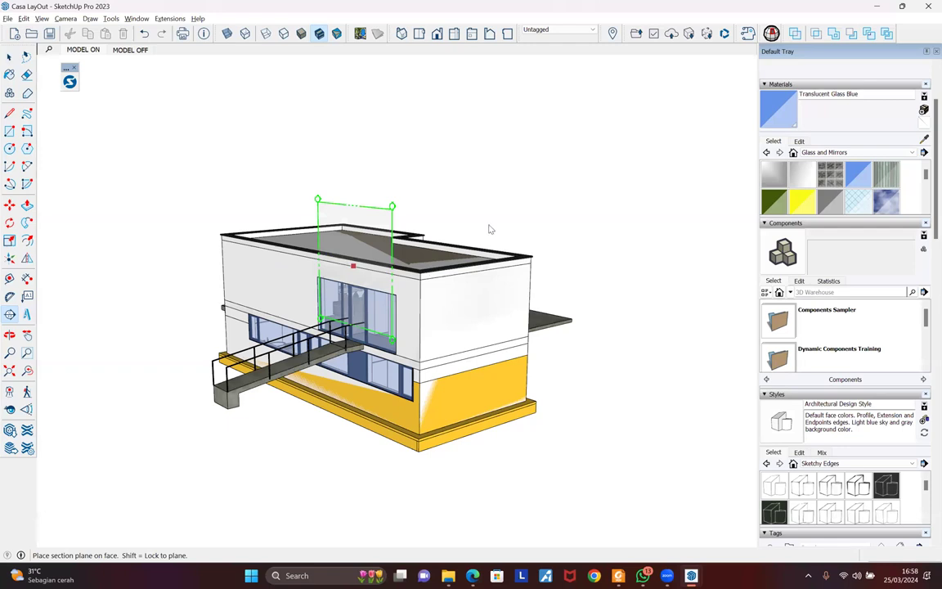
{"action": "left_click", "coordinate": [498, 333]}
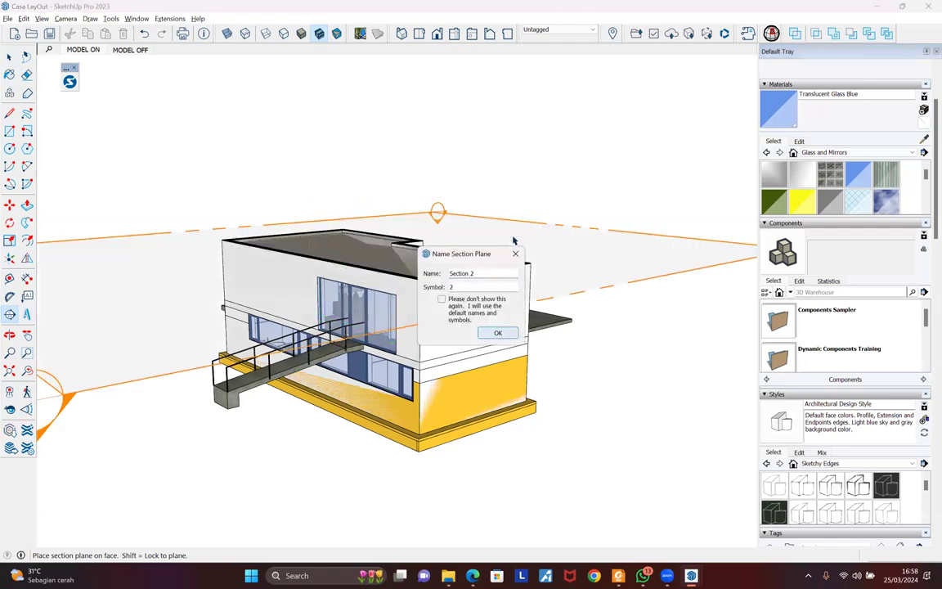
{"action": "key", "text": "Return"}
Lower the section plane to cut through the upper storey's furnished rooms and hide the section plane display
{"action": "key", "text": "m"}
{"action": "left_click", "coordinate": [520, 260]}
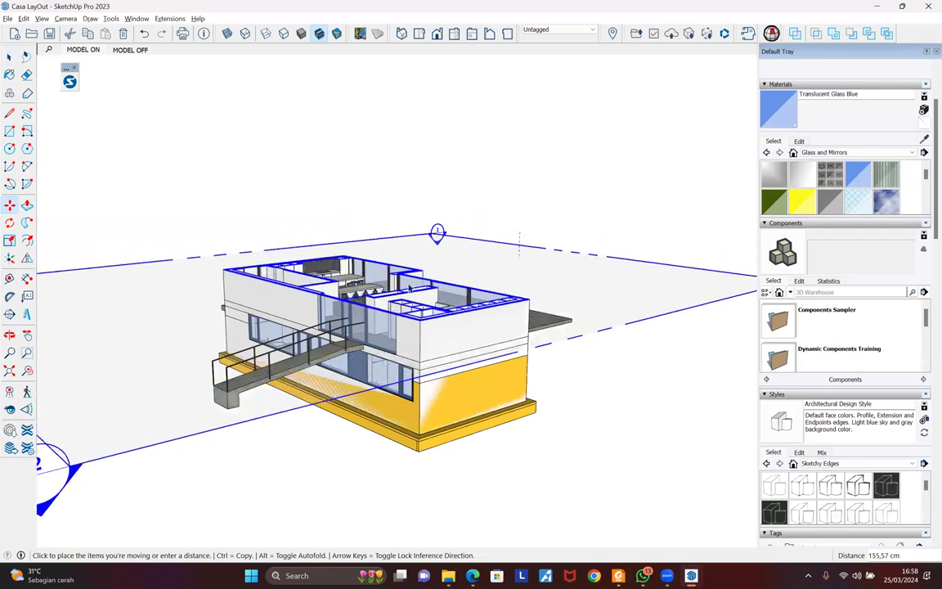
{"action": "key", "text": "Escape"}
{"action": "key", "text": "space"}
{"action": "middle_click_drag", "start_coordinate": [287, 107], "coordinate": [291, 129]}
{"action": "left_click", "coordinate": [290, 126]}
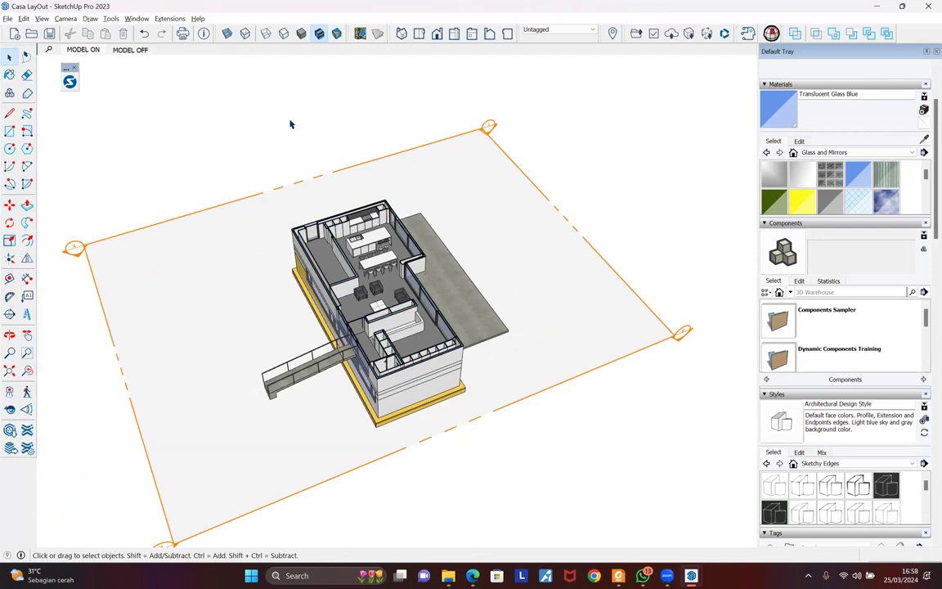
{"action": "key", "text": "shift+p"}
{"action": "scroll", "coordinate": [340, 258], "scroll_direction": "up", "scroll_amount": 5}
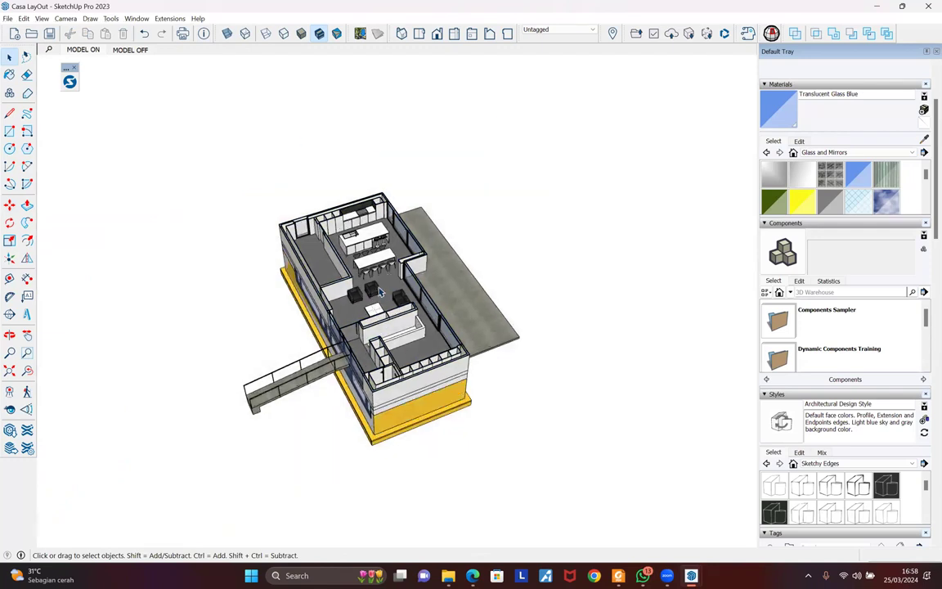
Switch to the MODEL OFF scene and activate the horizontal section cut to expose the simplified upper storey's floor
{"action": "scroll", "coordinate": [372, 284], "scroll_direction": "up", "scroll_amount": 5}
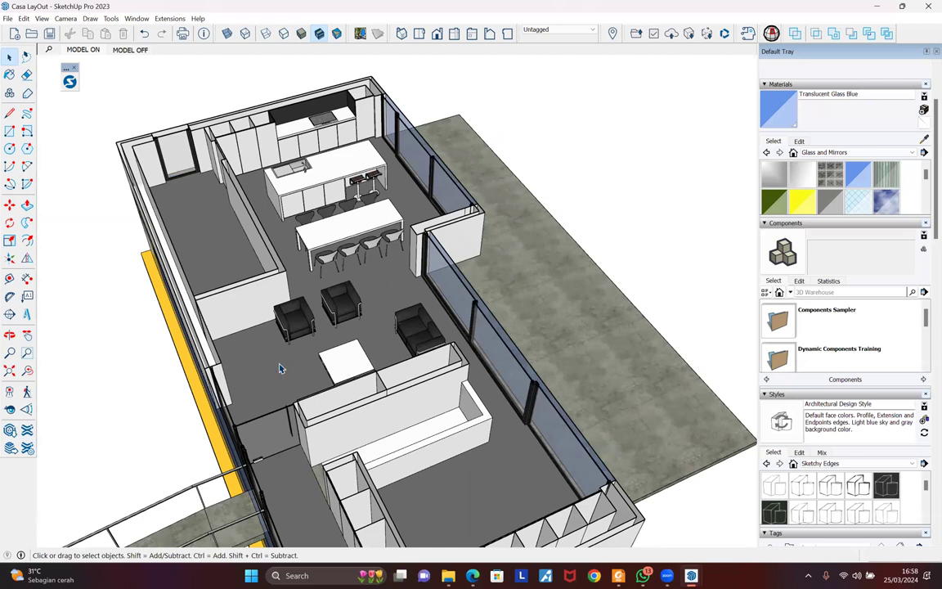
{"action": "middle_click_drag", "start_coordinate": [174, 276], "coordinate": [354, 256]}
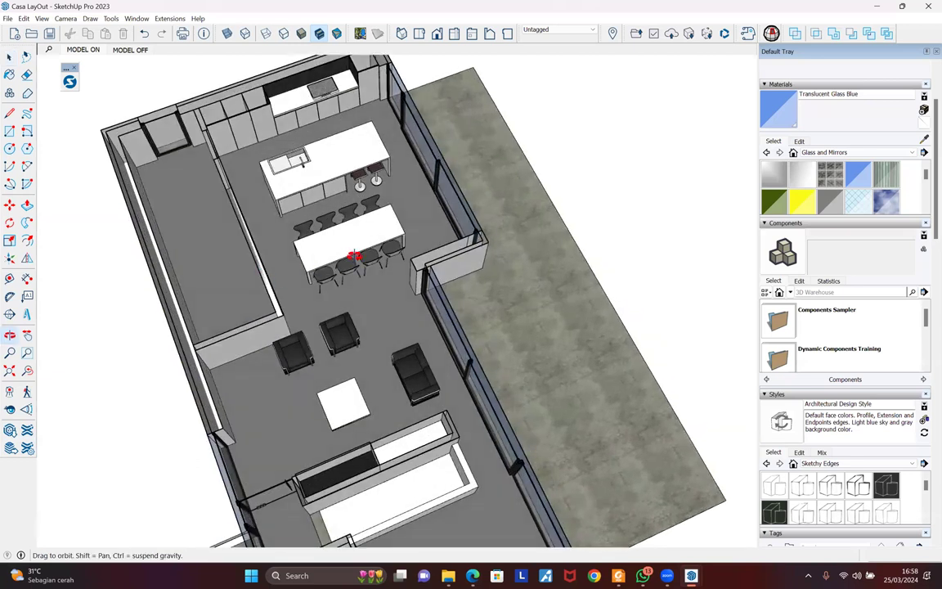
{"action": "key", "text": "r"}
{"action": "scroll", "coordinate": [280, 210], "scroll_direction": "up", "scroll_amount": 3}
{"action": "scroll", "coordinate": [270, 232], "scroll_direction": "up", "scroll_amount": 2}
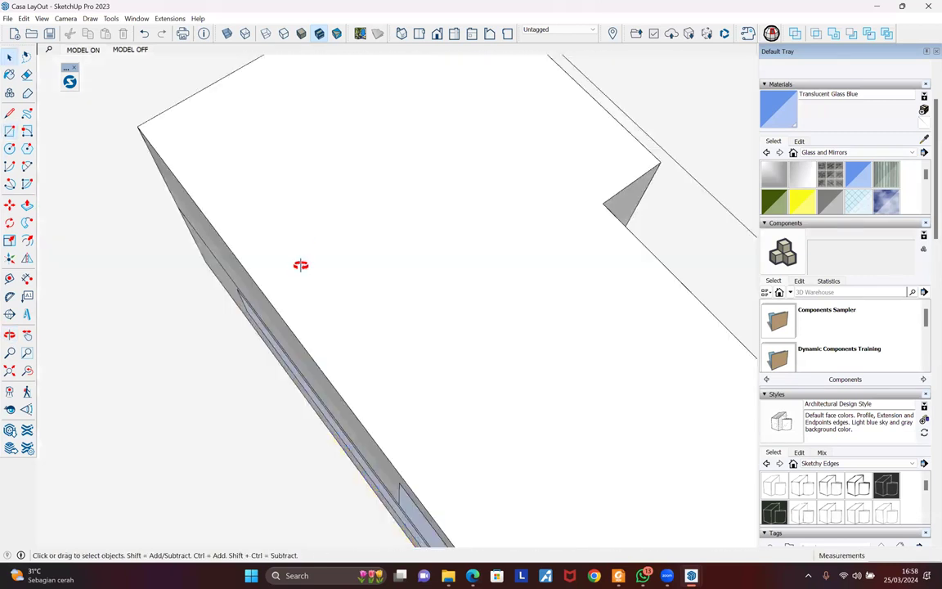
{"action": "middle_click_drag", "start_coordinate": [313, 106], "coordinate": [278, 87]}
{"action": "left_click_drag", "start_coordinate": [278, 87], "coordinate": [284, 113]}
{"action": "key", "text": "space"}
{"action": "scroll", "coordinate": [485, 93], "scroll_direction": "down", "scroll_amount": 5}
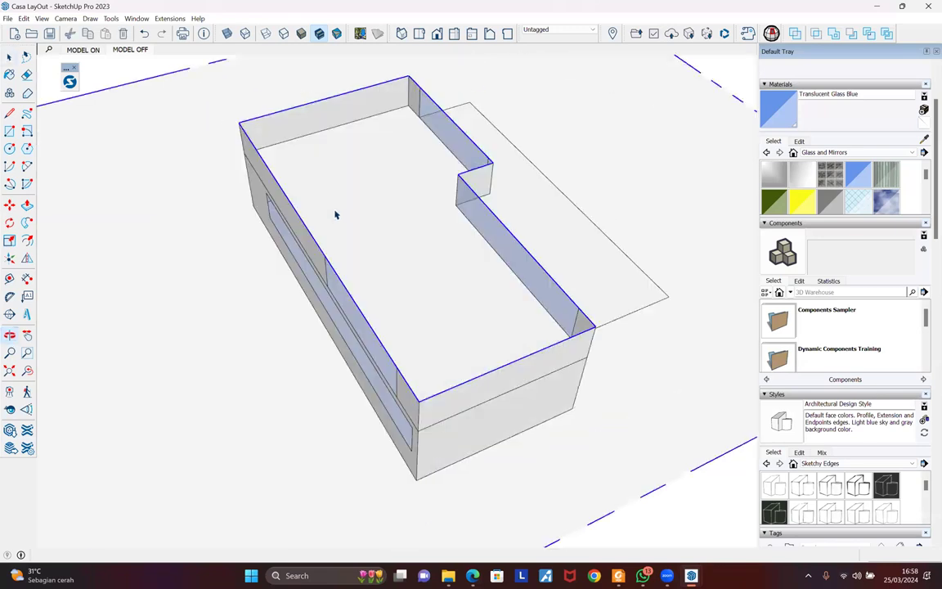
Sketch a rectangle about 445 by 169 cm near the corner of the simplified upper floor and select its face
{"action": "key", "text": "o"}
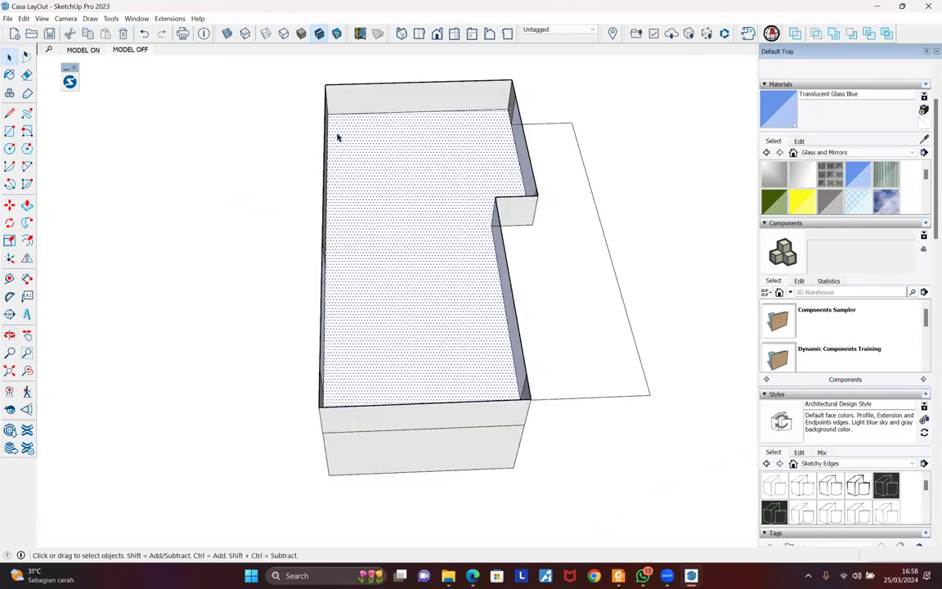
{"action": "scroll", "coordinate": [336, 131], "scroll_direction": "up", "scroll_amount": 5}
{"action": "key", "text": "r"}
{"action": "left_click", "coordinate": [345, 106]}
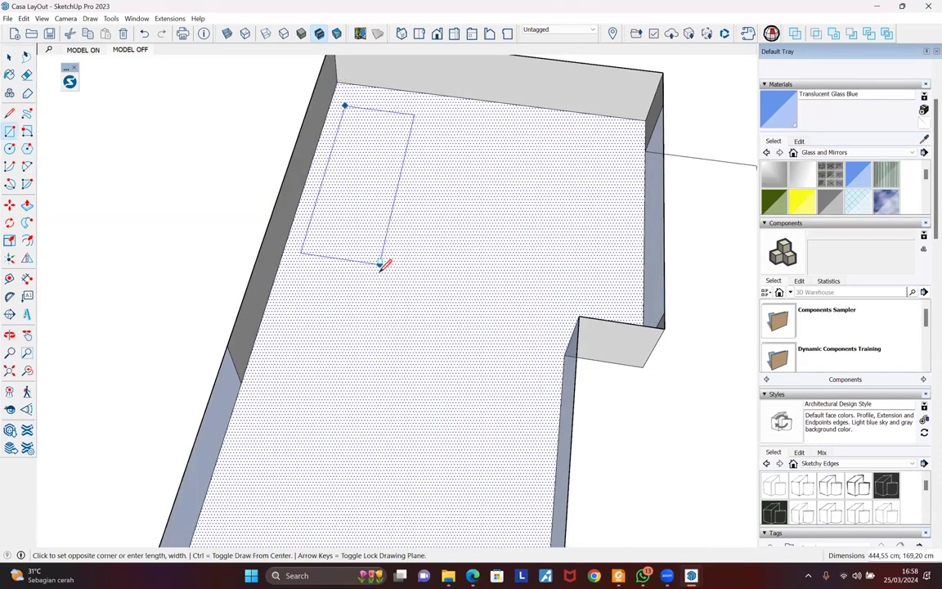
{"action": "left_click", "coordinate": [380, 270]}
{"action": "key", "text": "space"}
{"action": "scroll", "coordinate": [393, 199], "scroll_direction": "down", "scroll_amount": 3}
{"action": "left_click", "coordinate": [381, 216]}
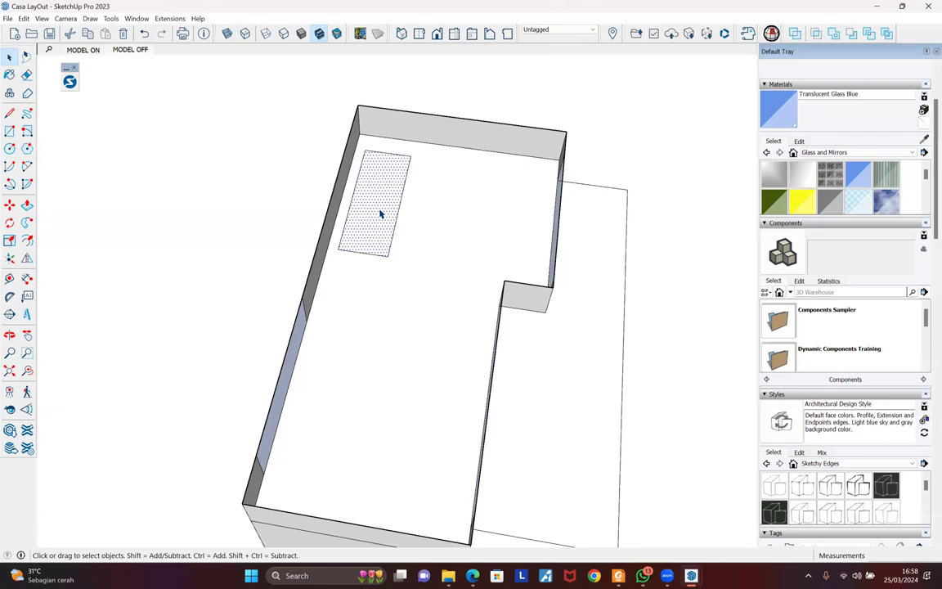
Try to scale the ungrouped floor rectangle in width and length along the ramp-side wall
{"action": "key", "text": "s"}
{"action": "left_click", "coordinate": [353, 197]}
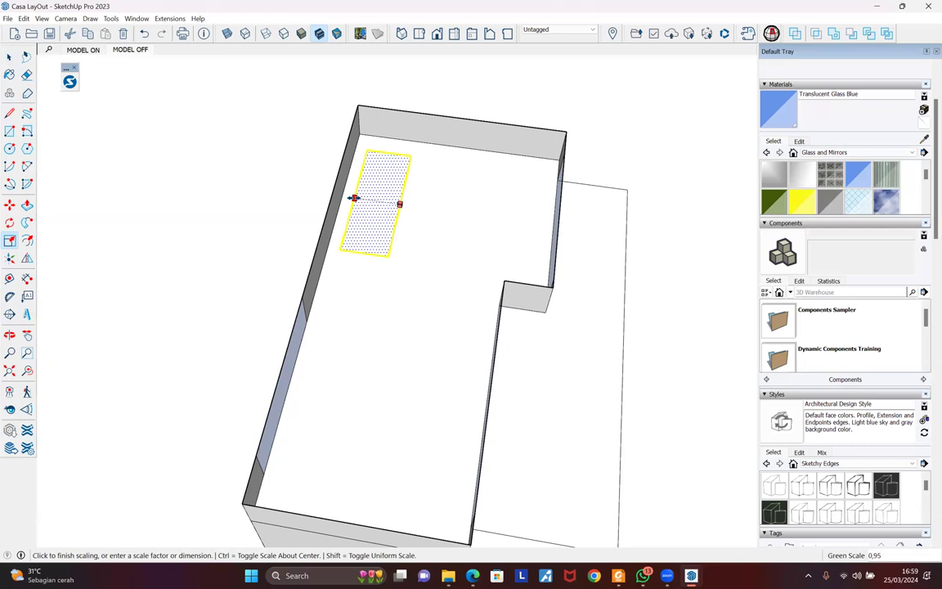
{"action": "left_click", "coordinate": [352, 201]}
{"action": "left_click", "coordinate": [358, 255]}
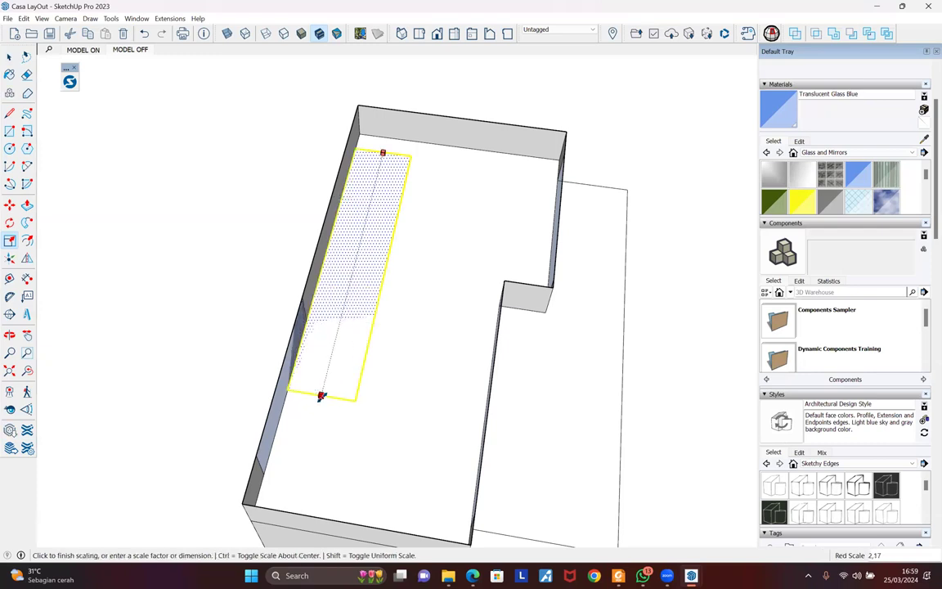
{"action": "left_click", "coordinate": [321, 396]}
{"action": "middle_click_drag", "start_coordinate": [301, 361], "coordinate": [311, 380]}
{"action": "middle_click_drag", "start_coordinate": [350, 254], "coordinate": [347, 263]}
{"action": "left_click", "coordinate": [349, 268]}
{"action": "left_click", "coordinate": [327, 318]}
{"action": "left_click", "coordinate": [328, 319]}
{"action": "left_click", "coordinate": [314, 364]}
{"action": "middle_click_drag", "start_coordinate": [276, 412], "coordinate": [576, 263]}
{"action": "middle_click_drag", "start_coordinate": [401, 330], "coordinate": [367, 245]}
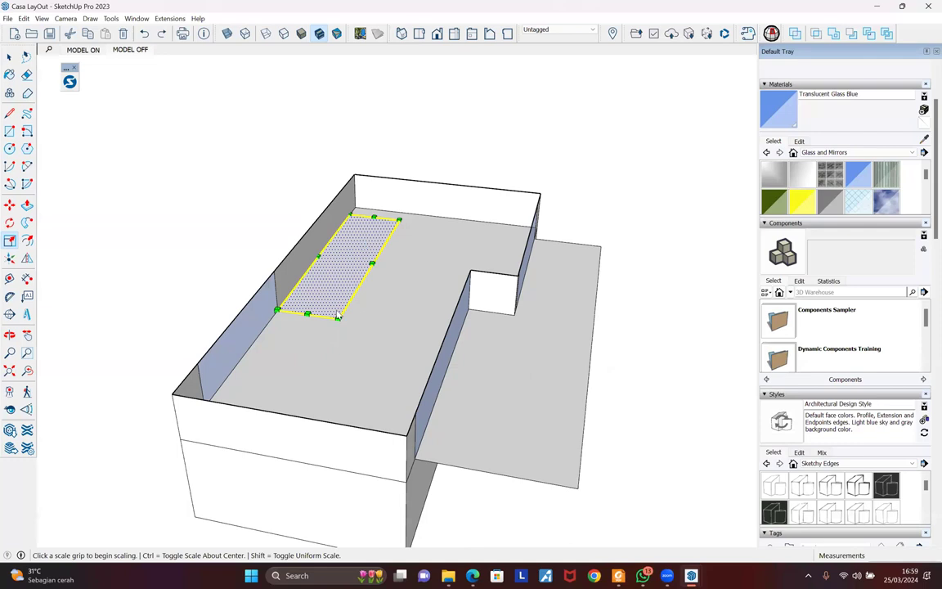
Make the floor rectangle's face and edges into a group
{"action": "key", "text": "space"}
{"action": "right_click", "coordinate": [370, 244]}
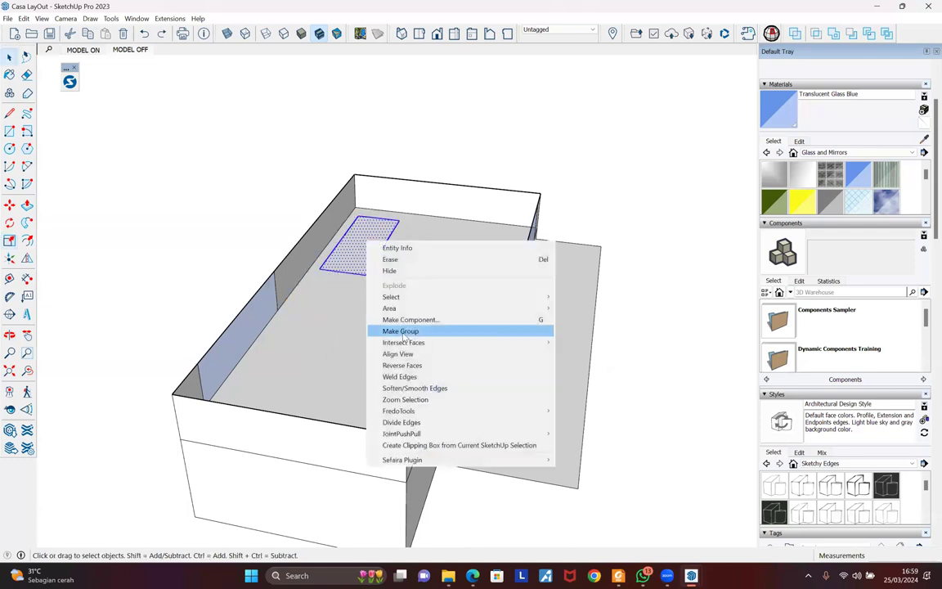
{"action": "left_click", "coordinate": [400, 330]}
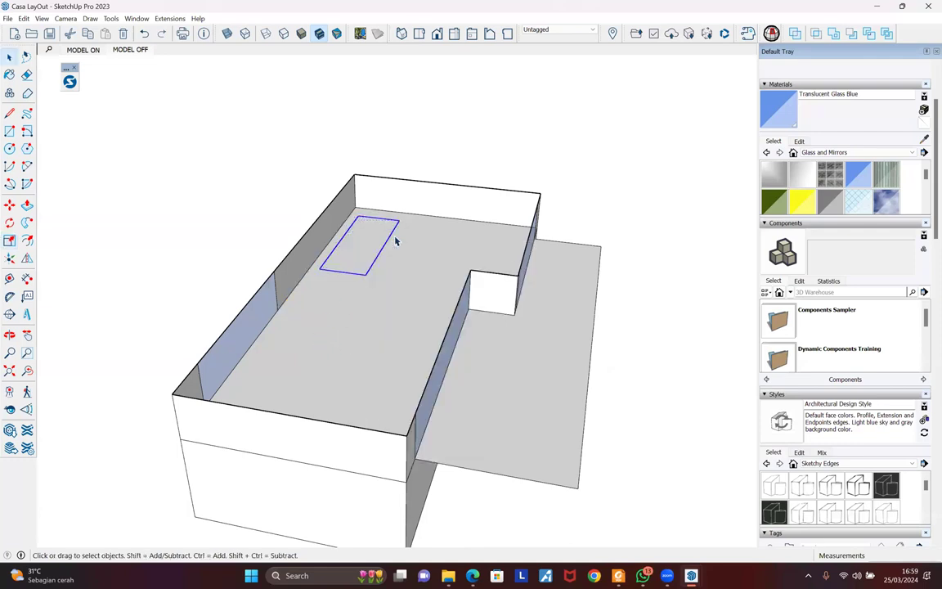
{"action": "mouse_move", "coordinate": [345, 254]}
{"action": "middle_mouse_down"}
{"action": "mouse_move", "coordinate": [374, 334]}
{"action": "mouse_move", "coordinate": [368, 242]}
{"action": "mouse_move", "coordinate": [357, 225]}
{"action": "middle_mouse_up"}
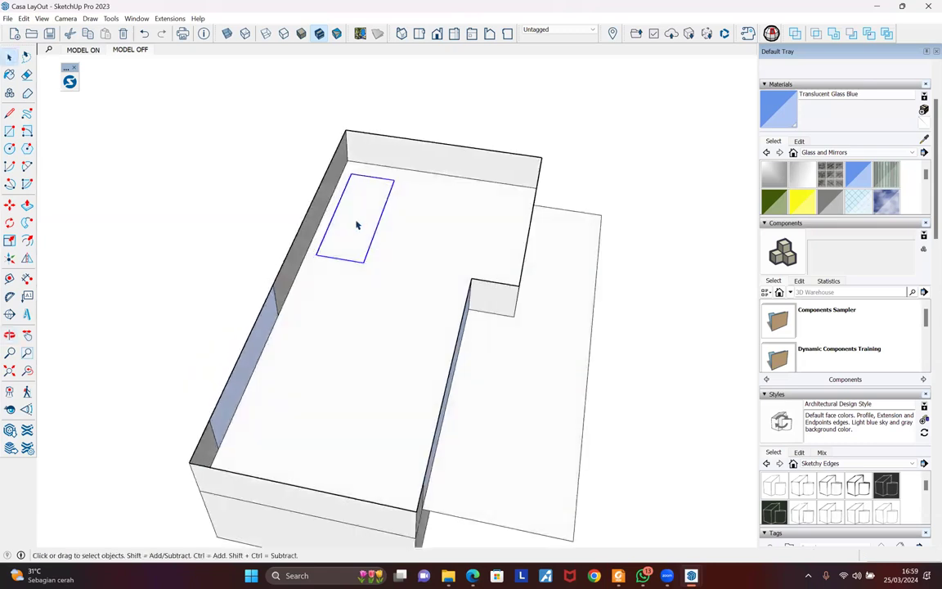
Switch to the MODEL ON scene, activate its section cut, and select the rectangle group in the enclosed room beside the kitchen
{"action": "left_click", "coordinate": [286, 203]}
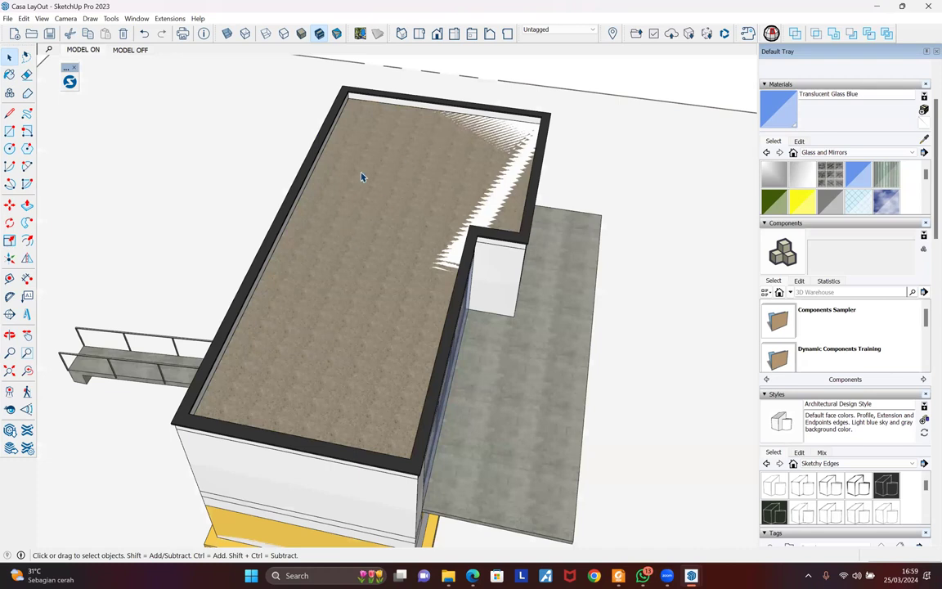
{"action": "double_click", "coordinate": [377, 180]}
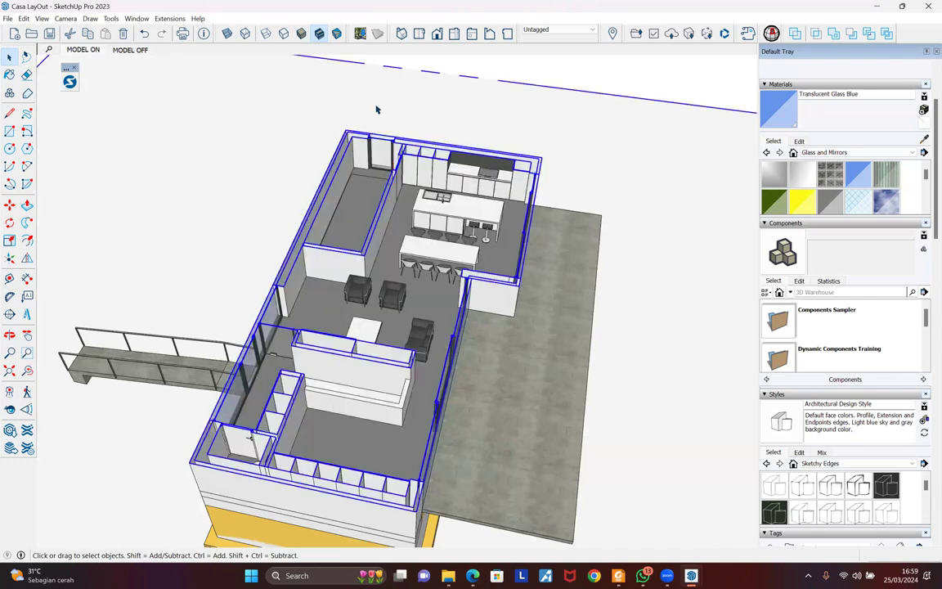
{"action": "scroll", "coordinate": [376, 109], "scroll_direction": "up", "scroll_amount": 2}
{"action": "scroll", "coordinate": [347, 156], "scroll_direction": "up", "scroll_amount": 2}
{"action": "middle_click_drag", "start_coordinate": [357, 223], "coordinate": [379, 154]}
{"action": "left_click", "coordinate": [378, 154]}
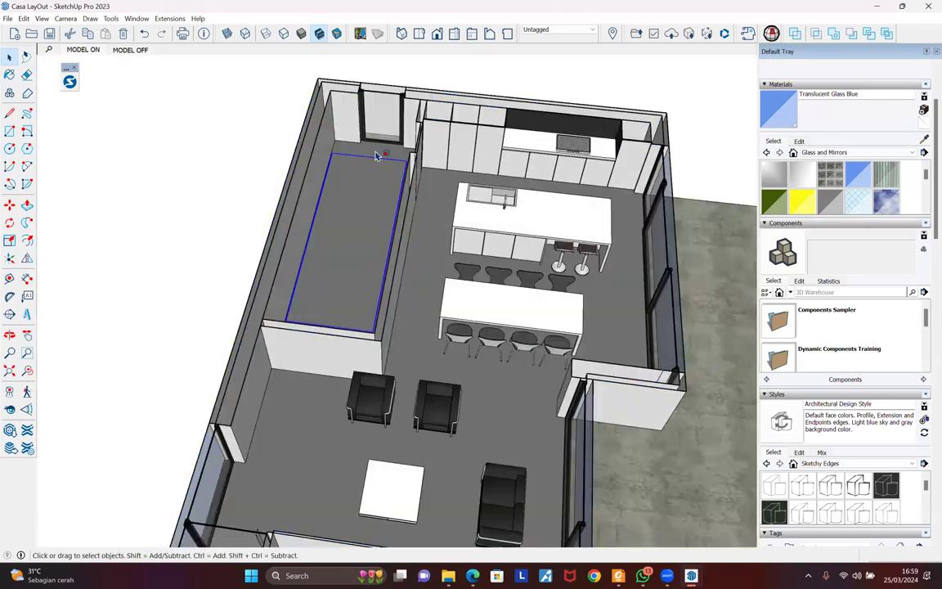
Scale the rectangle group to cover the enclosed room beside the kitchen, stretching its width by about 1.21
{"action": "key", "text": "s"}
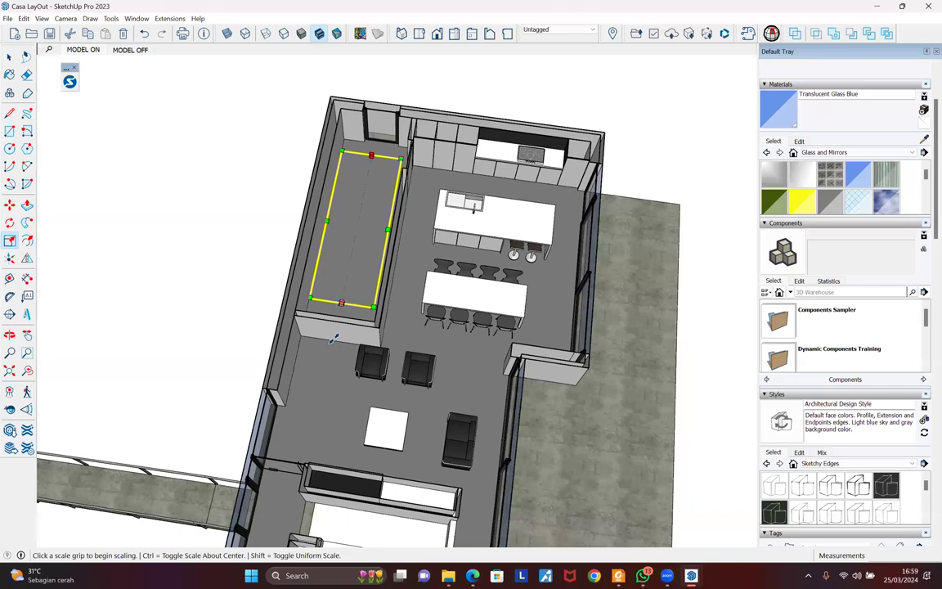
{"action": "left_click", "coordinate": [342, 304]}
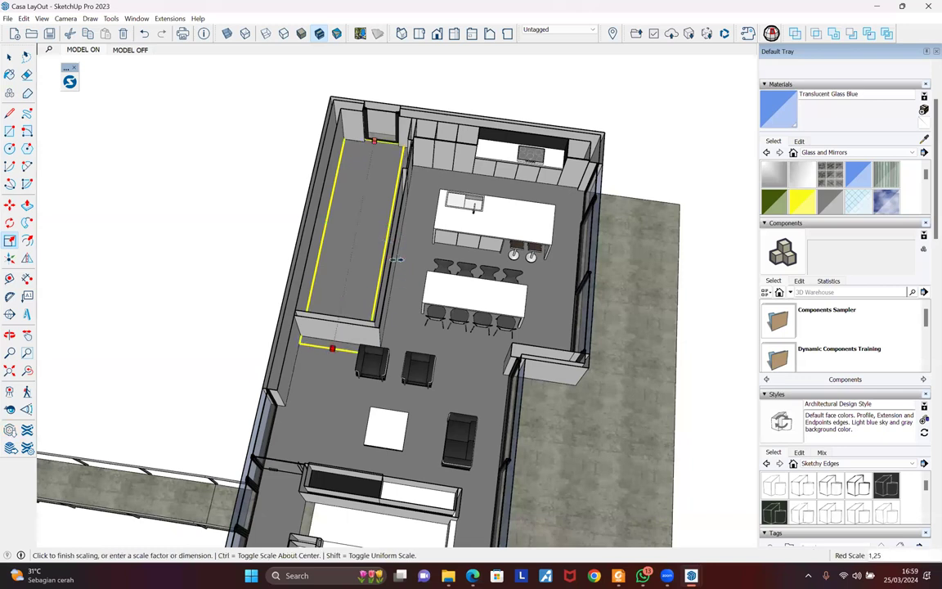
{"action": "left_click", "coordinate": [398, 259]}
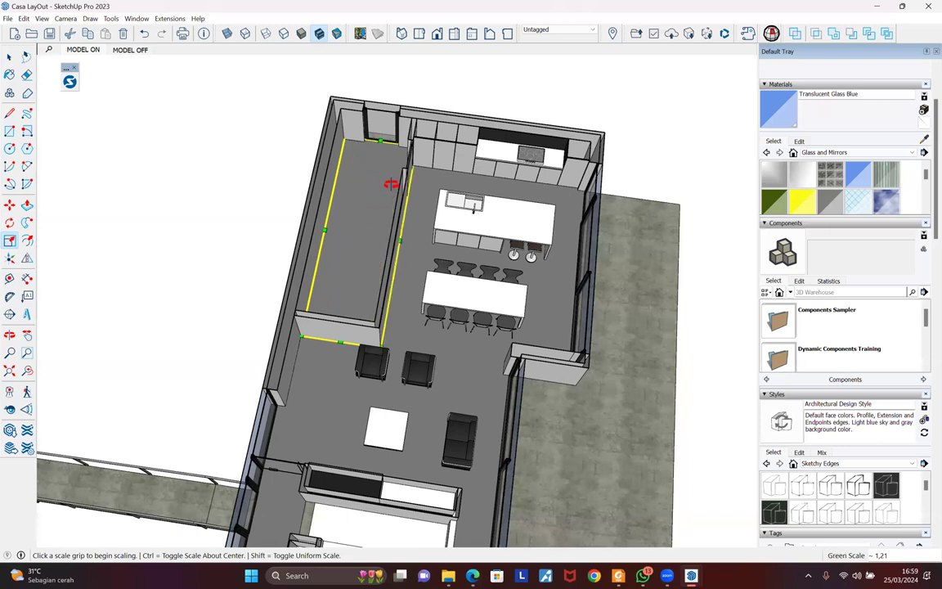
{"action": "key", "text": "o"}
{"action": "left_click_drag", "start_coordinate": [405, 190], "coordinate": [401, 193]}
{"action": "middle_click_drag", "start_coordinate": [317, 368], "coordinate": [438, 236]}
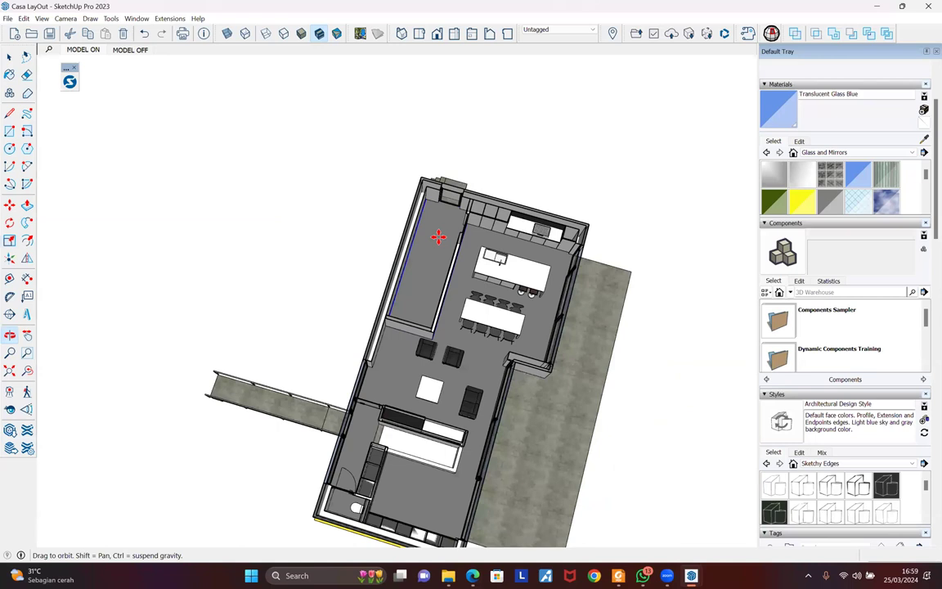
Copy the rectangle group into the corridor by the ramp entrance and scale its length to fit between the end walls
{"action": "key", "text": "m"}
{"action": "key", "text": "ctrl"}
{"action": "left_click", "coordinate": [437, 239]}
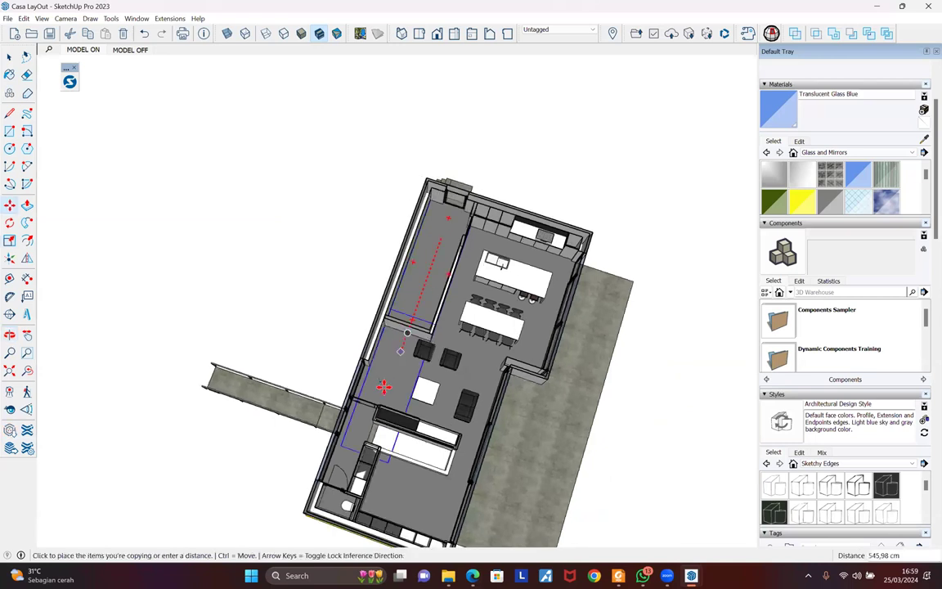
{"action": "key", "text": "Escape"}
{"action": "key", "text": "s"}
{"action": "left_click", "coordinate": [352, 444]}
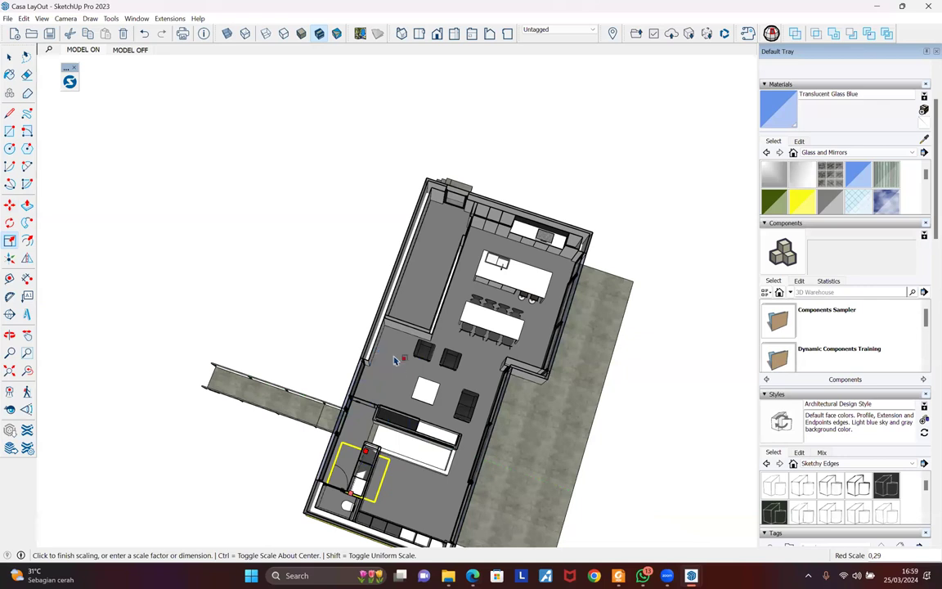
{"action": "scroll", "coordinate": [376, 442], "scroll_direction": "up", "scroll_amount": 4}
{"action": "middle_click_drag", "start_coordinate": [372, 425], "coordinate": [367, 413]}
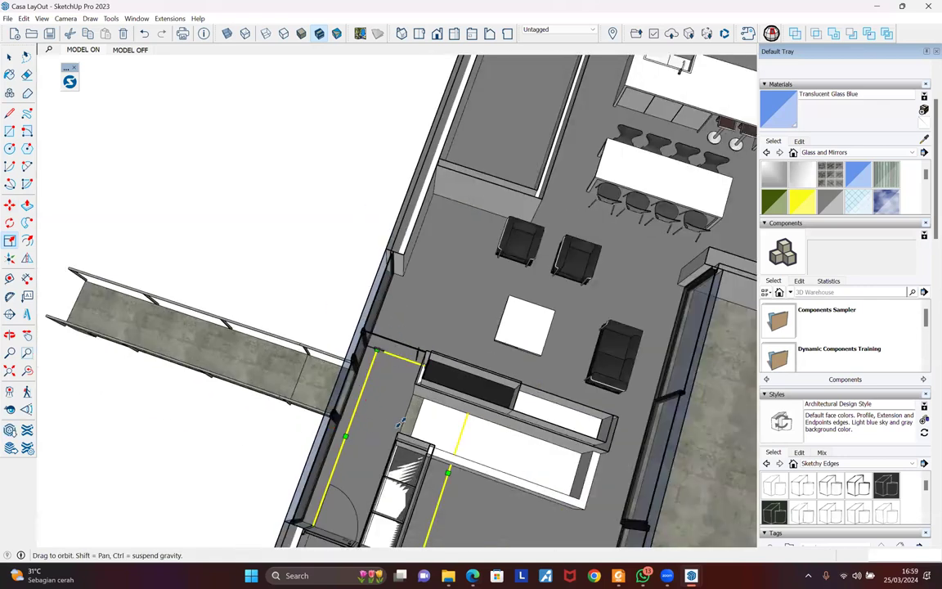
{"action": "middle_click_drag", "start_coordinate": [395, 421], "coordinate": [448, 345]}
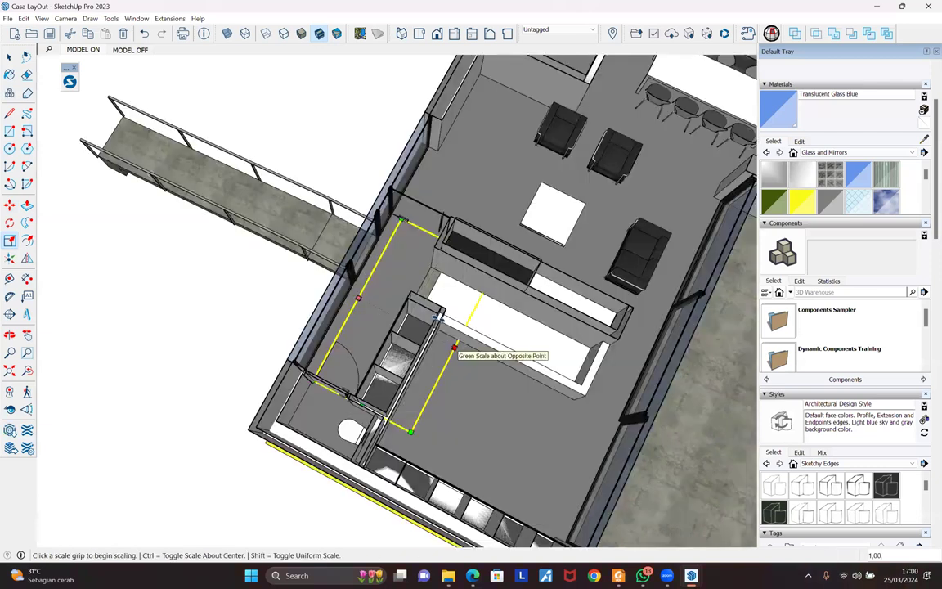
Scale the copied rectangle's width to fit the corridor between the storage shelves and the ramp-side wall
{"action": "left_click", "coordinate": [453, 348]}
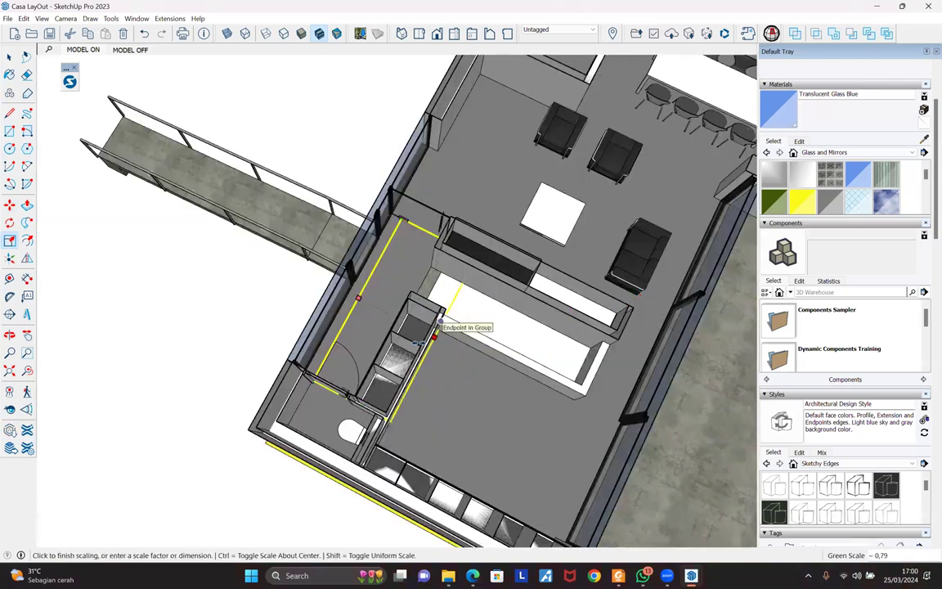
{"action": "middle_click_drag", "start_coordinate": [436, 327], "coordinate": [365, 321]}
{"action": "left_click", "coordinate": [365, 320]}
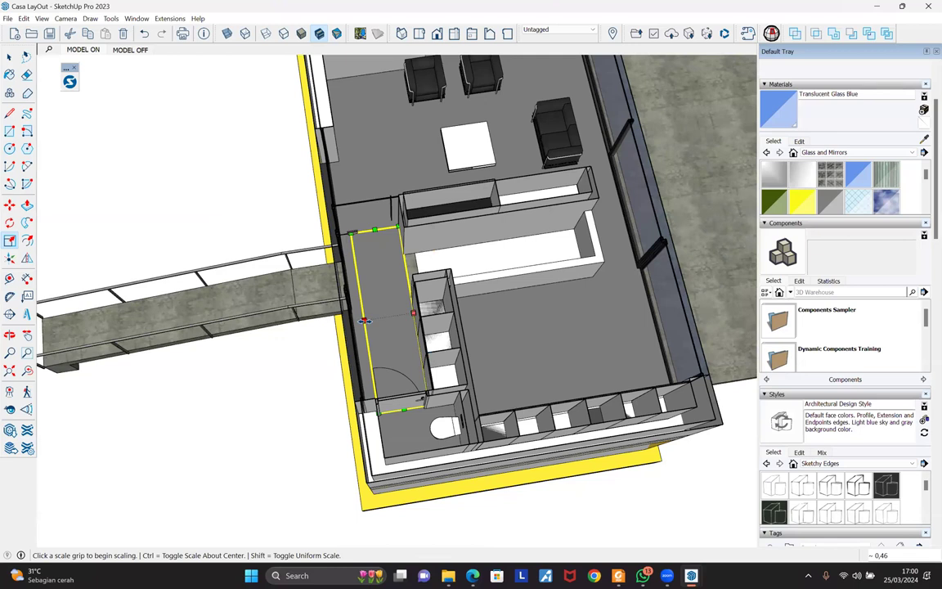
{"action": "left_click", "coordinate": [363, 321]}
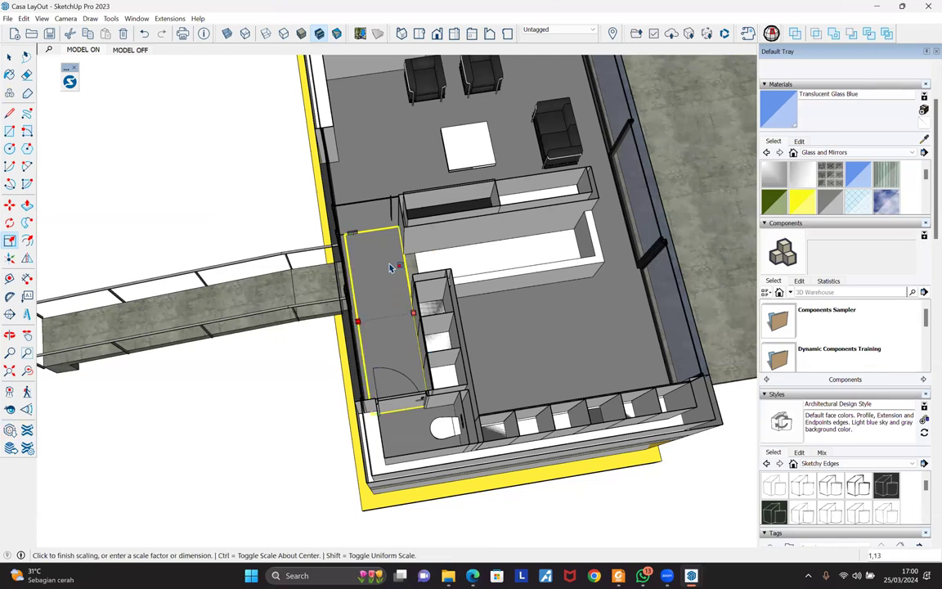
{"action": "left_click", "coordinate": [343, 210]}
Copy the corridor rectangle about 390 cm toward the toilet room and shorten it to the room's depth
{"action": "key", "text": "m"}
{"action": "left_click", "coordinate": [403, 384]}
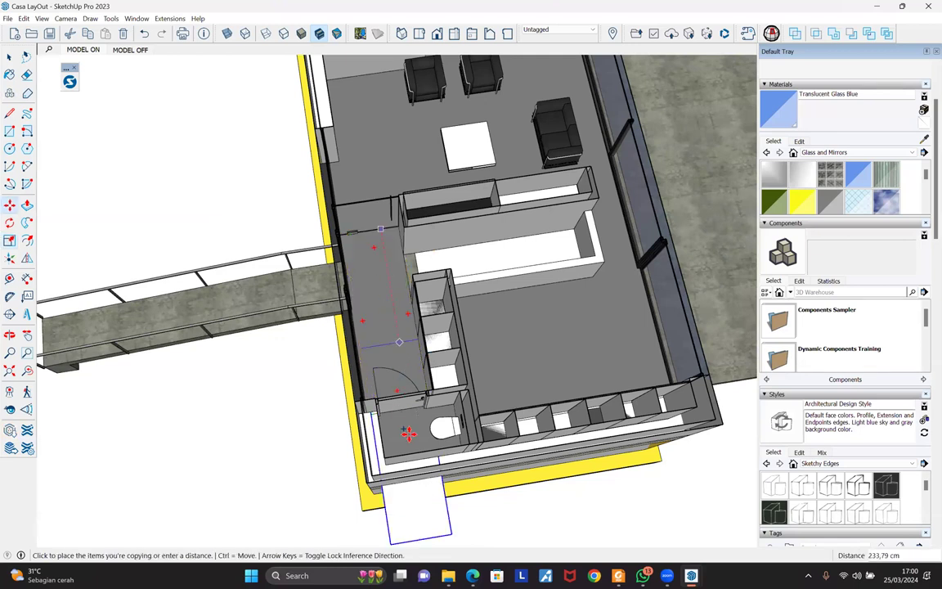
{"action": "left_click", "coordinate": [407, 403]}
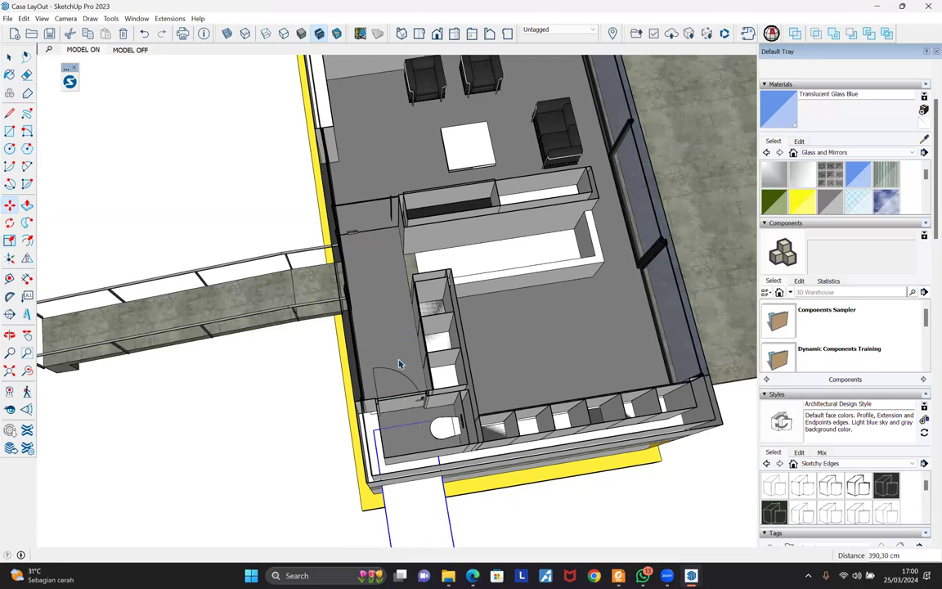
{"action": "key", "text": "space"}
{"action": "scroll", "coordinate": [400, 364], "scroll_direction": "down", "scroll_amount": 3}
{"action": "key", "text": "s"}
{"action": "left_click", "coordinate": [422, 463]}
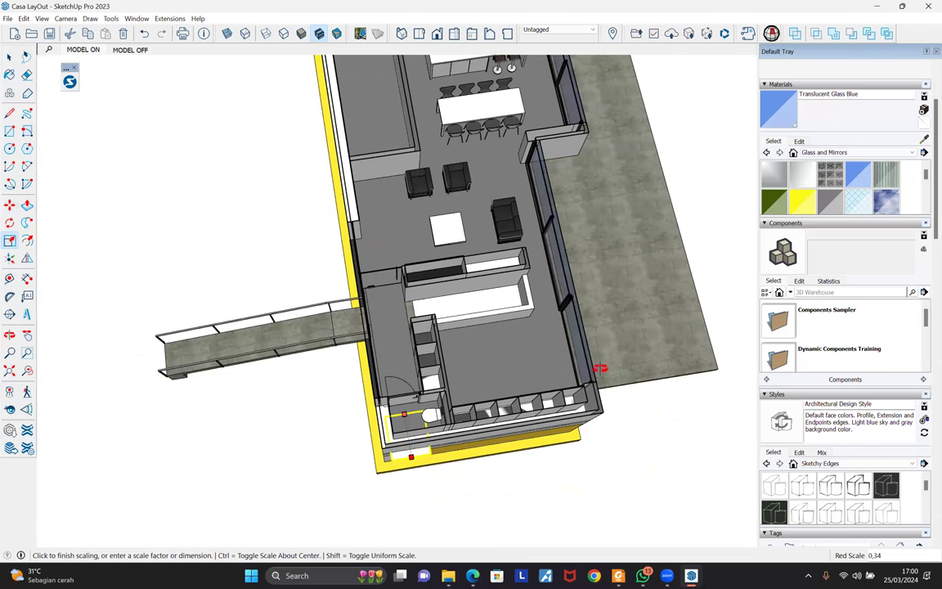
{"action": "middle_click_drag", "start_coordinate": [472, 422], "coordinate": [477, 474]}
{"action": "scroll", "coordinate": [472, 423], "scroll_direction": "up", "scroll_amount": 2}
Scale the toilet room rectangle's width to span from the shelf-side wall to the ramp-side outer wall
{"action": "left_click", "coordinate": [484, 394]}
{"action": "middle_click_drag", "start_coordinate": [484, 394], "coordinate": [477, 396]}
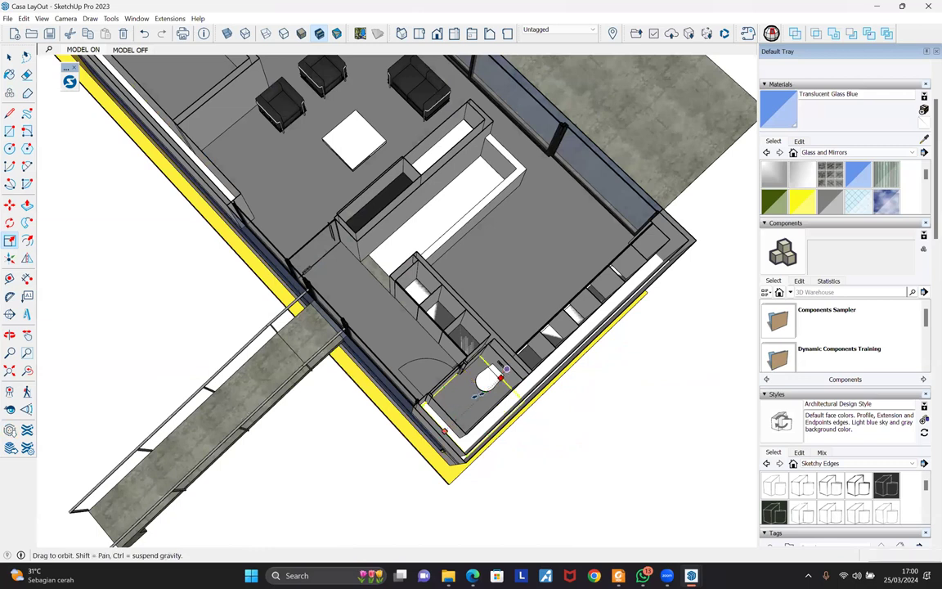
{"action": "middle_click_drag", "start_coordinate": [413, 354], "coordinate": [450, 368]}
{"action": "scroll", "coordinate": [449, 368], "scroll_direction": "up", "scroll_amount": 2}
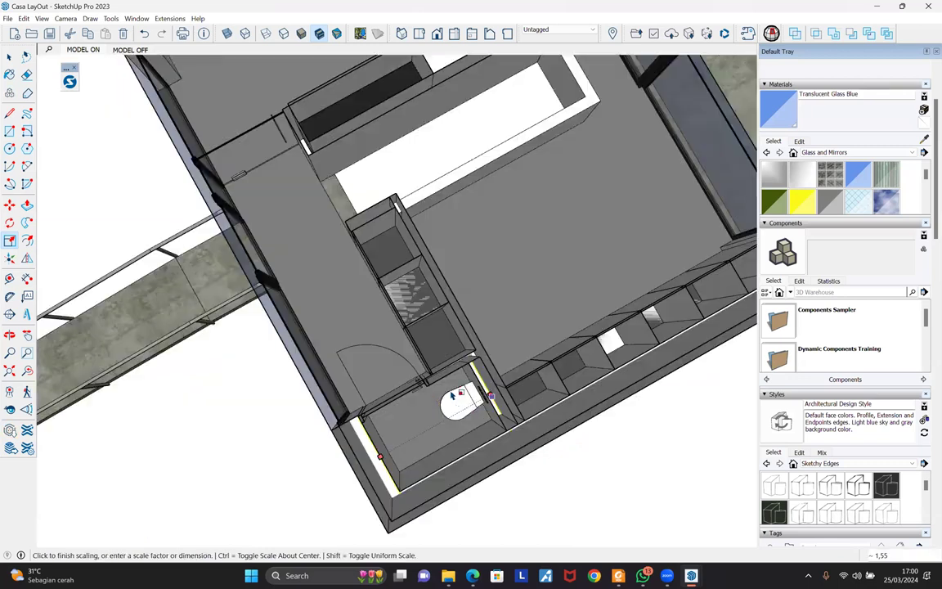
{"action": "left_click", "coordinate": [354, 411]}
{"action": "scroll", "coordinate": [356, 413], "scroll_direction": "down", "scroll_amount": 2}
{"action": "middle_click_drag", "start_coordinate": [356, 413], "coordinate": [386, 391]}
{"action": "scroll", "coordinate": [398, 401], "scroll_direction": "up", "scroll_amount": 2}
{"action": "left_click", "coordinate": [381, 394]}
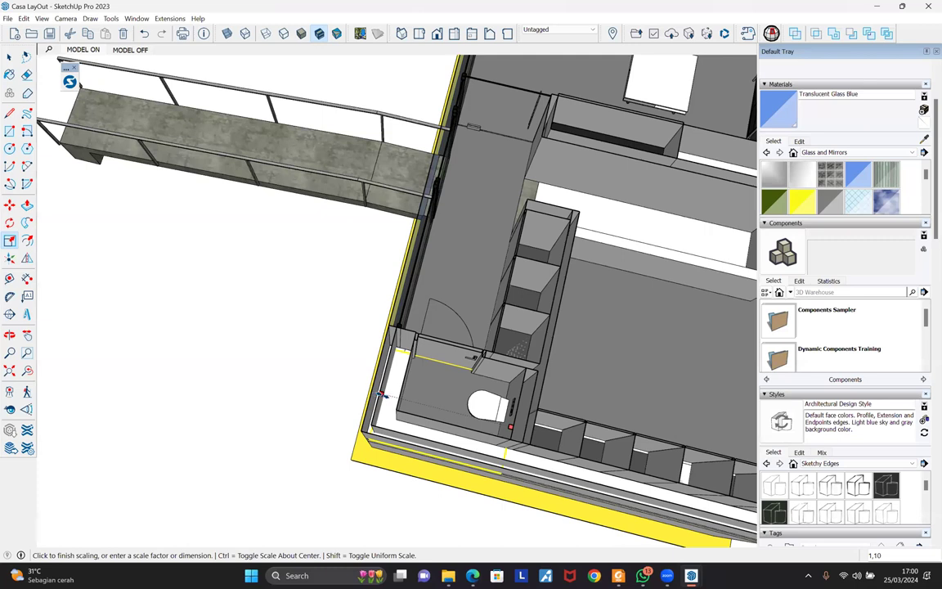
{"action": "left_click", "coordinate": [443, 299]}
{"action": "key", "text": "space"}
{"action": "scroll", "coordinate": [442, 300], "scroll_direction": "down", "scroll_amount": 3}
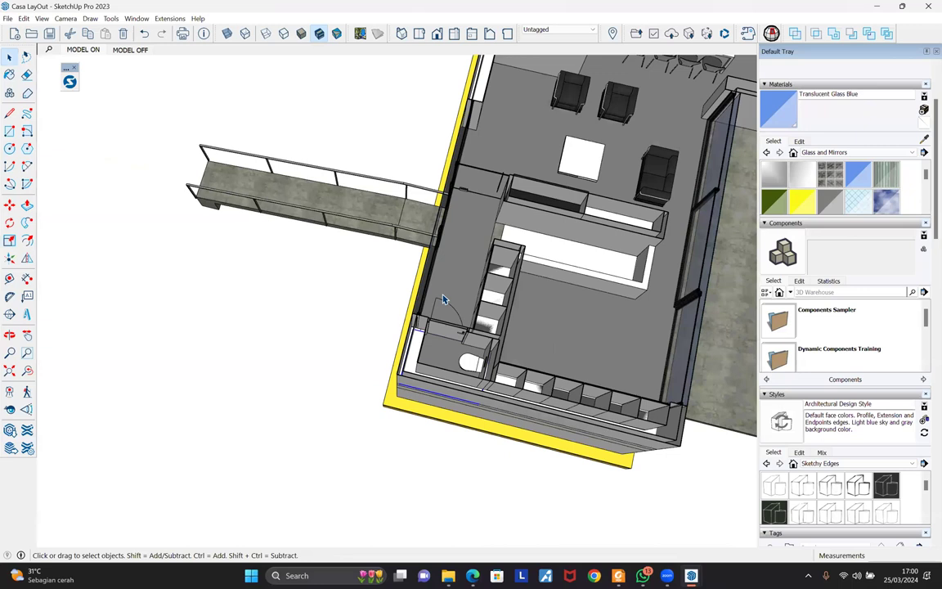
{"action": "middle_click_drag", "start_coordinate": [391, 300], "coordinate": [395, 282]}
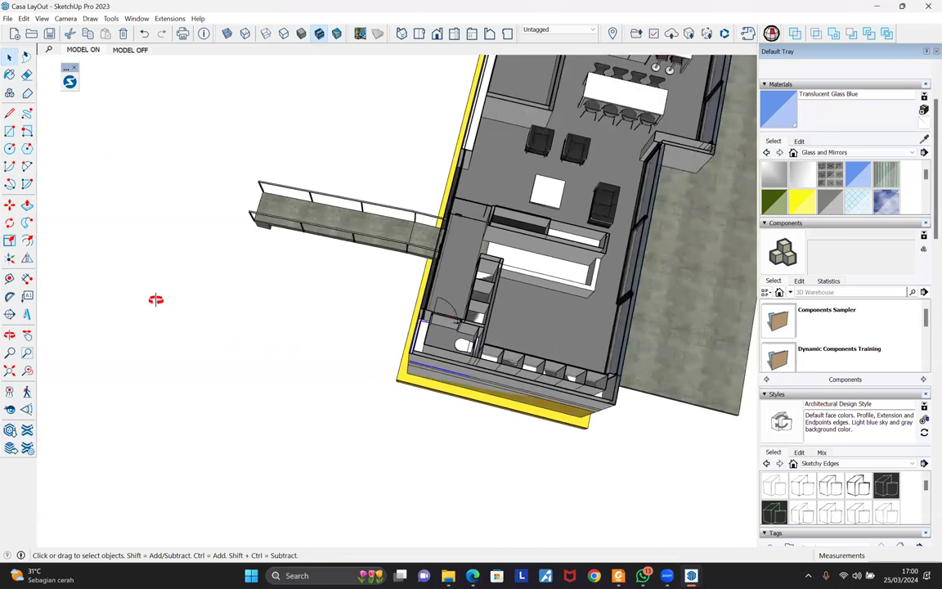
Copy the corridor rectangle about 470 cm across into the large room beside the storage shelves
{"action": "middle_click_drag", "start_coordinate": [460, 315], "coordinate": [343, 358]}
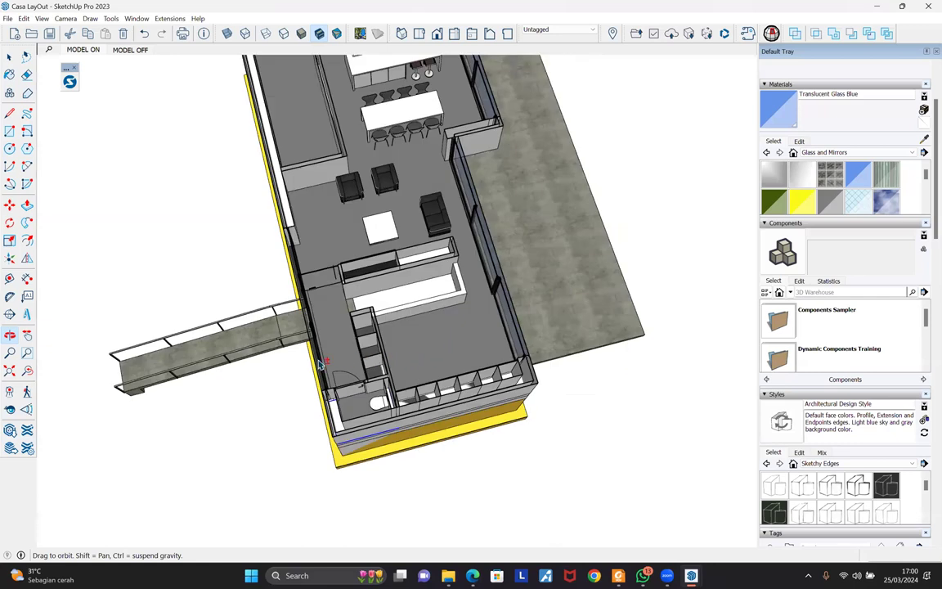
{"action": "middle_click_drag", "start_coordinate": [290, 325], "coordinate": [333, 304]}
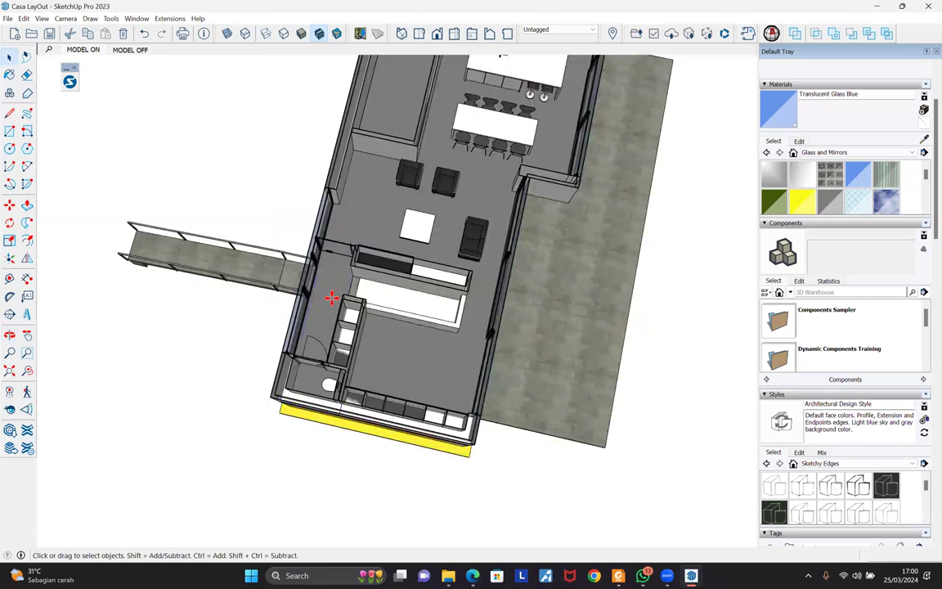
{"action": "key", "text": "m"}
{"action": "key", "text": "ctrl"}
{"action": "left_click", "coordinate": [384, 287]}
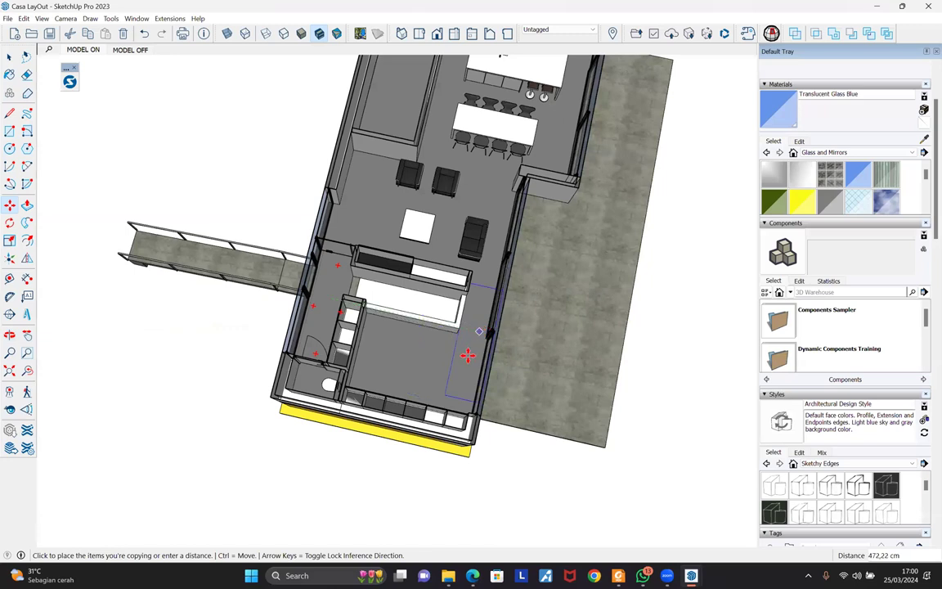
{"action": "left_click", "coordinate": [464, 350]}
Scale the copied rectangle's width to span the large room from the storage shelves to the glazed terrace-side wall
{"action": "middle_click_drag", "start_coordinate": [390, 342], "coordinate": [387, 312]}
{"action": "key", "text": "s"}
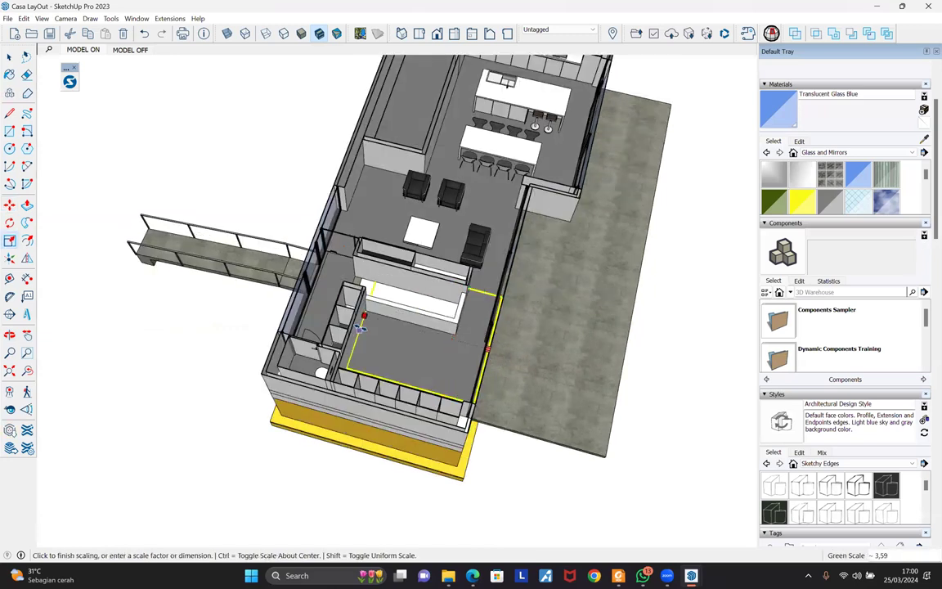
{"action": "left_click", "coordinate": [470, 350]}
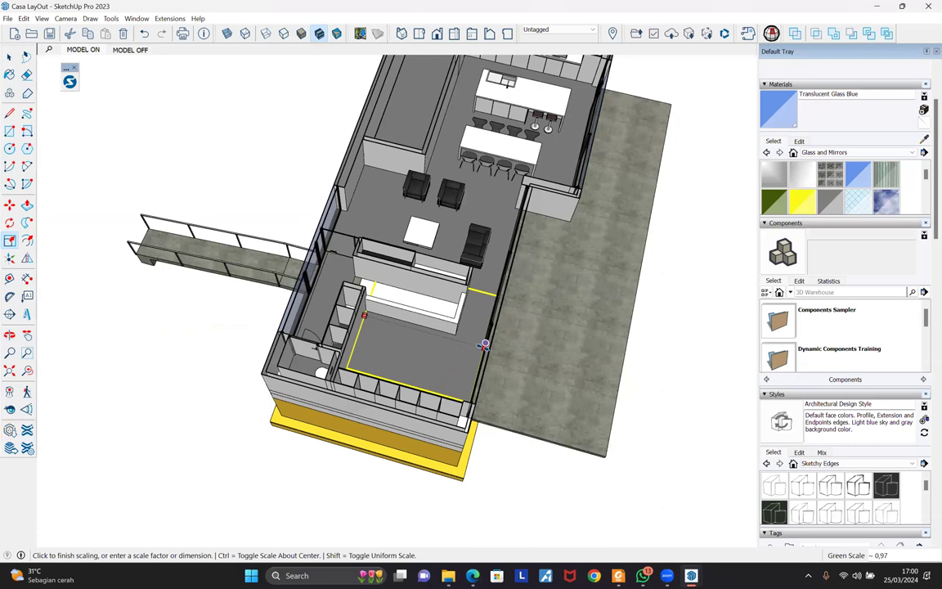
{"action": "middle_click_drag", "start_coordinate": [430, 287], "coordinate": [420, 283]}
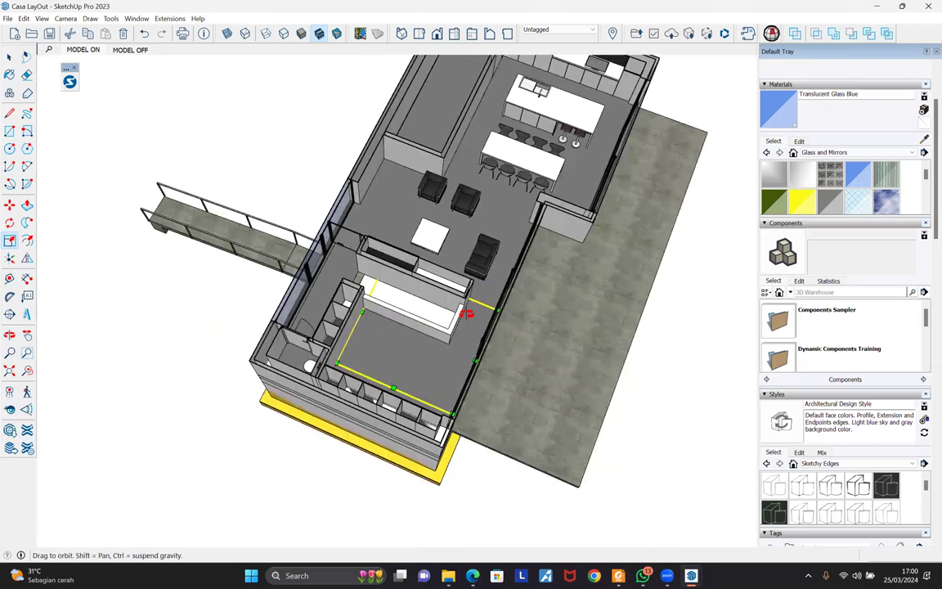
{"action": "middle_click_drag", "start_coordinate": [278, 219], "coordinate": [385, 282]}
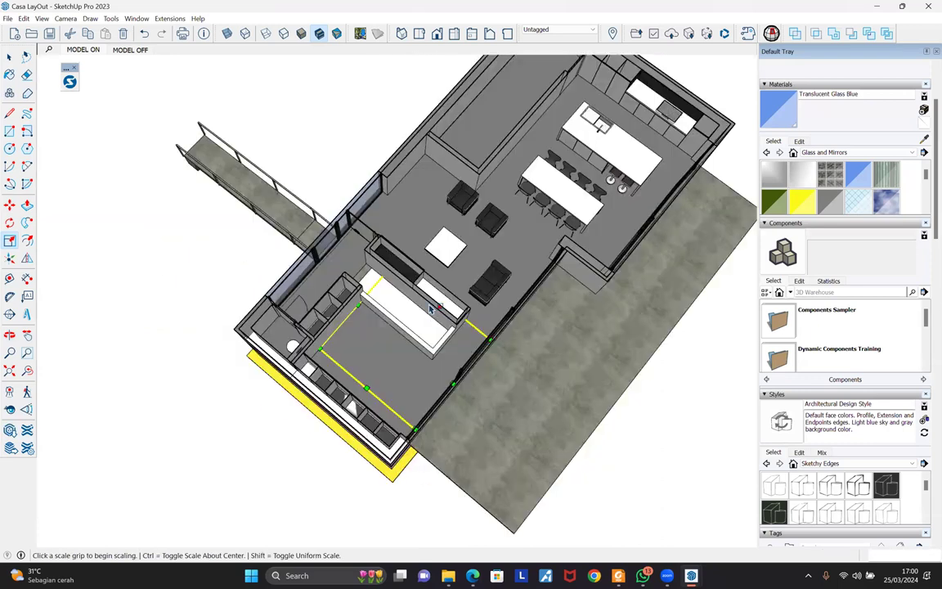
{"action": "middle_click_drag", "start_coordinate": [405, 324], "coordinate": [450, 314]}
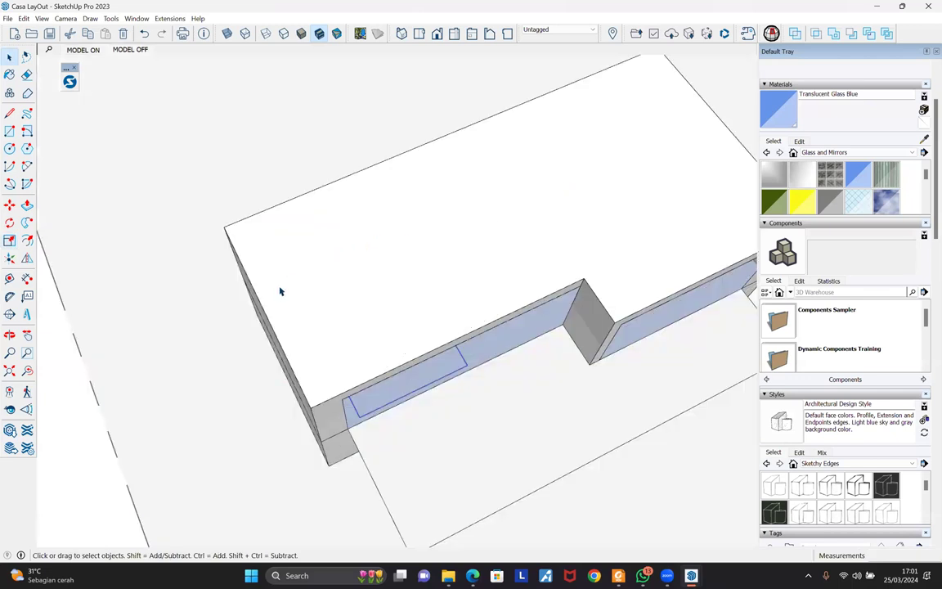
Activate the section cut on the simplified mass and scale the corridor rectangle's outer edge out to the glazed ramp-side wall
{"action": "double_click", "coordinate": [278, 291]}
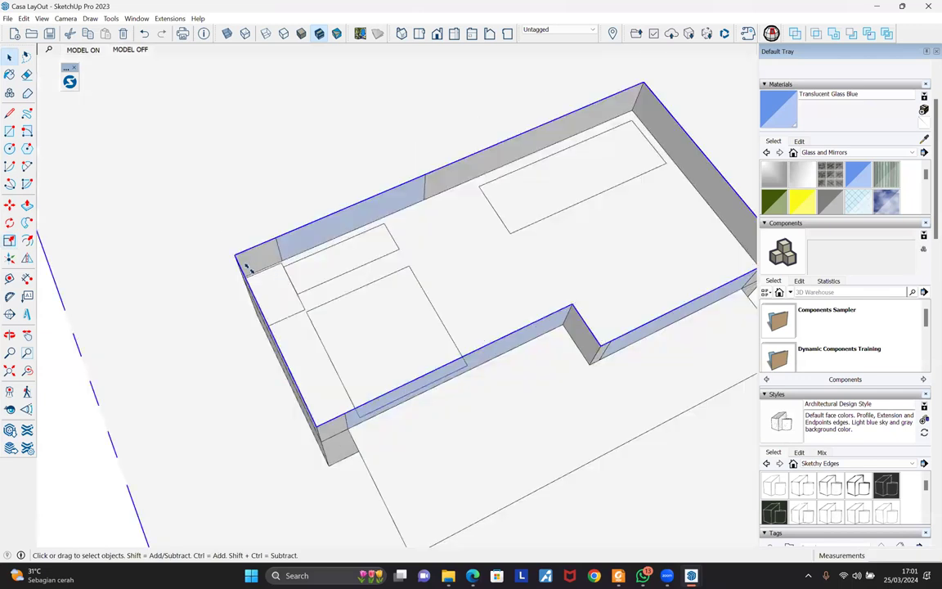
{"action": "key", "text": "s"}
{"action": "scroll", "coordinate": [260, 270], "scroll_direction": "up", "scroll_amount": 3}
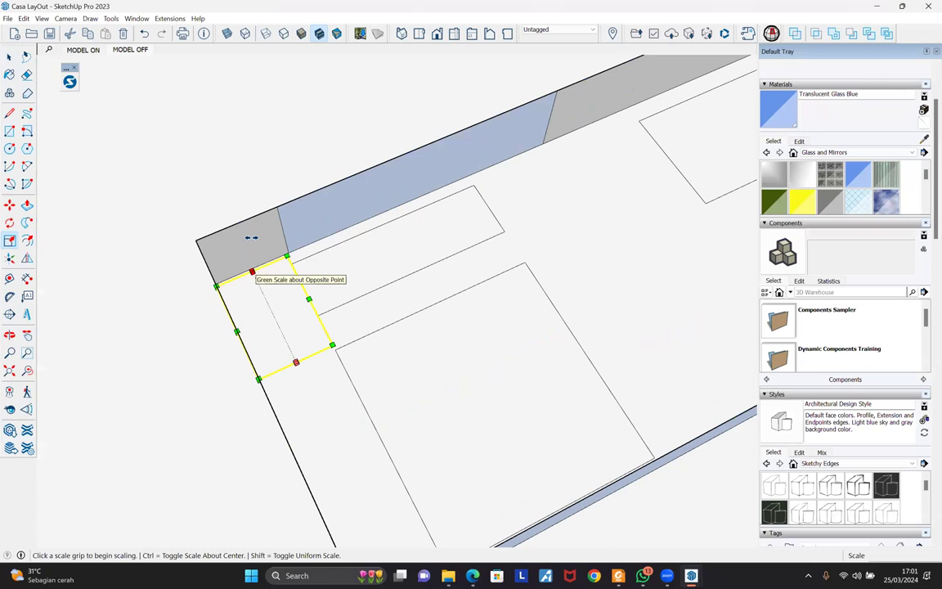
{"action": "scroll", "coordinate": [251, 237], "scroll_direction": "down", "scroll_amount": 3}
{"action": "left_click", "coordinate": [431, 229]}
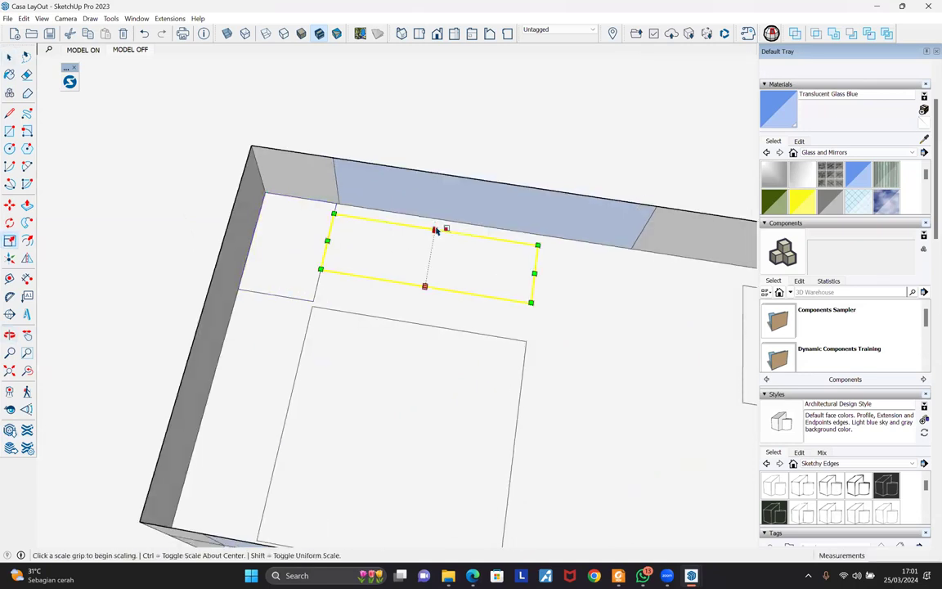
{"action": "left_click", "coordinate": [434, 228]}
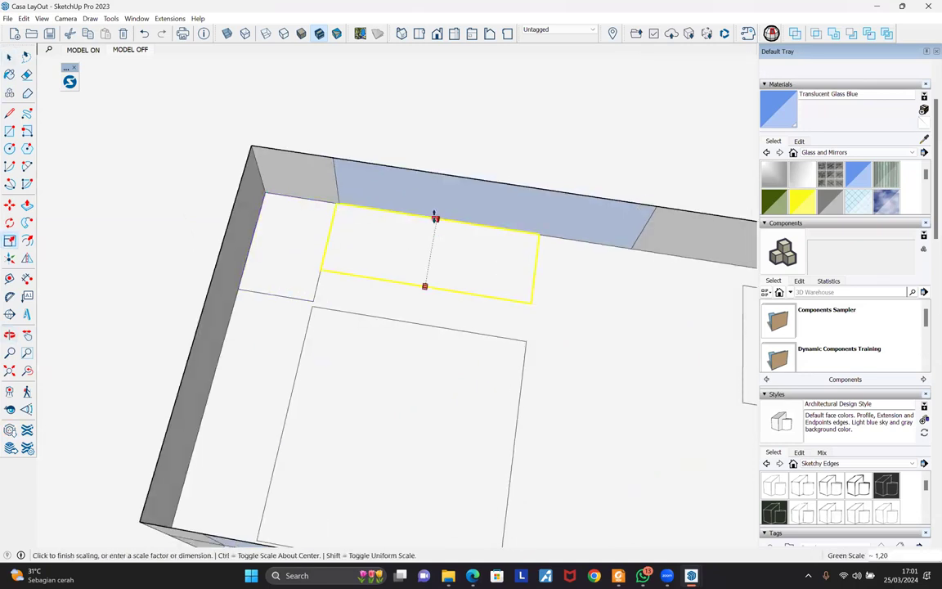
{"action": "left_click", "coordinate": [424, 286]}
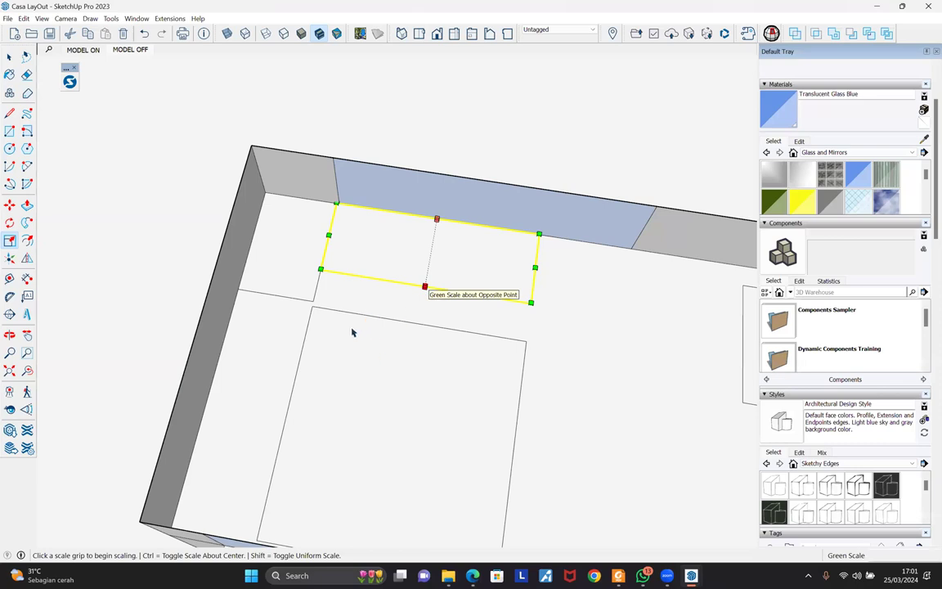
{"action": "key", "text": "space"}
{"action": "middle_click_drag", "start_coordinate": [427, 316], "coordinate": [404, 301]}
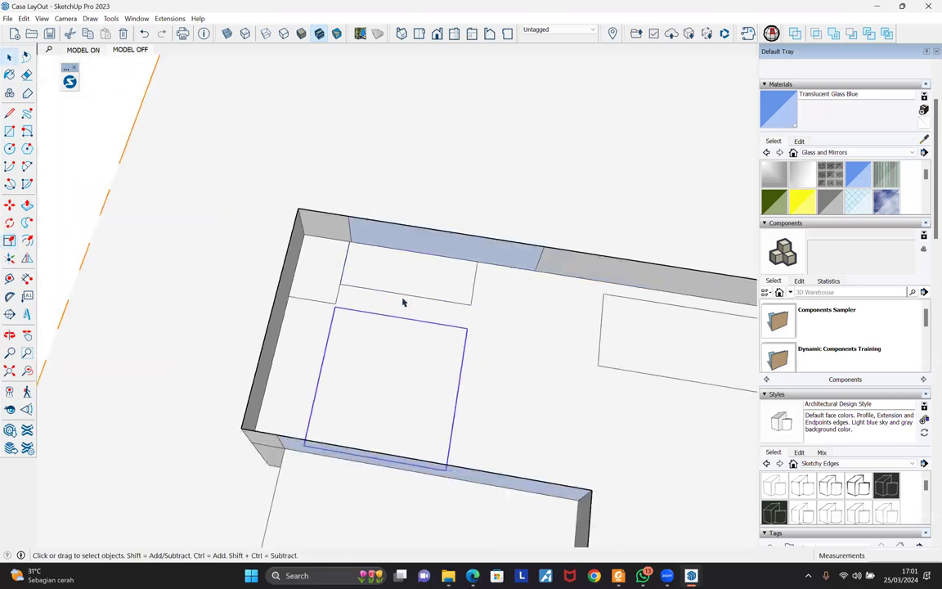
{"action": "key", "text": "s"}
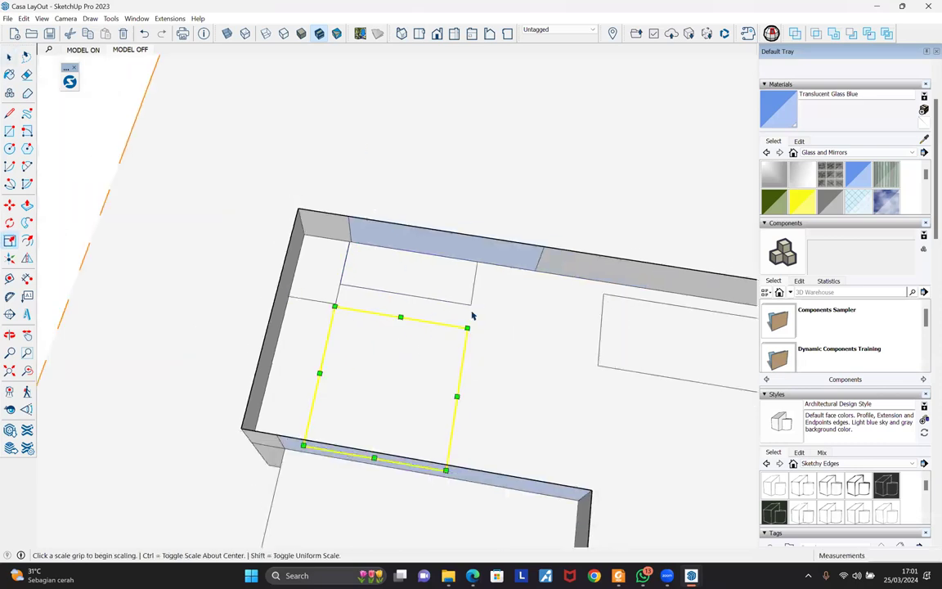
{"action": "key", "text": "space"}
Scale the long rectangle at the far end of the house outward to meet the solid ramp-side wall and the end wall
{"action": "middle_click_drag", "start_coordinate": [718, 304], "coordinate": [524, 265], "text": "shift"}
{"action": "left_click", "coordinate": [525, 270]}
{"action": "key", "text": "s"}
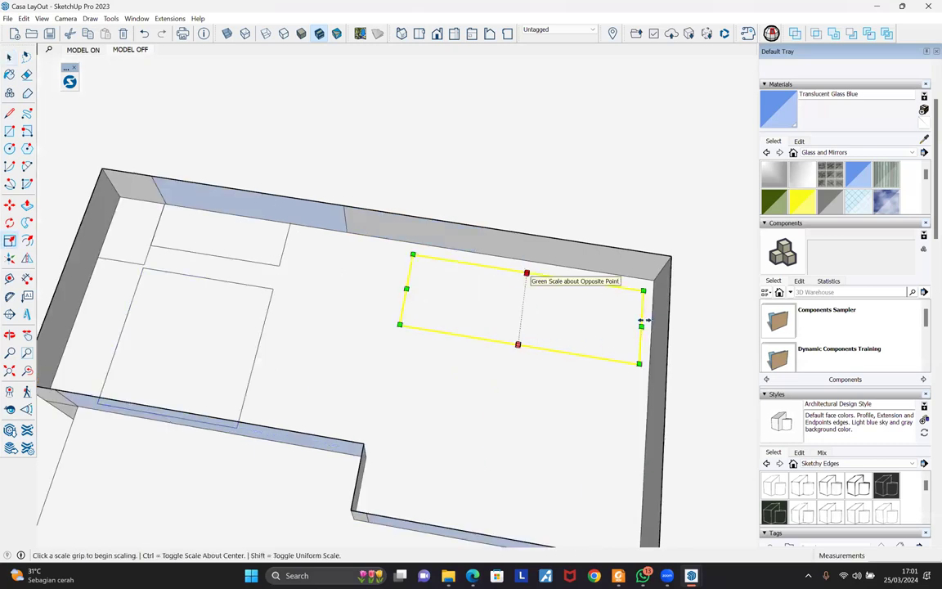
{"action": "left_click", "coordinate": [527, 272]}
{"action": "left_click", "coordinate": [527, 261]}
{"action": "left_click", "coordinate": [641, 320]}
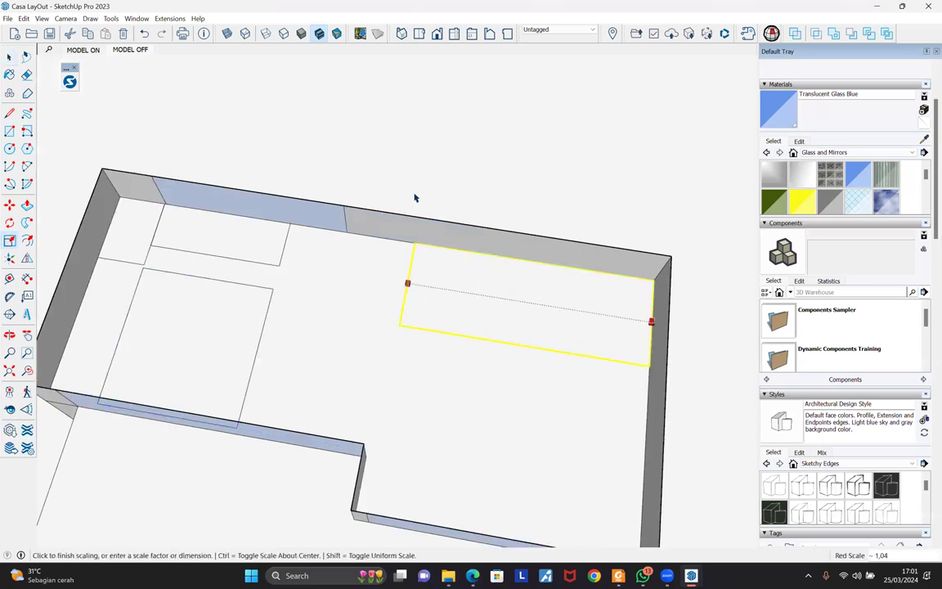
{"action": "left_click", "coordinate": [653, 323]}
{"action": "key", "text": "space"}
{"action": "scroll", "coordinate": [439, 301], "scroll_direction": "down", "scroll_amount": 5}
{"action": "left_click", "coordinate": [392, 219]}
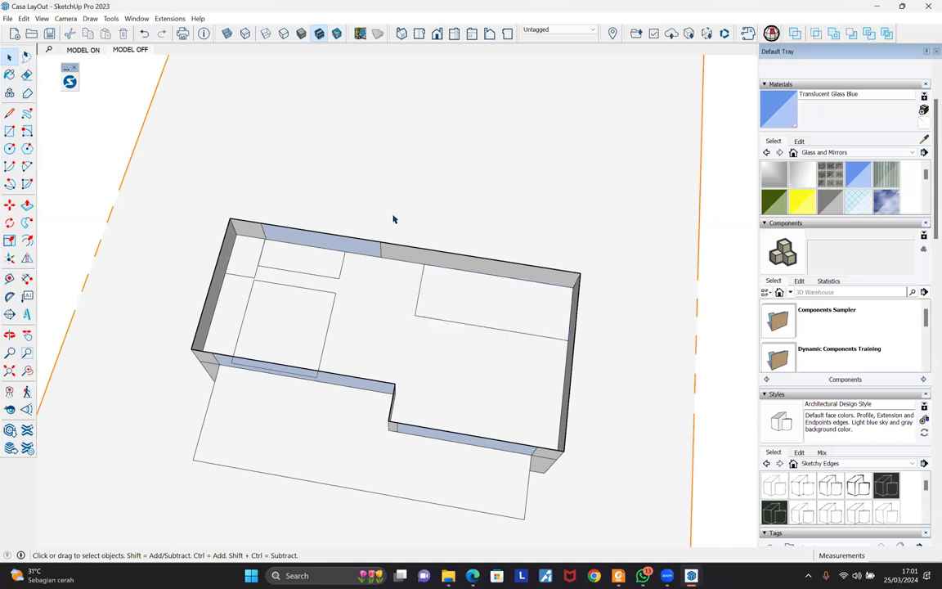
Delete the section plane surrounding the simplified mass
{"action": "scroll", "coordinate": [422, 269], "scroll_direction": "down", "scroll_amount": 3}
{"action": "middle_click_drag", "start_coordinate": [352, 313], "coordinate": [515, 230]}
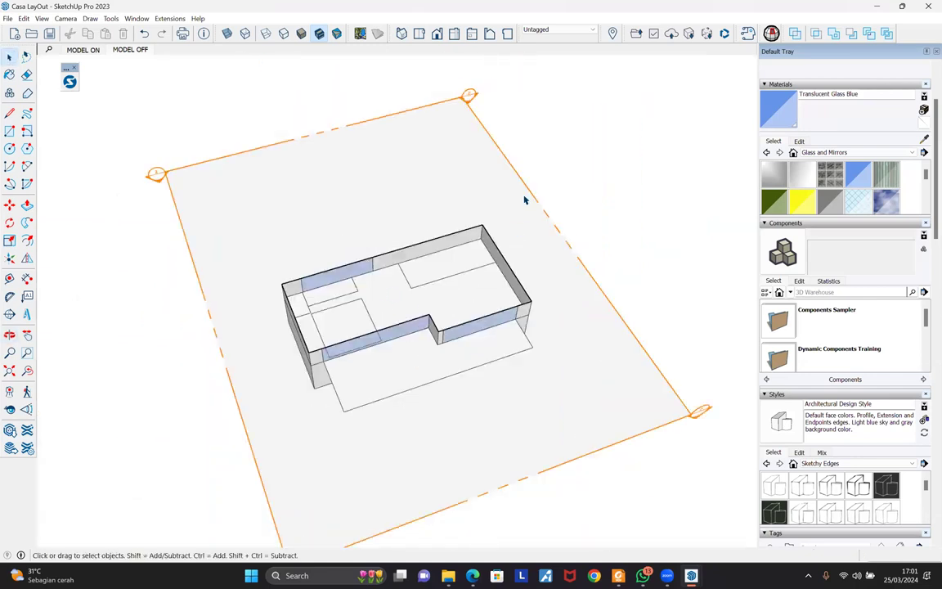
{"action": "left_click", "coordinate": [524, 199]}
{"action": "key", "text": "Delete"}
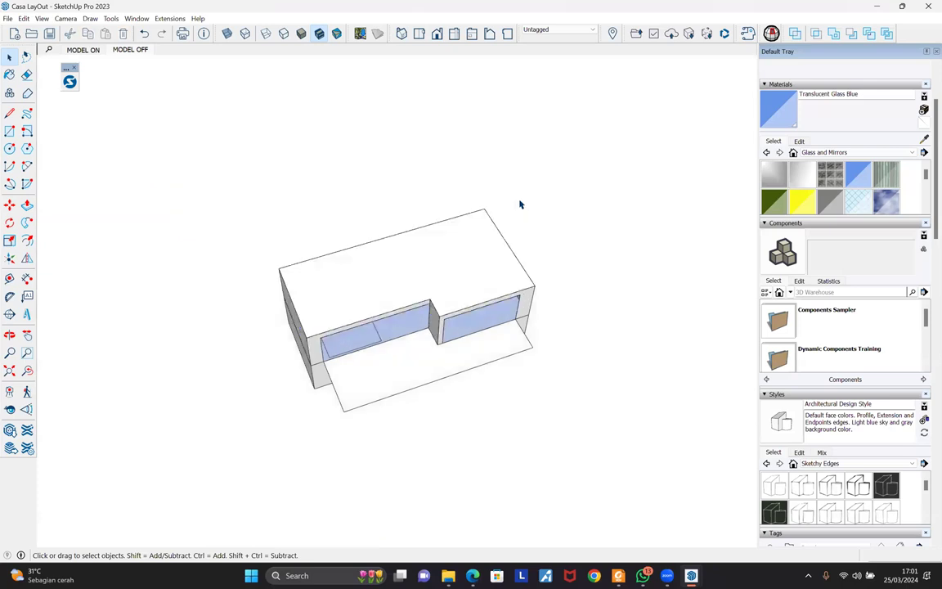
Delete the roof face of the simplified mass to expose the room rectangles inside
{"action": "right_click", "coordinate": [474, 249]}
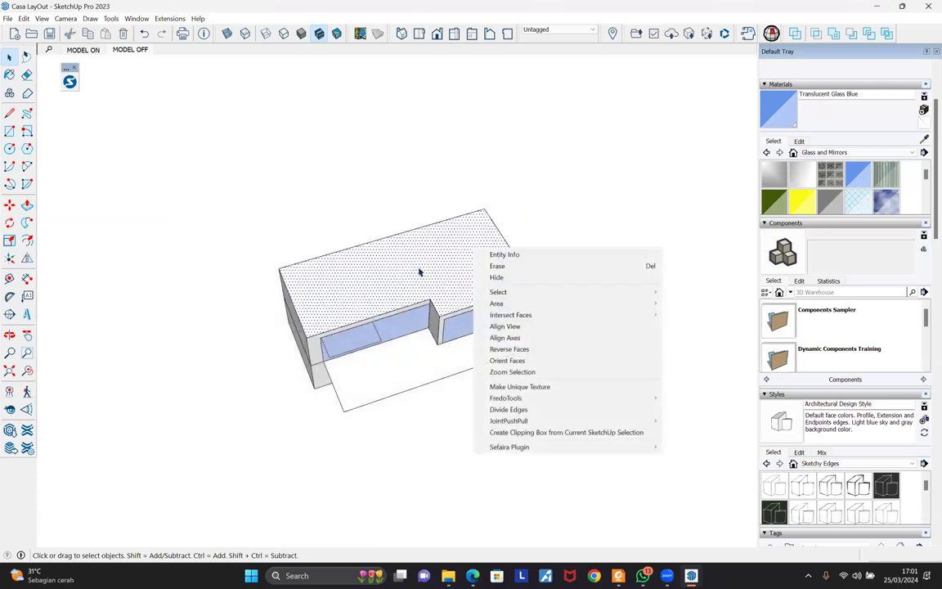
{"action": "middle_click_drag", "start_coordinate": [364, 297], "coordinate": [283, 330]}
{"action": "key", "text": "Delete"}
{"action": "scroll", "coordinate": [270, 352], "scroll_direction": "up", "scroll_amount": 3}
{"action": "left_click", "coordinate": [214, 338]}
{"action": "left_click", "coordinate": [245, 360], "text": "shift"}
{"action": "middle_click_drag", "start_coordinate": [248, 362], "coordinate": [187, 339]}
{"action": "scroll", "coordinate": [186, 339], "scroll_direction": "up", "scroll_amount": 5}
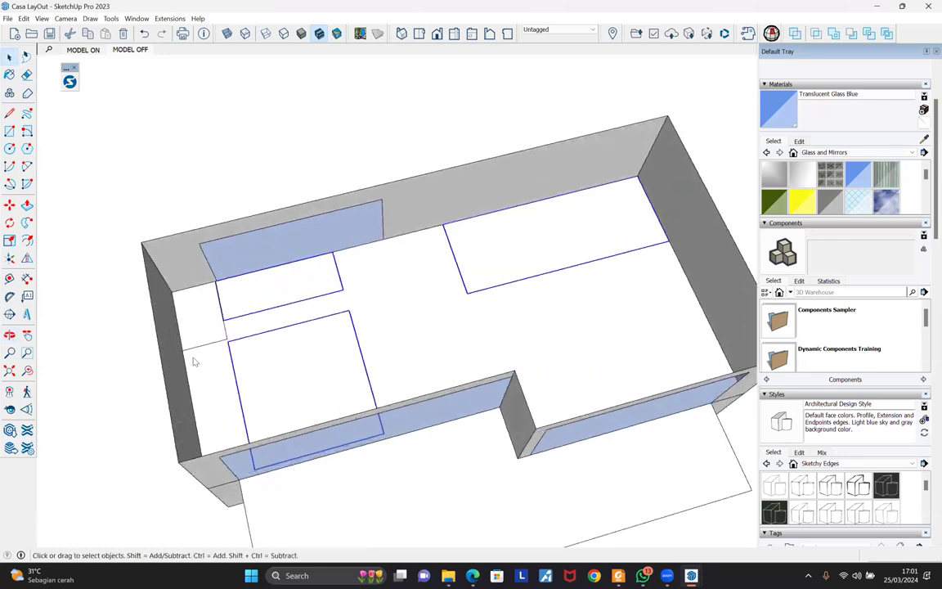
{"action": "right_click", "coordinate": [211, 371]}
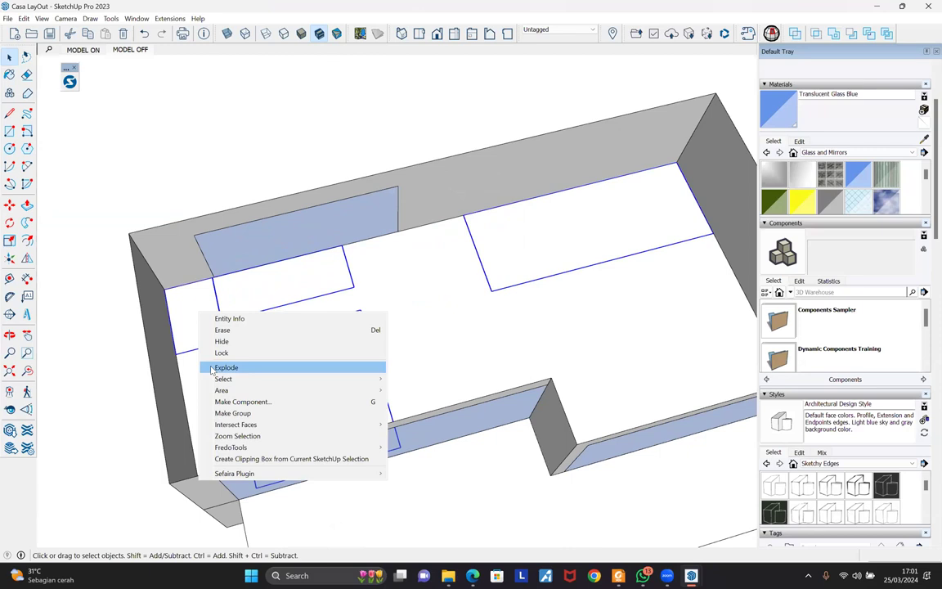
Open the far-end rectangle group and extrude its face about 305 cm up to the top of the outer walls
{"action": "left_click", "coordinate": [533, 254]}
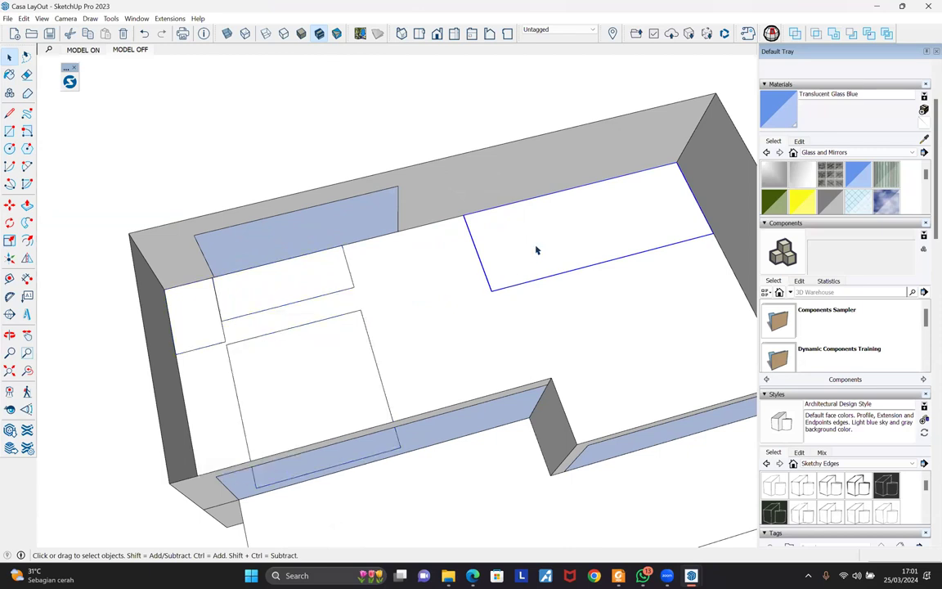
{"action": "double_click", "coordinate": [535, 250]}
{"action": "key", "text": "p"}
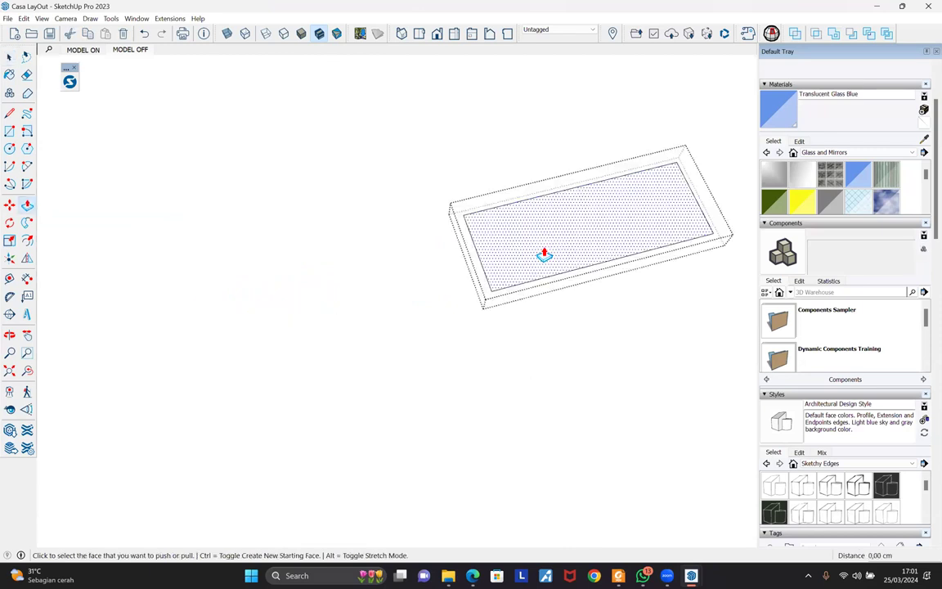
{"action": "left_click", "coordinate": [550, 261]}
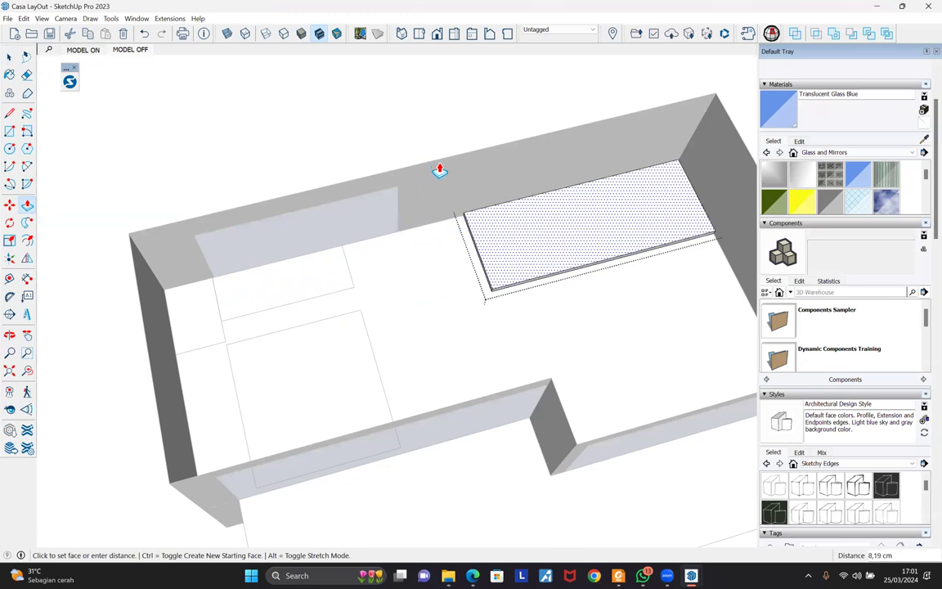
{"action": "left_click", "coordinate": [583, 190]}
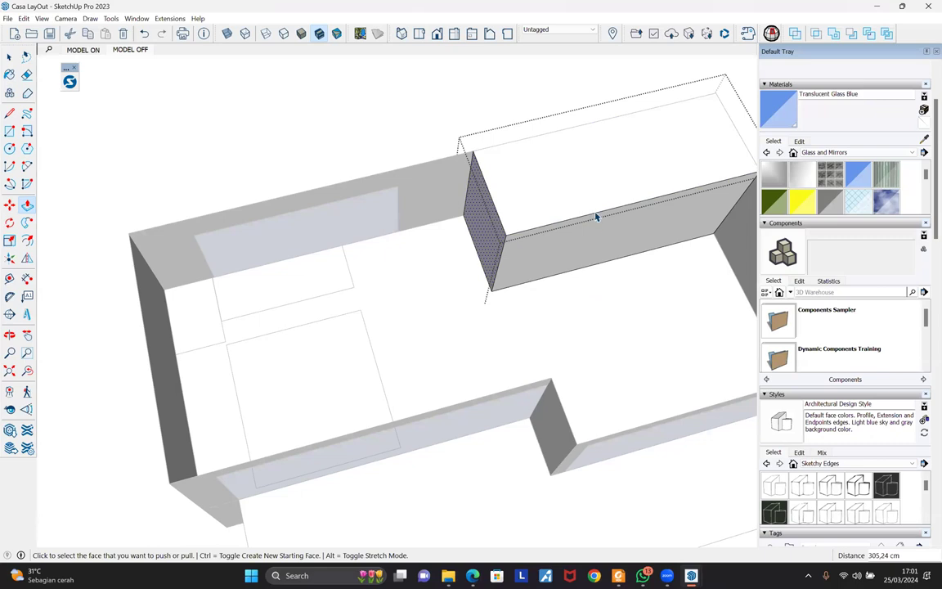
Delete the top face of the extruded far-end room and leave its group
{"action": "key", "text": "space"}
{"action": "scroll", "coordinate": [598, 215], "scroll_direction": "up", "scroll_amount": 2}
{"action": "left_click", "coordinate": [599, 213]}
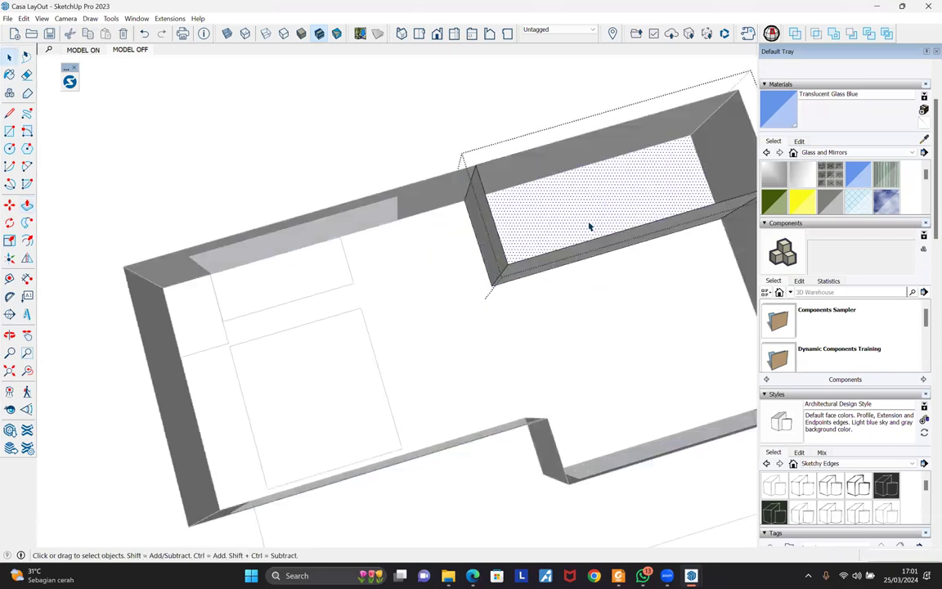
{"action": "key", "text": "Delete"}
{"action": "middle_click_drag", "start_coordinate": [636, 116], "coordinate": [326, 286]}
{"action": "left_click", "coordinate": [366, 195]}
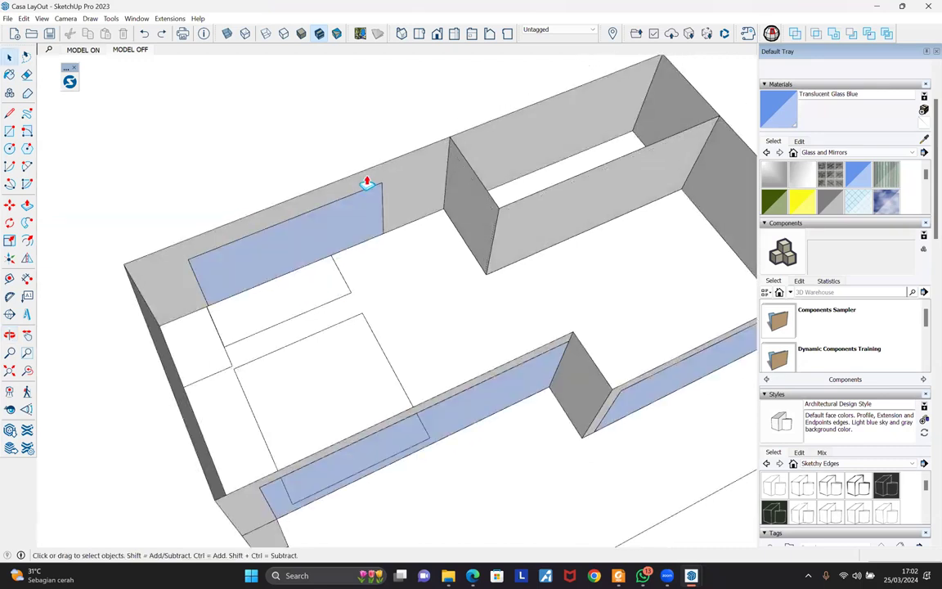
Extrude the corridor rectangle beside the ramp-side window up to wall height and remove its top face
{"action": "left_click", "coordinate": [303, 226]}
{"action": "double_click", "coordinate": [302, 228]}
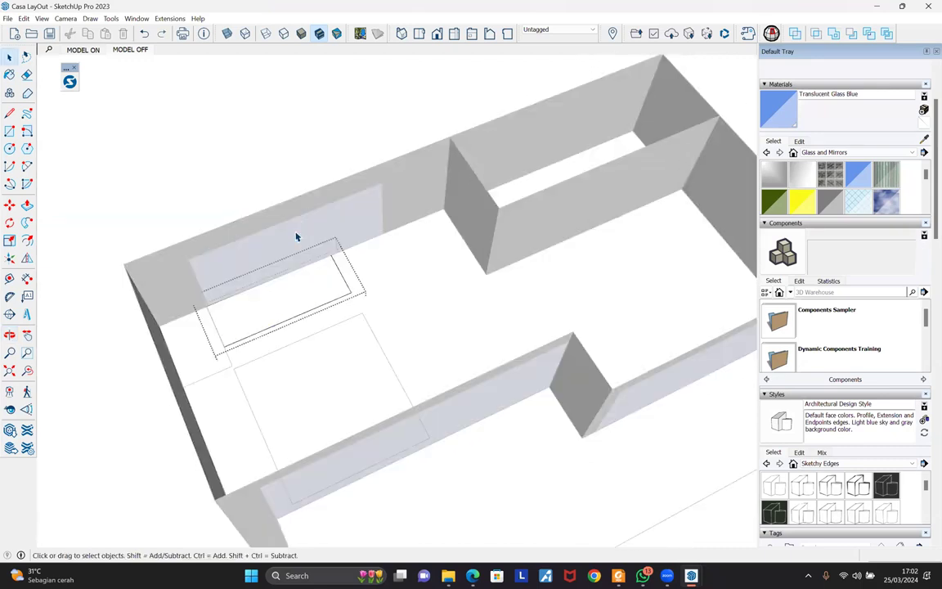
{"action": "key", "text": "p"}
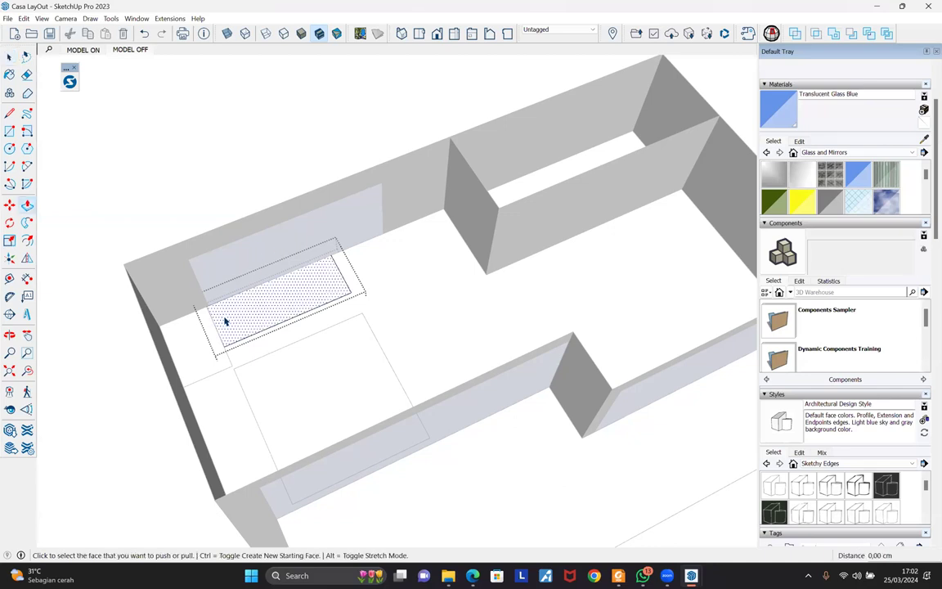
{"action": "left_click", "coordinate": [227, 321]}
{"action": "left_click", "coordinate": [233, 326]}
{"action": "key", "text": "space"}
{"action": "scroll", "coordinate": [254, 270], "scroll_direction": "down", "scroll_amount": 1}
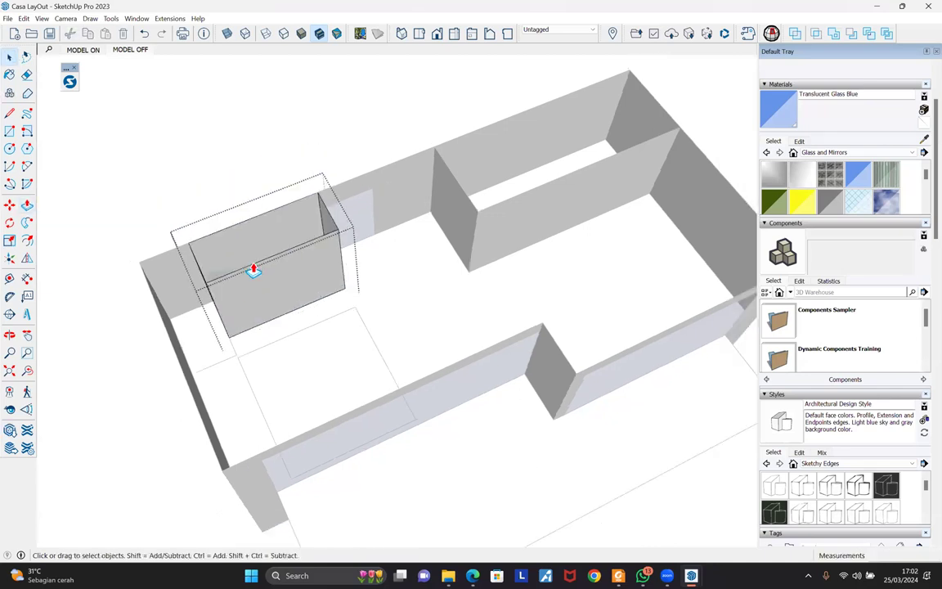
Raise the small corner room's floor outline to wall height and leave its top open
{"action": "scroll", "coordinate": [253, 271], "scroll_direction": "down", "scroll_amount": 2}
{"action": "key", "text": "ctrl+z"}
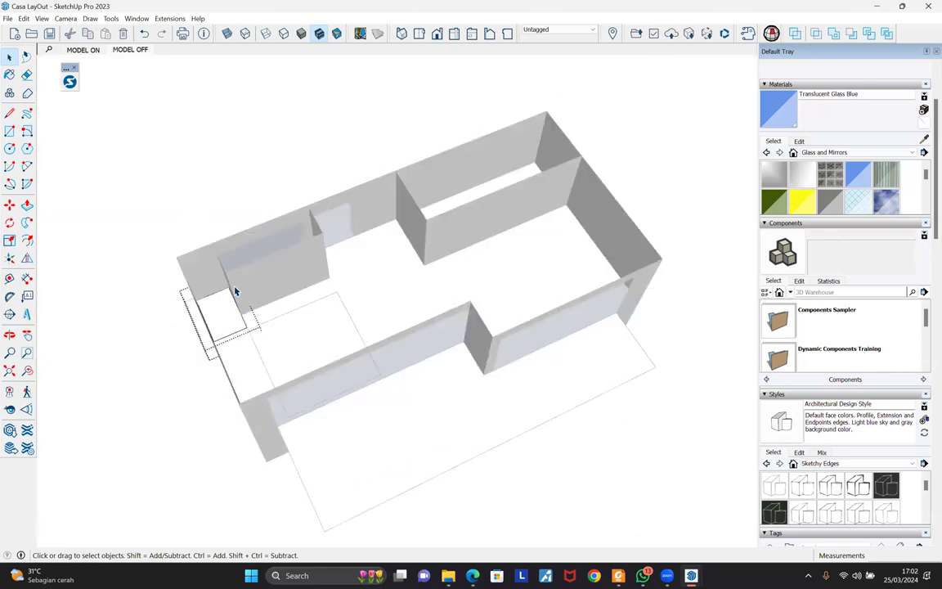
{"action": "middle_click_drag", "start_coordinate": [247, 287], "coordinate": [485, 217]}
{"action": "left_click", "coordinate": [502, 210]}
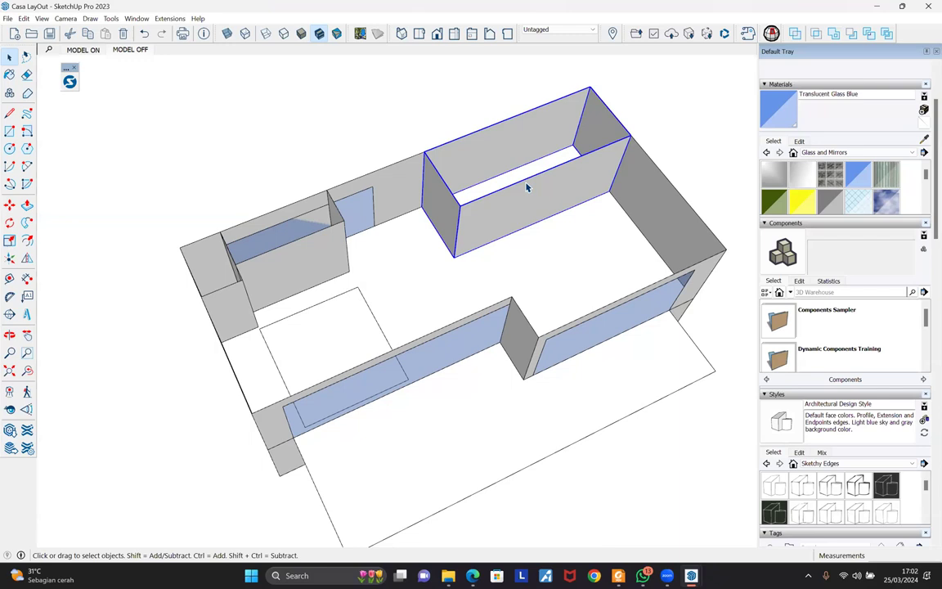
Extrude the bedroom's floor outline up 305.24 cm inside its group and delete the top face
{"action": "left_click", "coordinate": [296, 335]}
{"action": "middle_click_drag", "start_coordinate": [297, 332], "coordinate": [248, 309]}
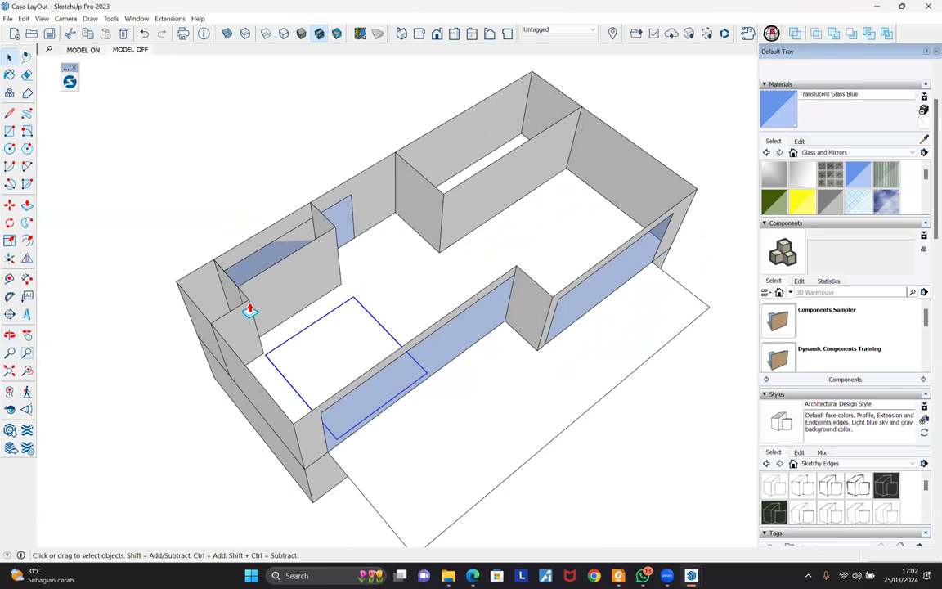
{"action": "double_click", "coordinate": [349, 311]}
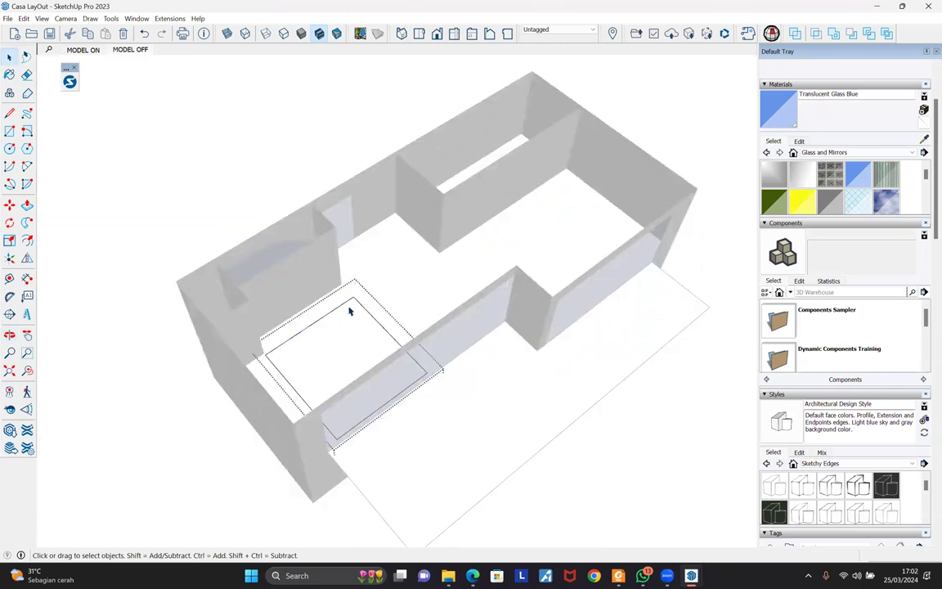
{"action": "key", "text": "p"}
{"action": "double_click", "coordinate": [349, 311]}
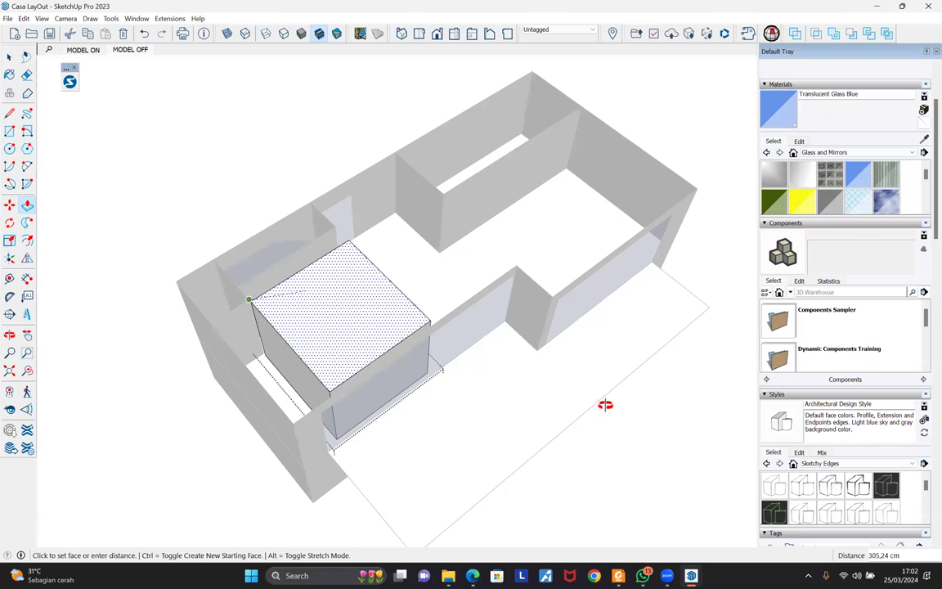
{"action": "key", "text": "space"}
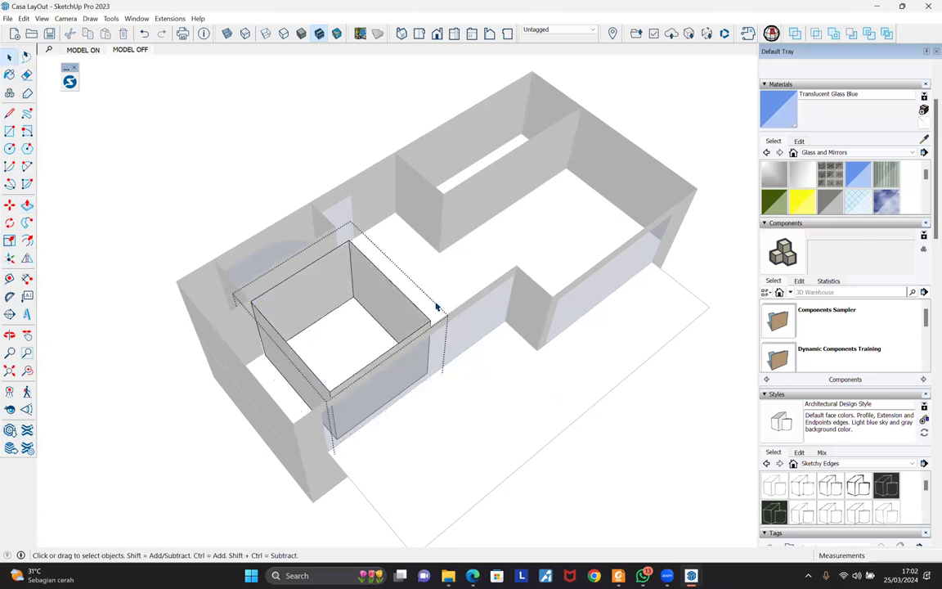
{"action": "key", "text": "ctrl+z"}
Scale the bedroom box outward until its side meets the glazed outer wall
{"action": "mouse_move", "coordinate": [462, 375]}
{"action": "middle_mouse_down"}
{"action": "mouse_move", "coordinate": [471, 391]}
{"action": "mouse_move", "coordinate": [464, 373]}
{"action": "middle_mouse_up"}
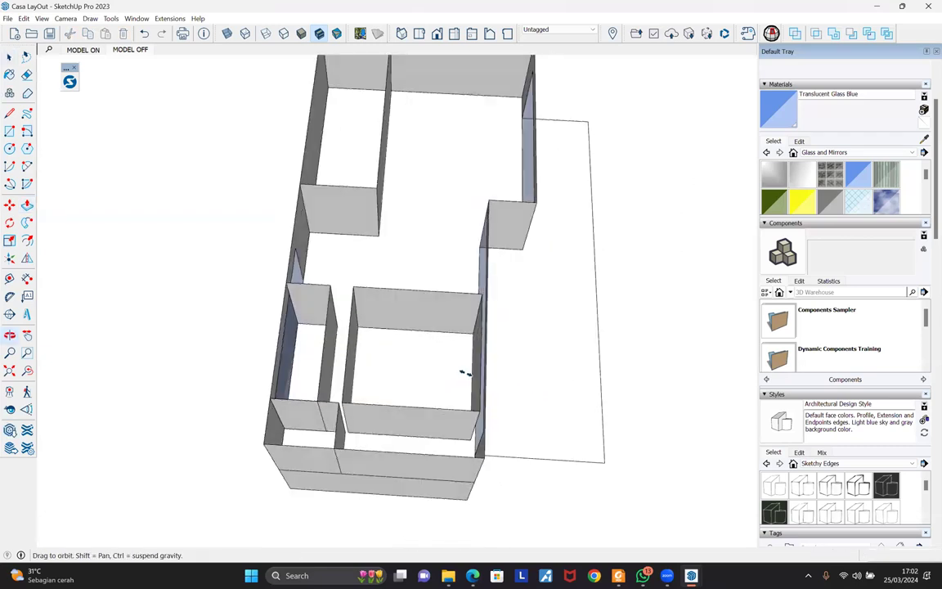
{"action": "mouse_move", "coordinate": [414, 443]}
{"action": "middle_mouse_down"}
{"action": "mouse_move", "coordinate": [376, 435]}
{"action": "mouse_move", "coordinate": [348, 446]}
{"action": "middle_mouse_up"}
{"action": "key", "text": "space"}
{"action": "left_click", "coordinate": [382, 413]}
{"action": "key", "text": "s"}
{"action": "left_click", "coordinate": [465, 375]}
{"action": "middle_click_drag", "start_coordinate": [480, 280], "coordinate": [459, 299]}
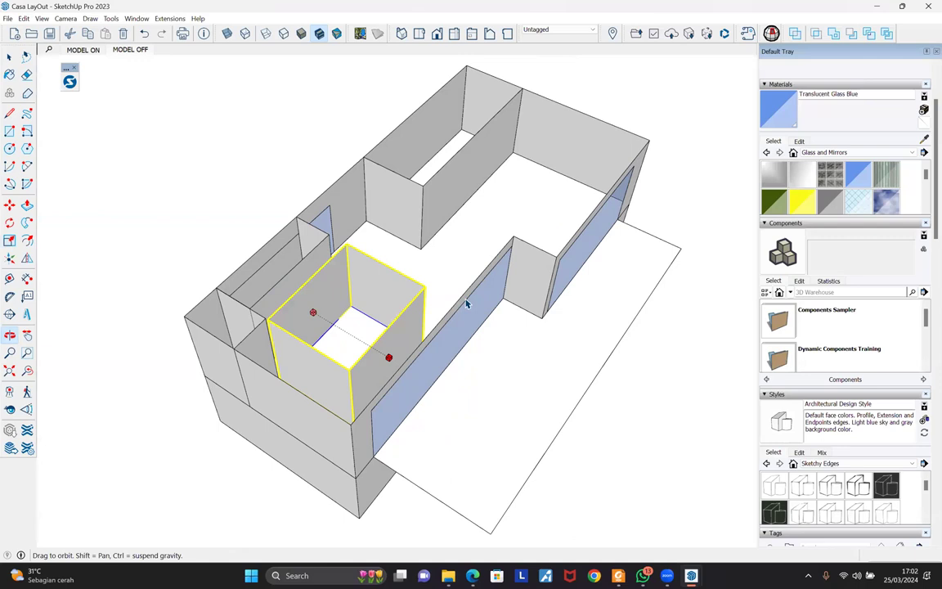
{"action": "middle_click_drag", "start_coordinate": [492, 336], "coordinate": [507, 354]}
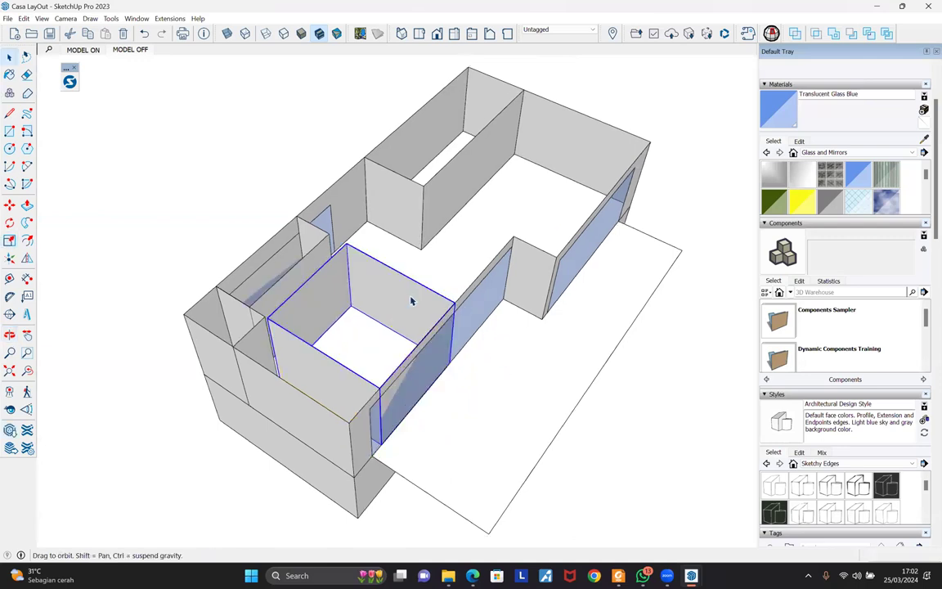
{"action": "middle_click_drag", "start_coordinate": [411, 301], "coordinate": [410, 300]}
Delete the bedroom group's wall face that overlaps the glazed outer wall
{"action": "middle_click_drag", "start_coordinate": [504, 297], "coordinate": [479, 382]}
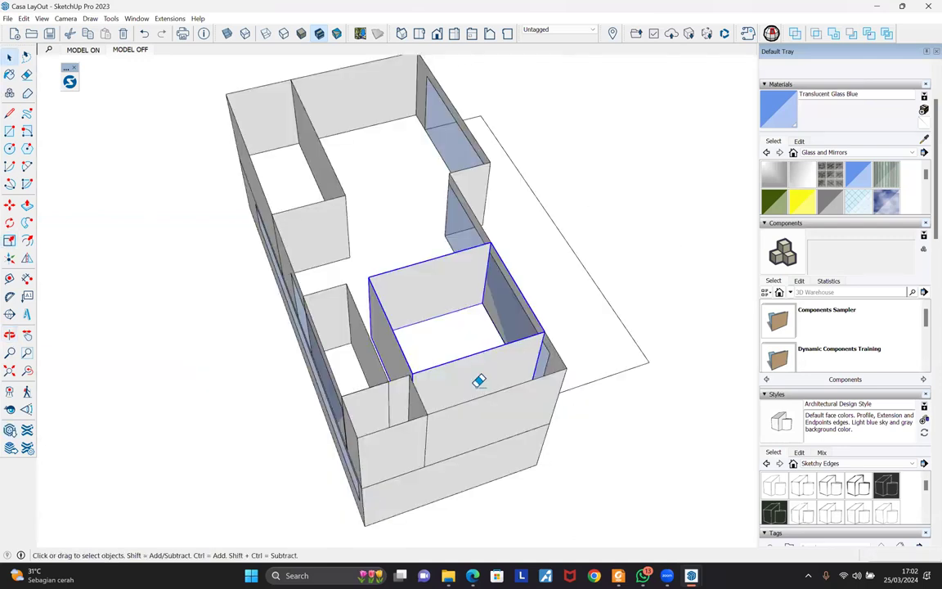
{"action": "key", "text": "e"}
{"action": "scroll", "coordinate": [294, 383], "scroll_direction": "up", "scroll_amount": 3}
{"action": "middle_click_drag", "start_coordinate": [368, 305], "coordinate": [305, 369]}
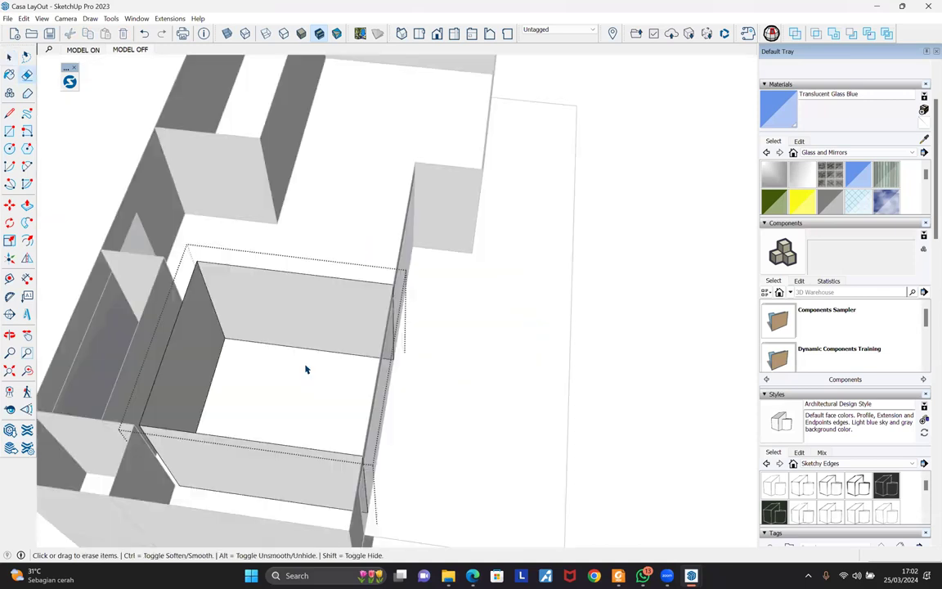
{"action": "key", "text": "space"}
{"action": "middle_click_drag", "start_coordinate": [322, 327], "coordinate": [350, 260]}
{"action": "key", "text": "Delete"}
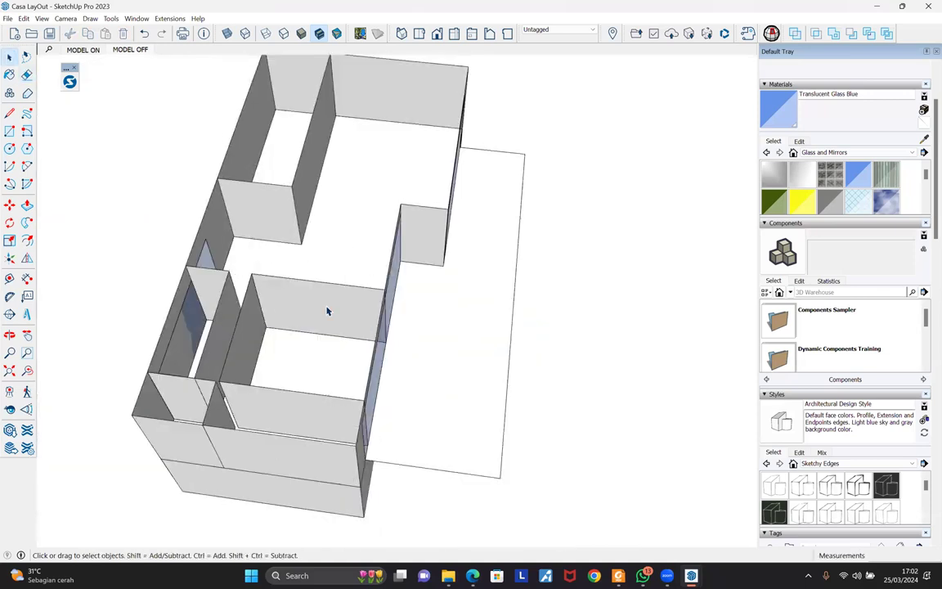
{"action": "double_click", "coordinate": [330, 295]}
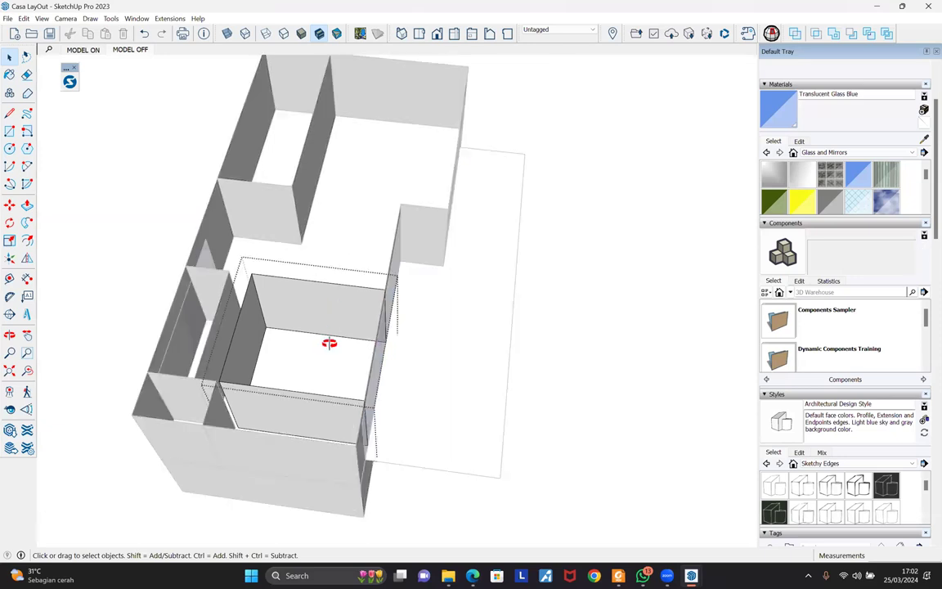
{"action": "middle_click_drag", "start_coordinate": [330, 342], "coordinate": [341, 215]}
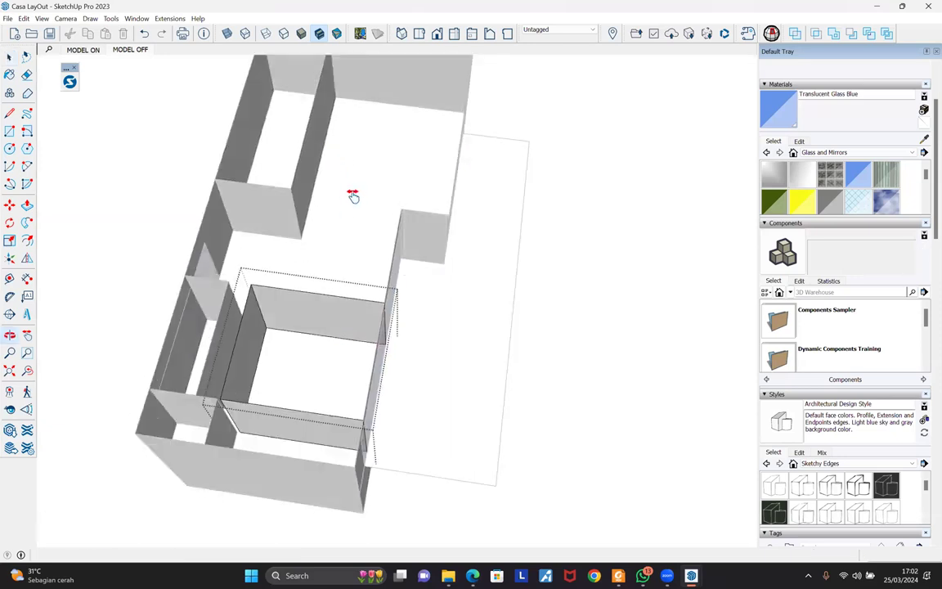
Try deleting the floor face inside the long room's group at the far end of the house
{"action": "key", "text": "space"}
{"action": "key", "text": "ctrl+z"}
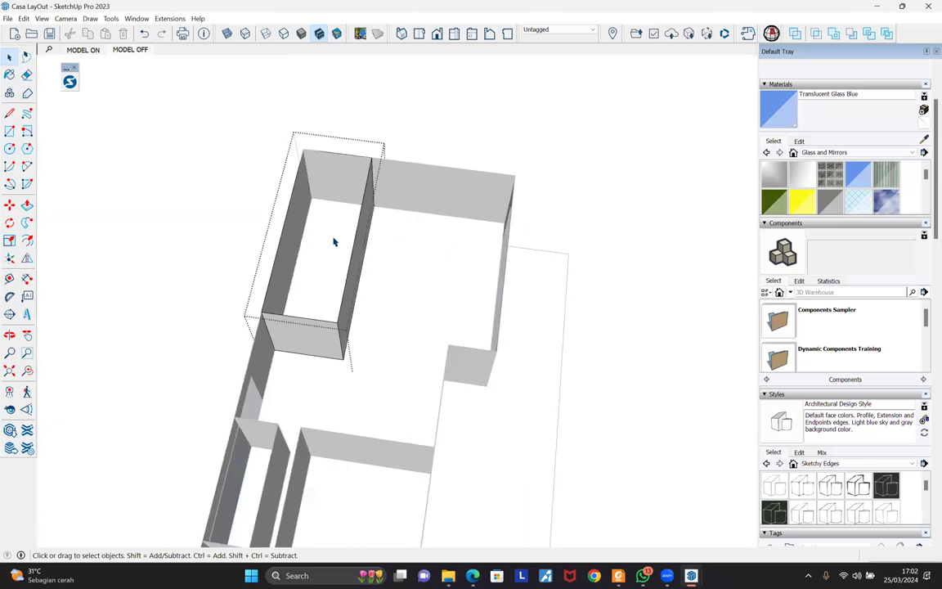
{"action": "key", "text": "Delete"}
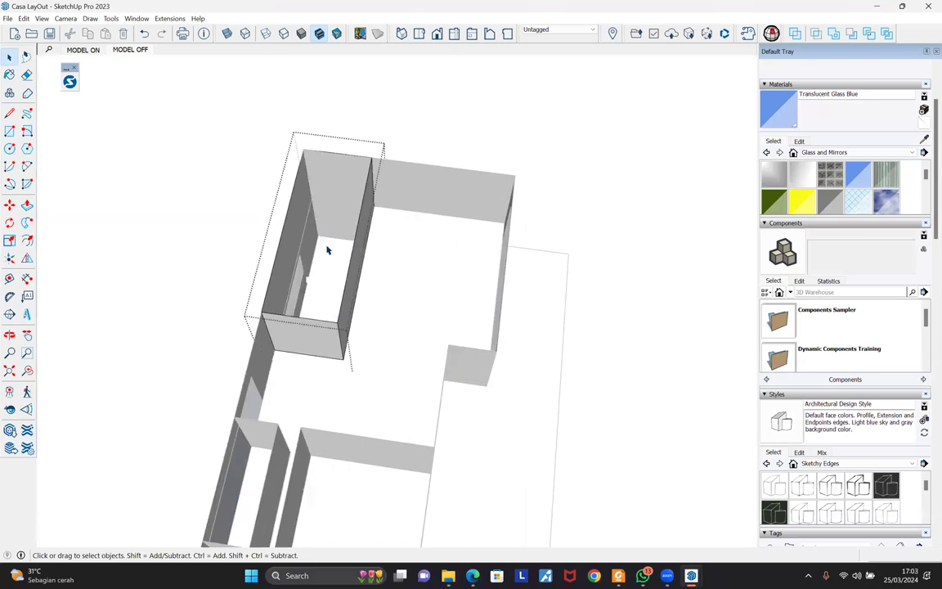
{"action": "left_click", "coordinate": [327, 249]}
{"action": "middle_click_drag", "start_coordinate": [418, 254], "coordinate": [360, 252]}
{"action": "double_click", "coordinate": [360, 249]}
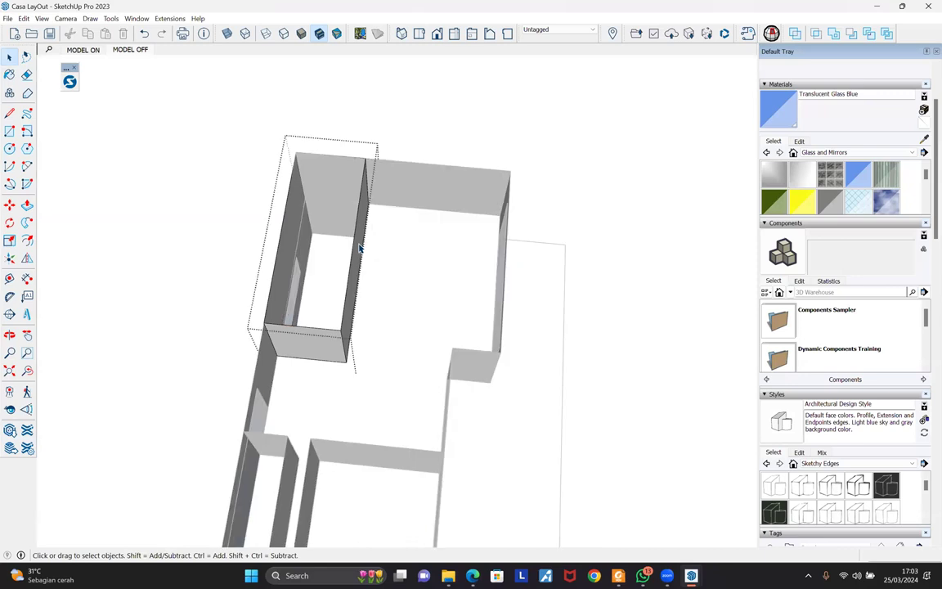
{"action": "left_click", "coordinate": [386, 312]}
{"action": "scroll", "coordinate": [389, 435], "scroll_direction": "down", "scroll_amount": 3}
{"action": "middle_click_drag", "start_coordinate": [372, 330], "coordinate": [347, 315]}
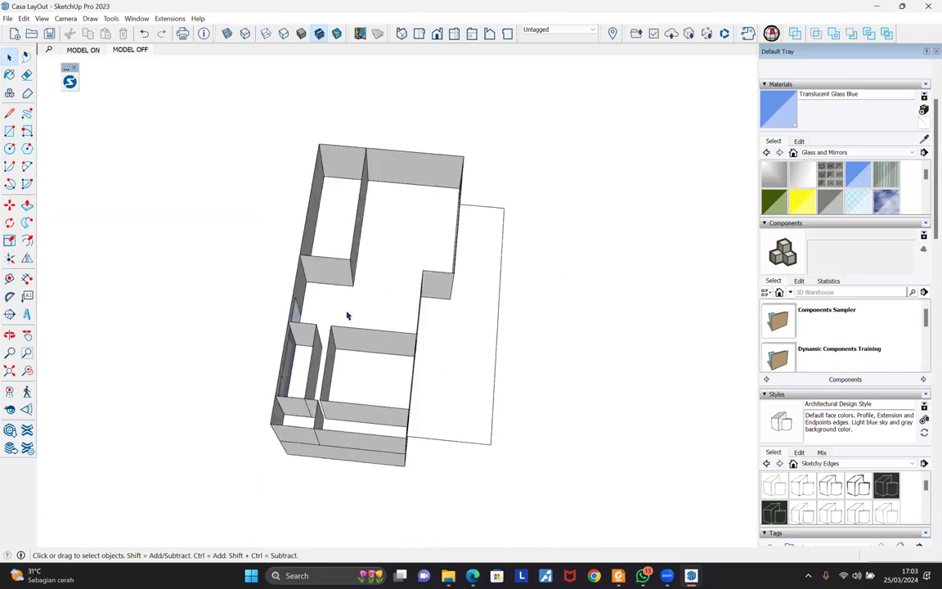
{"action": "left_click", "coordinate": [364, 350]}
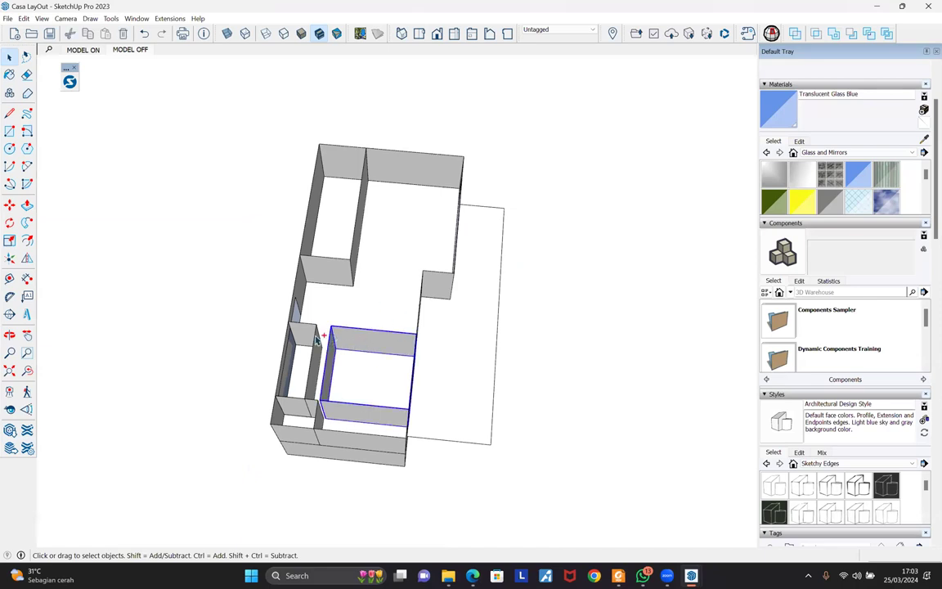
{"action": "left_click", "coordinate": [343, 276], "text": "ctrl"}
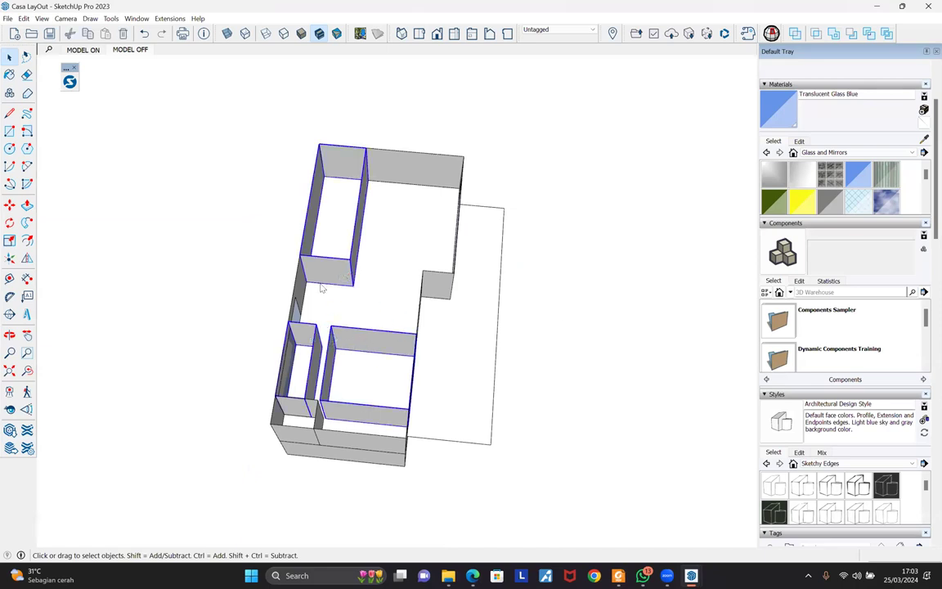
{"action": "right_click", "coordinate": [341, 272]}
Delete the narrow room group's long wall face that covers the outer wall's window, and leave the group
{"action": "left_click", "coordinate": [305, 336]}
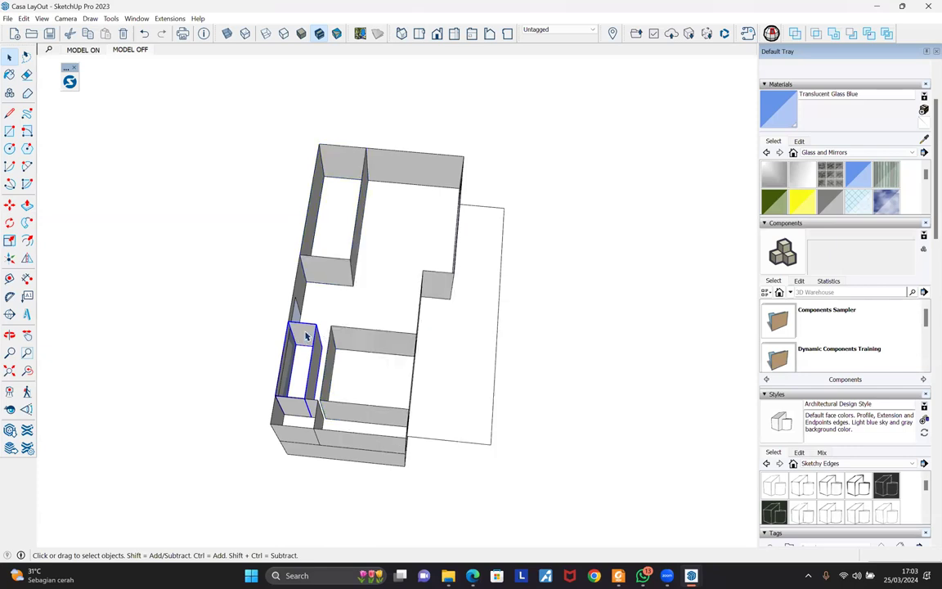
{"action": "double_click", "coordinate": [304, 336]}
{"action": "scroll", "coordinate": [305, 336], "scroll_direction": "up", "scroll_amount": 5}
{"action": "middle_click_drag", "start_coordinate": [305, 336], "coordinate": [242, 298]}
{"action": "key", "text": "e"}
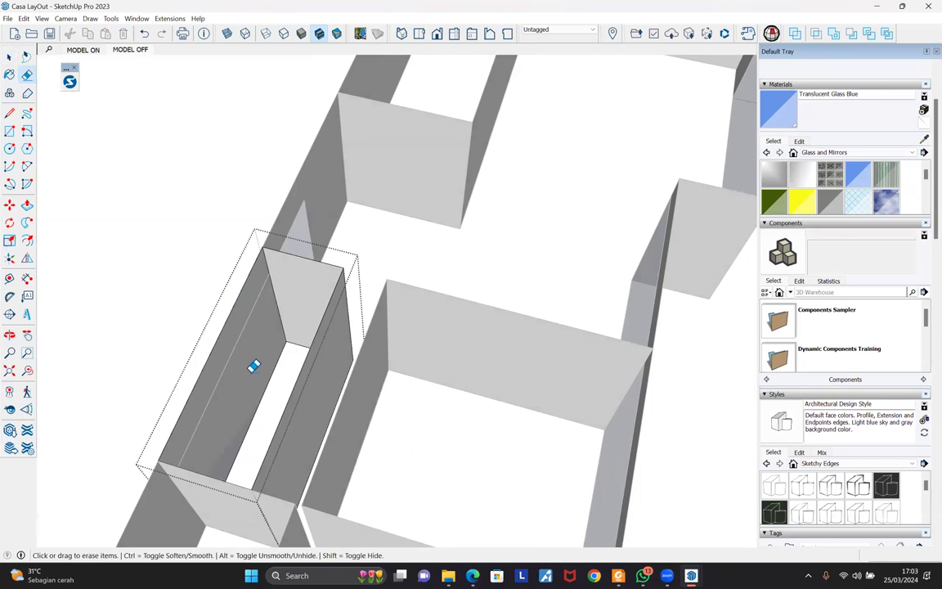
{"action": "key", "text": "space"}
{"action": "scroll", "coordinate": [294, 323], "scroll_direction": "down", "scroll_amount": 5}
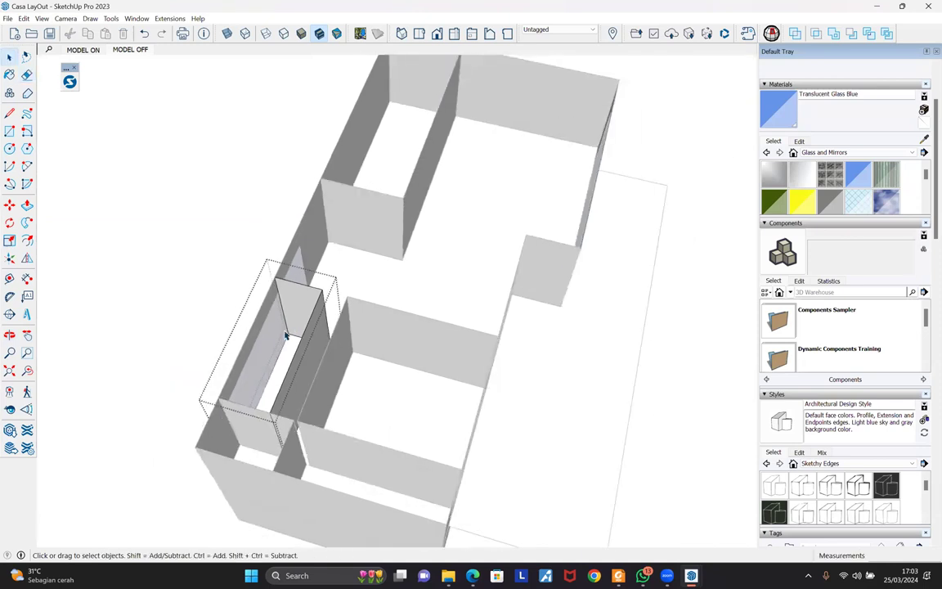
{"action": "key", "text": "Escape"}
Explode the long room, narrow room and bedroom groups together and dismiss the merge notice
{"action": "middle_click_drag", "start_coordinate": [453, 366], "coordinate": [327, 380]}
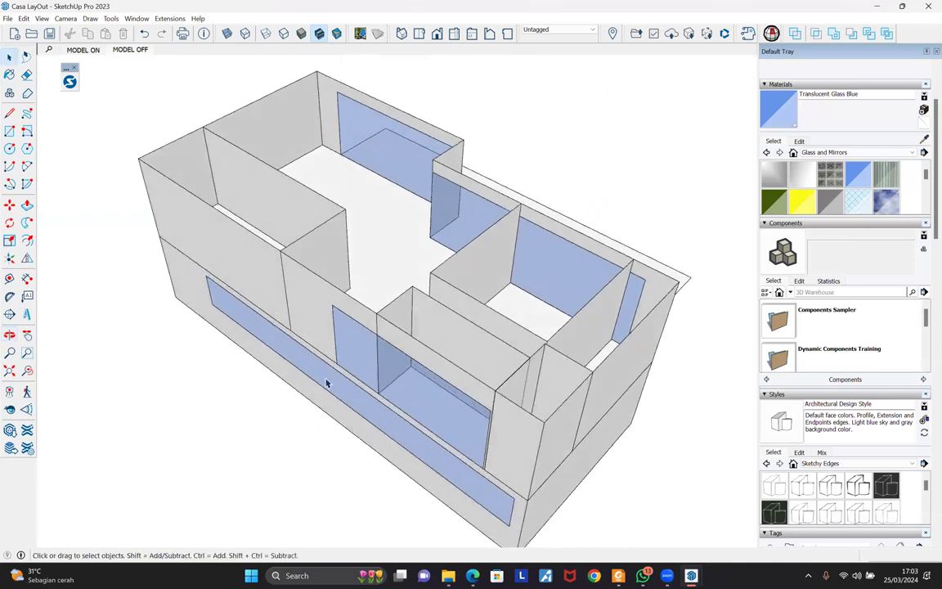
{"action": "middle_click_drag", "start_coordinate": [378, 237], "coordinate": [266, 294]}
{"action": "triple_click", "coordinate": [409, 296]}
{"action": "right_click", "coordinate": [334, 213]}
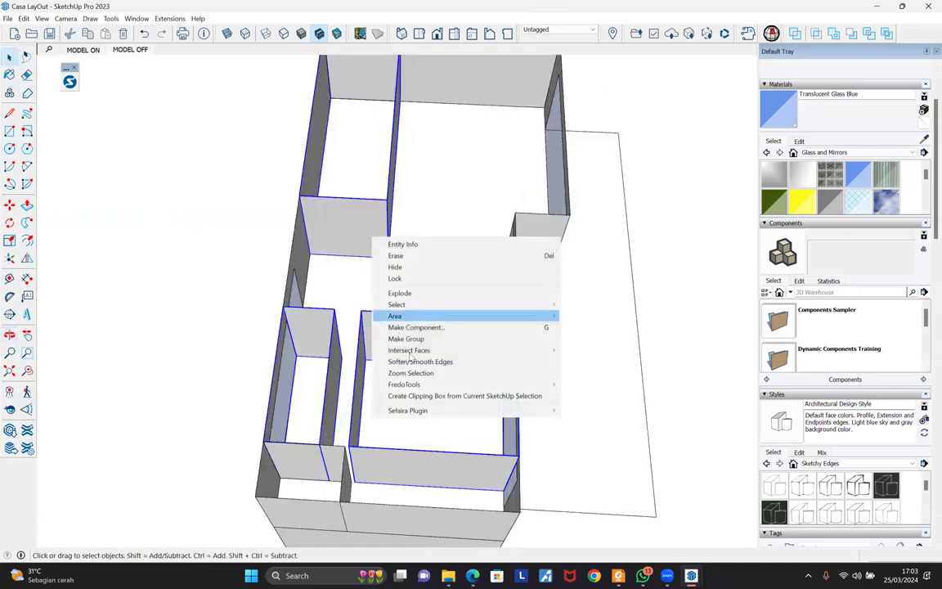
{"action": "left_click", "coordinate": [463, 312]}
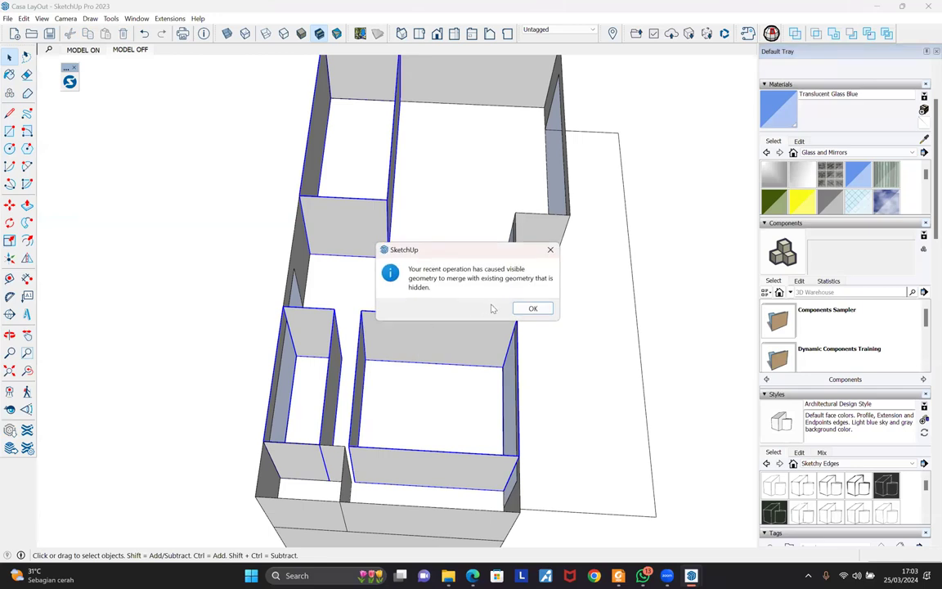
{"action": "left_click", "coordinate": [532, 308]}
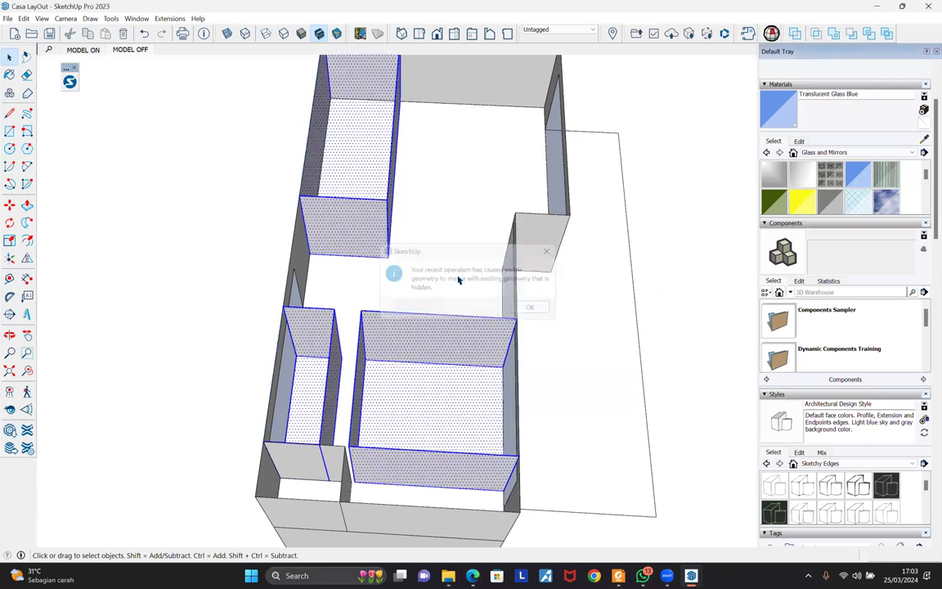
Examine the room walls and the gaps where the narrow room, corner room and bedroom meet
{"action": "mouse_move", "coordinate": [446, 296]}
{"action": "middle_mouse_down"}
{"action": "mouse_move", "coordinate": [562, 333]}
{"action": "mouse_move", "coordinate": [370, 279]}
{"action": "mouse_move", "coordinate": [385, 330]}
{"action": "mouse_move", "coordinate": [391, 336]}
{"action": "mouse_move", "coordinate": [426, 219]}
{"action": "mouse_move", "coordinate": [458, 196]}
{"action": "middle_mouse_up"}
{"action": "left_click", "coordinate": [475, 185]}
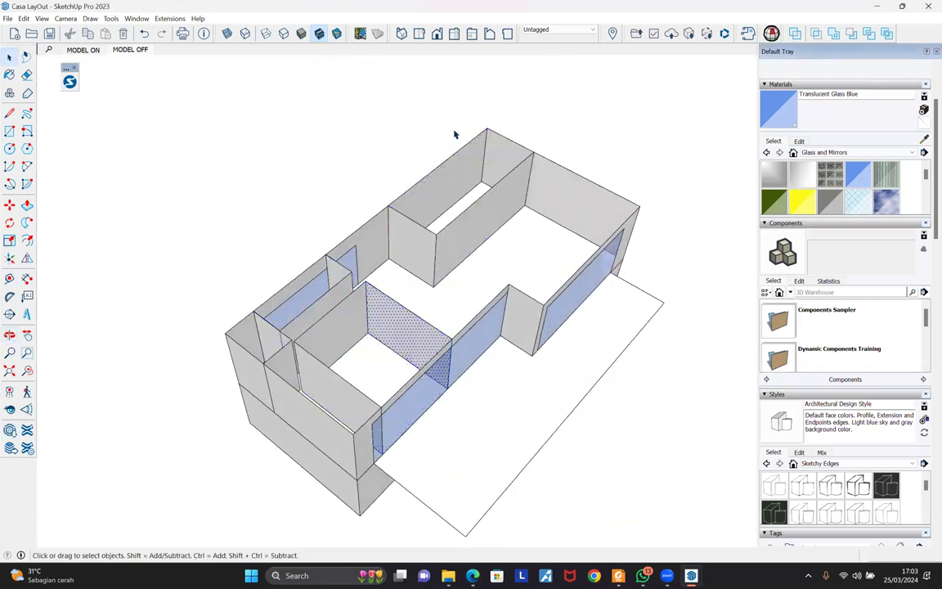
{"action": "scroll", "coordinate": [455, 134], "scroll_direction": "up", "scroll_amount": 5}
{"action": "left_click", "coordinate": [309, 243]}
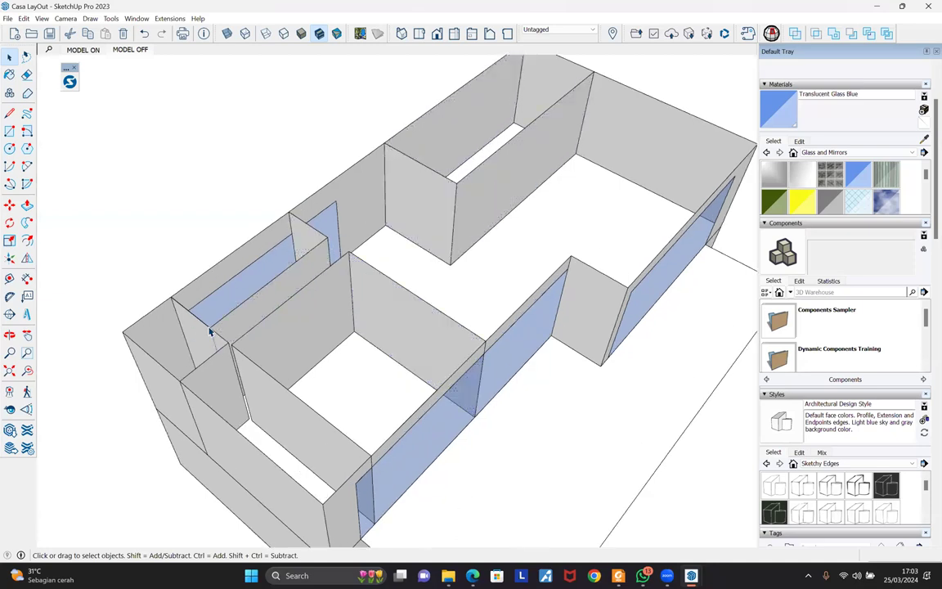
{"action": "middle_click_drag", "start_coordinate": [327, 376], "coordinate": [332, 452]}
{"action": "middle_click_drag", "start_coordinate": [509, 407], "coordinate": [507, 506]}
{"action": "scroll", "coordinate": [571, 353], "scroll_direction": "up", "scroll_amount": 8}
{"action": "mouse_move", "coordinate": [529, 329]}
{"action": "middle_mouse_down"}
{"action": "mouse_move", "coordinate": [542, 275]}
{"action": "mouse_move", "coordinate": [424, 375]}
{"action": "mouse_move", "coordinate": [533, 309]}
{"action": "mouse_move", "coordinate": [541, 287]}
{"action": "mouse_move", "coordinate": [512, 331]}
{"action": "mouse_move", "coordinate": [507, 431]}
{"action": "mouse_move", "coordinate": [526, 433]}
{"action": "middle_mouse_up"}
{"action": "key", "text": "e"}
{"action": "scroll", "coordinate": [255, 414], "scroll_direction": "down", "scroll_amount": 3}
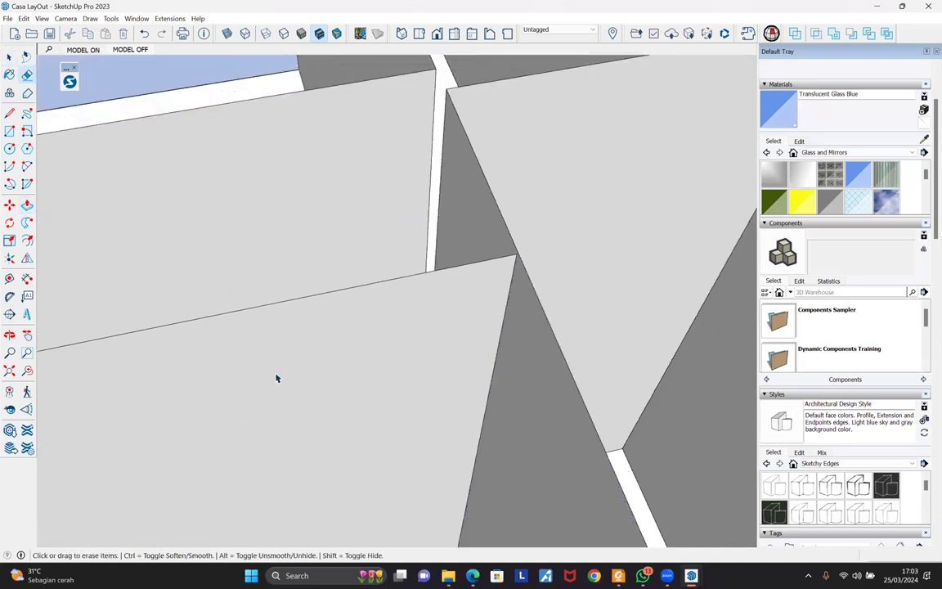
{"action": "scroll", "coordinate": [267, 358], "scroll_direction": "down", "scroll_amount": 2}
{"action": "middle_click_drag", "start_coordinate": [288, 317], "coordinate": [580, 279]}
{"action": "scroll", "coordinate": [256, 334], "scroll_direction": "down", "scroll_amount": 3}
Scale the small corner room group to close its gap with the adjoining bedroom corner
{"action": "key", "text": "space"}
{"action": "left_click", "coordinate": [255, 336]}
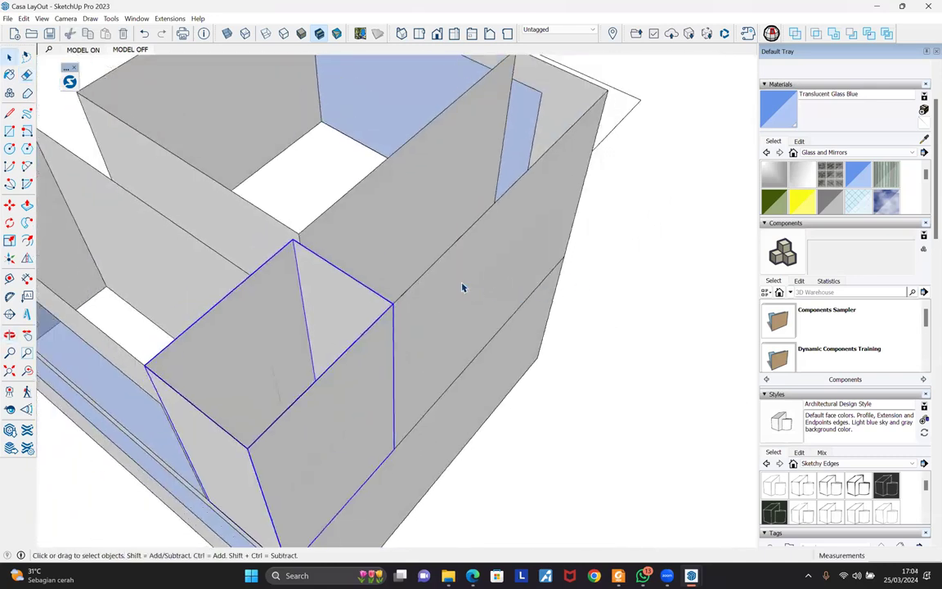
{"action": "middle_click_drag", "start_coordinate": [489, 235], "coordinate": [351, 459]}
{"action": "middle_click_drag", "start_coordinate": [344, 386], "coordinate": [326, 350]}
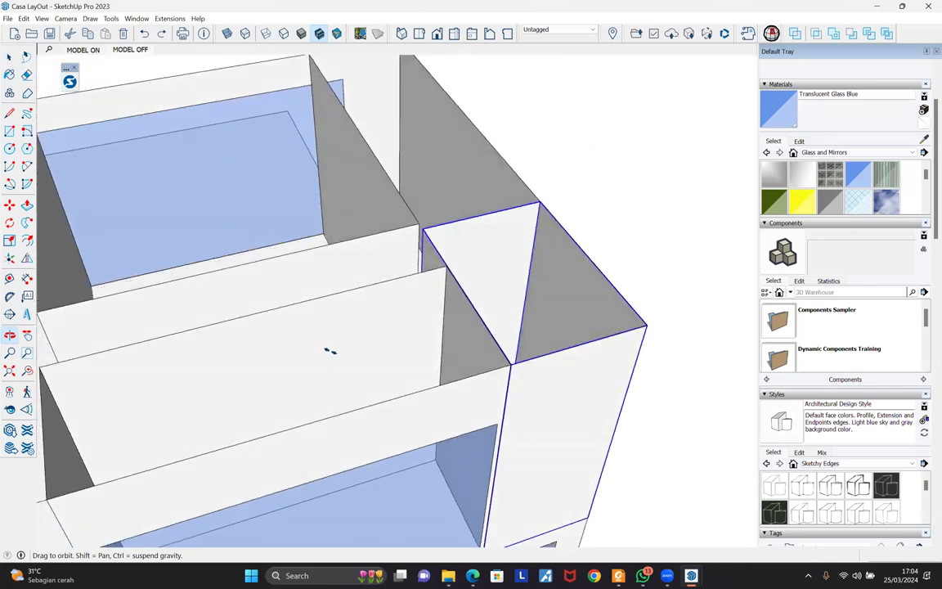
{"action": "scroll", "coordinate": [399, 355], "scroll_direction": "up", "scroll_amount": 10}
{"action": "scroll", "coordinate": [463, 336], "scroll_direction": "down", "scroll_amount": 5}
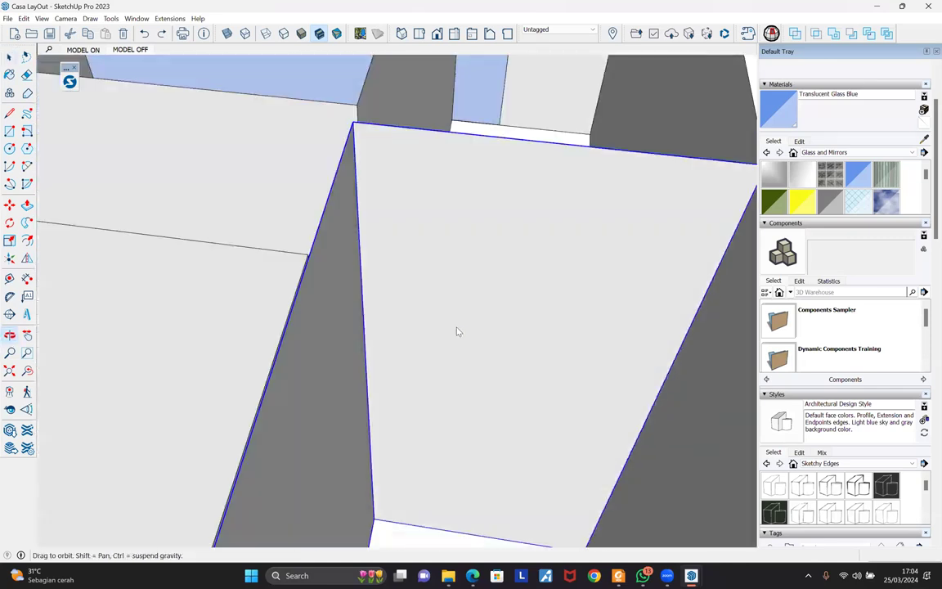
{"action": "key", "text": "space"}
{"action": "left_click", "coordinate": [515, 307]}
{"action": "key", "text": "s"}
{"action": "left_click", "coordinate": [478, 327]}
Explode the corner room and bedroom groups, accepting the merge notice
{"action": "right_click", "coordinate": [458, 270]}
{"action": "left_click", "coordinate": [473, 320]}
{"action": "key", "text": "Return"}
{"action": "mouse_move", "coordinate": [435, 286]}
{"action": "middle_mouse_down"}
{"action": "mouse_move", "coordinate": [445, 273]}
{"action": "mouse_move", "coordinate": [326, 233]}
{"action": "mouse_move", "coordinate": [307, 196]}
{"action": "mouse_move", "coordinate": [311, 265]}
{"action": "mouse_move", "coordinate": [328, 280]}
{"action": "mouse_move", "coordinate": [496, 319]}
{"action": "middle_mouse_up"}
{"action": "key", "text": "ctrl+shift+v"}
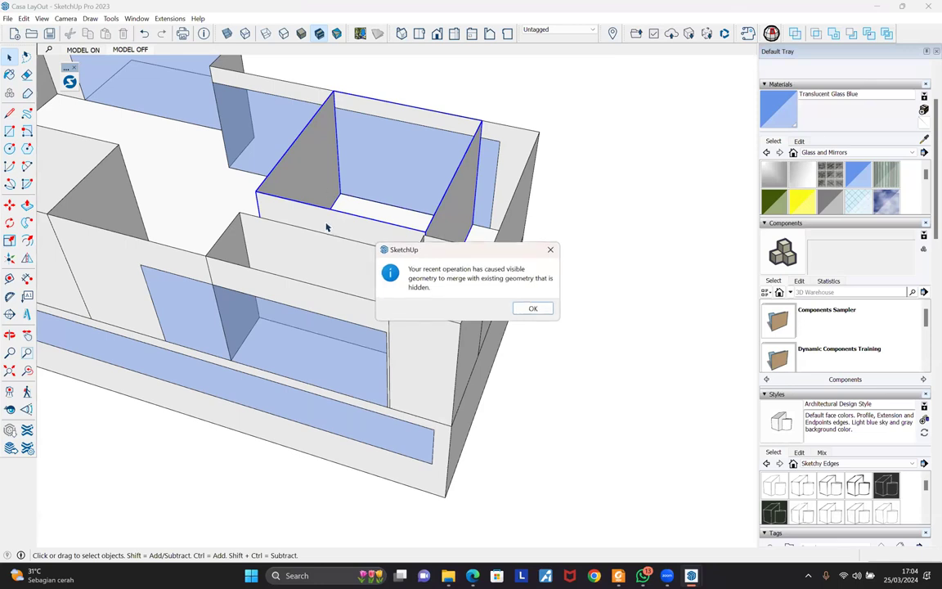
{"action": "key", "text": "Return"}
Explode the remaining room group behind the glazed front wall and dismiss the merge notice
{"action": "left_click", "coordinate": [349, 260]}
{"action": "right_click", "coordinate": [349, 259]}
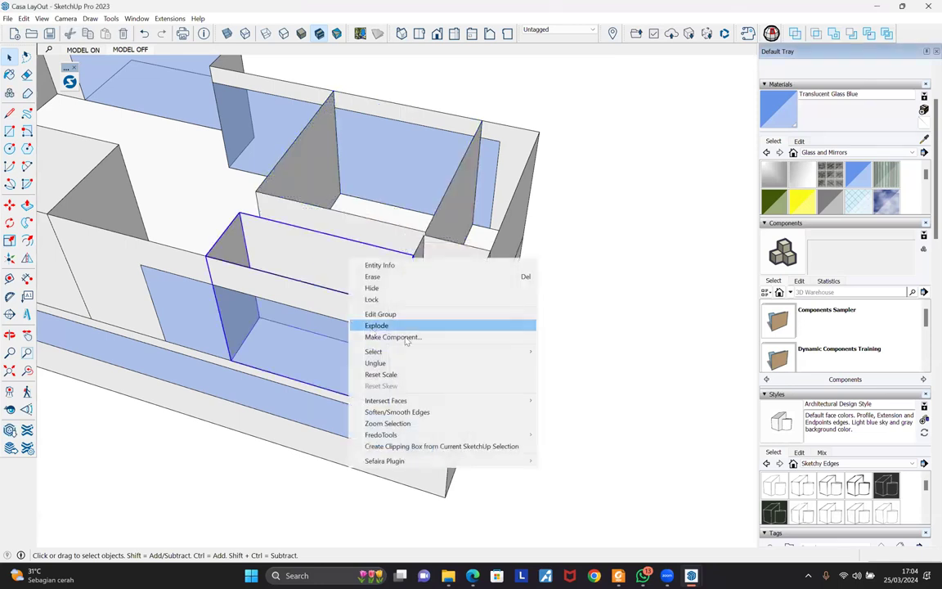
{"action": "left_click", "coordinate": [400, 327]}
{"action": "key", "text": "Return"}
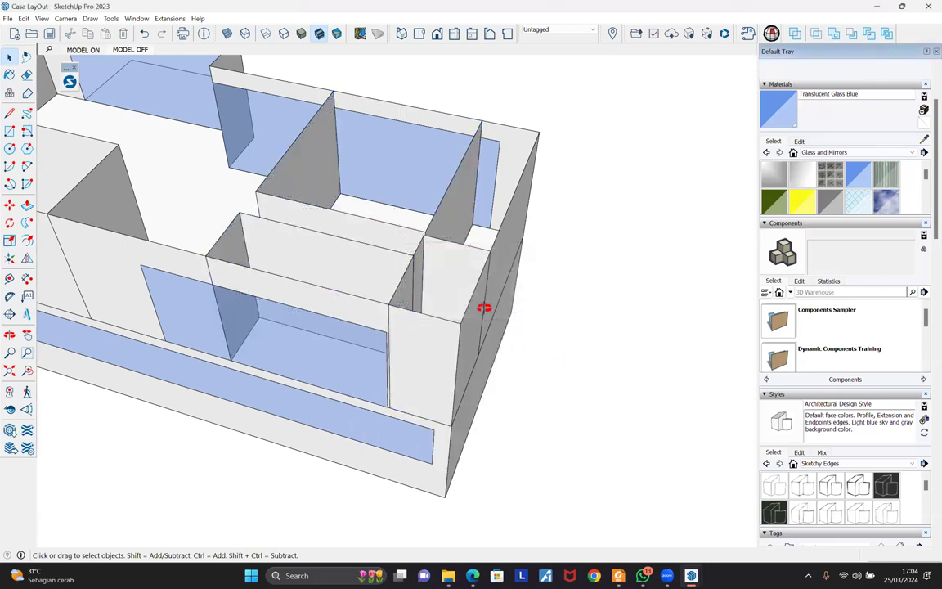
Examine the merged room walls from several sides, selecting individual wall faces to check that they are ungrouped
{"action": "mouse_move", "coordinate": [351, 341]}
{"action": "middle_mouse_down"}
{"action": "mouse_move", "coordinate": [181, 390]}
{"action": "mouse_move", "coordinate": [206, 282]}
{"action": "mouse_move", "coordinate": [202, 220]}
{"action": "mouse_move", "coordinate": [419, 307]}
{"action": "middle_mouse_up"}
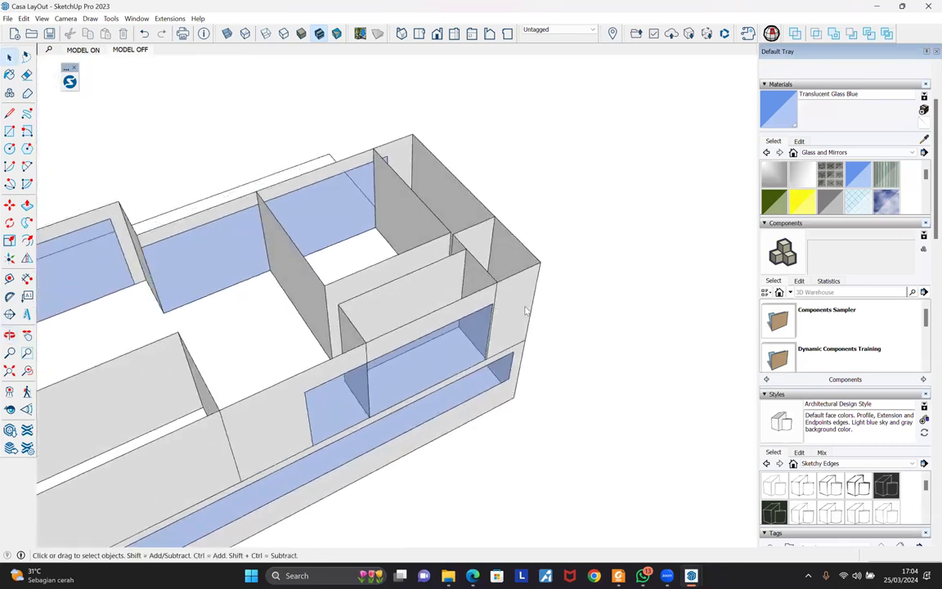
{"action": "left_click", "coordinate": [192, 361]}
{"action": "right_click", "coordinate": [166, 359]}
{"action": "mouse_move", "coordinate": [155, 372]}
{"action": "middle_mouse_down"}
{"action": "mouse_move", "coordinate": [461, 252]}
{"action": "mouse_move", "coordinate": [372, 400]}
{"action": "mouse_move", "coordinate": [365, 300]}
{"action": "mouse_move", "coordinate": [299, 393]}
{"action": "mouse_move", "coordinate": [347, 316]}
{"action": "middle_mouse_up"}
{"action": "scroll", "coordinate": [463, 324], "scroll_direction": "up", "scroll_amount": 3}
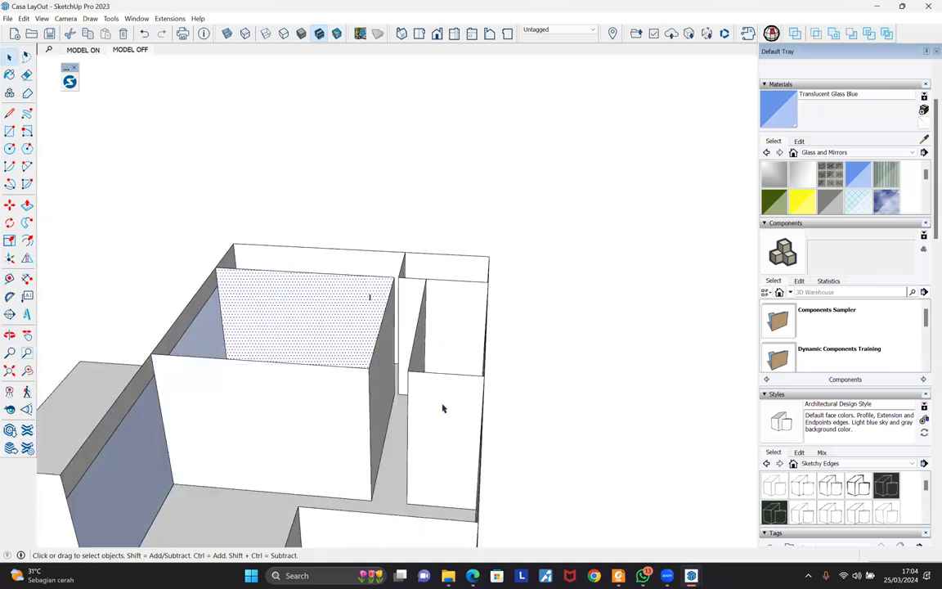
{"action": "middle_click_drag", "start_coordinate": [442, 408], "coordinate": [416, 301]}
{"action": "middle_click_drag", "start_coordinate": [504, 361], "coordinate": [462, 324]}
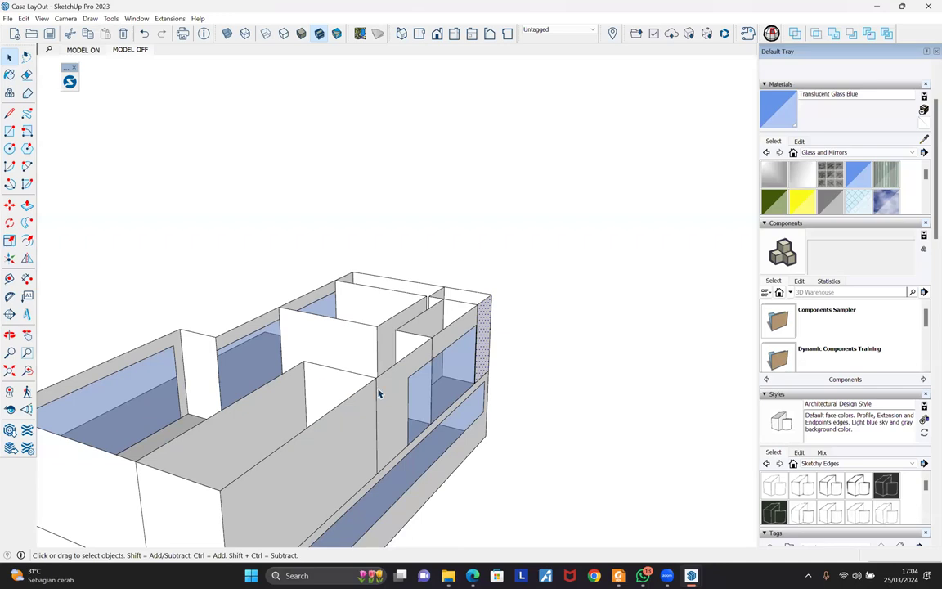
{"action": "scroll", "coordinate": [372, 384], "scroll_direction": "down", "scroll_amount": 3}
{"action": "left_click", "coordinate": [361, 371]}
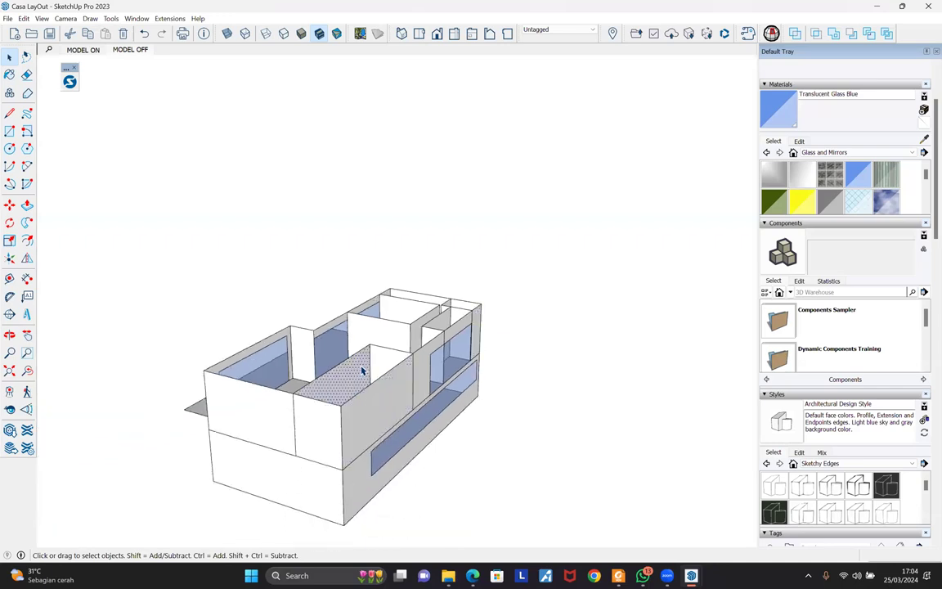
Select the entire house to check its loose faces and edges, and clear the selection
{"action": "left_click", "coordinate": [515, 352]}
{"action": "scroll", "coordinate": [515, 352], "scroll_direction": "down", "scroll_amount": 2}
{"action": "left_click_drag", "start_coordinate": [195, 212], "coordinate": [529, 464]}
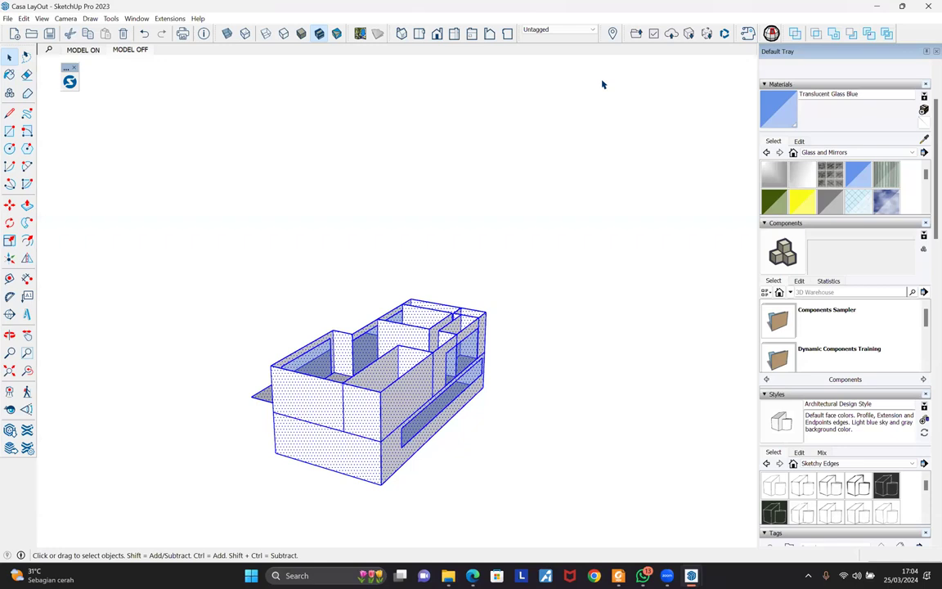
{"action": "left_click", "coordinate": [593, 321]}
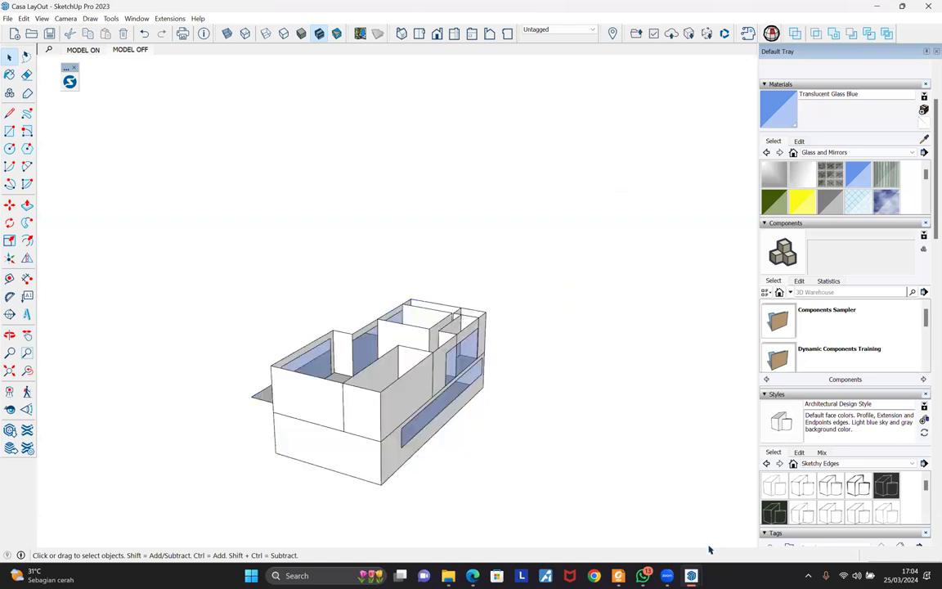
Switch to the Sefaira Sample SKP Model window and check the geographic location settings in its Model Info
{"action": "left_click", "coordinate": [691, 575]}
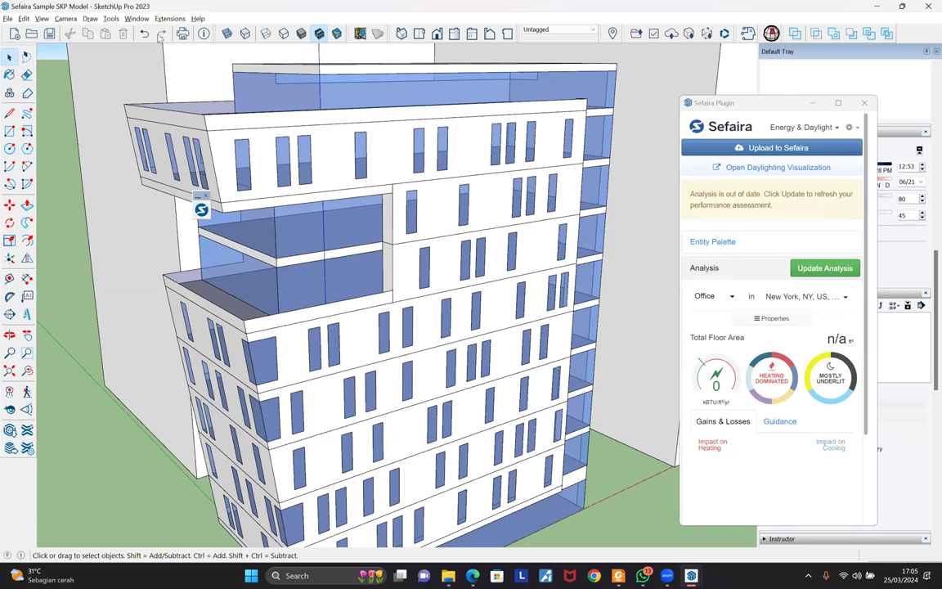
{"action": "left_click", "coordinate": [139, 19]}
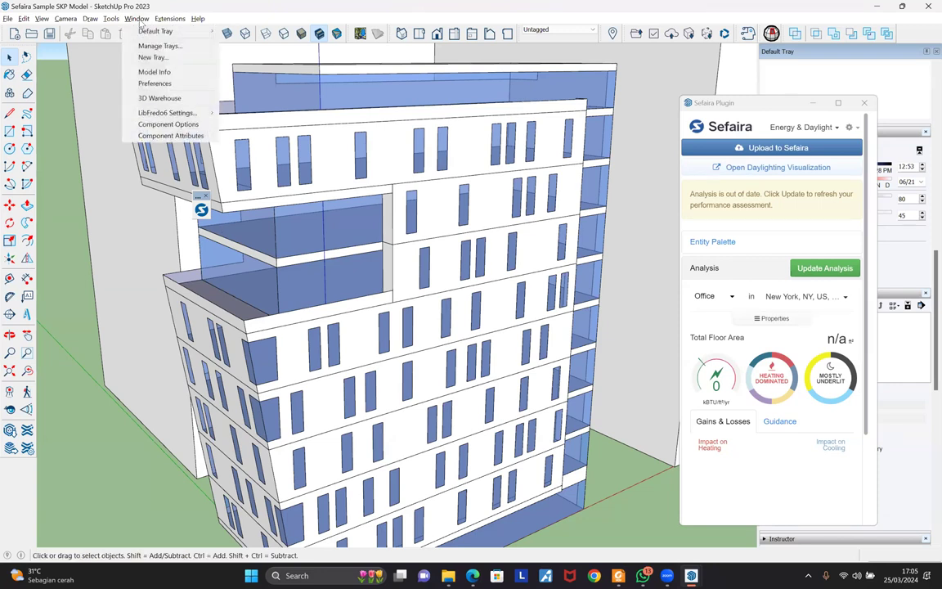
{"action": "left_click", "coordinate": [141, 20]}
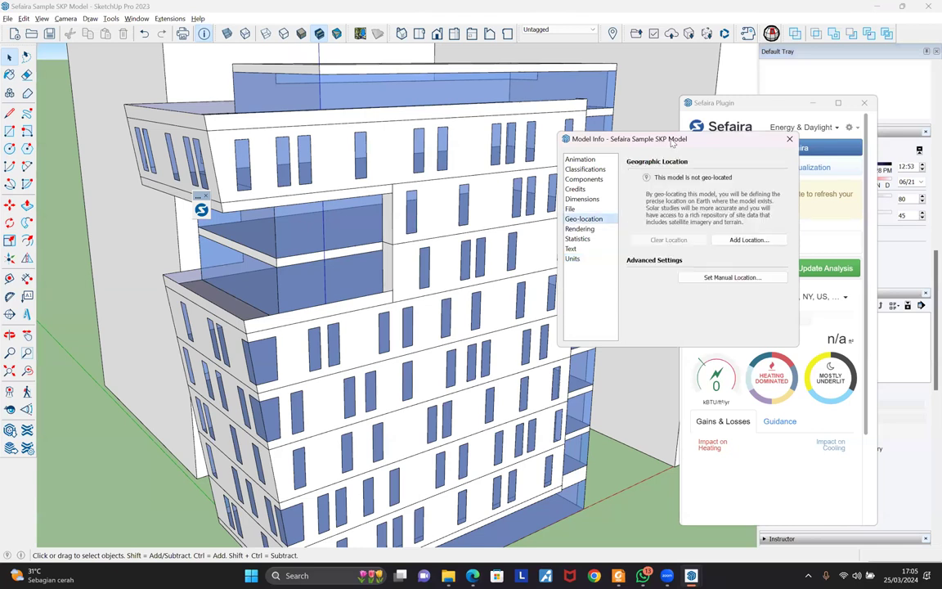
{"action": "left_click_drag", "start_coordinate": [669, 143], "coordinate": [539, 128]}
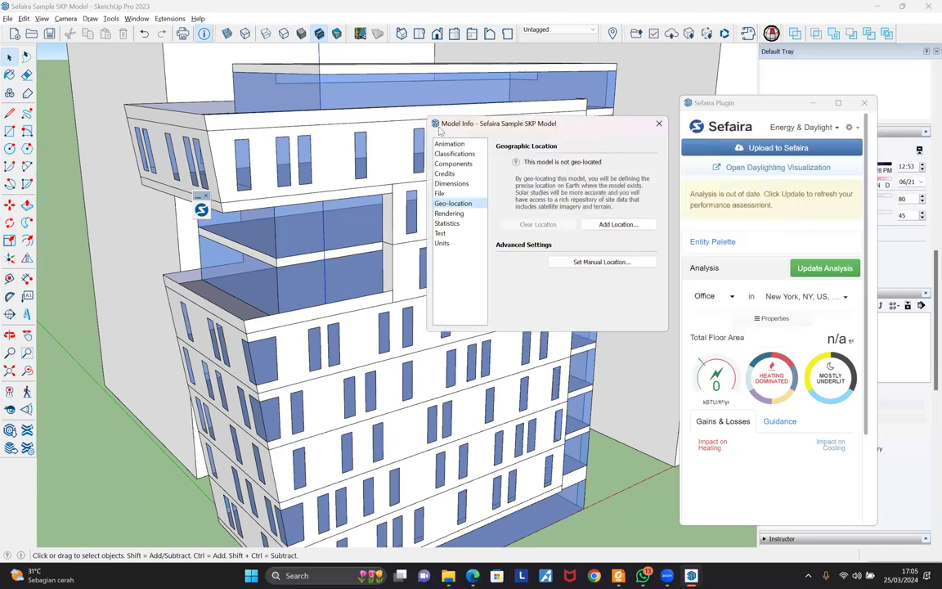
{"action": "left_click_drag", "start_coordinate": [440, 128], "coordinate": [322, 128]}
{"action": "left_click", "coordinate": [538, 125]}
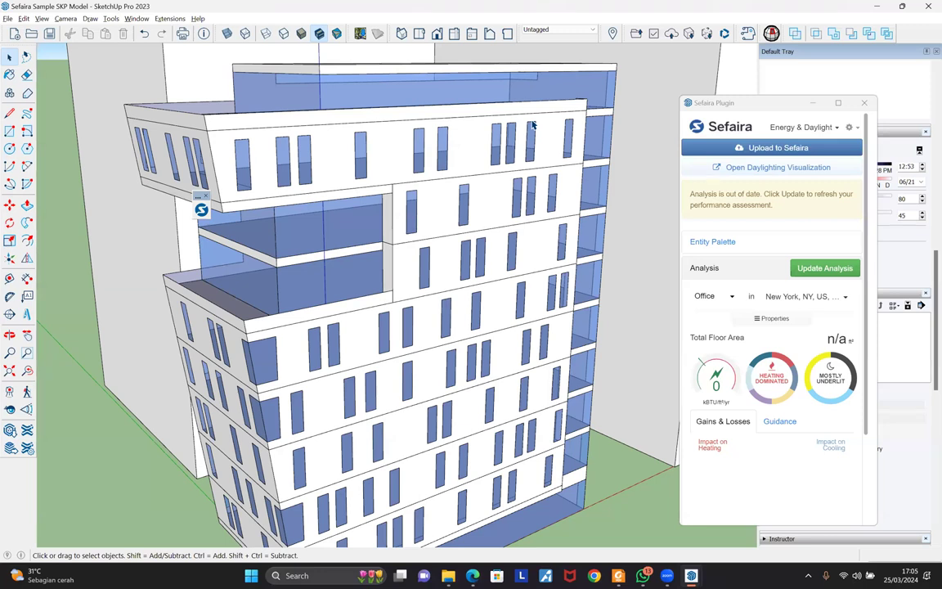
Set the Sefaira project location to Yogyakarta
{"action": "left_click", "coordinate": [796, 298]}
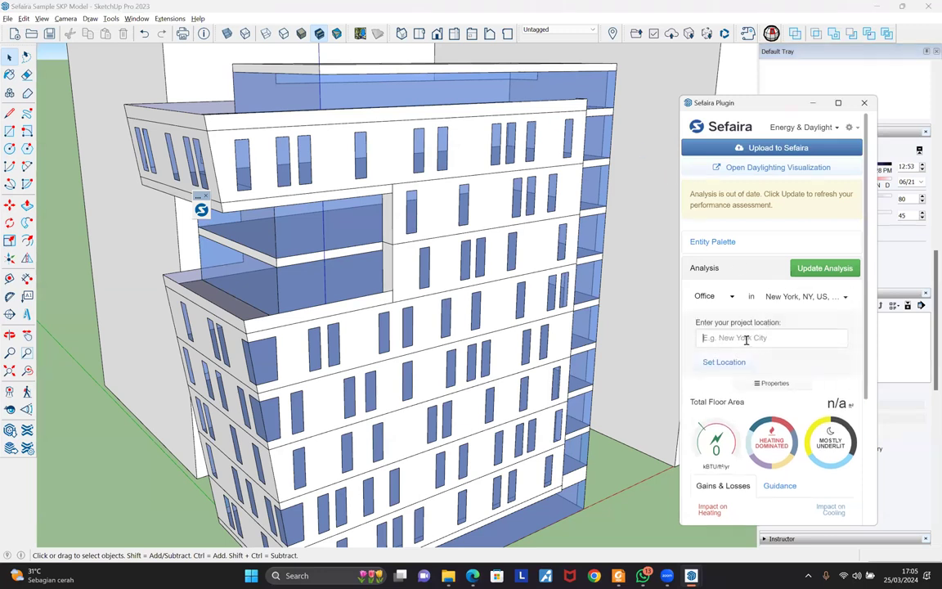
{"action": "type", "text": "yogyak"}
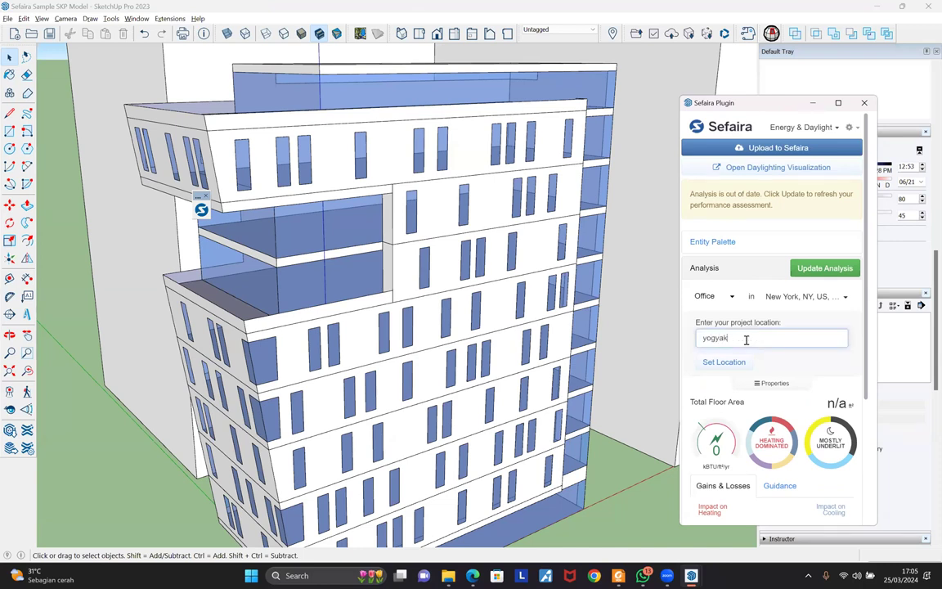
{"action": "type", "text": "arta"}
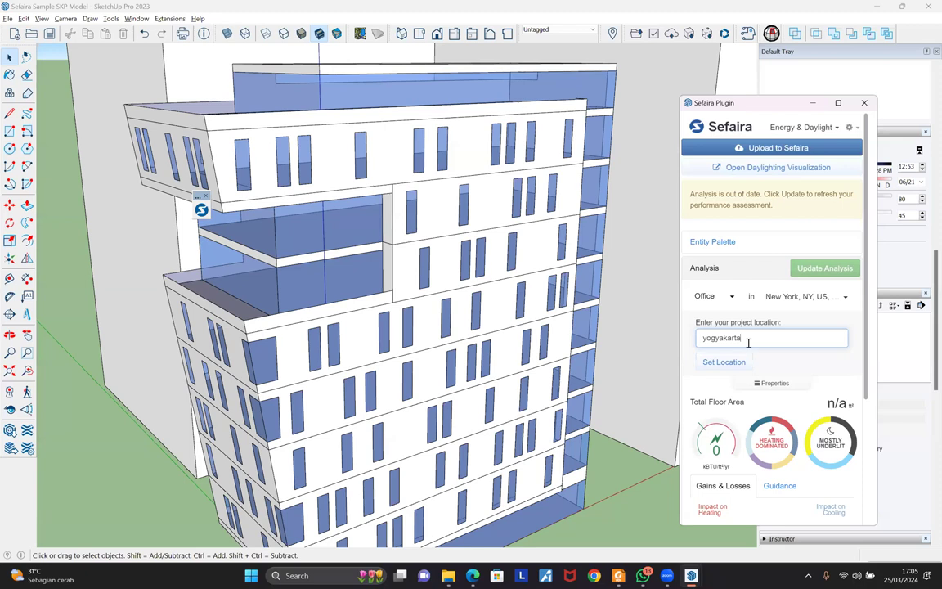
{"action": "key", "text": "Return"}
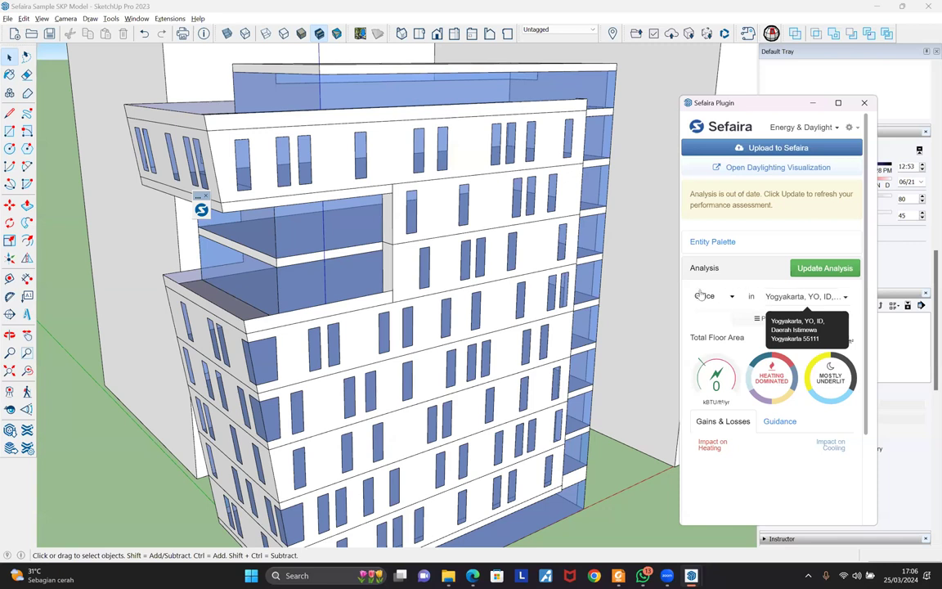
Examine the sample office building with its neighbouring blocks, and review the model's geo-location settings
{"action": "scroll", "coordinate": [542, 273], "scroll_direction": "down", "scroll_amount": 5}
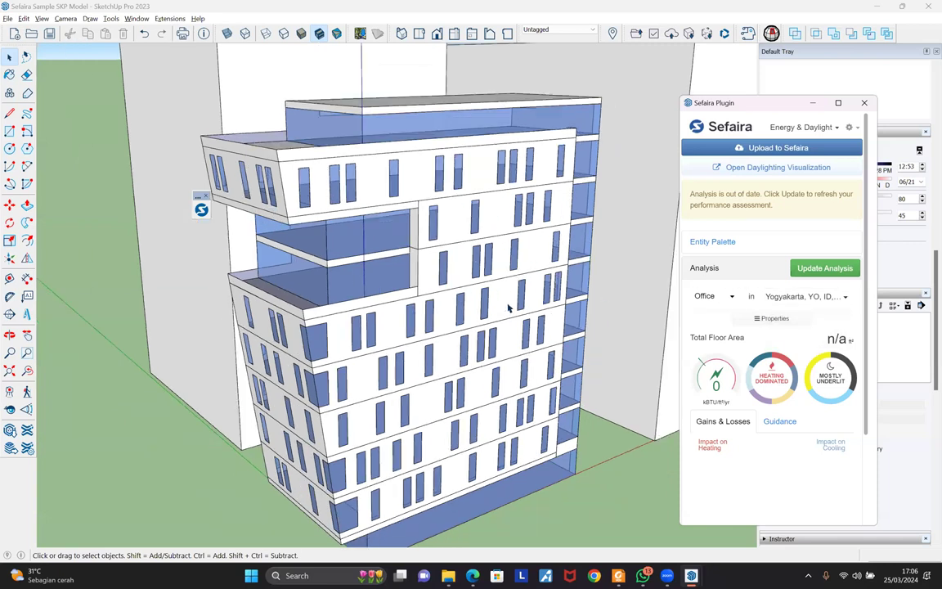
{"action": "scroll", "coordinate": [426, 234], "scroll_direction": "up", "scroll_amount": 5}
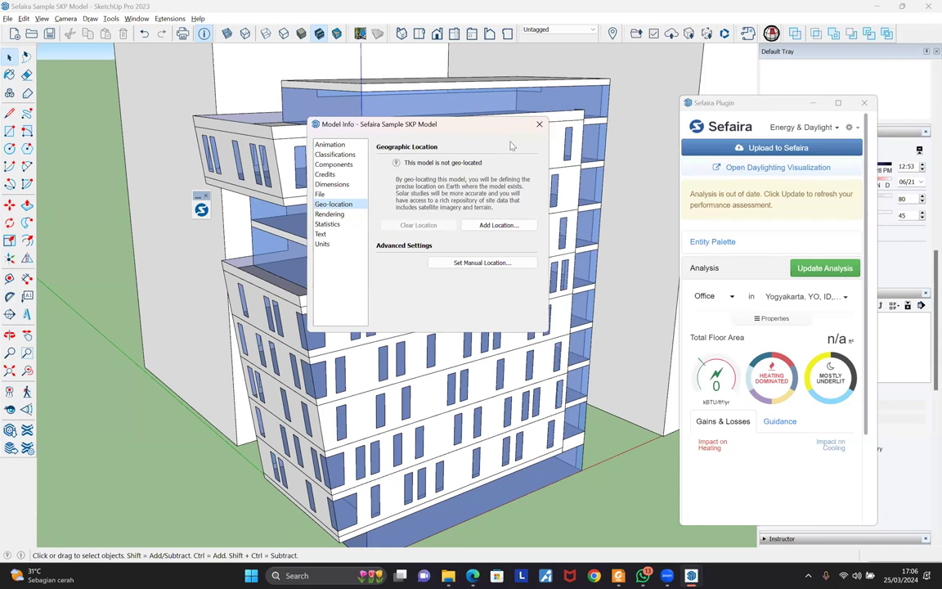
{"action": "key", "text": "Escape"}
{"action": "middle_click_drag", "start_coordinate": [452, 278], "coordinate": [496, 357]}
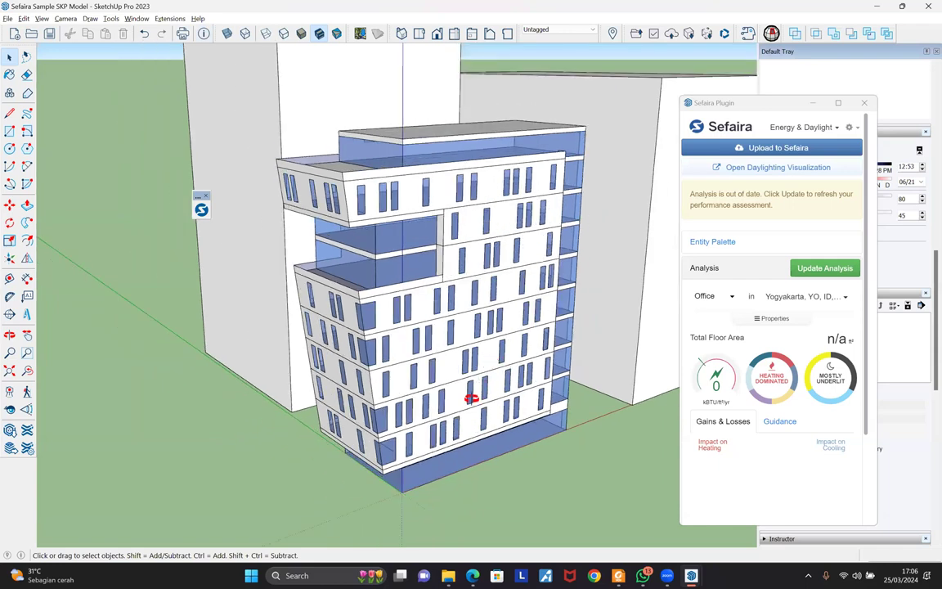
{"action": "middle_click_drag", "start_coordinate": [442, 377], "coordinate": [425, 261]}
{"action": "scroll", "coordinate": [424, 261], "scroll_direction": "down", "scroll_amount": 5}
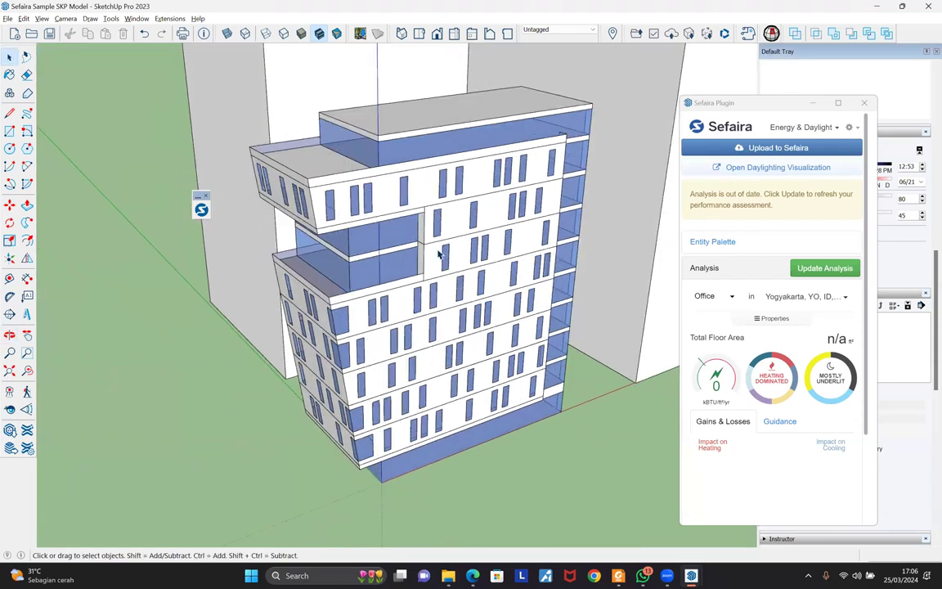
{"action": "scroll", "coordinate": [466, 317], "scroll_direction": "down", "scroll_amount": 5}
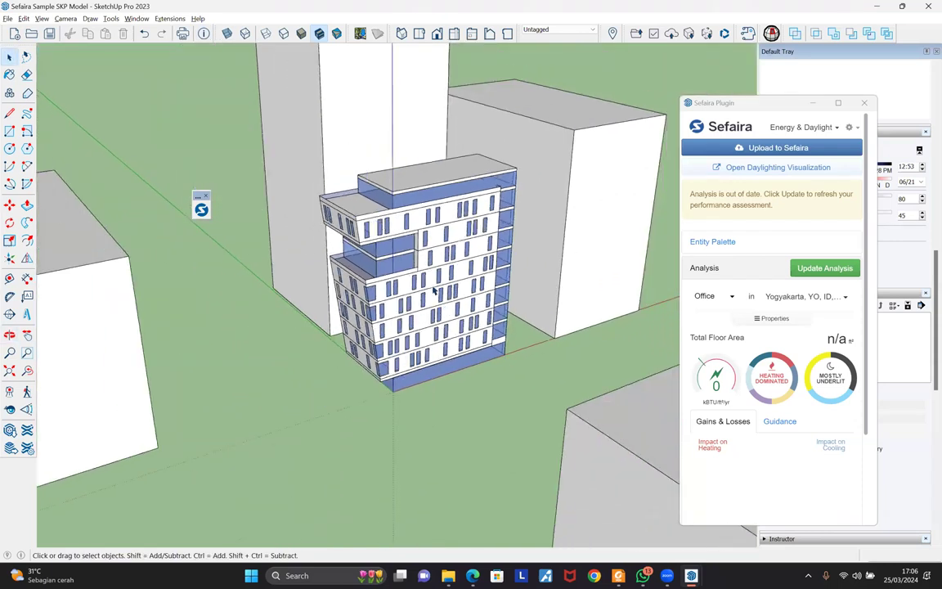
{"action": "middle_click_drag", "start_coordinate": [433, 279], "coordinate": [417, 269]}
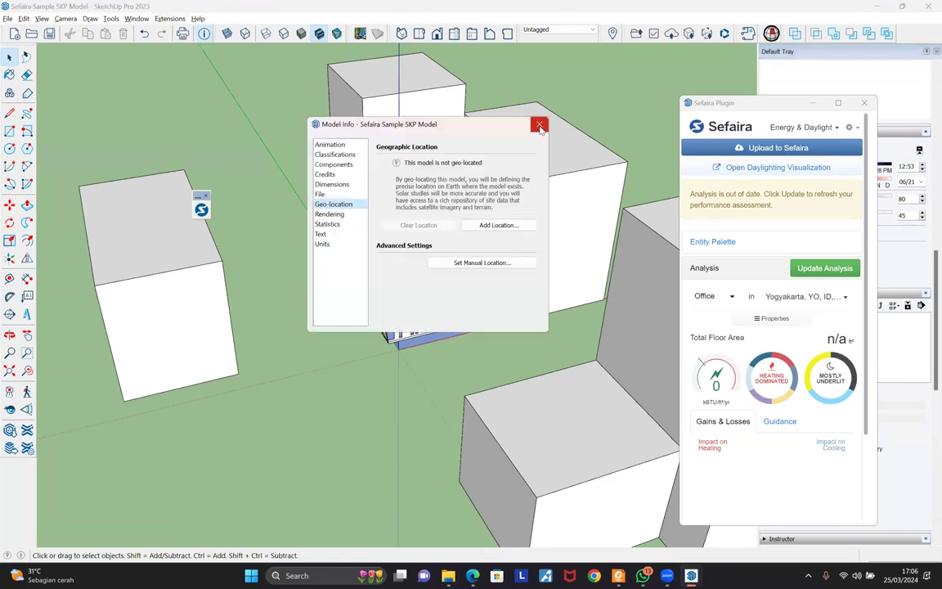
{"action": "left_click", "coordinate": [539, 125]}
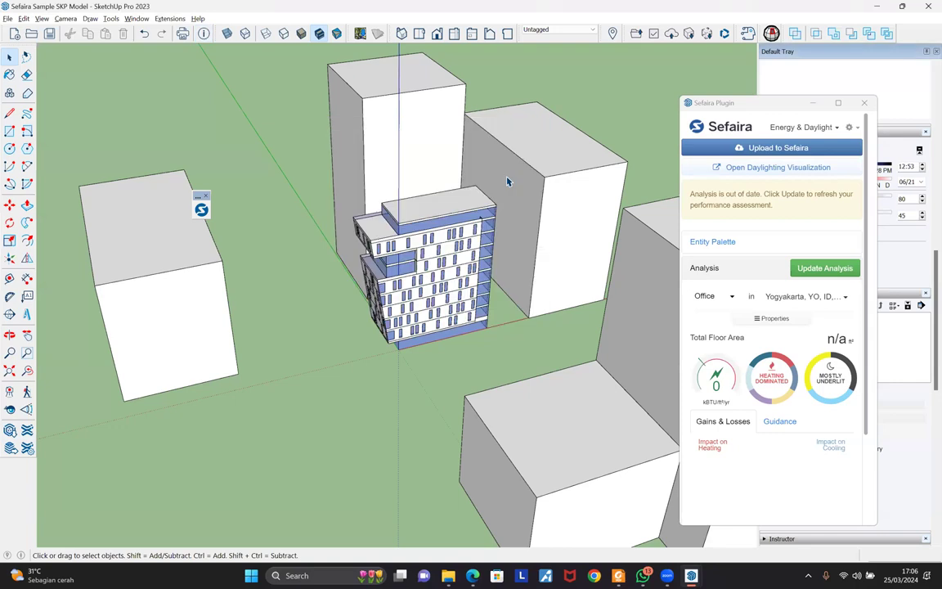
Rotate the whole sample model, including the surrounding blocks, by 90 degrees around the vertical axis
{"action": "middle_click_drag", "start_coordinate": [353, 241], "coordinate": [262, 134]}
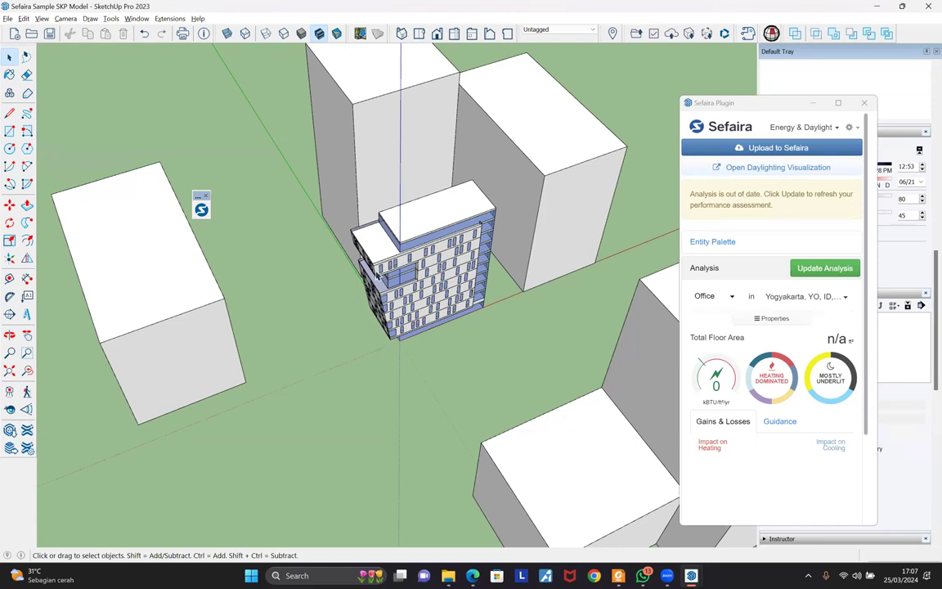
{"action": "key", "text": "shift+z"}
{"action": "key", "text": "q"}
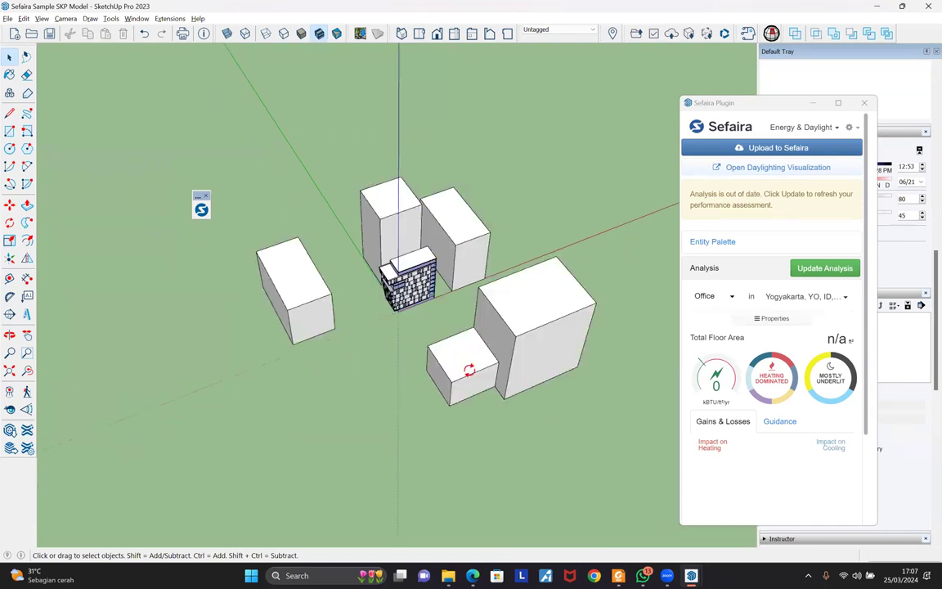
{"action": "key", "text": "ctrl+a"}
{"action": "left_click", "coordinate": [433, 312]}
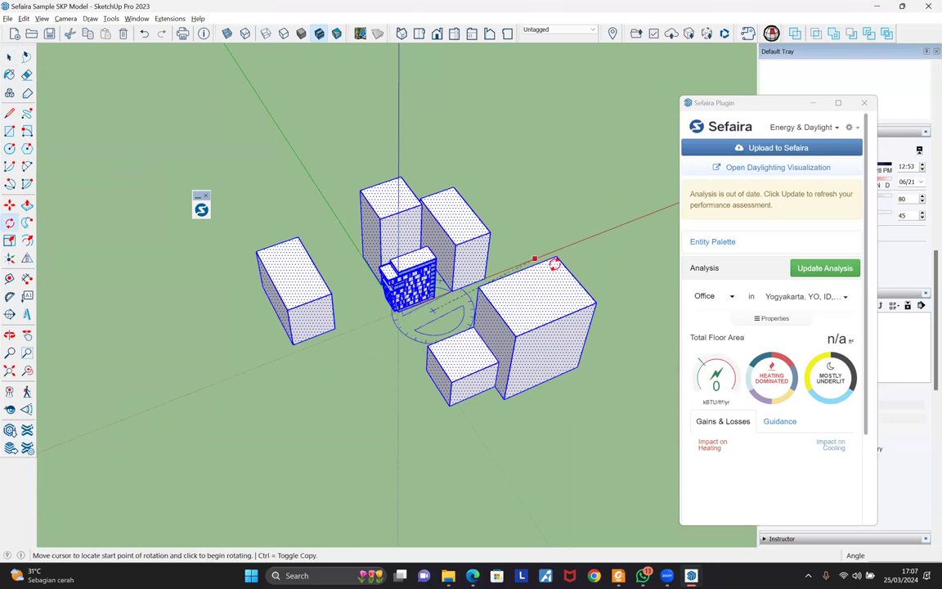
{"action": "left_click", "coordinate": [440, 186]}
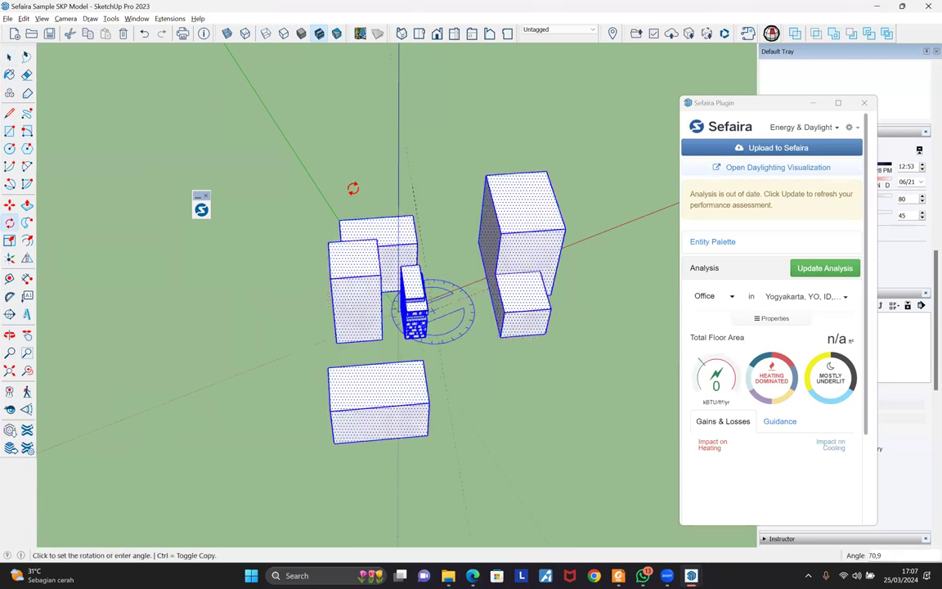
{"action": "left_click", "coordinate": [488, 382]}
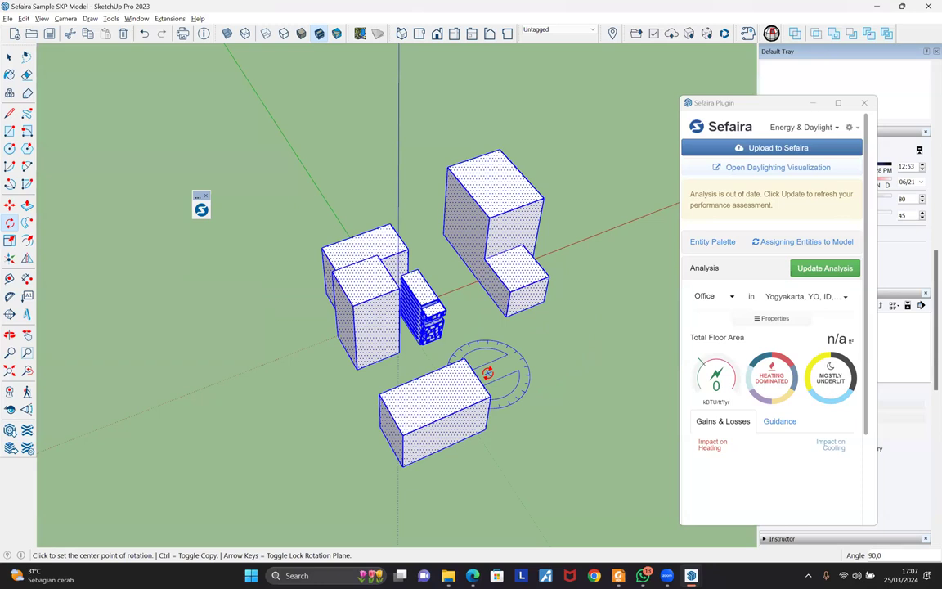
Undo the rotation of the sample model and clear the selection
{"action": "key", "text": "ctrl+z"}
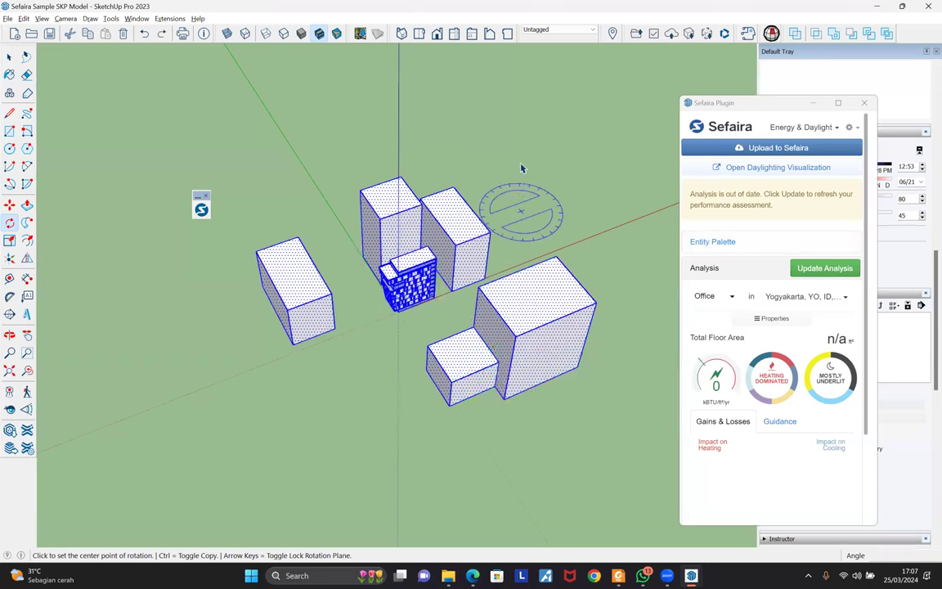
{"action": "key", "text": "space"}
{"action": "left_click", "coordinate": [499, 212]}
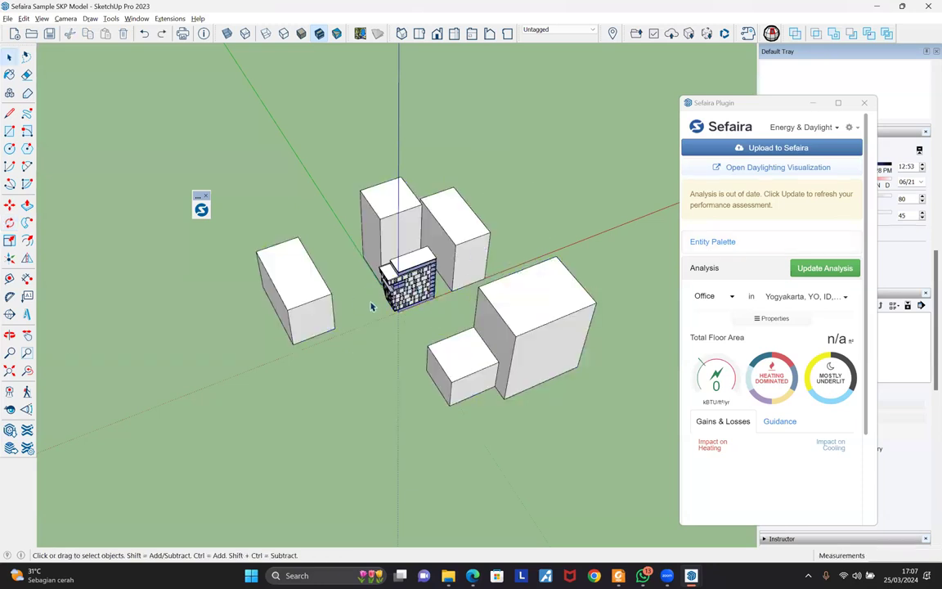
Examine how the plain surrounding blocks stand around the detailed office building in the sample model
{"action": "scroll", "coordinate": [375, 314], "scroll_direction": "up", "scroll_amount": 5}
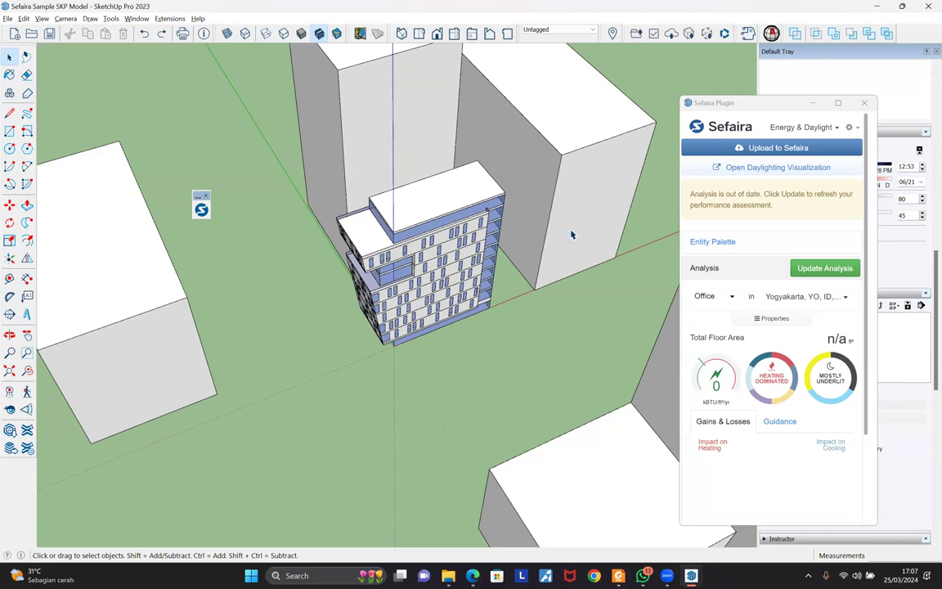
{"action": "left_click", "coordinate": [353, 129]}
{"action": "left_click", "coordinate": [153, 304]}
{"action": "left_click", "coordinate": [136, 325]}
{"action": "left_click", "coordinate": [525, 214]}
{"action": "middle_click_drag", "start_coordinate": [524, 214], "coordinate": [478, 343]}
{"action": "middle_click_drag", "start_coordinate": [441, 307], "coordinate": [568, 422]}
{"action": "middle_click_drag", "start_coordinate": [298, 182], "coordinate": [526, 206]}
{"action": "scroll", "coordinate": [590, 193], "scroll_direction": "down", "scroll_amount": 4}
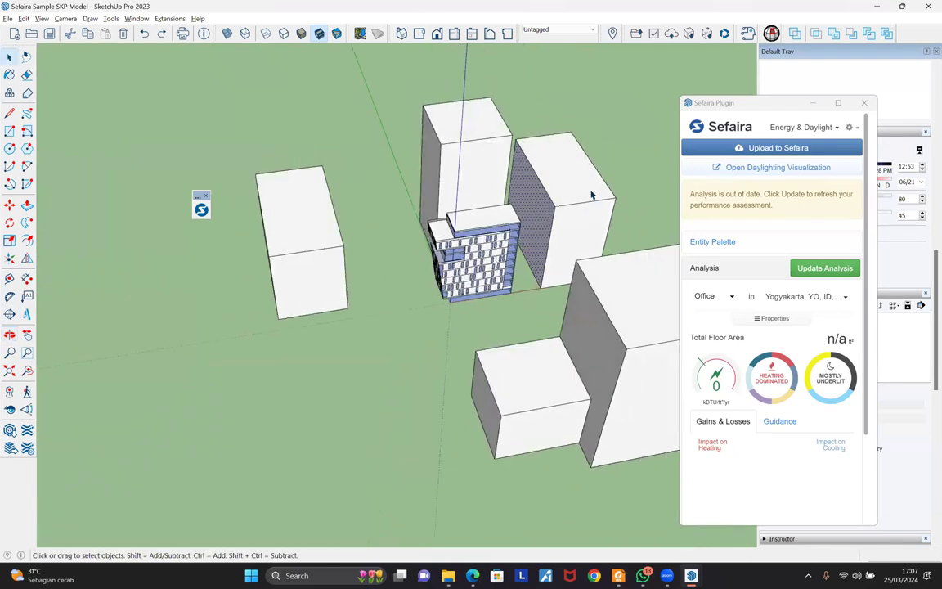
{"action": "scroll", "coordinate": [592, 194], "scroll_direction": "up", "scroll_amount": 2}
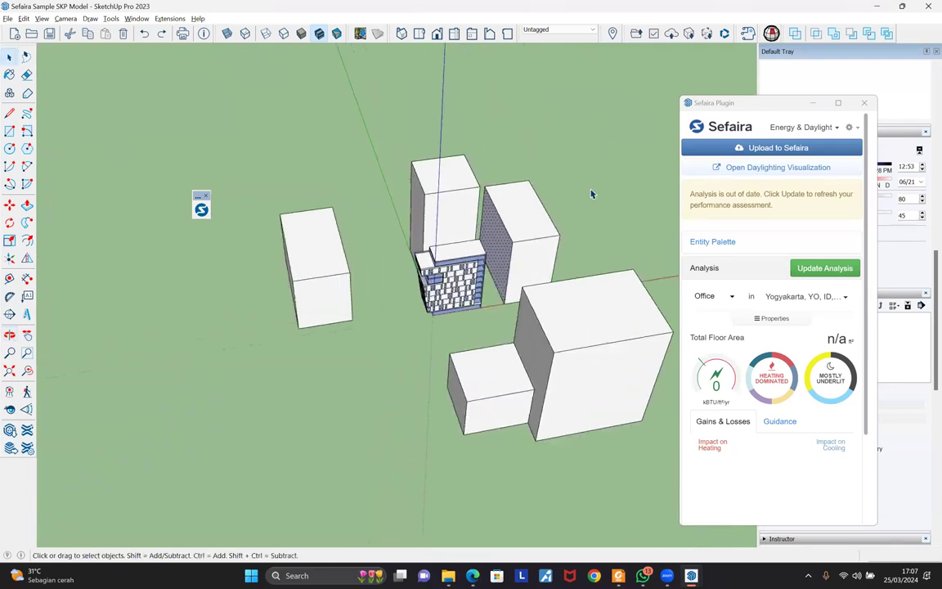
{"action": "scroll", "coordinate": [592, 194], "scroll_direction": "up", "scroll_amount": 4}
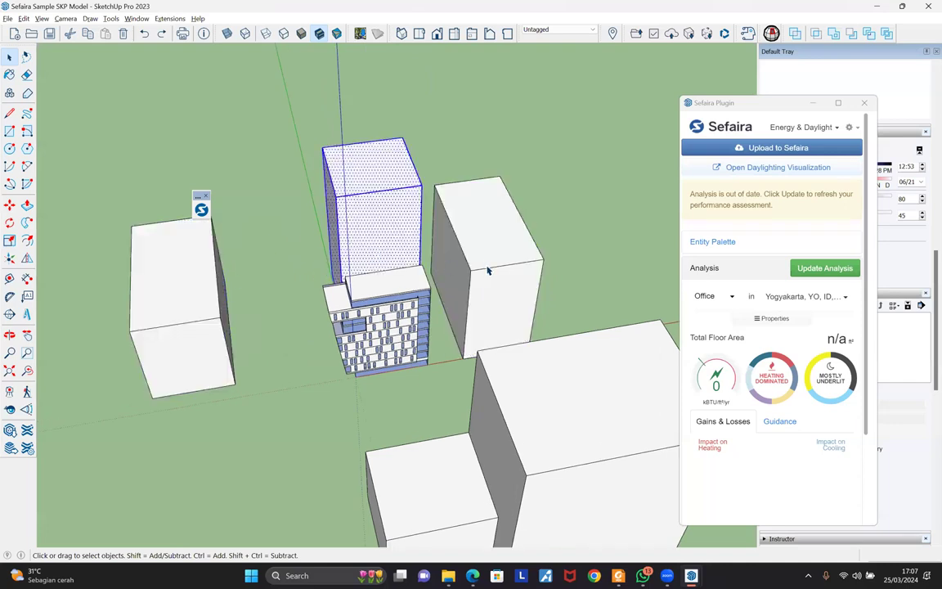
Examine the office building and its surrounding context blocks from above and at eye level
{"action": "left_click", "coordinate": [478, 353]}
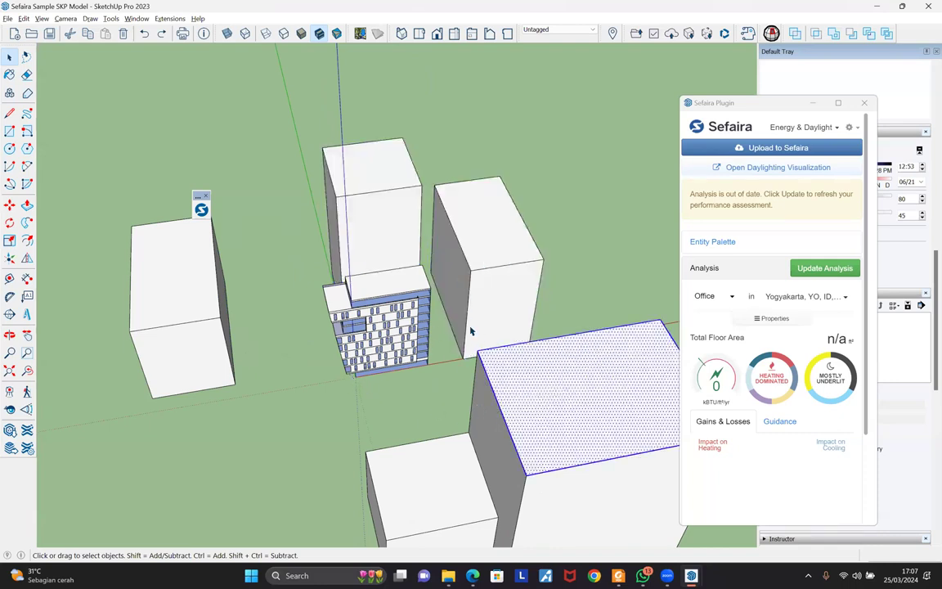
{"action": "scroll", "coordinate": [457, 299], "scroll_direction": "up", "scroll_amount": 2}
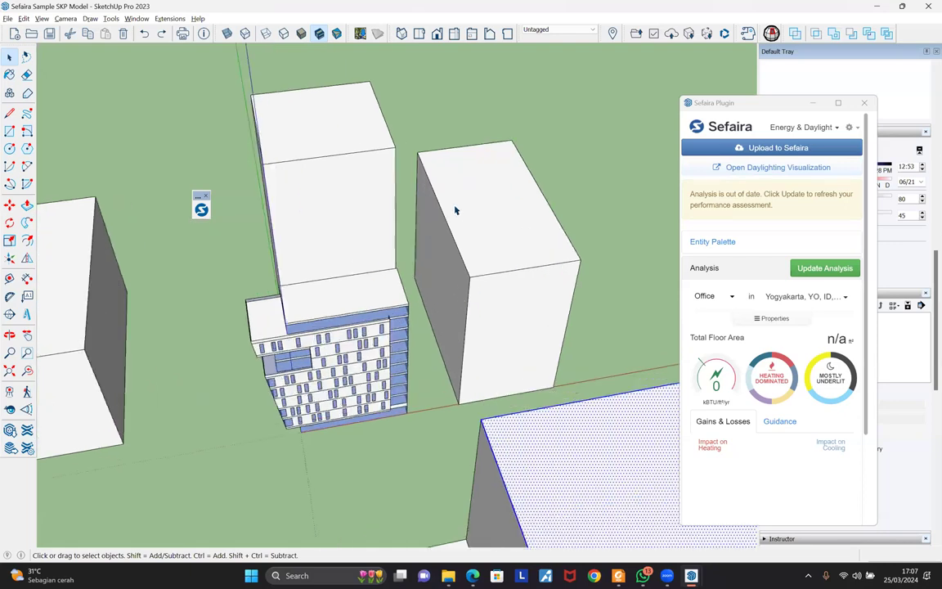
{"action": "scroll", "coordinate": [453, 310], "scroll_direction": "up", "scroll_amount": 2}
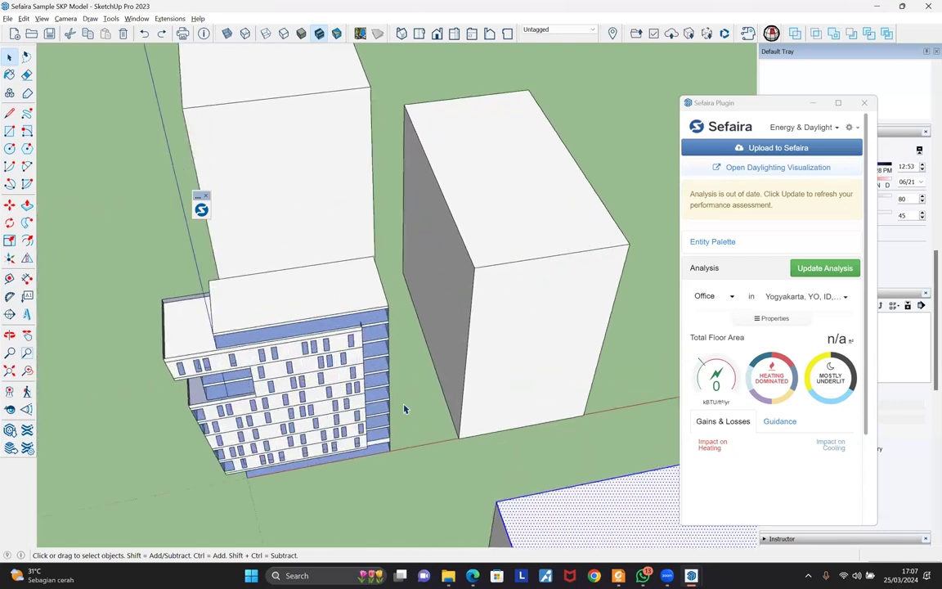
{"action": "scroll", "coordinate": [431, 311], "scroll_direction": "up", "scroll_amount": 2}
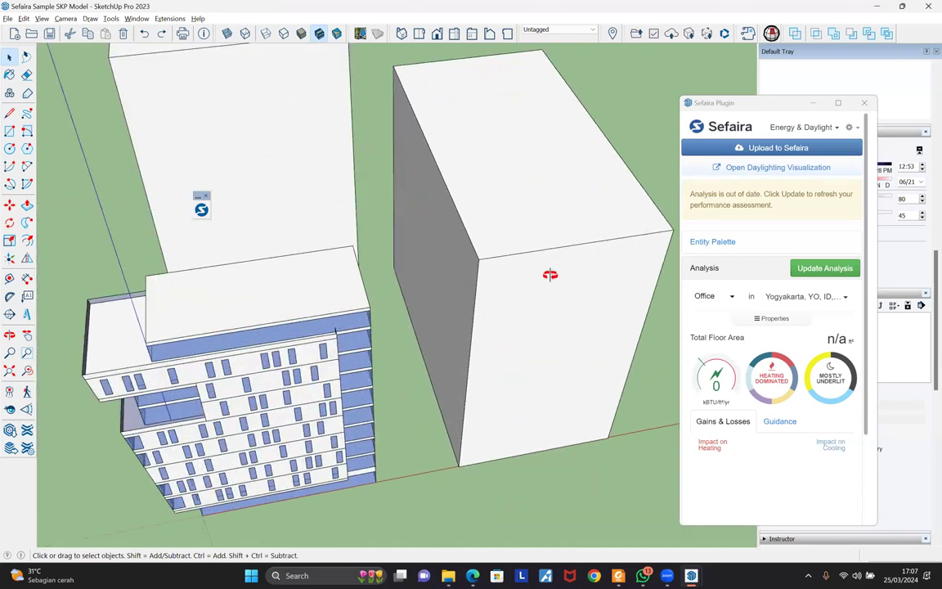
{"action": "mouse_move", "coordinate": [530, 197]}
{"action": "middle_mouse_down"}
{"action": "mouse_move", "coordinate": [336, 70]}
{"action": "mouse_move", "coordinate": [343, 178]}
{"action": "mouse_move", "coordinate": [315, 214]}
{"action": "mouse_move", "coordinate": [487, 163]}
{"action": "mouse_move", "coordinate": [391, 264]}
{"action": "middle_mouse_up"}
{"action": "scroll", "coordinate": [391, 265], "scroll_direction": "down", "scroll_amount": 3}
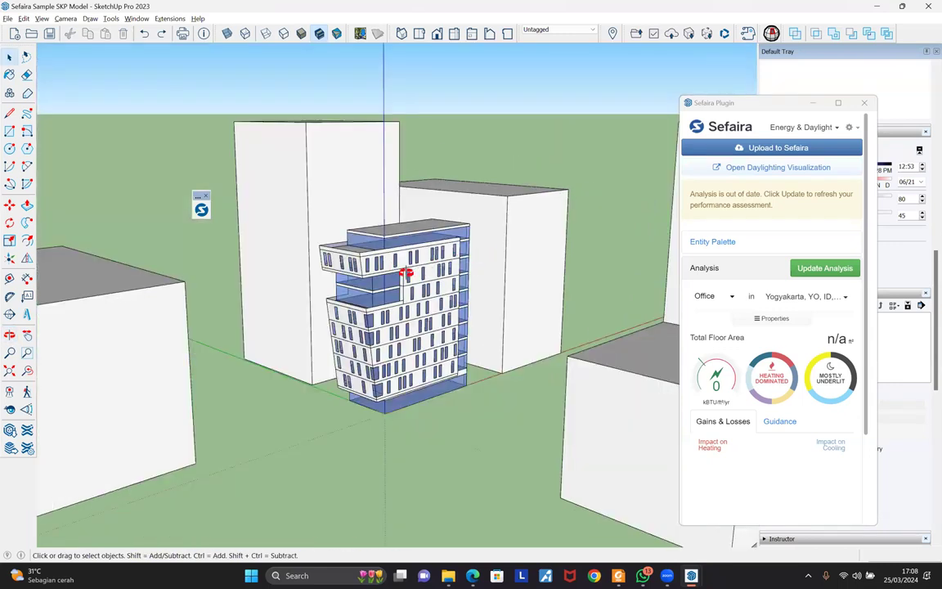
{"action": "scroll", "coordinate": [490, 246], "scroll_direction": "up", "scroll_amount": 3}
{"action": "scroll", "coordinate": [345, 216], "scroll_direction": "down", "scroll_amount": 2}
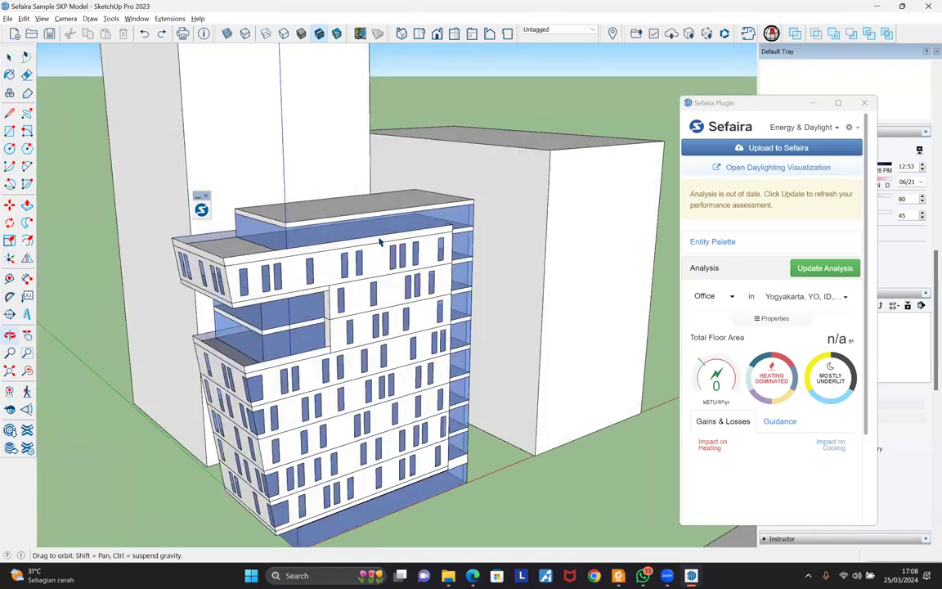
{"action": "scroll", "coordinate": [358, 148], "scroll_direction": "down", "scroll_amount": 2}
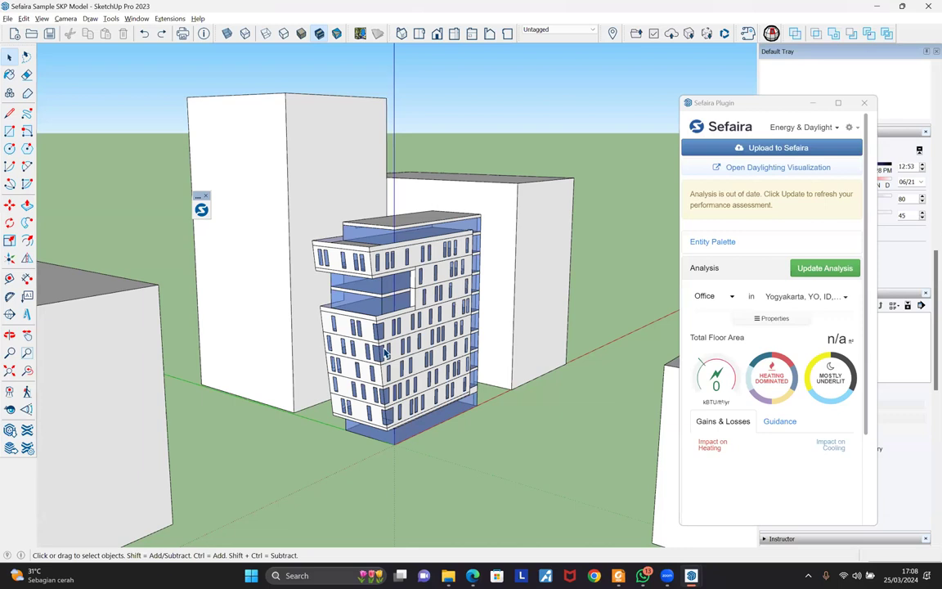
{"action": "scroll", "coordinate": [384, 350], "scroll_direction": "up", "scroll_amount": 2}
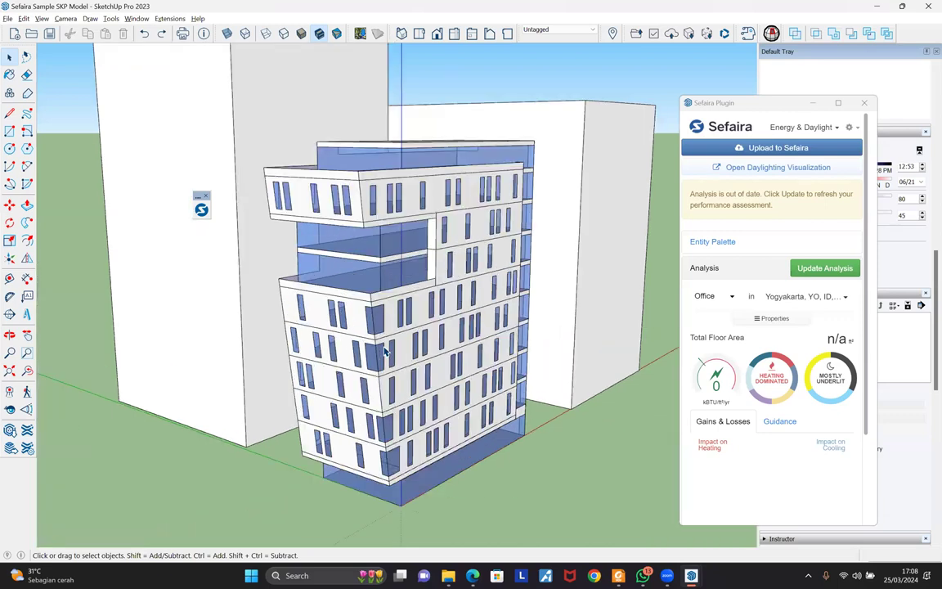
Review the building-use options available for the analysis, leaving the use as Office
{"action": "left_click", "coordinate": [717, 298]}
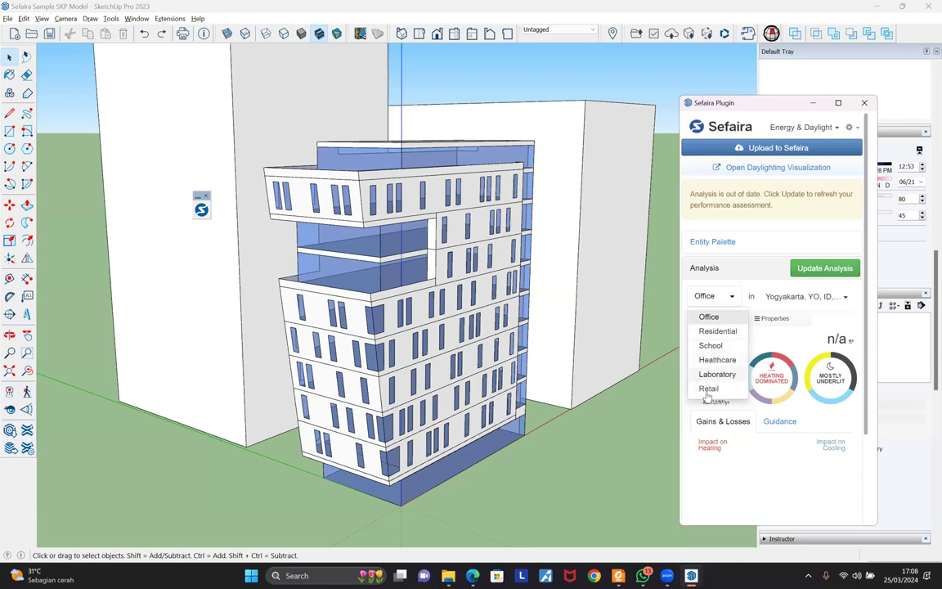
{"action": "scroll", "coordinate": [719, 347], "scroll_direction": "down", "scroll_amount": 2}
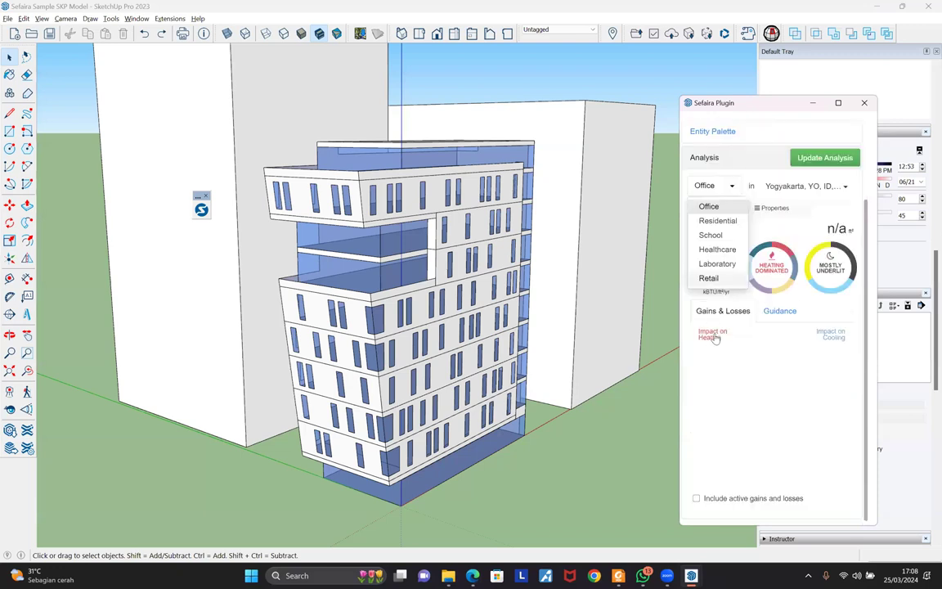
{"action": "scroll", "coordinate": [732, 339], "scroll_direction": "up", "scroll_amount": 1}
{"action": "scroll", "coordinate": [744, 331], "scroll_direction": "up", "scroll_amount": 1}
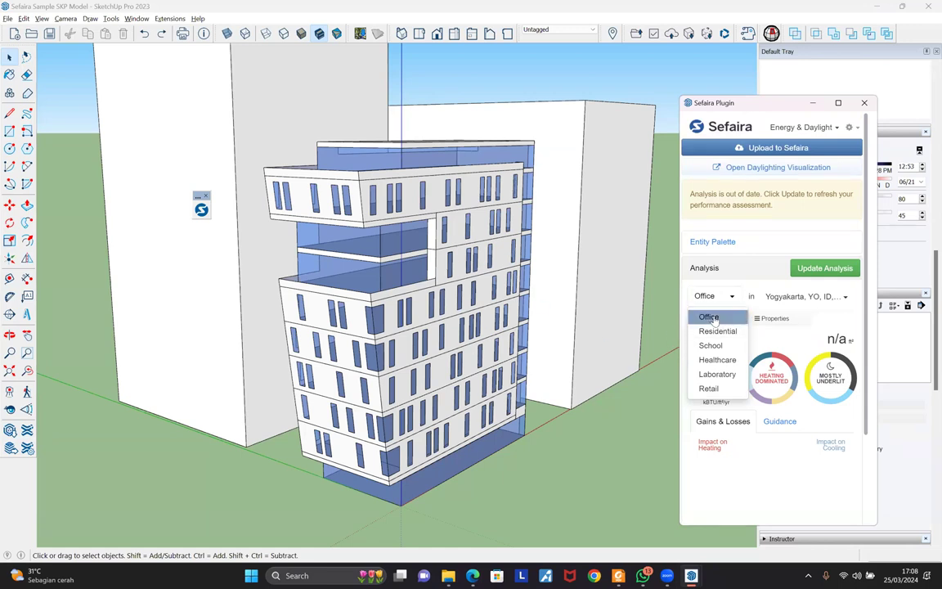
{"action": "left_click", "coordinate": [549, 390]}
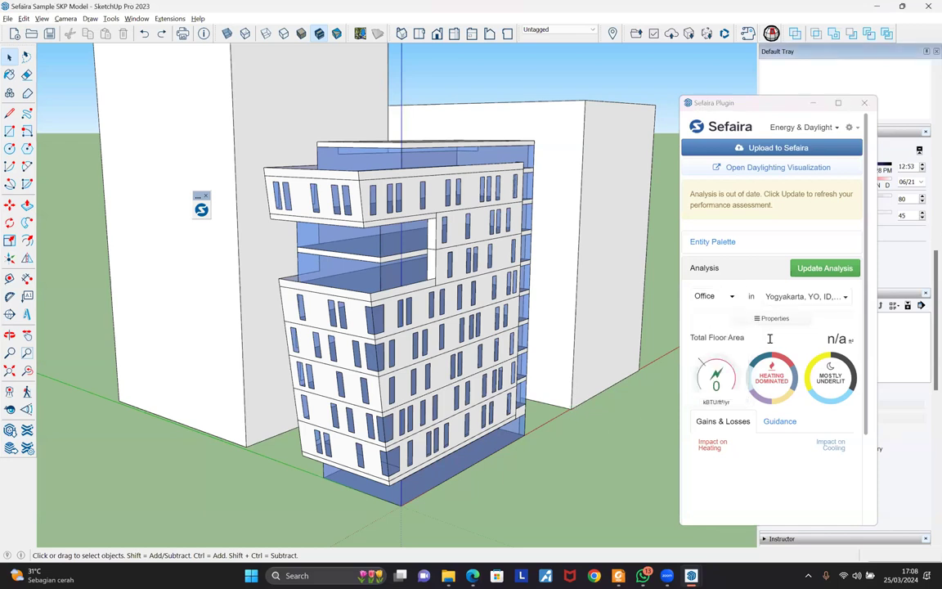
Set the analysis project location to Medan
{"action": "left_click", "coordinate": [774, 300]}
{"action": "left_click", "coordinate": [789, 340]}
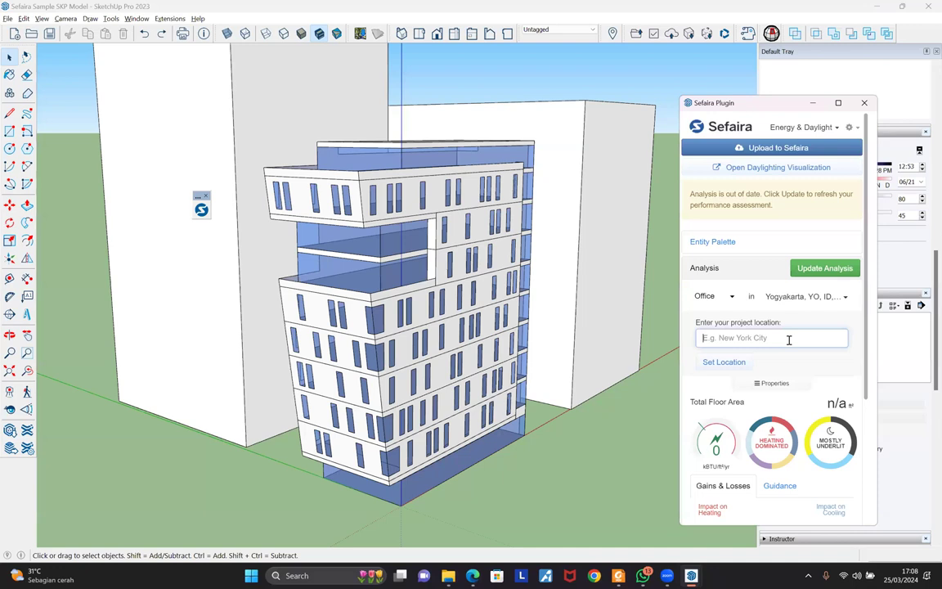
{"action": "type", "text": "b"}
{"action": "key", "text": "BackSpace"}
{"action": "key", "text": "BackSpace"}
{"action": "type", "text": "medan"}
{"action": "key", "text": "Return"}
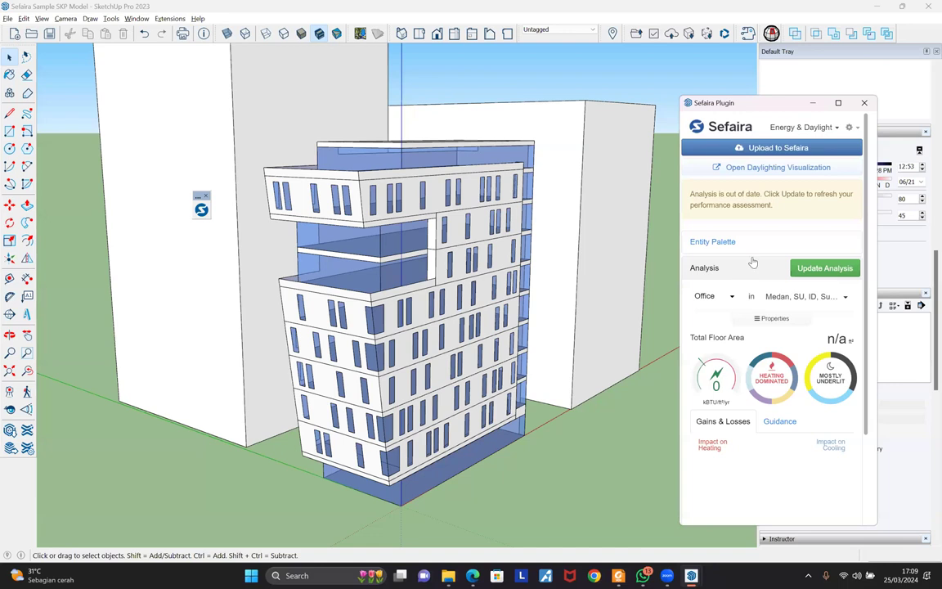
Review the building-use and location settings and briefly check the model properties of the office analysis
{"action": "scroll", "coordinate": [597, 370], "scroll_direction": "down", "scroll_amount": 3}
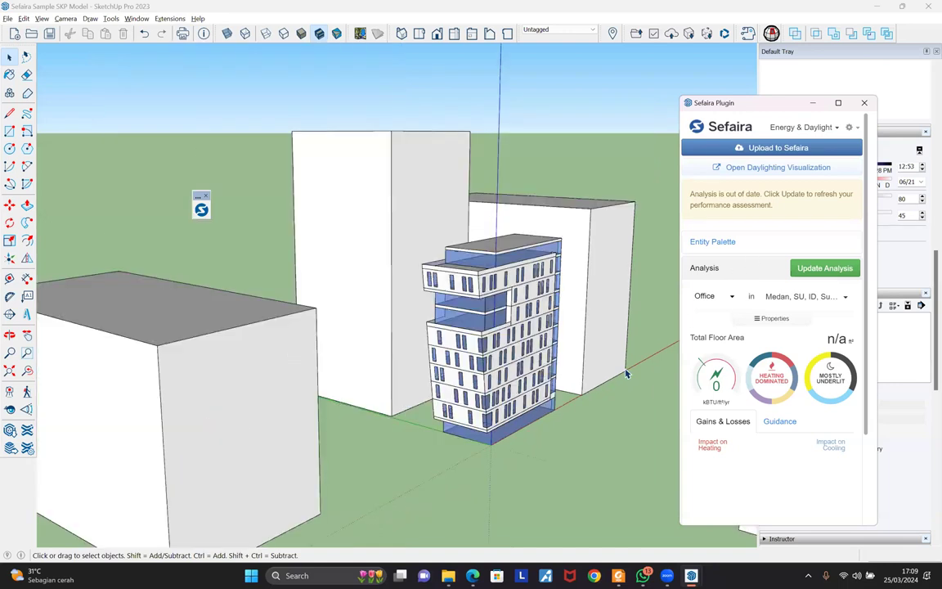
{"action": "scroll", "coordinate": [606, 327], "scroll_direction": "up", "scroll_amount": 5}
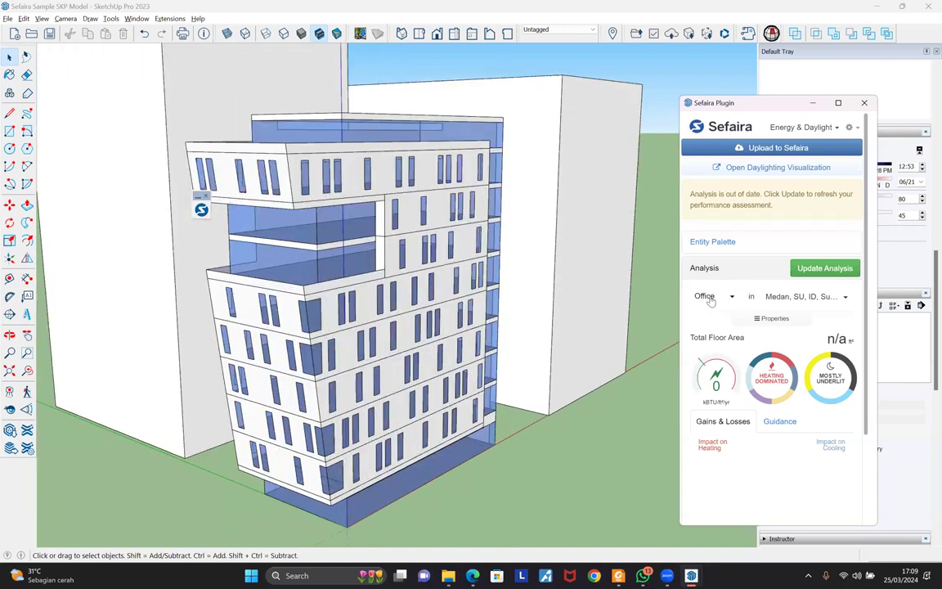
{"action": "left_click", "coordinate": [764, 319]}
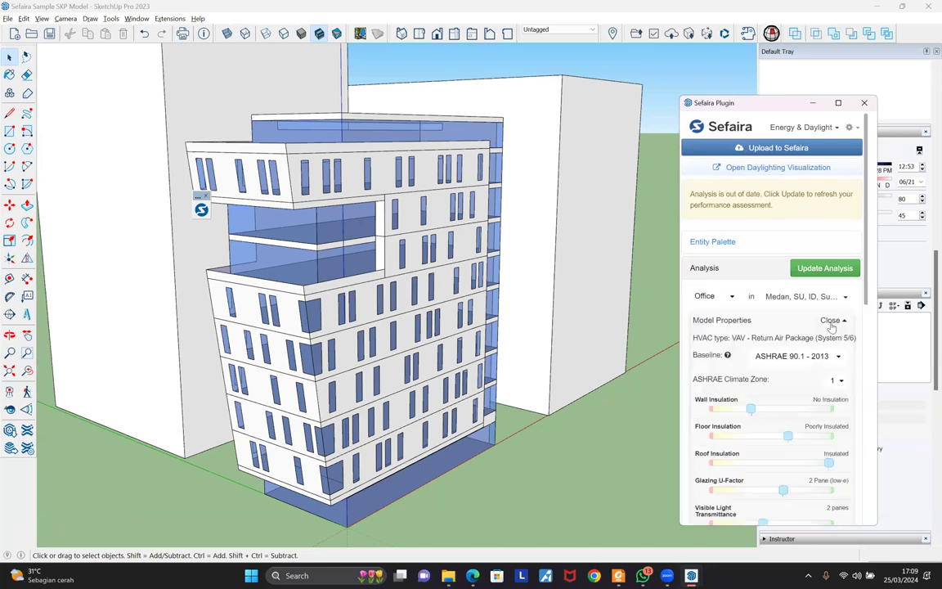
{"action": "left_click", "coordinate": [795, 322]}
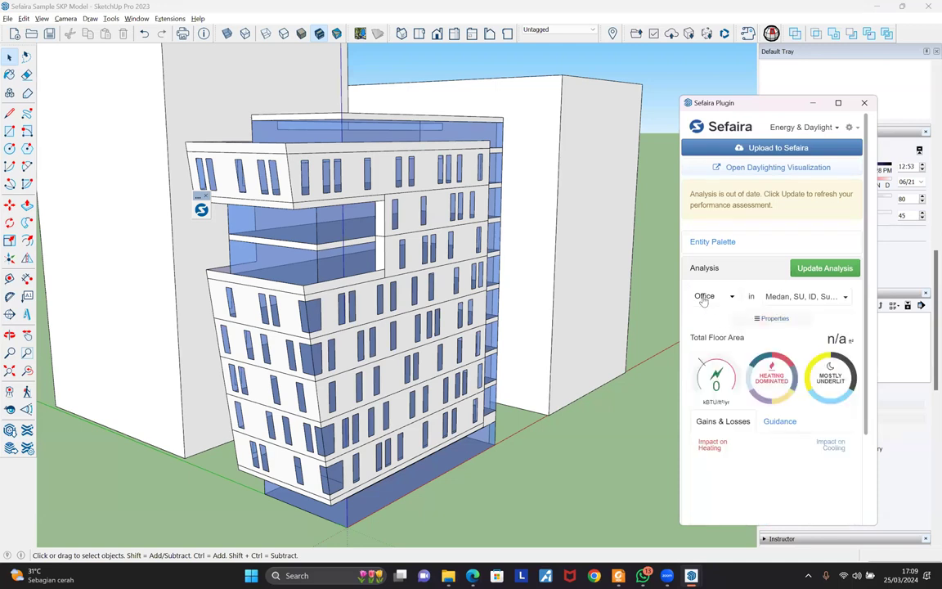
{"action": "left_click", "coordinate": [789, 301]}
{"action": "left_click", "coordinate": [775, 300]}
{"action": "left_click", "coordinate": [709, 298]}
{"action": "left_click", "coordinate": [709, 299]}
Examine the model properties, from the HVAC type and baseline through insulation and glazing to equipment and lighting
{"action": "left_click", "coordinate": [759, 320]}
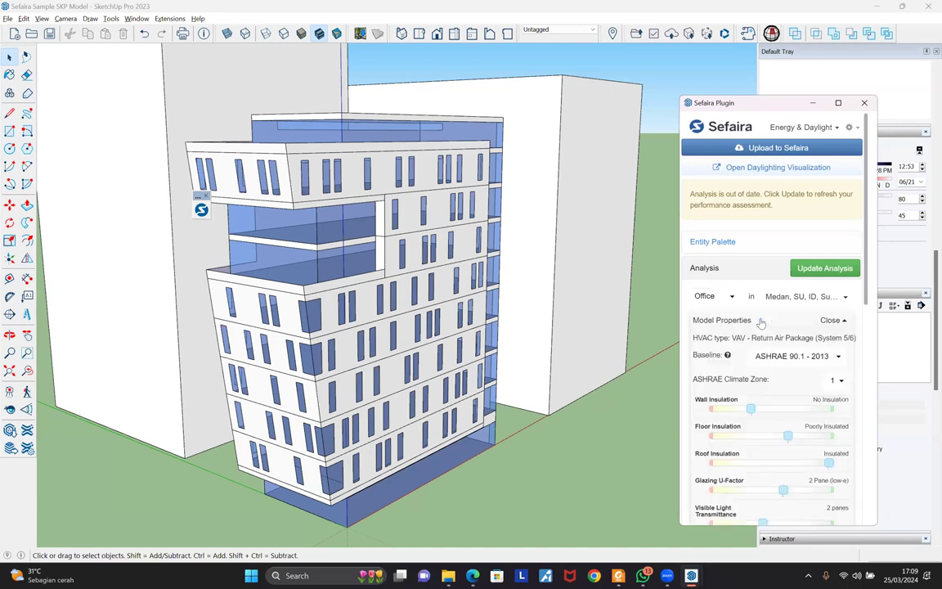
{"action": "left_click", "coordinate": [727, 355]}
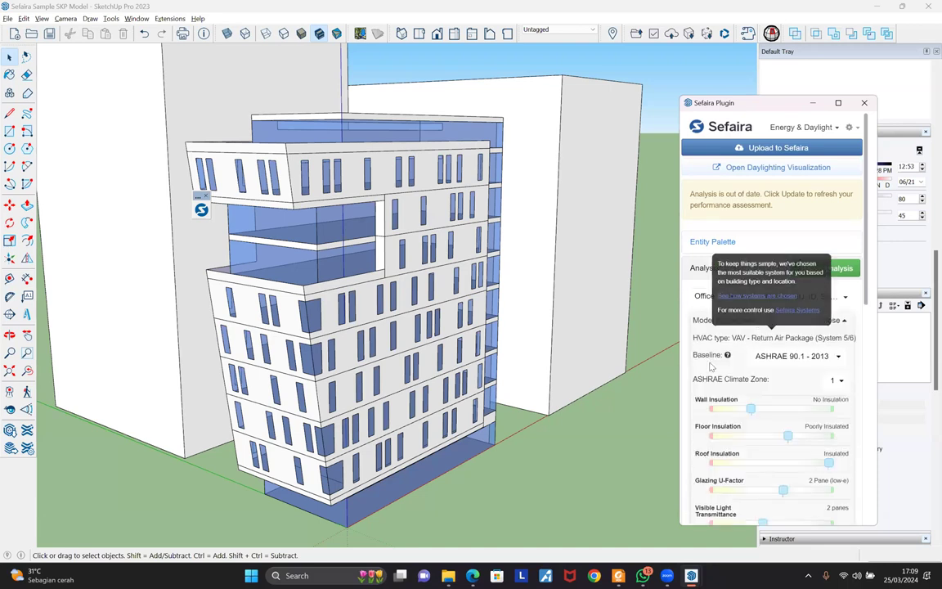
{"action": "scroll", "coordinate": [783, 328], "scroll_direction": "down", "scroll_amount": 4}
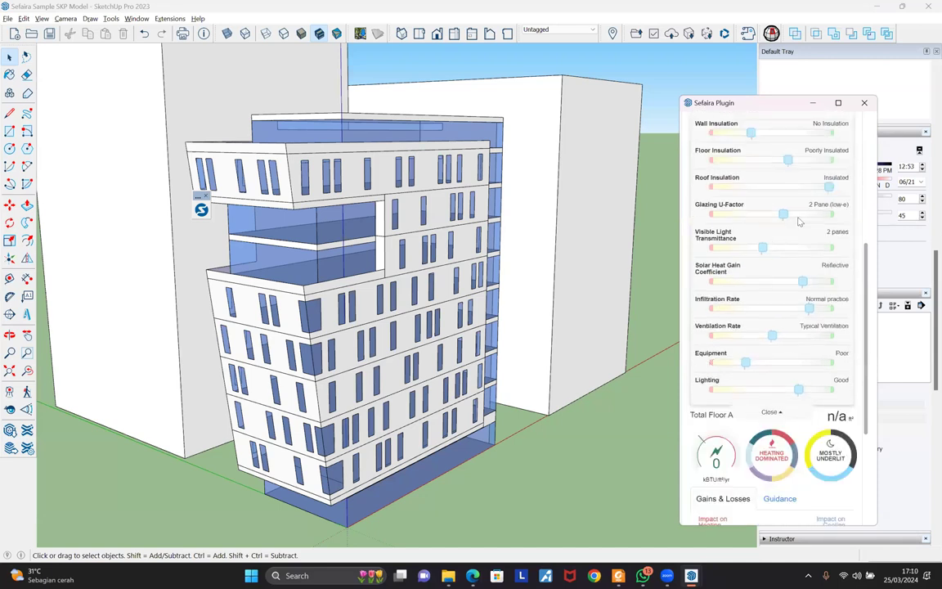
{"action": "scroll", "coordinate": [731, 306], "scroll_direction": "down", "scroll_amount": 2}
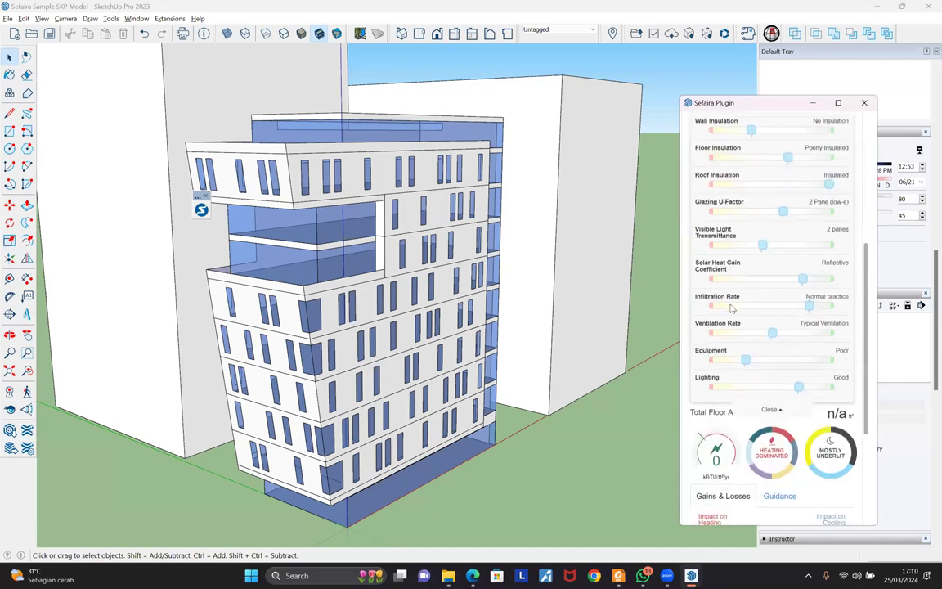
{"action": "scroll", "coordinate": [731, 306], "scroll_direction": "up", "scroll_amount": 7}
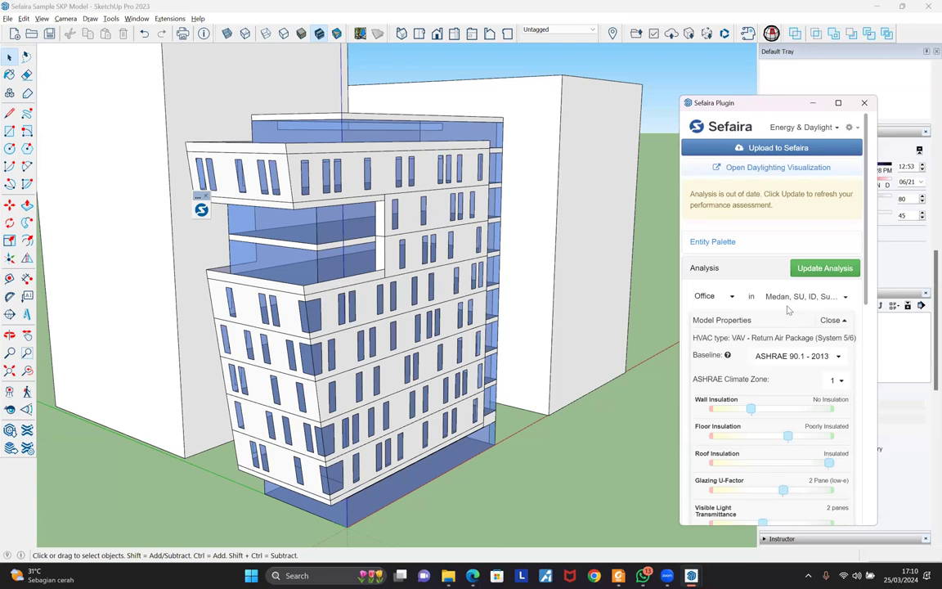
Lower the Wall Insulation level slightly in the model properties and check the remaining envelope and load settings
{"action": "scroll", "coordinate": [769, 304], "scroll_direction": "down", "scroll_amount": 3}
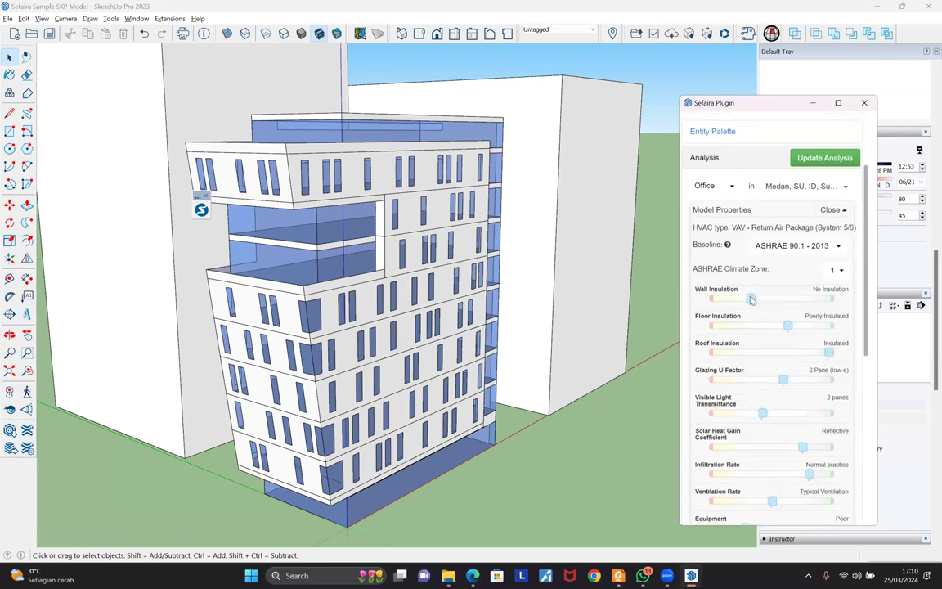
{"action": "left_click_drag", "start_coordinate": [751, 299], "coordinate": [749, 300]}
{"action": "scroll", "coordinate": [728, 400], "scroll_direction": "down", "scroll_amount": 3}
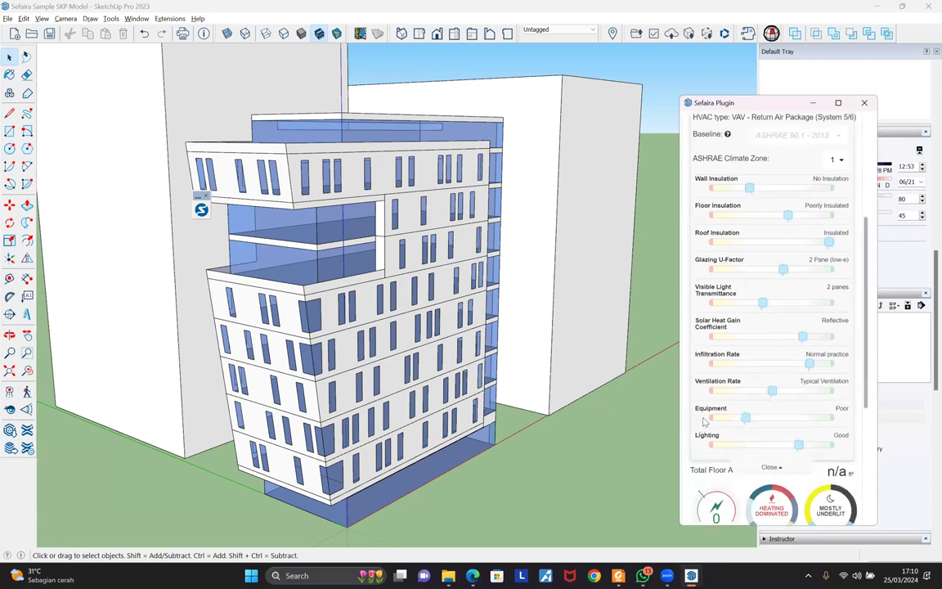
{"action": "scroll", "coordinate": [704, 421], "scroll_direction": "down", "scroll_amount": 2}
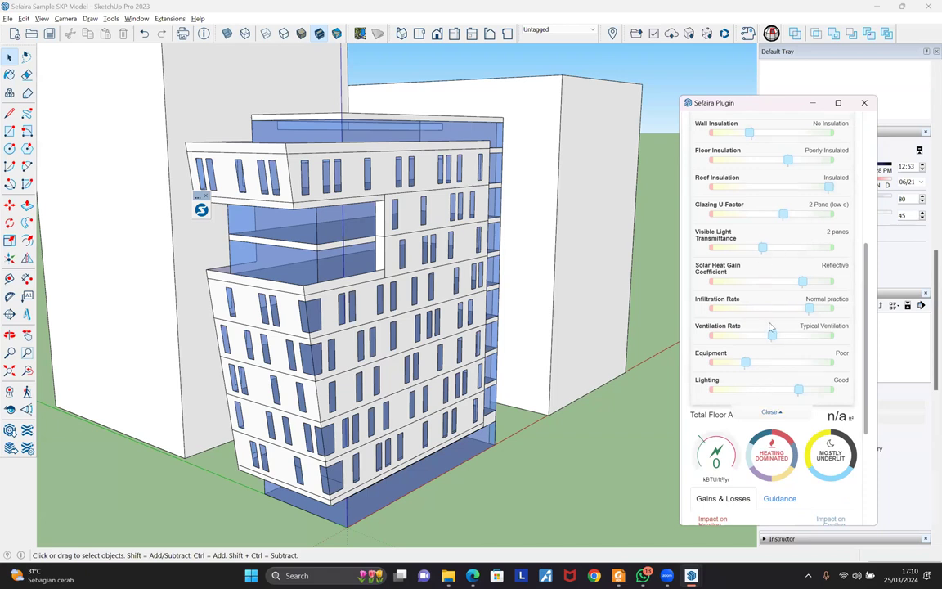
{"action": "scroll", "coordinate": [769, 327], "scroll_direction": "up", "scroll_amount": 4}
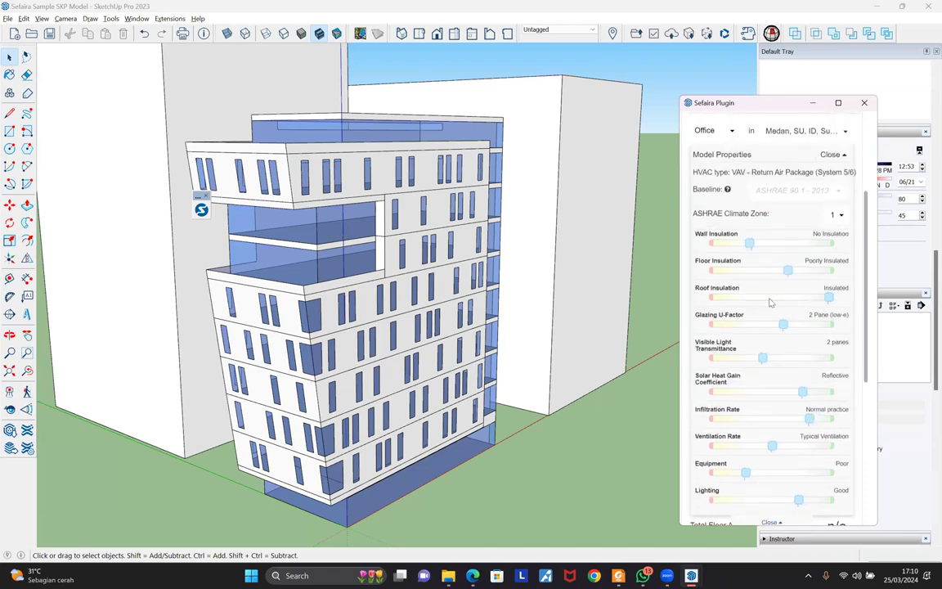
Review the saved and standard baselines offered for the model without choosing a different one
{"action": "left_click", "coordinate": [824, 190]}
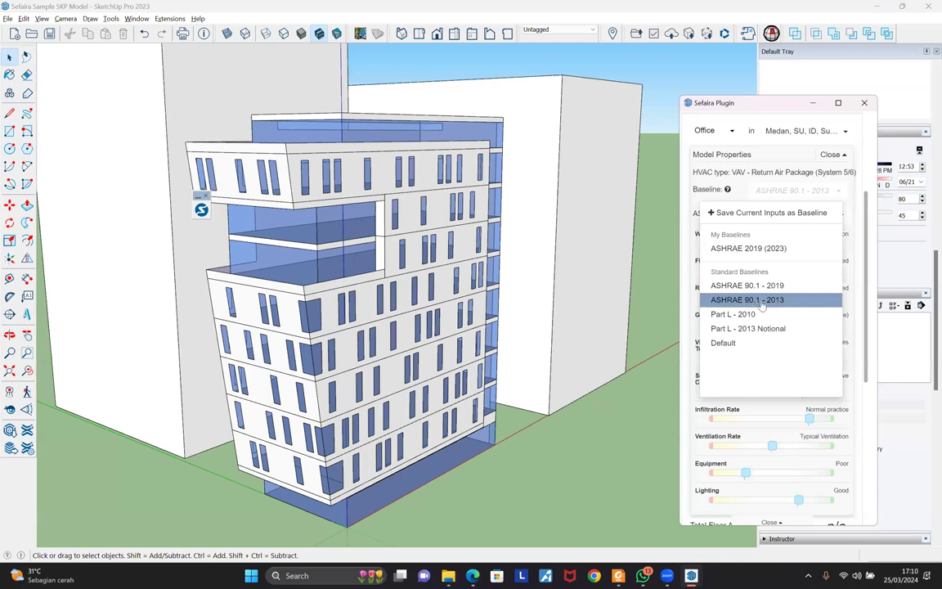
{"action": "left_click", "coordinate": [854, 193]}
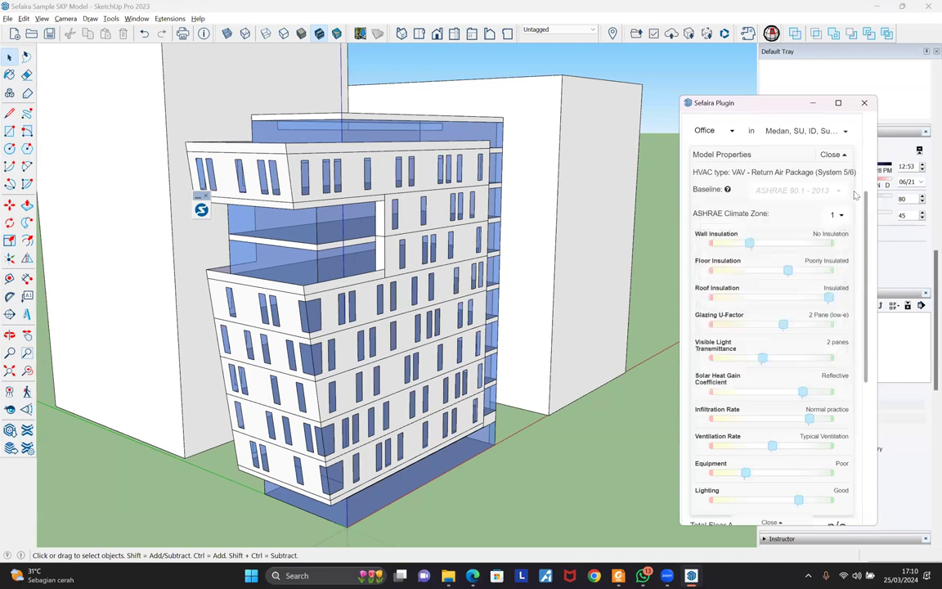
{"action": "left_click", "coordinate": [777, 191]}
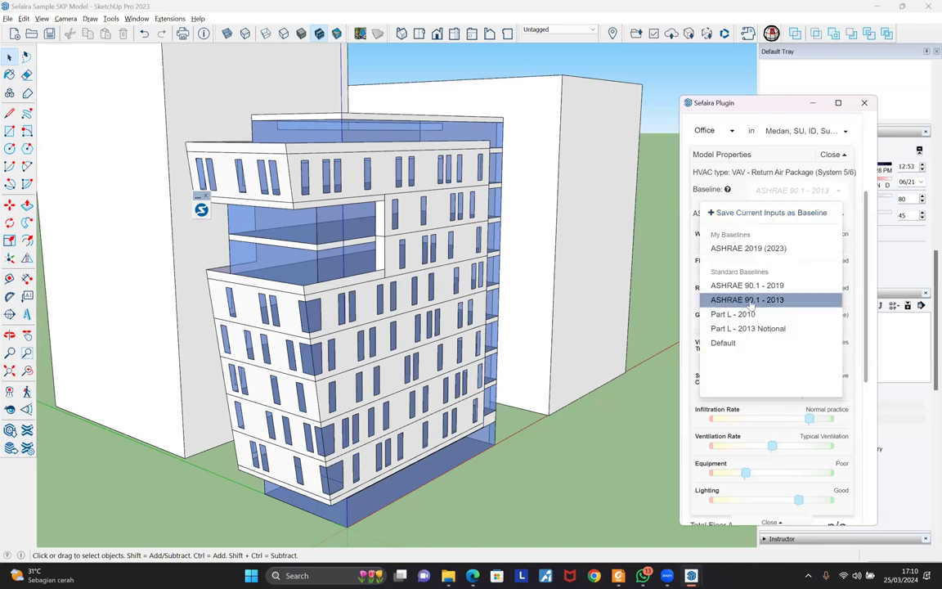
{"action": "left_click", "coordinate": [856, 186]}
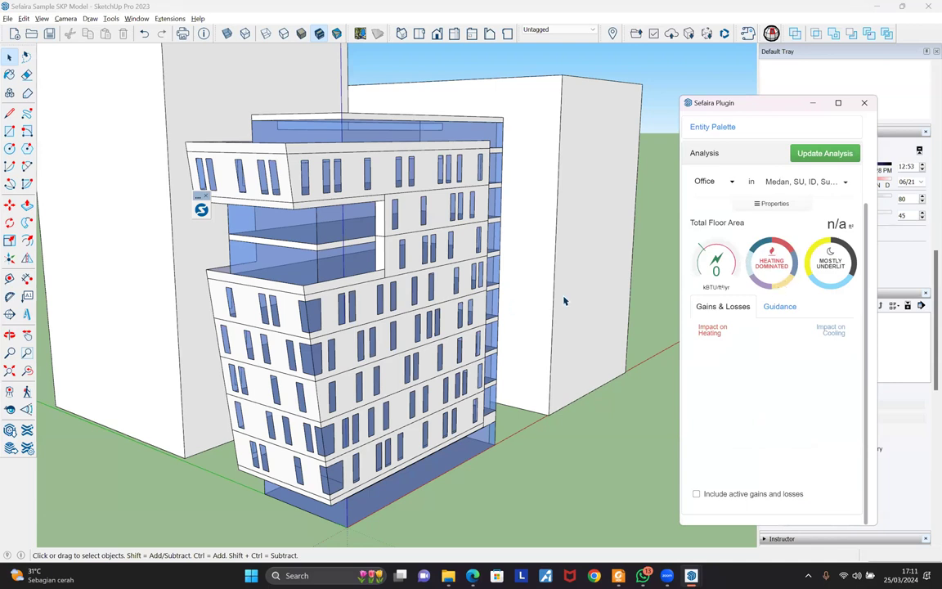
Update the energy and daylight analysis of the office model and view the building from a slightly different angle
{"action": "scroll", "coordinate": [331, 359], "scroll_direction": "up", "scroll_amount": 2}
{"action": "scroll", "coordinate": [490, 304], "scroll_direction": "down", "scroll_amount": 1}
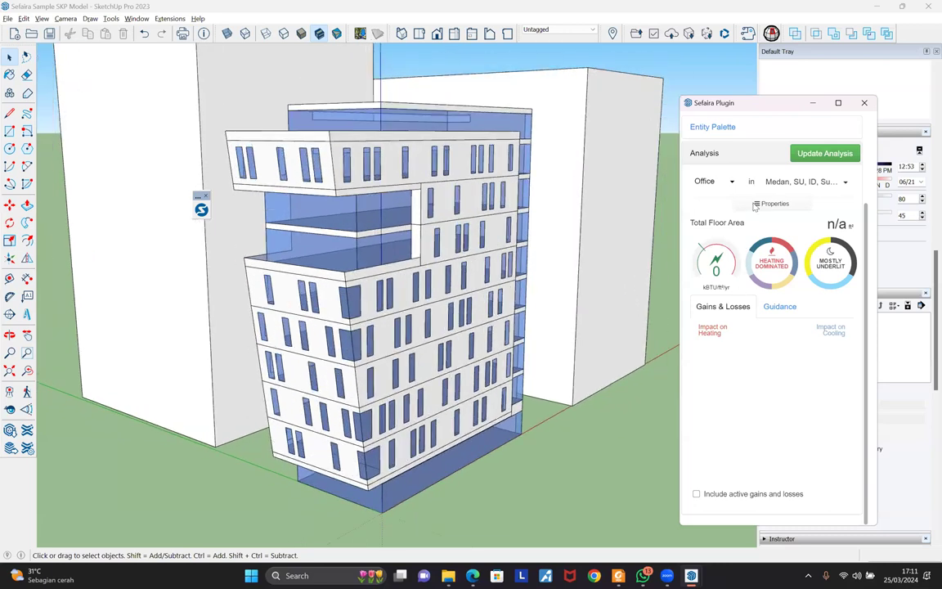
{"action": "scroll", "coordinate": [756, 206], "scroll_direction": "up", "scroll_amount": 3}
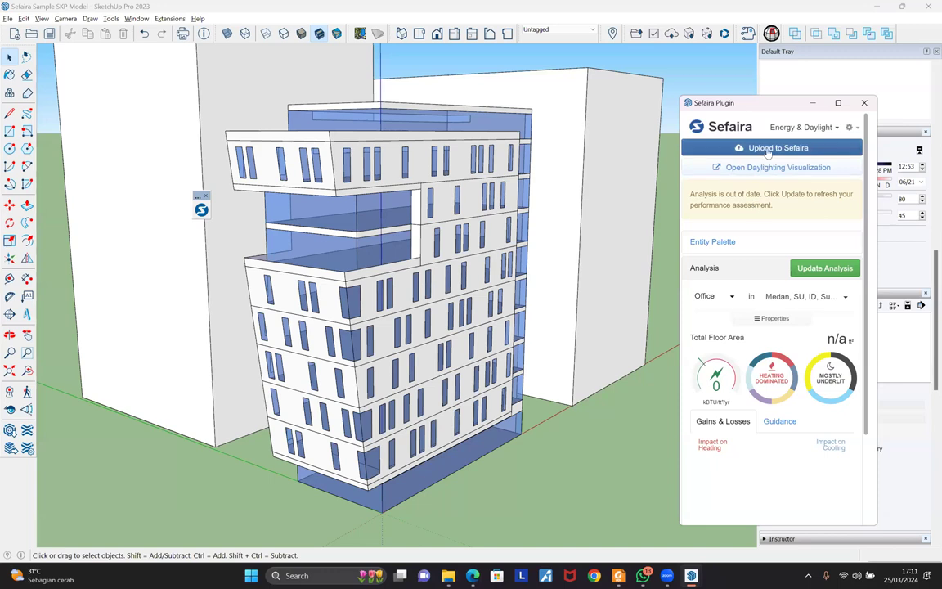
{"action": "left_click", "coordinate": [816, 272]}
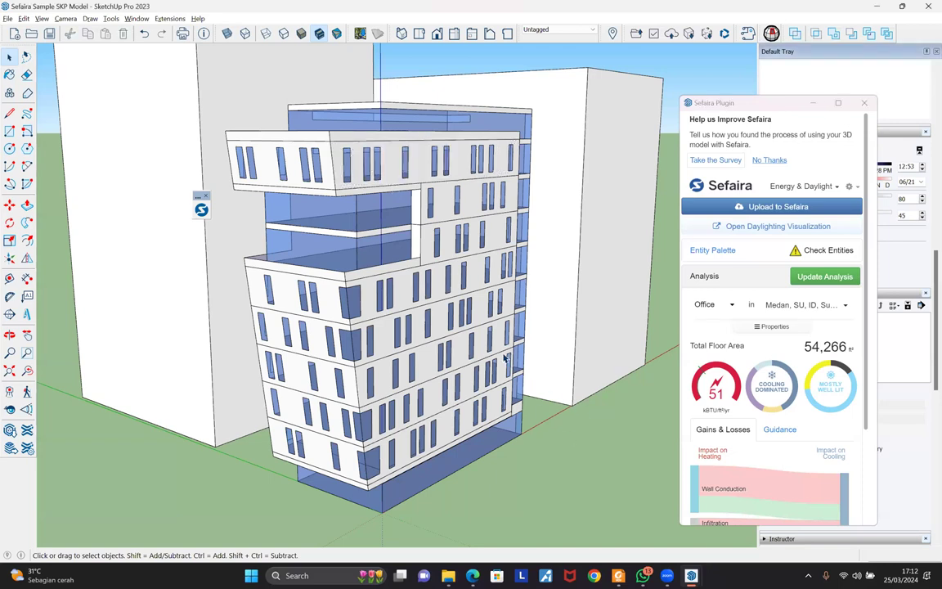
{"action": "key", "text": "m"}
{"action": "middle_click_drag", "start_coordinate": [406, 252], "coordinate": [442, 206]}
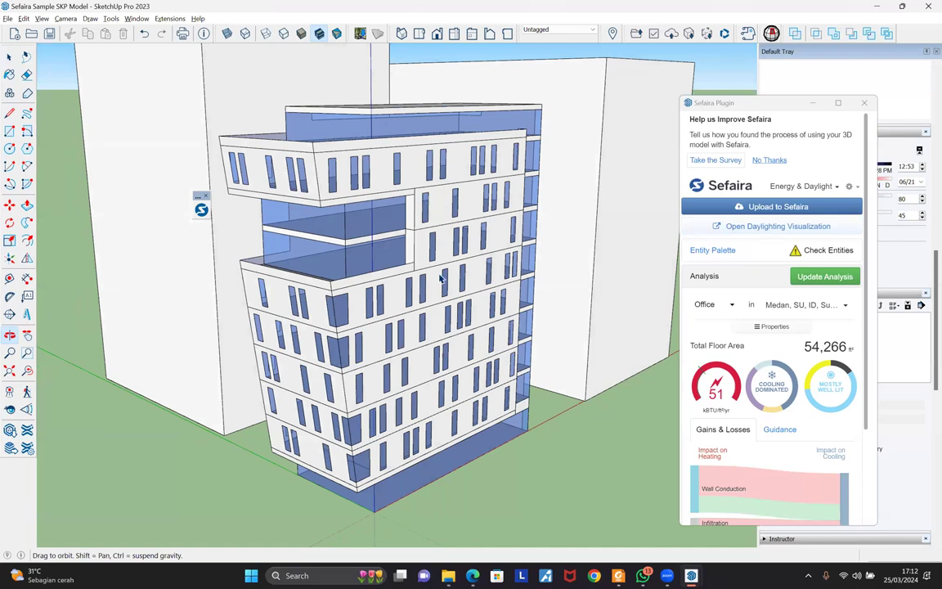
Inspect the recessed glazing and the upper roof terrace of the office building by selecting their faces
{"action": "scroll", "coordinate": [439, 279], "scroll_direction": "up", "scroll_amount": 5}
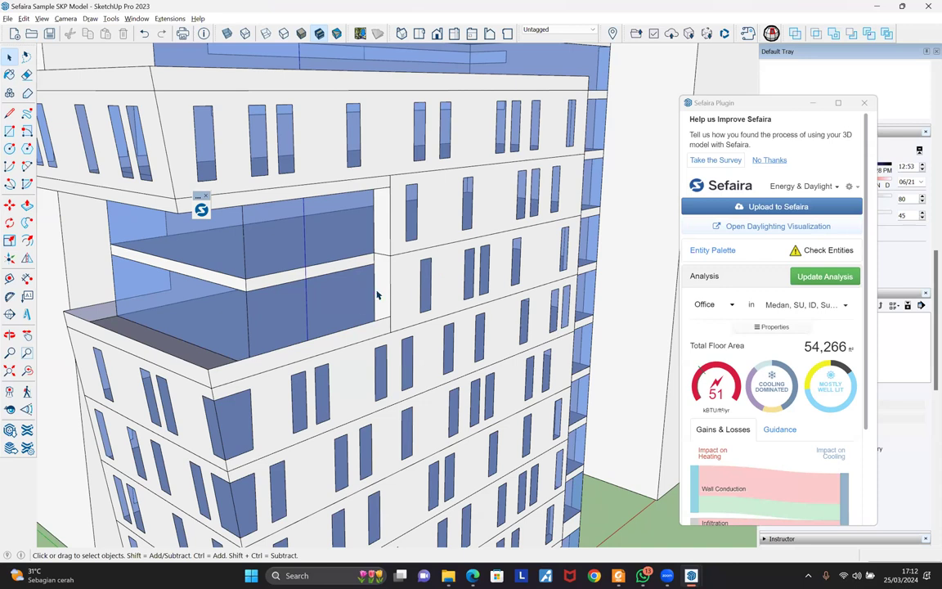
{"action": "left_click", "coordinate": [357, 307]}
{"action": "middle_click_drag", "start_coordinate": [266, 260], "coordinate": [224, 209]}
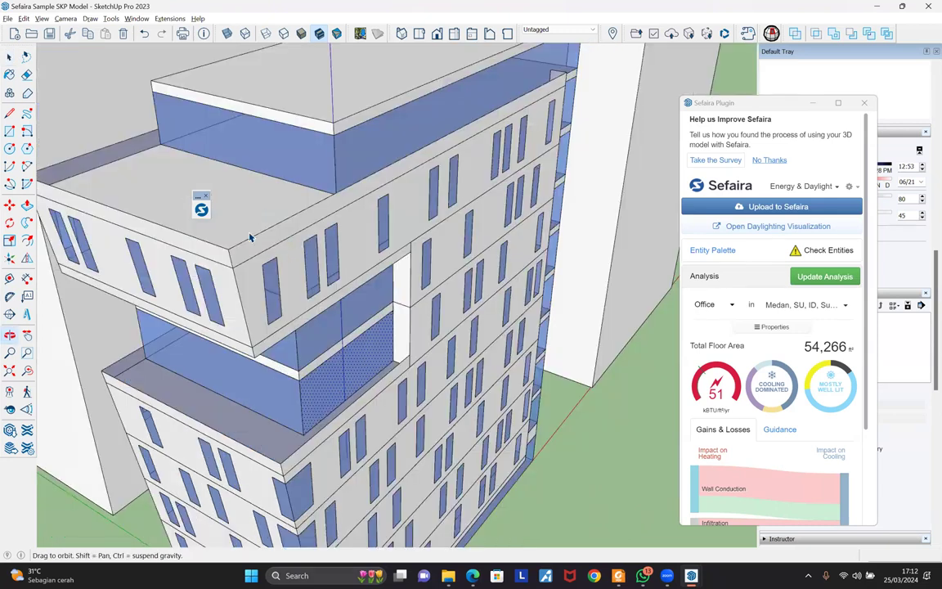
{"action": "left_click", "coordinate": [274, 221]}
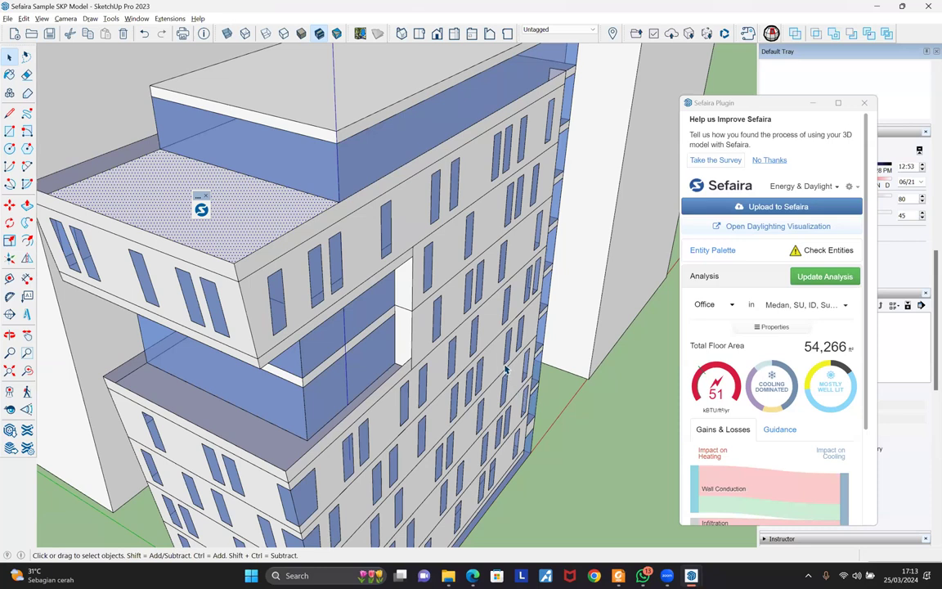
{"action": "scroll", "coordinate": [456, 330], "scroll_direction": "down", "scroll_amount": 3}
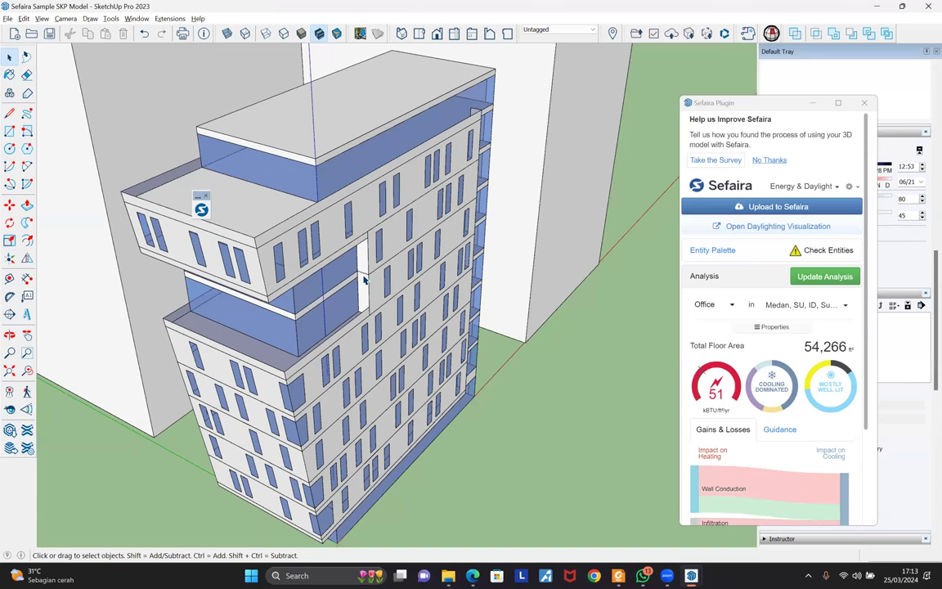
Move the floating Sefaira toolbar clear of the building, show the model's entity types and dismiss the getting-started tip
{"action": "left_click_drag", "start_coordinate": [198, 193], "coordinate": [106, 87]}
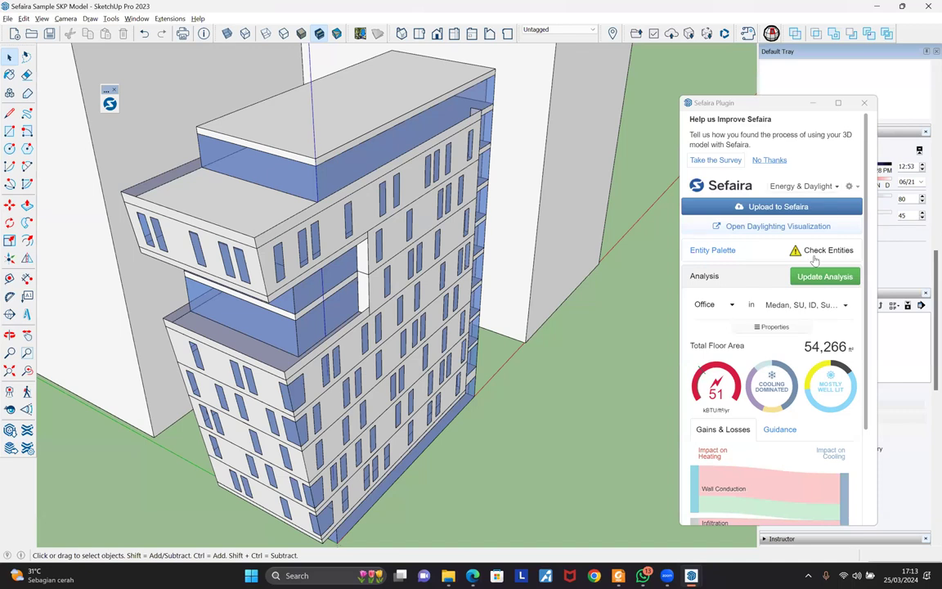
{"action": "left_click", "coordinate": [717, 254]}
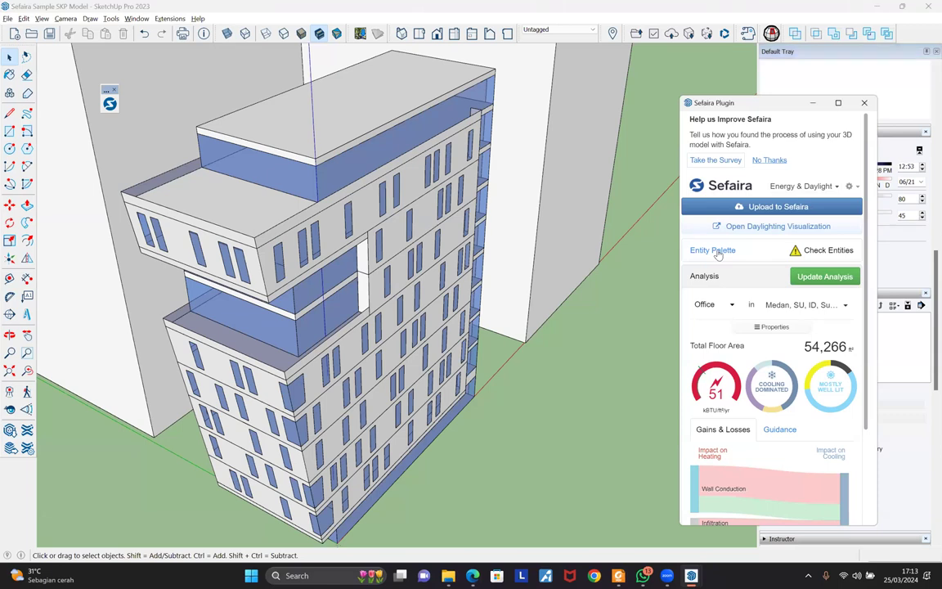
{"action": "left_click", "coordinate": [717, 254]}
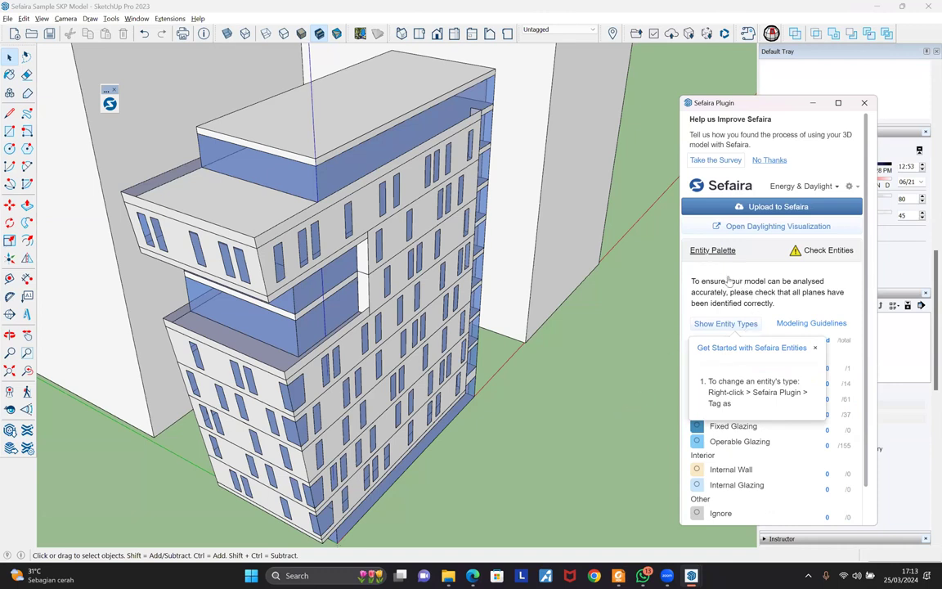
{"action": "left_click", "coordinate": [726, 324]}
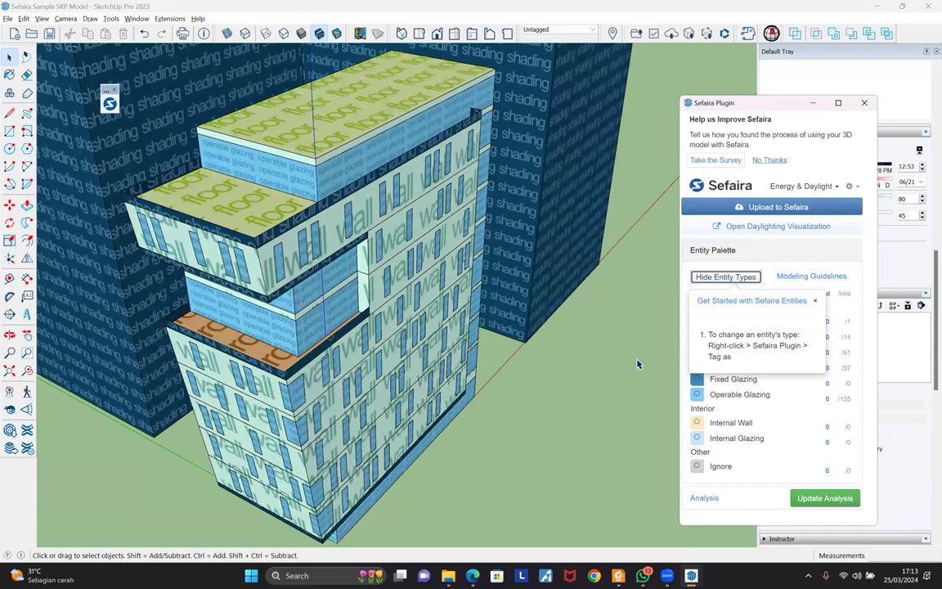
{"action": "left_click", "coordinate": [815, 303]}
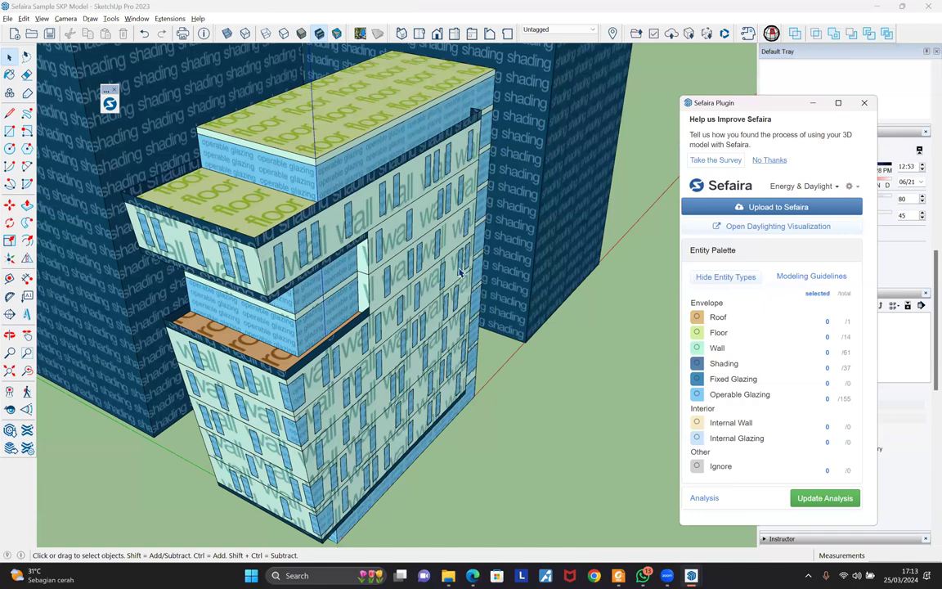
Check the entity types assigned to a facade wall, a window and the lower terrace by selecting each face
{"action": "scroll", "coordinate": [623, 320], "scroll_direction": "up", "scroll_amount": 5}
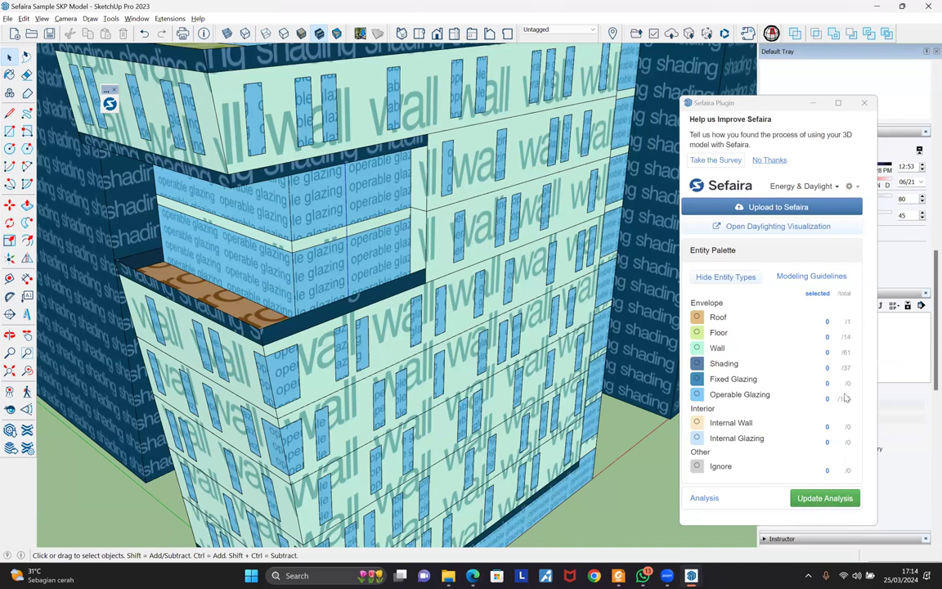
{"action": "left_click", "coordinate": [463, 315]}
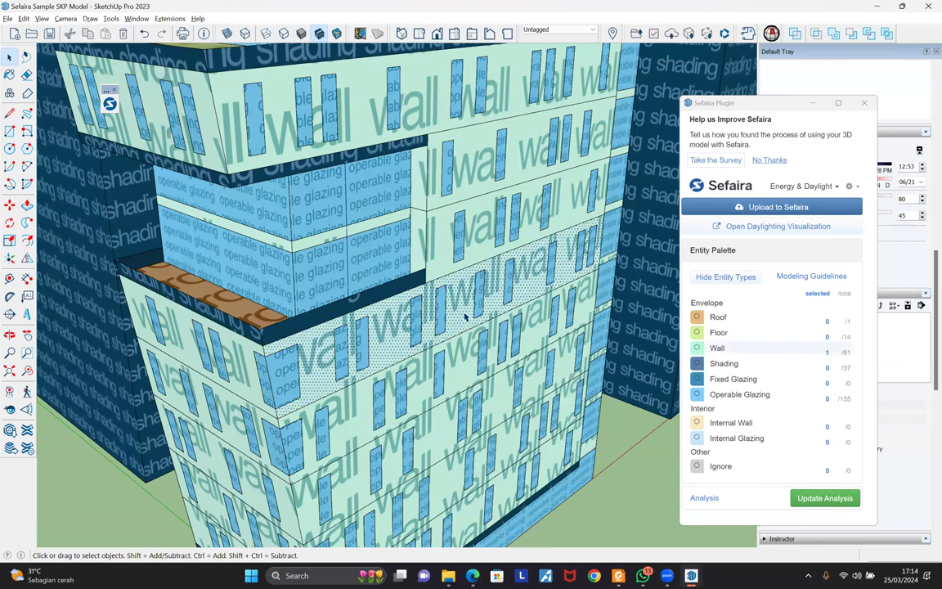
{"action": "left_click", "coordinate": [503, 350]}
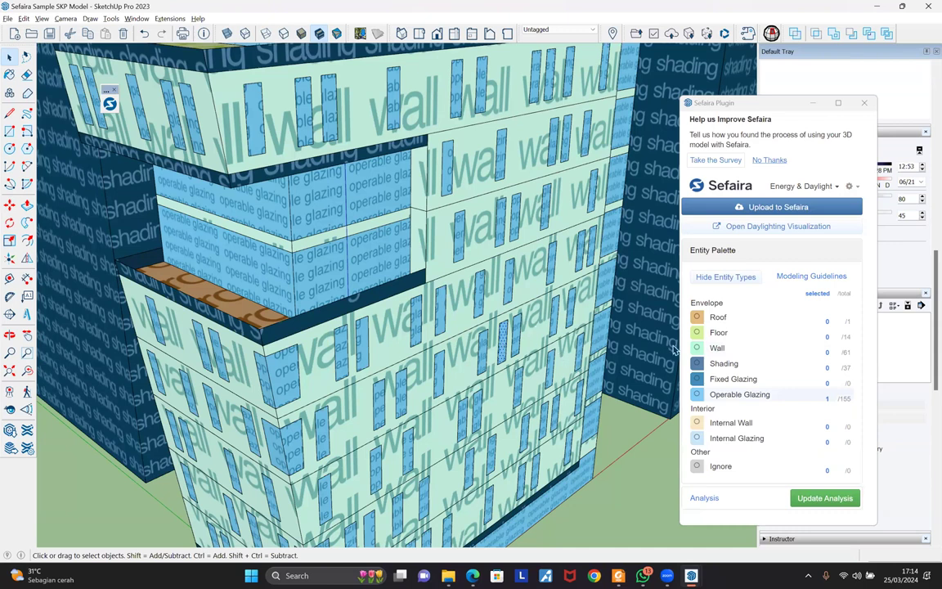
{"action": "scroll", "coordinate": [573, 323], "scroll_direction": "up", "scroll_amount": 1}
{"action": "left_click", "coordinate": [726, 387]}
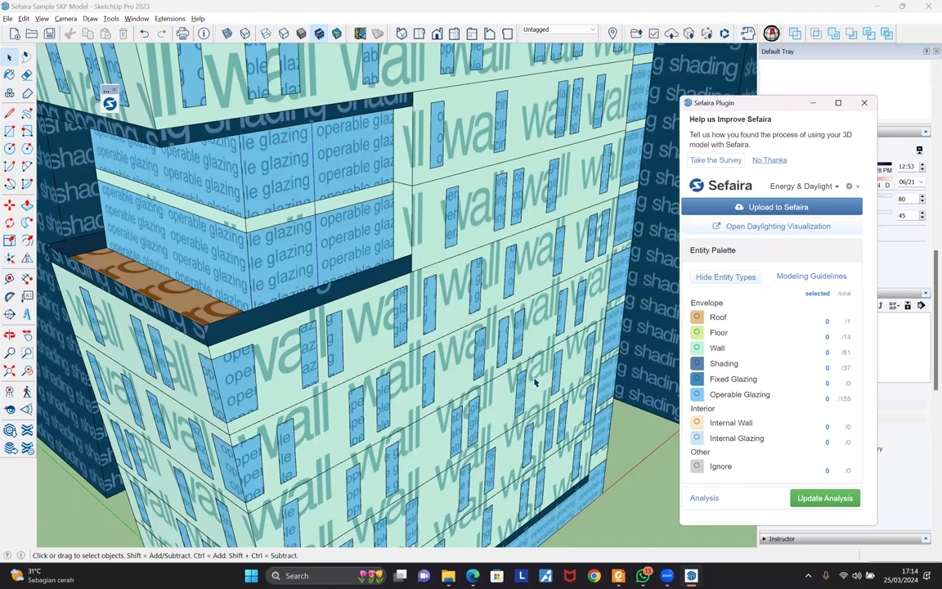
{"action": "scroll", "coordinate": [535, 360], "scroll_direction": "down", "scroll_amount": 3}
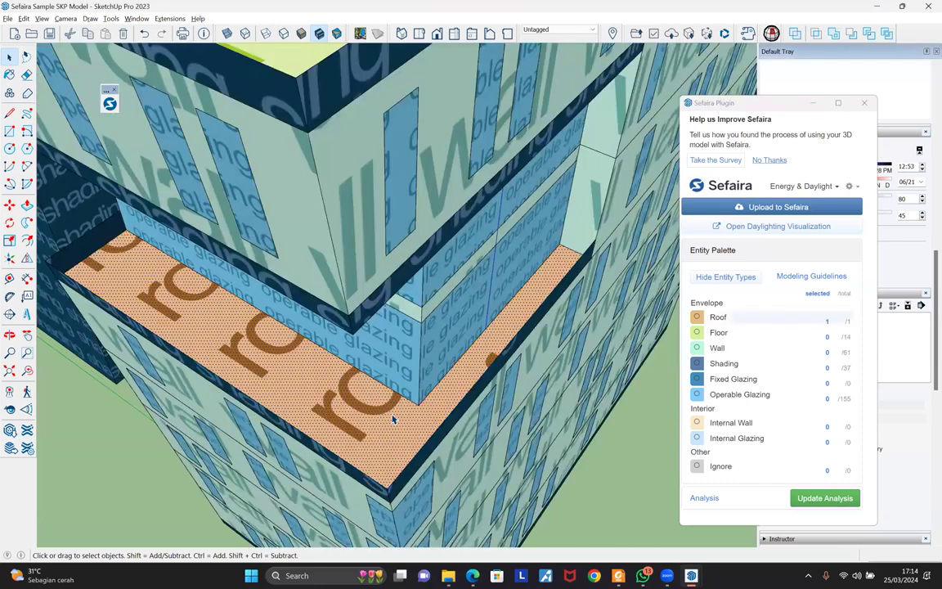
{"action": "scroll", "coordinate": [385, 413], "scroll_direction": "up", "scroll_amount": 5}
{"action": "left_click", "coordinate": [378, 428]}
Tag the building's topmost surface and the upper terrace surface beside it as roof instead of floor
{"action": "scroll", "coordinate": [431, 285], "scroll_direction": "down", "scroll_amount": 5}
{"action": "scroll", "coordinate": [463, 193], "scroll_direction": "down", "scroll_amount": 2}
{"action": "middle_click_drag", "start_coordinate": [462, 194], "coordinate": [466, 158]}
{"action": "left_click", "coordinate": [466, 158]}
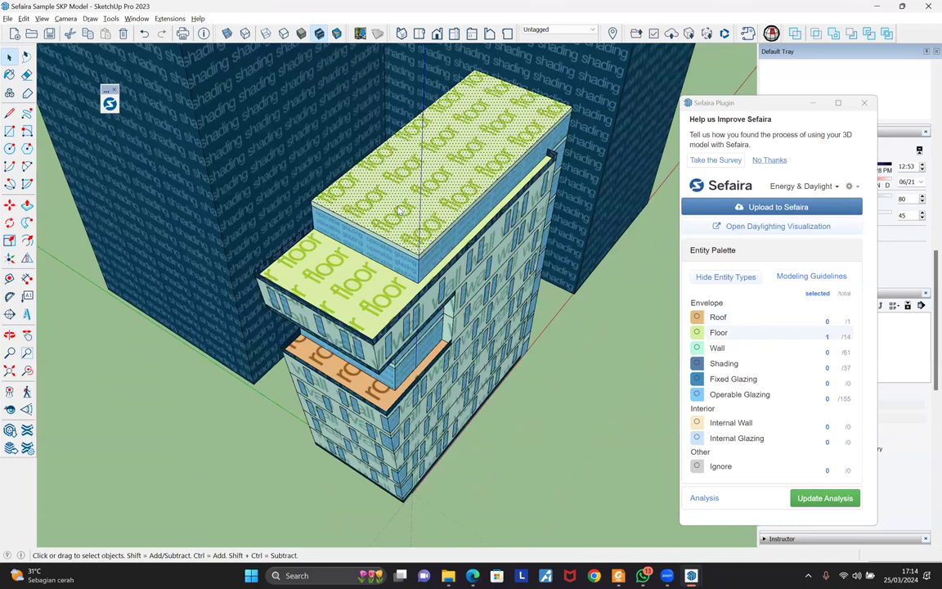
{"action": "scroll", "coordinate": [345, 353], "scroll_direction": "up", "scroll_amount": 3}
{"action": "right_click", "coordinate": [345, 353]}
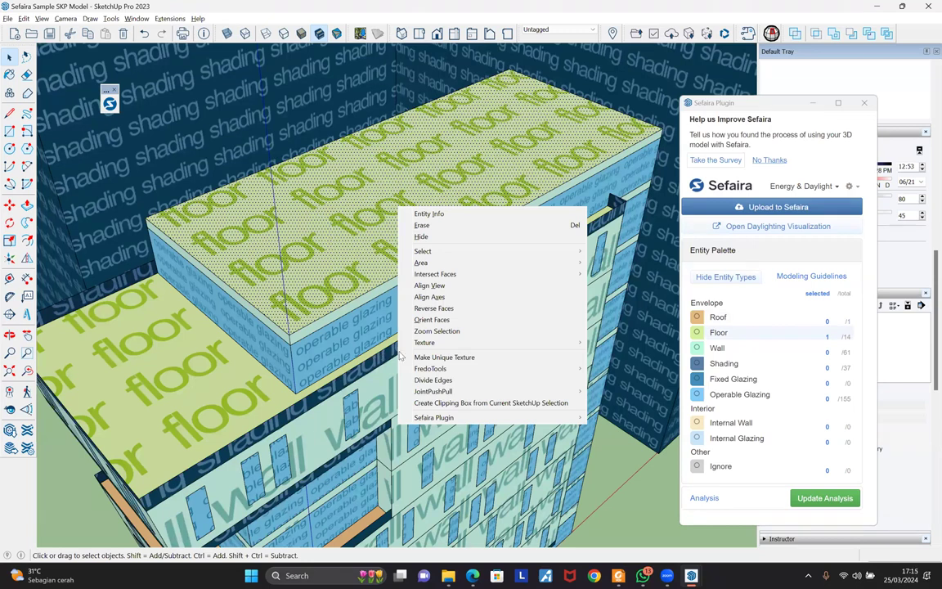
{"action": "mouse_move", "coordinate": [423, 347]}
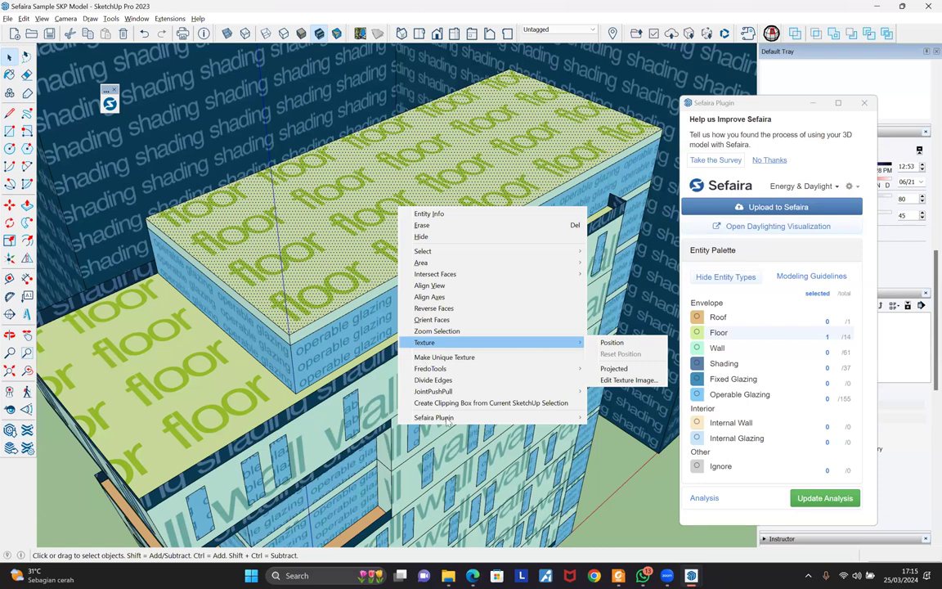
{"action": "mouse_move", "coordinate": [447, 420]}
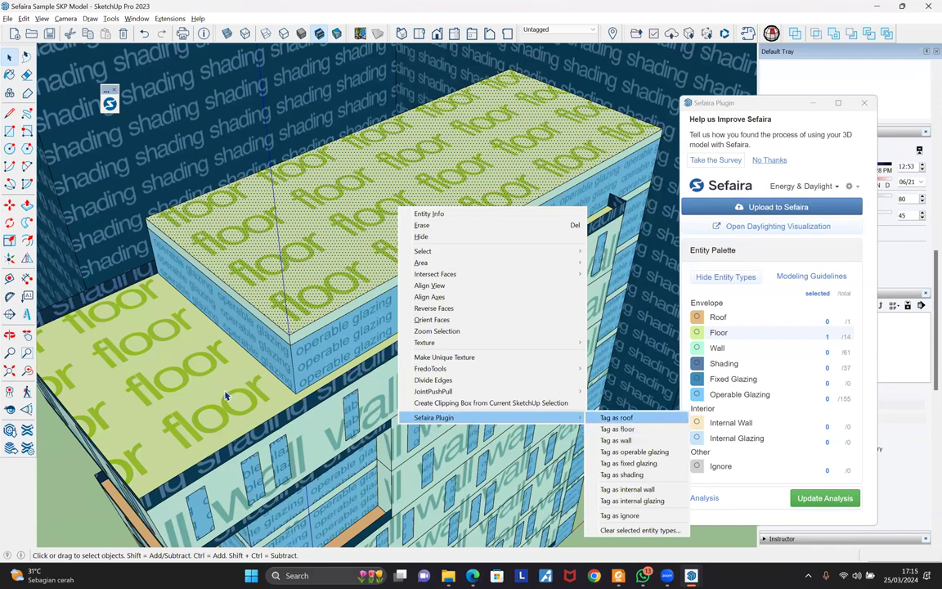
{"action": "left_click", "coordinate": [617, 417]}
{"action": "right_click", "coordinate": [227, 389]}
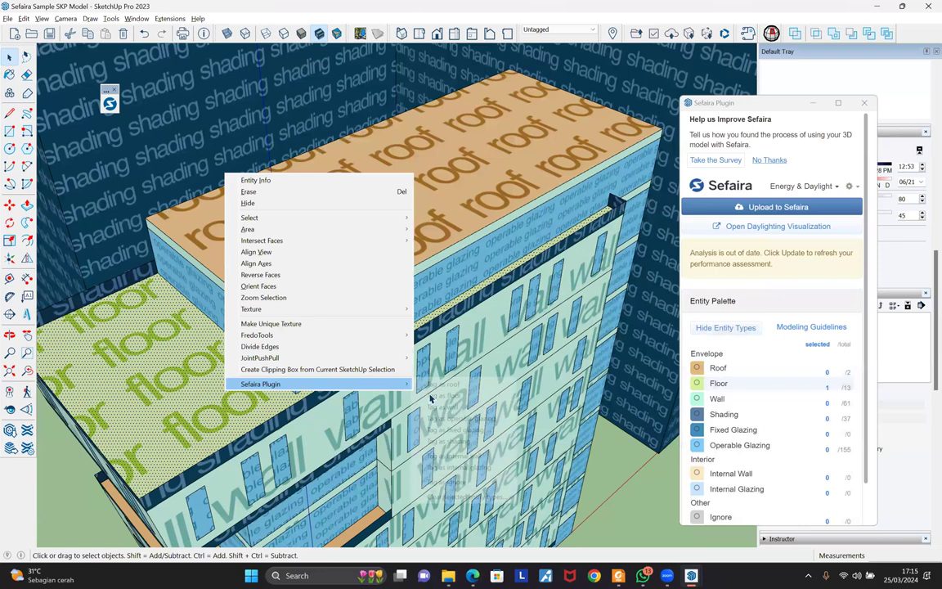
{"action": "left_click", "coordinate": [431, 399]}
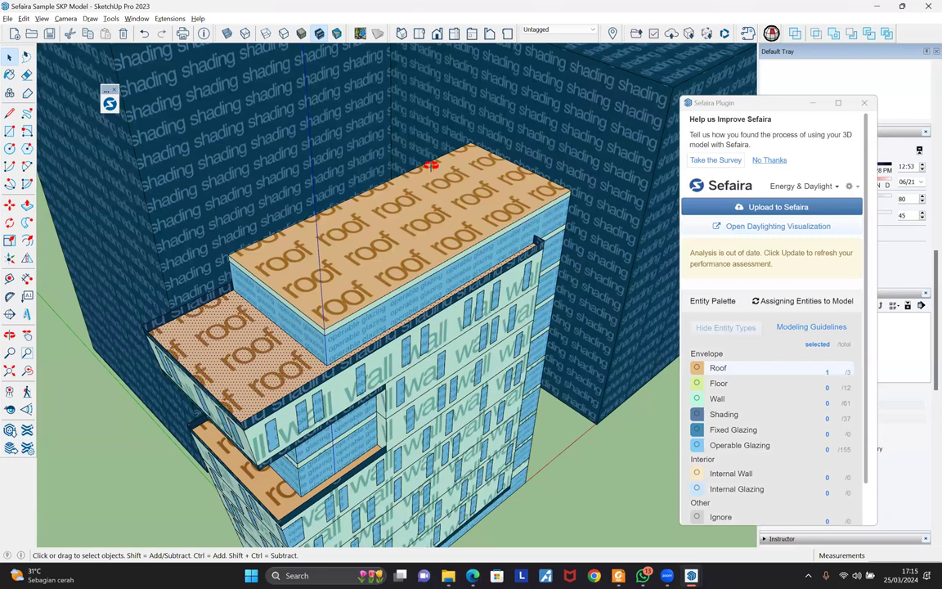
Examine the entity types of the interior floors in the section cut and of the whole exterior
{"action": "middle_click_drag", "start_coordinate": [389, 112], "coordinate": [308, 215]}
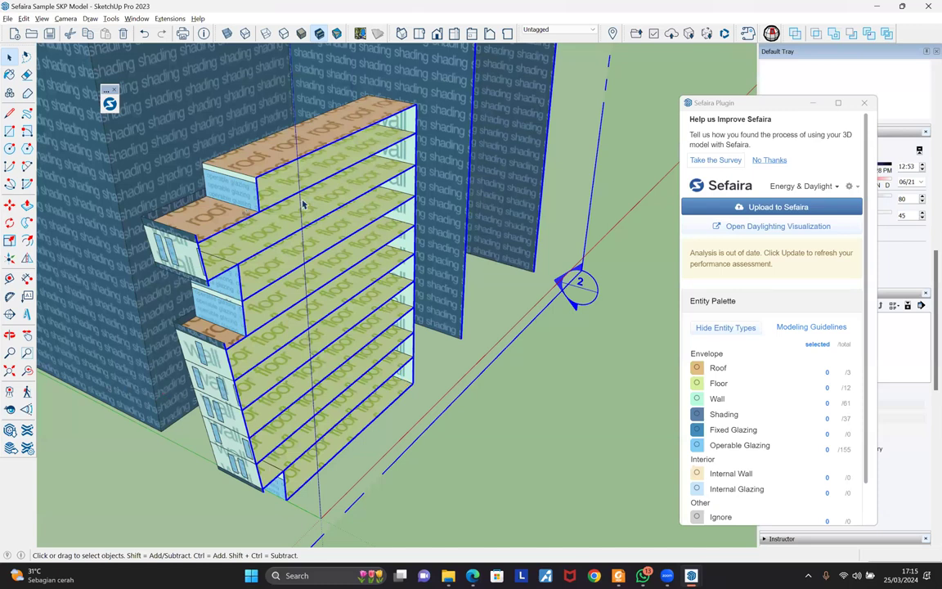
{"action": "key", "text": "o"}
{"action": "scroll", "coordinate": [451, 238], "scroll_direction": "up", "scroll_amount": 5}
{"action": "left_click_drag", "start_coordinate": [450, 241], "coordinate": [439, 249]}
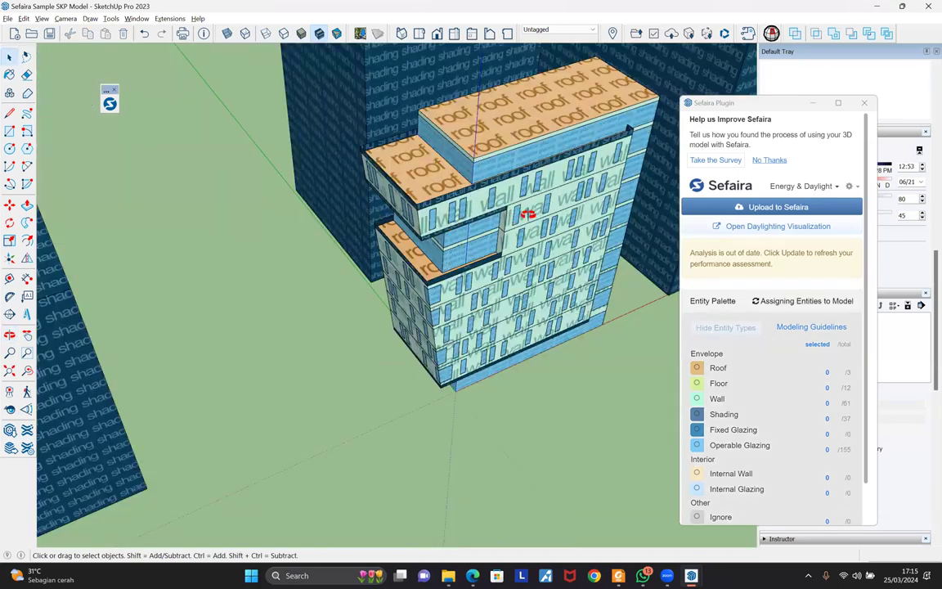
Check the entity type of the large glazing faces around the recessed storeys by selecting them on both sides
{"action": "key", "text": "o"}
{"action": "scroll", "coordinate": [356, 240], "scroll_direction": "up", "scroll_amount": 5}
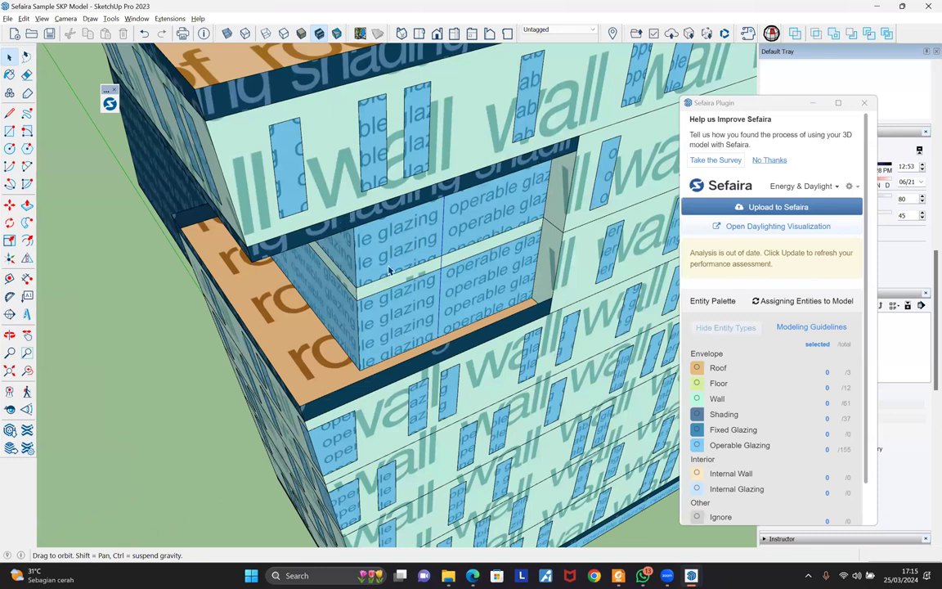
{"action": "left_click_drag", "start_coordinate": [389, 271], "coordinate": [340, 262]}
{"action": "key", "text": "space"}
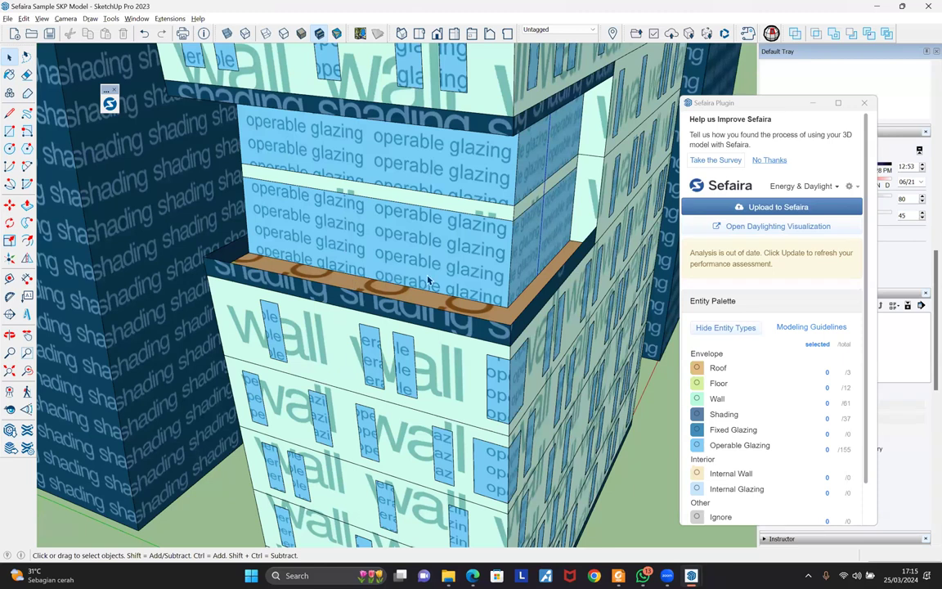
{"action": "left_click", "coordinate": [392, 234]}
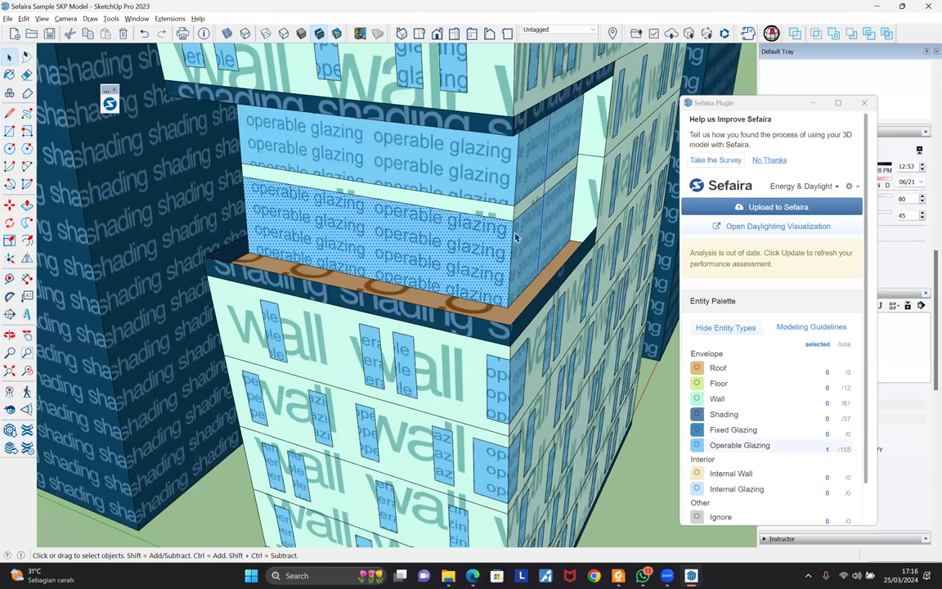
{"action": "middle_click_drag", "start_coordinate": [607, 147], "coordinate": [520, 152]}
{"action": "left_click", "coordinate": [513, 146]}
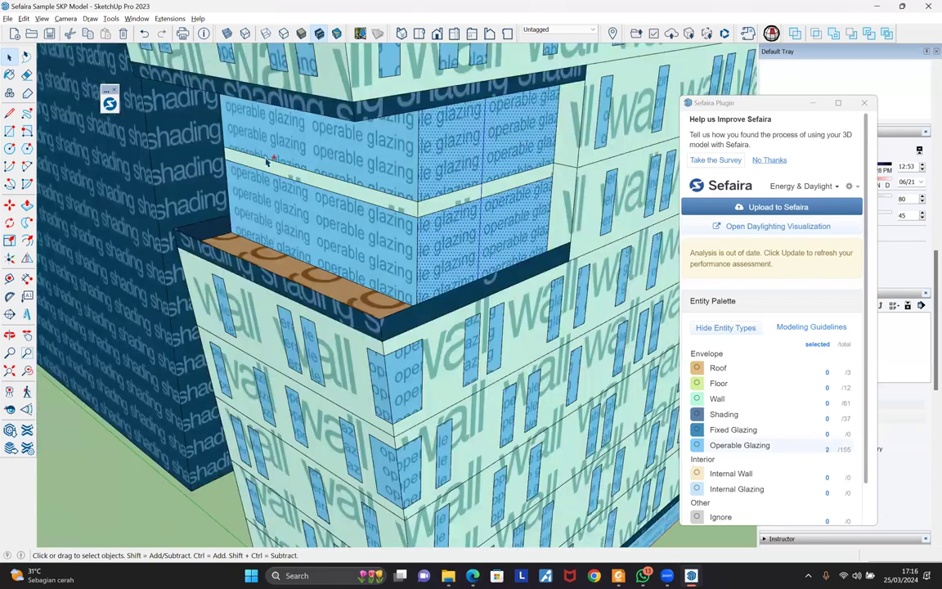
{"action": "left_click", "coordinate": [417, 178], "text": "ctrl"}
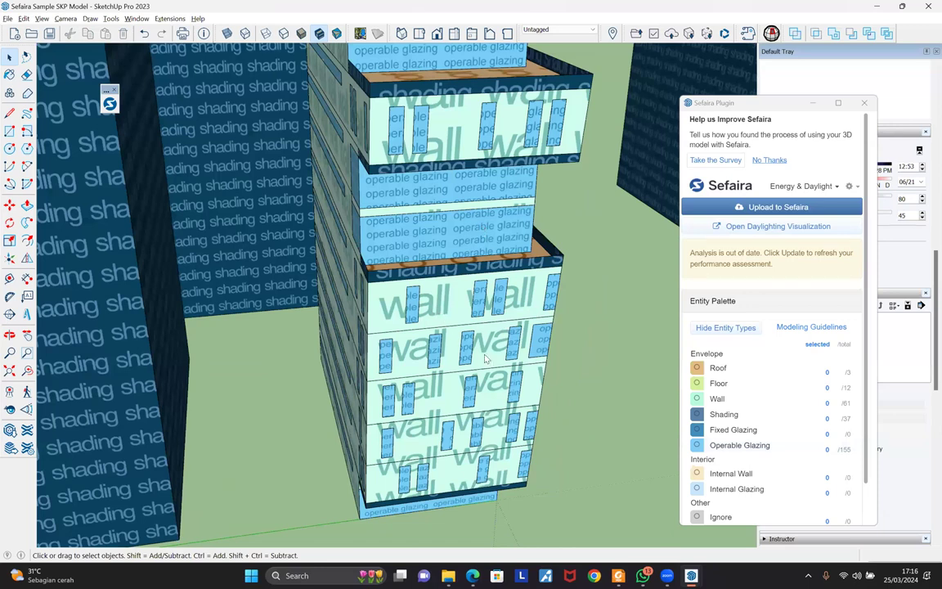
Select all faces that share the material of the lower recessed operable glazing
{"action": "right_click", "coordinate": [482, 229]}
{"action": "mouse_move", "coordinate": [609, 362]}
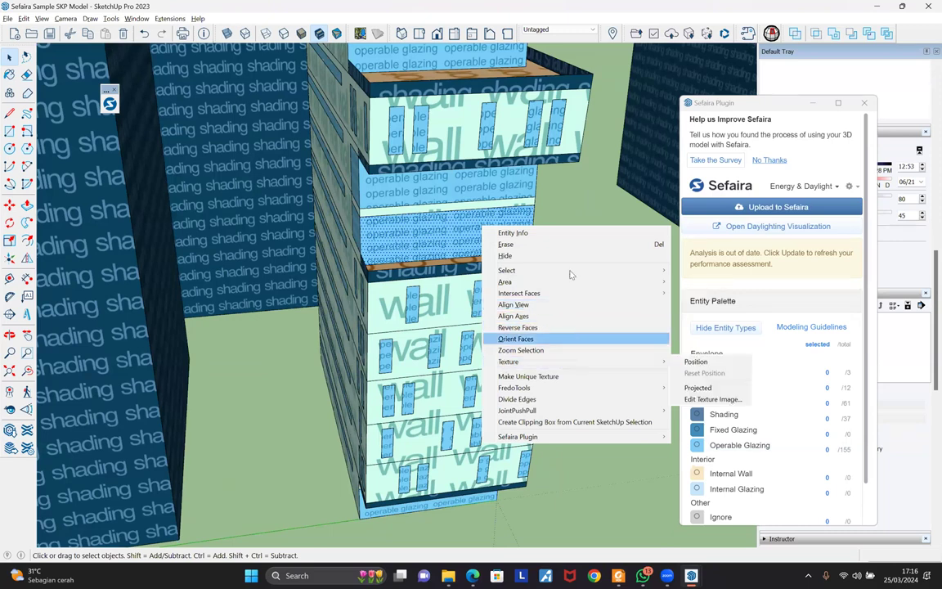
{"action": "mouse_move", "coordinate": [572, 270]}
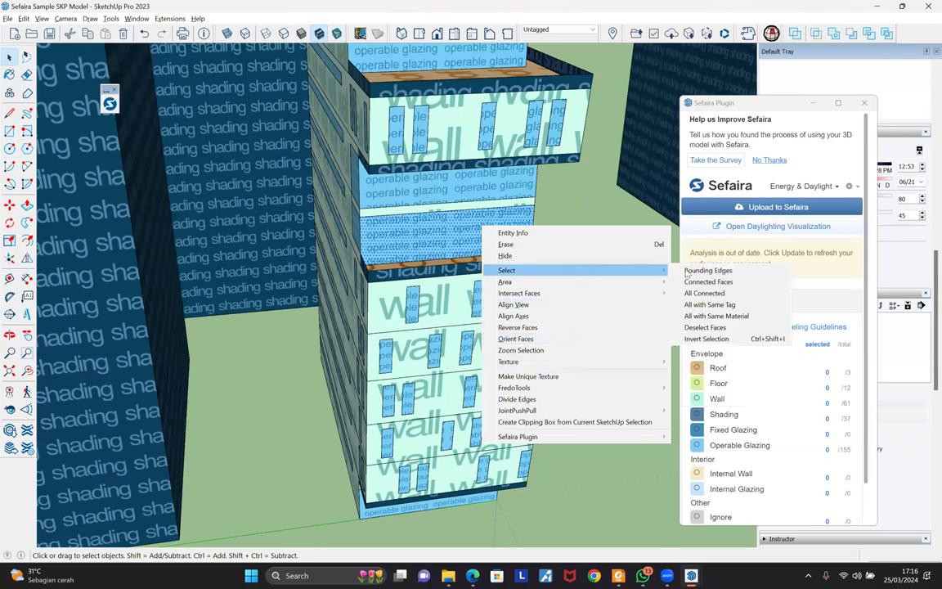
{"action": "left_click", "coordinate": [709, 319]}
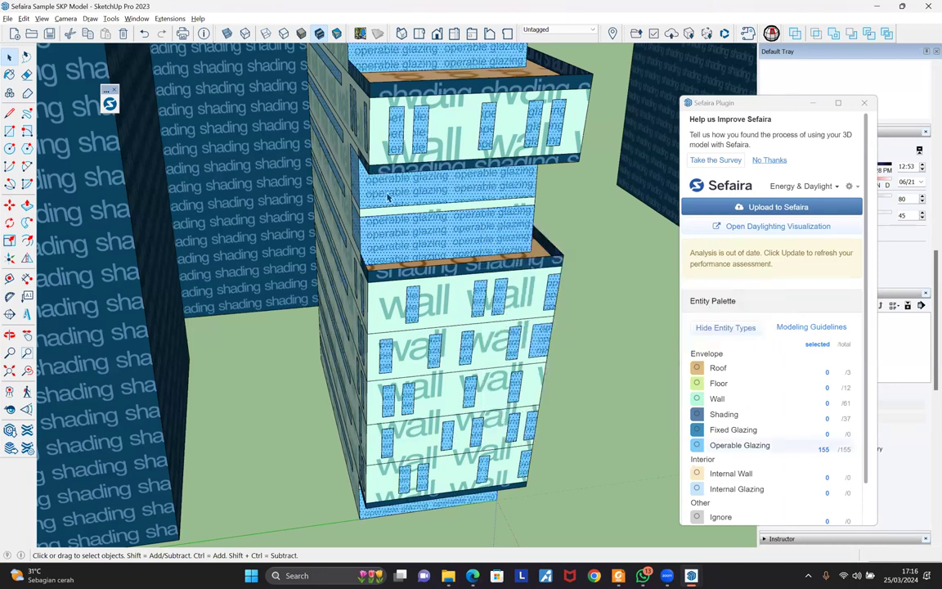
Tag all the selected operable glazing faces as fixed glazing
{"action": "middle_click_drag", "start_coordinate": [388, 224], "coordinate": [298, 215]}
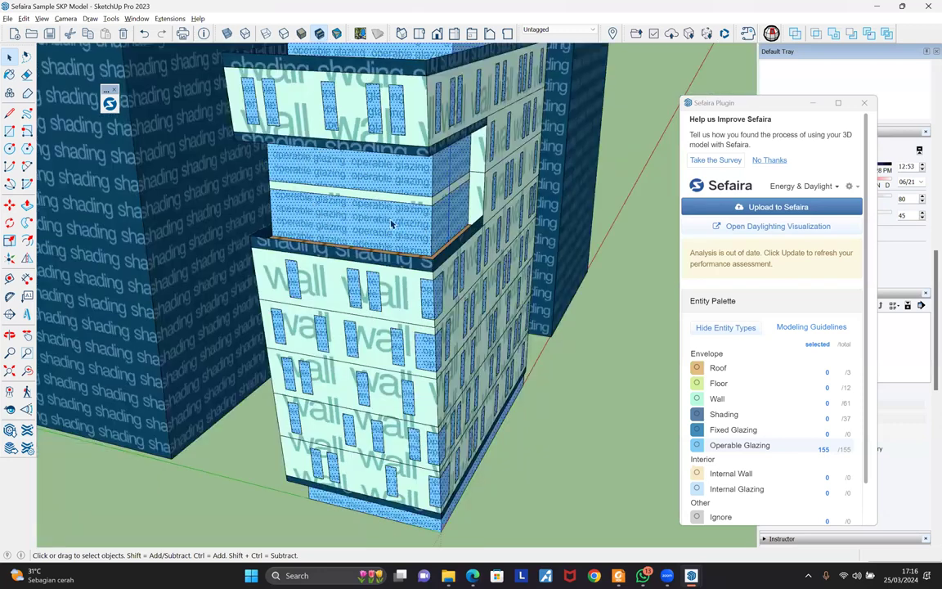
{"action": "middle_click_drag", "start_coordinate": [386, 244], "coordinate": [339, 242]}
{"action": "right_click", "coordinate": [391, 222]}
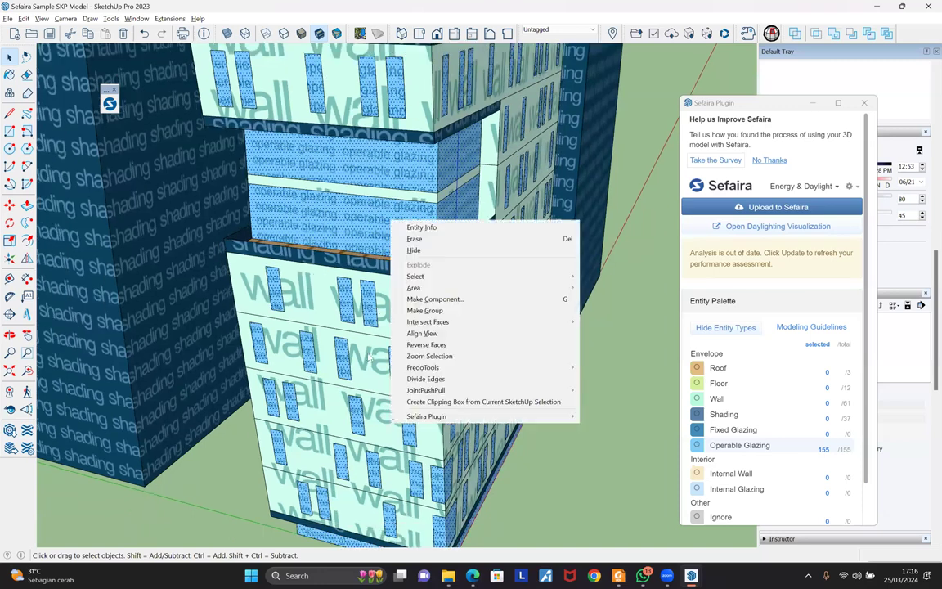
{"action": "mouse_move", "coordinate": [512, 418]}
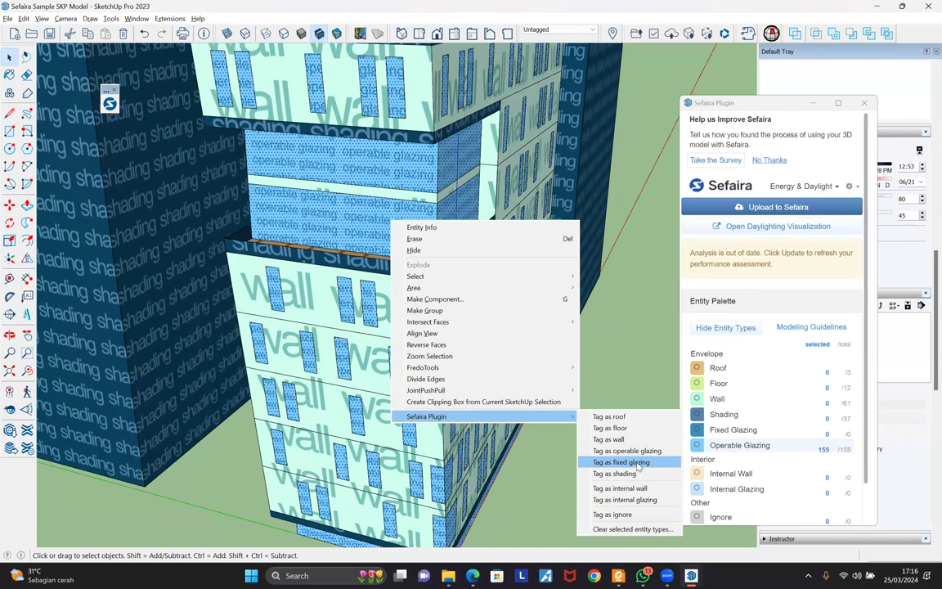
{"action": "left_click", "coordinate": [636, 463]}
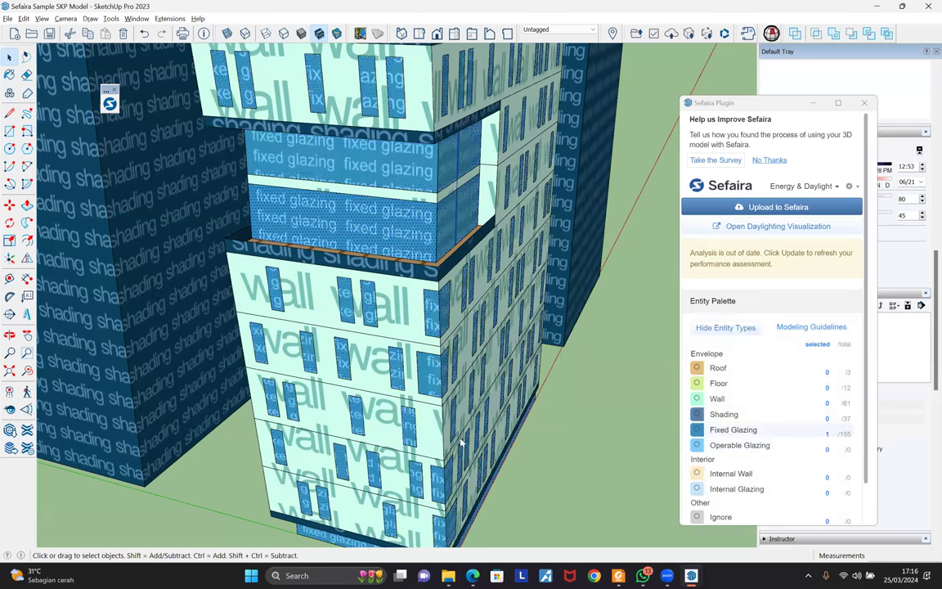
Tag the selected lower recessed glazing as operable glazing
{"action": "right_click", "coordinate": [544, 442]}
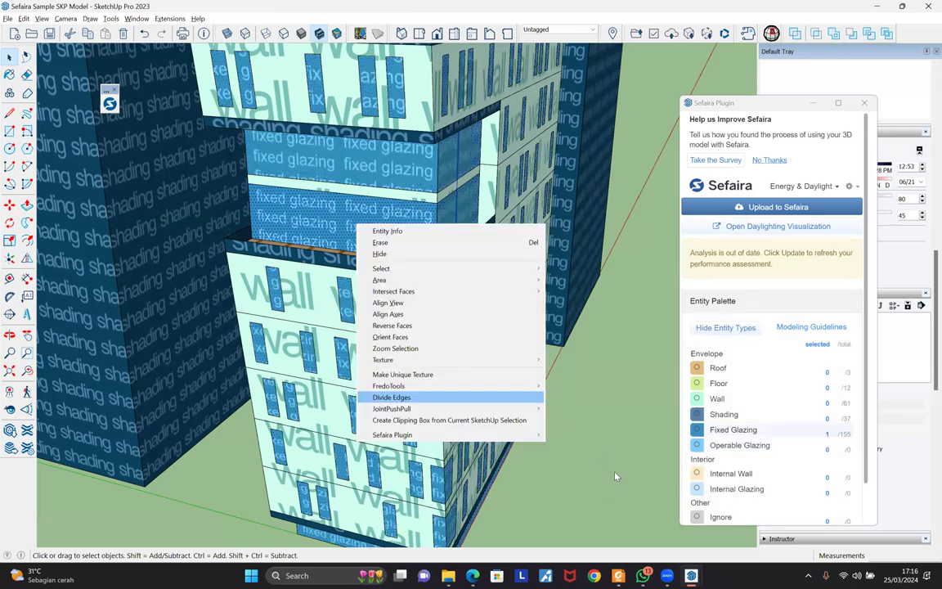
{"action": "left_click", "coordinate": [739, 444]}
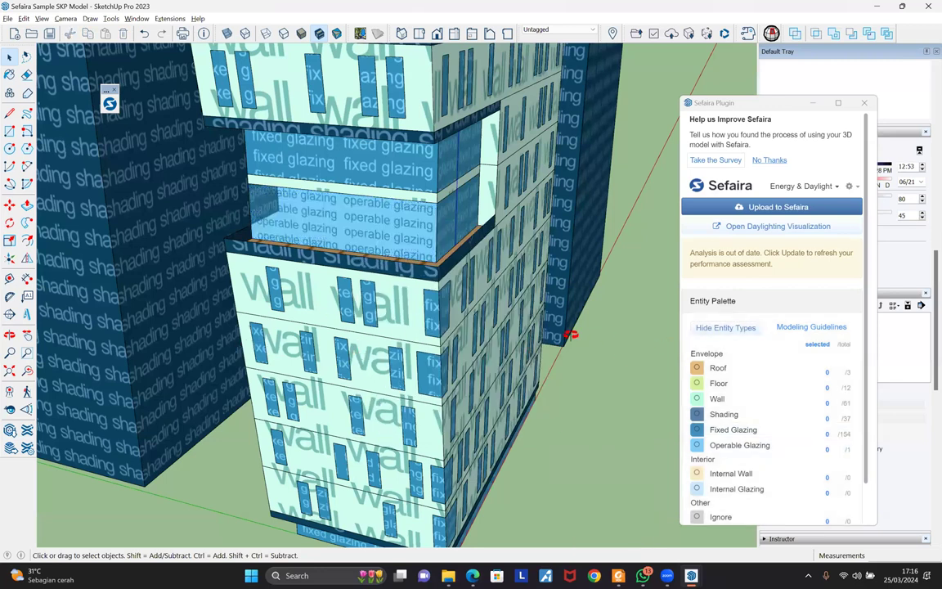
{"action": "scroll", "coordinate": [400, 318], "scroll_direction": "up", "scroll_amount": 1}
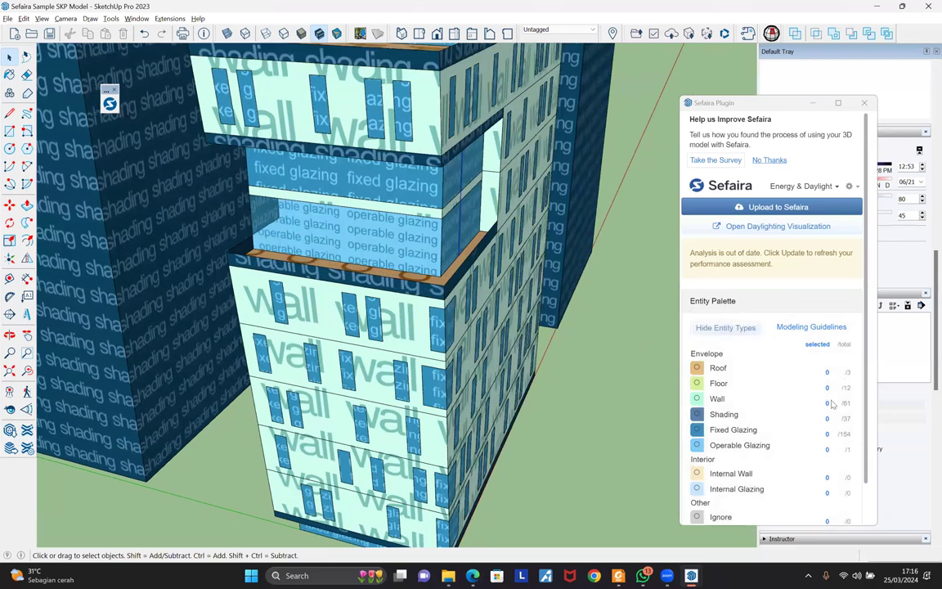
{"action": "scroll", "coordinate": [826, 352], "scroll_direction": "down", "scroll_amount": 1}
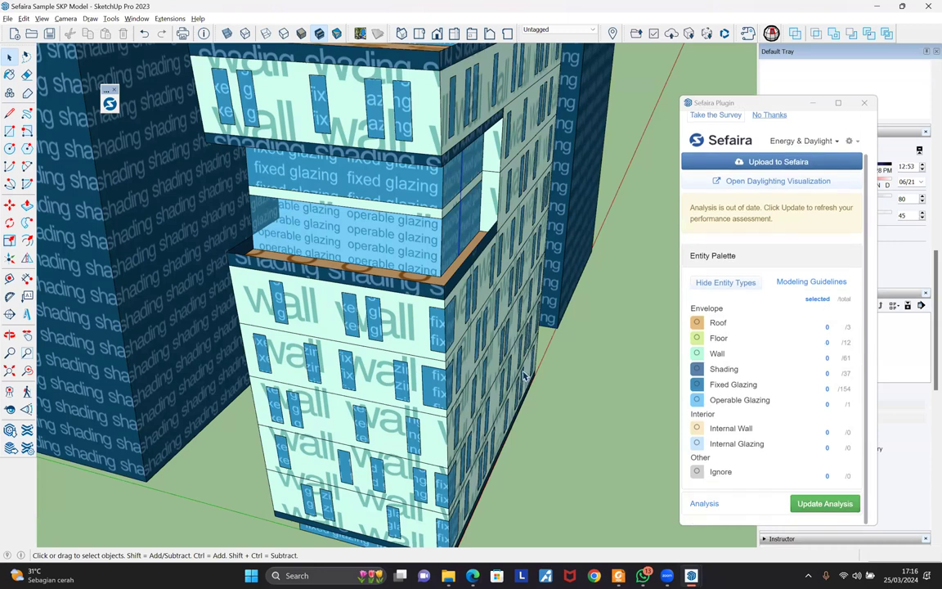
Examine the entity types over the whole building exterior and check the shading type of the large neighbouring block
{"action": "middle_click_drag", "start_coordinate": [344, 314], "coordinate": [256, 356]}
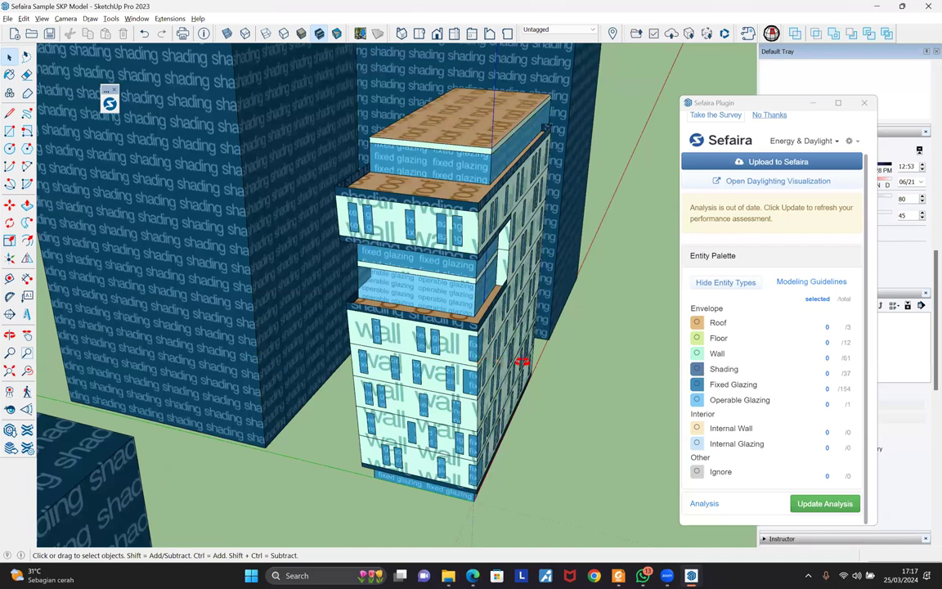
{"action": "middle_click_drag", "start_coordinate": [459, 303], "coordinate": [521, 282]}
{"action": "middle_click_drag", "start_coordinate": [409, 260], "coordinate": [363, 263]}
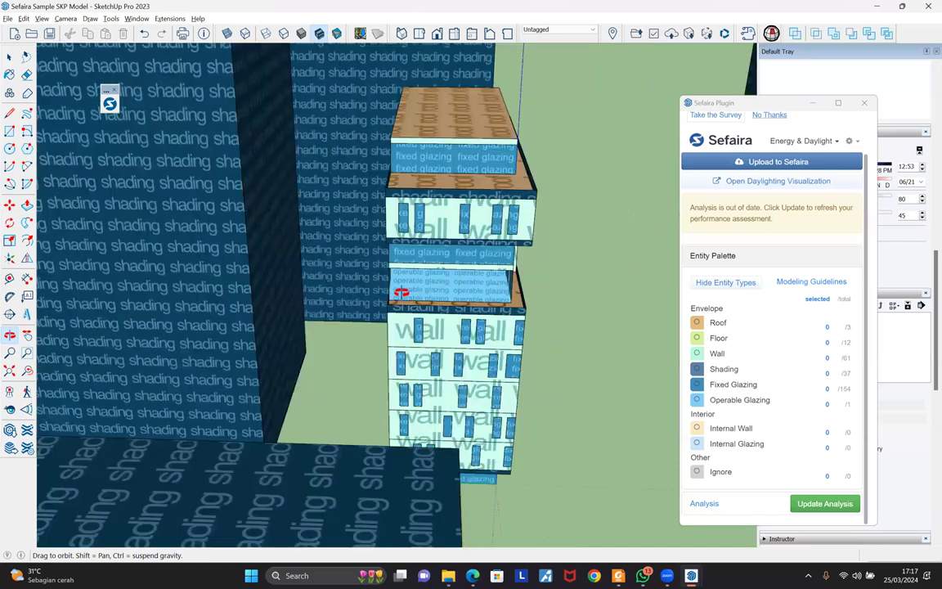
{"action": "scroll", "coordinate": [407, 300], "scroll_direction": "down", "scroll_amount": 3}
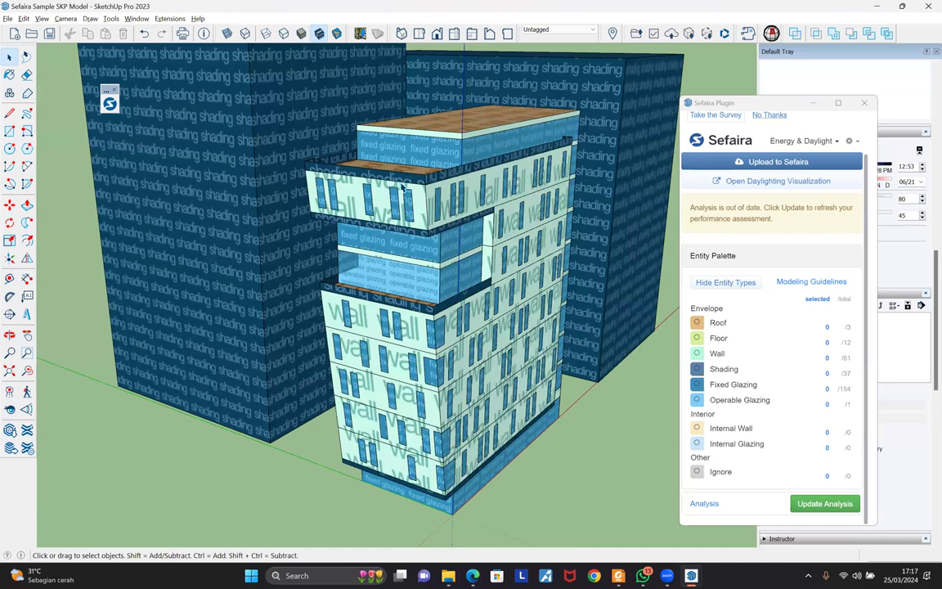
{"action": "scroll", "coordinate": [347, 171], "scroll_direction": "up", "scroll_amount": 3}
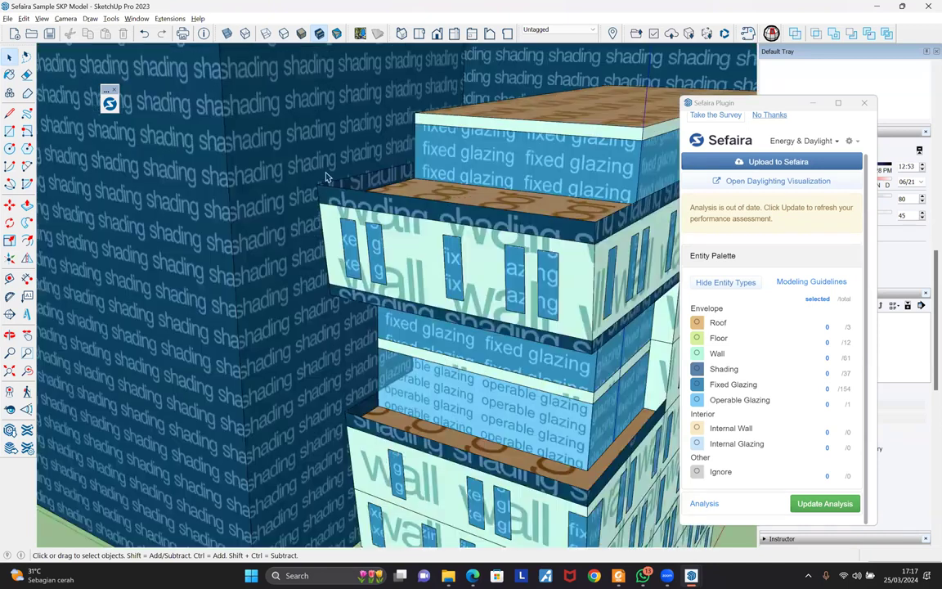
{"action": "scroll", "coordinate": [284, 190], "scroll_direction": "up", "scroll_amount": 1}
{"action": "left_click", "coordinate": [283, 189]}
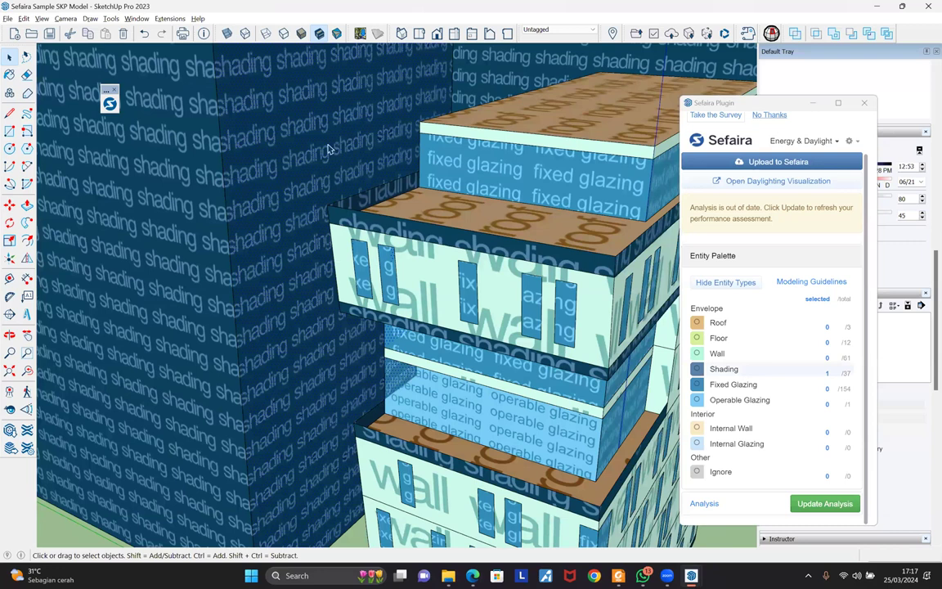
{"action": "scroll", "coordinate": [300, 242], "scroll_direction": "down", "scroll_amount": 3}
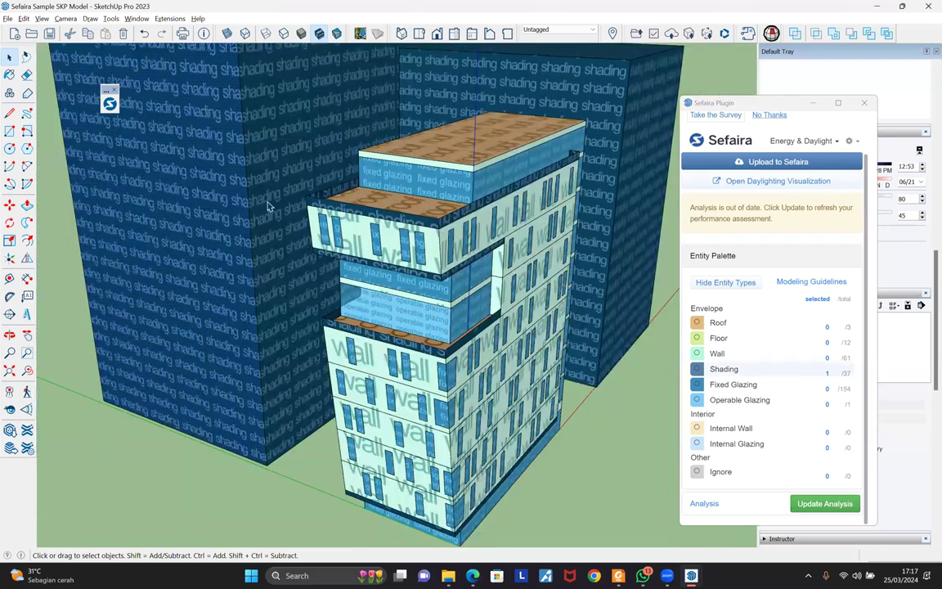
{"action": "scroll", "coordinate": [225, 156], "scroll_direction": "down", "scroll_amount": 3}
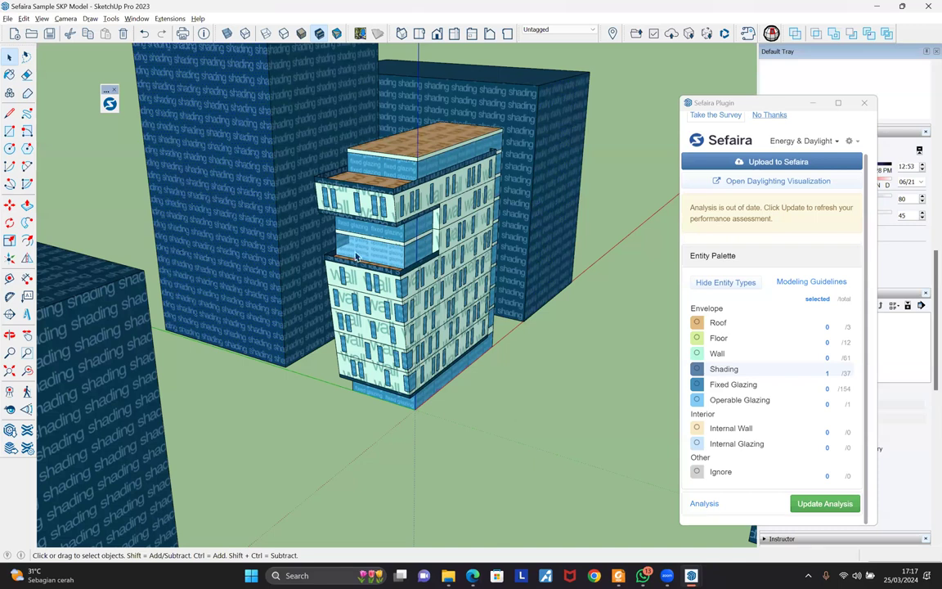
{"action": "scroll", "coordinate": [366, 257], "scroll_direction": "up", "scroll_amount": 3}
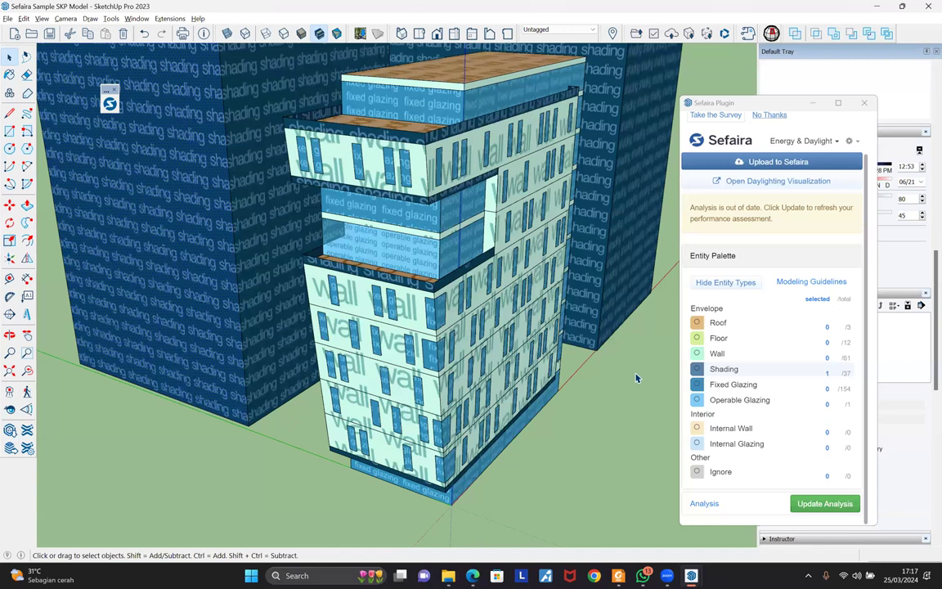
{"action": "scroll", "coordinate": [634, 385], "scroll_direction": "down", "scroll_amount": 2}
{"action": "left_click", "coordinate": [588, 386]}
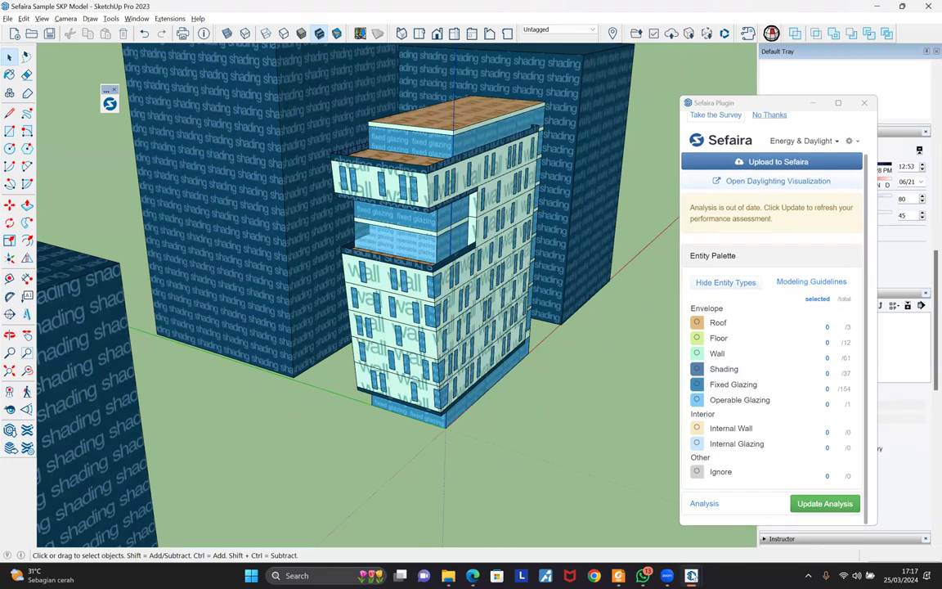
{"action": "key", "text": "alt+Tab"}
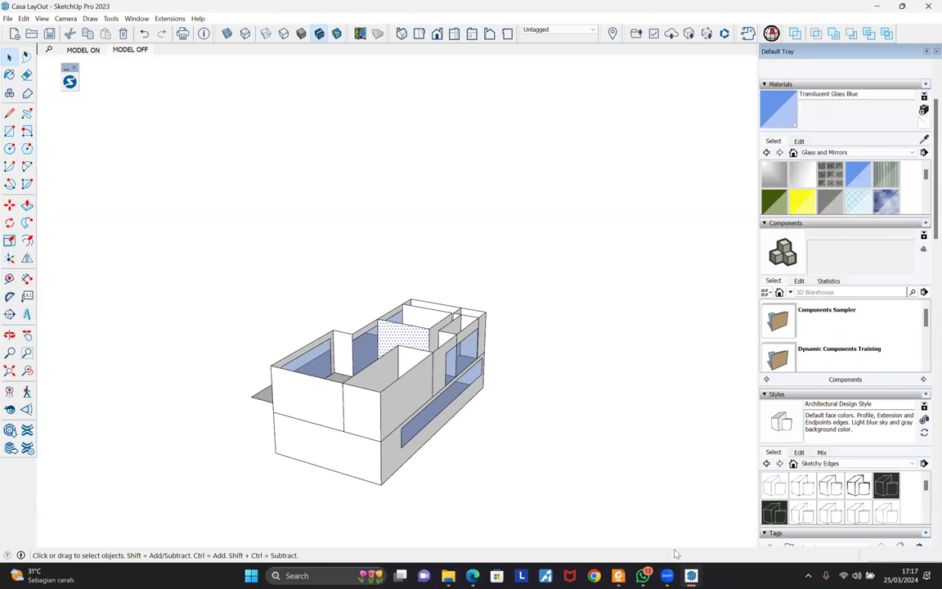
{"action": "key", "text": "alt+Tab"}
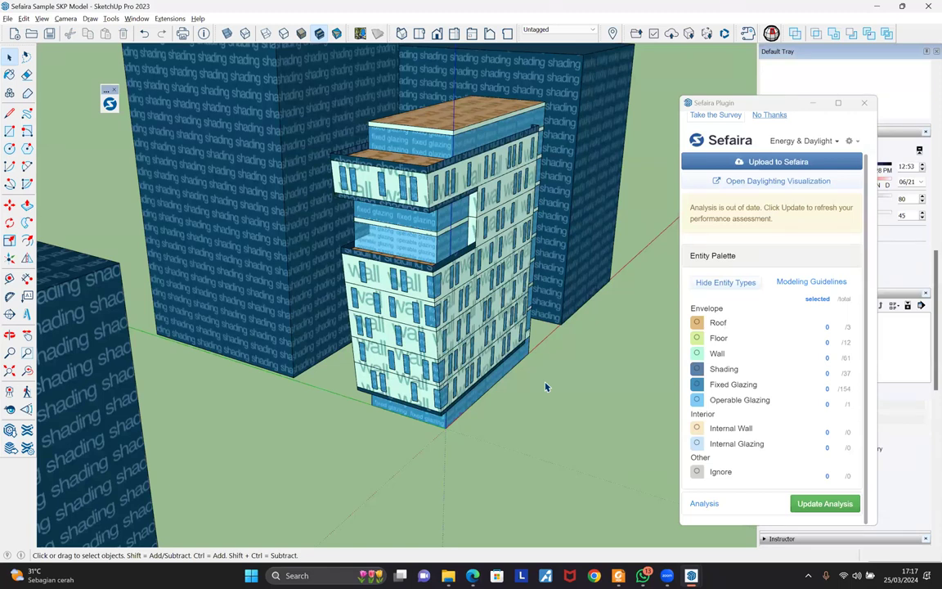
Hide the entity type display and update the Sefaira analysis of the building
{"action": "left_click", "coordinate": [724, 284]}
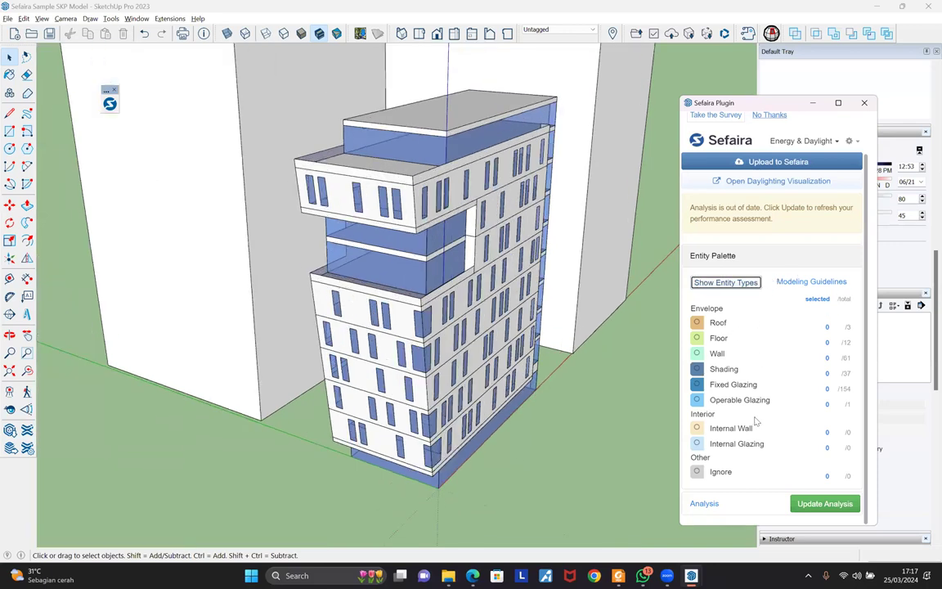
{"action": "scroll", "coordinate": [757, 393], "scroll_direction": "up", "scroll_amount": 1}
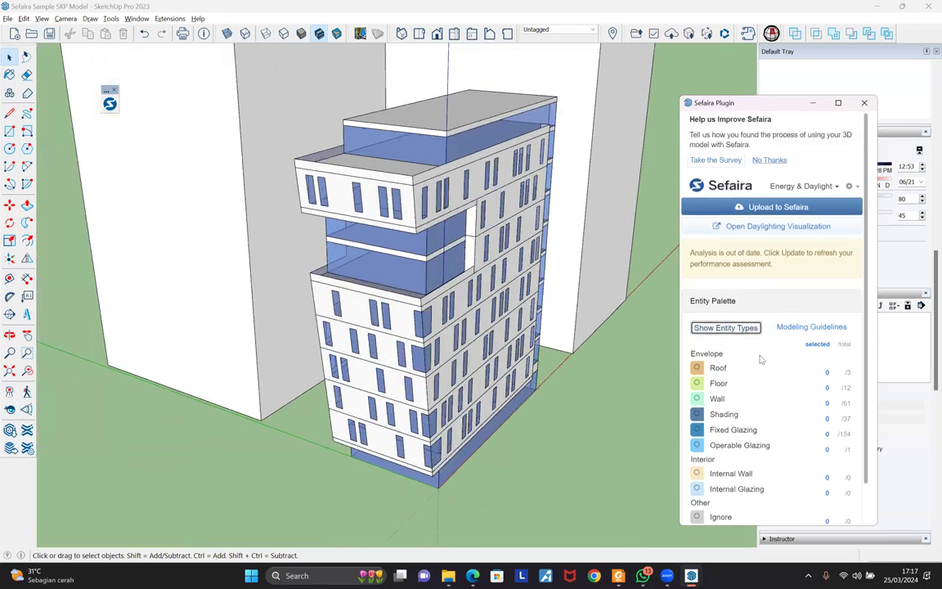
{"action": "left_click", "coordinate": [720, 301]}
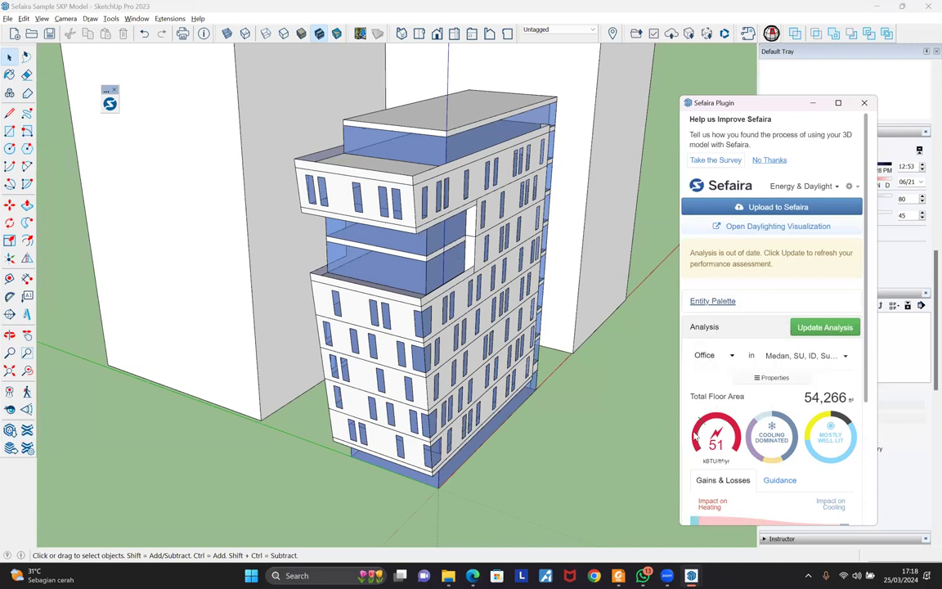
{"action": "mouse_move", "coordinate": [771, 388]}
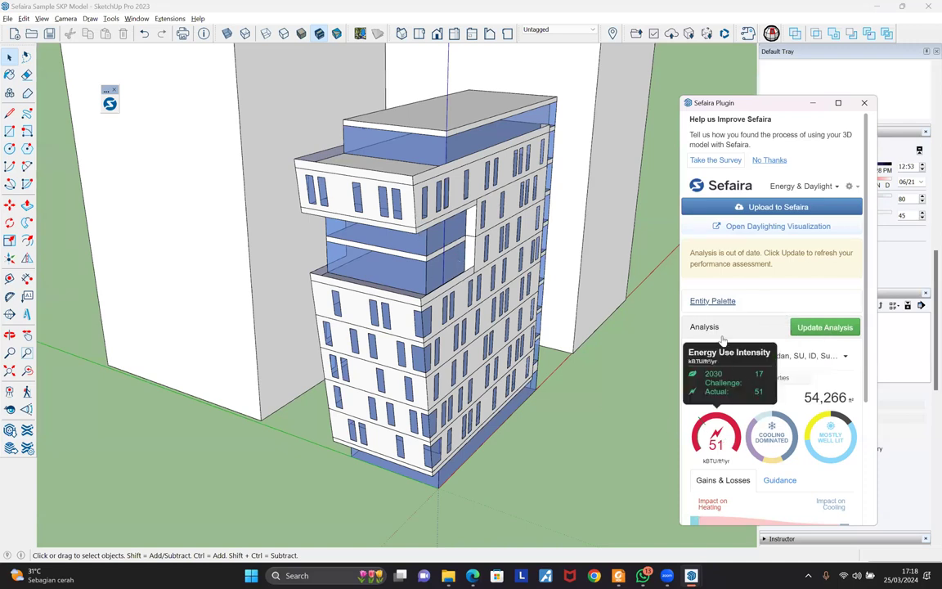
{"action": "left_click", "coordinate": [828, 328]}
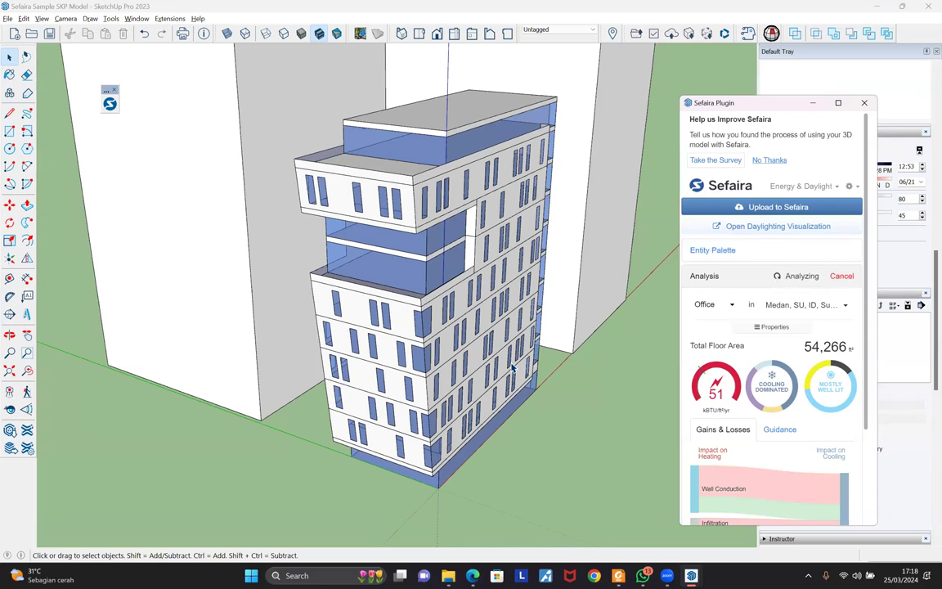
Check the measurement unit settings in the model information
{"action": "left_click", "coordinate": [162, 20]}
{"action": "mouse_move", "coordinate": [136, 18]}
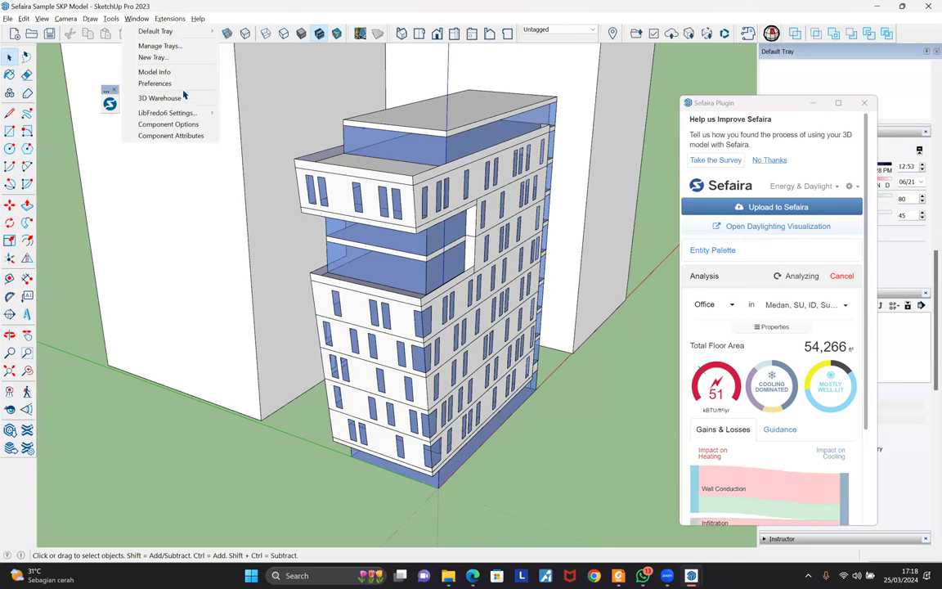
{"action": "left_click", "coordinate": [155, 72]}
{"action": "left_click", "coordinate": [296, 243]}
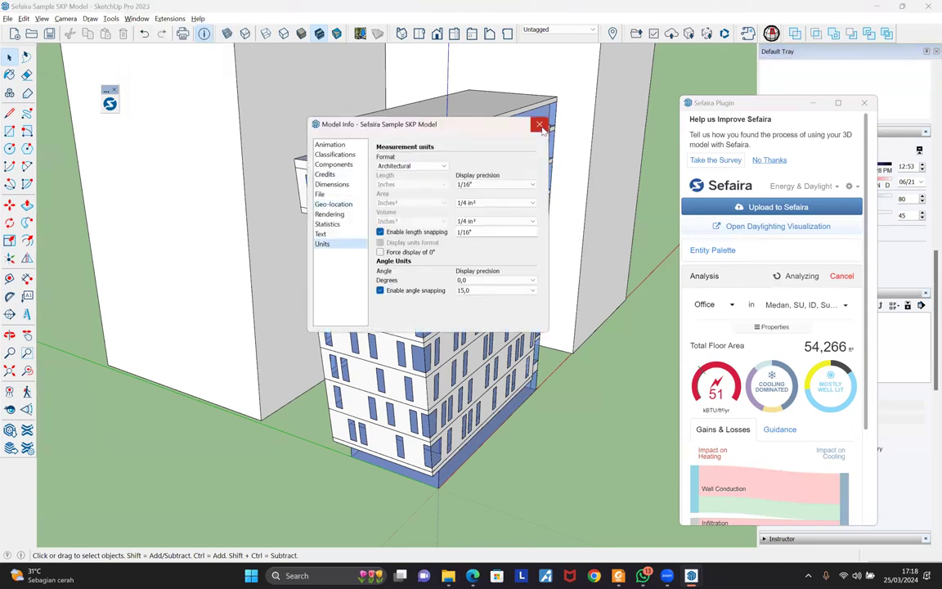
{"action": "left_click", "coordinate": [487, 116]}
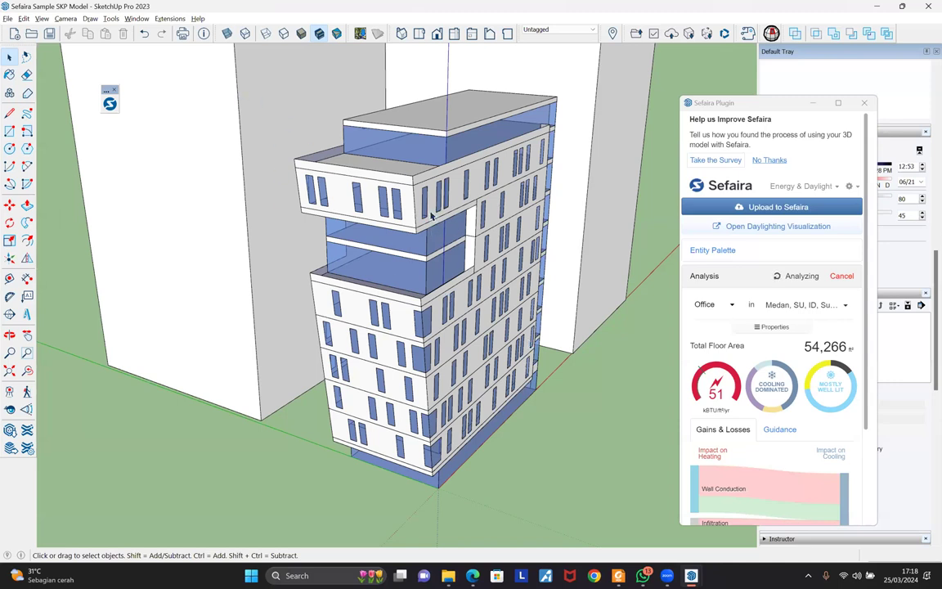
Set the model's measurement format to Decimal with lengths in Centimeters
{"action": "left_click", "coordinate": [137, 19]}
{"action": "left_click", "coordinate": [168, 69]}
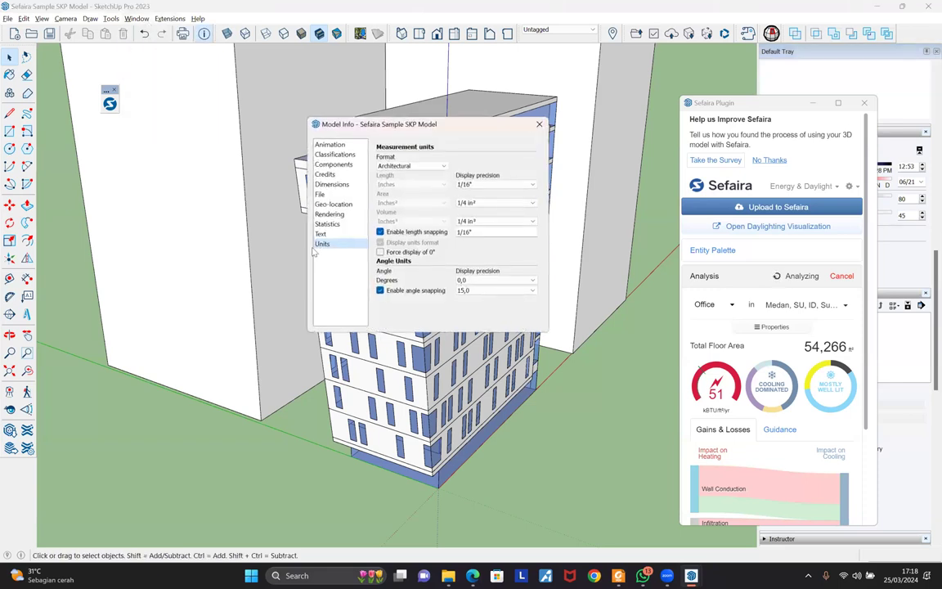
{"action": "left_click", "coordinate": [413, 167]}
{"action": "left_click", "coordinate": [396, 183]}
{"action": "left_click", "coordinate": [492, 185]}
{"action": "left_click", "coordinate": [492, 186]}
{"action": "left_click", "coordinate": [415, 185]}
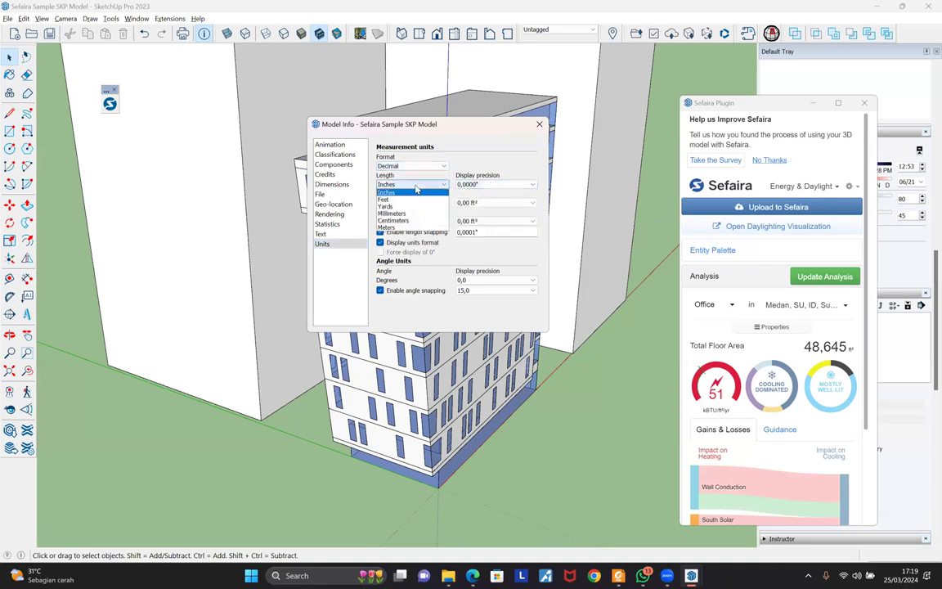
{"action": "left_click", "coordinate": [396, 220]}
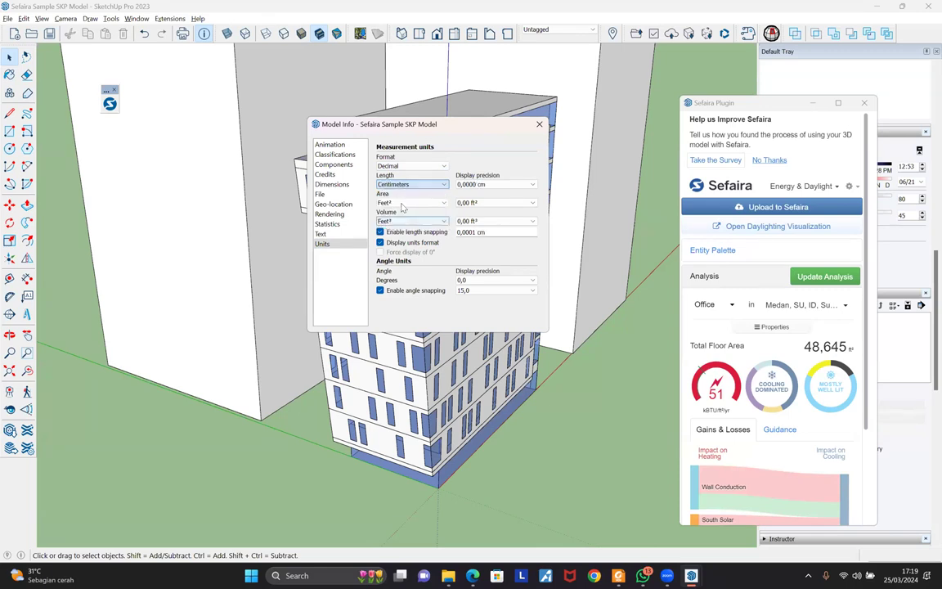
Set the area unit to Meters² and the volume unit to Meters³, and choose a display precision for lengths
{"action": "left_click", "coordinate": [402, 203]}
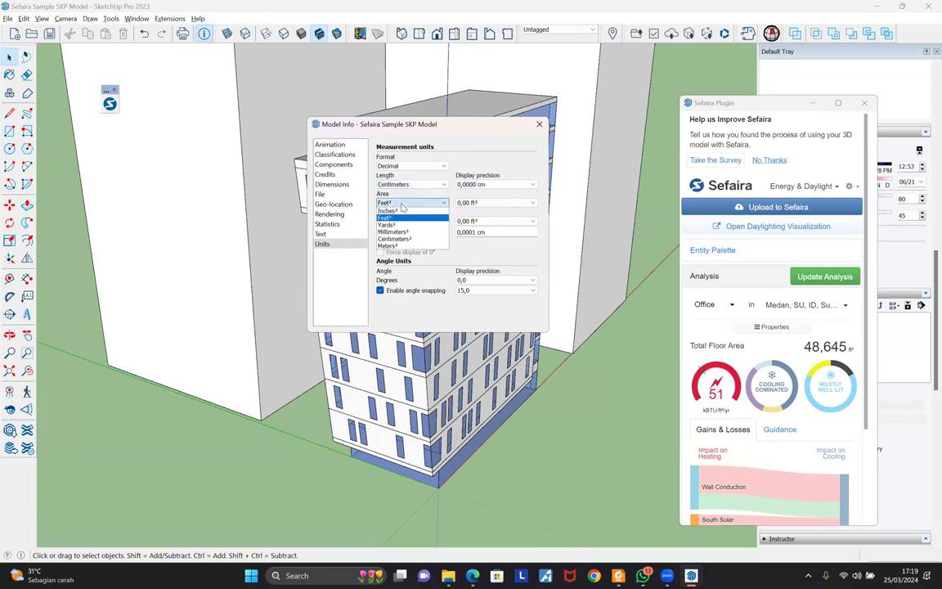
{"action": "left_click", "coordinate": [399, 245]}
{"action": "left_click", "coordinate": [409, 221]}
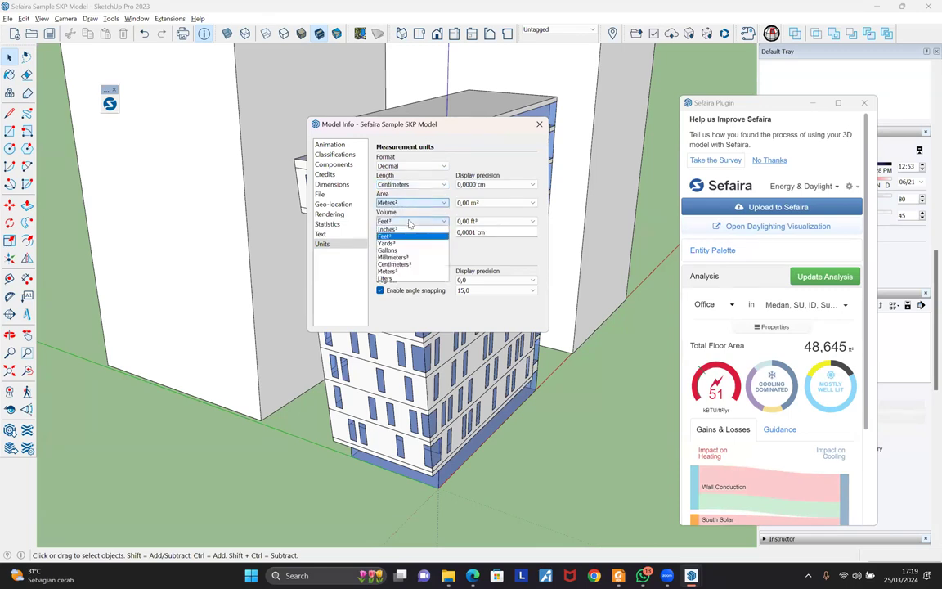
{"action": "left_click", "coordinate": [392, 269]}
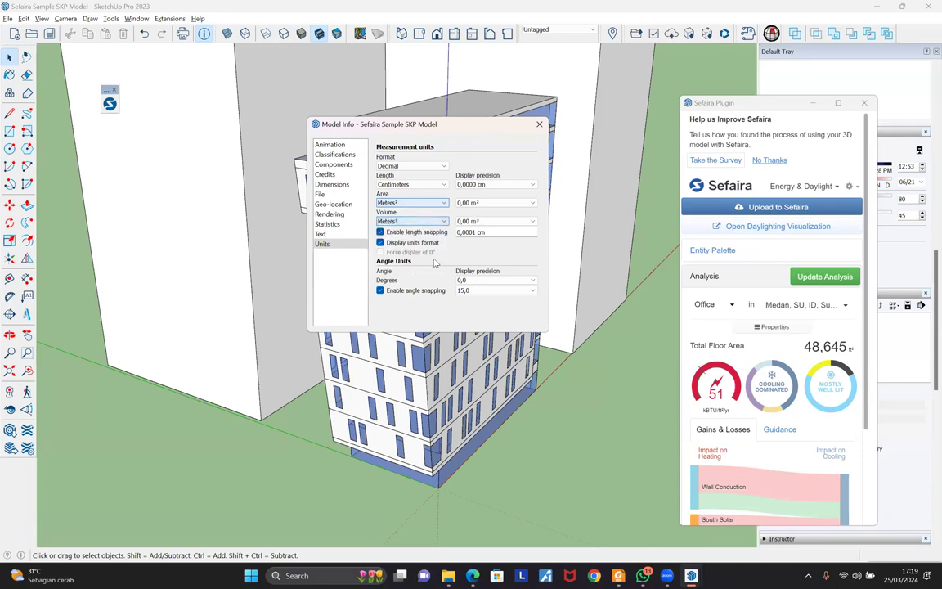
{"action": "left_click", "coordinate": [486, 185]}
{"action": "left_click", "coordinate": [483, 199]}
{"action": "left_click", "coordinate": [541, 126]}
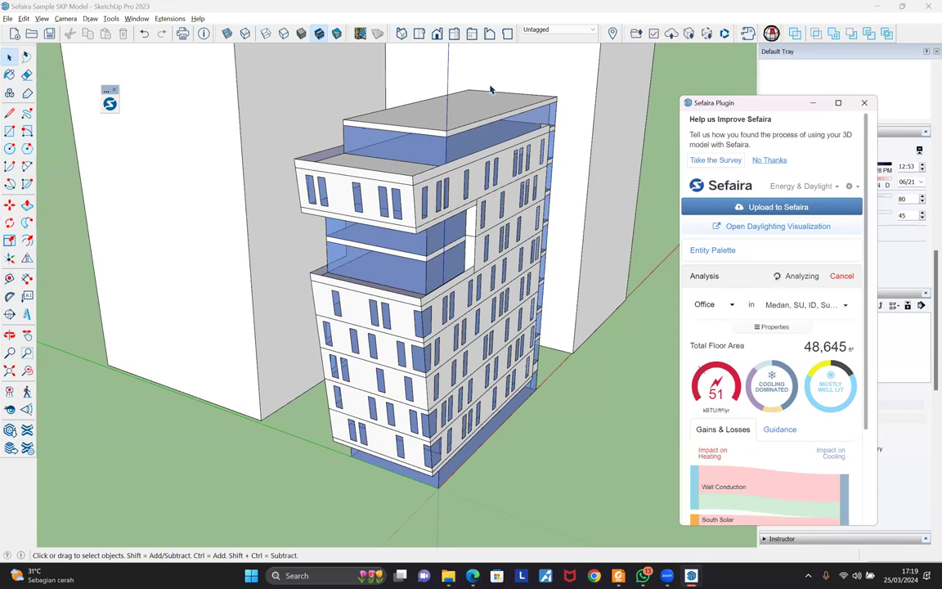
Inspect the building's roof and upper storeys, and review the energy segments and gains and losses of the analysis
{"action": "scroll", "coordinate": [489, 92], "scroll_direction": "up", "scroll_amount": 3}
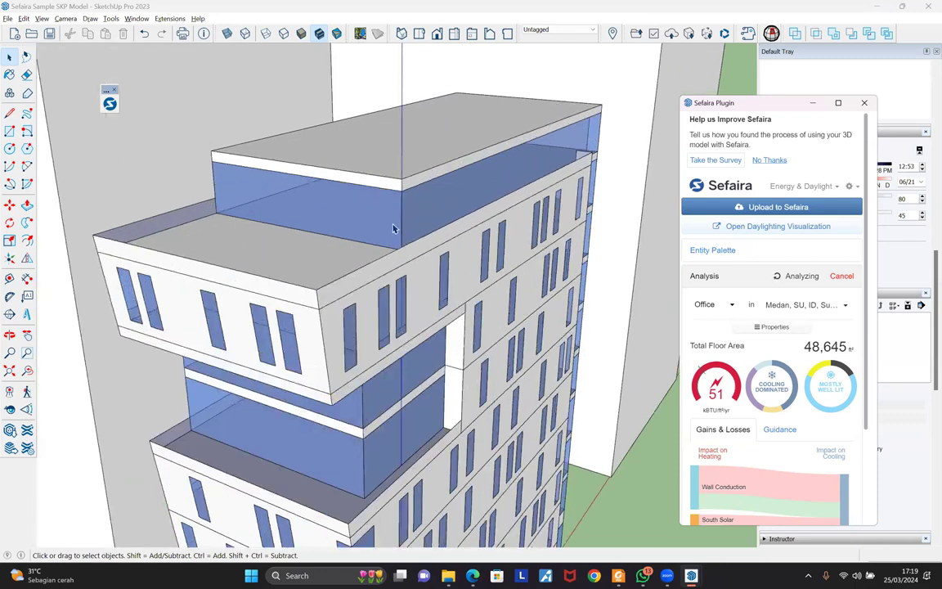
{"action": "scroll", "coordinate": [392, 228], "scroll_direction": "up", "scroll_amount": 2}
{"action": "middle_click_drag", "start_coordinate": [364, 128], "coordinate": [460, 157]}
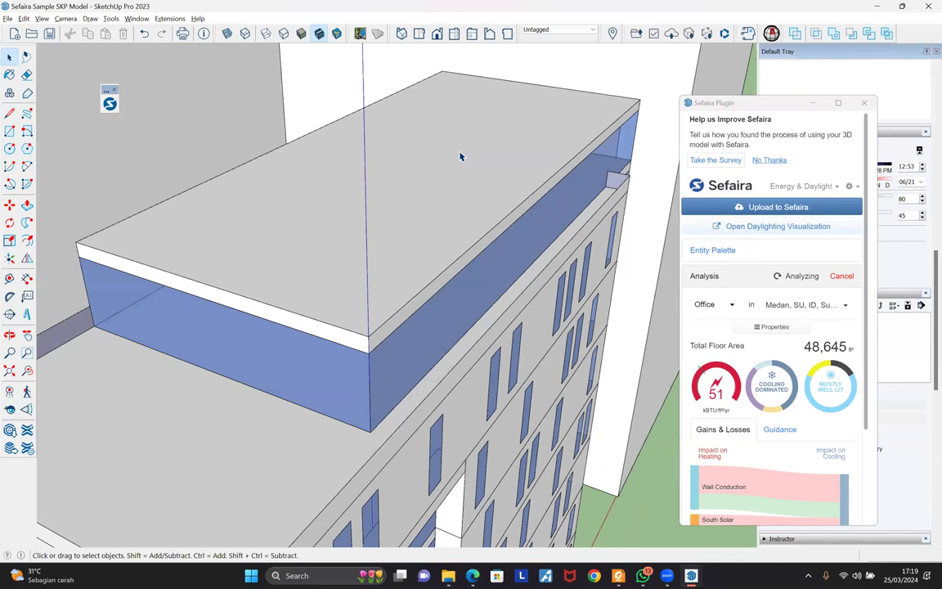
{"action": "scroll", "coordinate": [456, 150], "scroll_direction": "down", "scroll_amount": 2}
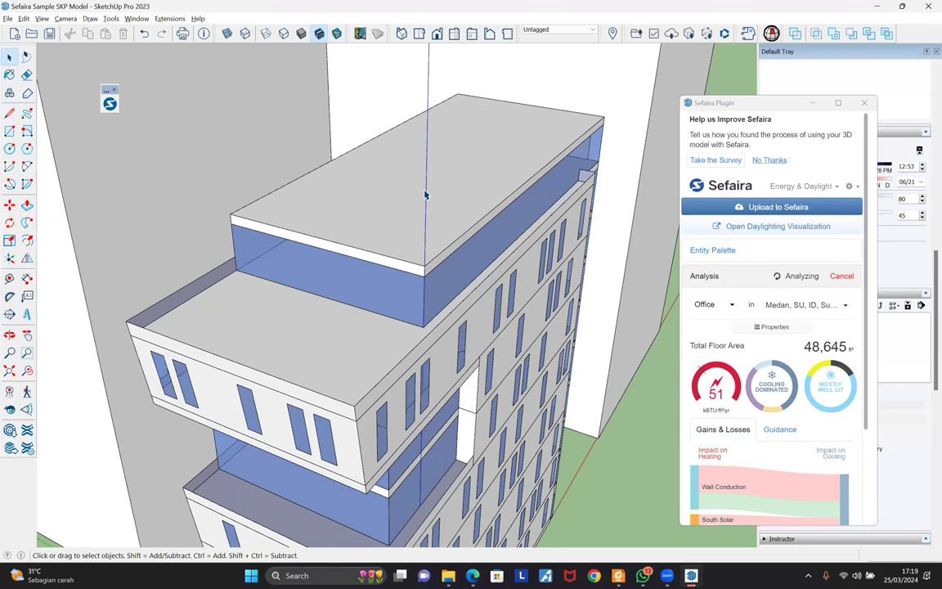
{"action": "scroll", "coordinate": [424, 194], "scroll_direction": "down", "scroll_amount": 3}
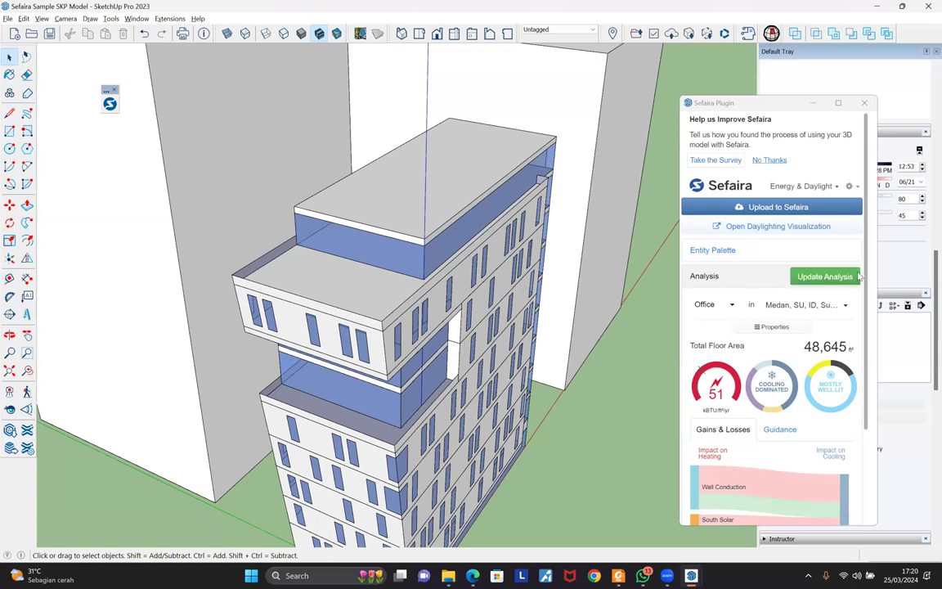
{"action": "scroll", "coordinate": [736, 368], "scroll_direction": "down", "scroll_amount": 3}
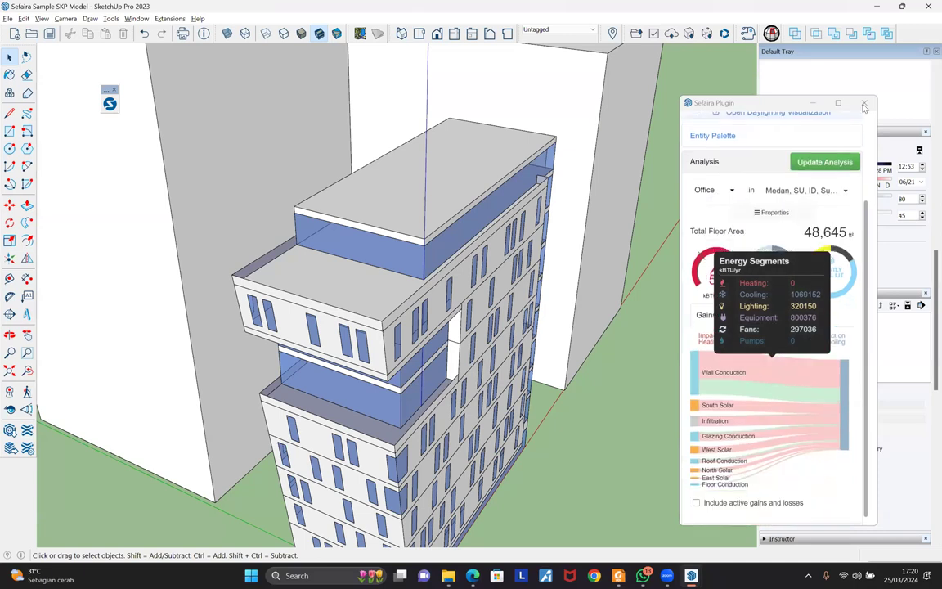
Close the Sefaira plugin to recheck the model information, and reopen the plugin
{"action": "scroll", "coordinate": [736, 368], "scroll_direction": "up", "scroll_amount": 2}
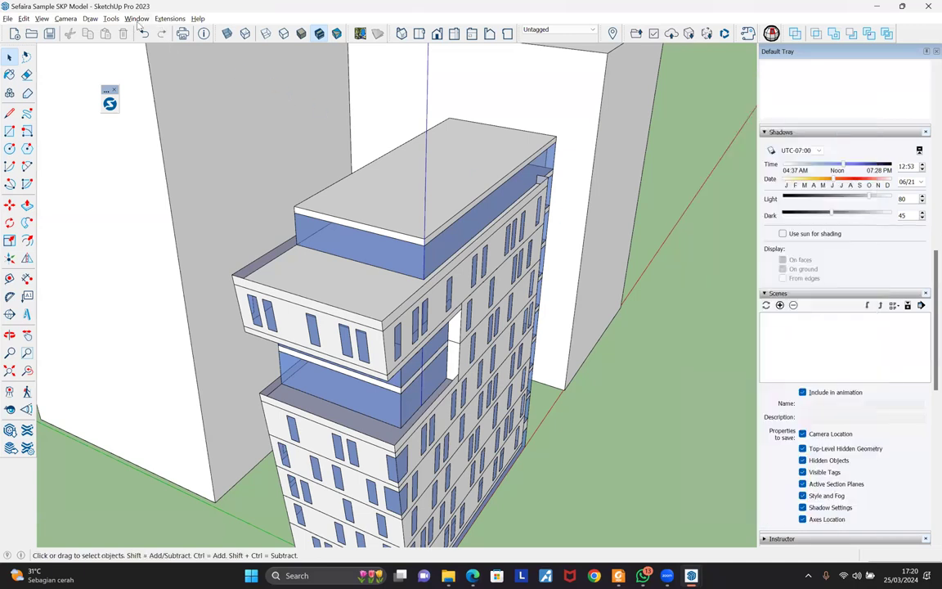
{"action": "left_click", "coordinate": [136, 18]}
{"action": "left_click", "coordinate": [159, 72]}
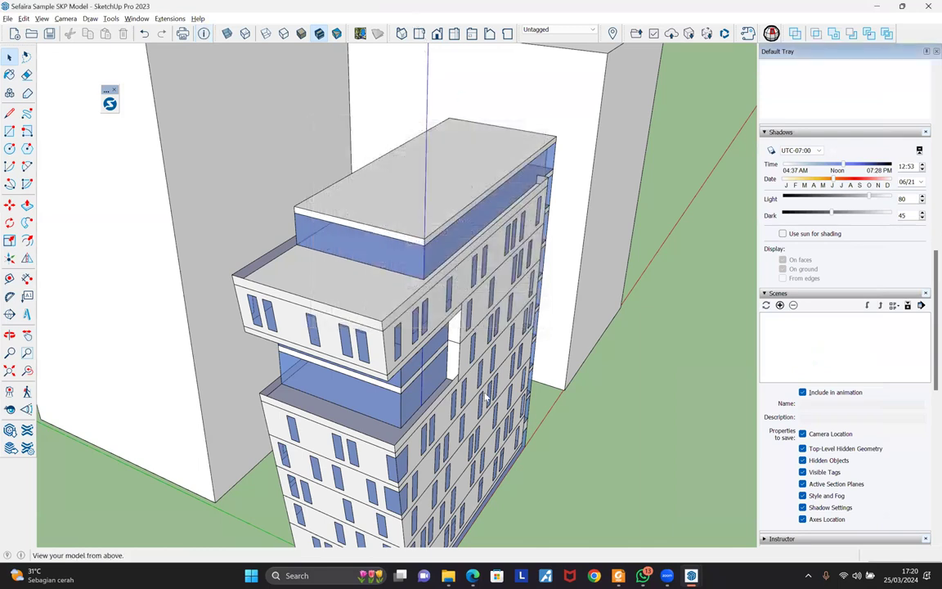
{"action": "right_click", "coordinate": [426, 35]}
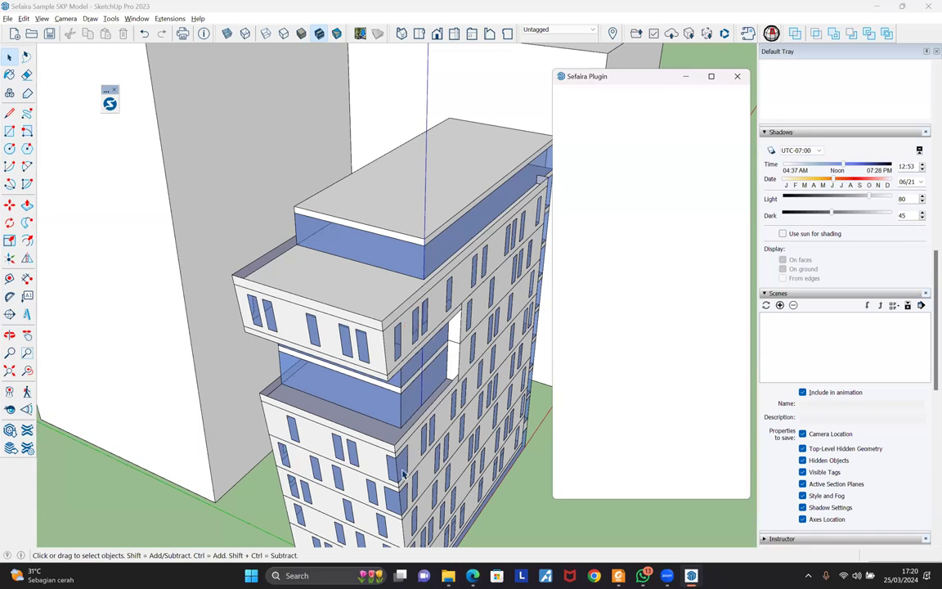
Draw a small rectangular box on the ground in front of the building
{"action": "middle_click_drag", "start_coordinate": [327, 392], "coordinate": [360, 381]}
{"action": "middle_click_drag", "start_coordinate": [422, 413], "coordinate": [389, 372]}
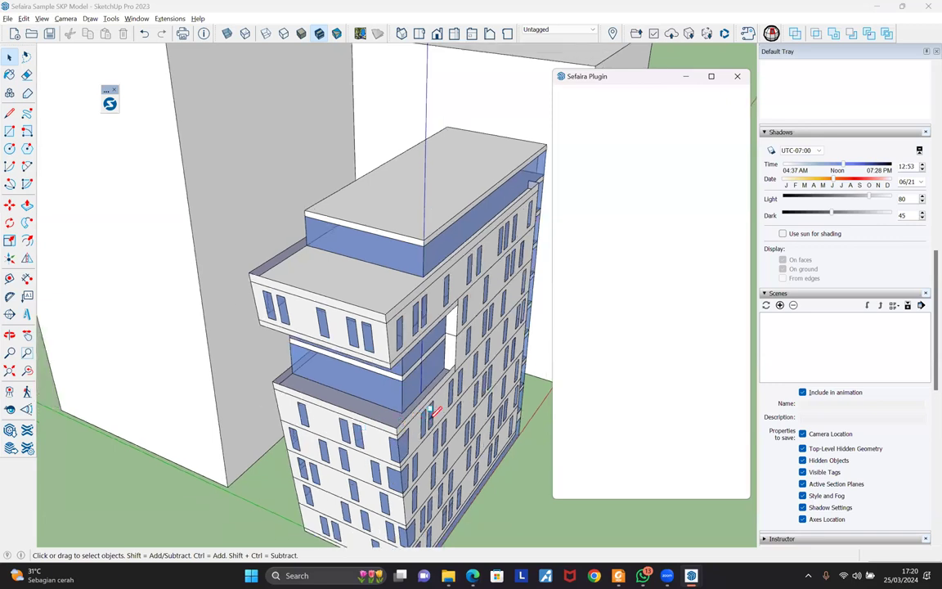
{"action": "scroll", "coordinate": [399, 384], "scroll_direction": "down", "scroll_amount": 3}
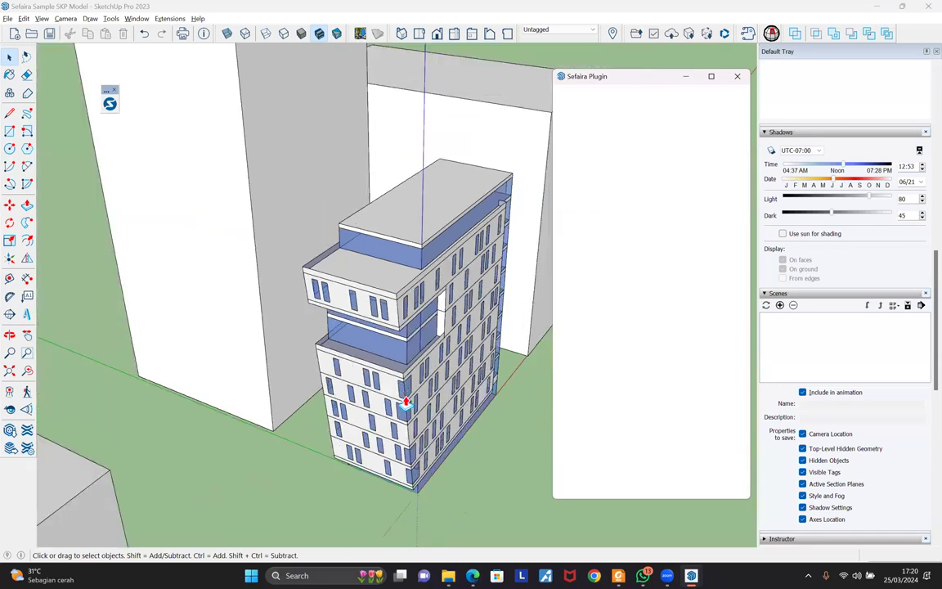
{"action": "key", "text": "r"}
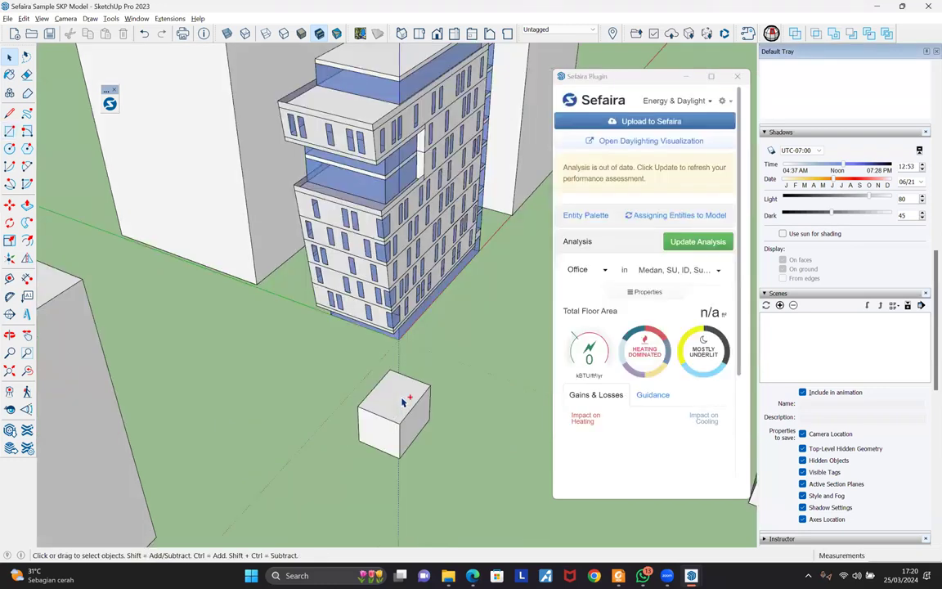
Remove the box's top face and paste a copy of the open box beside the original
{"action": "triple_click", "coordinate": [402, 400]}
{"action": "key", "text": "ctrl+c"}
{"action": "key", "text": "ctrl+v"}
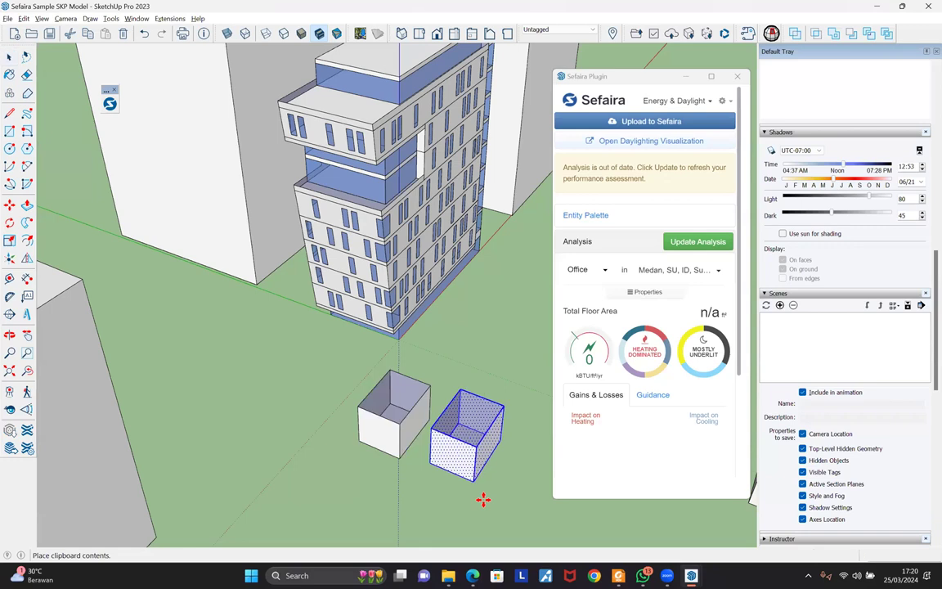
{"action": "left_click", "coordinate": [421, 476]}
{"action": "left_click", "coordinate": [335, 370]}
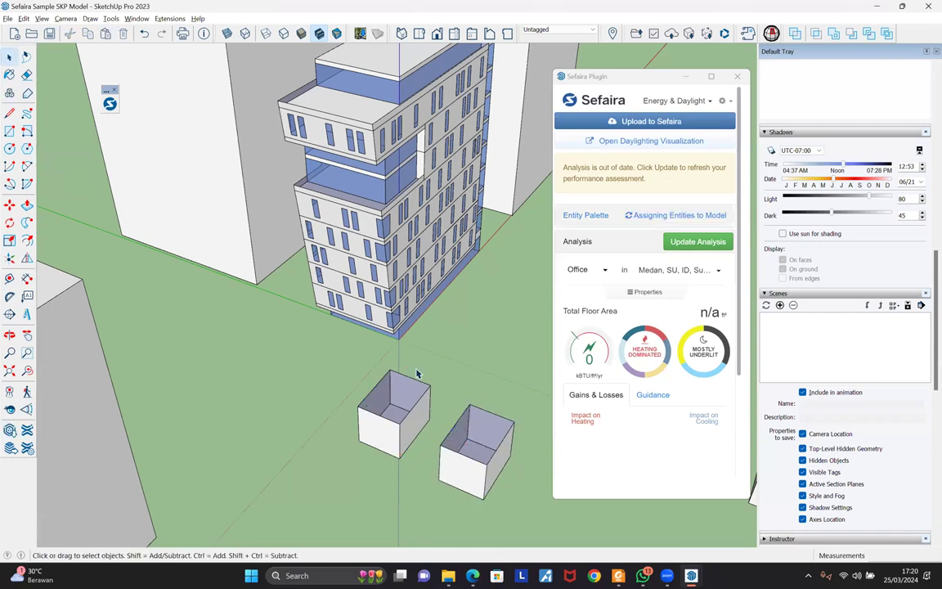
Move the copied box by its lower corner onto the original box's corner, making the two adjoin
{"action": "scroll", "coordinate": [416, 374], "scroll_direction": "up", "scroll_amount": 3}
{"action": "scroll", "coordinate": [416, 374], "scroll_direction": "up", "scroll_amount": 3}
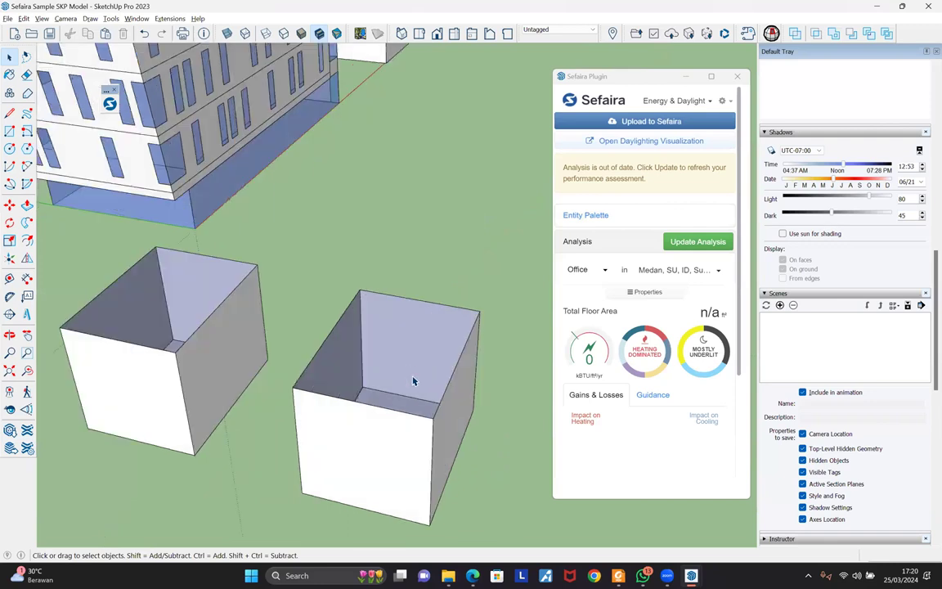
{"action": "left_click", "coordinate": [311, 483]}
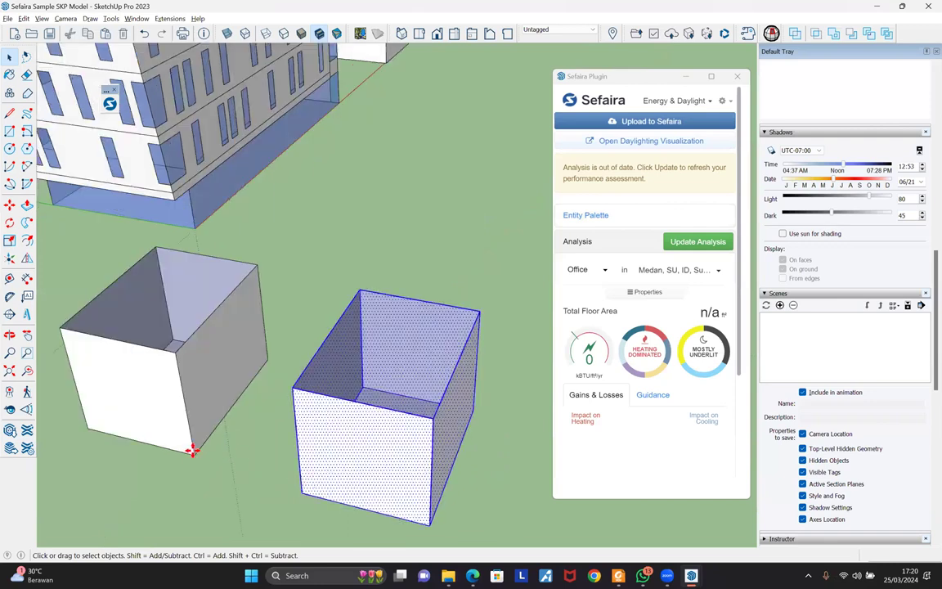
{"action": "key", "text": "m"}
{"action": "left_click", "coordinate": [300, 489]}
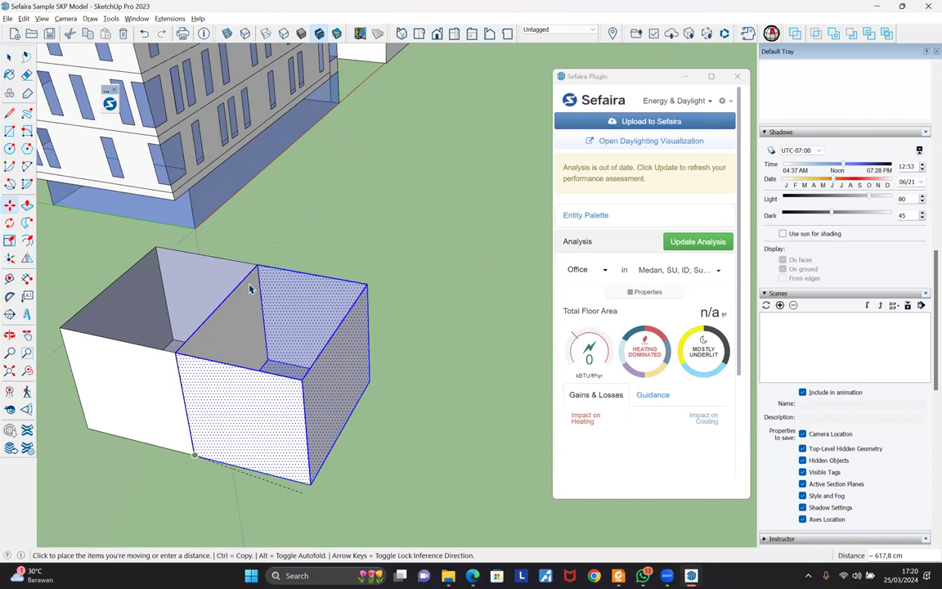
Select and inspect the dividing wall between the two adjoining boxes
{"action": "left_click", "coordinate": [286, 329]}
{"action": "key", "text": "space"}
{"action": "scroll", "coordinate": [267, 319], "scroll_direction": "up", "scroll_amount": 5}
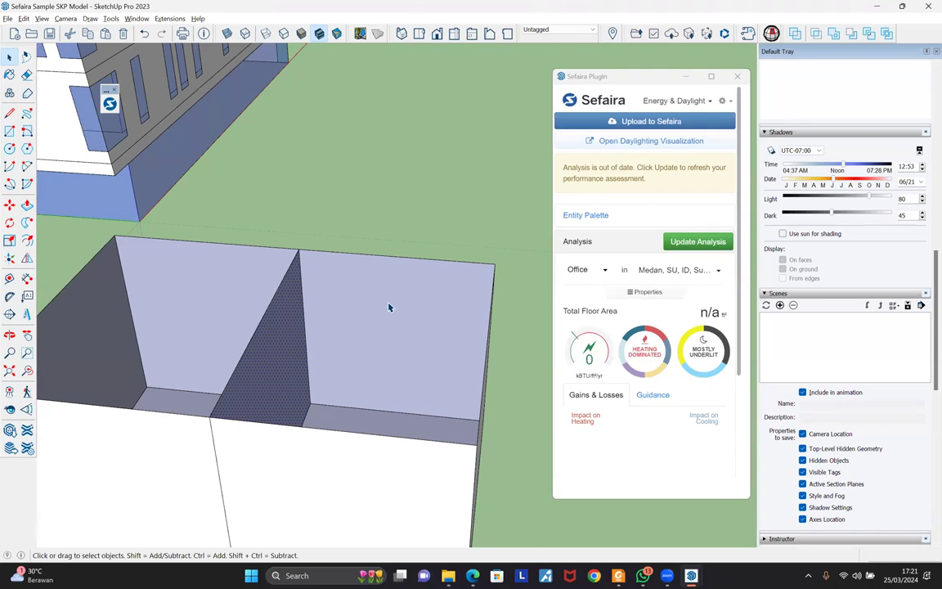
{"action": "scroll", "coordinate": [326, 370], "scroll_direction": "down", "scroll_amount": 3}
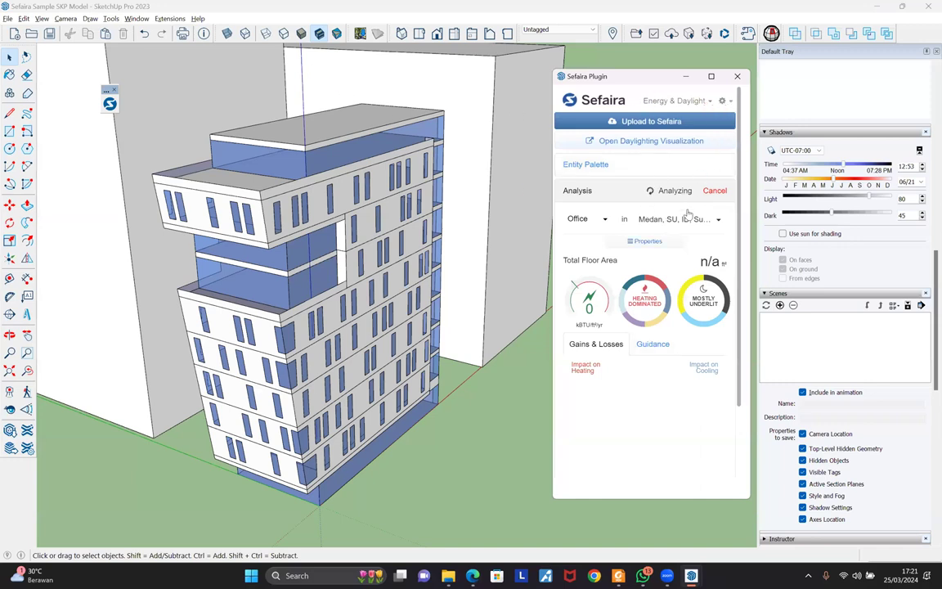
Set the plugin's units to Metric and its illuminance unit to Lux
{"action": "left_click", "coordinate": [721, 101]}
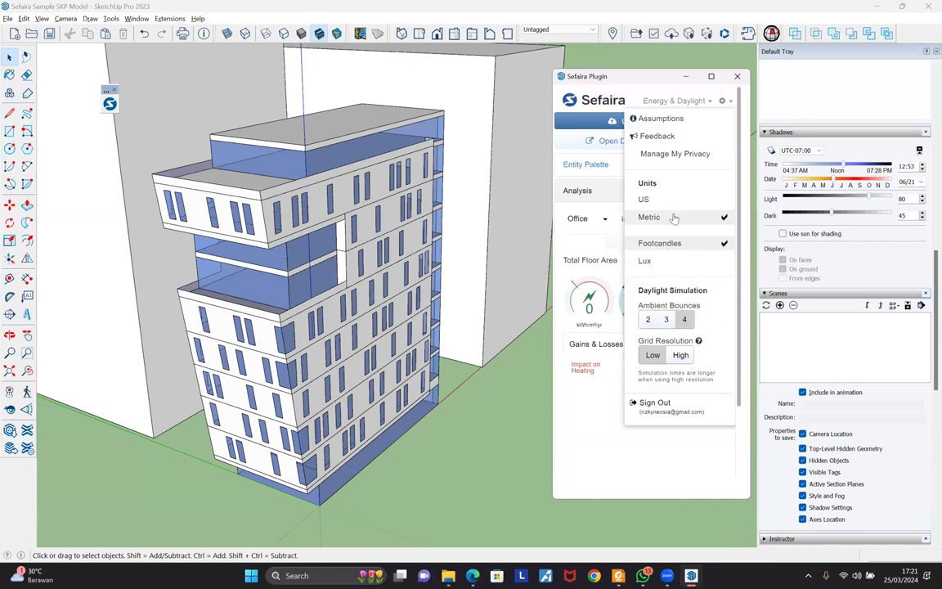
{"action": "left_click", "coordinate": [663, 265]}
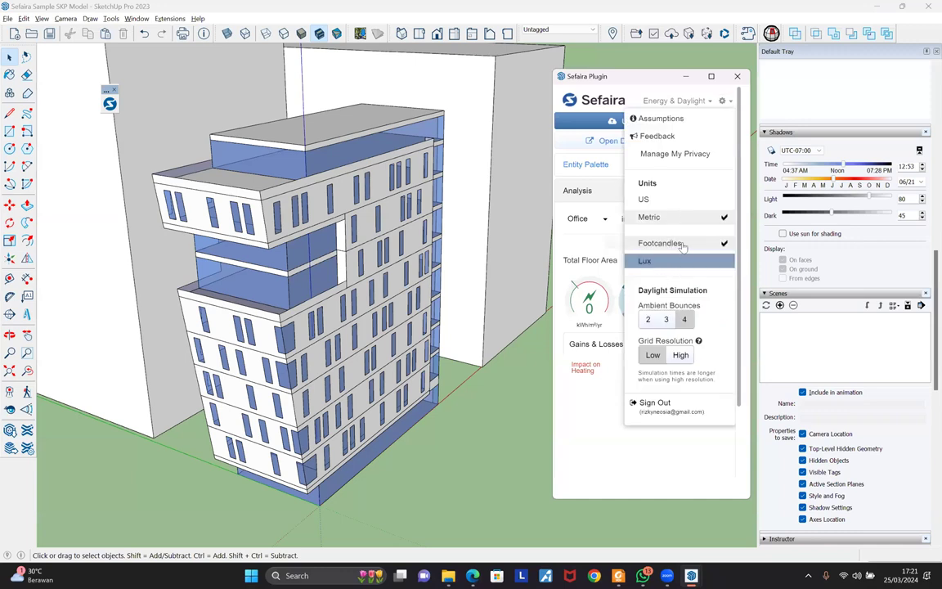
Try 2 ambient bounces for the daylight simulation and return the setting to 4
{"action": "left_click", "coordinate": [721, 101]}
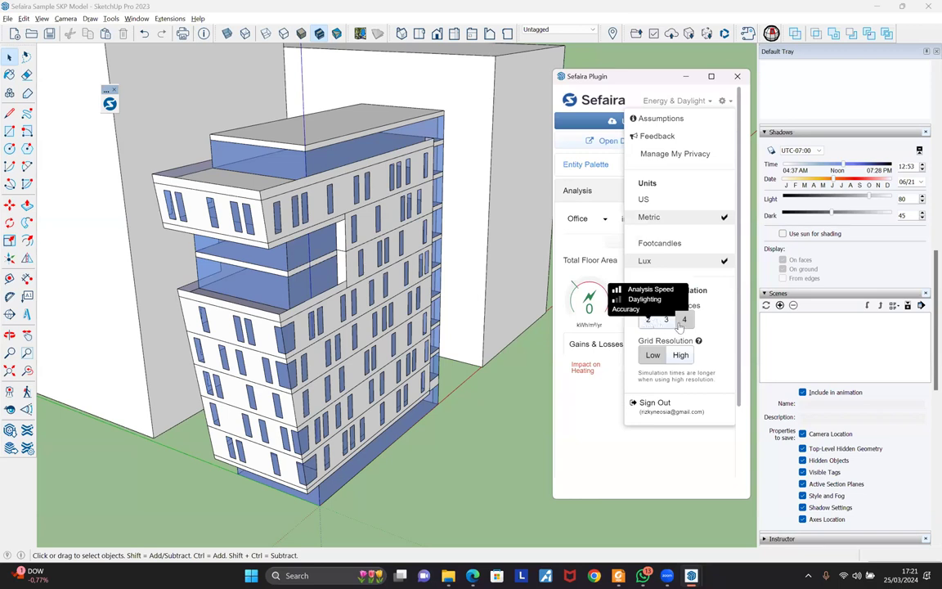
{"action": "left_click", "coordinate": [687, 320]}
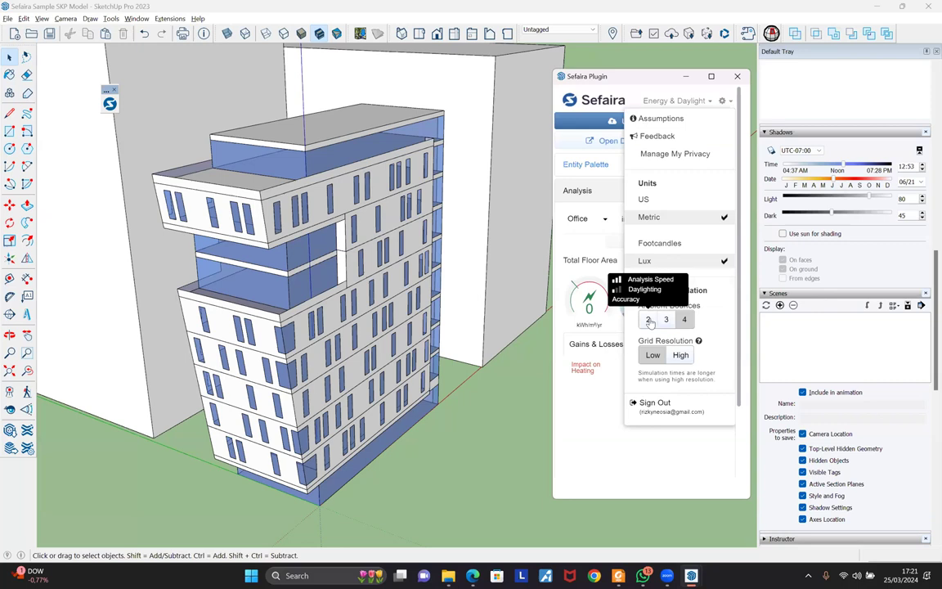
{"action": "left_click", "coordinate": [648, 320]}
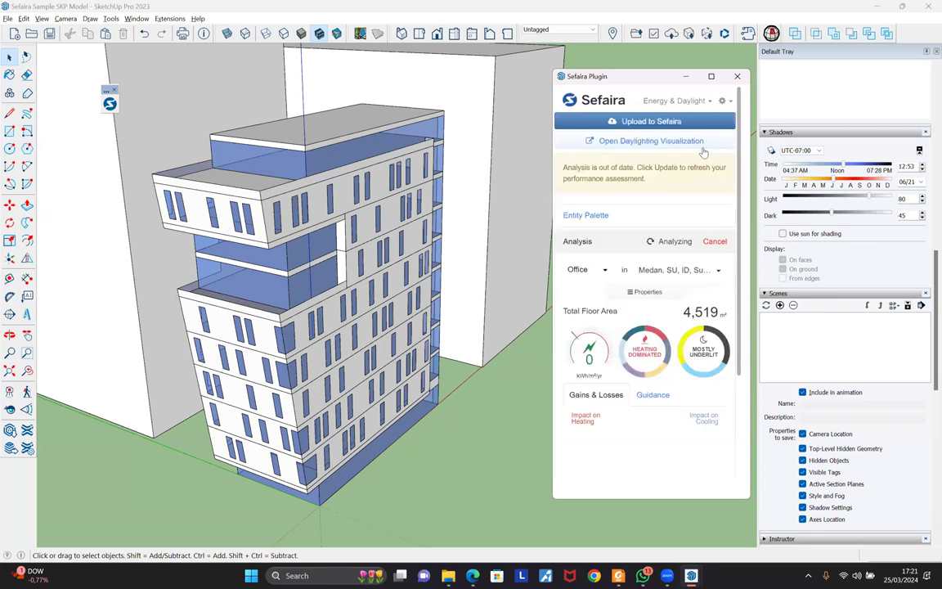
{"action": "left_click", "coordinate": [724, 102]}
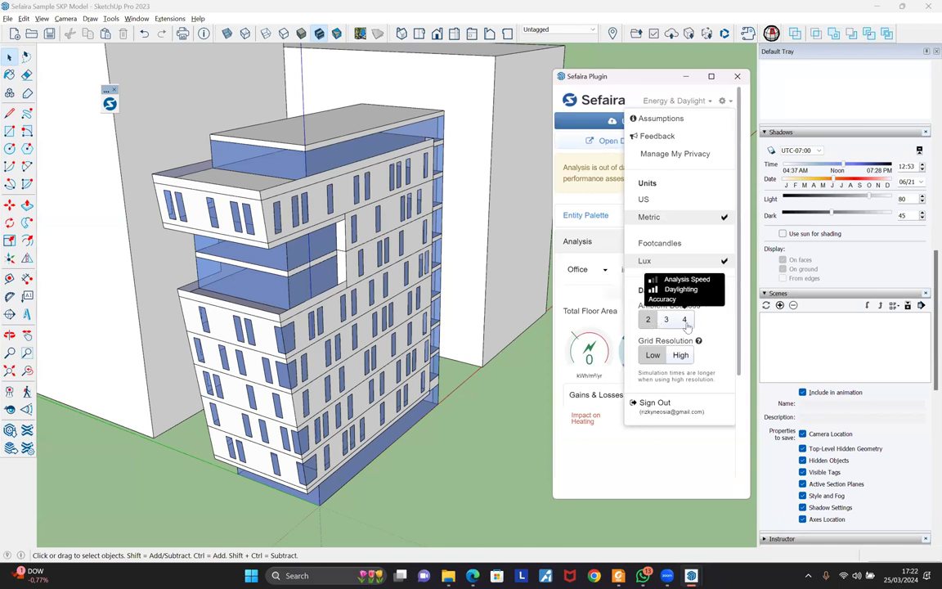
{"action": "left_click", "coordinate": [684, 319]}
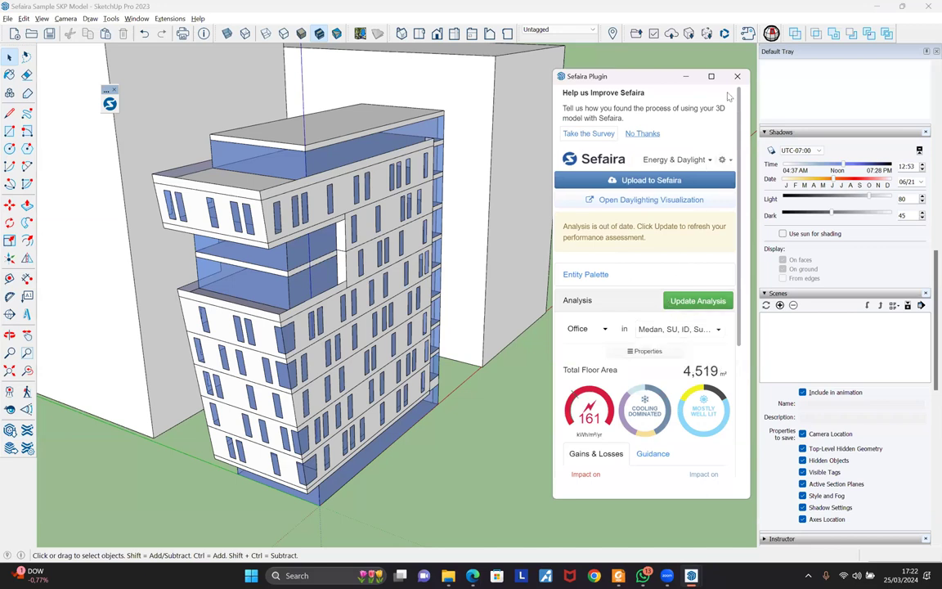
Set the daylight simulation's grid resolution to High
{"action": "left_click", "coordinate": [722, 160]}
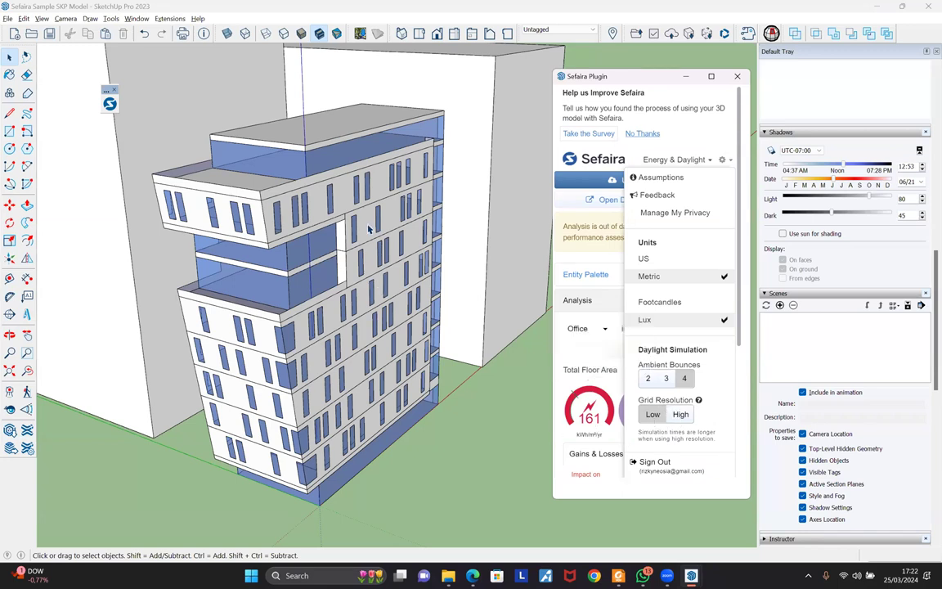
{"action": "scroll", "coordinate": [367, 230], "scroll_direction": "up", "scroll_amount": 1}
{"action": "scroll", "coordinate": [368, 229], "scroll_direction": "up", "scroll_amount": 1}
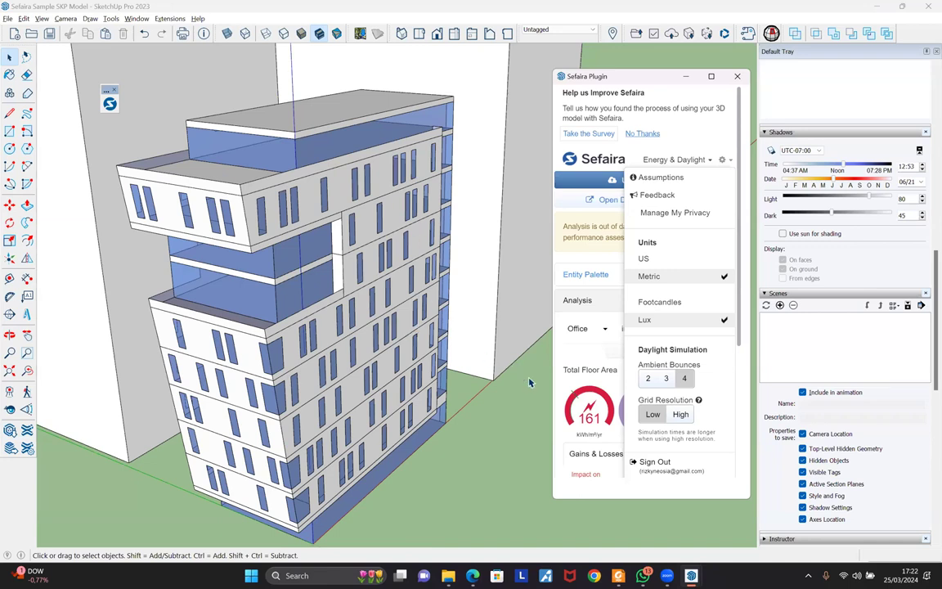
{"action": "left_click", "coordinate": [653, 418]}
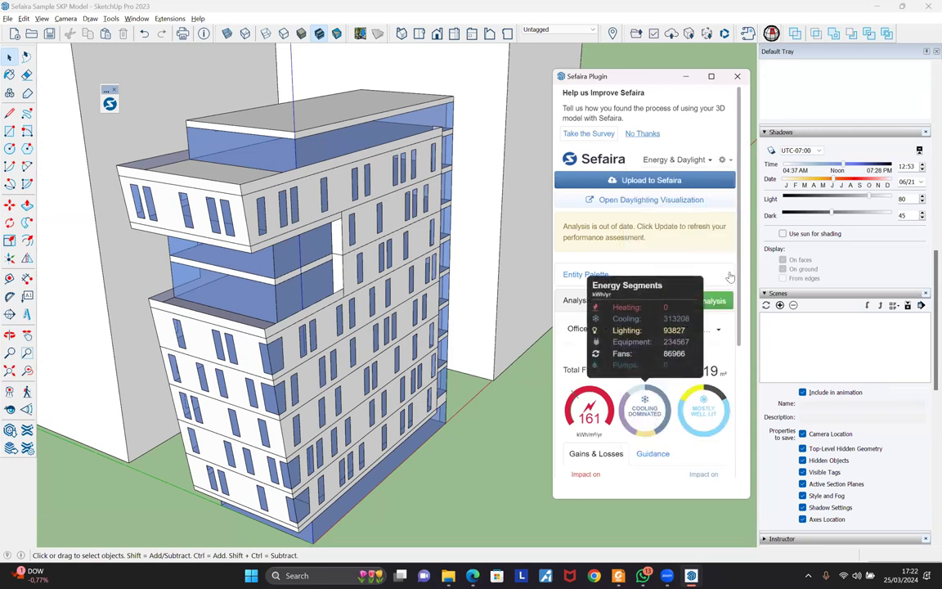
{"action": "left_click", "coordinate": [721, 160]}
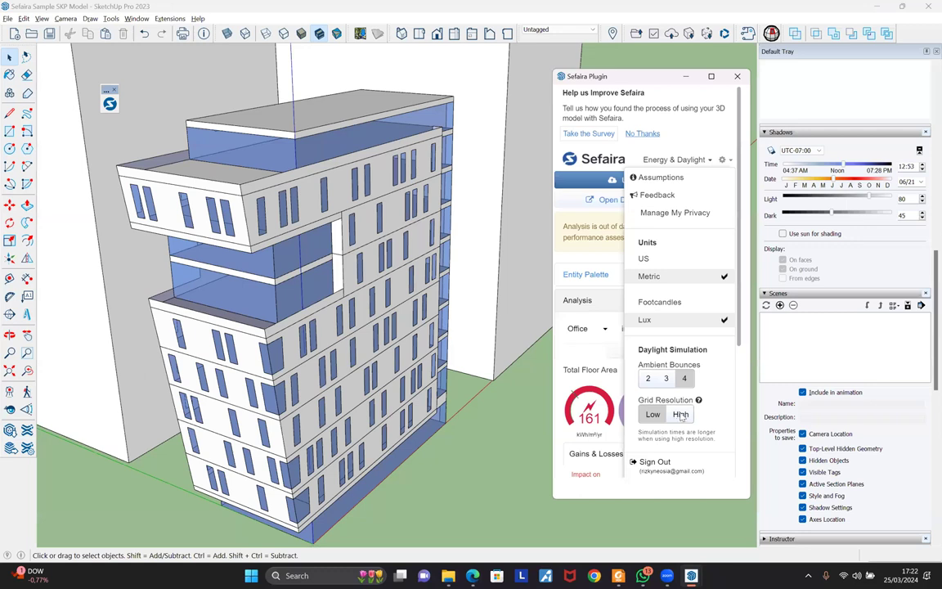
{"action": "left_click", "coordinate": [723, 161]}
{"action": "left_click", "coordinate": [723, 161]}
{"action": "scroll", "coordinate": [692, 384], "scroll_direction": "down", "scroll_amount": 2}
{"action": "scroll", "coordinate": [694, 327], "scroll_direction": "up", "scroll_amount": 2}
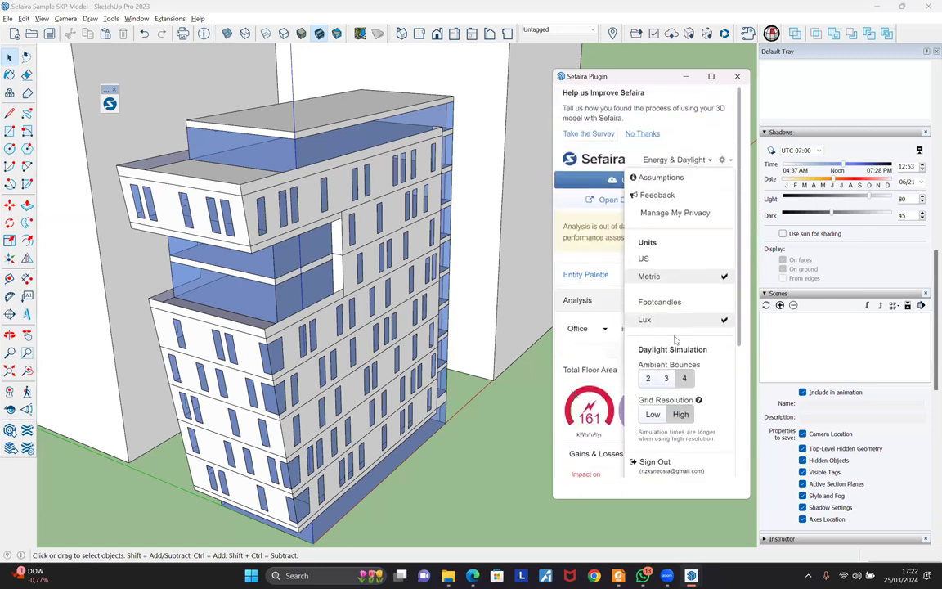
Open the Sefaira assumptions and look through the information
{"action": "left_click", "coordinate": [670, 178]}
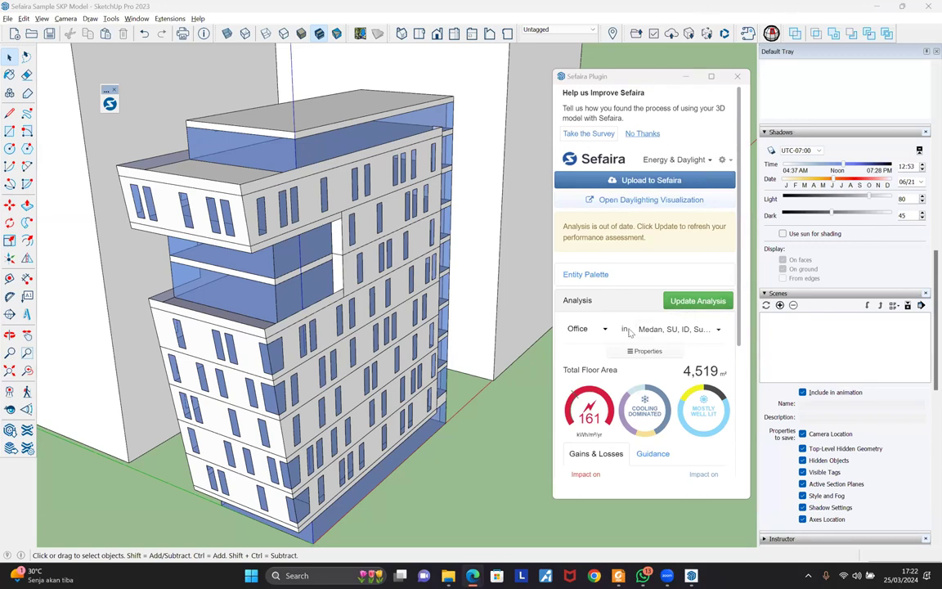
{"action": "scroll", "coordinate": [629, 332], "scroll_direction": "down", "scroll_amount": 5}
{"action": "scroll", "coordinate": [628, 331], "scroll_direction": "up", "scroll_amount": 5}
Review the plugin's unit and daylight simulation settings and the available analysis modes
{"action": "left_click", "coordinate": [730, 160]}
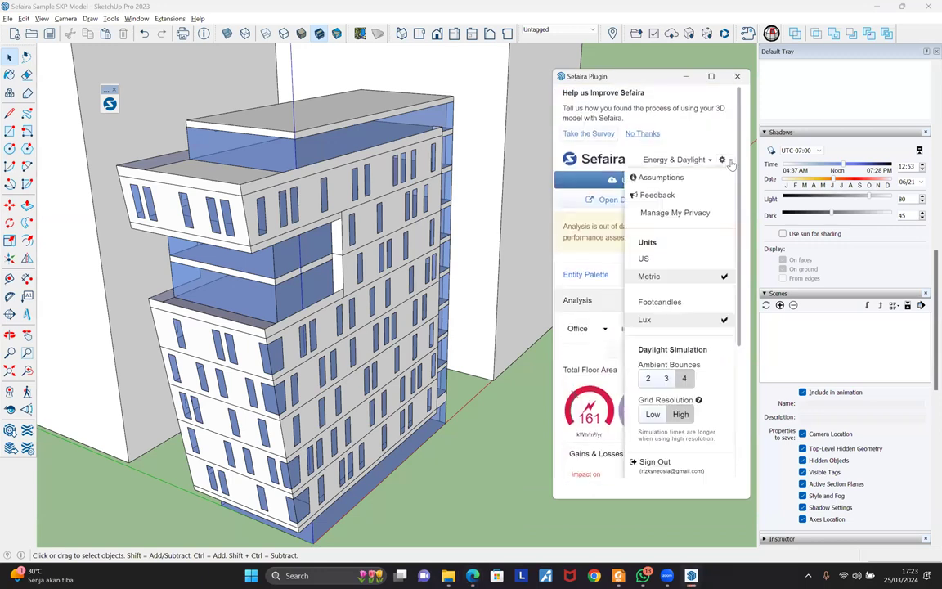
{"action": "scroll", "coordinate": [722, 325], "scroll_direction": "down", "scroll_amount": 1}
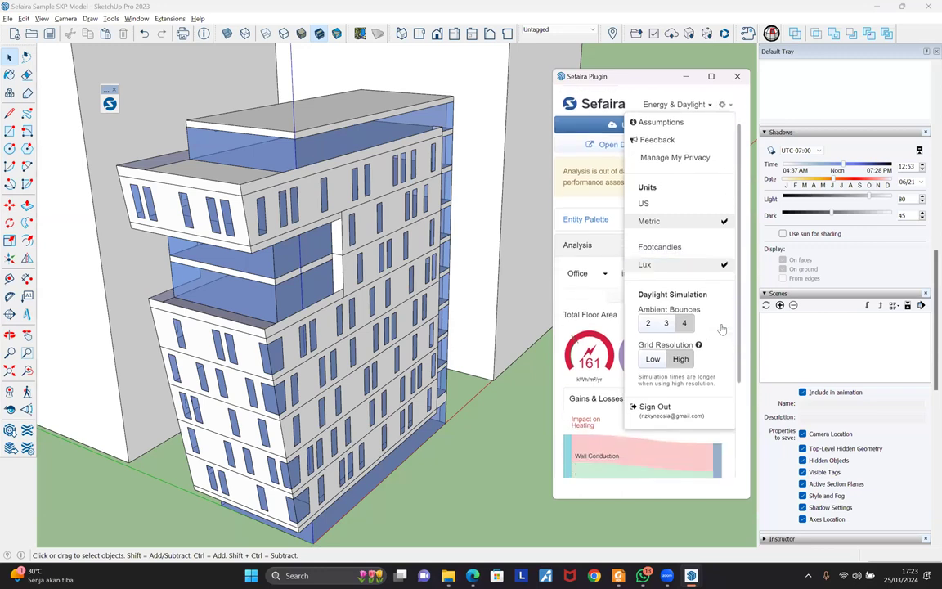
{"action": "scroll", "coordinate": [722, 327], "scroll_direction": "up", "scroll_amount": 1}
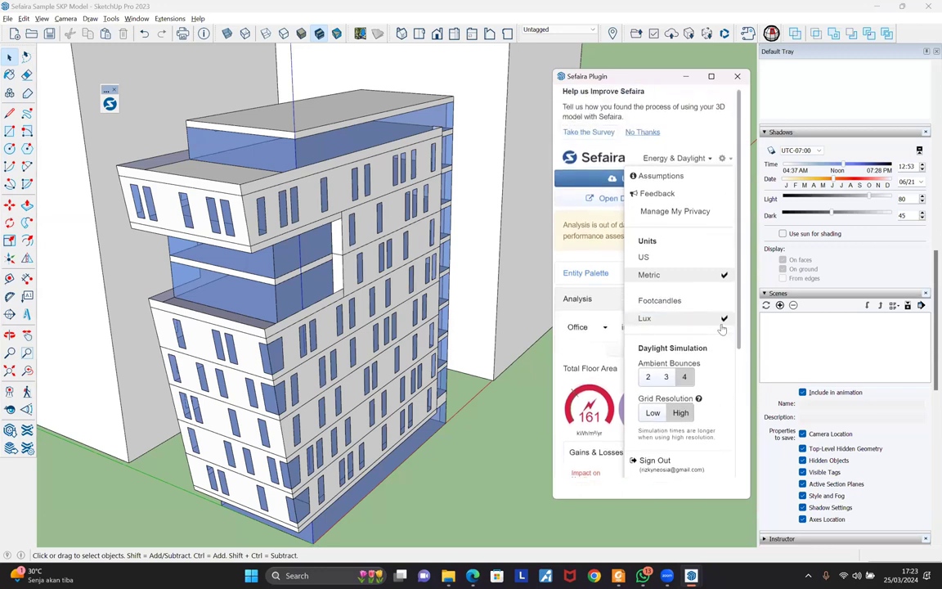
{"action": "left_click", "coordinate": [723, 161]}
{"action": "left_click", "coordinate": [699, 162]}
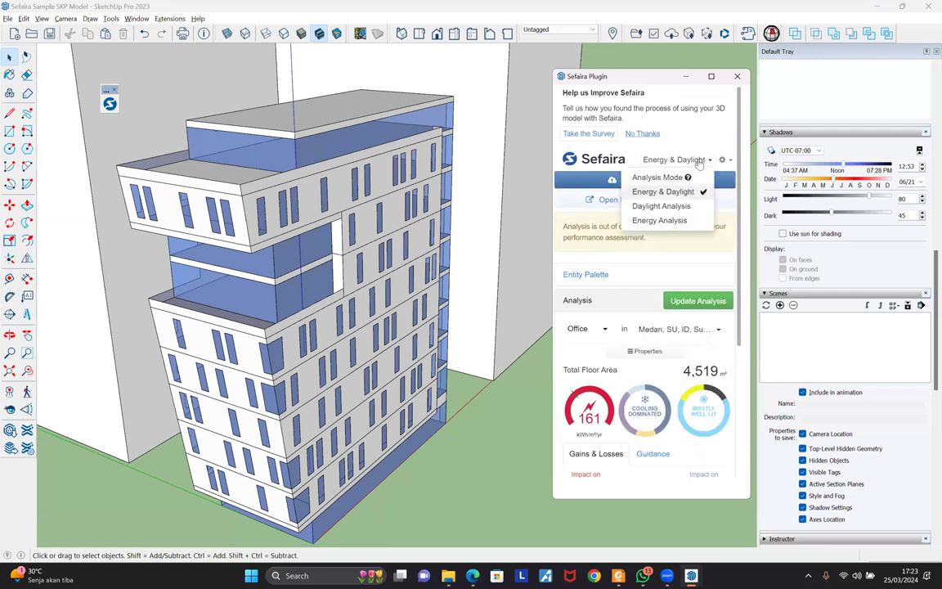
{"action": "left_click", "coordinate": [711, 161]}
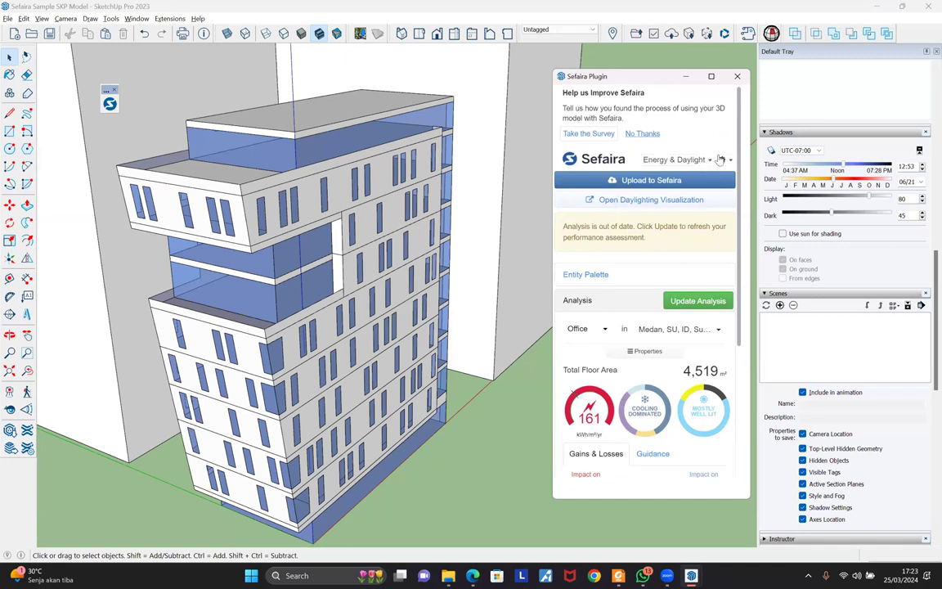
Update the Sefaira analysis and inspect the building's facades from several angles while it runs
{"action": "left_click", "coordinate": [699, 301]}
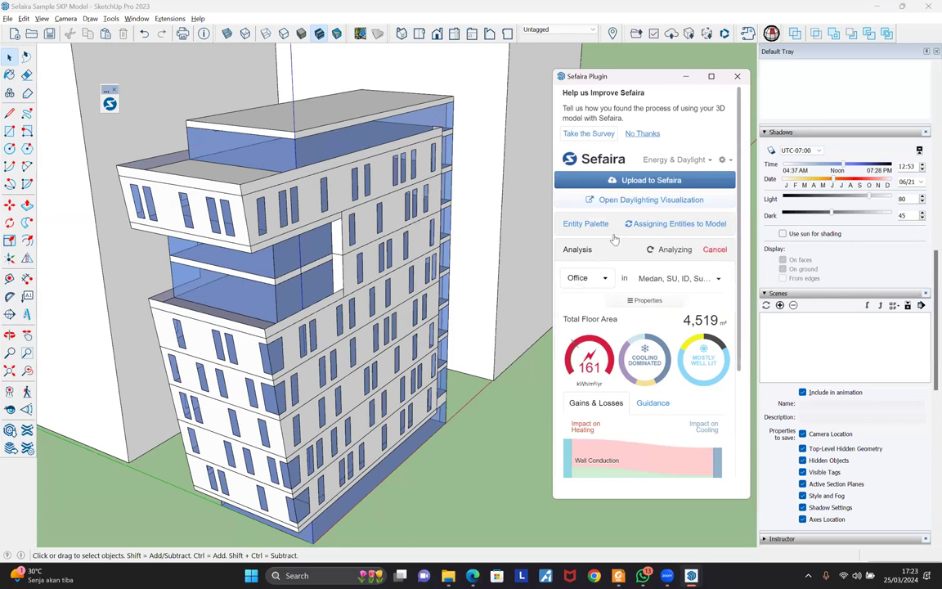
{"action": "middle_click_drag", "start_coordinate": [284, 339], "coordinate": [469, 288]}
{"action": "scroll", "coordinate": [426, 214], "scroll_direction": "up", "scroll_amount": 5}
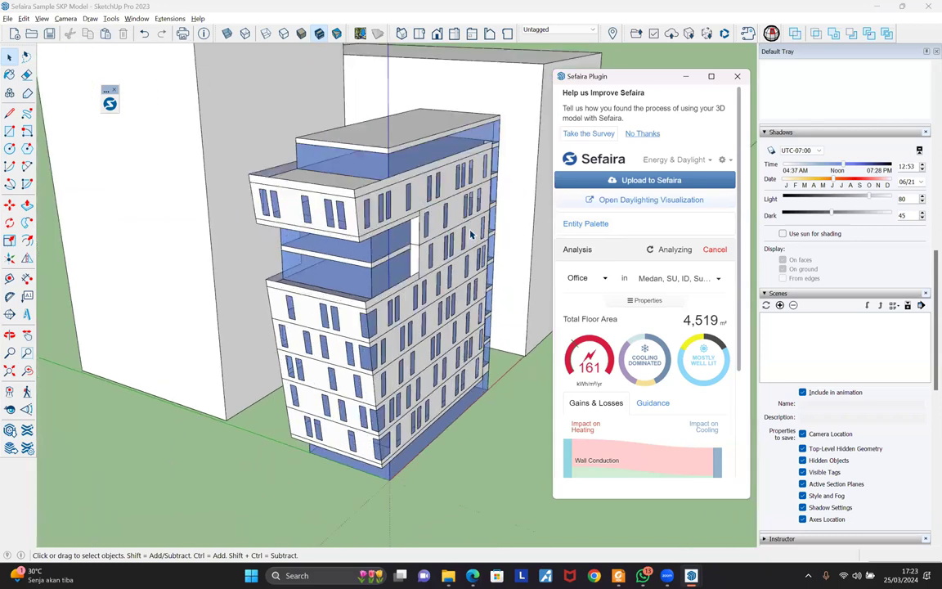
{"action": "middle_click_drag", "start_coordinate": [332, 270], "coordinate": [369, 298]}
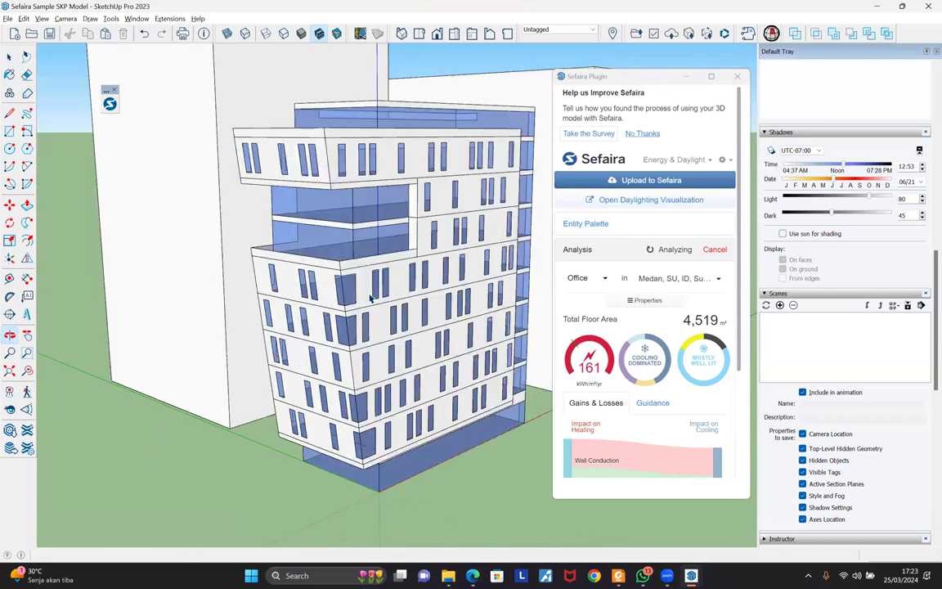
{"action": "scroll", "coordinate": [370, 298], "scroll_direction": "up", "scroll_amount": 3}
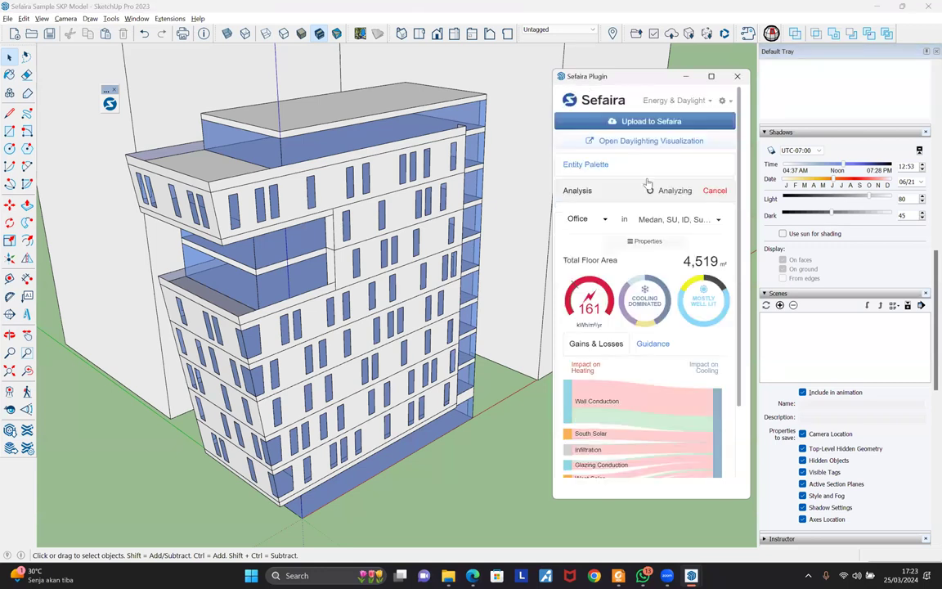
Review the energy use intensity, energy segments and daylight gauges, and look through the gains and losses diagram
{"action": "mouse_move", "coordinate": [666, 287]}
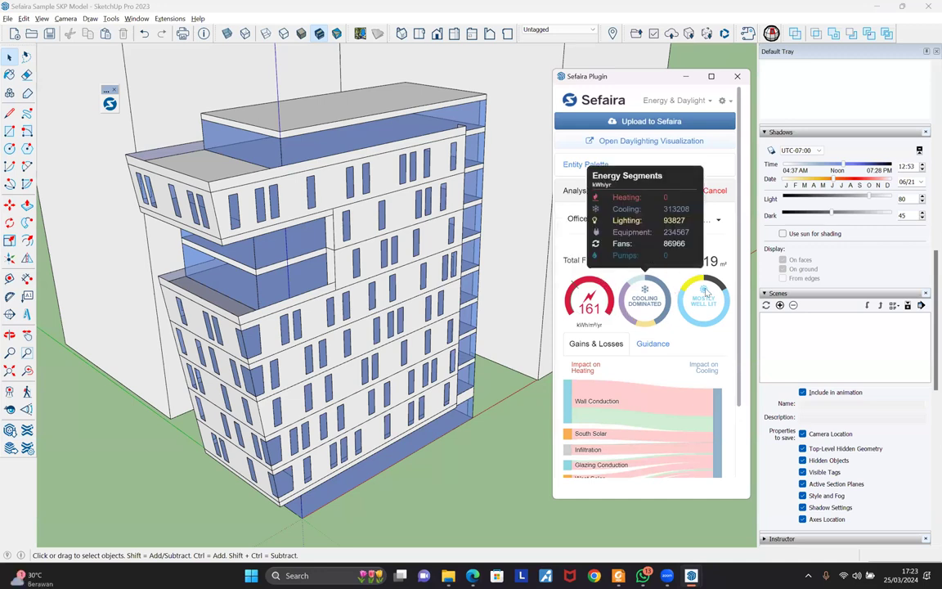
{"action": "mouse_move", "coordinate": [602, 299]}
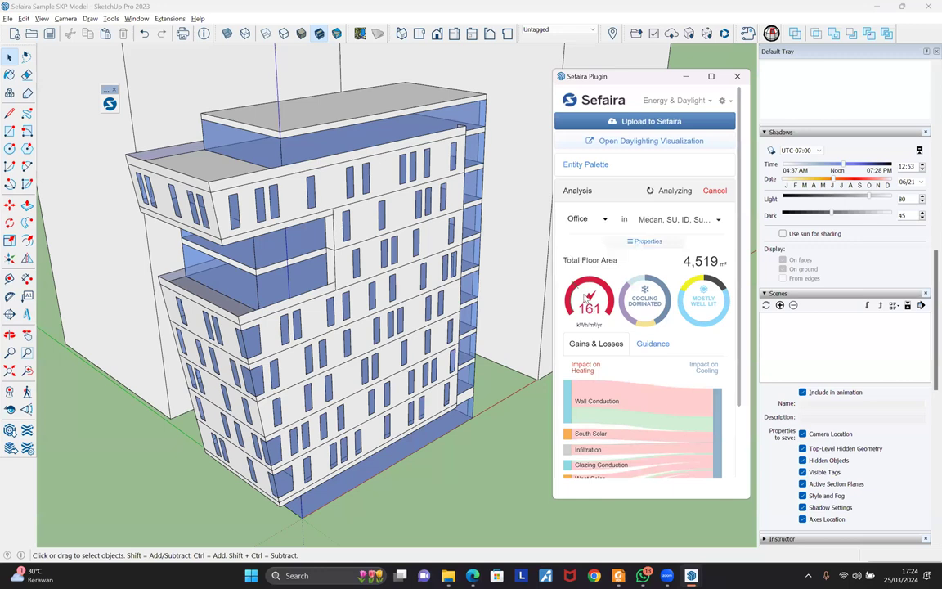
{"action": "mouse_move", "coordinate": [586, 301]}
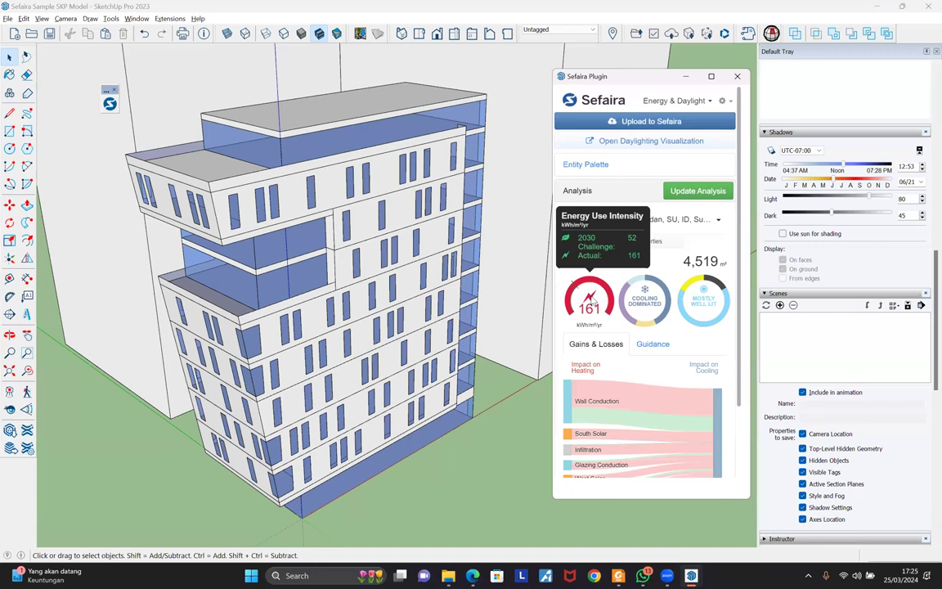
{"action": "mouse_move", "coordinate": [658, 308]}
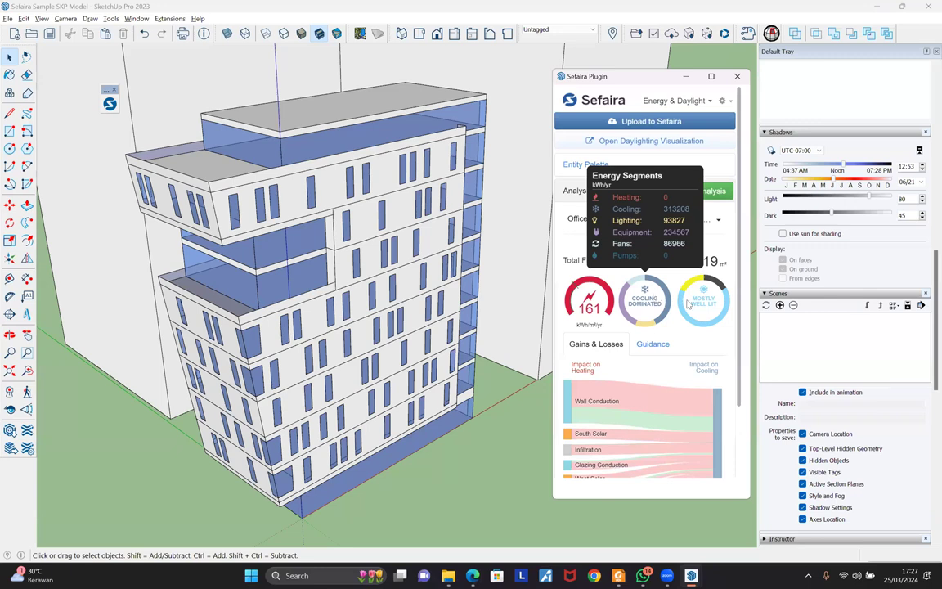
{"action": "mouse_move", "coordinate": [708, 309]}
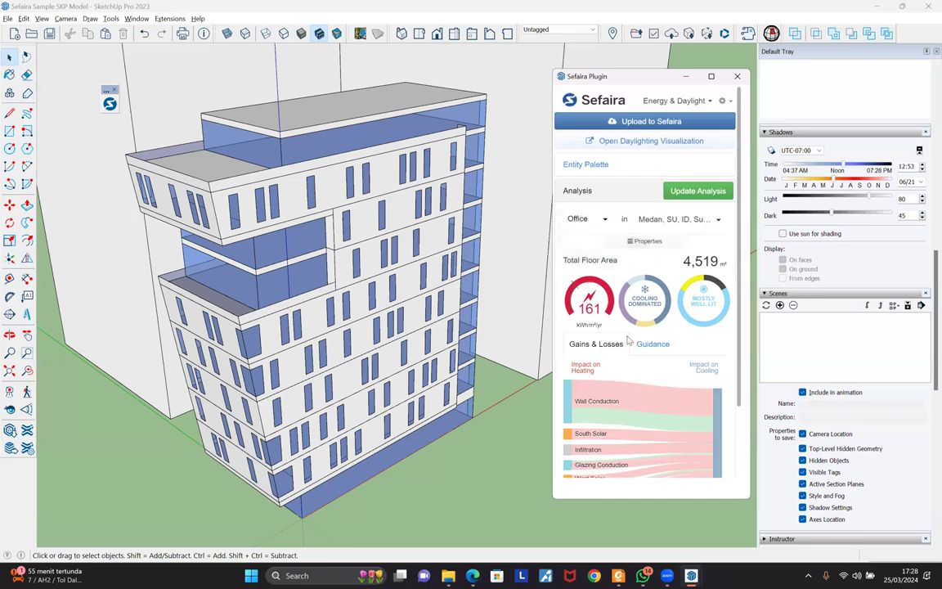
{"action": "scroll", "coordinate": [628, 340], "scroll_direction": "down", "scroll_amount": 2}
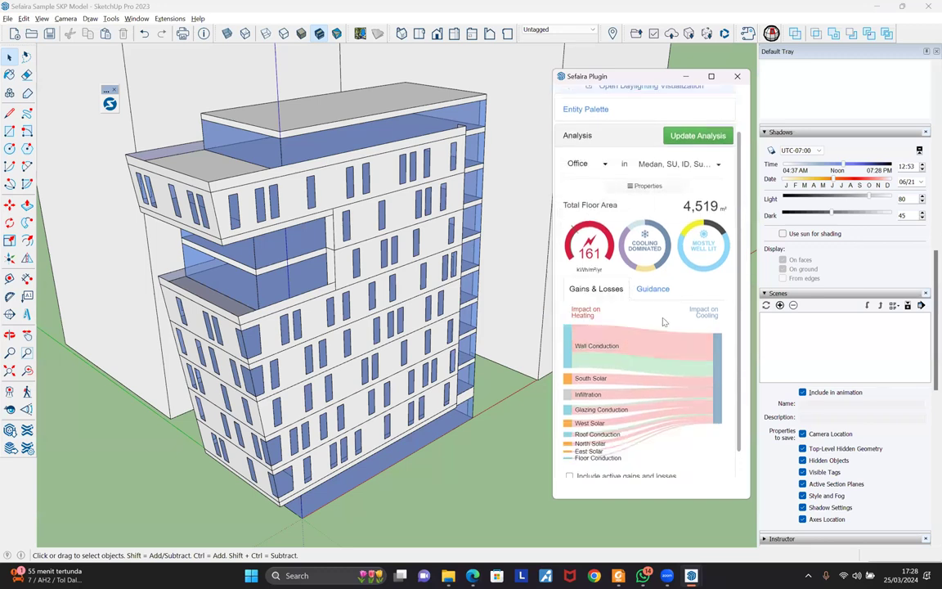
{"action": "scroll", "coordinate": [654, 327], "scroll_direction": "up", "scroll_amount": 2}
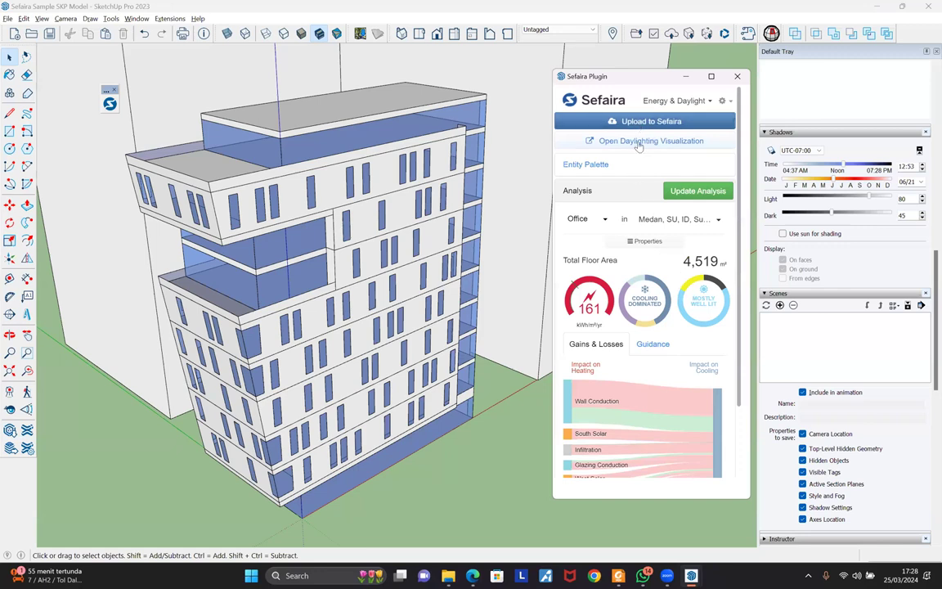
Open the daylighting visualization and update the analysis to run its simulation
{"action": "middle_click_drag", "start_coordinate": [400, 237], "coordinate": [630, 82]}
{"action": "left_click_drag", "start_coordinate": [629, 82], "coordinate": [169, 68]}
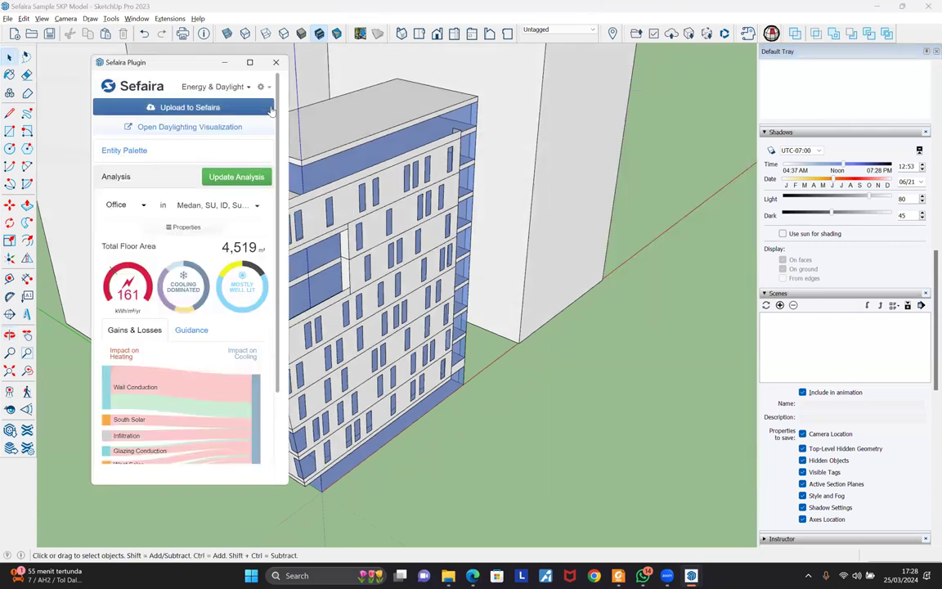
{"action": "left_click", "coordinate": [174, 126]}
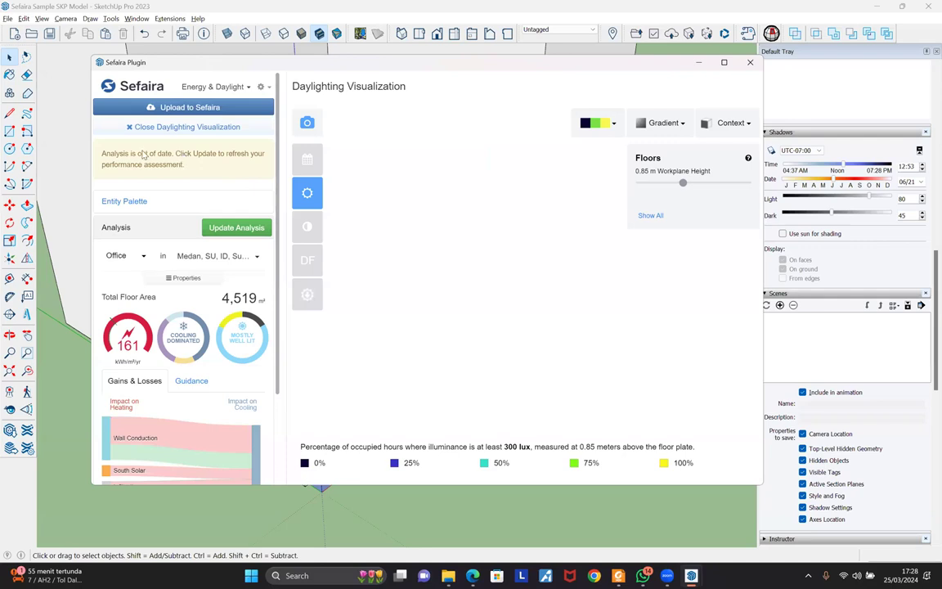
{"action": "left_click", "coordinate": [236, 229]}
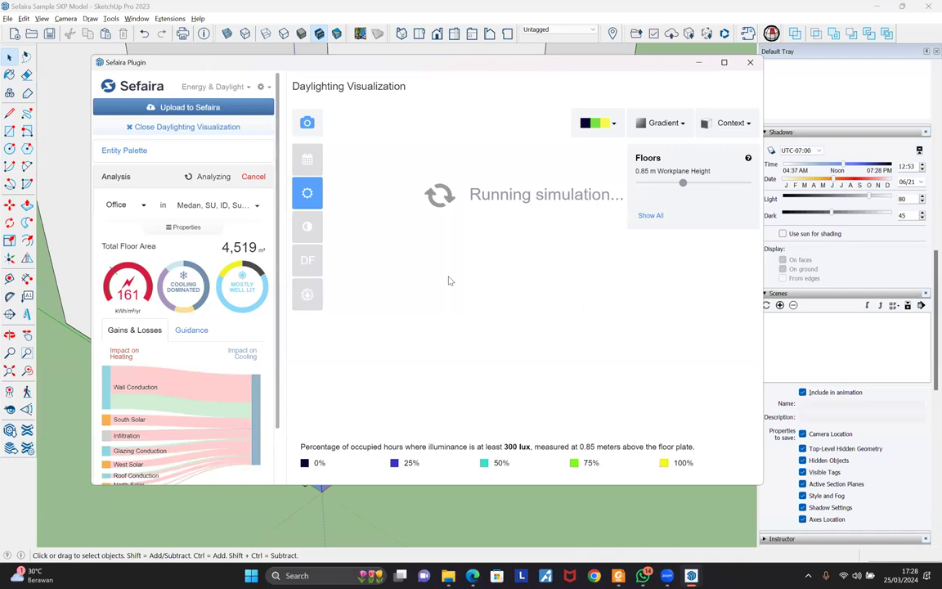
Read the daylighting and energy guidance, and return to the gains and losses diagram while the simulation runs
{"action": "scroll", "coordinate": [197, 314], "scroll_direction": "down", "scroll_amount": 1}
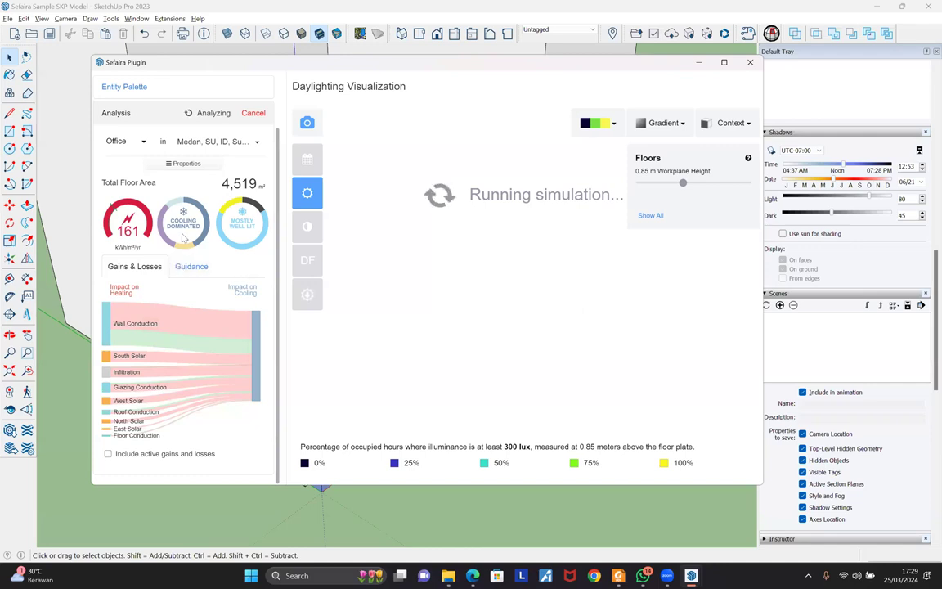
{"action": "mouse_move", "coordinate": [185, 232]}
{"action": "left_click", "coordinate": [172, 270]}
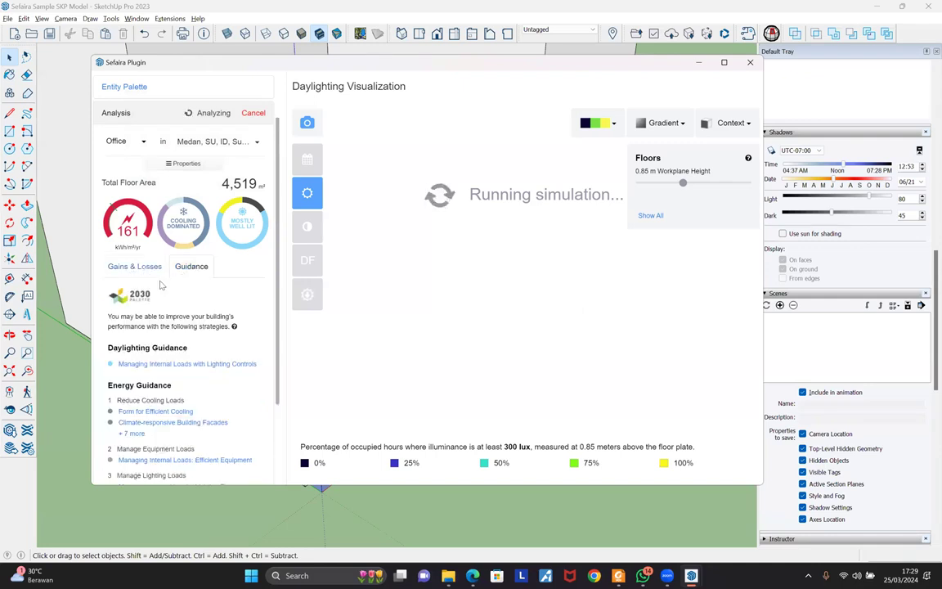
{"action": "scroll", "coordinate": [147, 343], "scroll_direction": "down", "scroll_amount": 3}
{"action": "scroll", "coordinate": [140, 327], "scroll_direction": "up", "scroll_amount": 5}
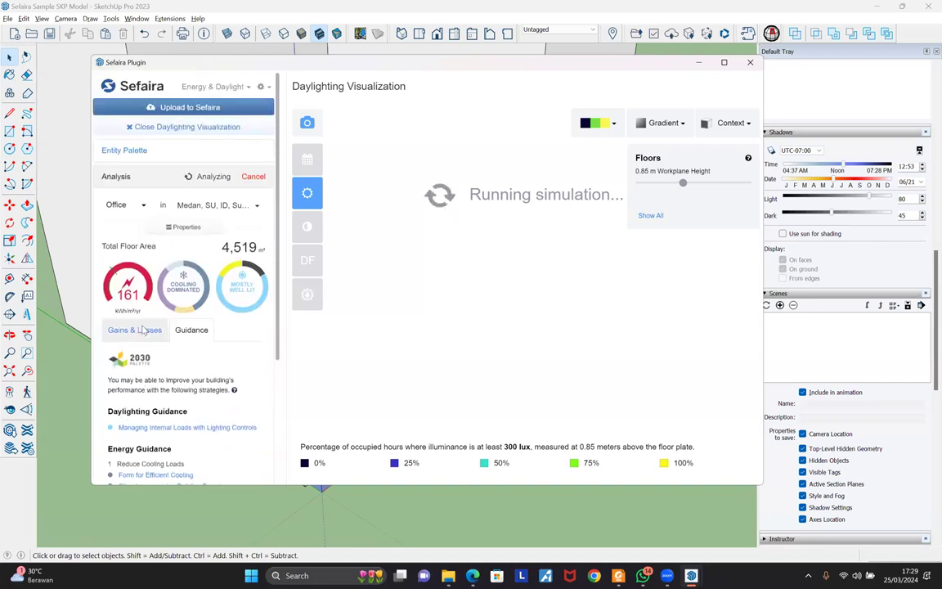
{"action": "left_click", "coordinate": [141, 329]}
{"action": "scroll", "coordinate": [145, 323], "scroll_direction": "down", "scroll_amount": 1}
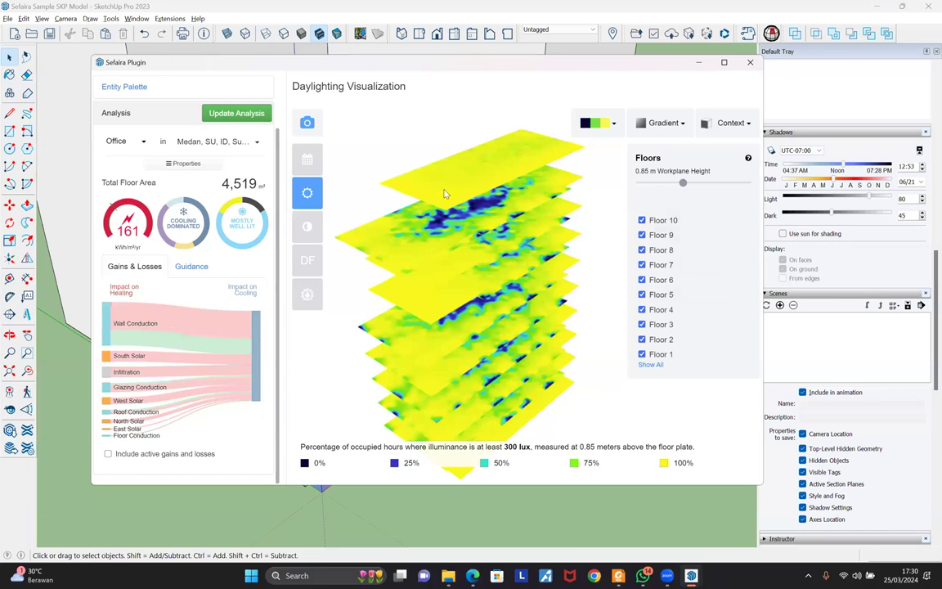
Inspect the annual daylight results across the stacked floor plates and compare them with the building model
{"action": "mouse_move", "coordinate": [300, 191]}
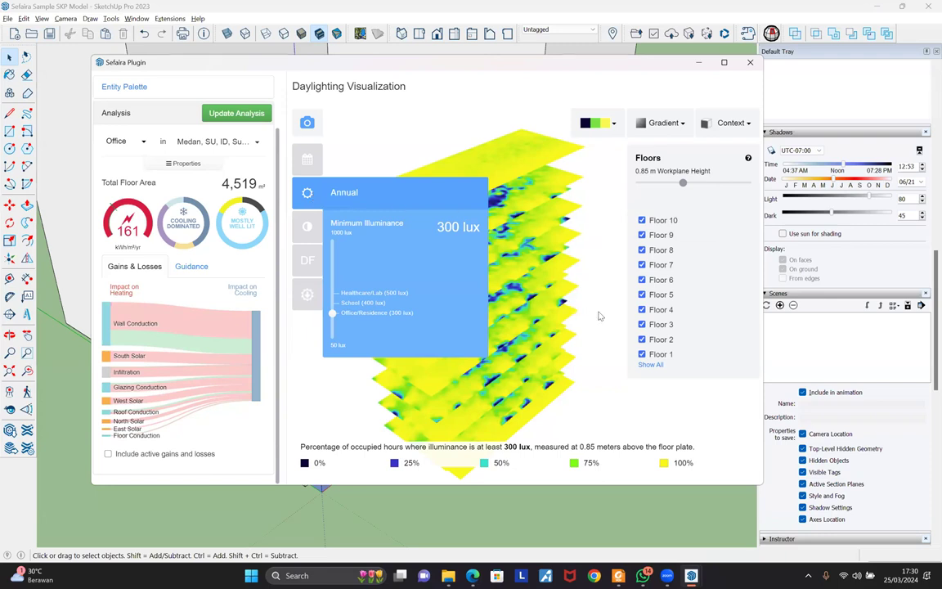
{"action": "left_click", "coordinate": [563, 219]}
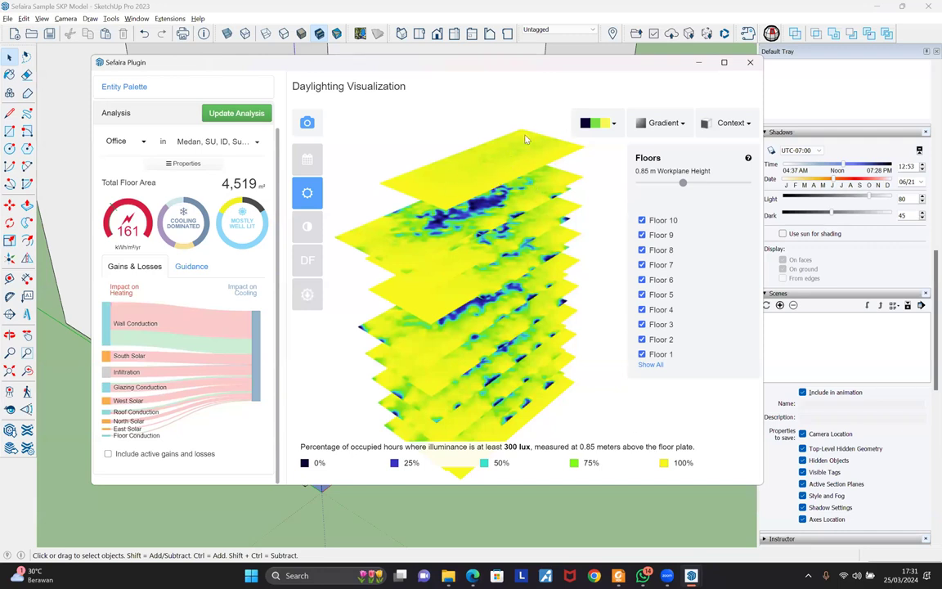
{"action": "scroll", "coordinate": [446, 510], "scroll_direction": "up", "scroll_amount": 3}
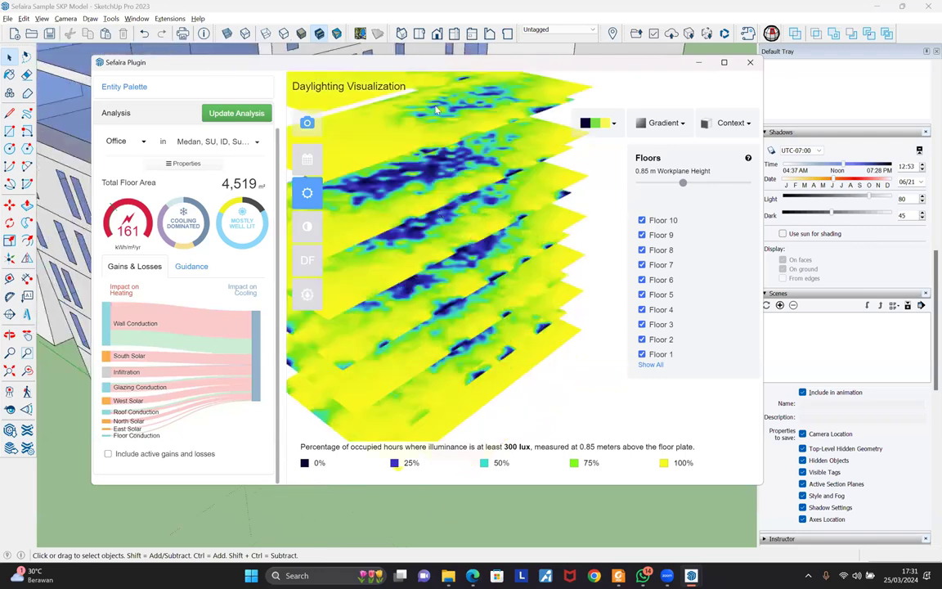
{"action": "scroll", "coordinate": [447, 55], "scroll_direction": "down", "scroll_amount": 3}
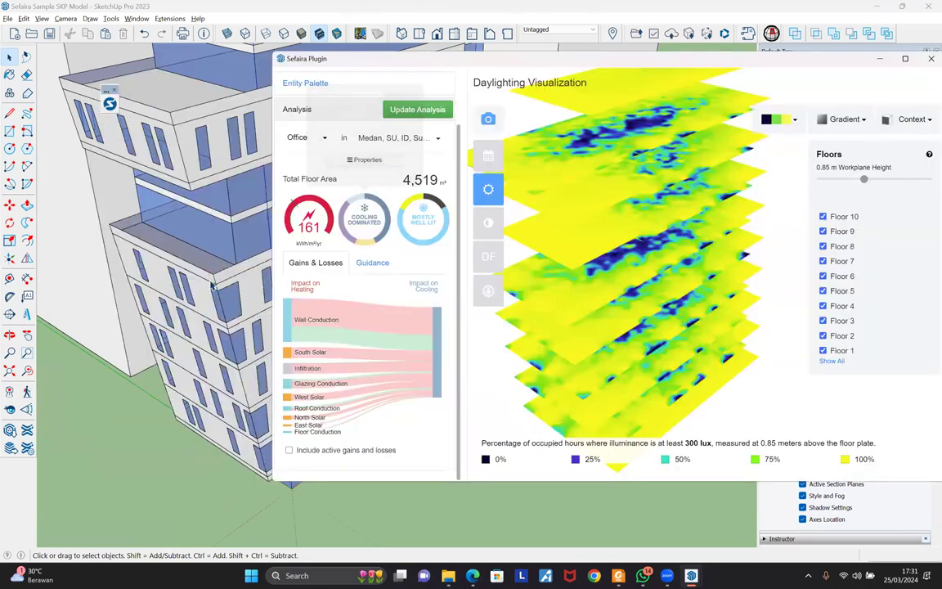
{"action": "mouse_move", "coordinate": [211, 285]}
{"action": "middle_mouse_down"}
{"action": "mouse_move", "coordinate": [213, 304]}
{"action": "mouse_move", "coordinate": [222, 275]}
{"action": "mouse_move", "coordinate": [200, 245]}
{"action": "middle_mouse_up"}
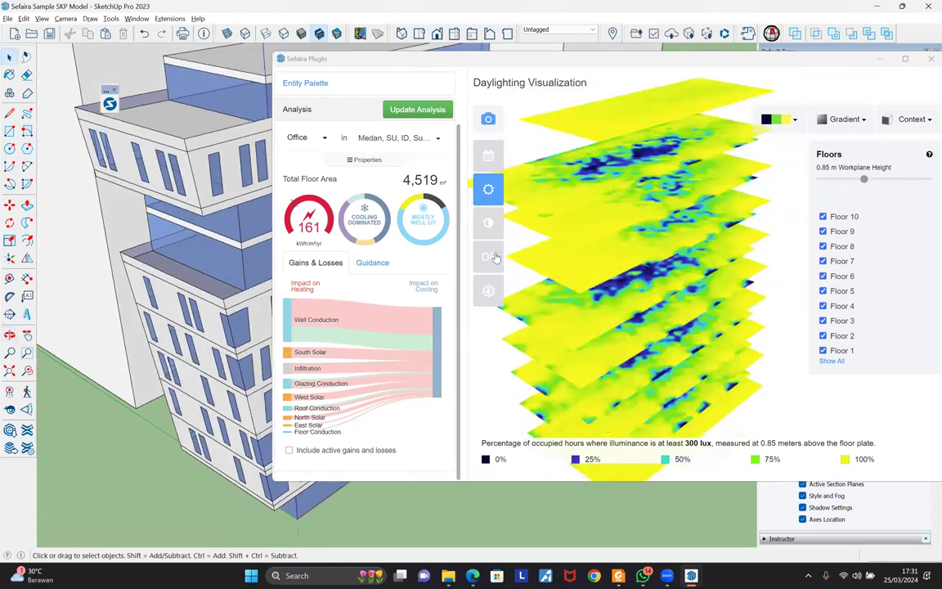
Check the Annual minimum illuminance setting against the occupied-hours legend below the floor plates
{"action": "left_click", "coordinate": [488, 191]}
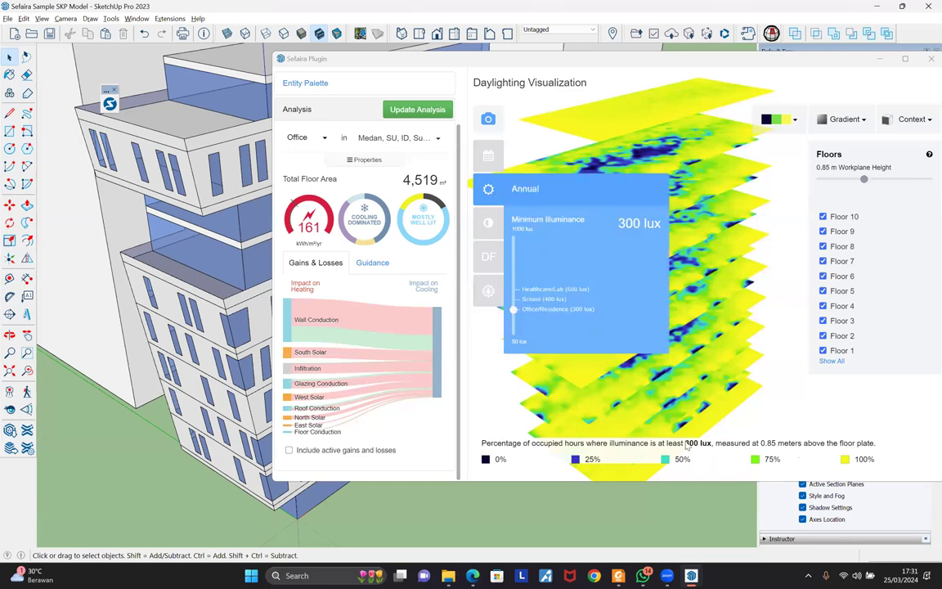
{"action": "left_click", "coordinate": [686, 444]}
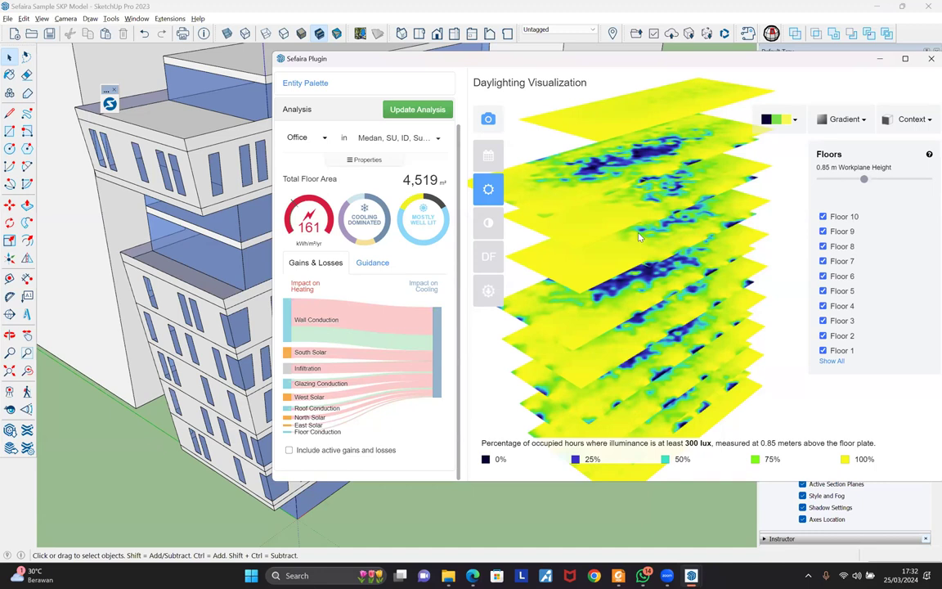
{"action": "left_click", "coordinate": [494, 203]}
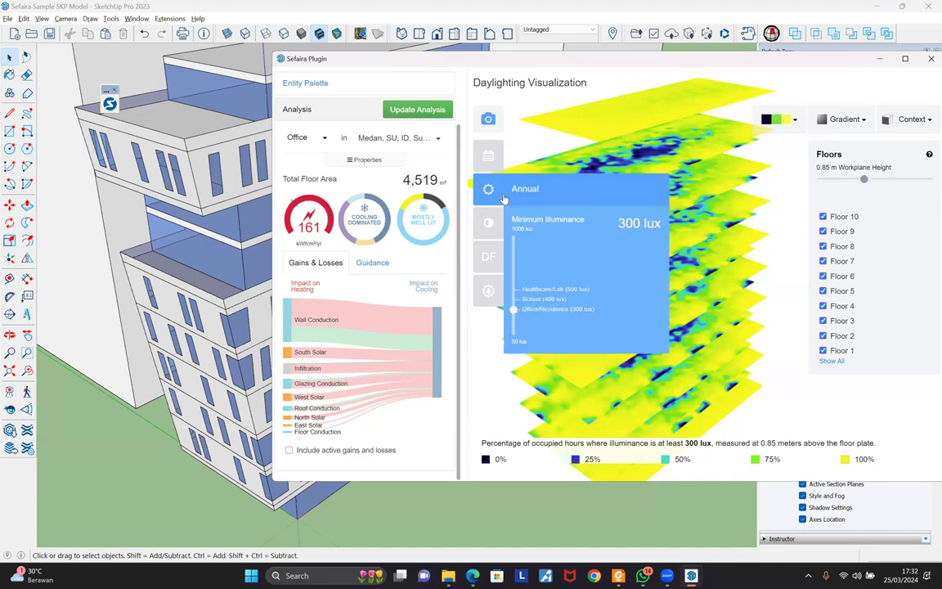
{"action": "left_click", "coordinate": [596, 372]}
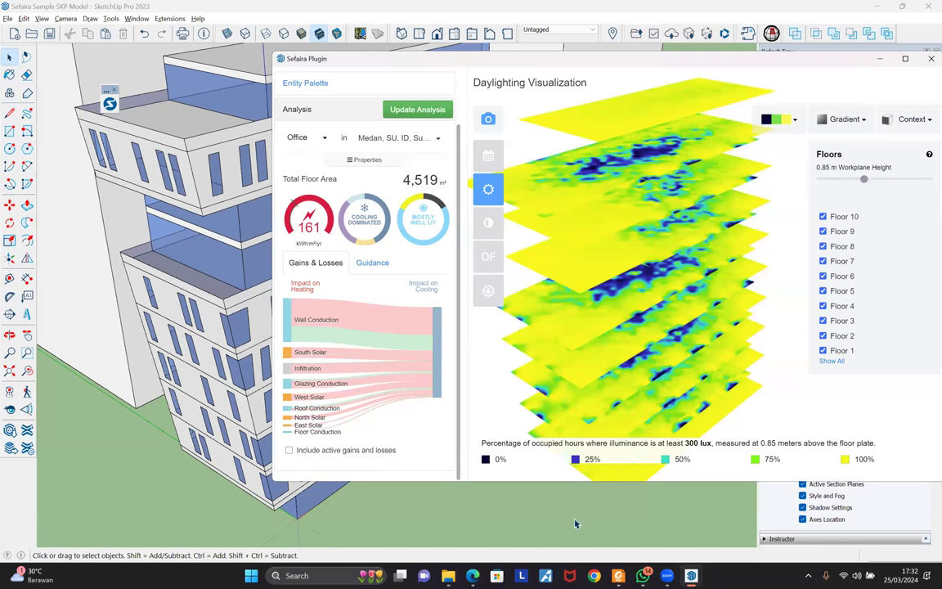
Compare the floor plates' daylight maps with the facade openings from a lower viewing angle, moving the plugin window clear of the building
{"action": "scroll", "coordinate": [569, 524], "scroll_direction": "up", "scroll_amount": 3}
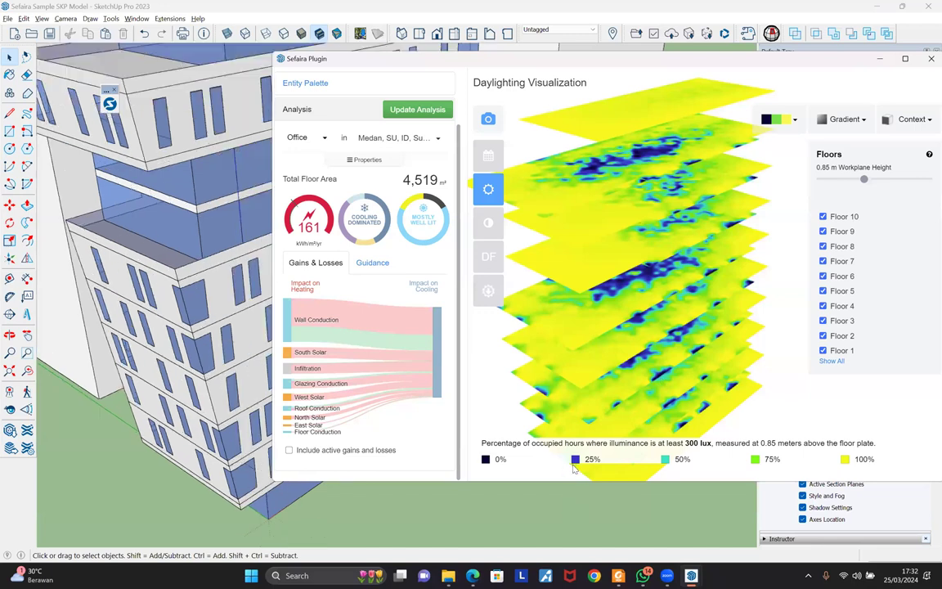
{"action": "mouse_move", "coordinate": [569, 527]}
{"action": "middle_mouse_down"}
{"action": "mouse_move", "coordinate": [570, 535]}
{"action": "mouse_move", "coordinate": [514, 481]}
{"action": "mouse_move", "coordinate": [434, 57]}
{"action": "middle_mouse_up"}
{"action": "mouse_move", "coordinate": [493, 63]}
{"action": "middle_mouse_down"}
{"action": "mouse_move", "coordinate": [461, 240]}
{"action": "mouse_move", "coordinate": [421, 267]}
{"action": "middle_mouse_up"}
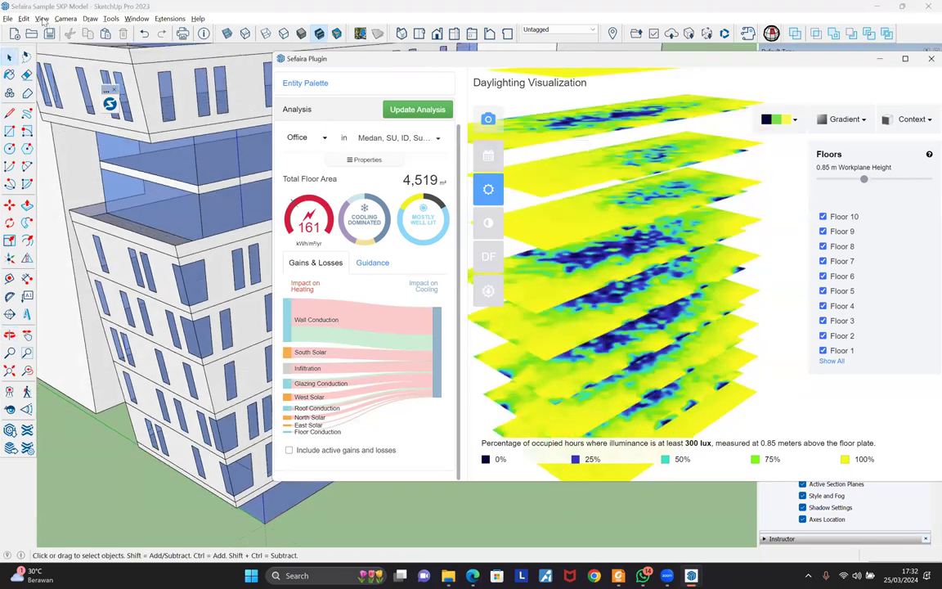
{"action": "left_click_drag", "start_coordinate": [327, 59], "coordinate": [588, 60]}
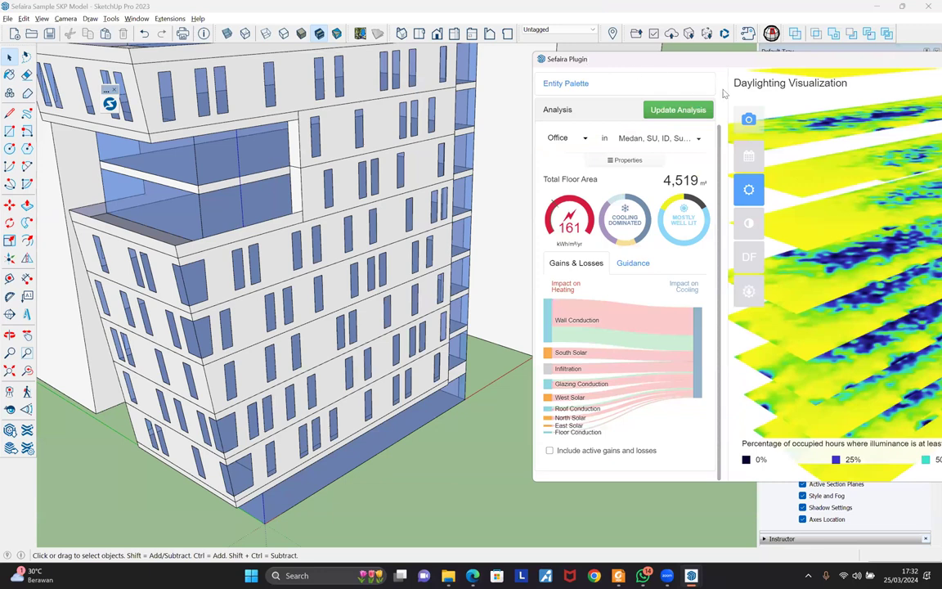
Turn on shadows for the building and its surroundings, and set the sun to 10/13 at 10:29
{"action": "scroll", "coordinate": [718, 63], "scroll_direction": "down", "scroll_amount": 3}
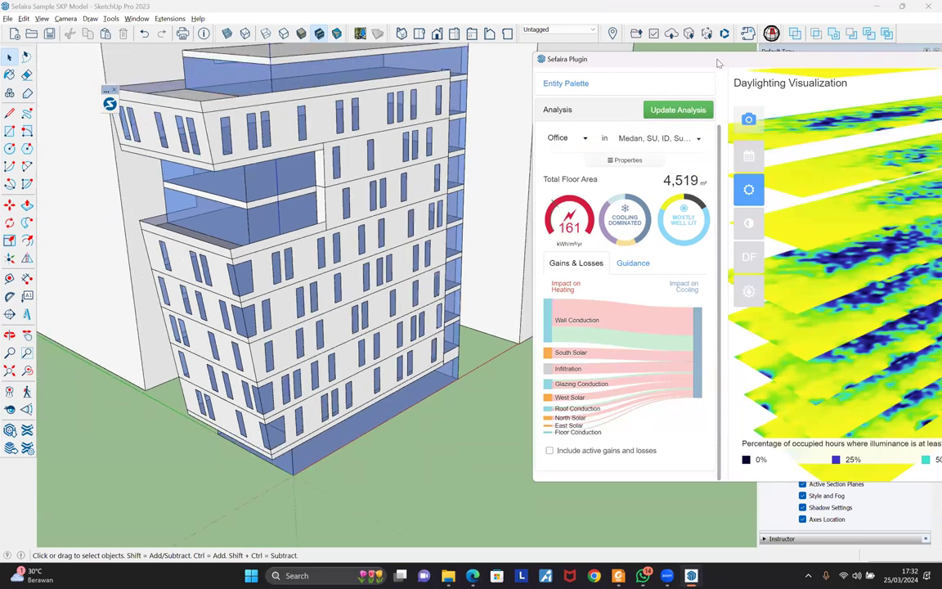
{"action": "scroll", "coordinate": [769, 154], "scroll_direction": "down", "scroll_amount": 3}
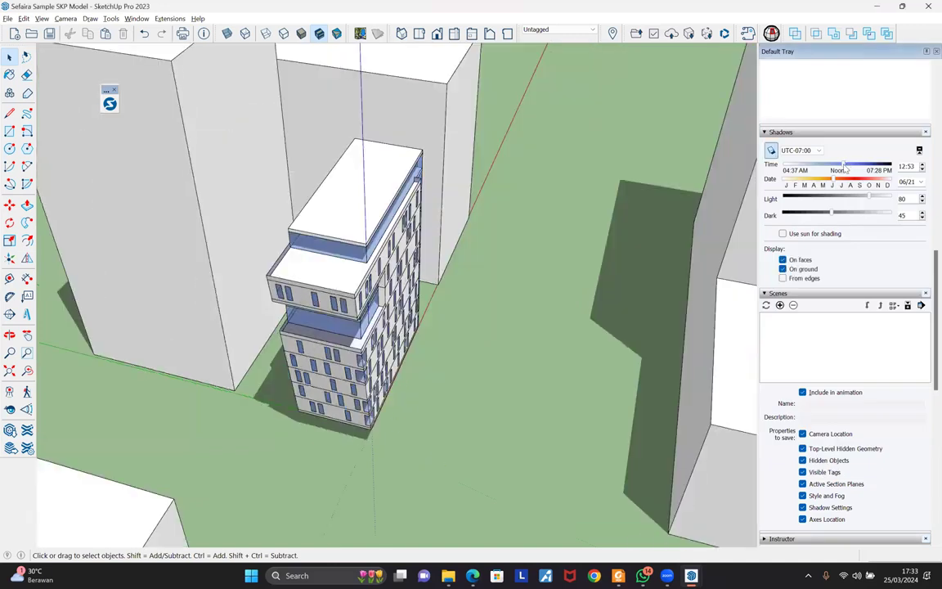
{"action": "left_click_drag", "start_coordinate": [781, 170], "coordinate": [869, 185]}
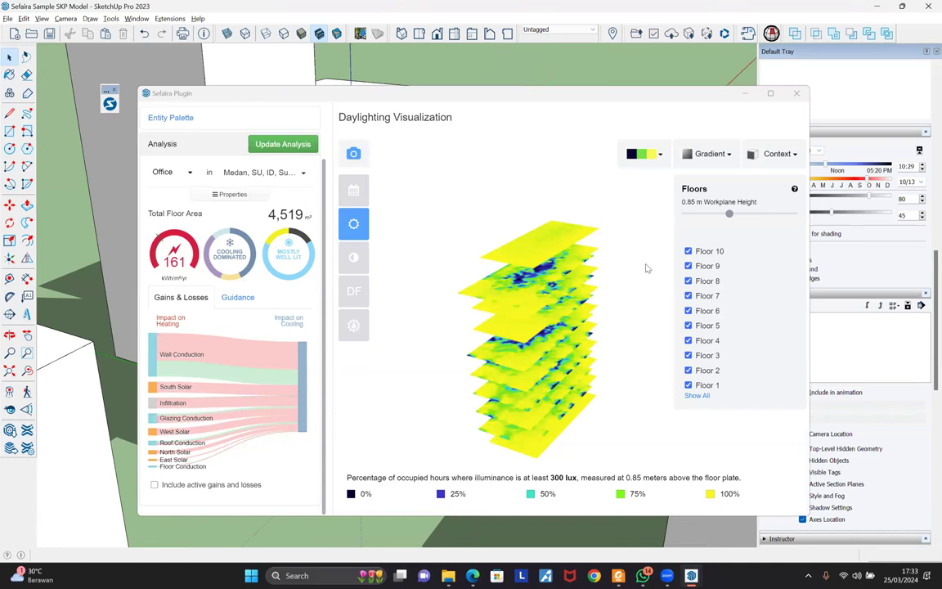
Preview the daylight maps in the Grid and Contour display styles, and return to Gradient
{"action": "left_click", "coordinate": [710, 155]}
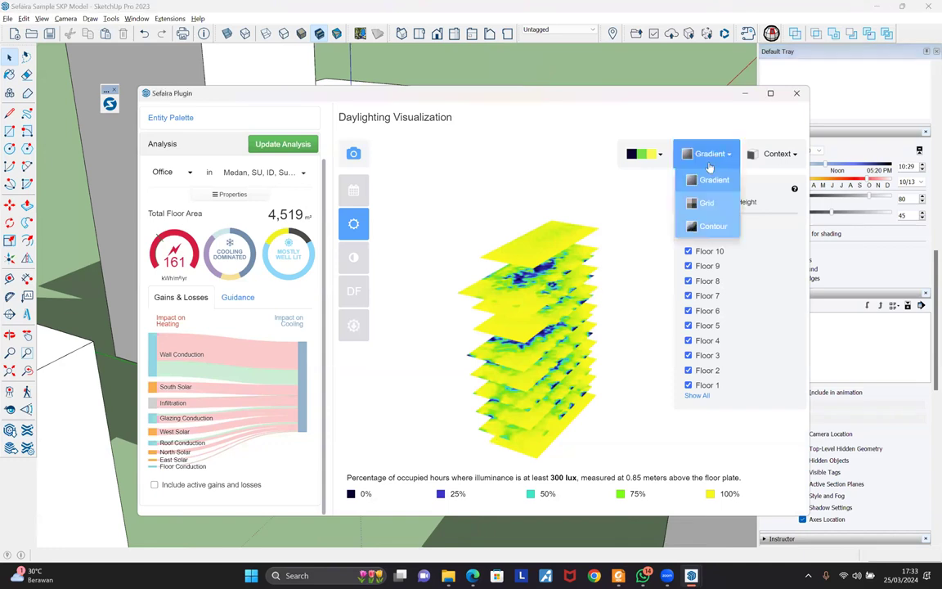
{"action": "left_click", "coordinate": [707, 202]}
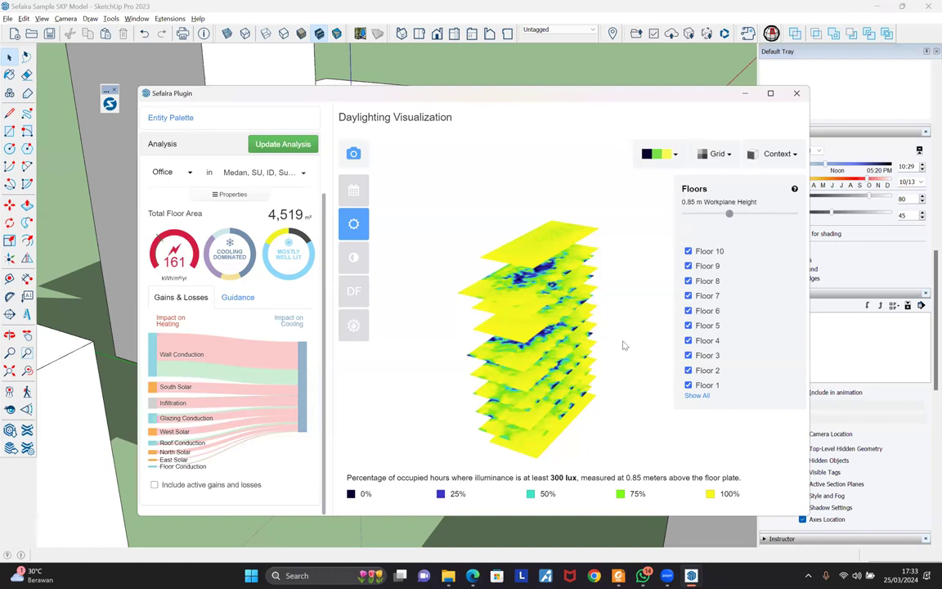
{"action": "left_click", "coordinate": [711, 154]}
{"action": "left_click", "coordinate": [708, 222]}
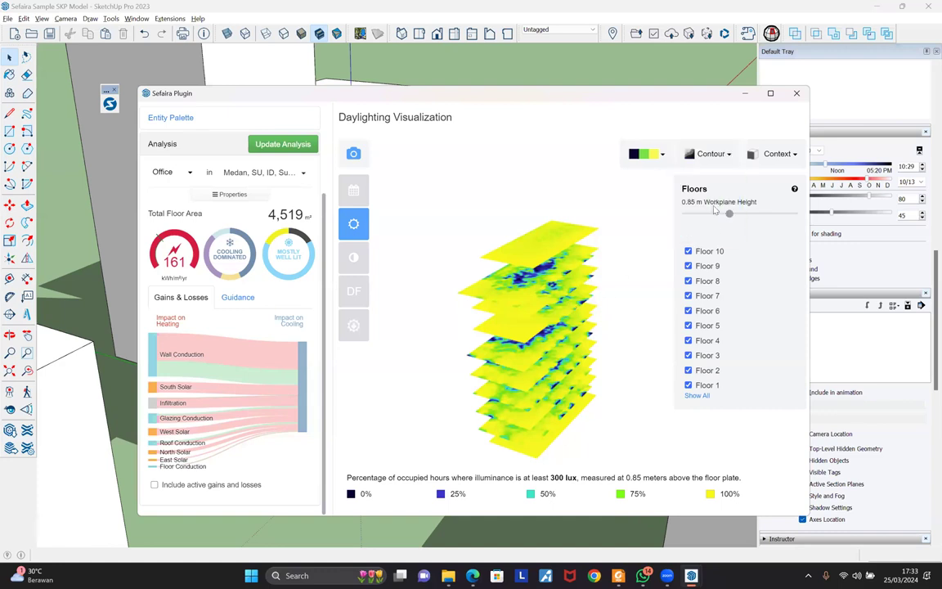
{"action": "left_click", "coordinate": [709, 154]}
{"action": "left_click", "coordinate": [708, 181]}
Examine the floor plates' daylight distribution more closely and show the Annual minimum illuminance options
{"action": "left_click", "coordinate": [535, 529]}
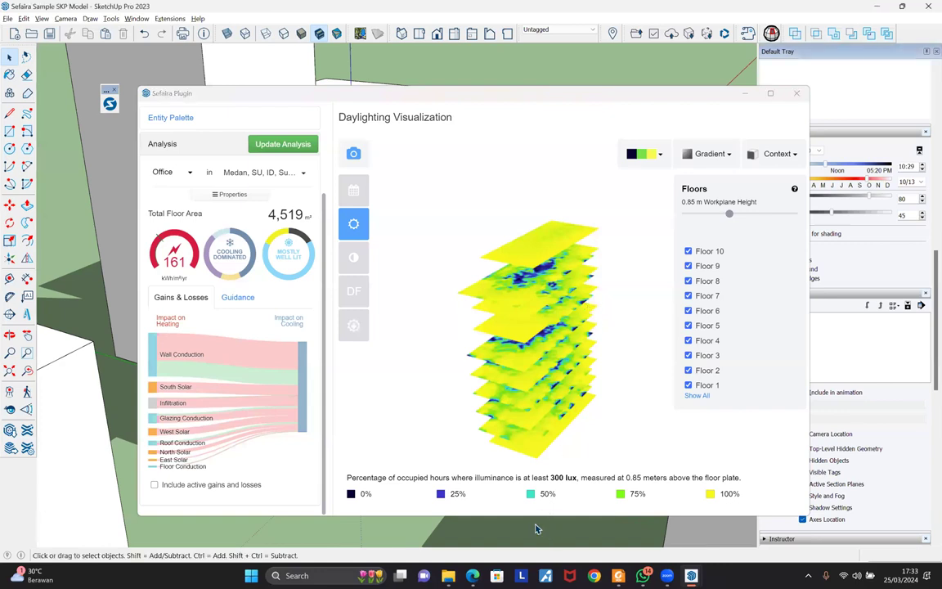
{"action": "scroll", "coordinate": [535, 529], "scroll_direction": "up", "scroll_amount": 2}
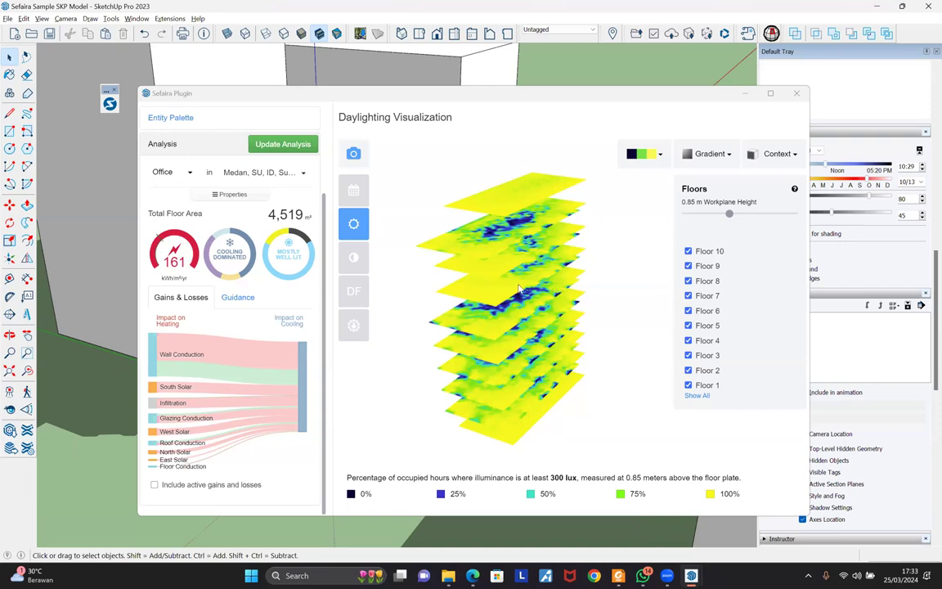
{"action": "mouse_move", "coordinate": [355, 234]}
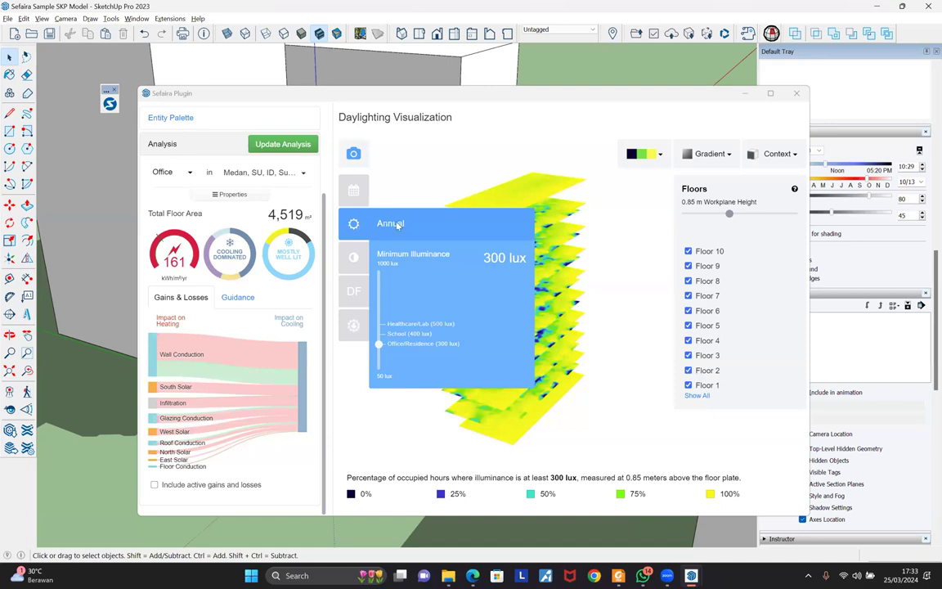
Compare the floor plates' Annual and Overlit & Underlit daylight maps, and read the overlit and underlit criteria
{"action": "left_click", "coordinate": [353, 258]}
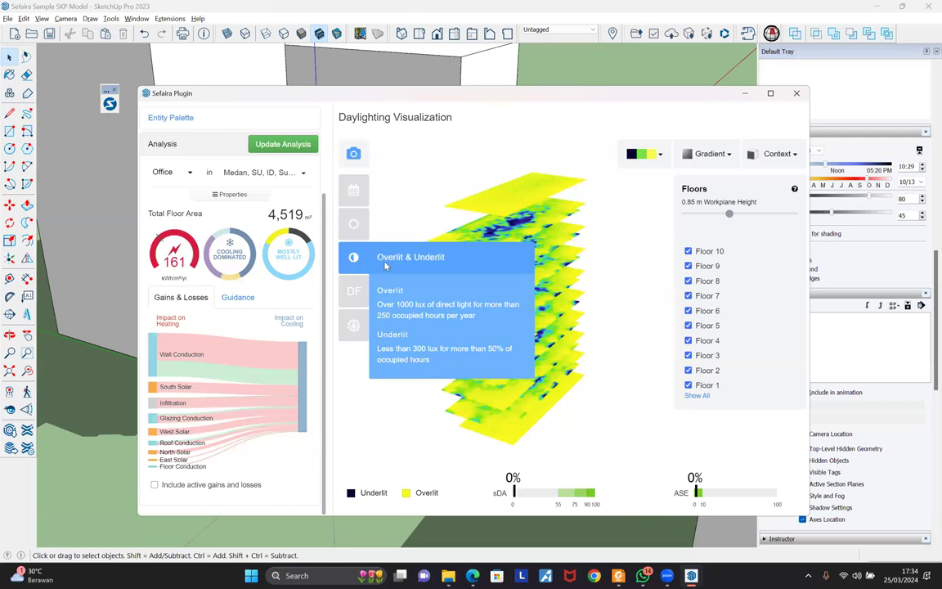
{"action": "left_click", "coordinate": [353, 223]}
{"action": "left_click", "coordinate": [354, 259]}
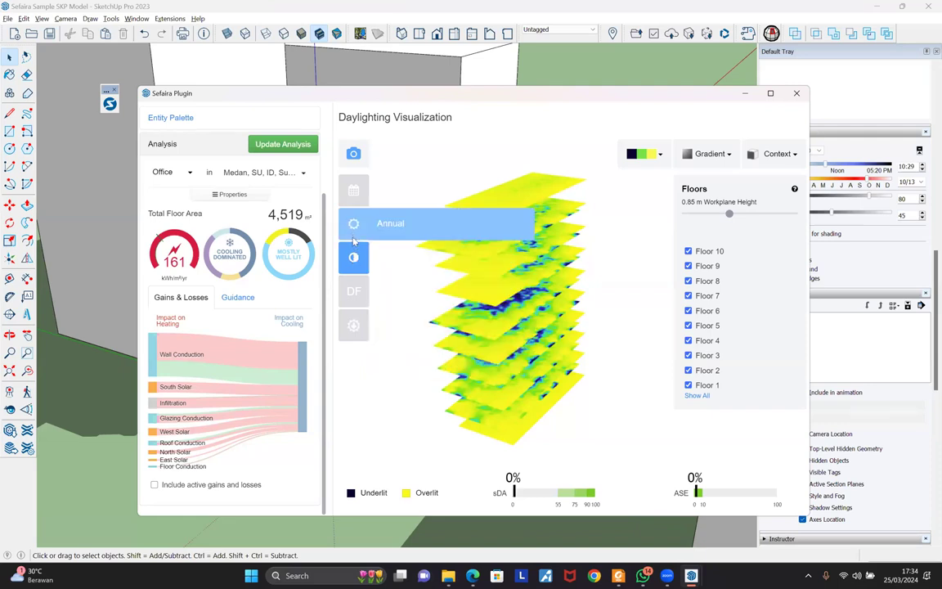
{"action": "left_click", "coordinate": [353, 229]}
{"action": "left_click", "coordinate": [354, 259]}
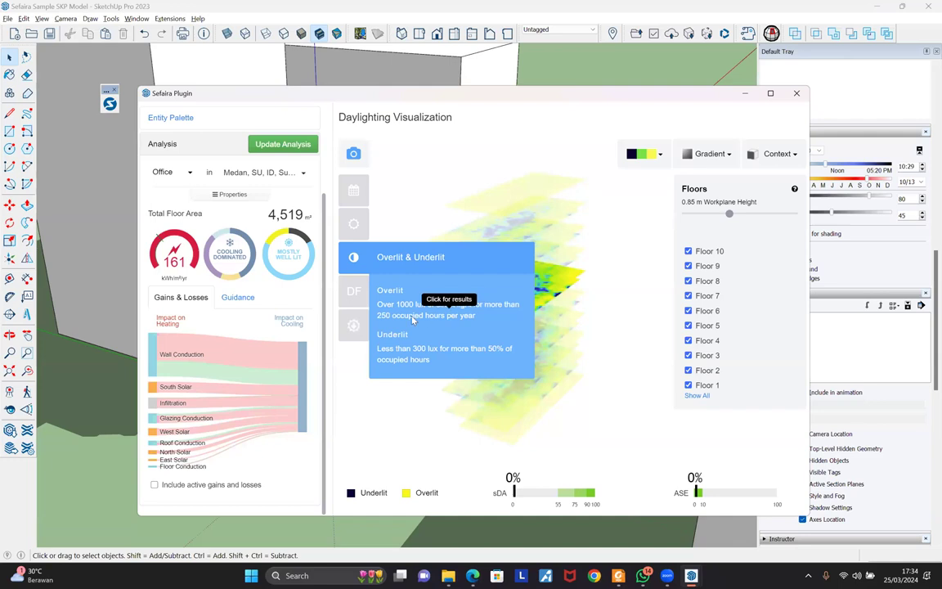
{"action": "left_click", "coordinate": [386, 323]}
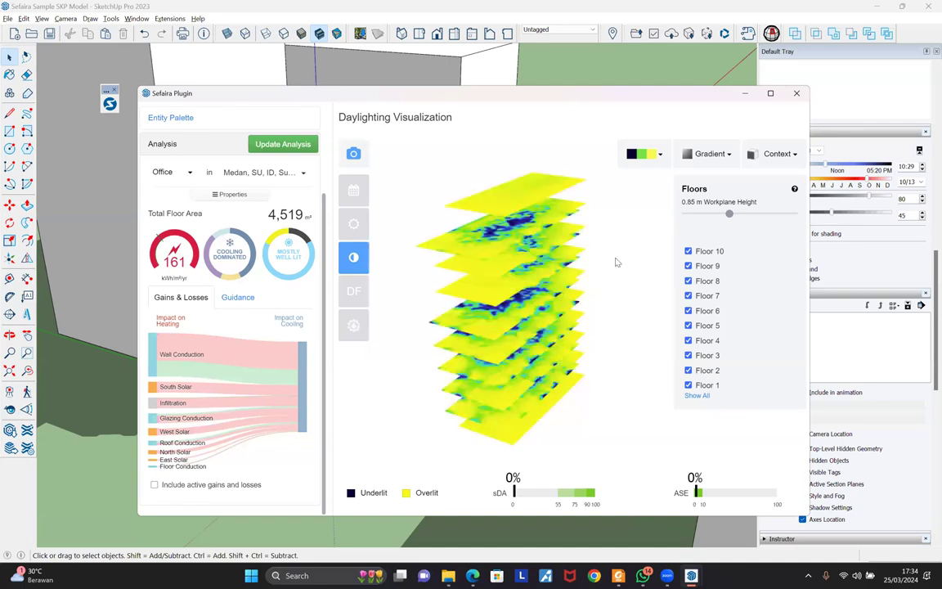
{"action": "scroll", "coordinate": [532, 544], "scroll_direction": "down", "scroll_amount": 3}
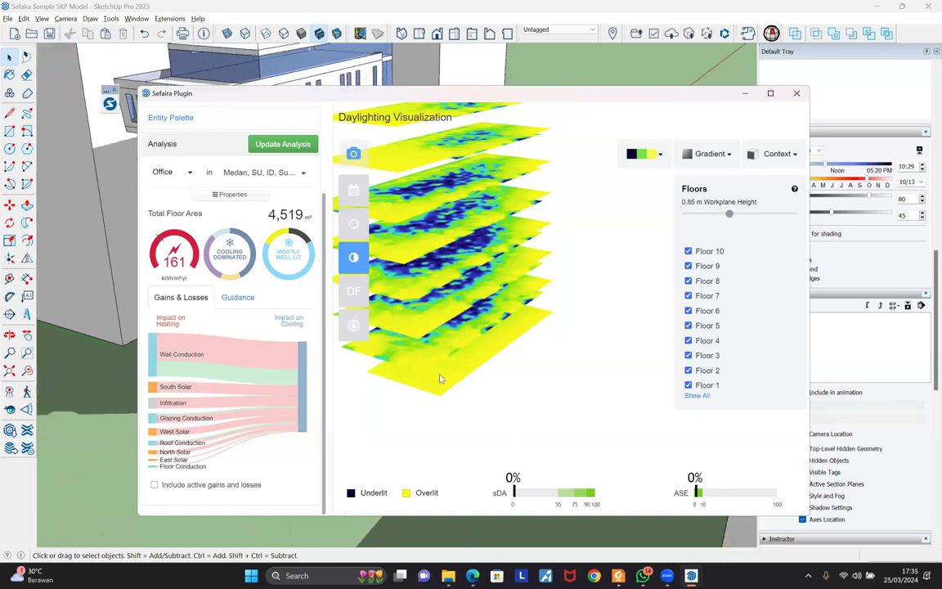
{"action": "scroll", "coordinate": [220, 206], "scroll_direction": "up", "scroll_amount": 3}
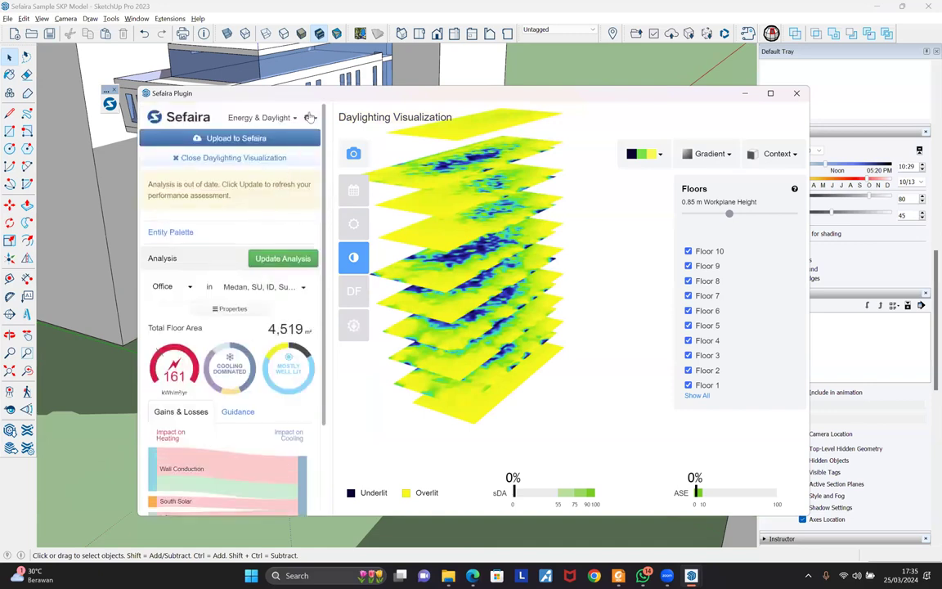
Review the plugin's units and daylight simulation settings, and the wall conduction entry in the gains and losses chart
{"action": "left_click", "coordinate": [310, 118]}
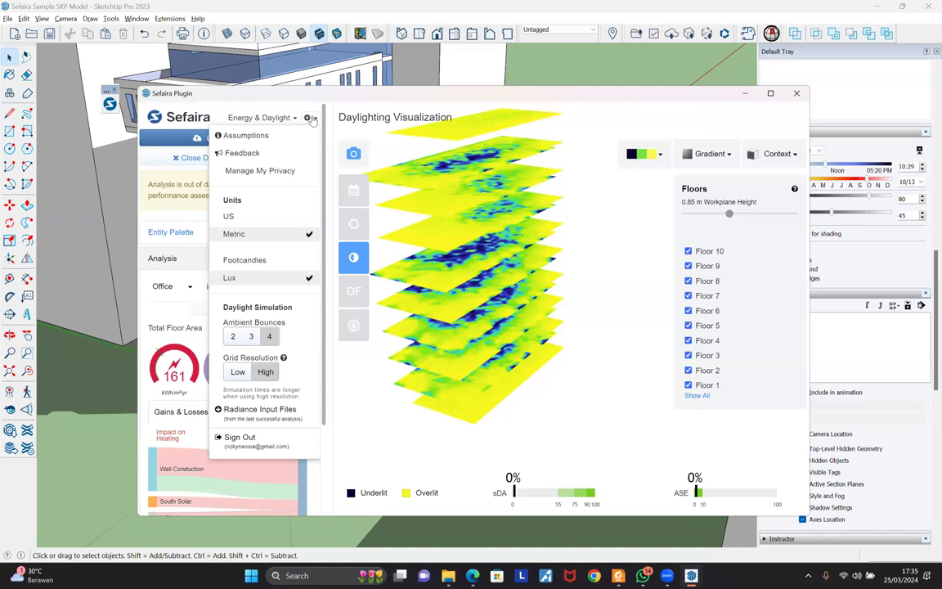
{"action": "left_click", "coordinate": [312, 119]}
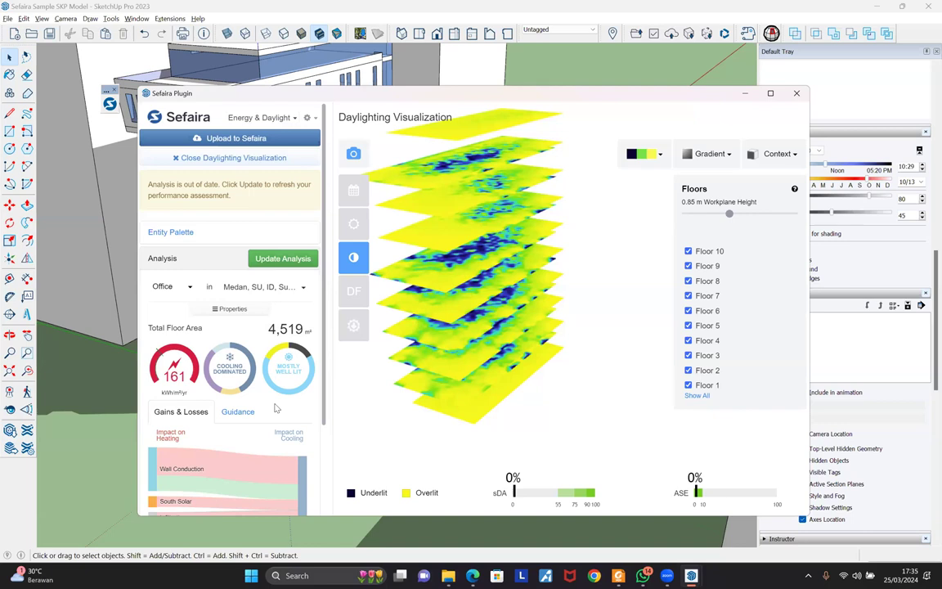
{"action": "scroll", "coordinate": [276, 408], "scroll_direction": "down", "scroll_amount": 3}
{"action": "mouse_move", "coordinate": [288, 350]}
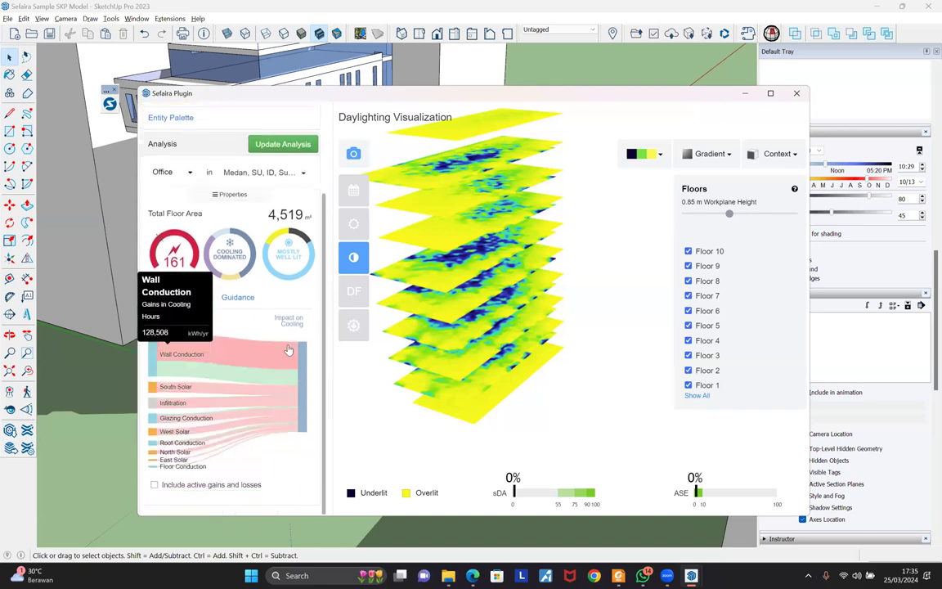
{"action": "scroll", "coordinate": [238, 256], "scroll_direction": "up", "scroll_amount": 3}
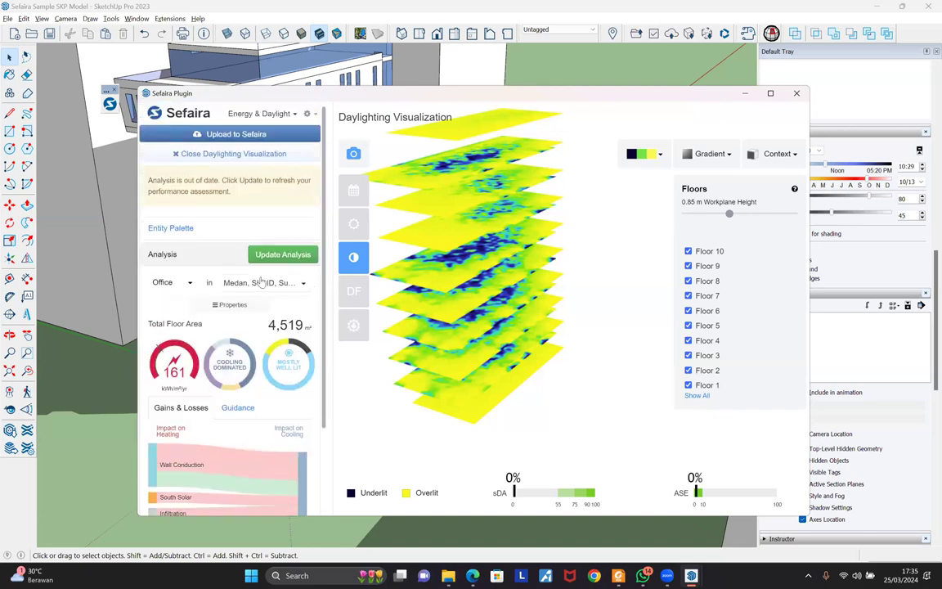
{"action": "scroll", "coordinate": [246, 279], "scroll_direction": "up", "scroll_amount": 1}
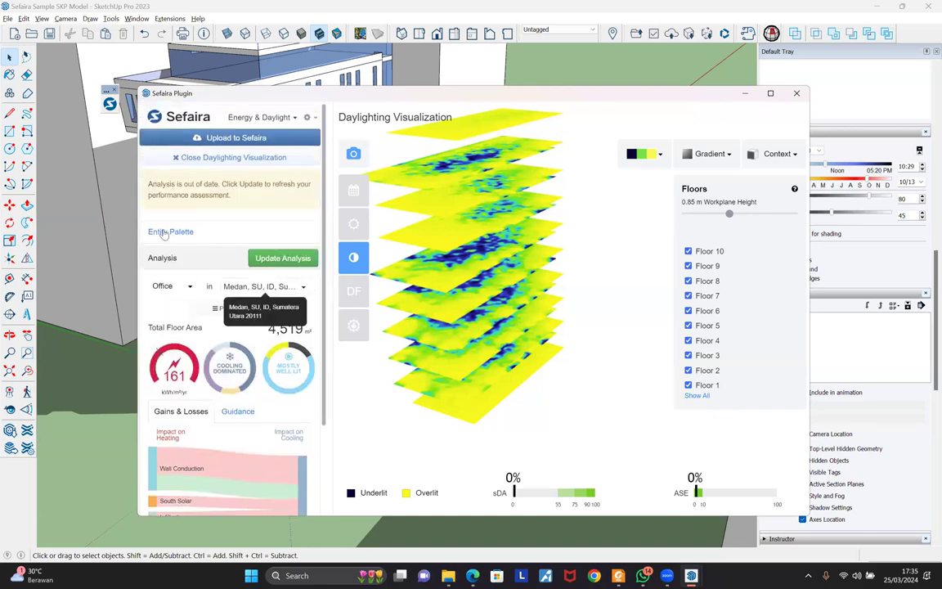
Preview the Daylight Analysis and Energy Analysis modes, and return the plugin to Daylight Analysis
{"action": "left_click", "coordinate": [260, 120]}
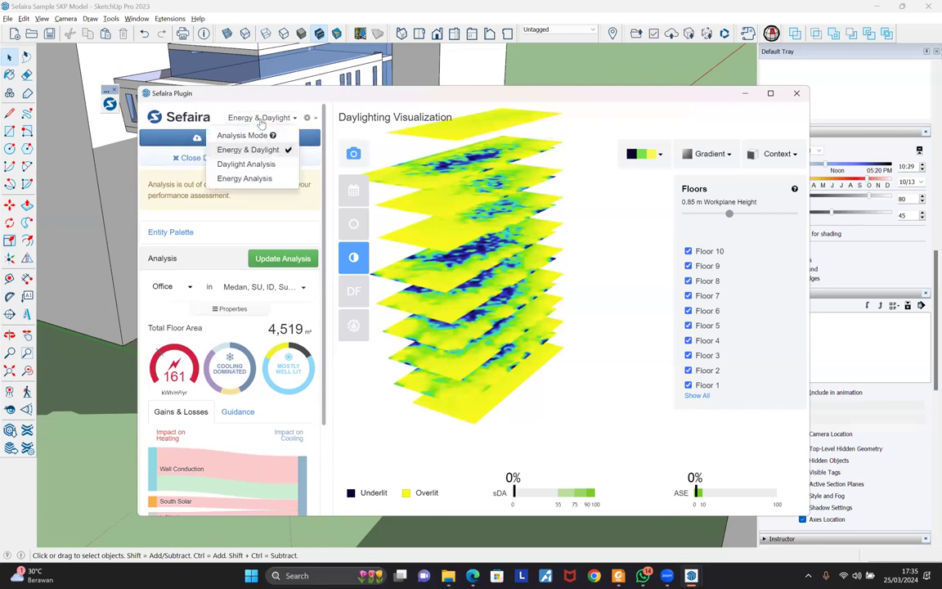
{"action": "left_click", "coordinate": [260, 163]}
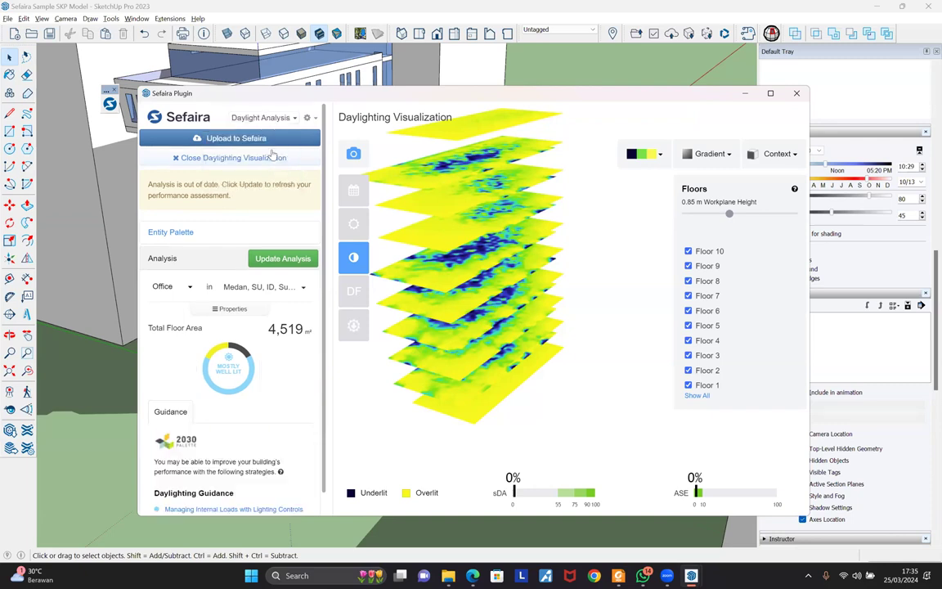
{"action": "left_click", "coordinate": [244, 117]}
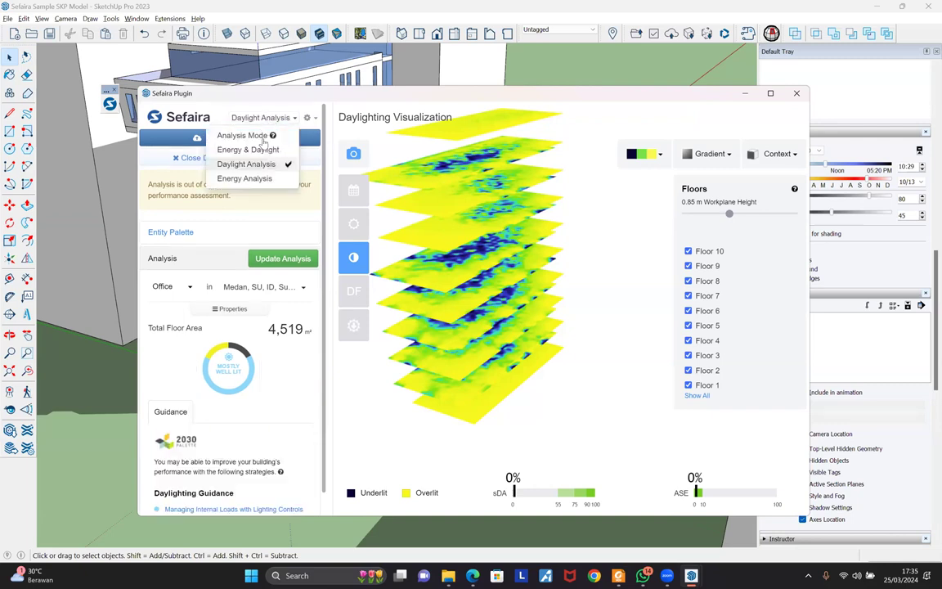
{"action": "left_click", "coordinate": [256, 184]}
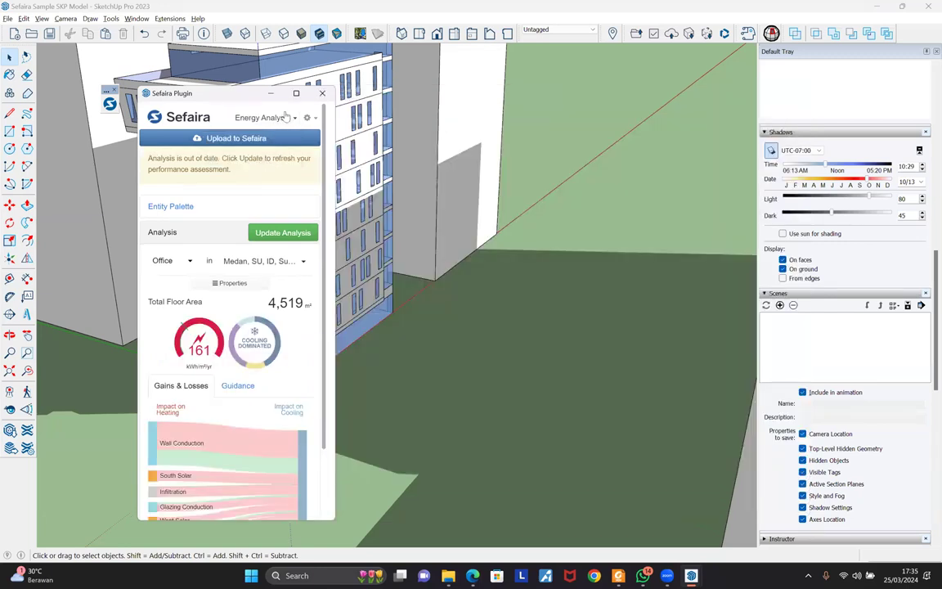
{"action": "left_click", "coordinate": [283, 121]}
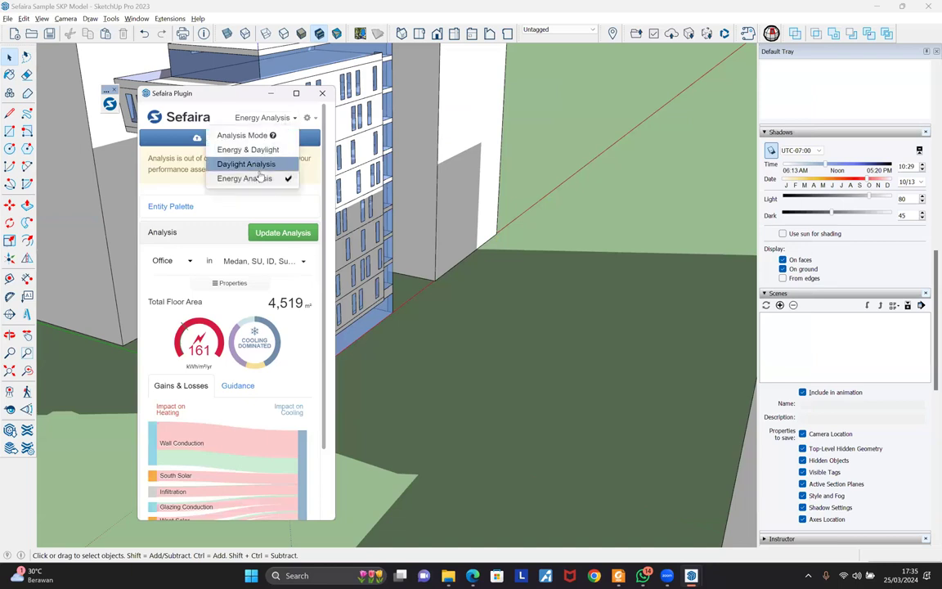
{"action": "left_click", "coordinate": [235, 164]}
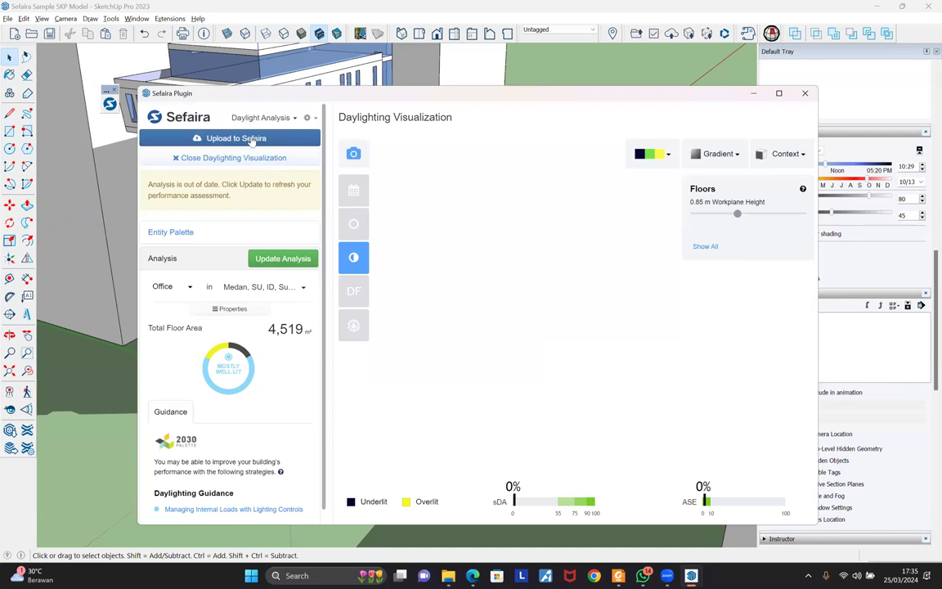
Go through the date-specific lux, Annual, Overlit & Underlit, DF and Direct Sunlight daylighting views
{"action": "left_click", "coordinate": [353, 189]}
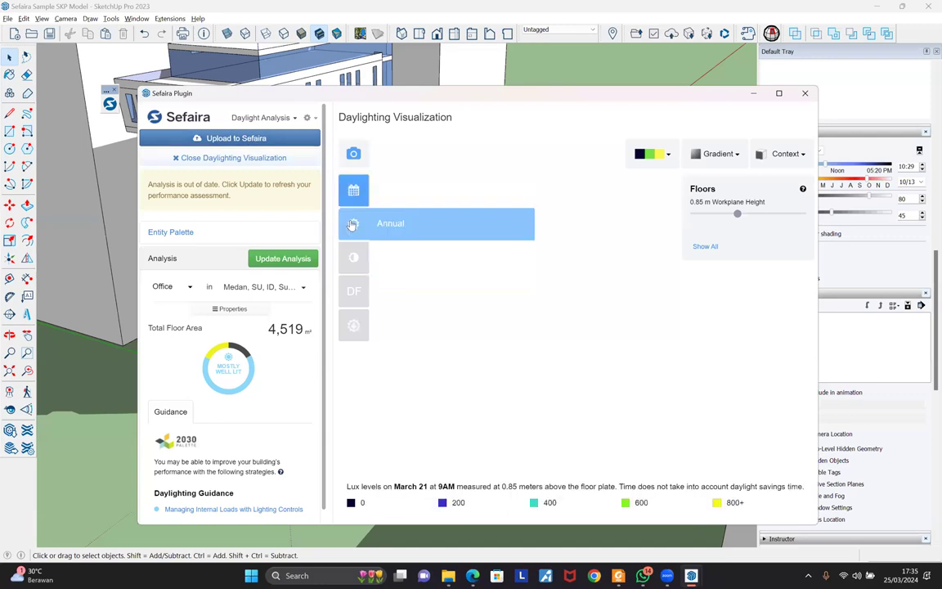
{"action": "left_click", "coordinate": [353, 223]}
{"action": "left_click", "coordinate": [350, 259]}
{"action": "left_click", "coordinate": [351, 290]}
{"action": "left_click", "coordinate": [352, 325]}
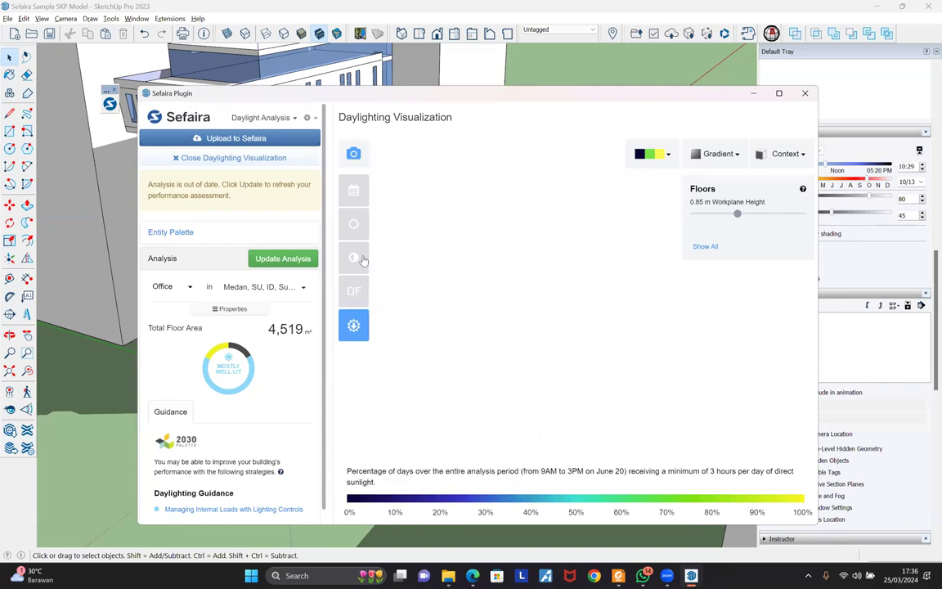
Review the Annual, Overlit & Underlit and DF views again, ending on the Direct Sunlight options
{"action": "left_click", "coordinate": [353, 223]}
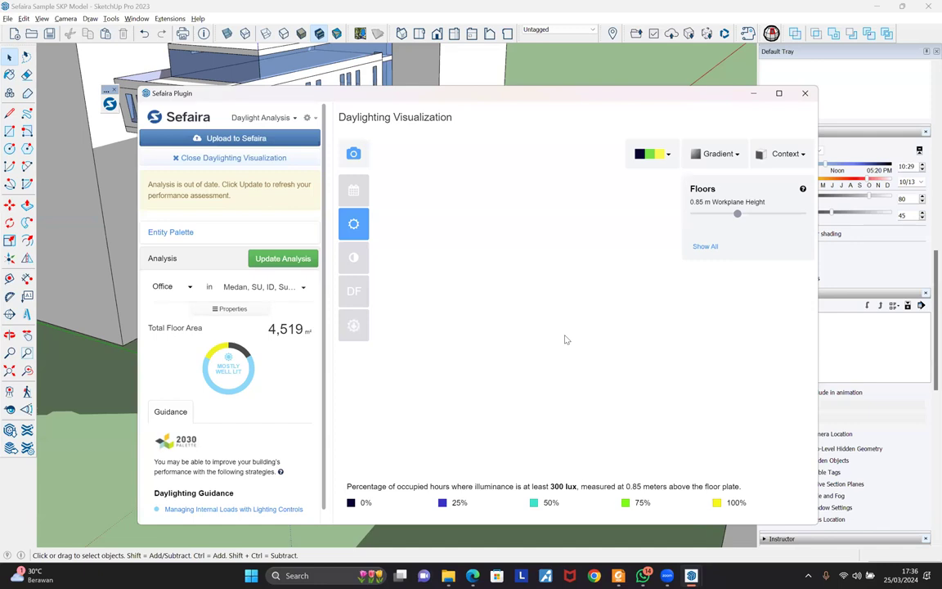
{"action": "left_click", "coordinate": [353, 257]}
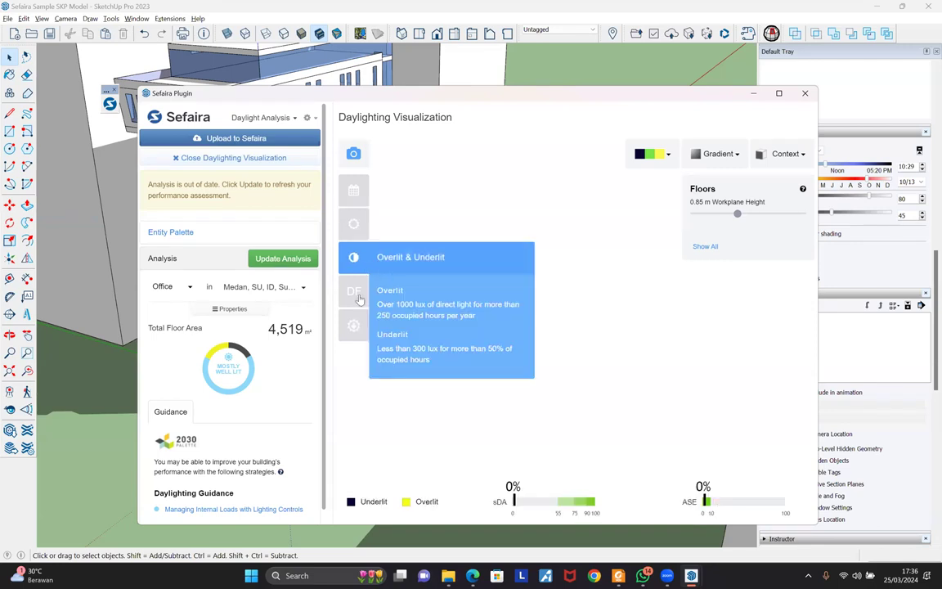
{"action": "left_click", "coordinate": [354, 291]}
{"action": "left_click", "coordinate": [353, 325]}
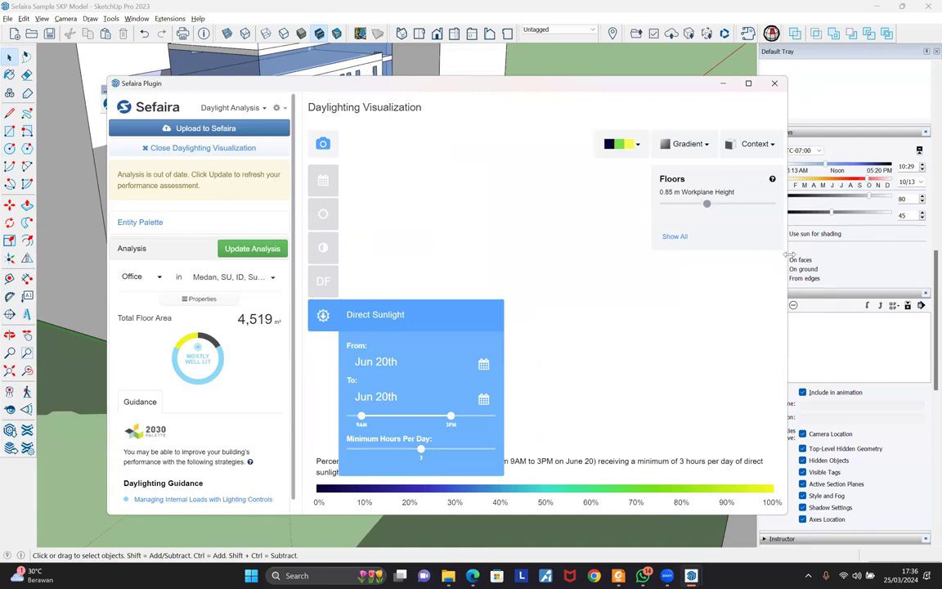
Widen the plugin window slightly and recheck the Overlit & Underlit, DF and Direct Sunlight views
{"action": "left_click_drag", "start_coordinate": [789, 255], "coordinate": [796, 260]}
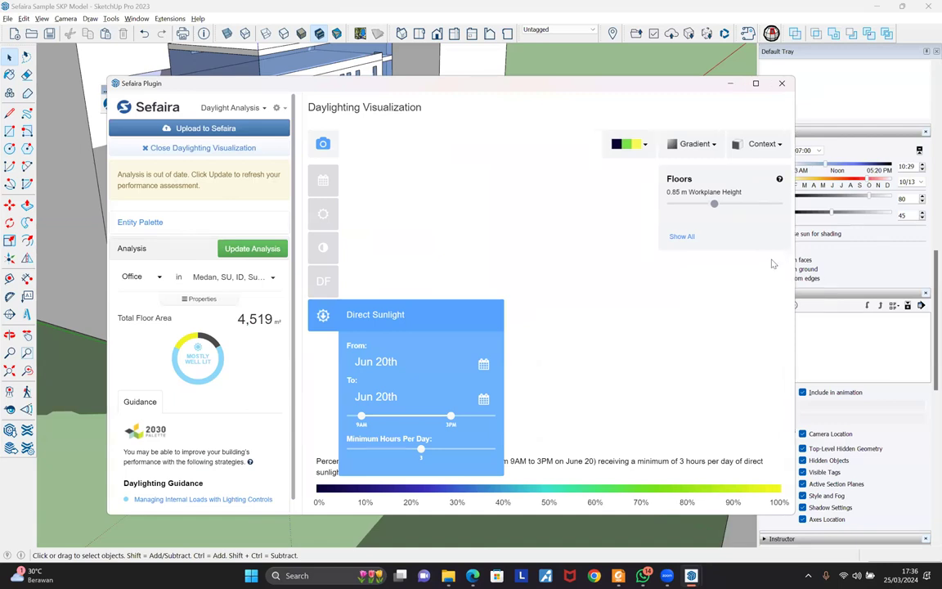
{"action": "left_click", "coordinate": [606, 293]}
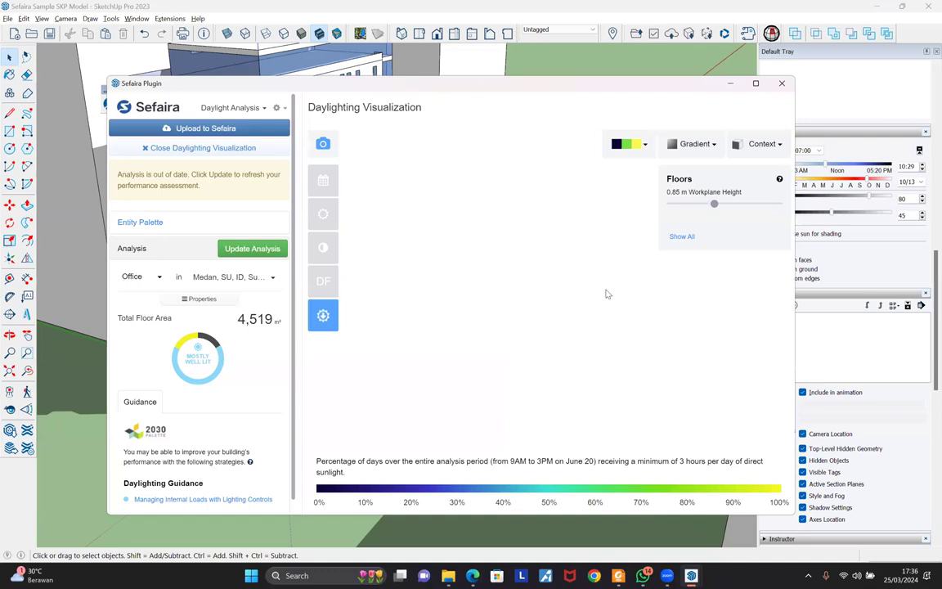
{"action": "left_click", "coordinate": [323, 247]}
{"action": "left_click", "coordinate": [324, 286]}
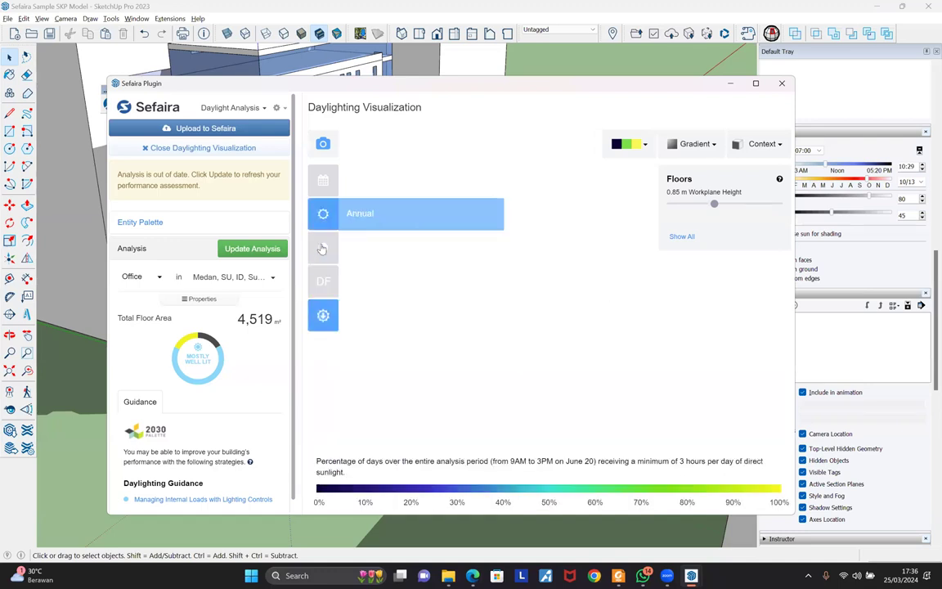
{"action": "left_click", "coordinate": [323, 315]}
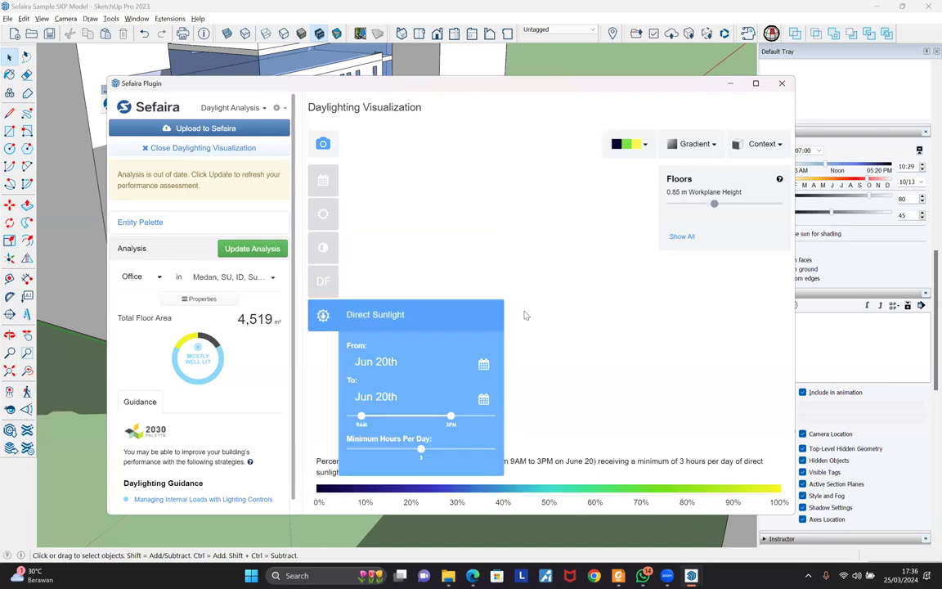
{"action": "left_click", "coordinate": [520, 336]}
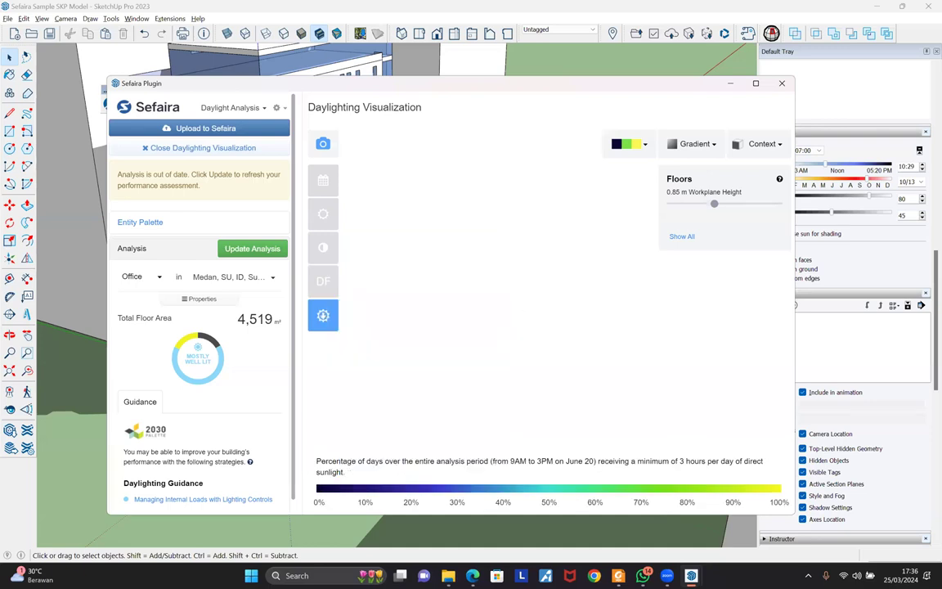